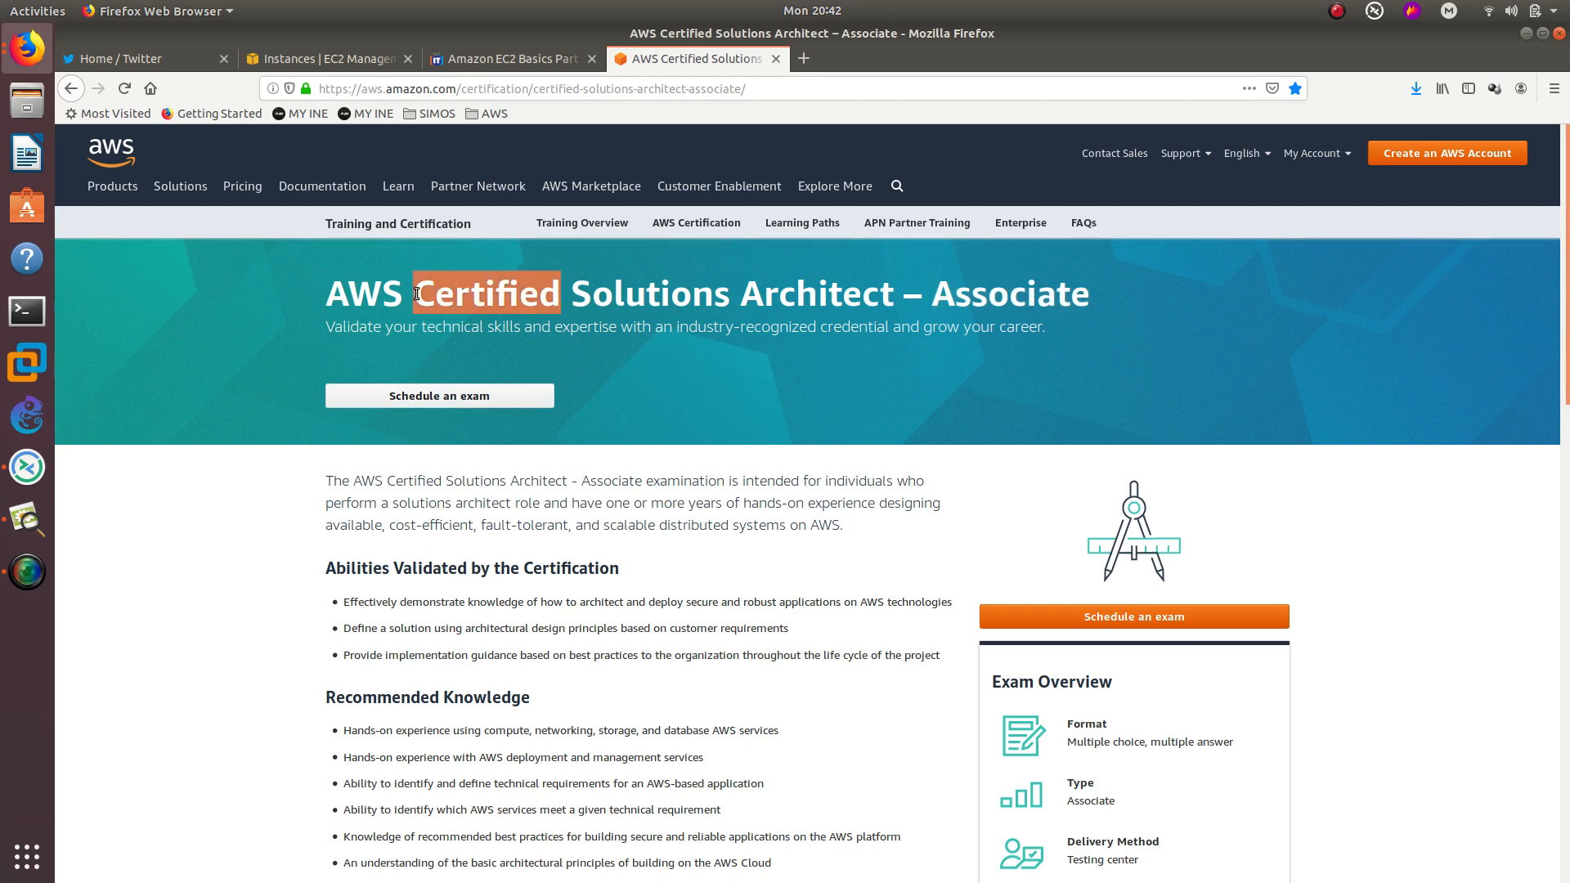
- Examine the AWS Certified Solutions Architect – Associate page, highlighting networking, storage and compute under Recommended Knowledge and finally the page title
scroll(334, 497, down, 3)
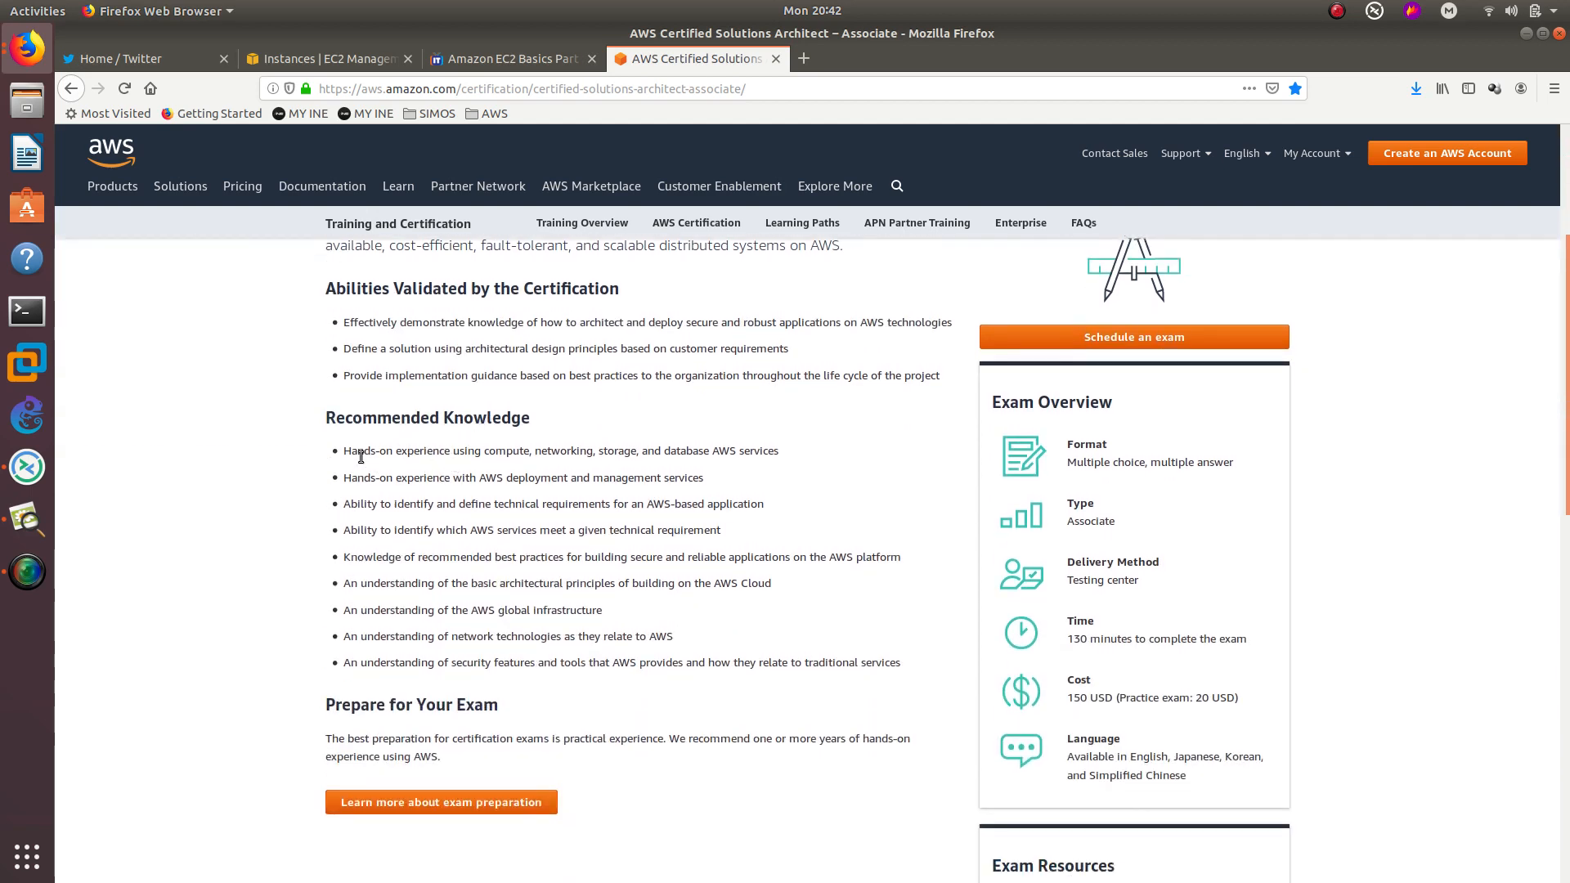
drag(343, 451, 533, 451)
click(561, 452)
double_click(561, 452)
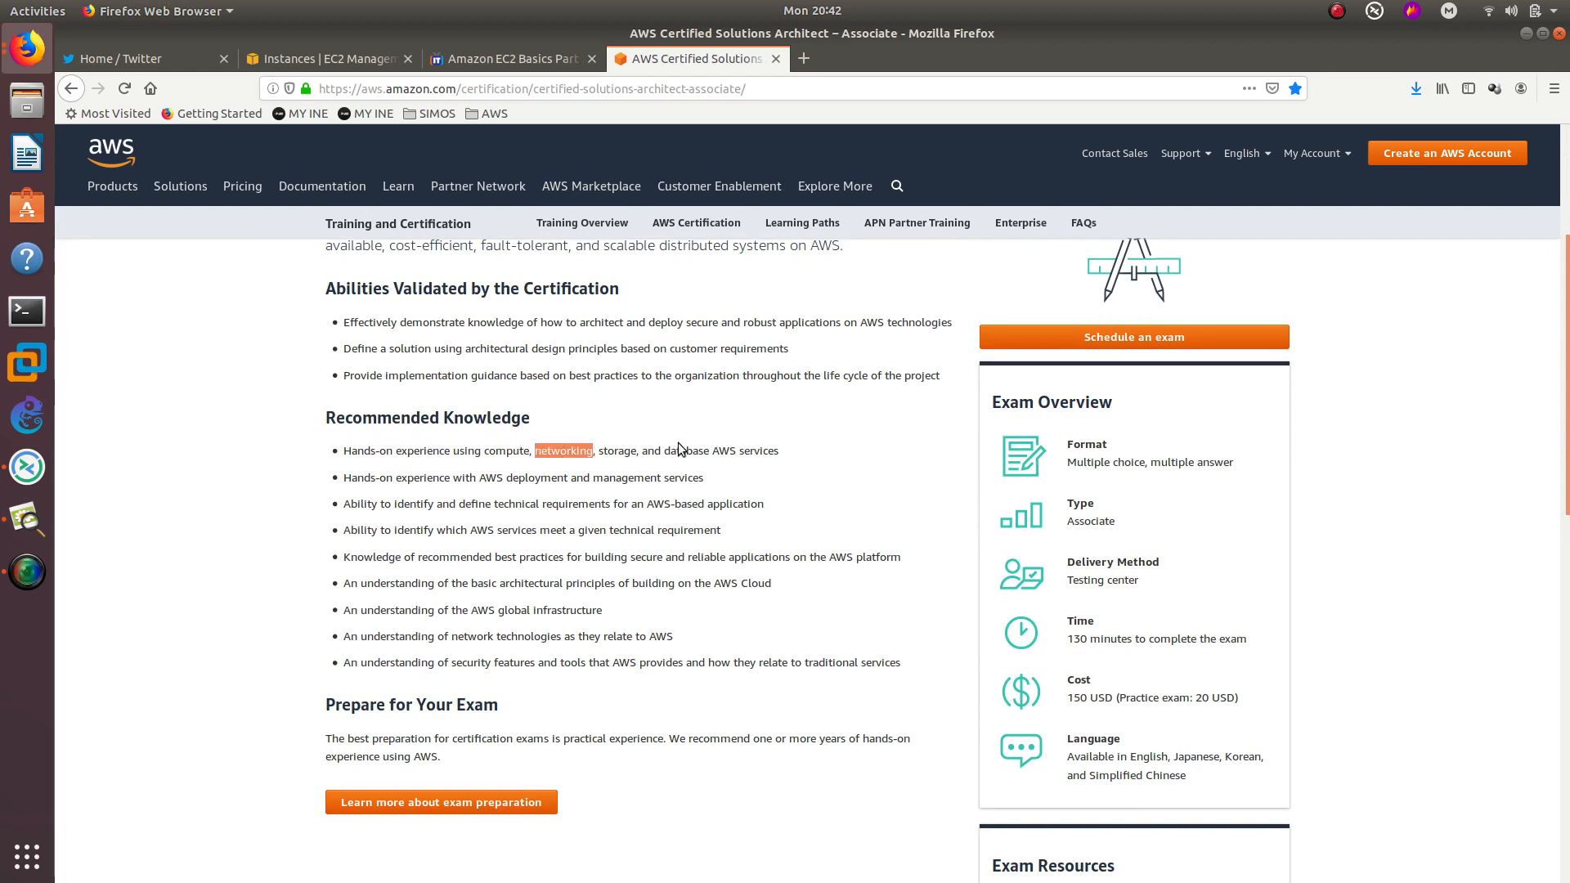
triple_click(605, 451)
click(621, 448)
double_click(621, 448)
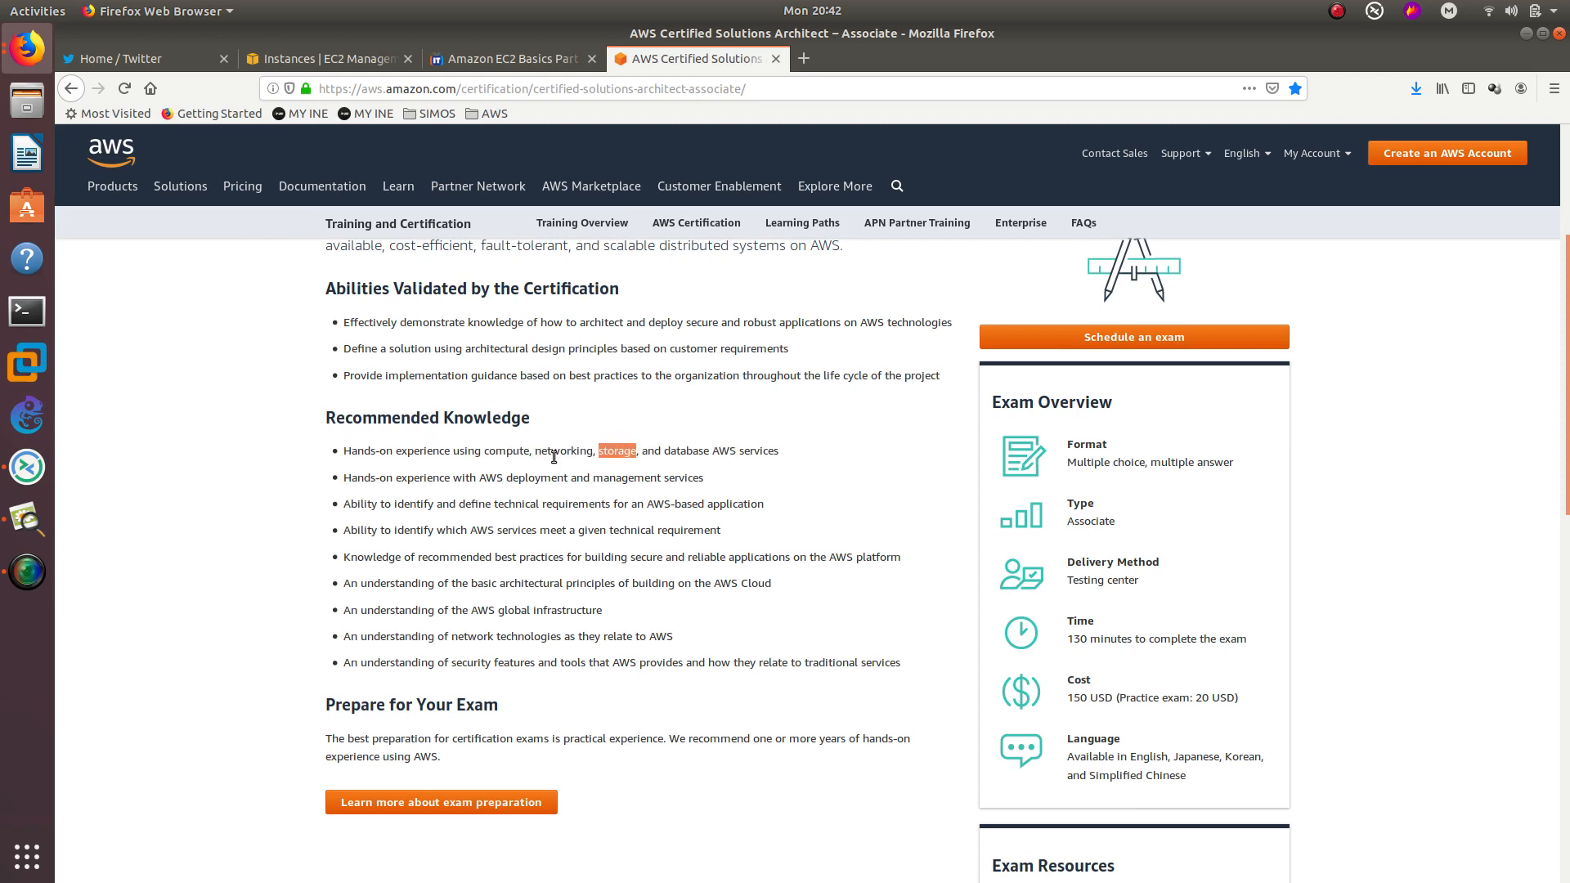
double_click(506, 455)
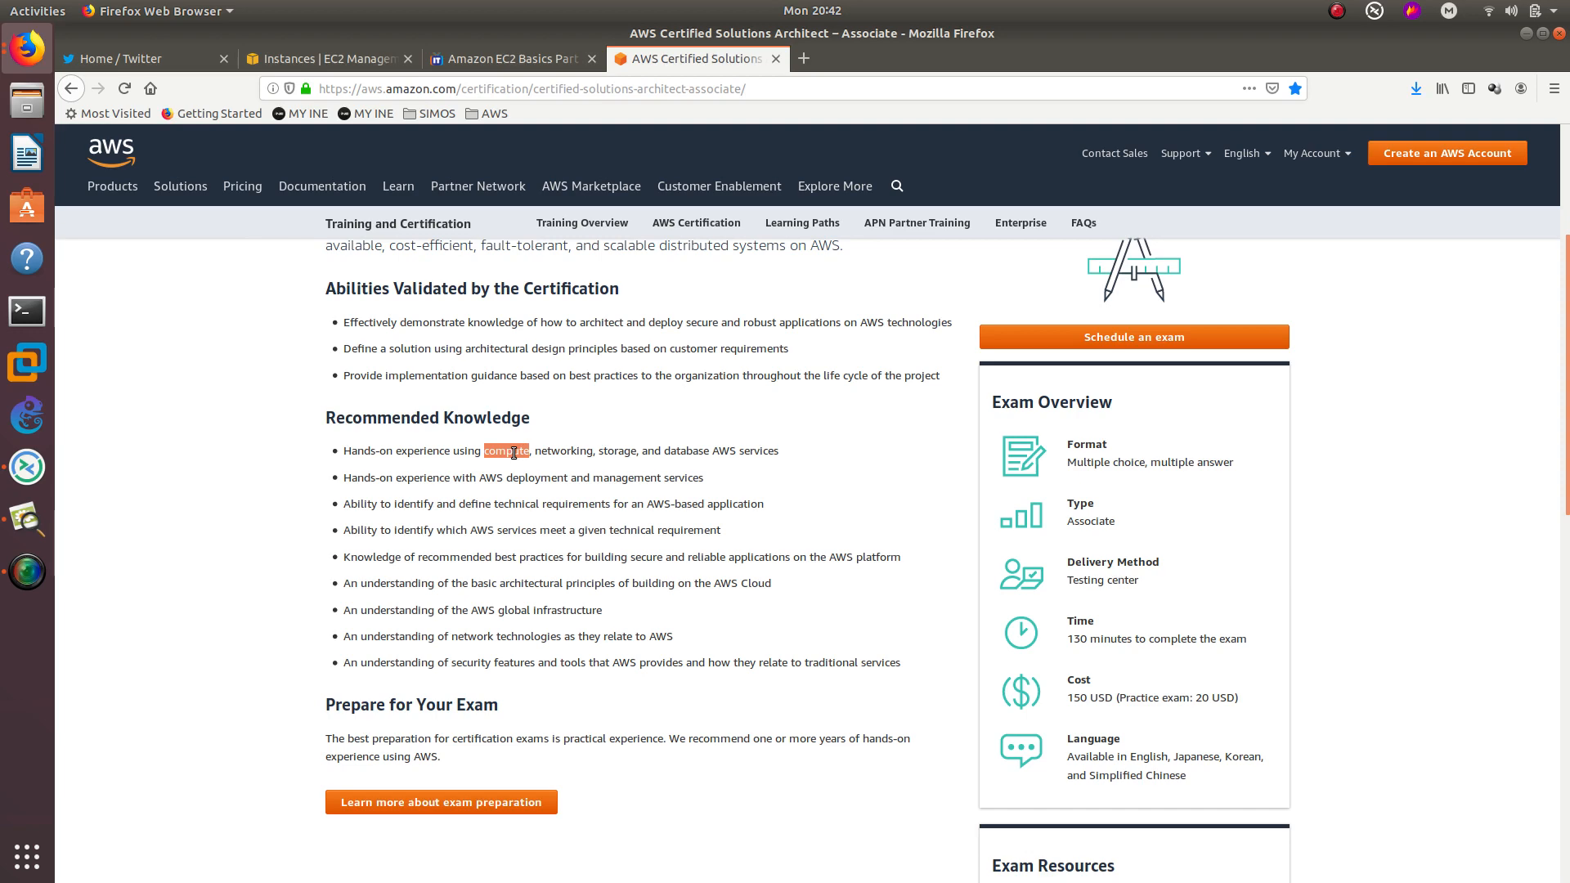
scroll(514, 452, up, 5)
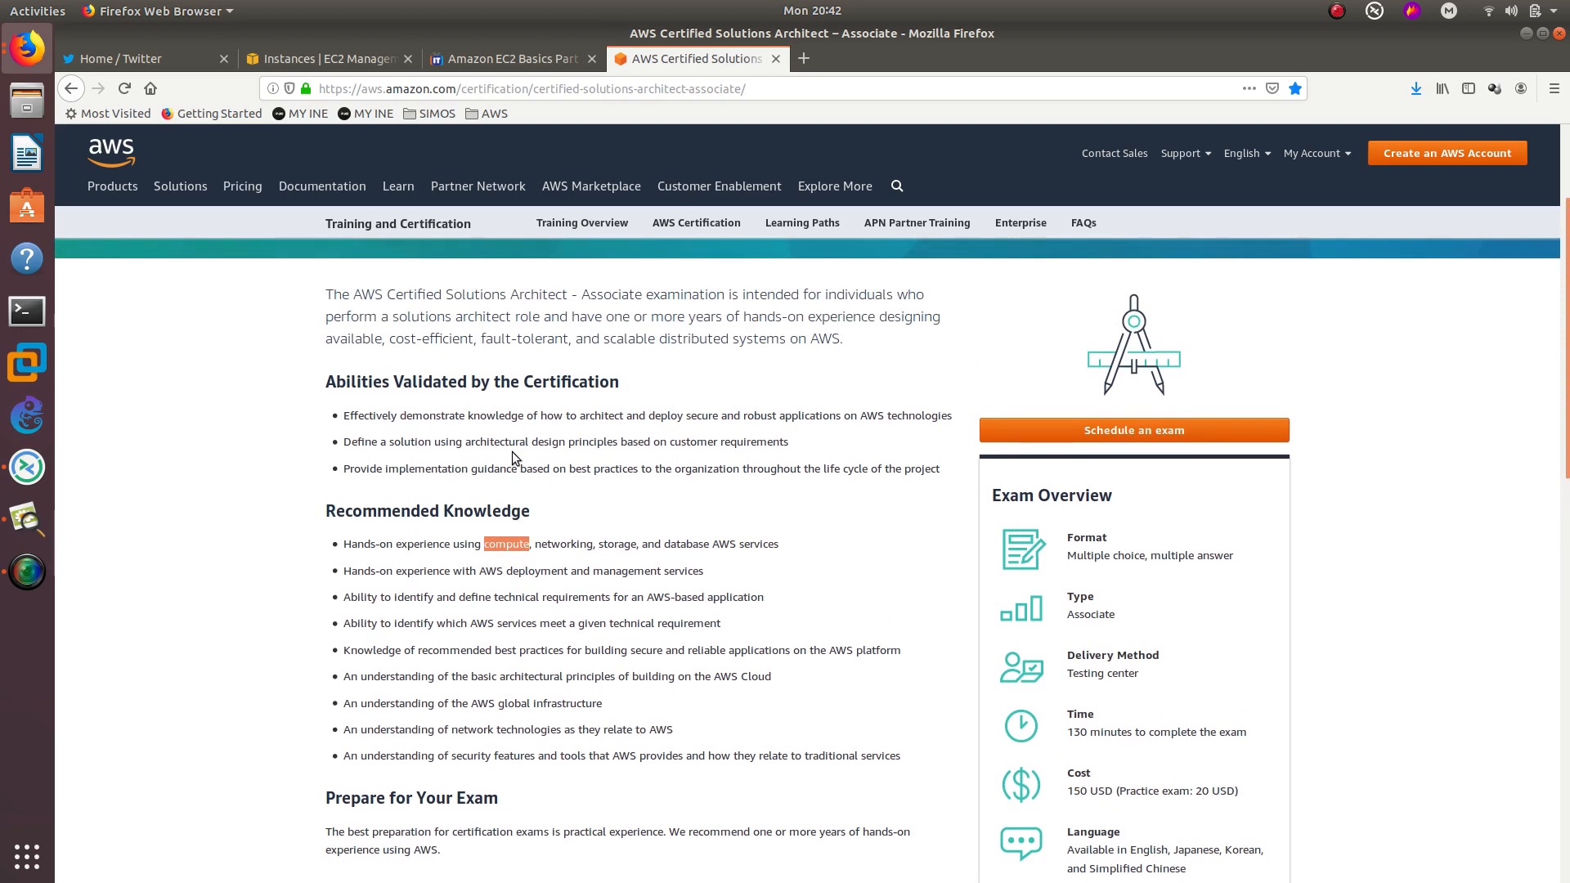
triple_click(390, 294)
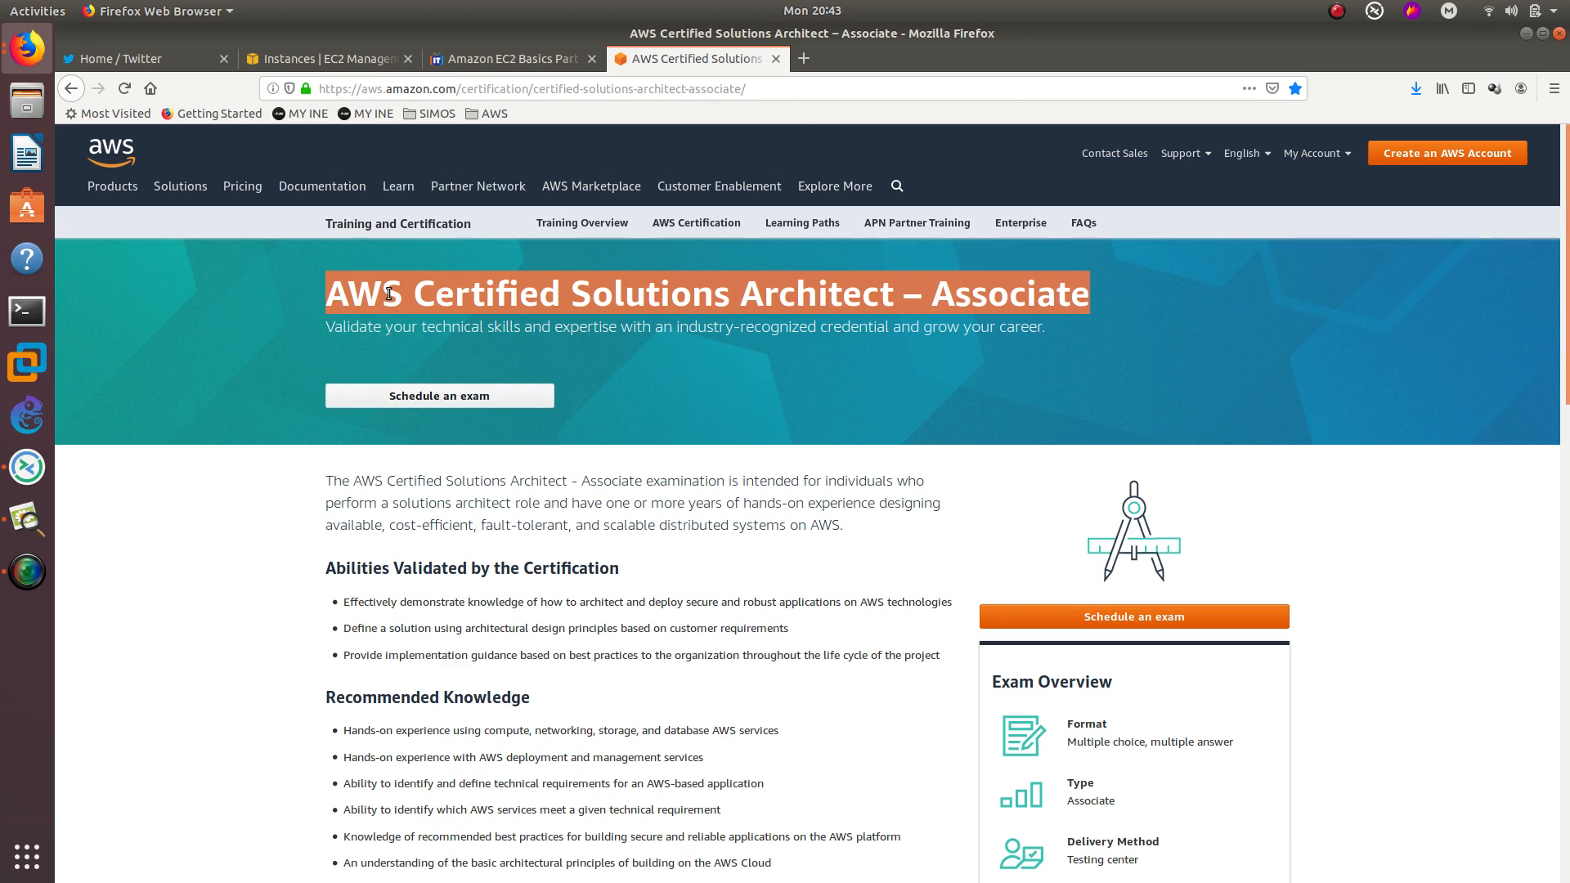
- Review the episode list of the AWS Certified Solutions Architect - Associate course on the ITPro.TV page
click(479, 47)
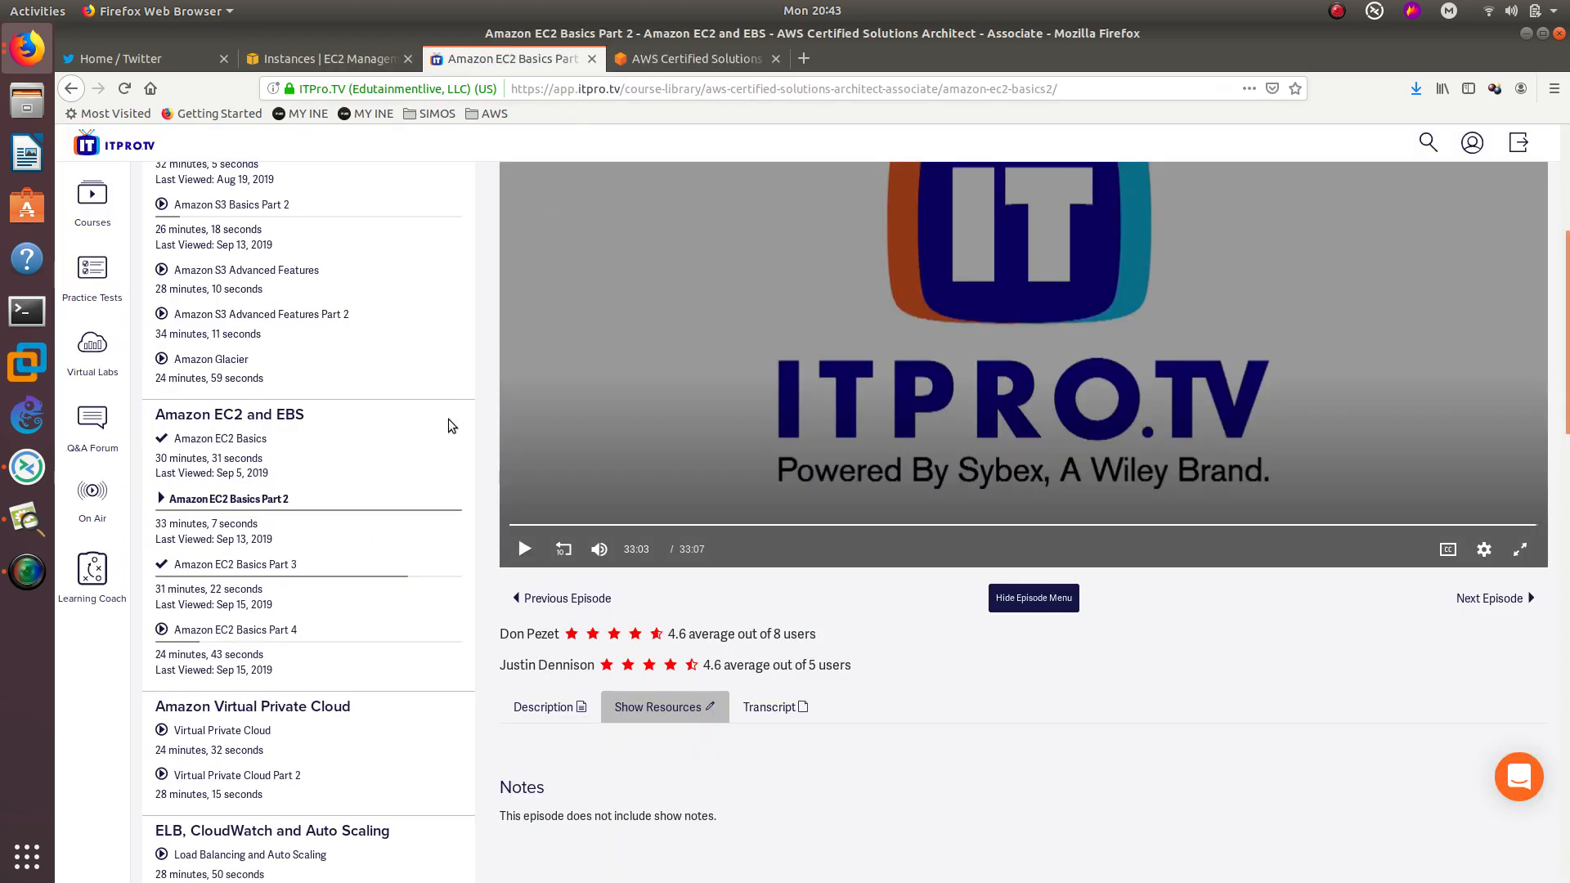
scroll(449, 421, up, 5)
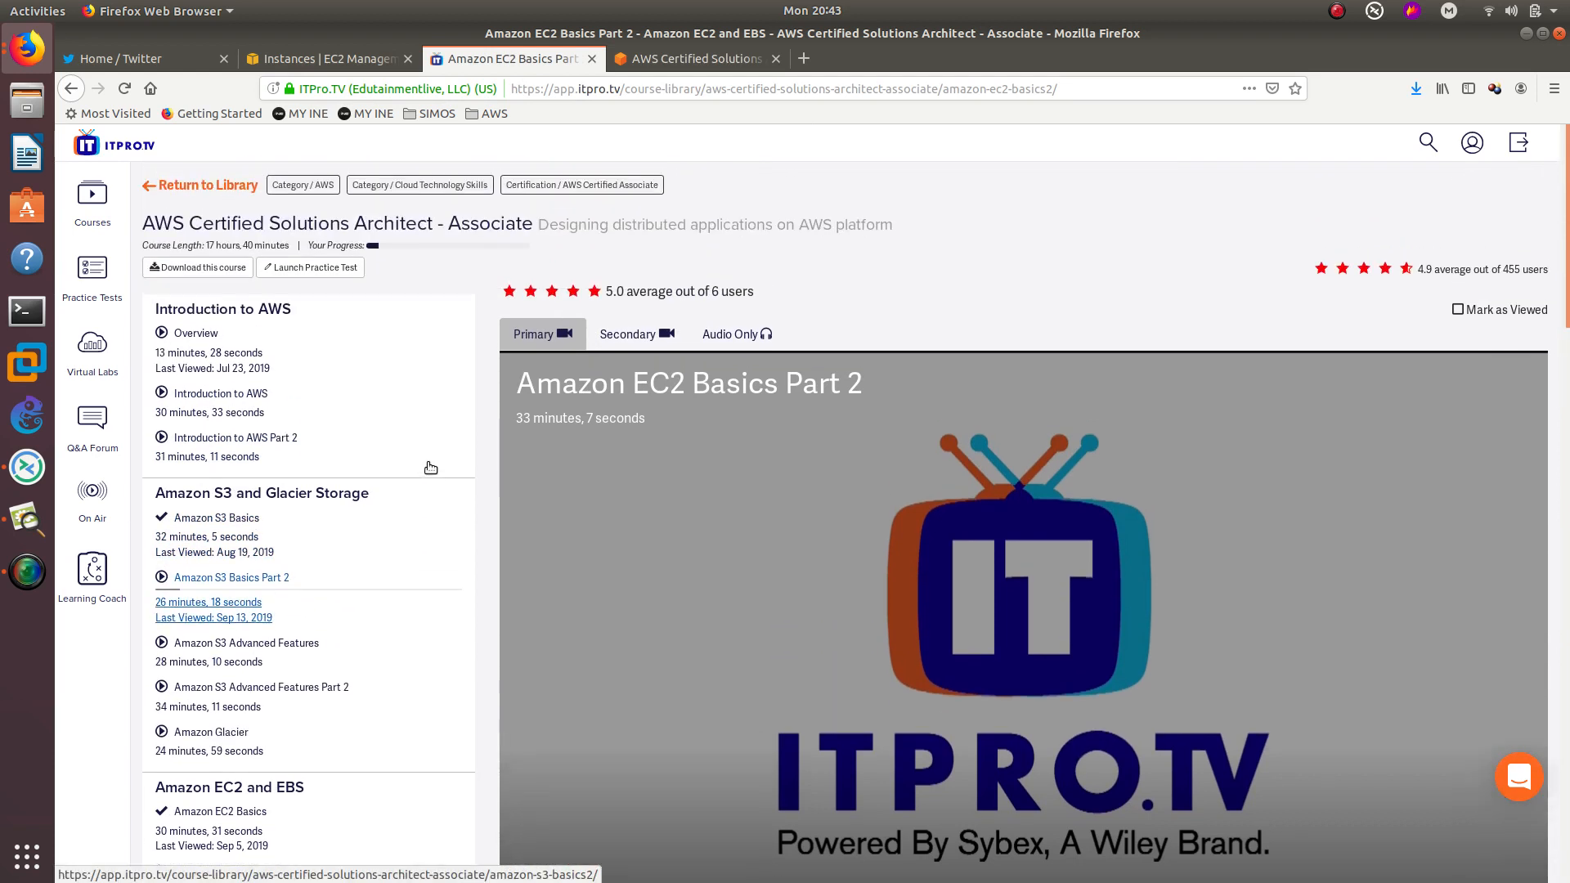
scroll(428, 464, up, 3)
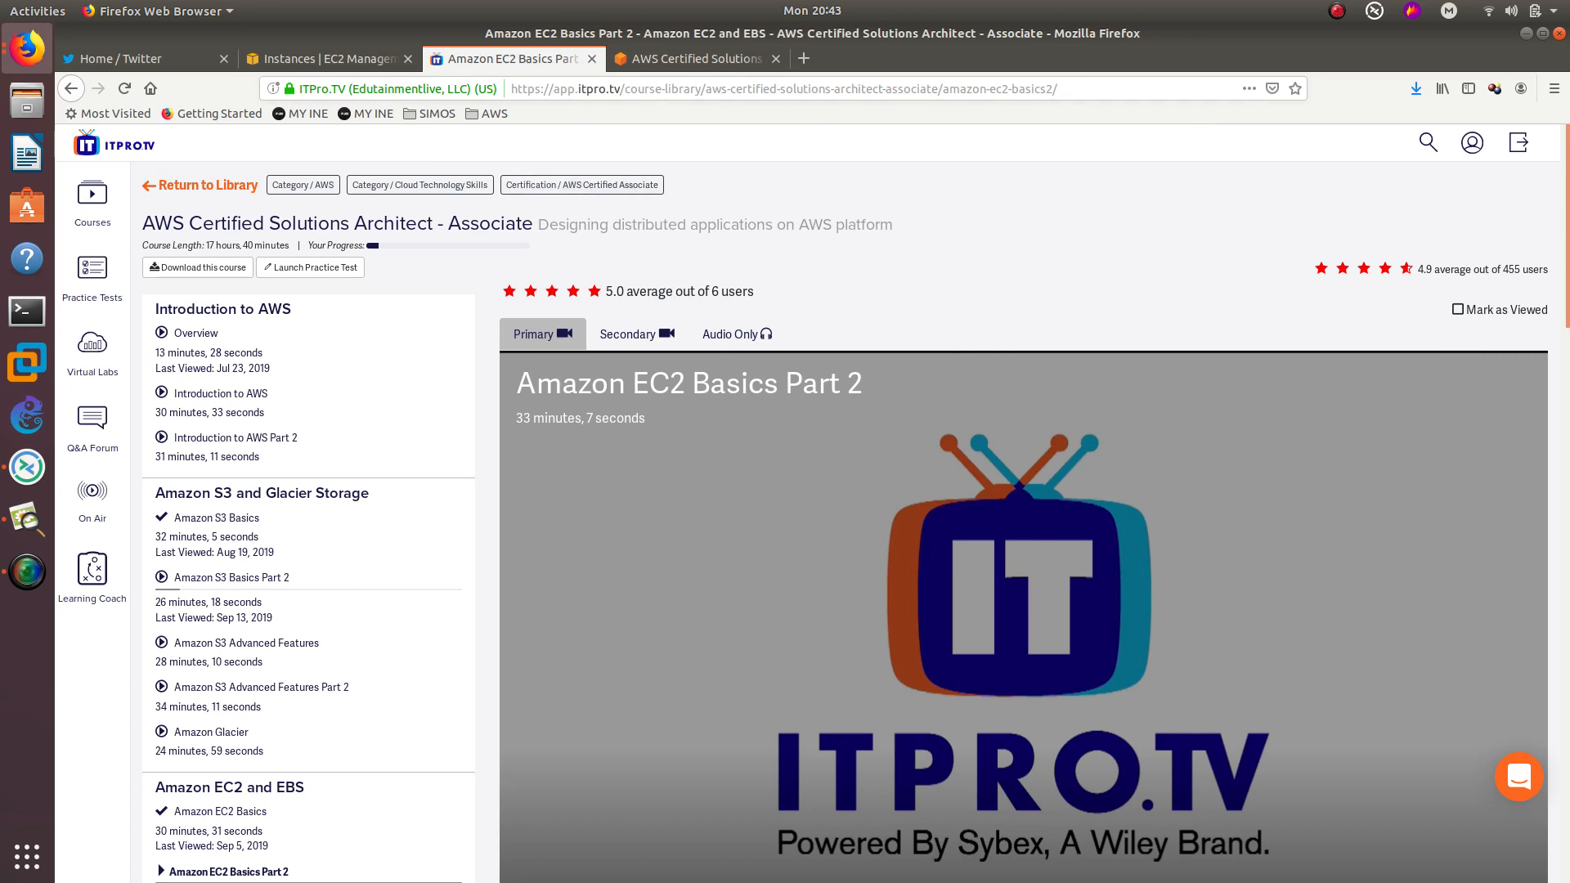
- Bring the image viewer's picture over the course page, move it away again, and highlight the site name in the course address
drag(1186, 882, 627, 3)
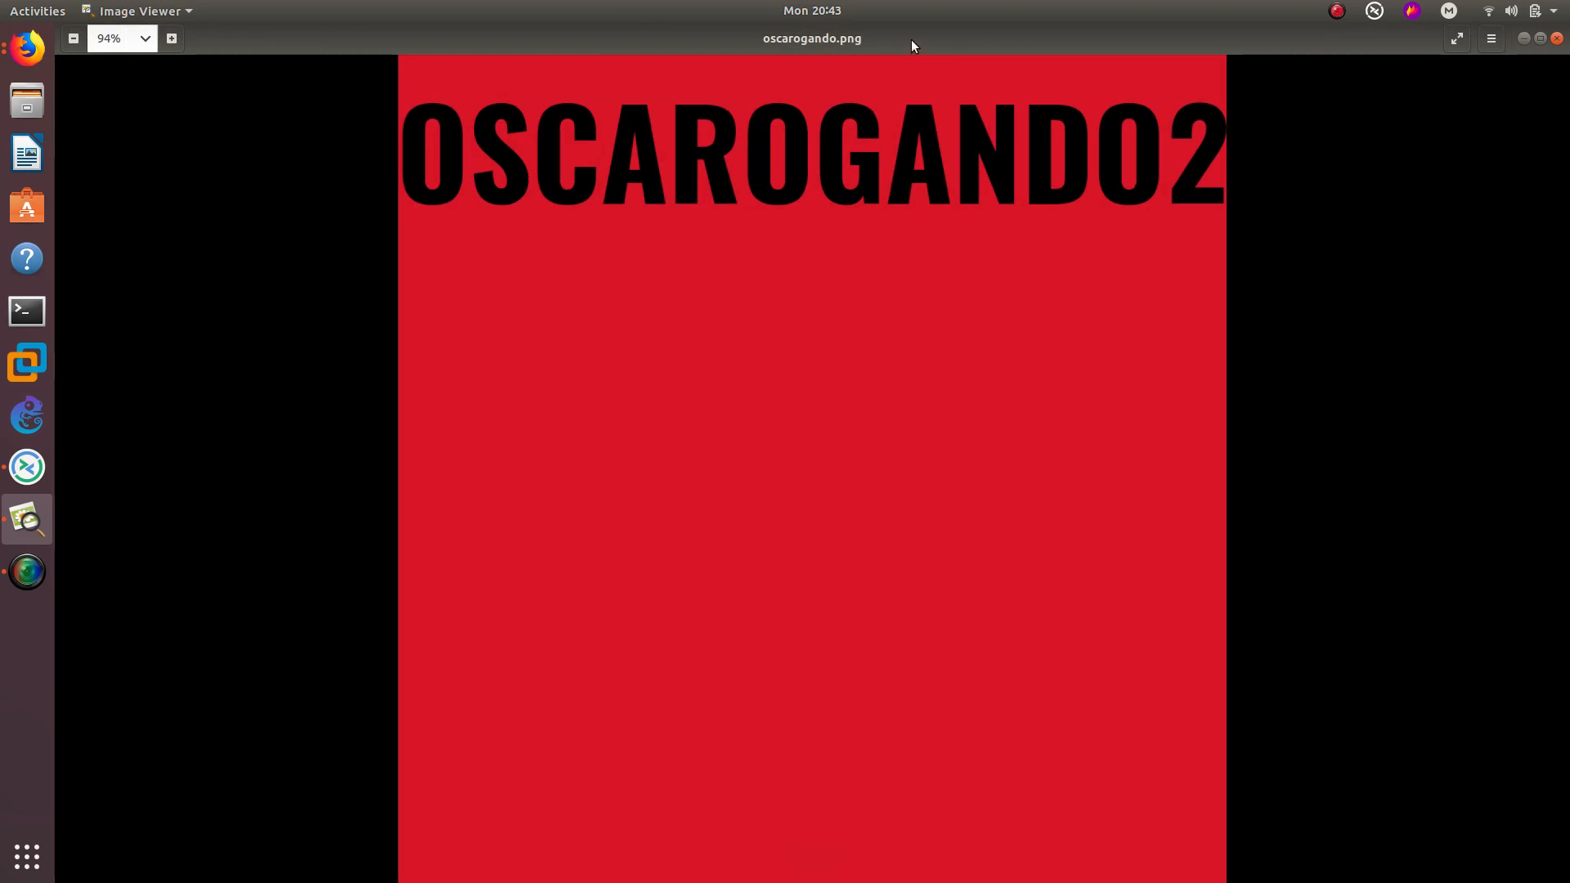
drag(911, 41, 924, 882)
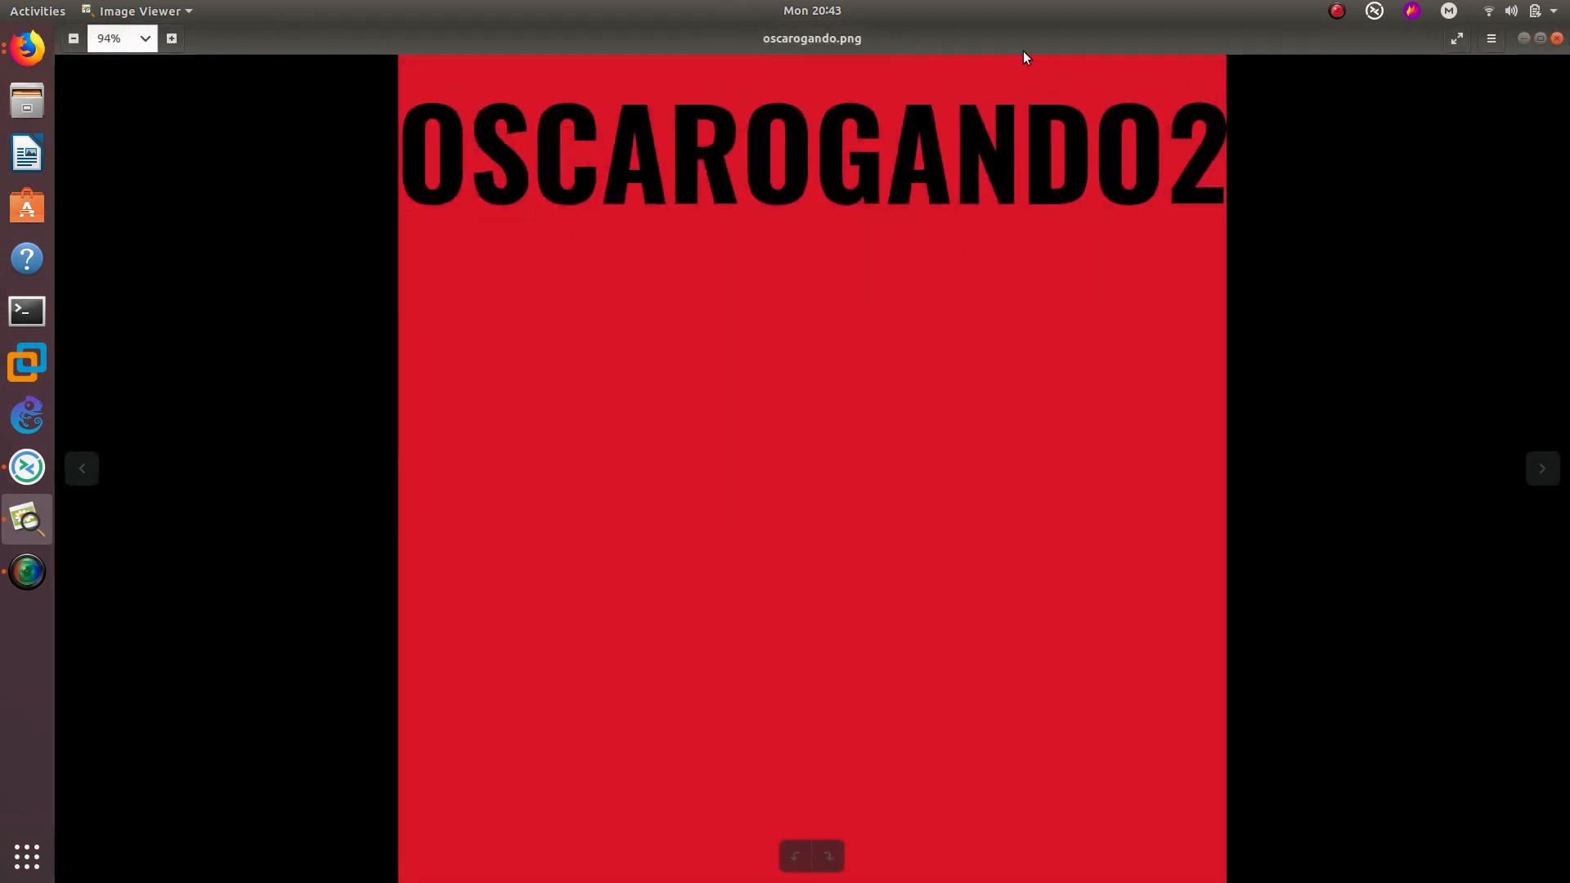
drag(993, 38, 1569, 327)
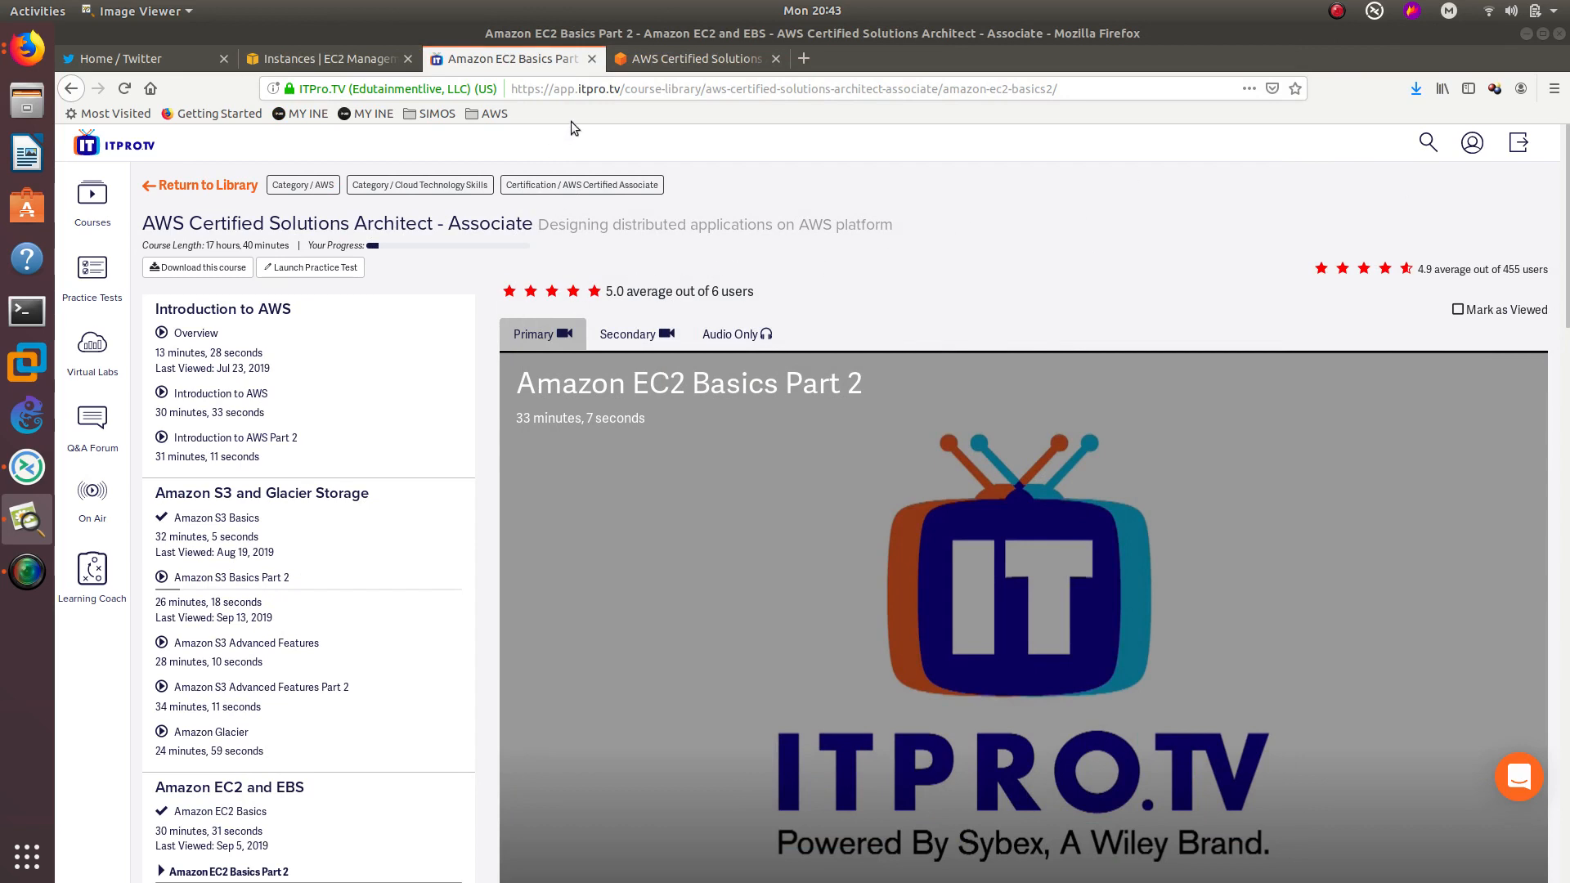
click(583, 91)
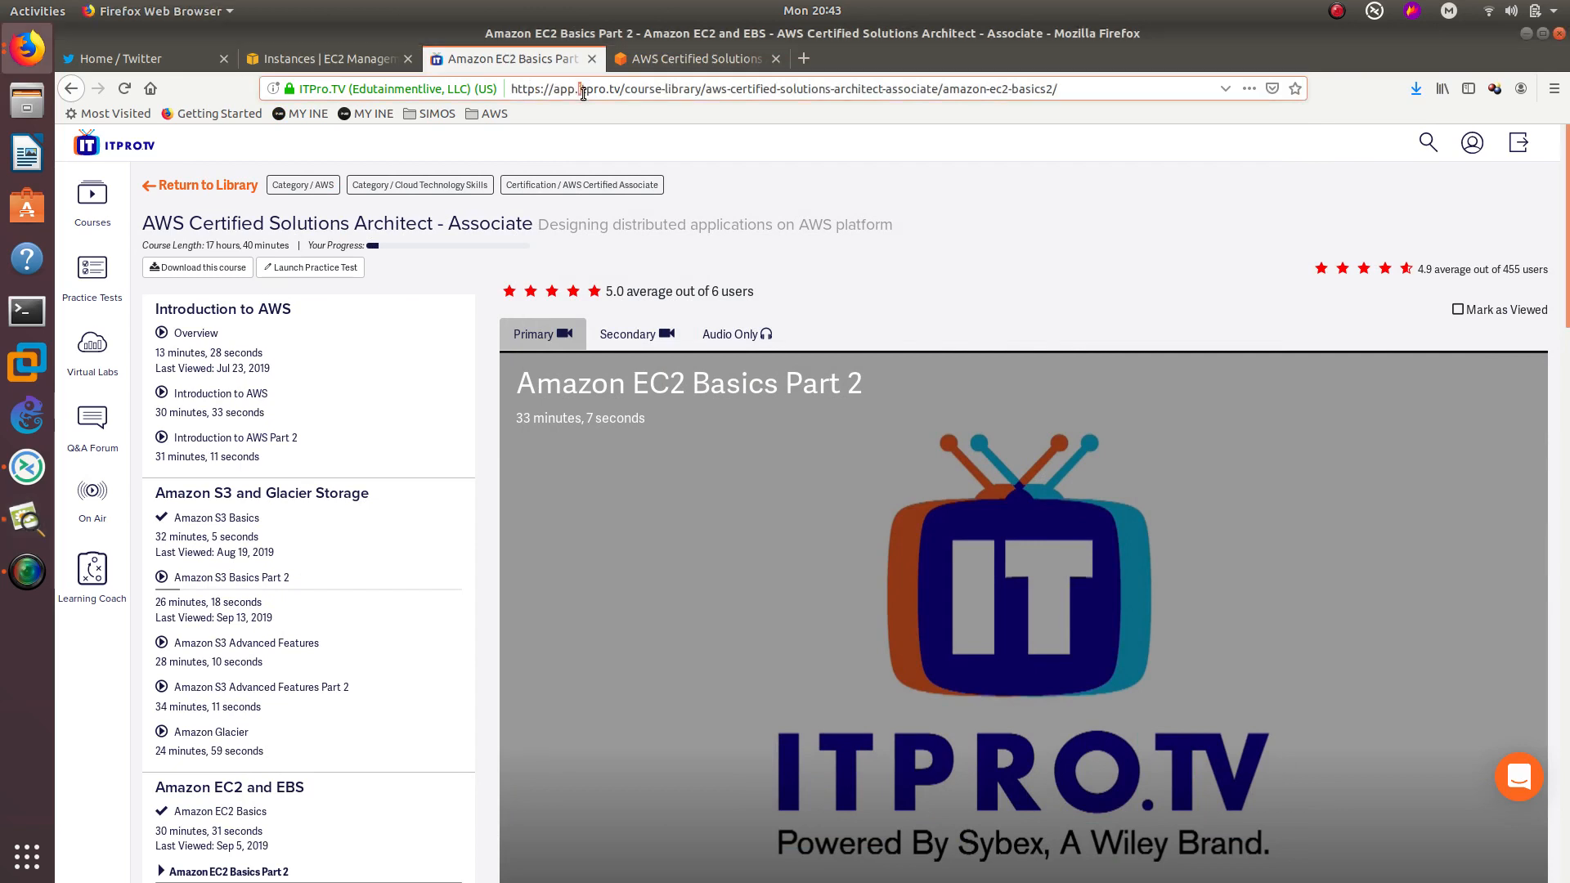
drag(583, 91, 620, 92)
- Close the AWS certification page and switch to the Instances page of the EC2 Management Console
click(703, 57)
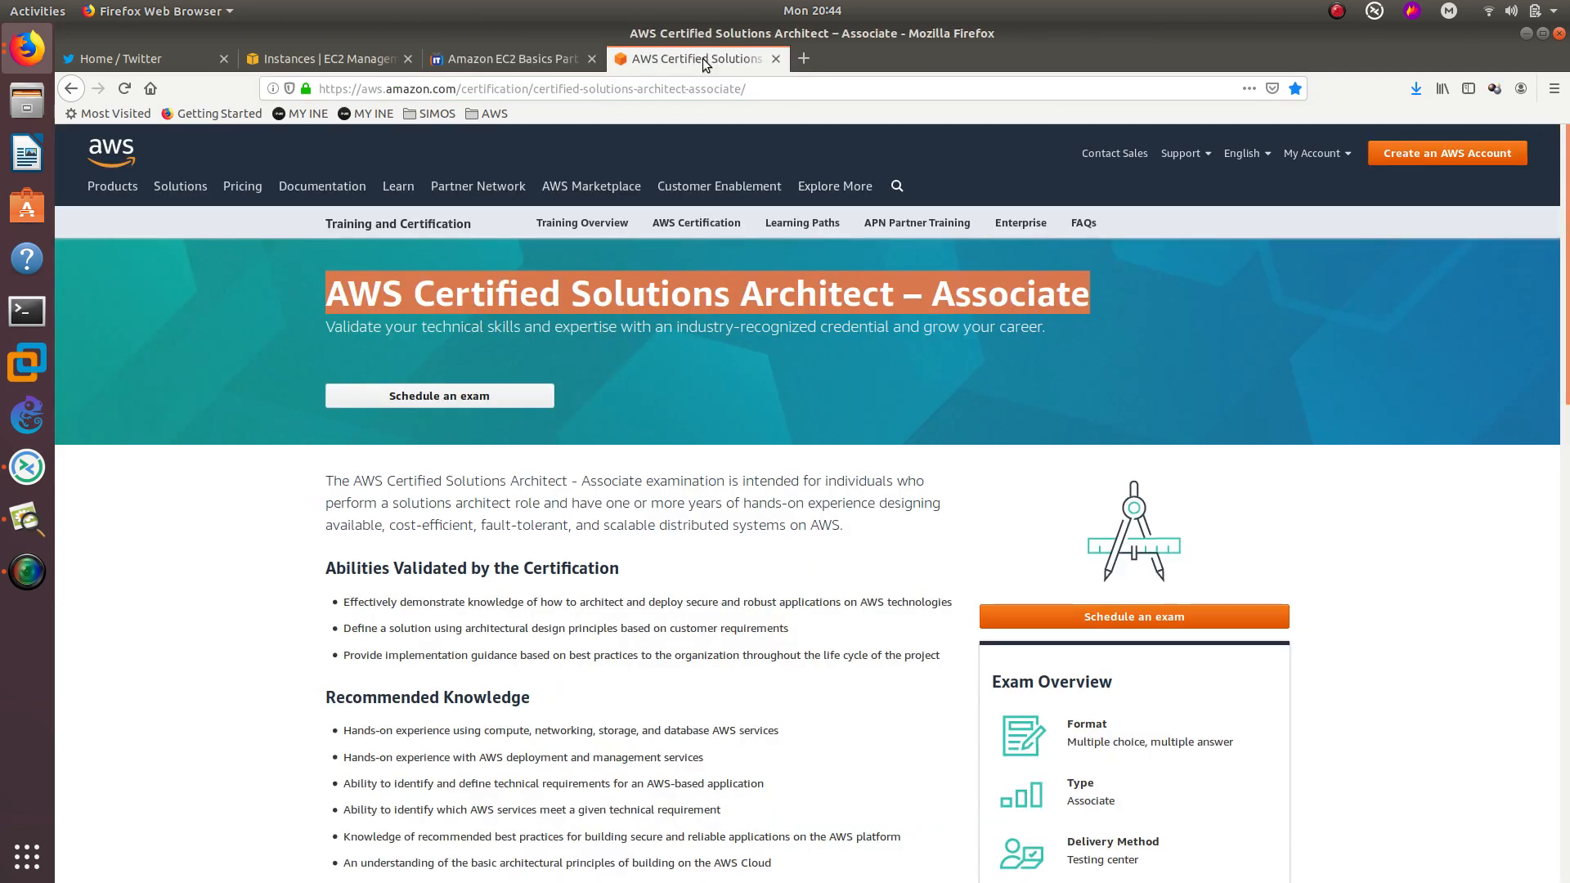
key(ctrl+w)
click(385, 54)
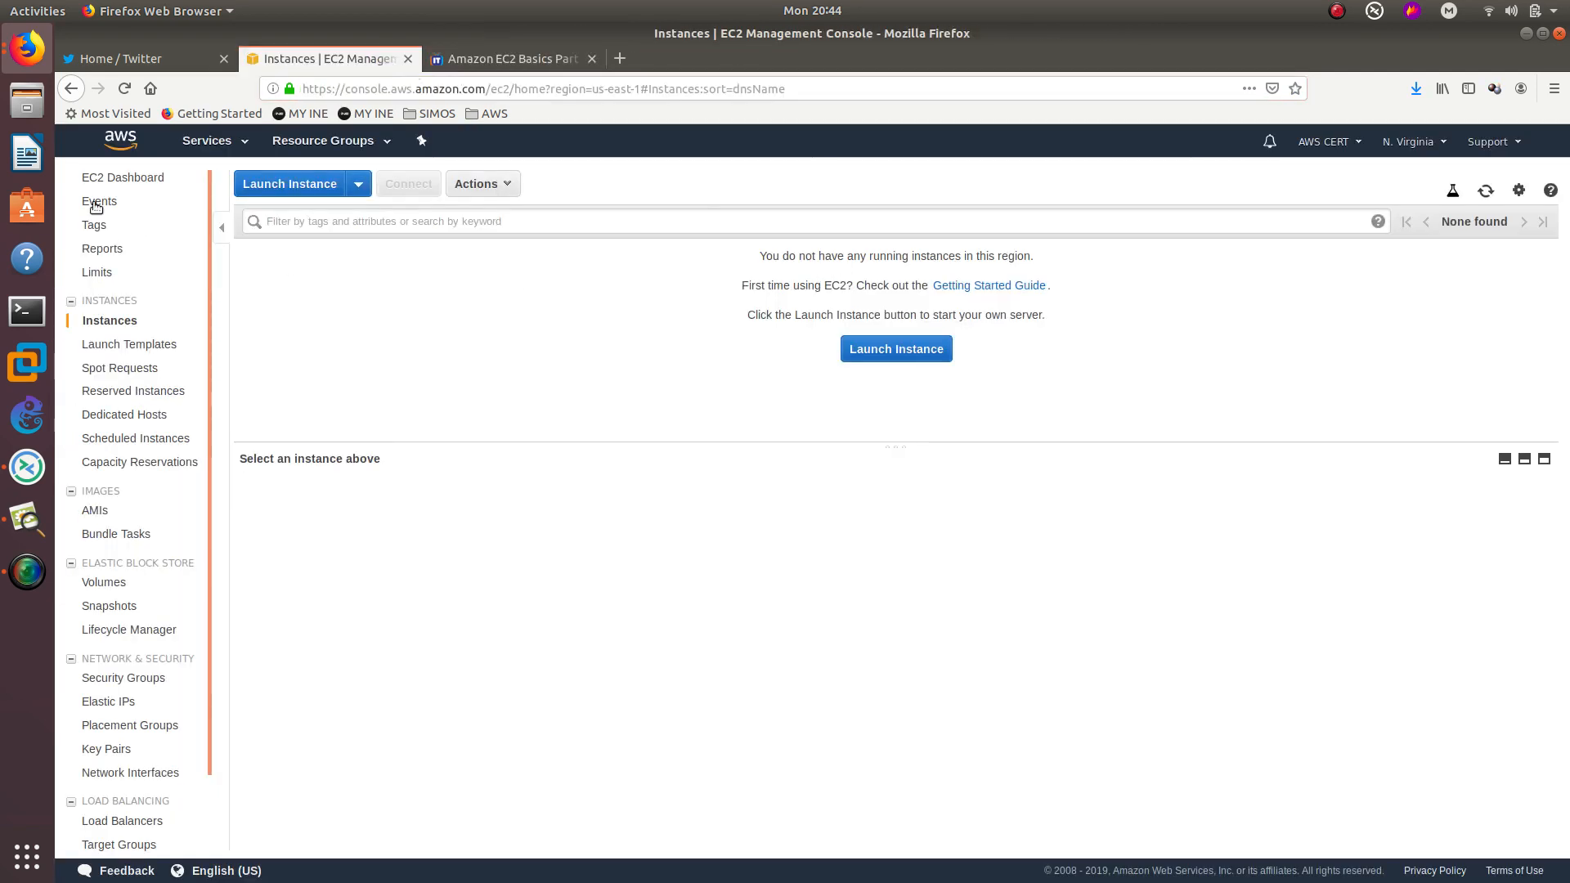
- Start launching an EC2 instance from the AWS console home and choose the Amazon Linux 2 AMI (HVM), SSD Volume Type image
click(121, 141)
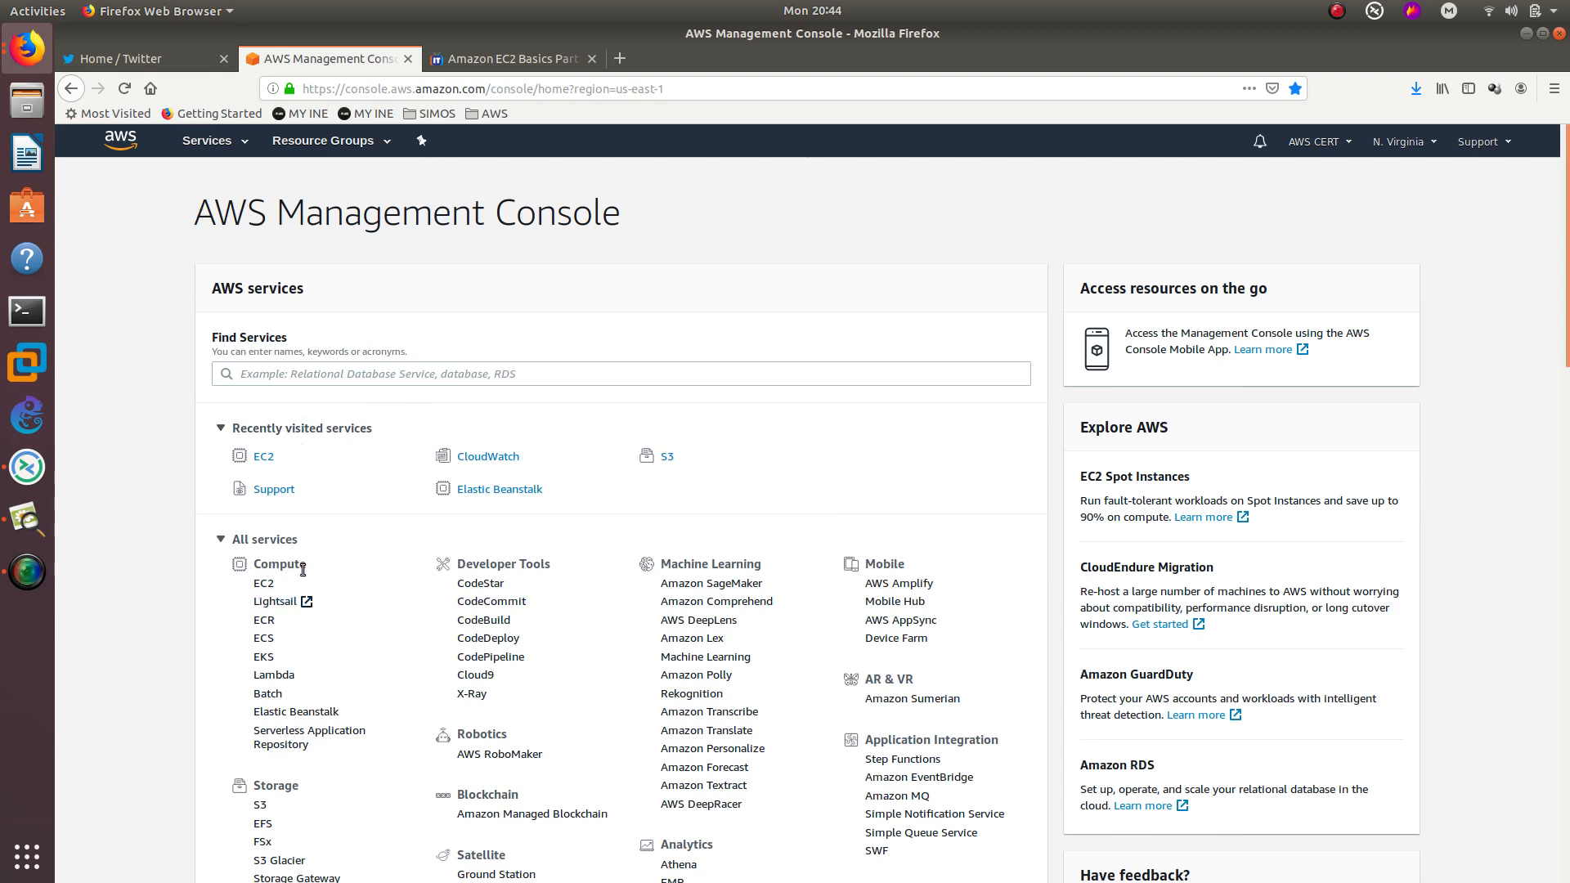
click(264, 584)
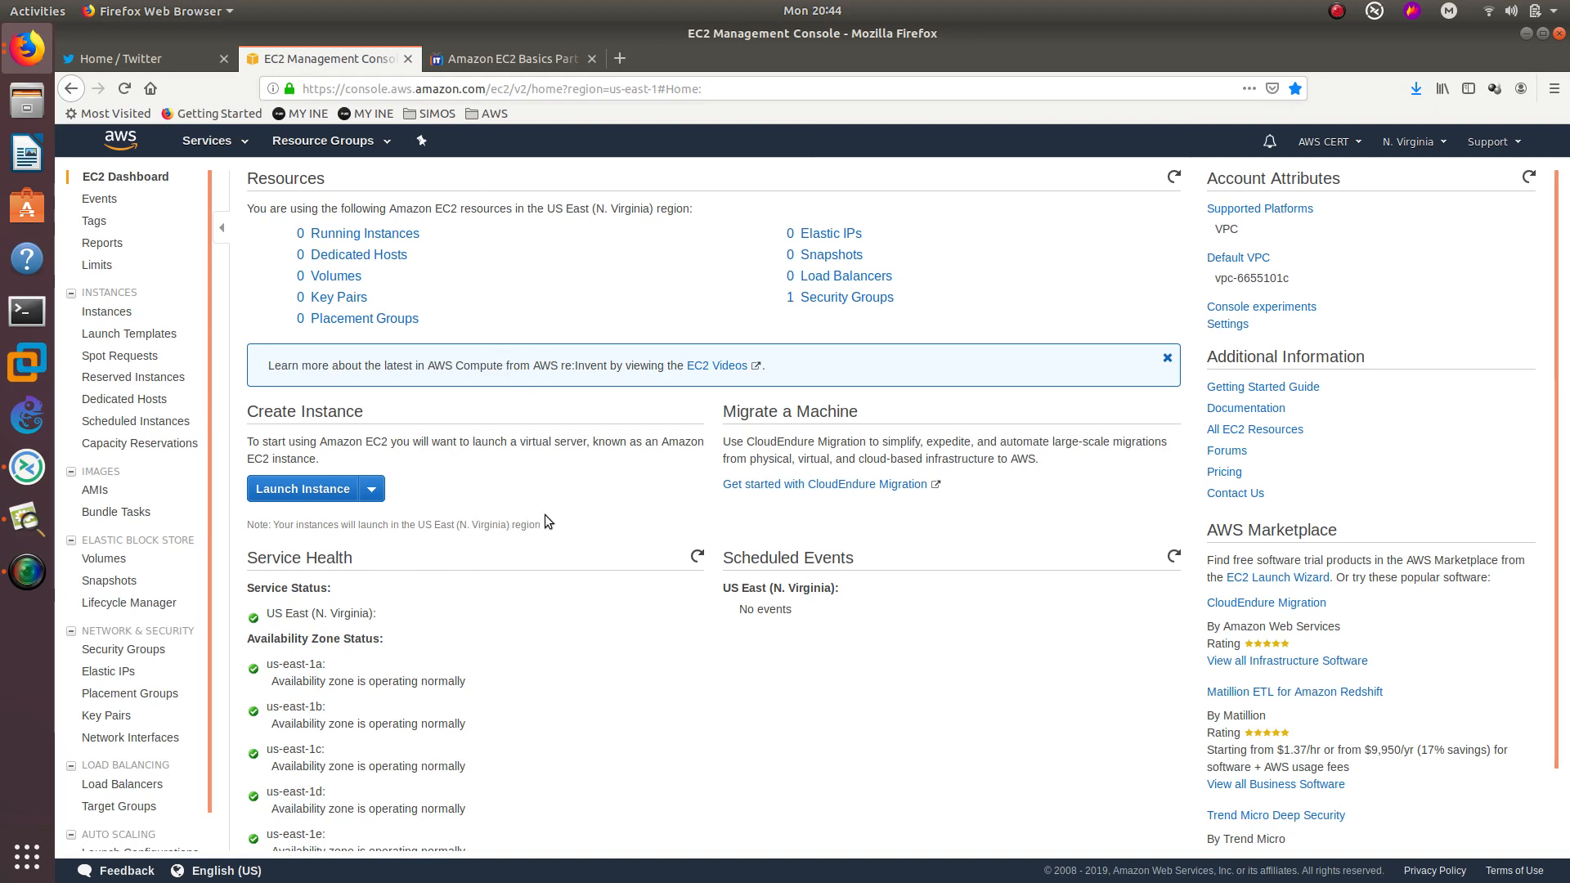
click(372, 491)
click(410, 513)
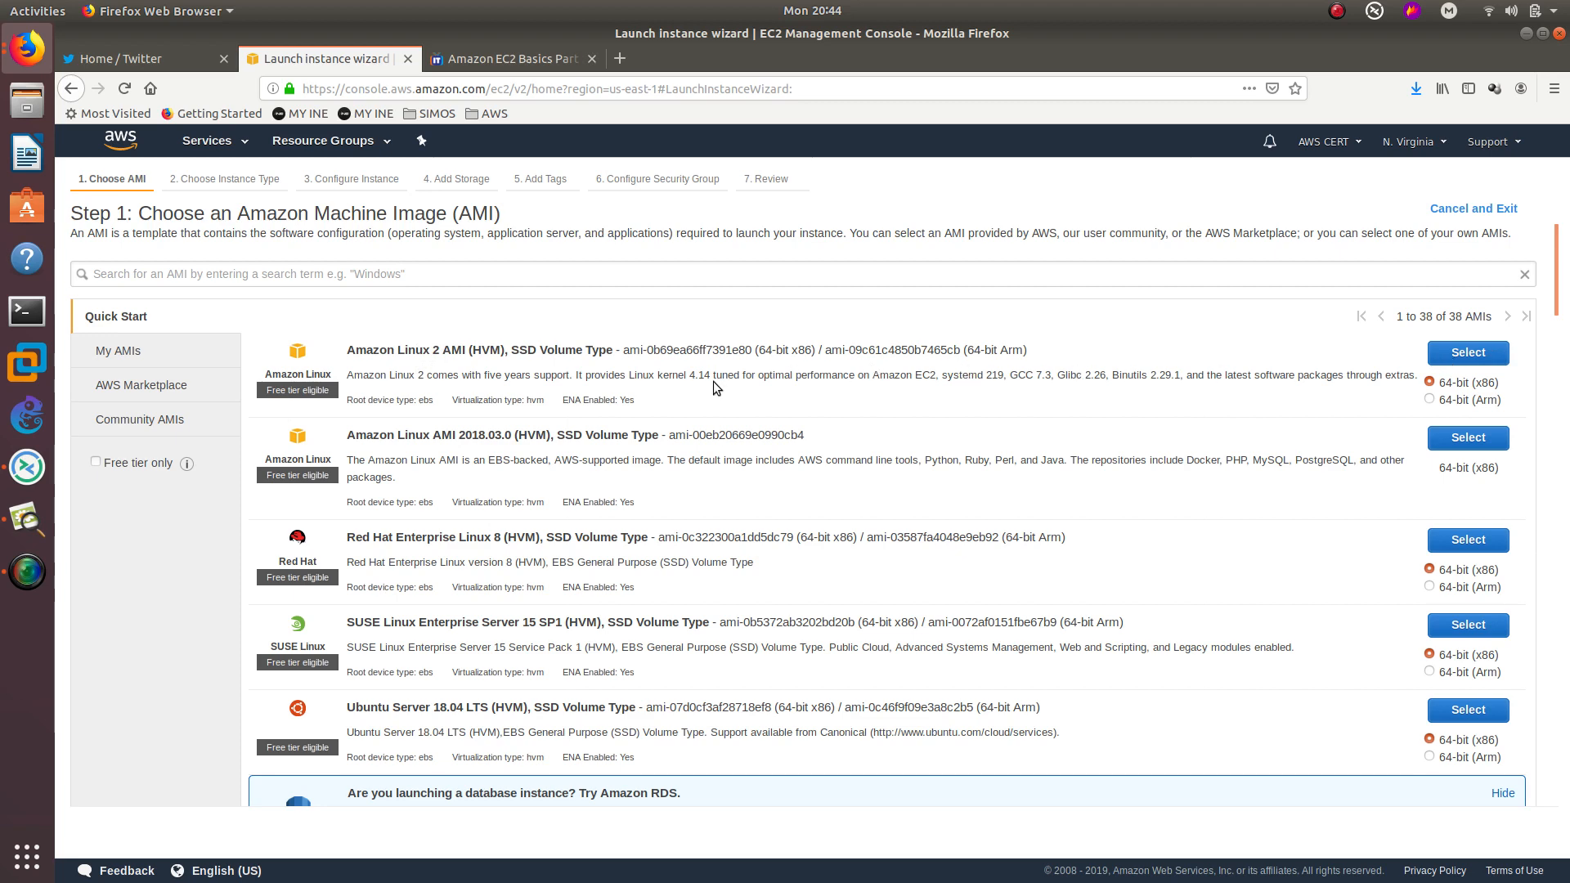
click(1447, 363)
- Examine the t2.micro description and the available instance types across the general purpose, compute, FPGA, GPU, memory and storage optimized families
mouse_move(413, 423)
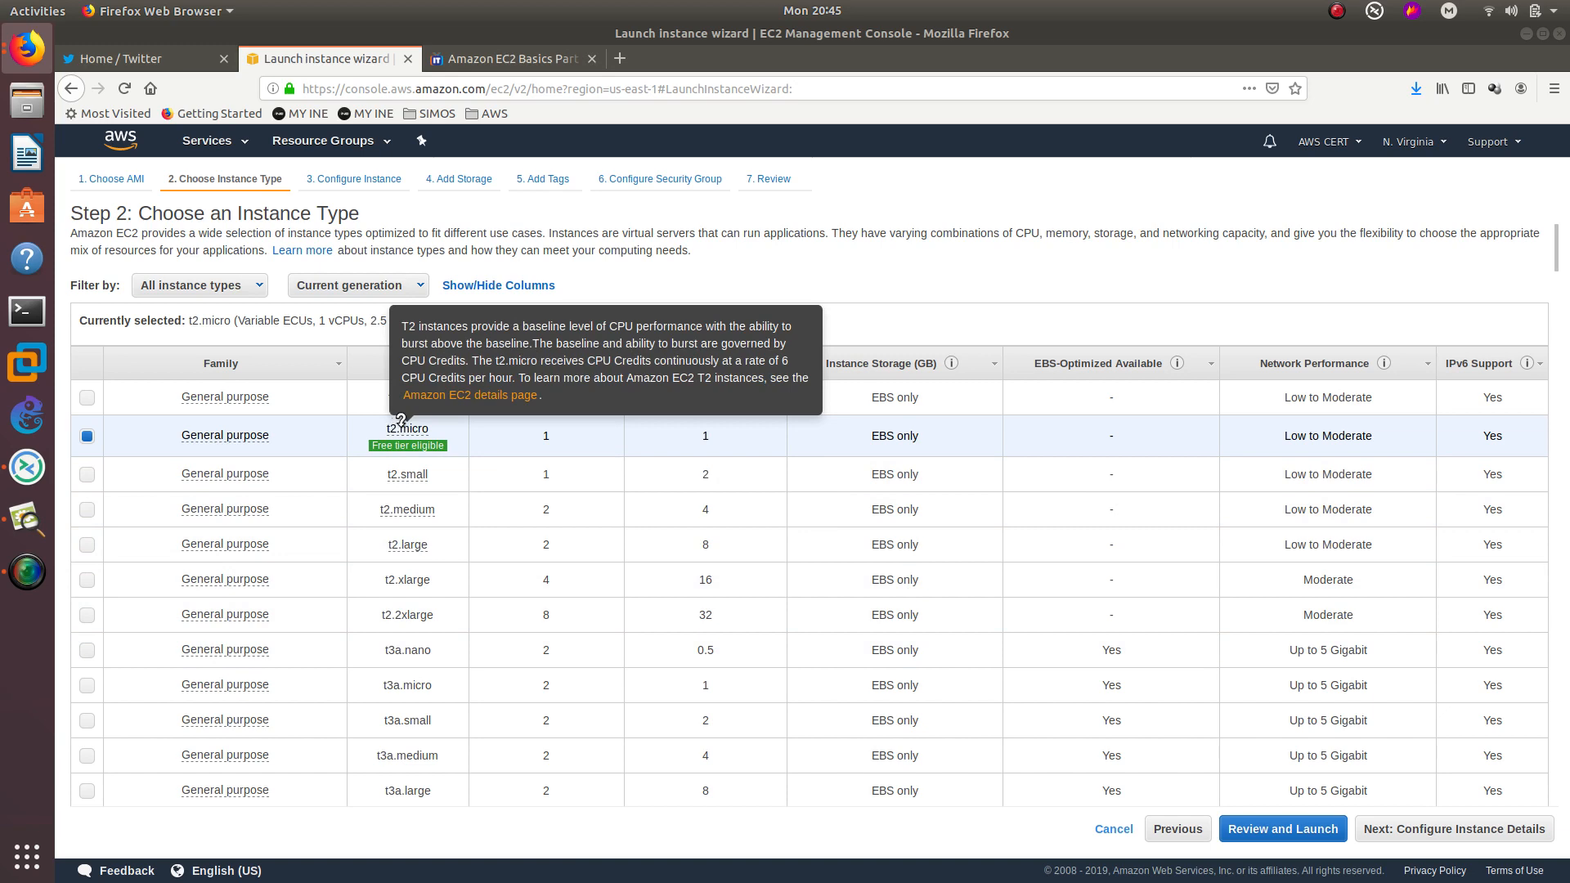
scroll(360, 464, down, 3)
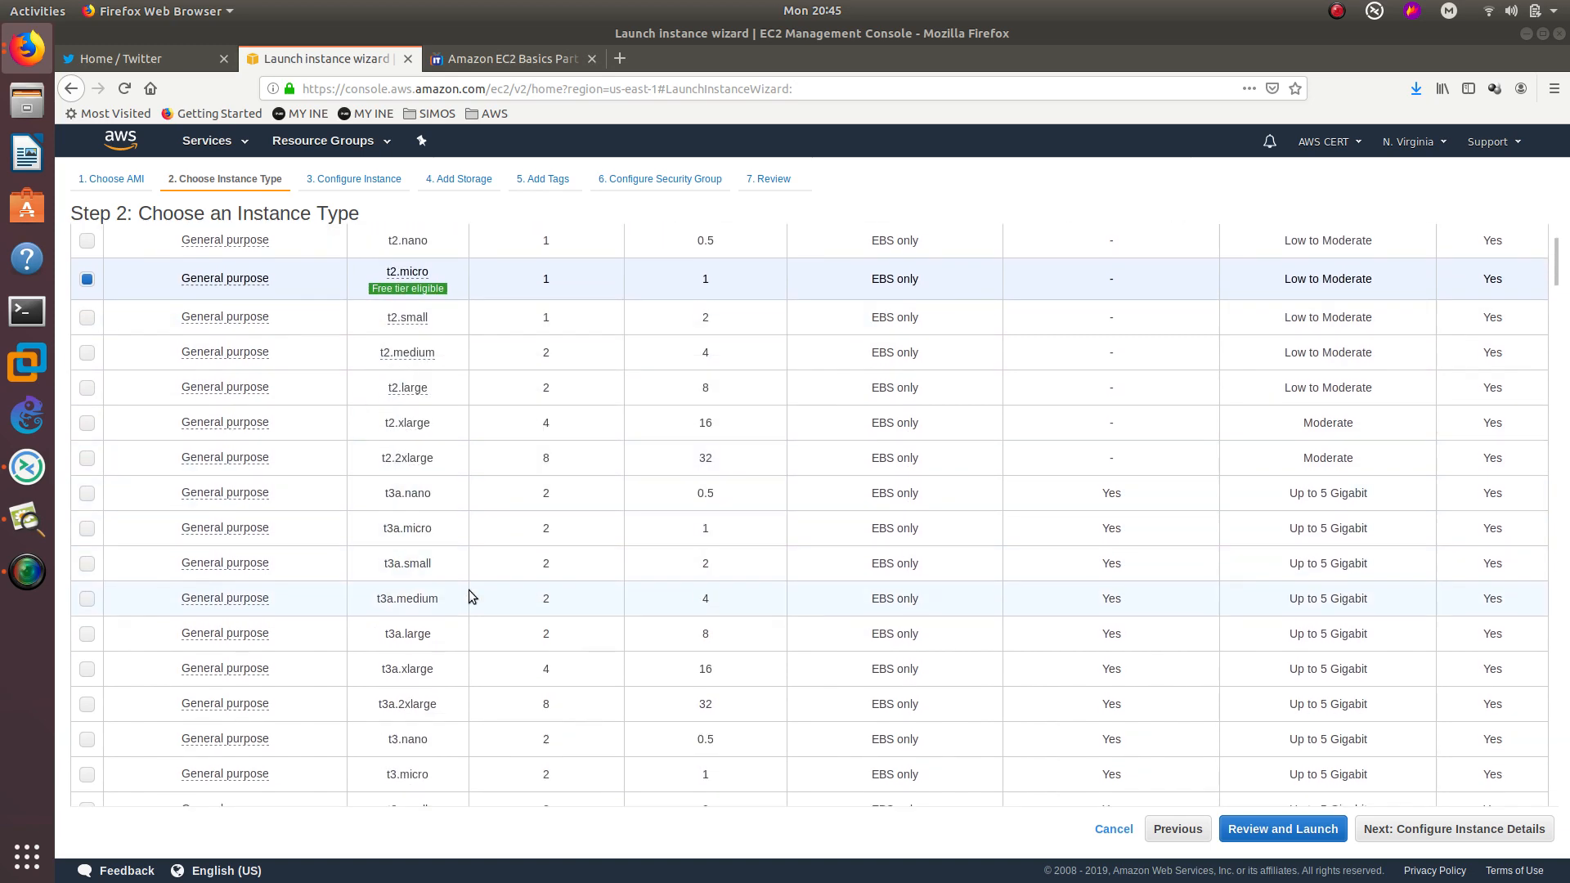
scroll(443, 459, down, 6)
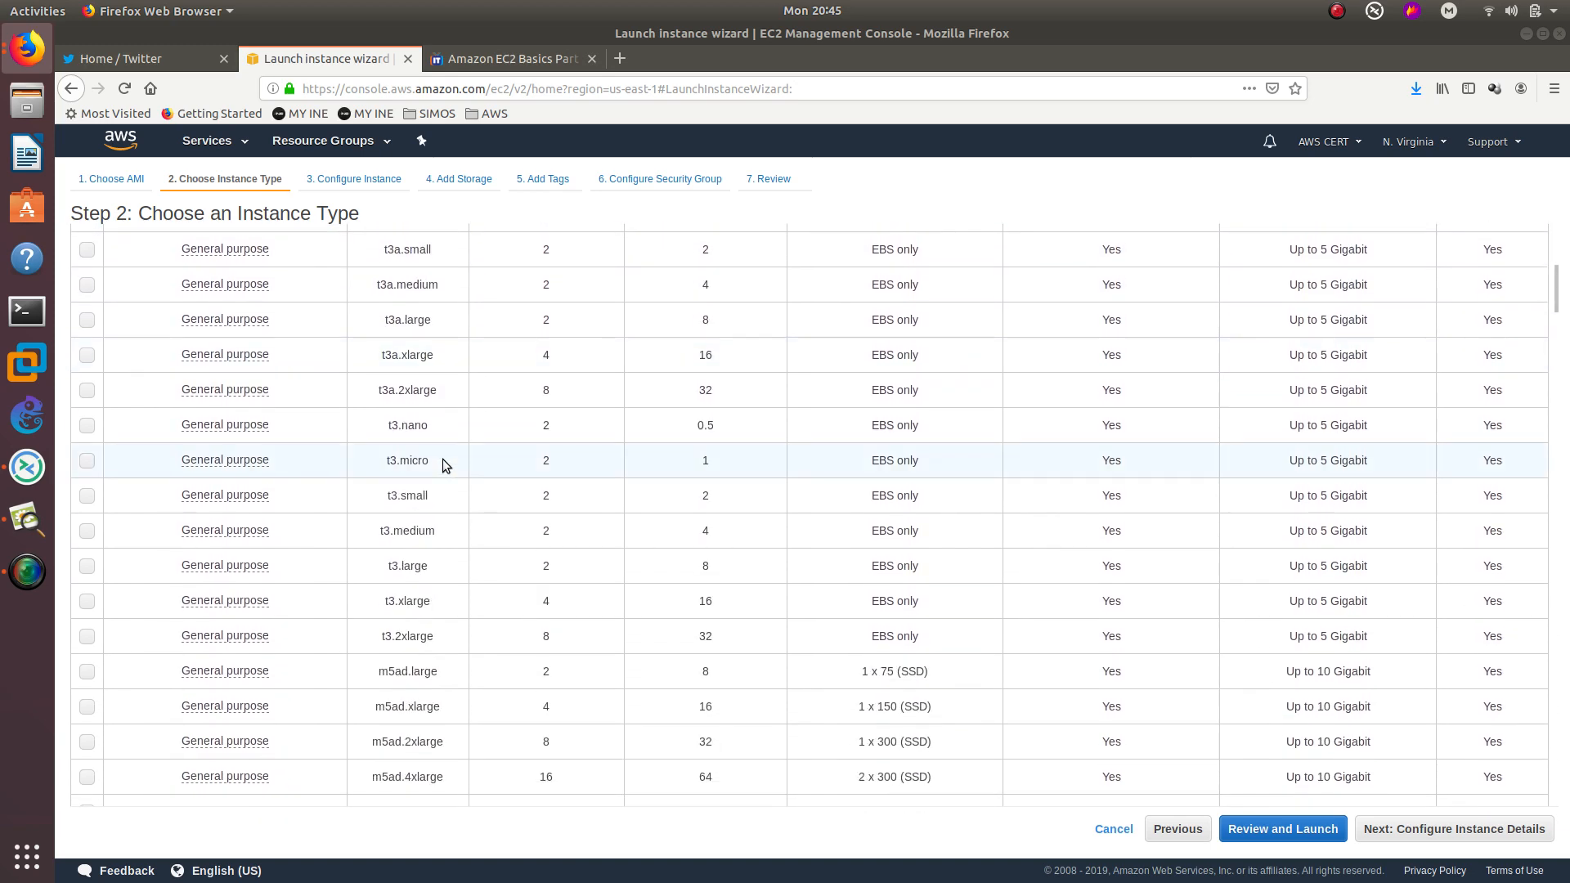
scroll(454, 475, down, 4)
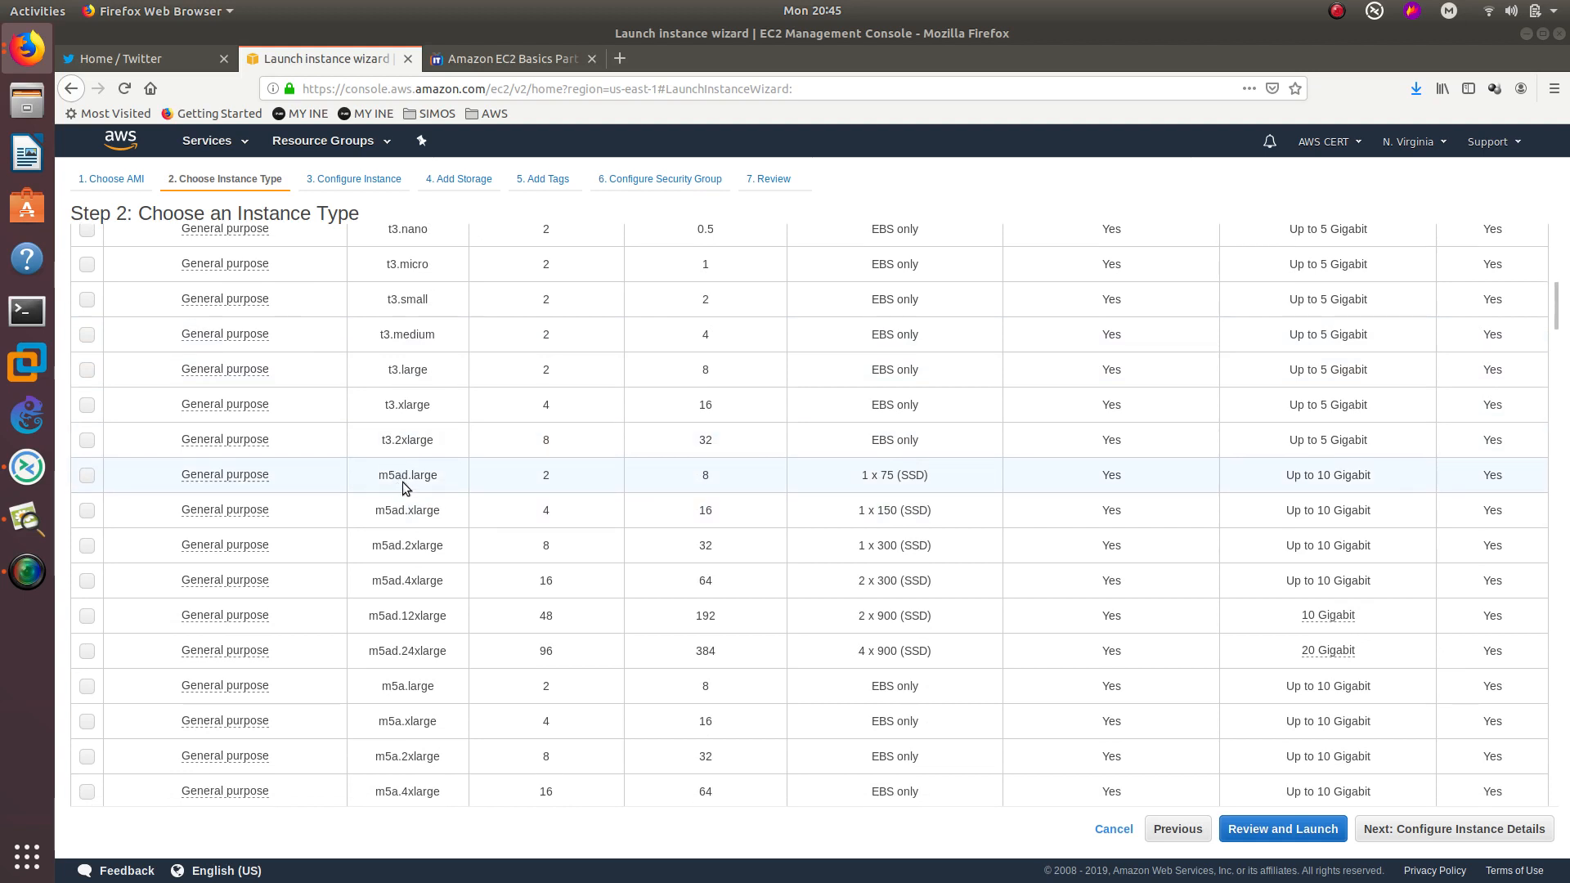
scroll(417, 511, down, 5)
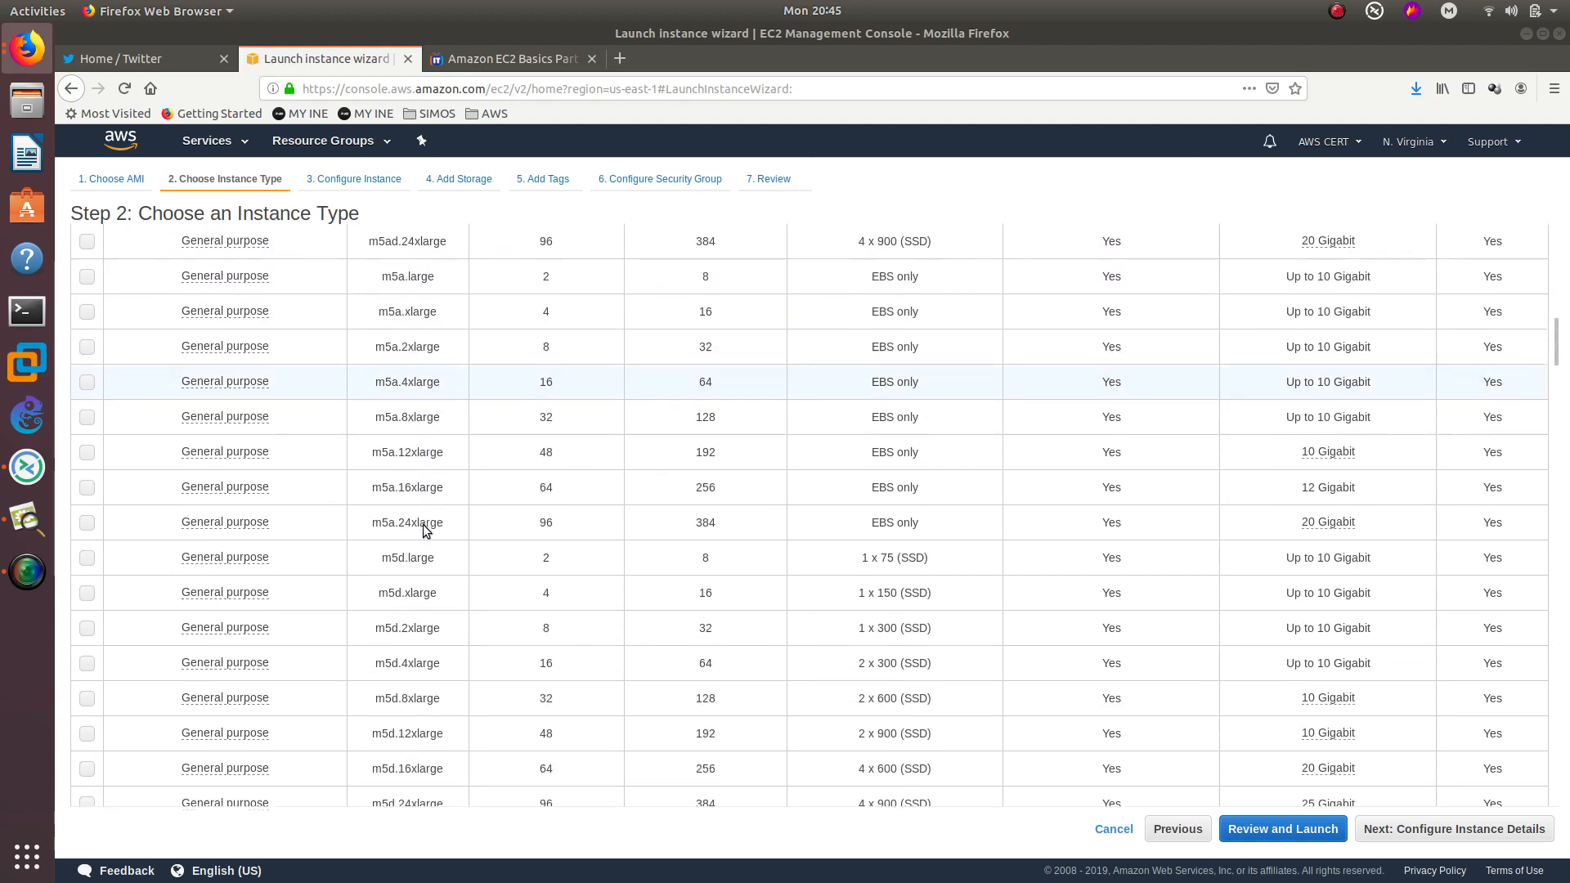
scroll(423, 523, down, 9)
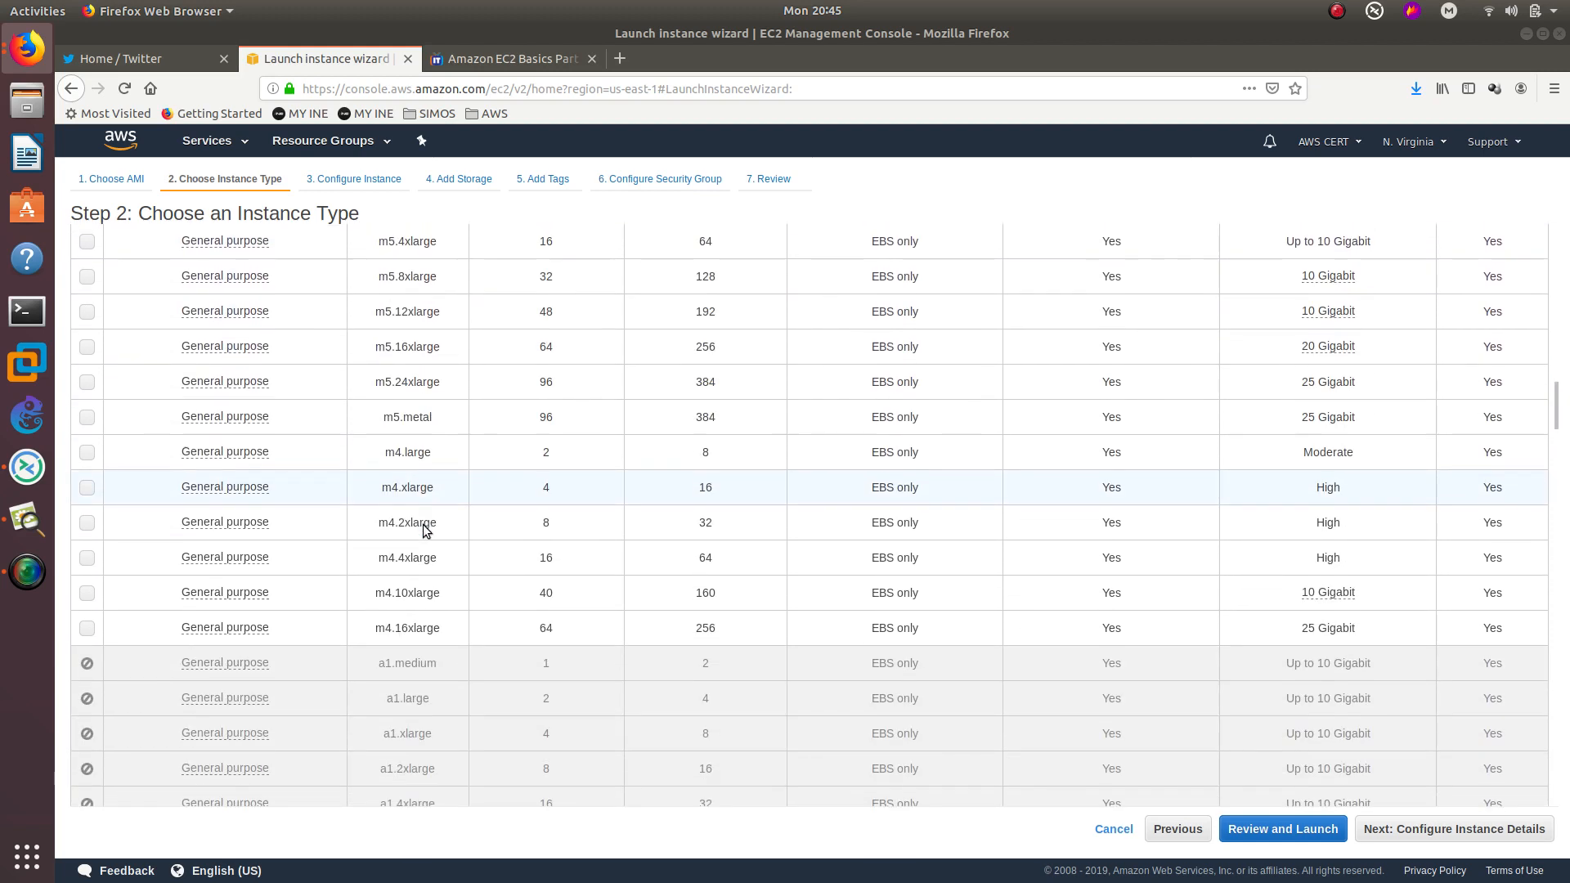
scroll(425, 530, down, 1)
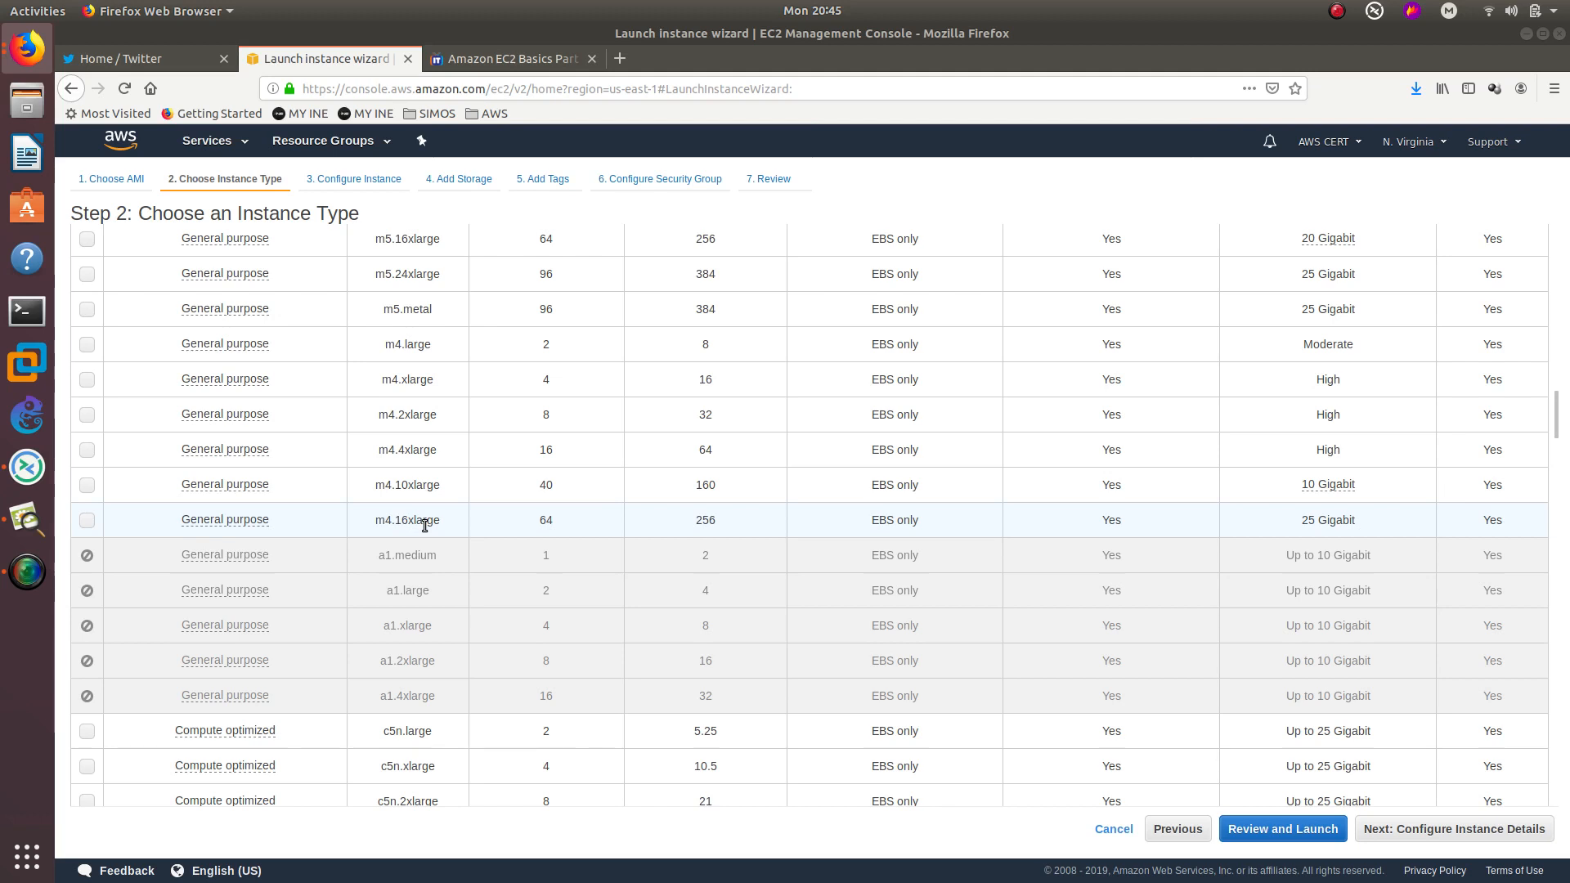
scroll(428, 464, down, 2)
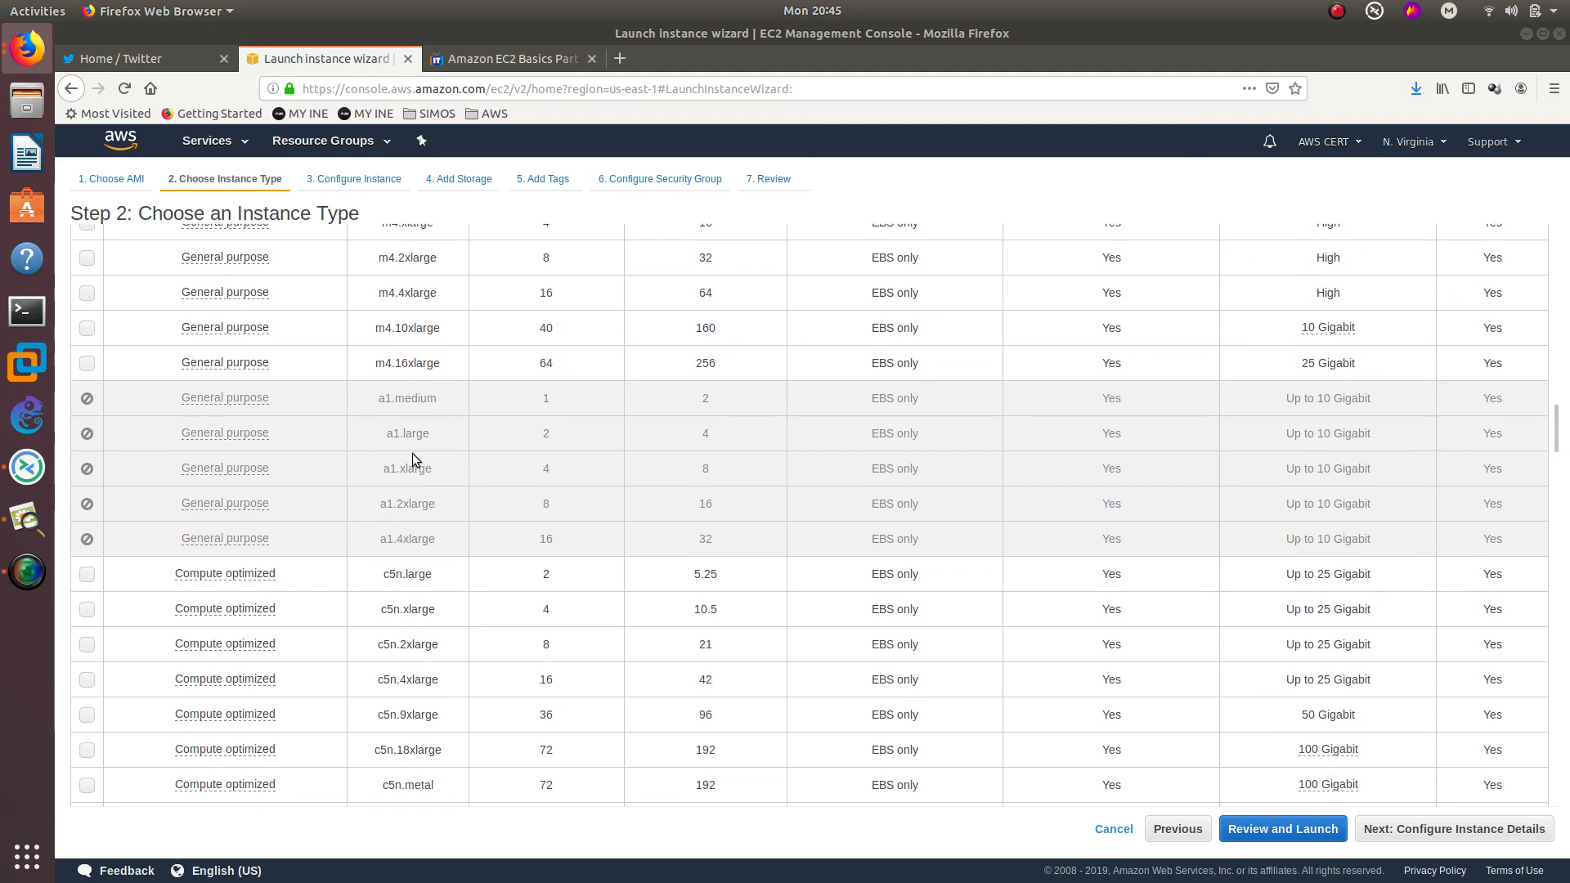
scroll(442, 544, down, 3)
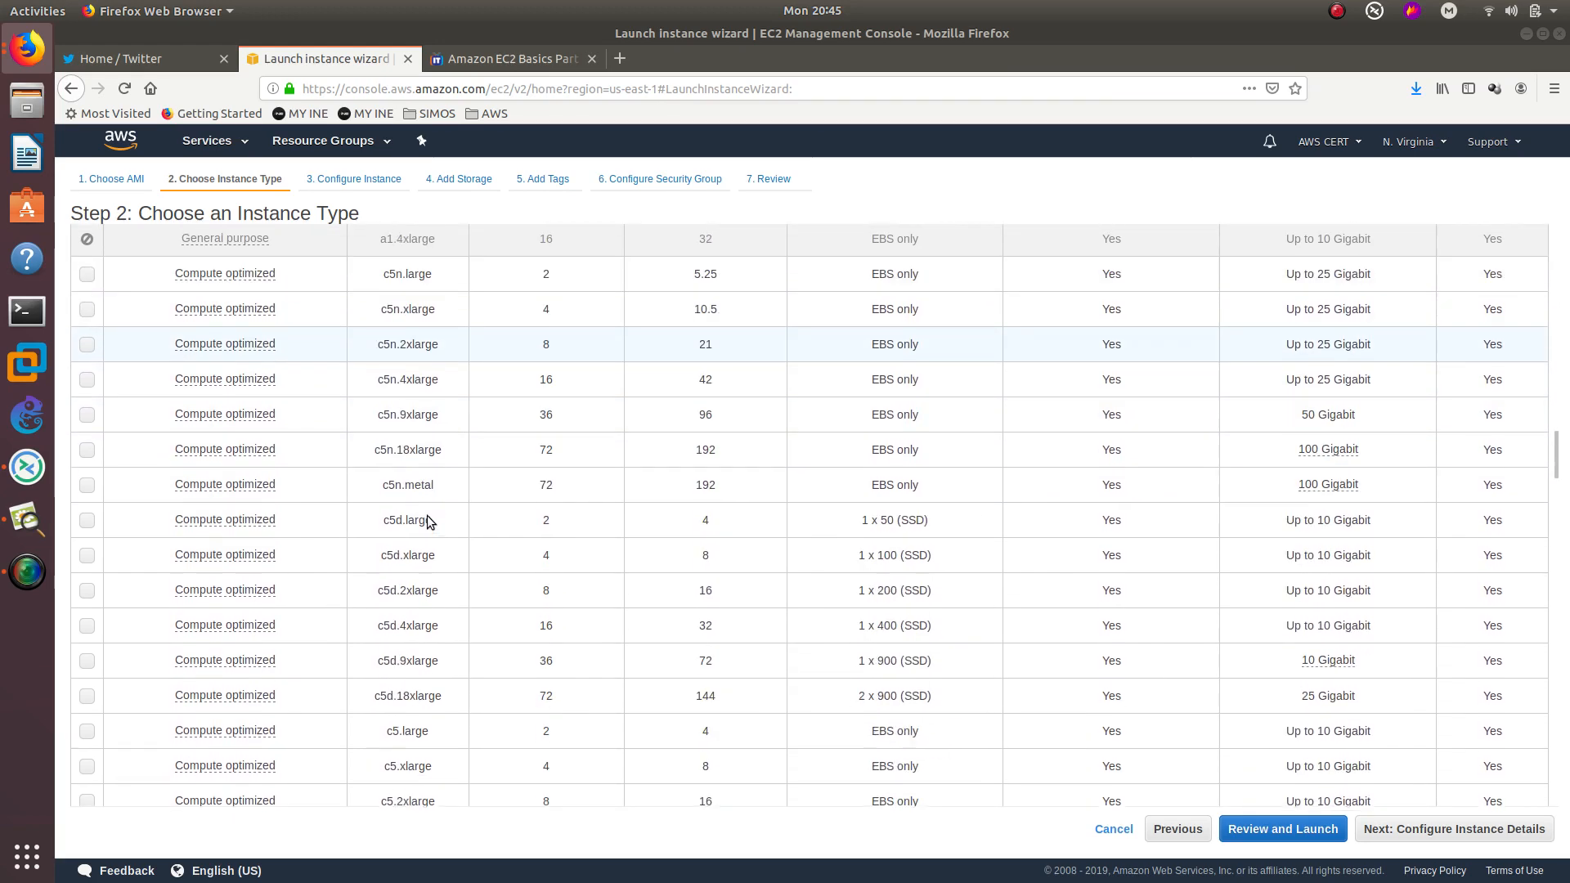
scroll(426, 515, down, 10)
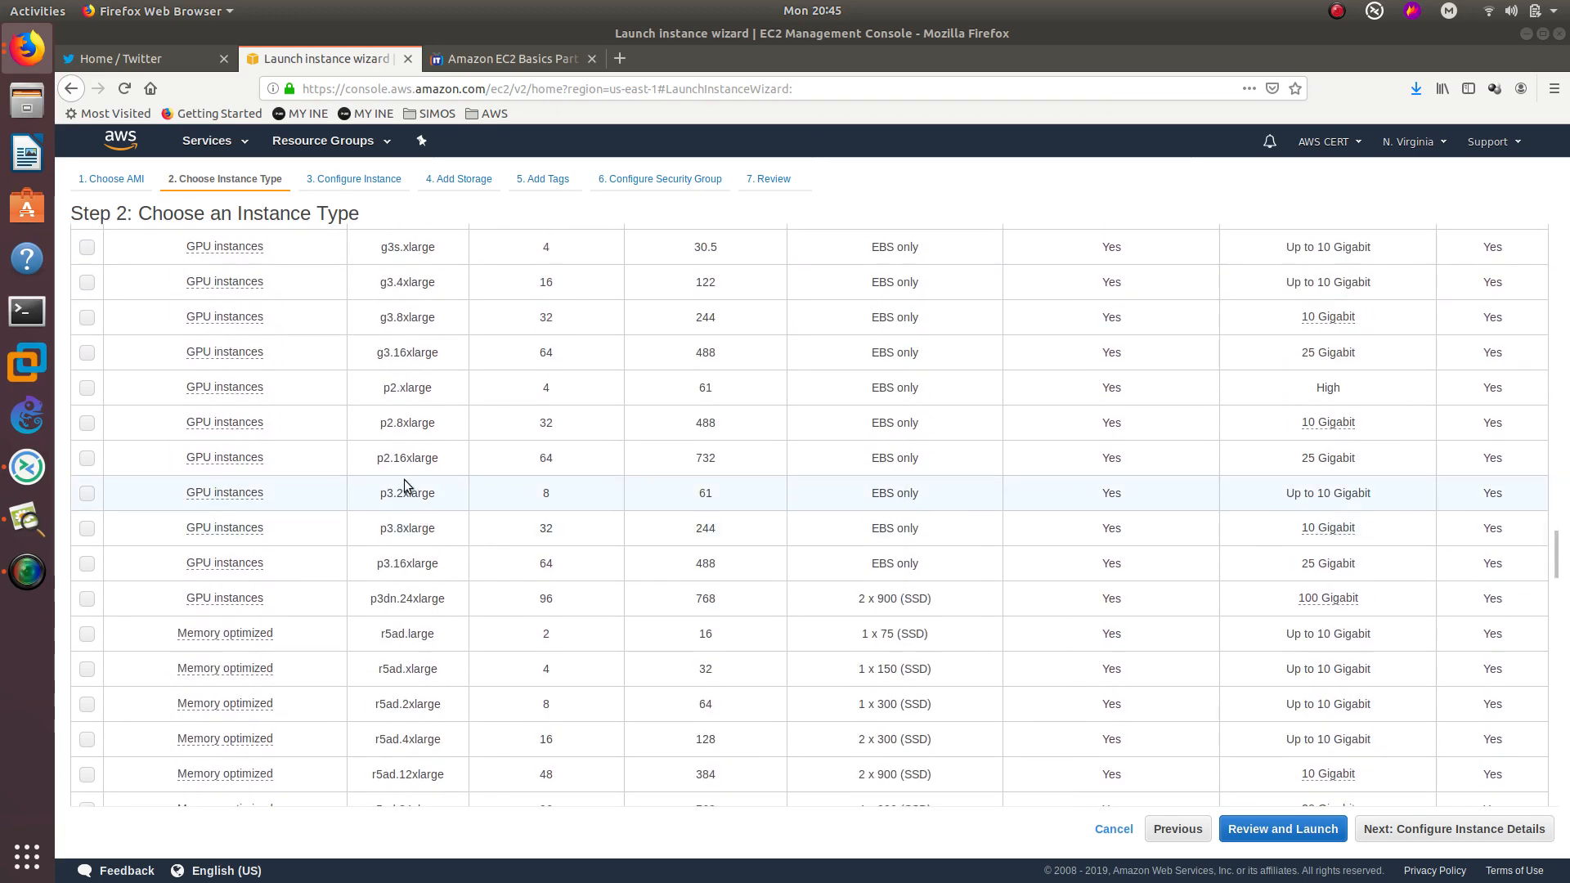
scroll(385, 409, up, 2)
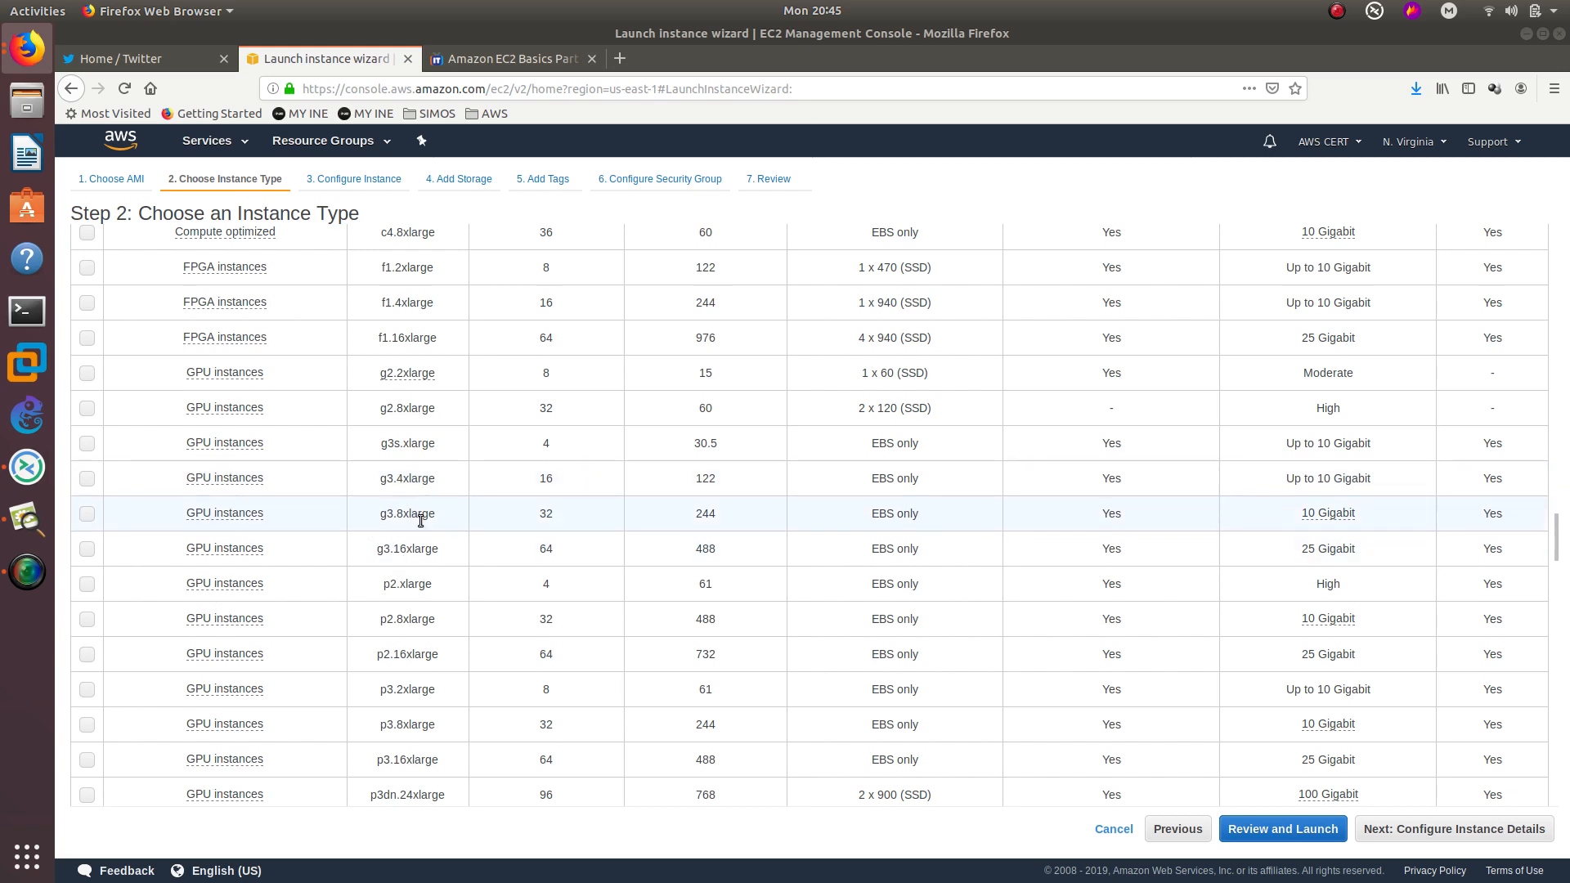
scroll(420, 521, down, 9)
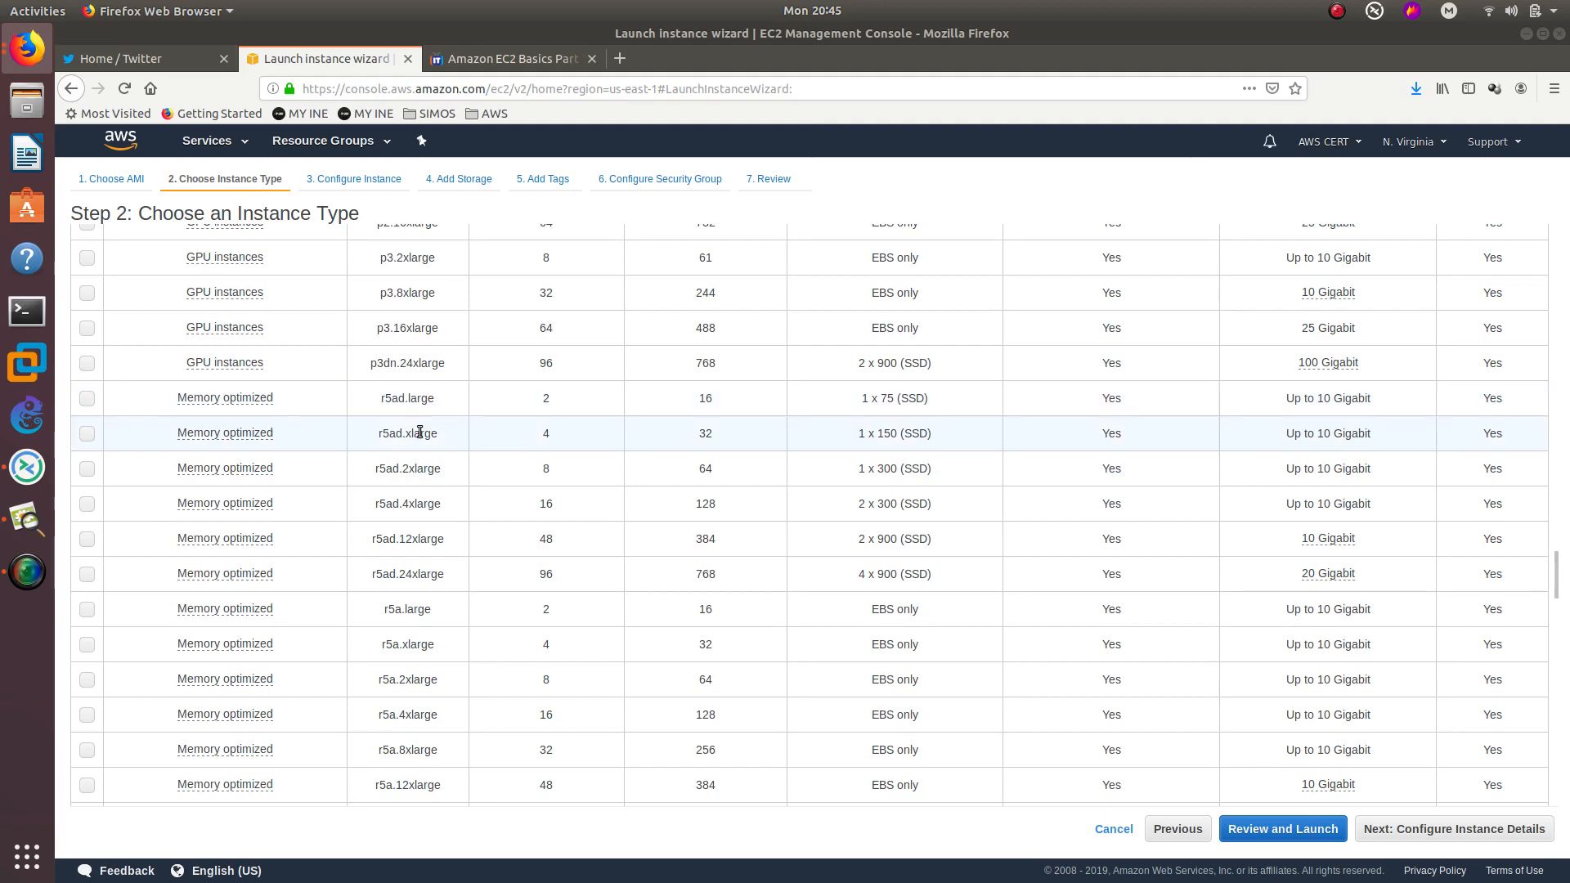
scroll(411, 520, down, 5)
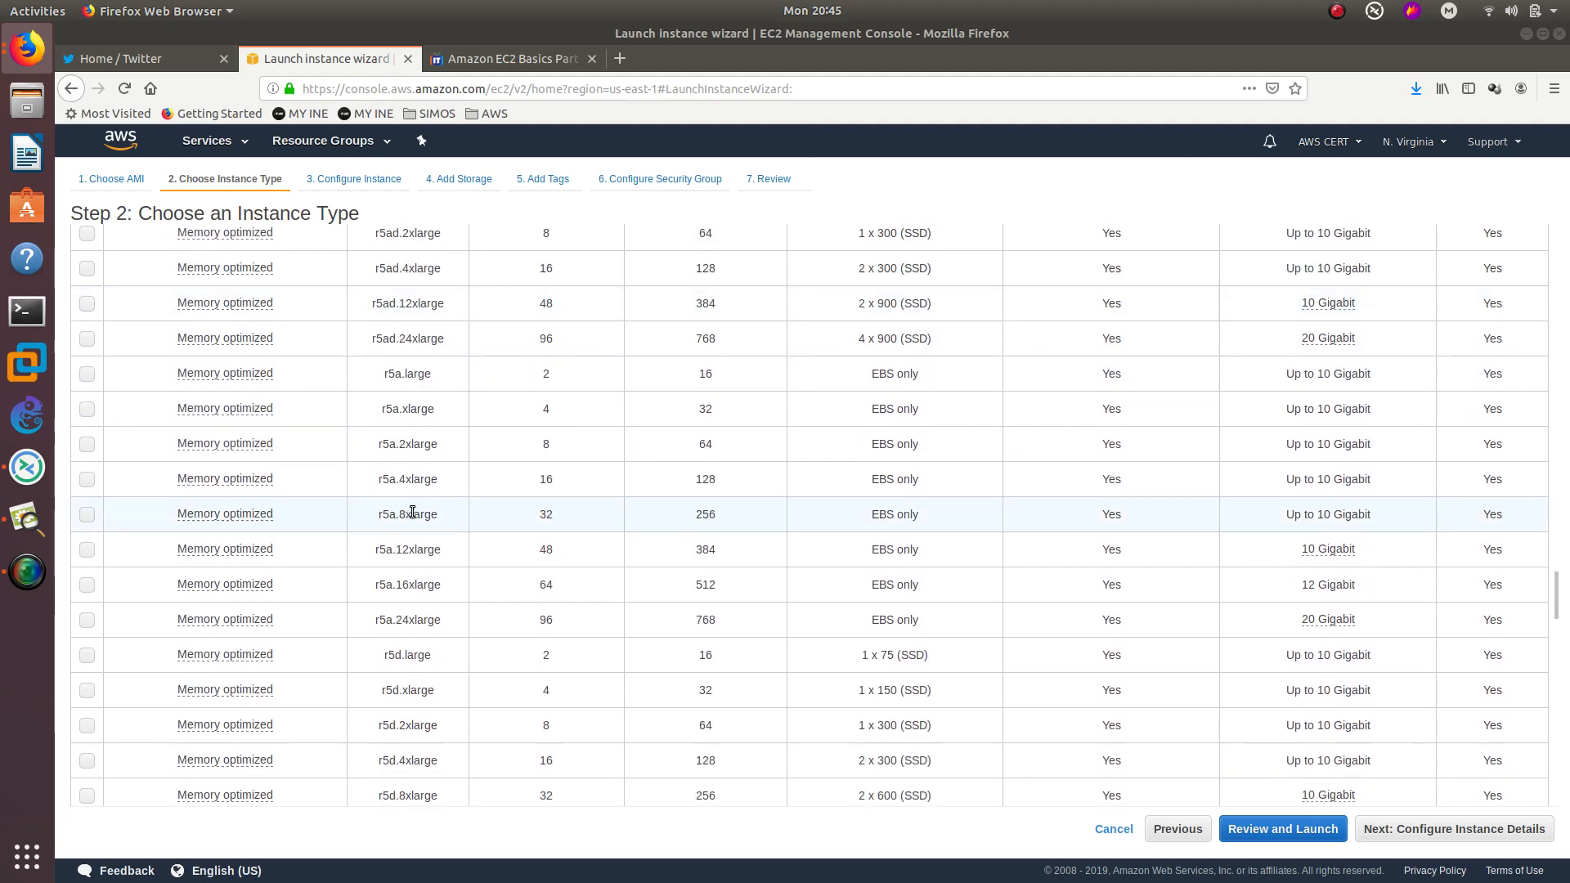
scroll(412, 520, up, 9)
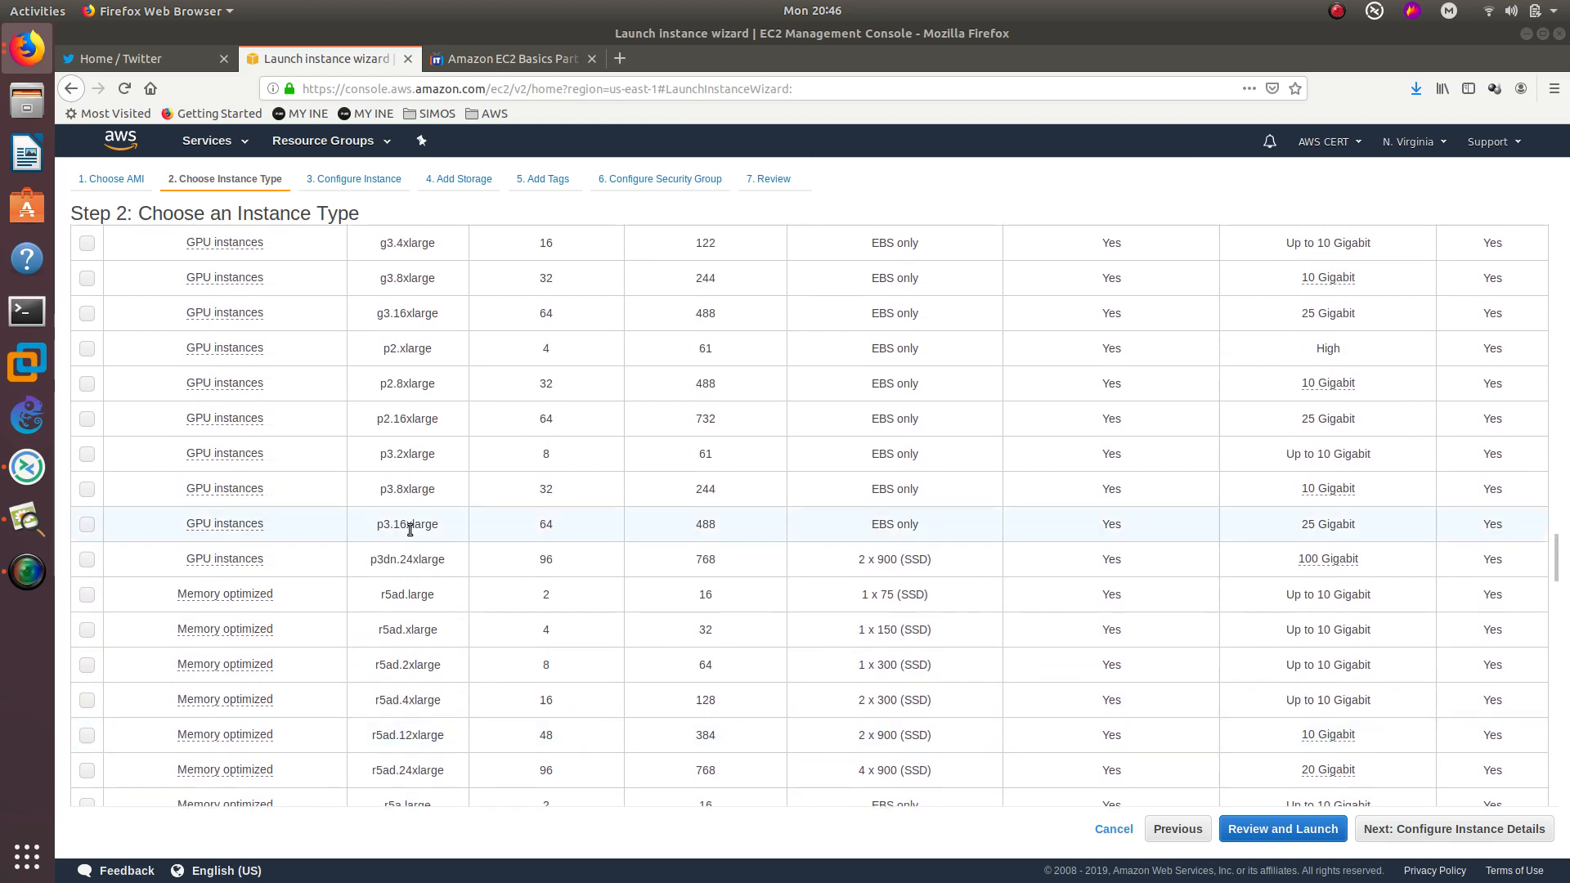
scroll(409, 530, down, 7)
scroll(410, 530, down, 15)
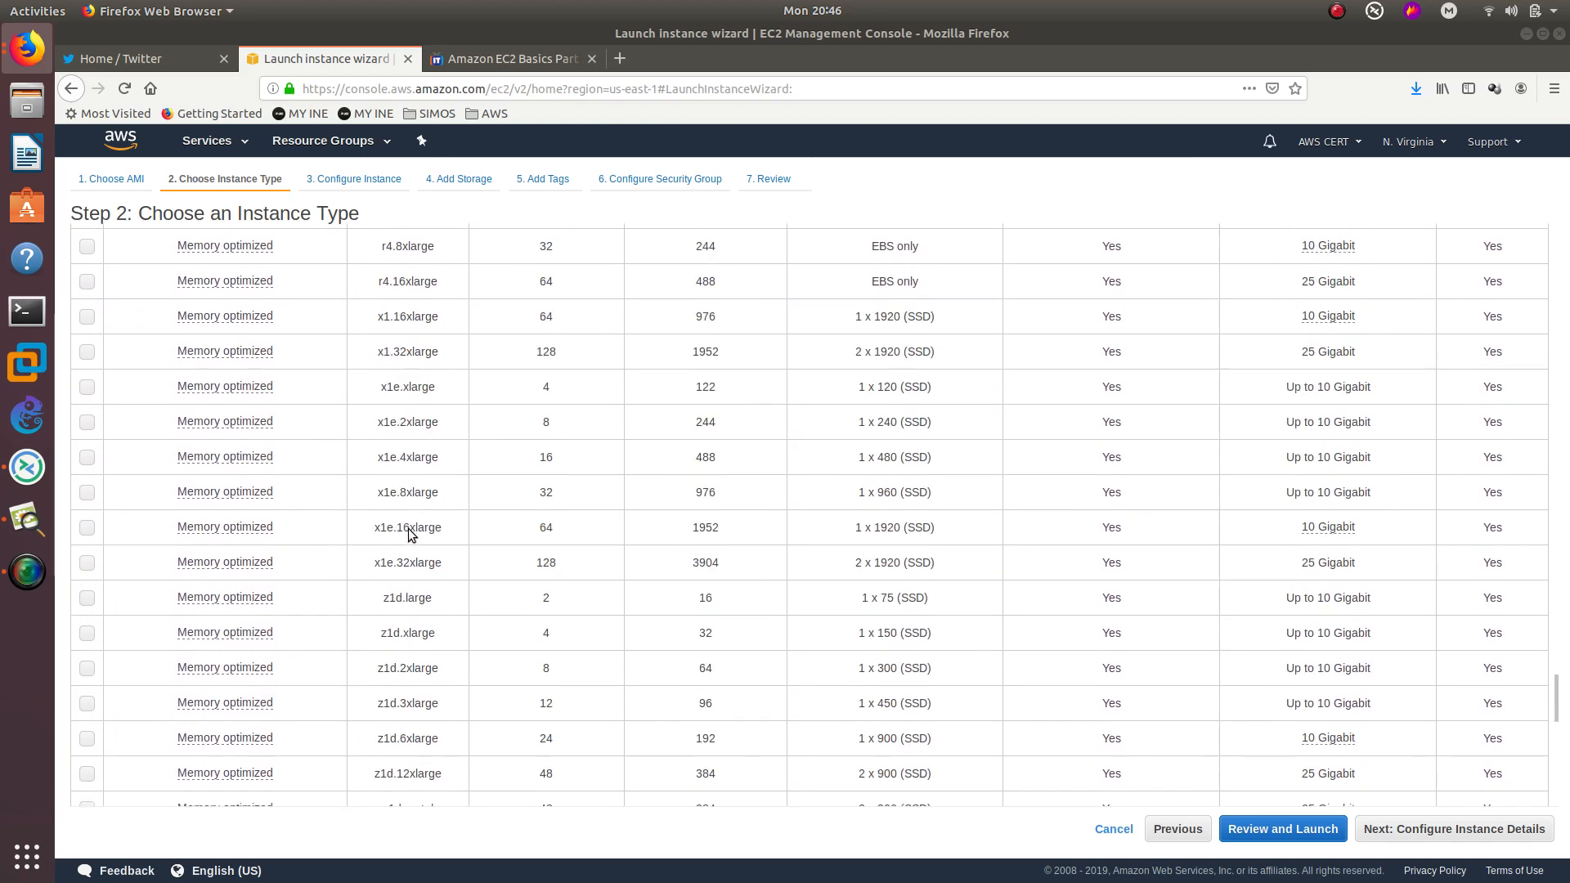
scroll(409, 528, down, 2)
scroll(409, 507, up, 3)
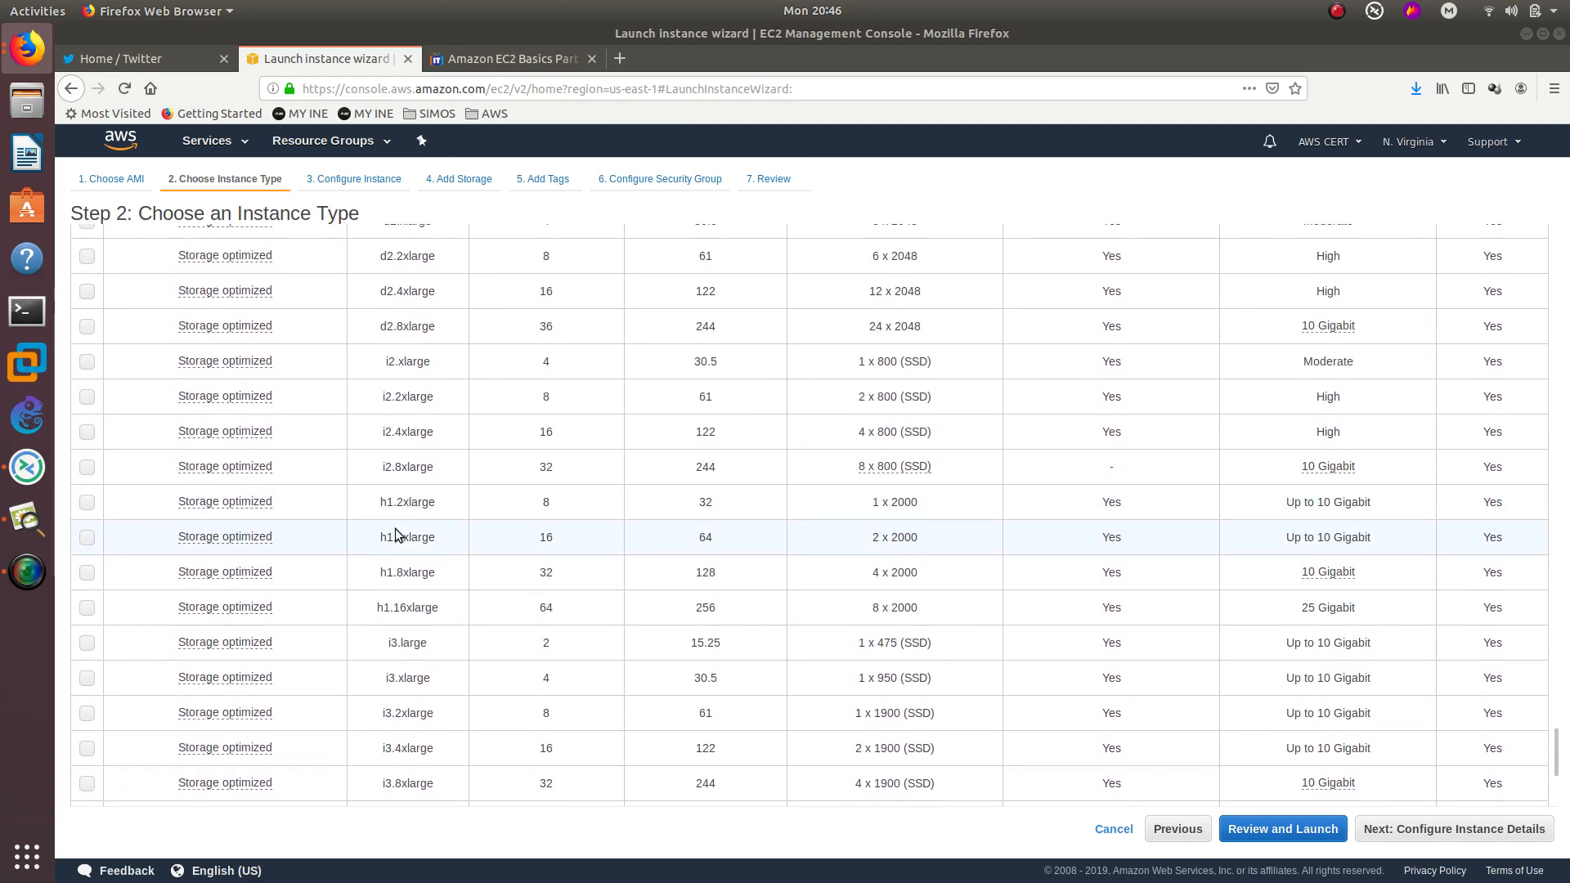
scroll(394, 528, down, 3)
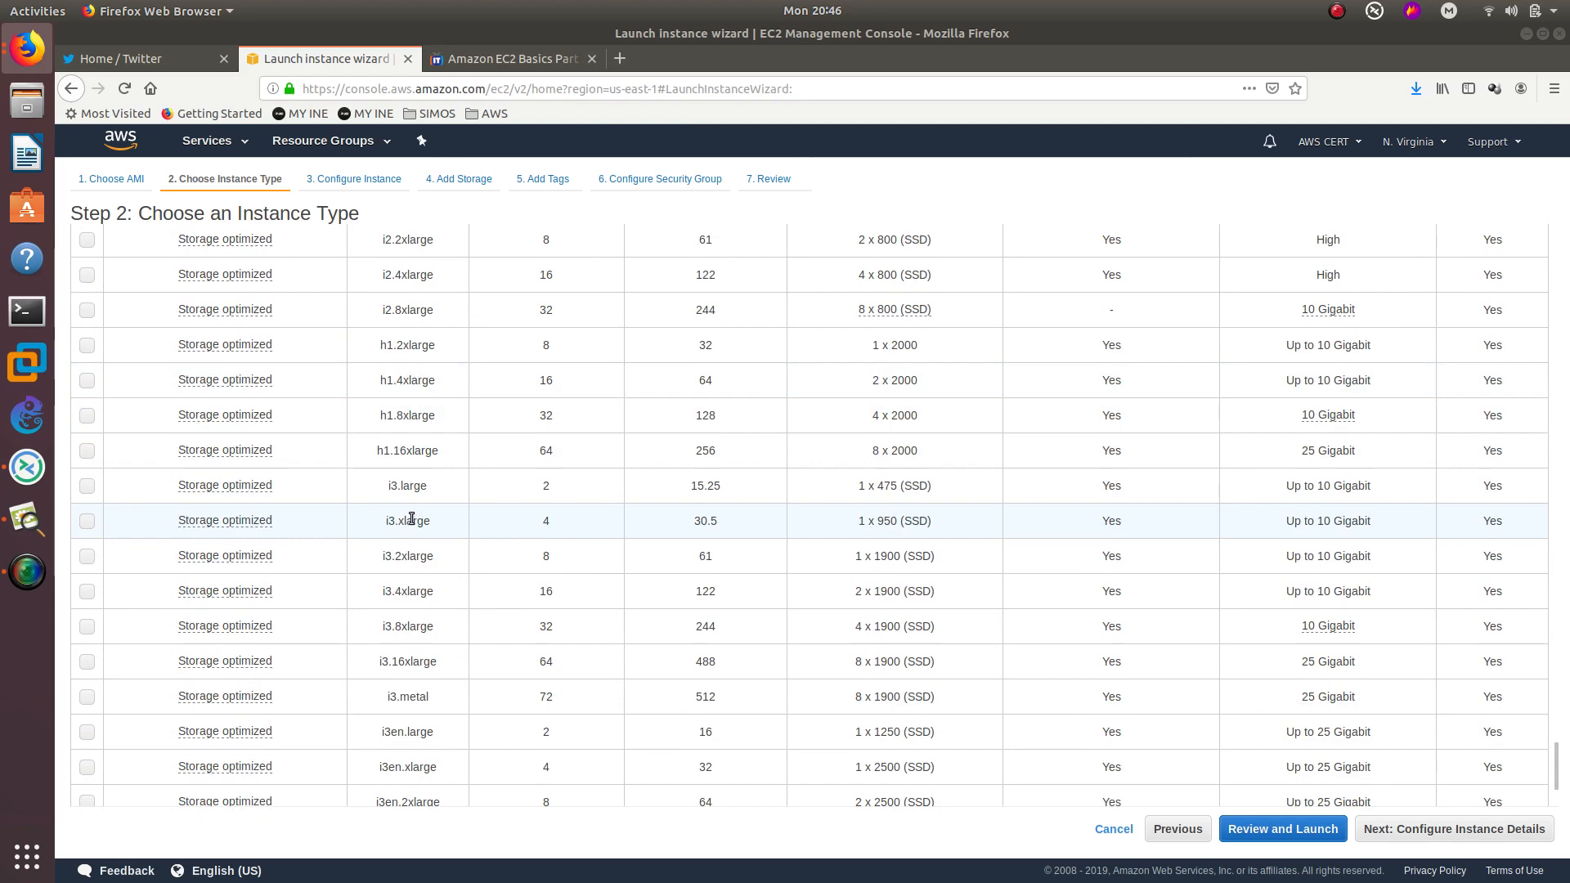
- Examine the available instance types again, from the storage optimized family back to the general purpose t2 types
scroll(409, 523, up, 10)
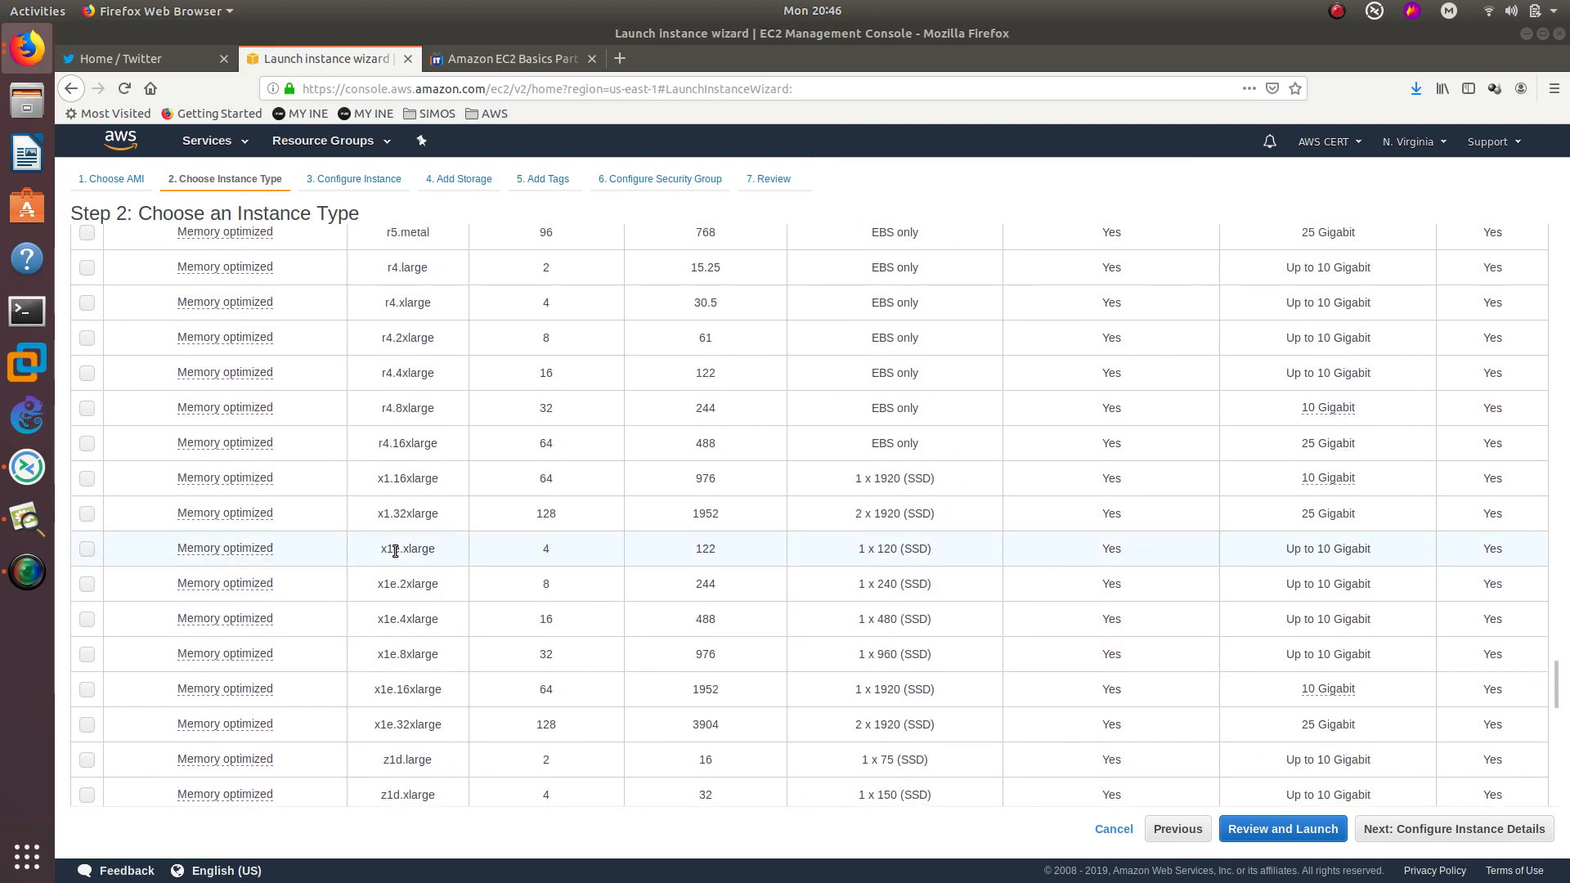
scroll(395, 551, down, 5)
scroll(394, 551, up, 9)
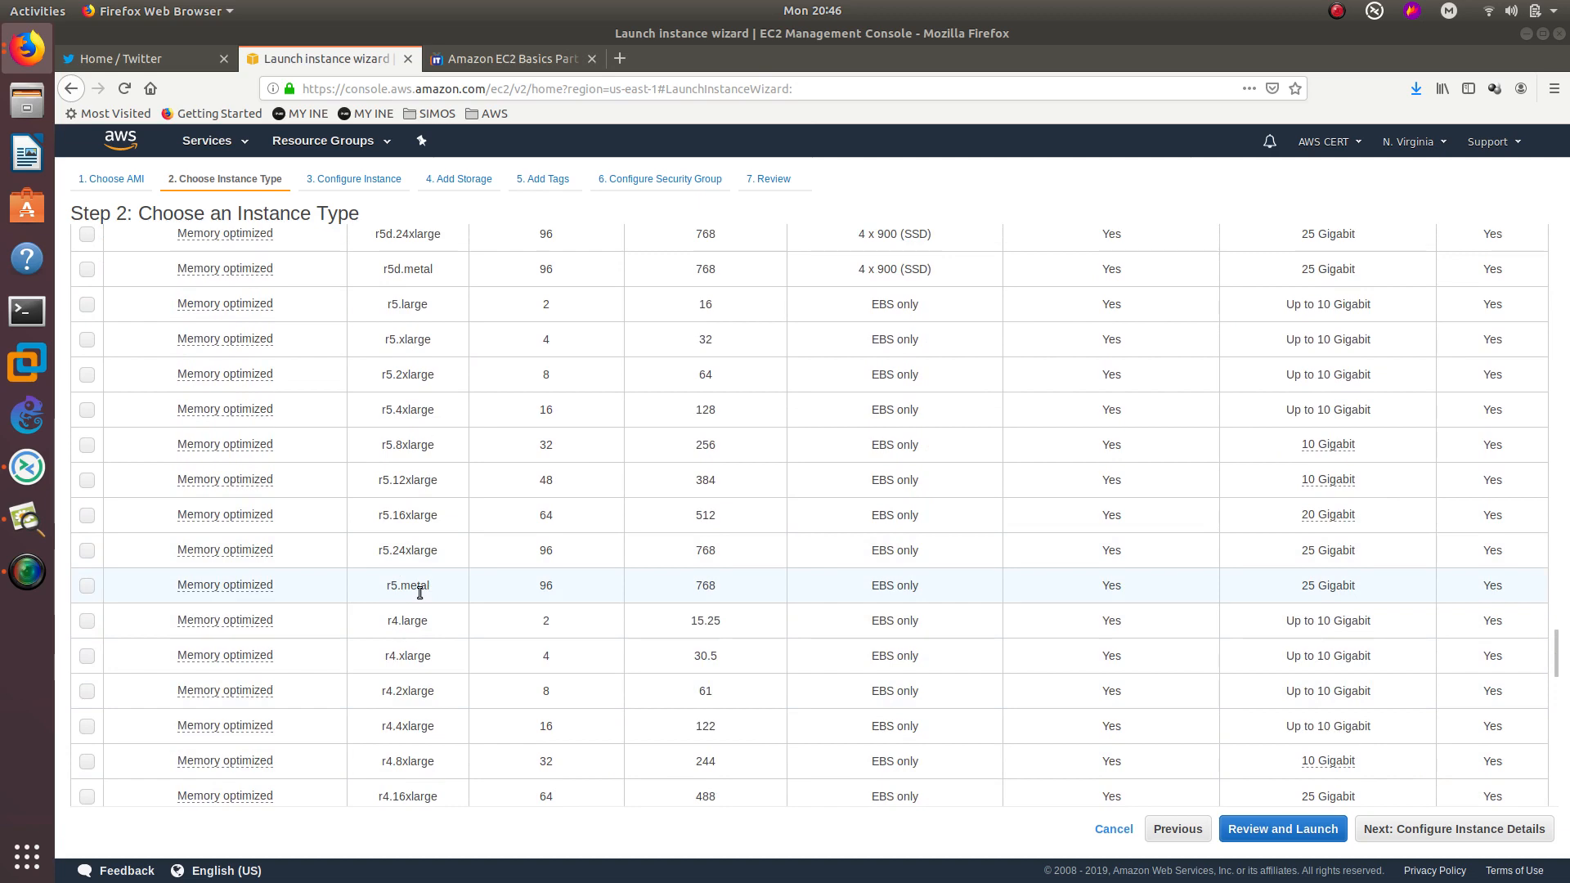
scroll(419, 592, up, 8)
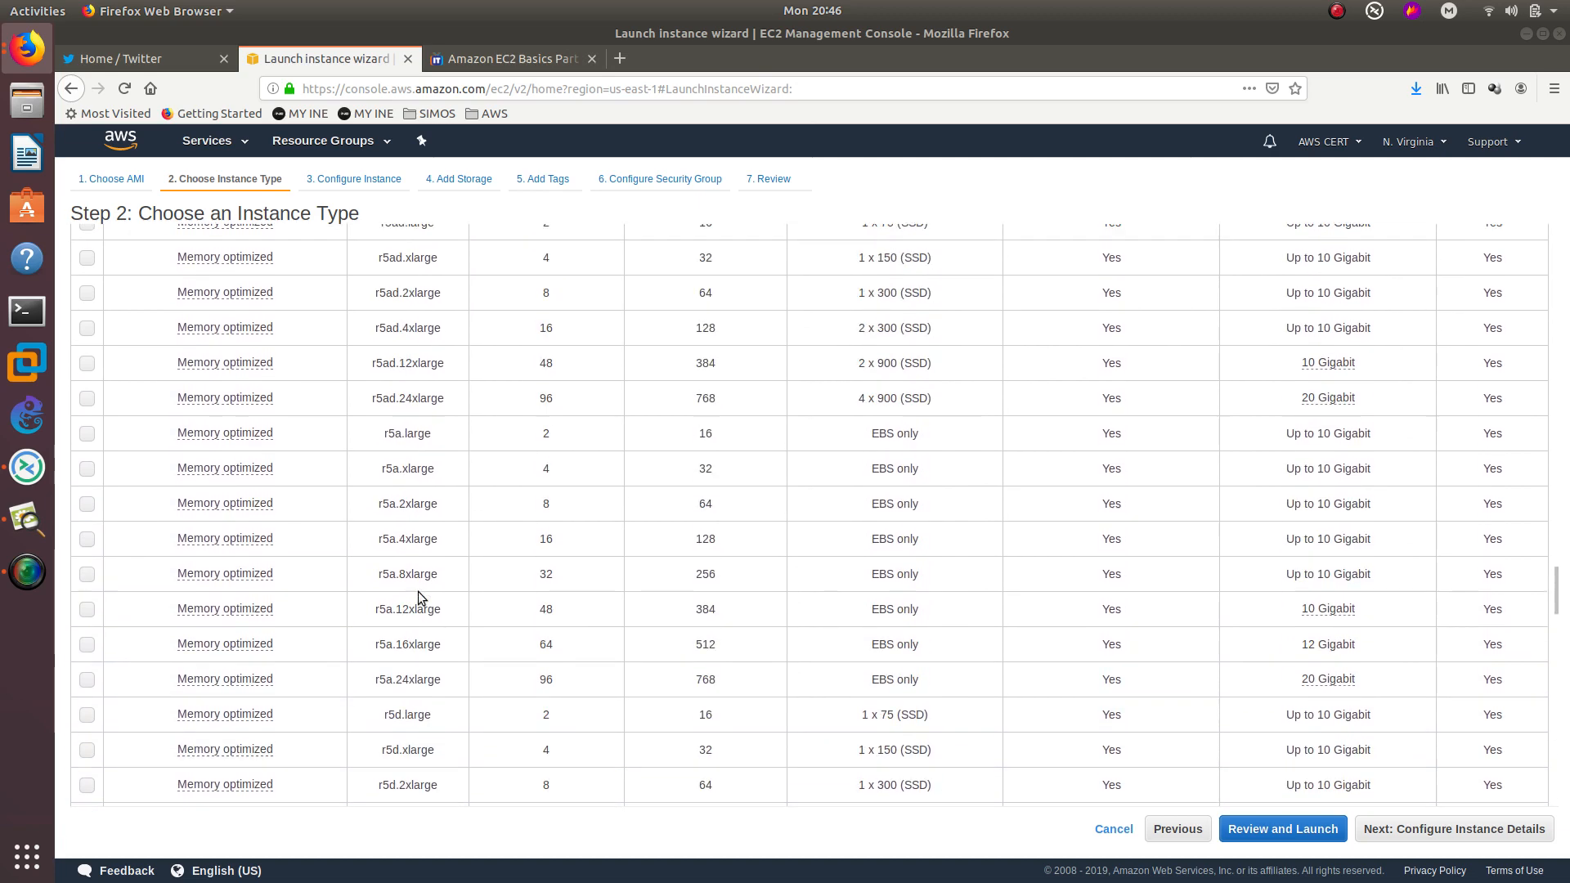
scroll(419, 592, up, 10)
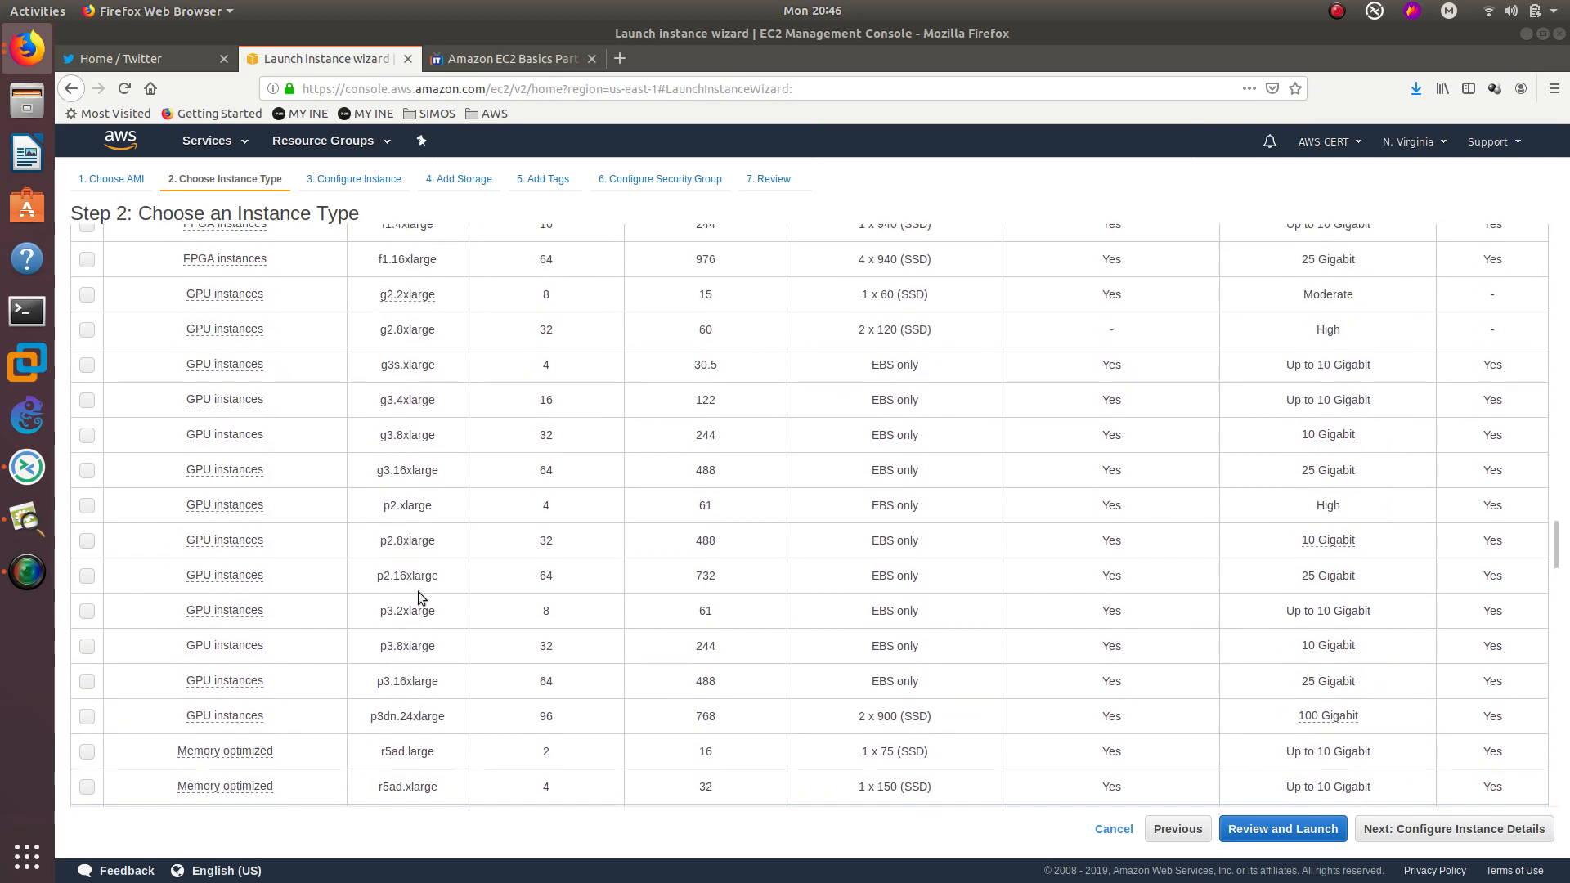
scroll(418, 592, up, 10)
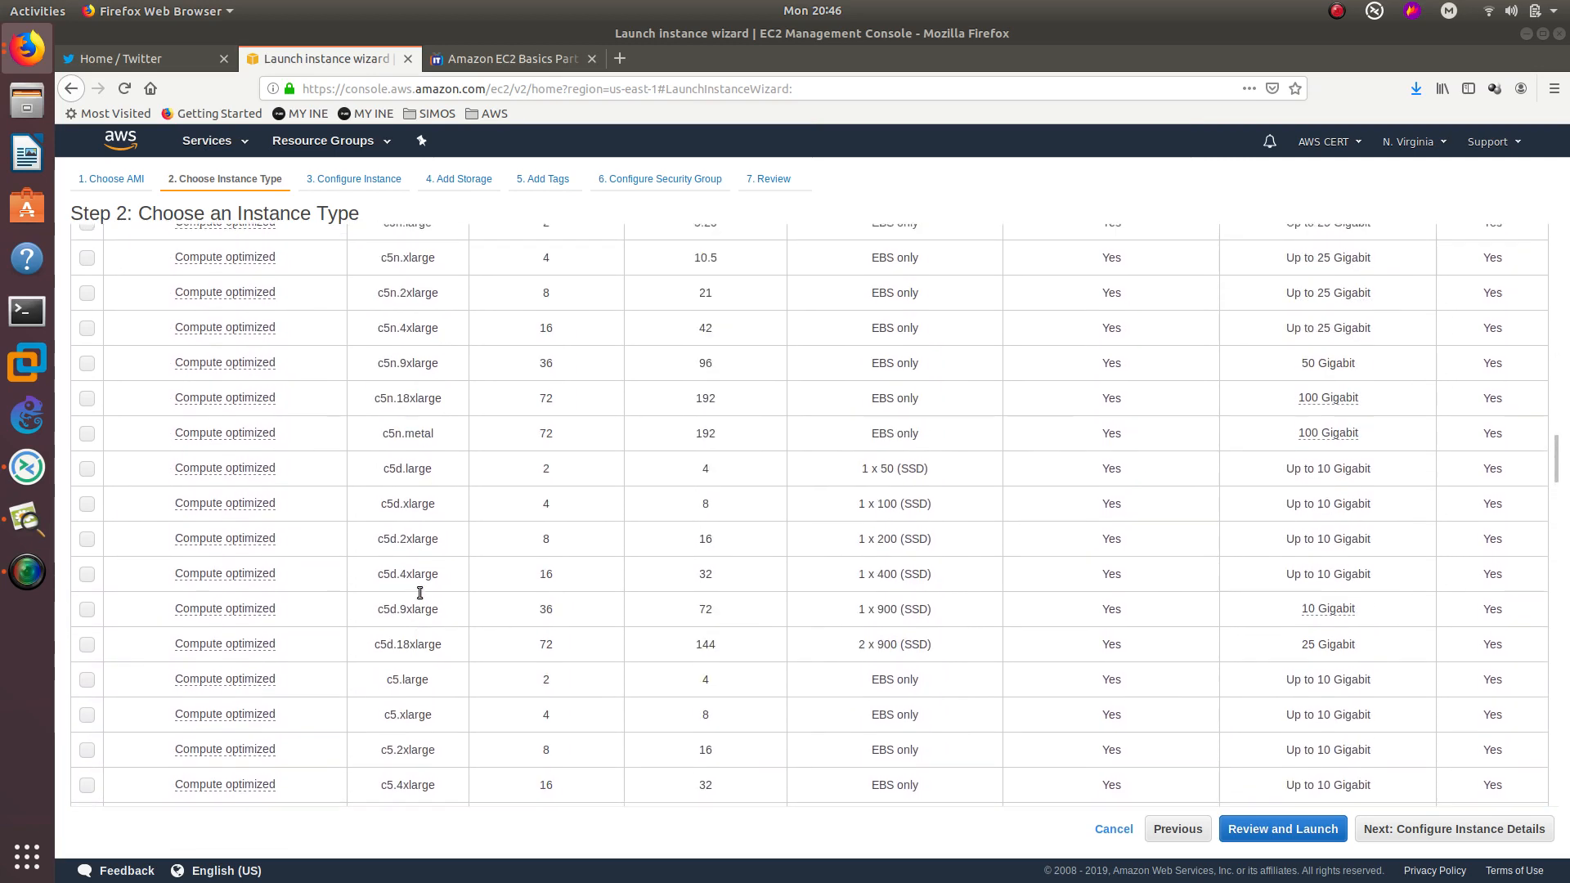
scroll(419, 592, up, 4)
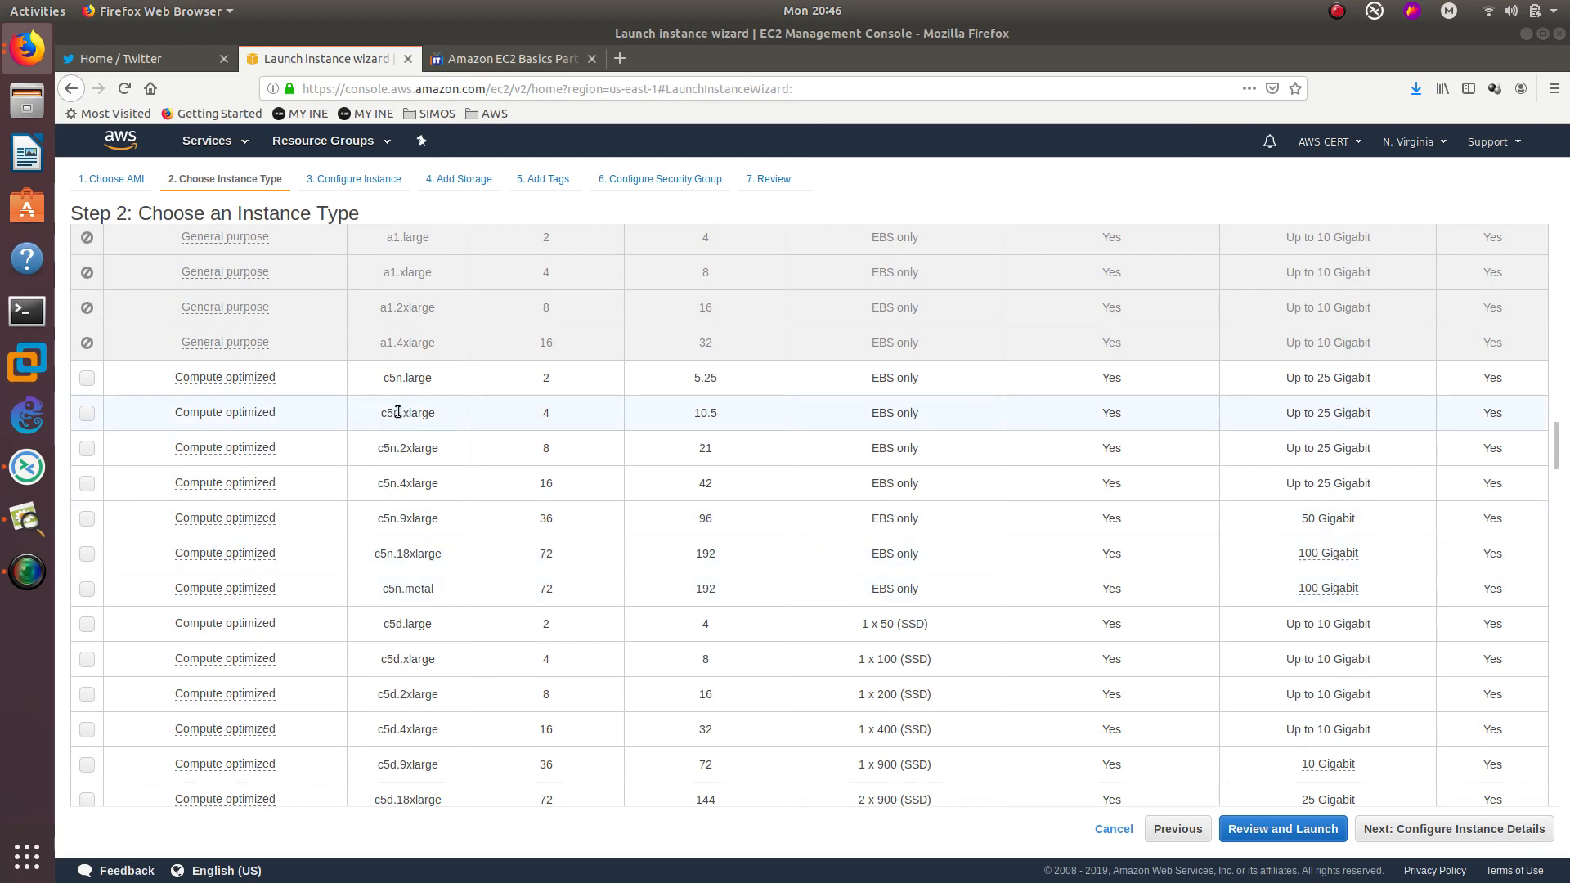
scroll(389, 455, up, 15)
scroll(392, 455, up, 4)
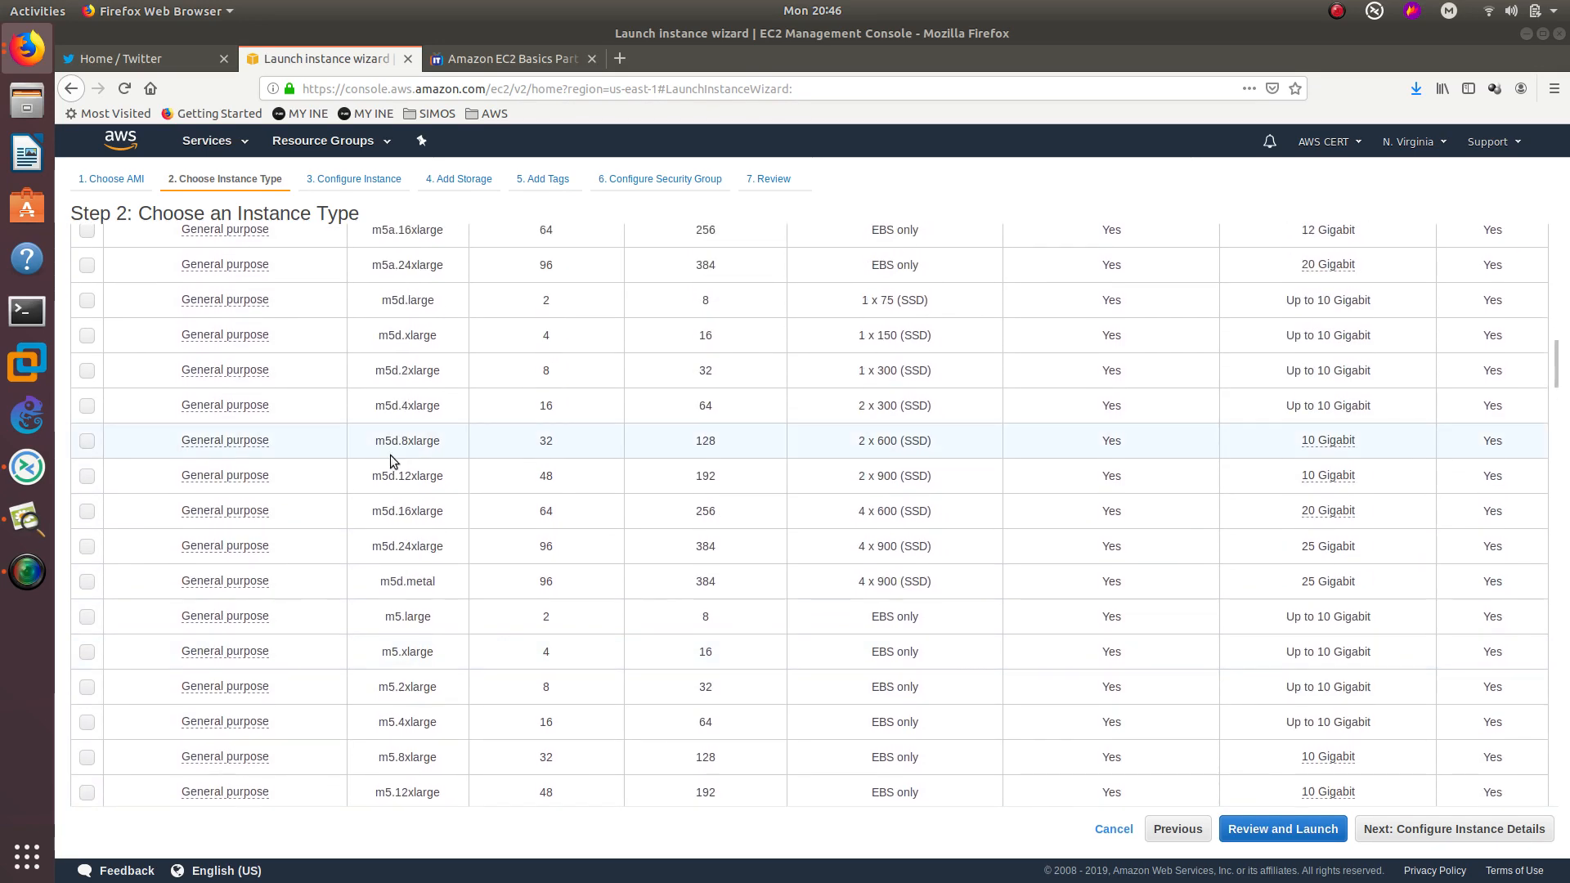
scroll(479, 385, up, 8)
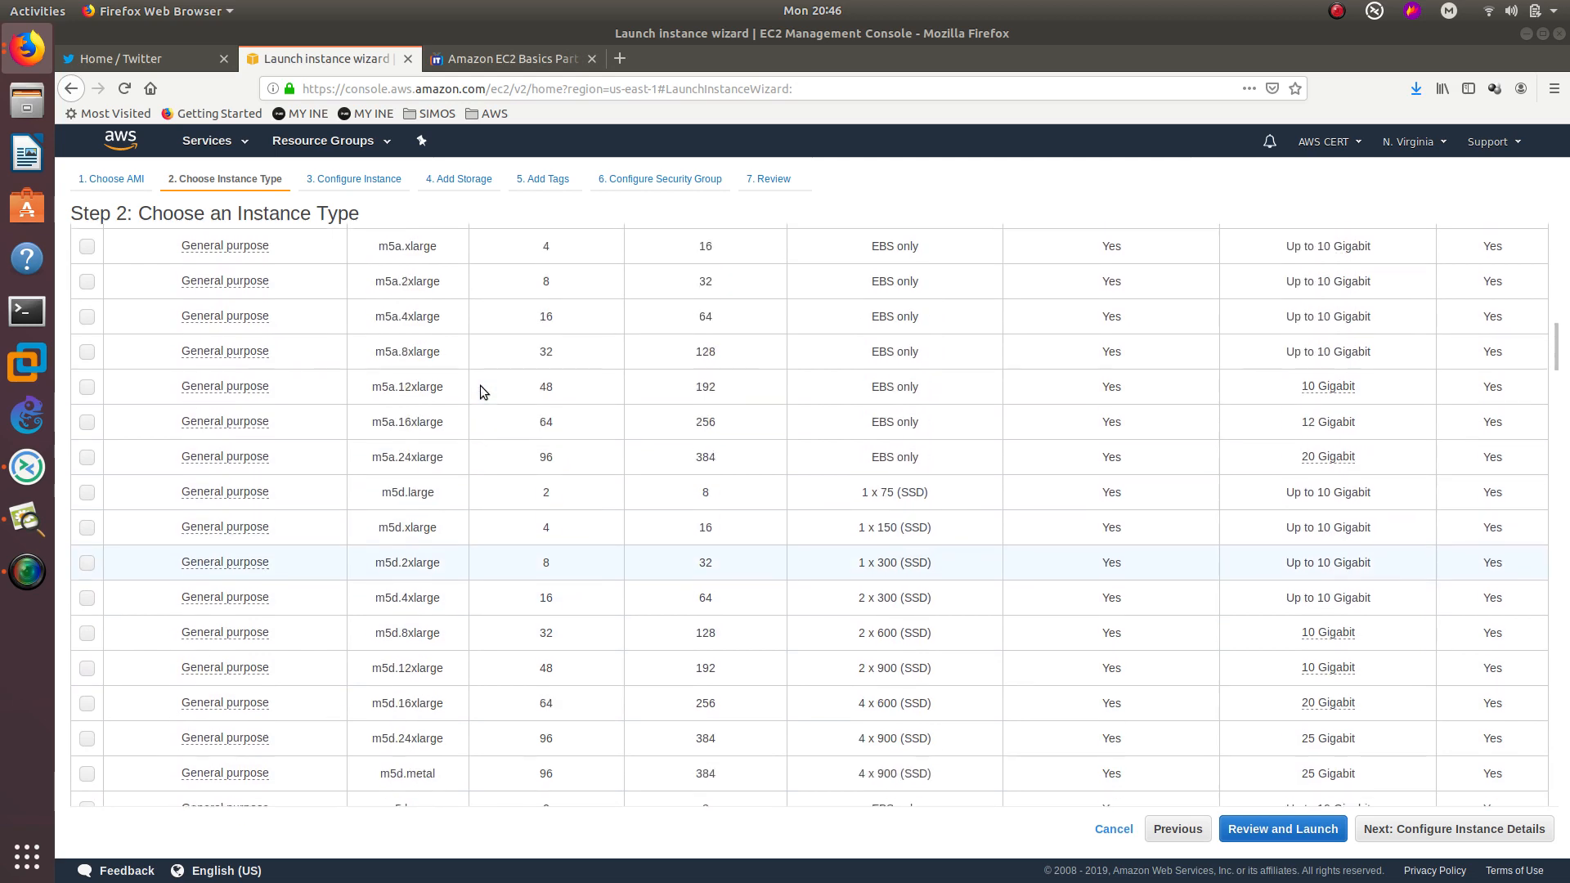
scroll(479, 385, up, 15)
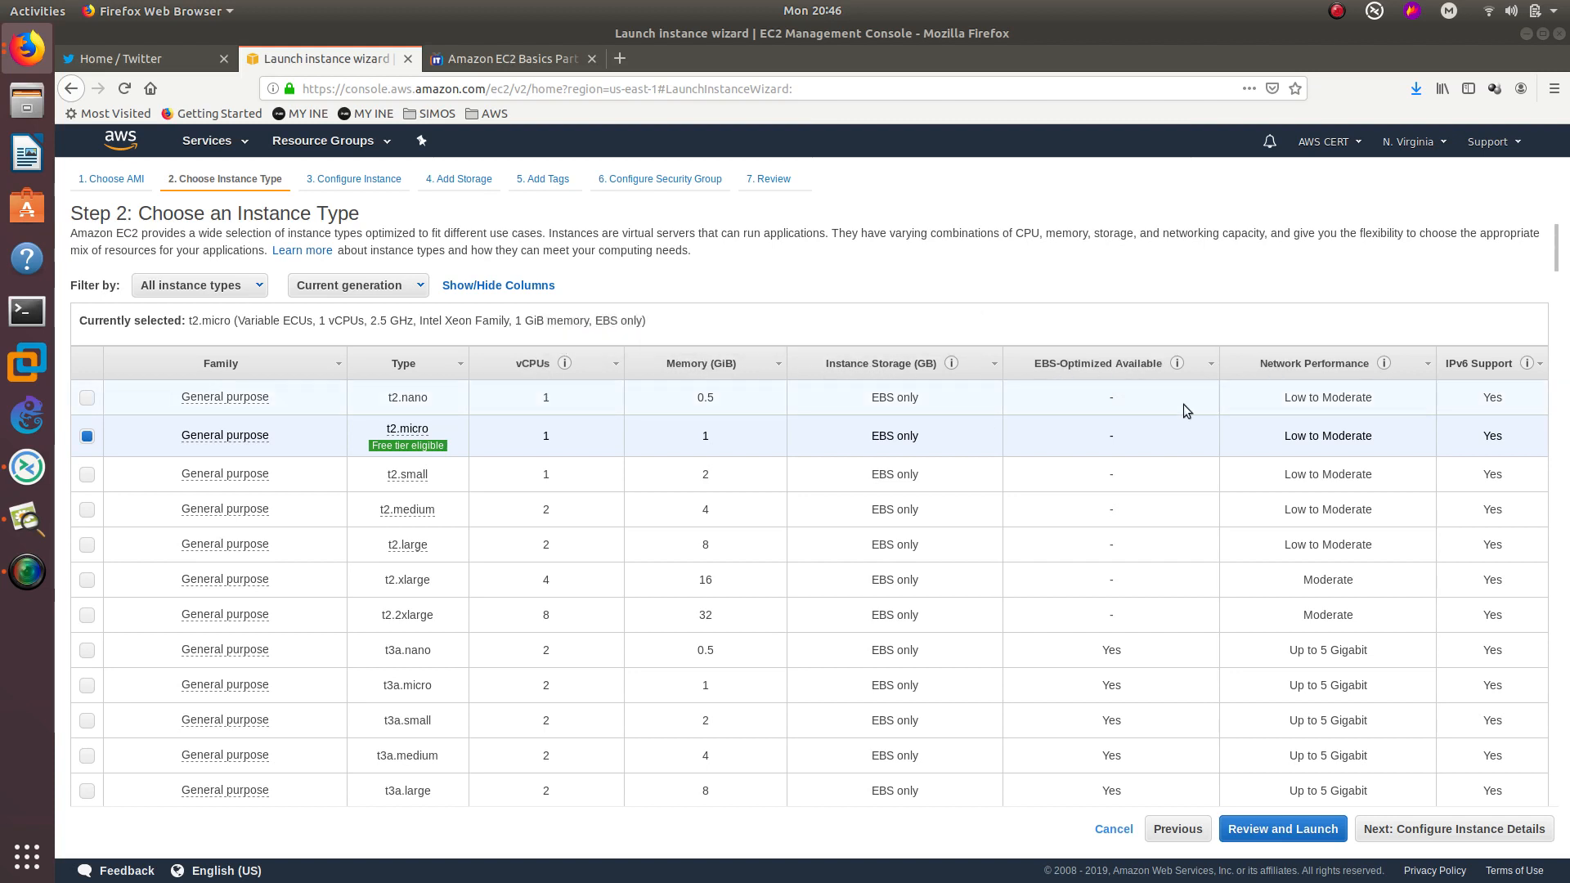
scroll(792, 459, down, 5)
scroll(782, 466, down, 5)
scroll(626, 468, up, 12)
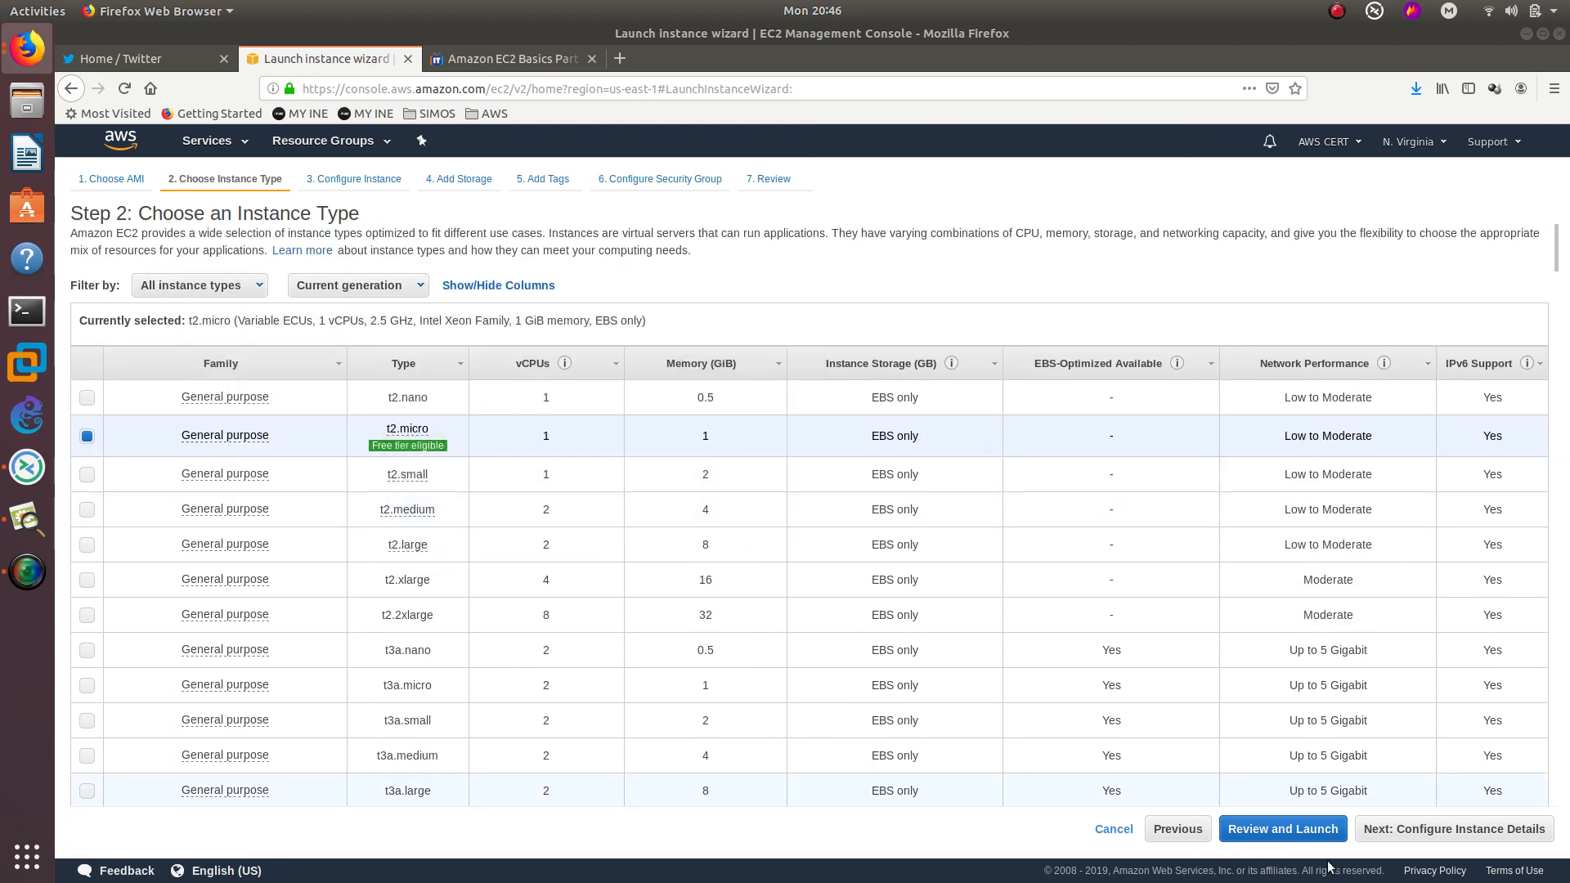
- Keep t2.micro, go straight to the launch review, and expand the instance details, storage and tags sections
click(1290, 826)
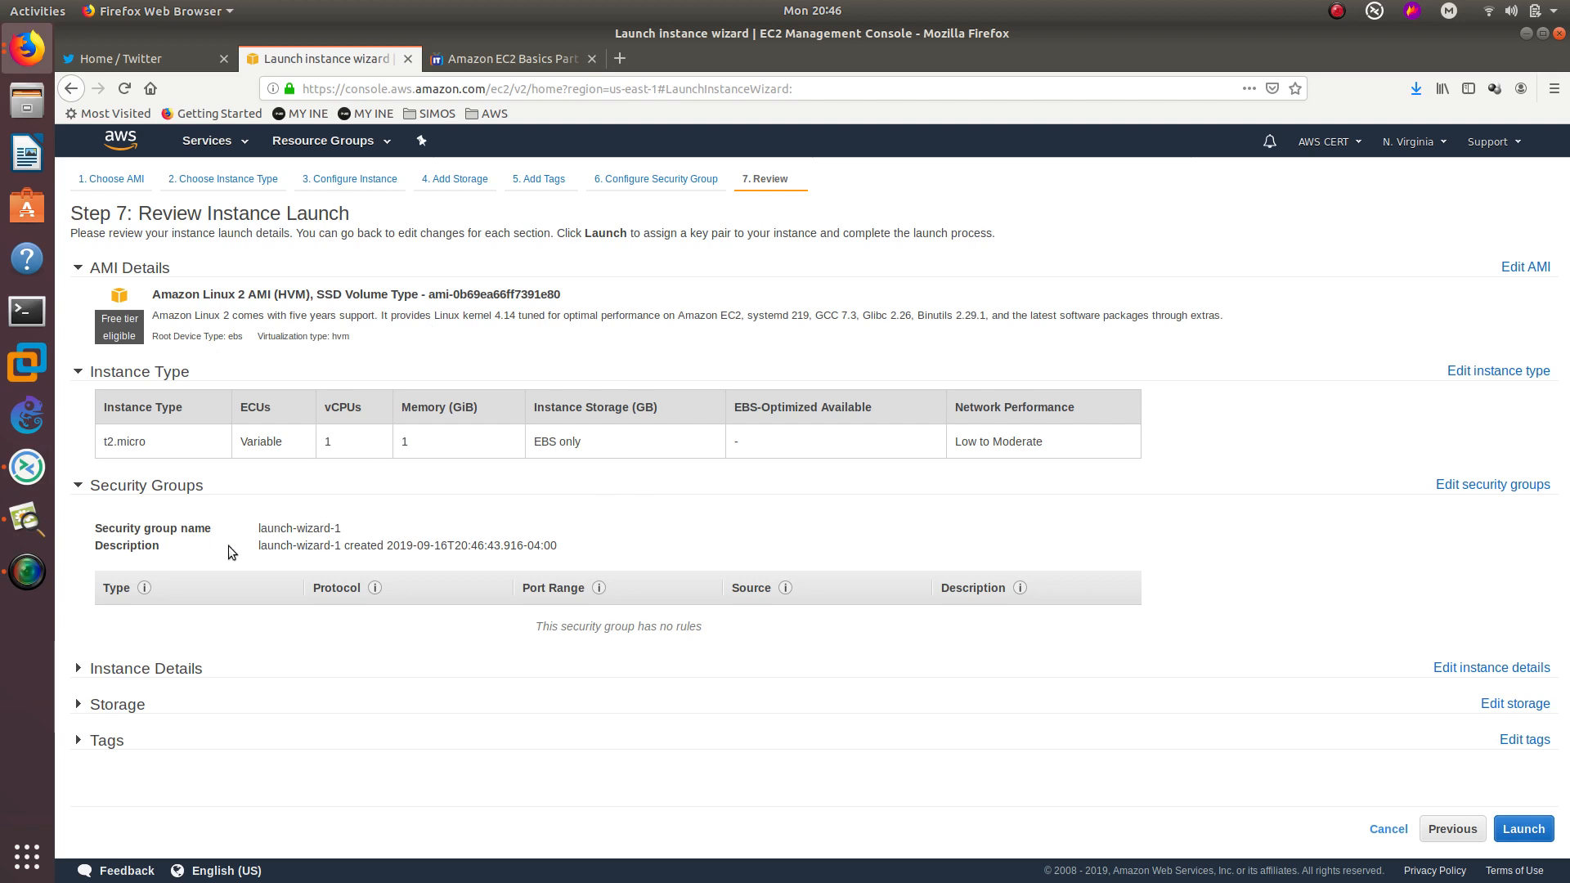
click(111, 672)
scroll(116, 631, down, 5)
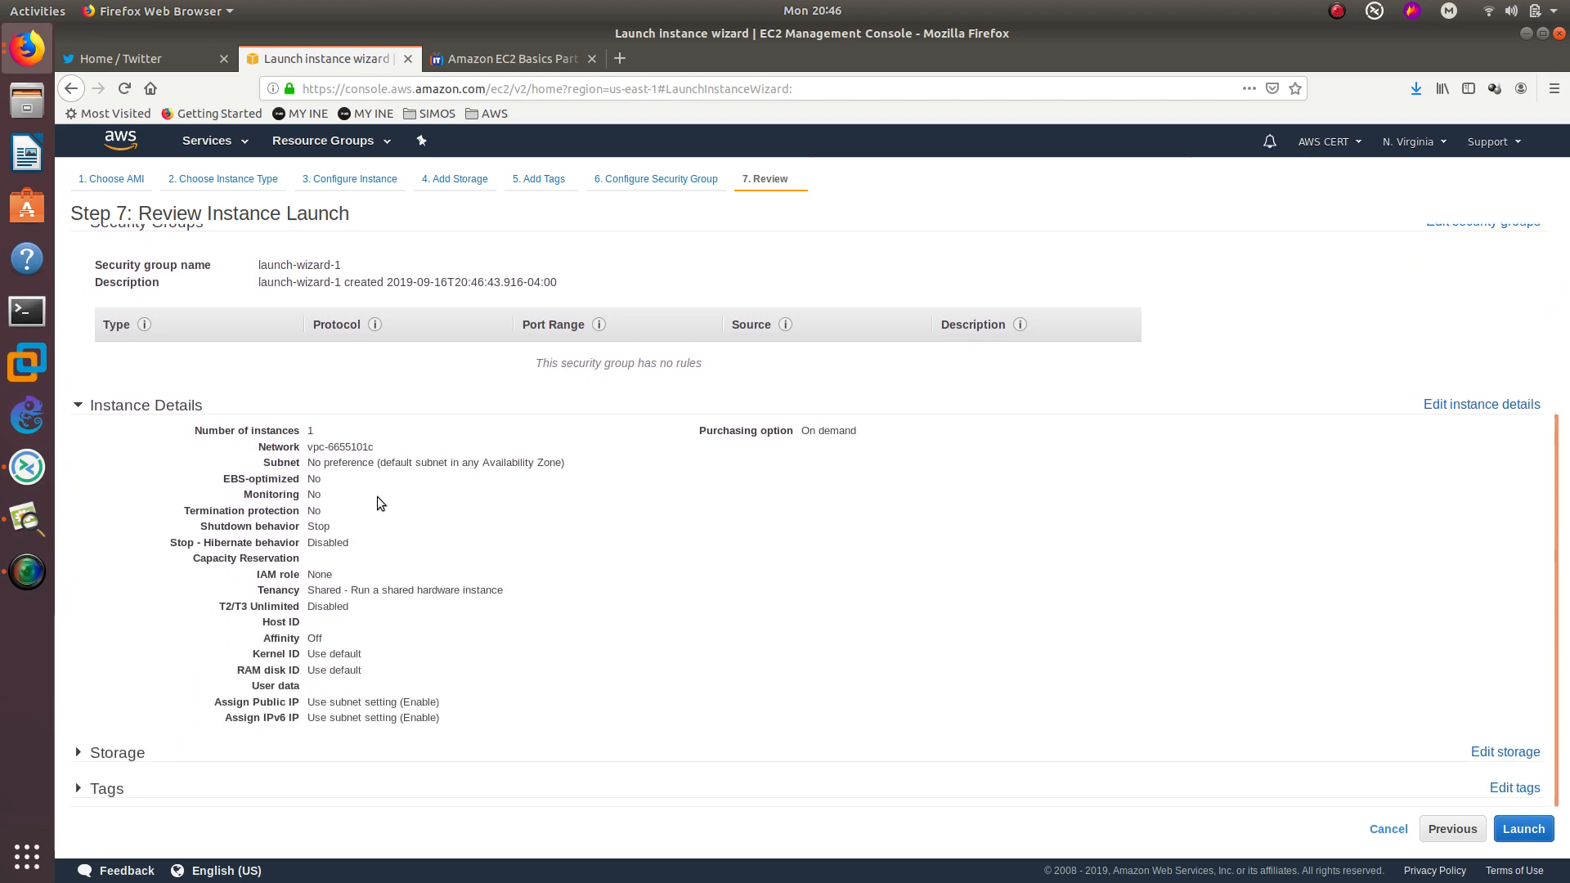
drag(504, 699, 270, 462)
click(317, 536)
click(128, 753)
scroll(244, 788, down, 2)
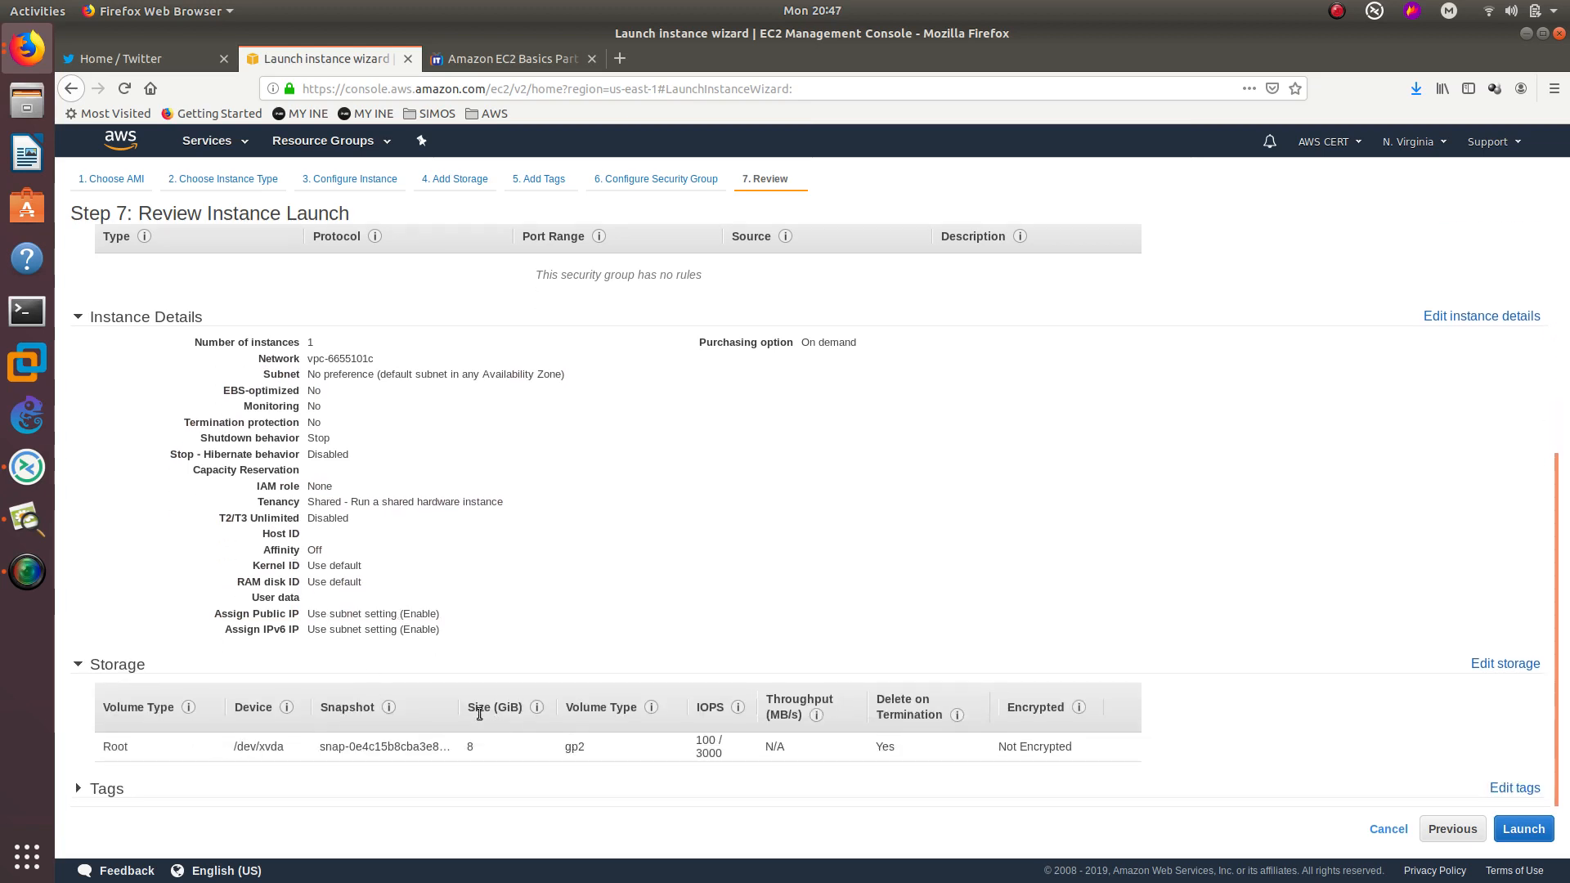
drag(493, 710, 498, 710)
click(106, 790)
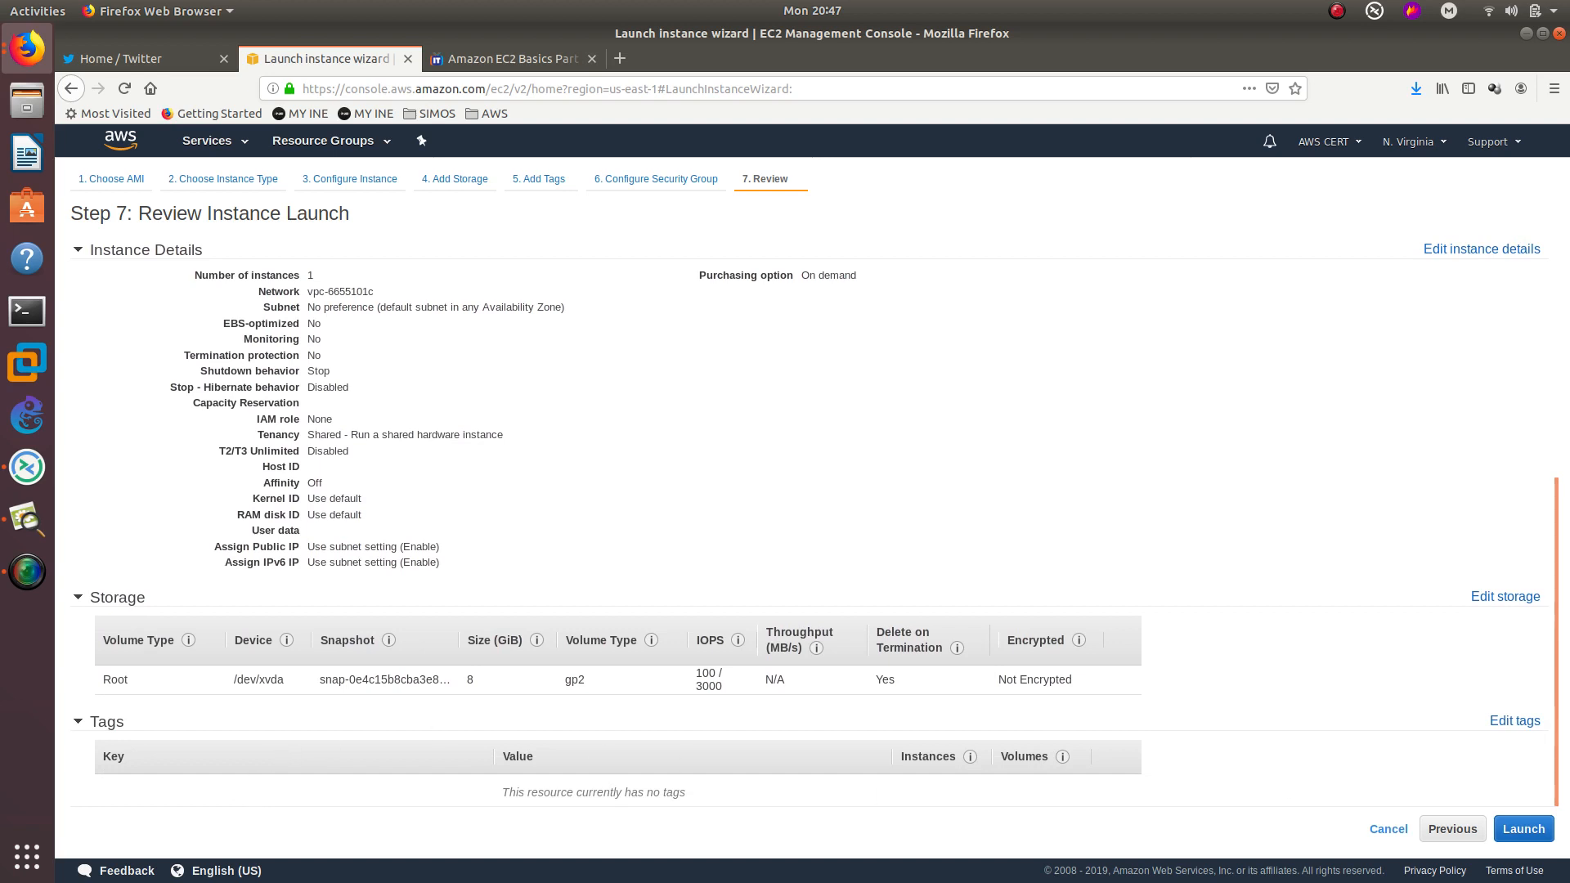
- Proceed to launch, create a new key pair named test, and save its private key file test.pem
click(1524, 828)
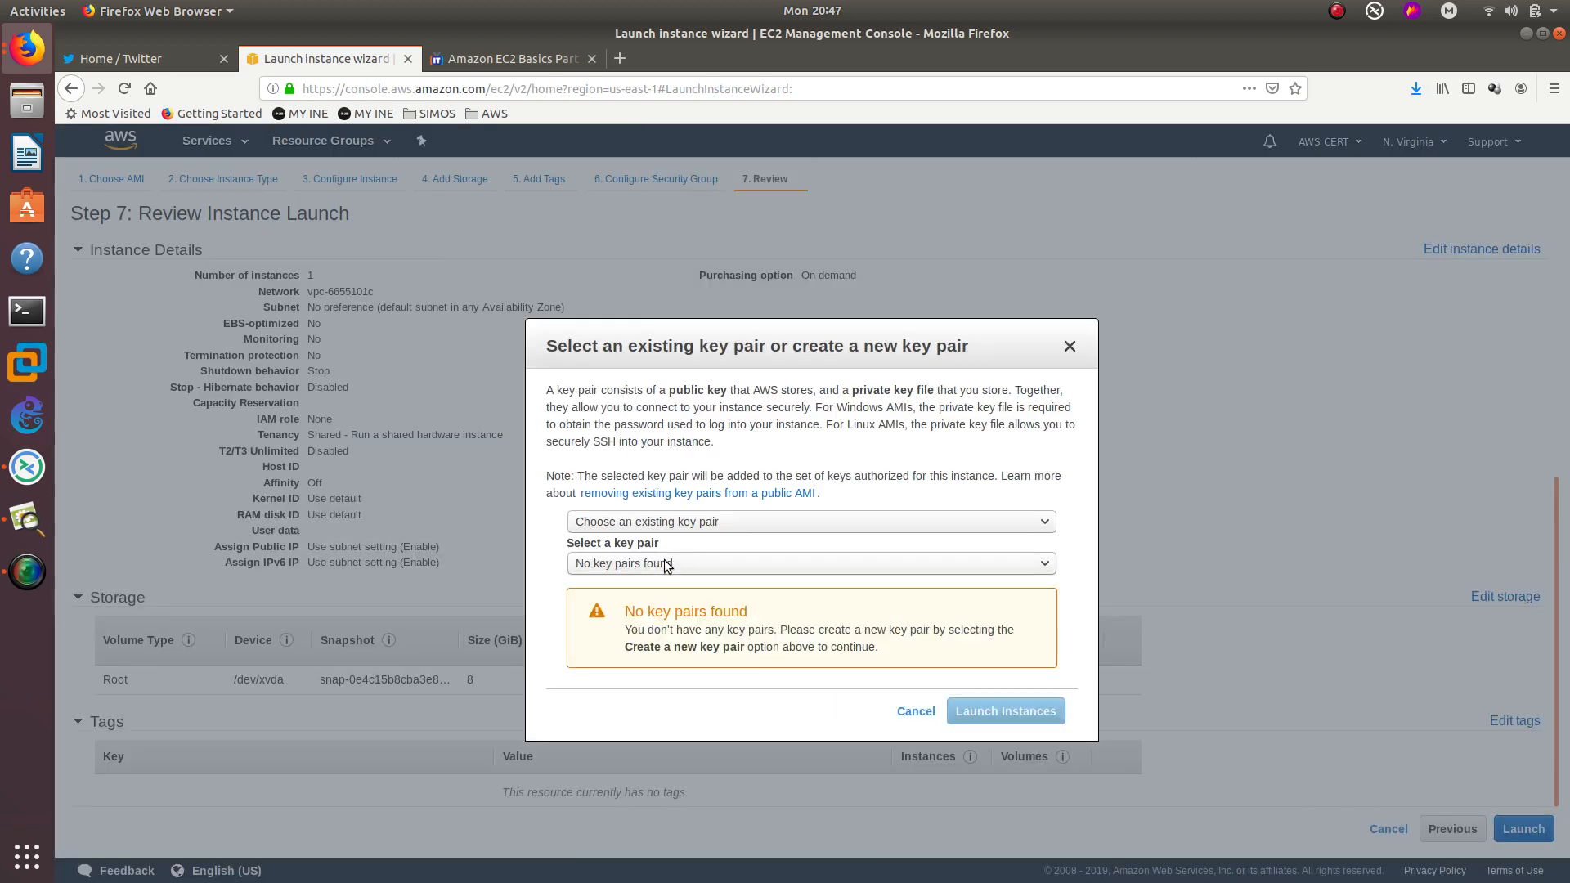
click(683, 522)
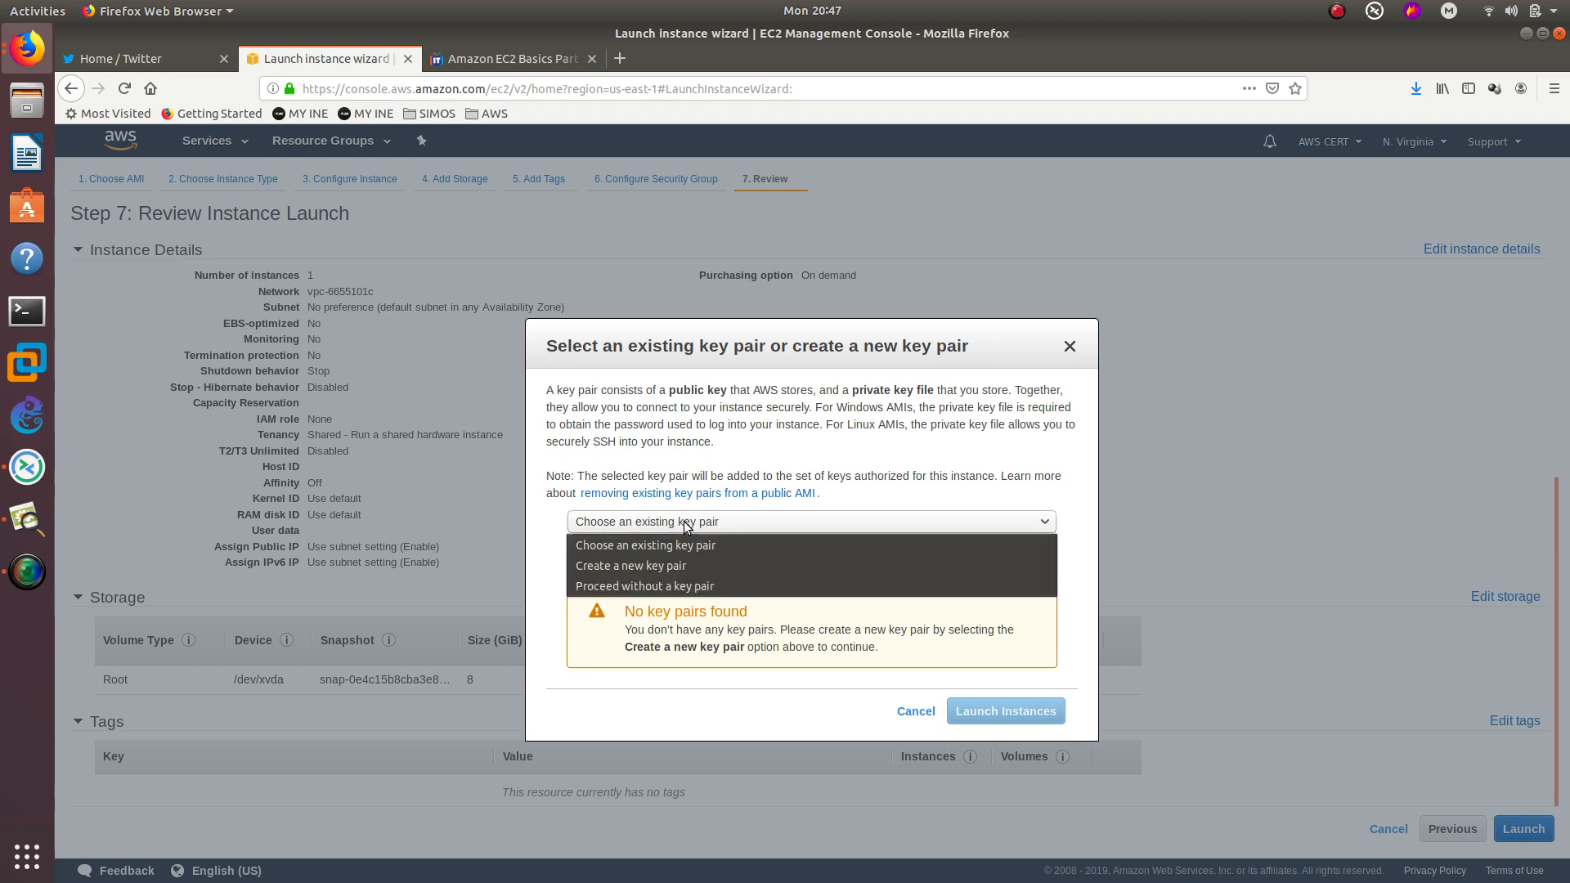
click(685, 564)
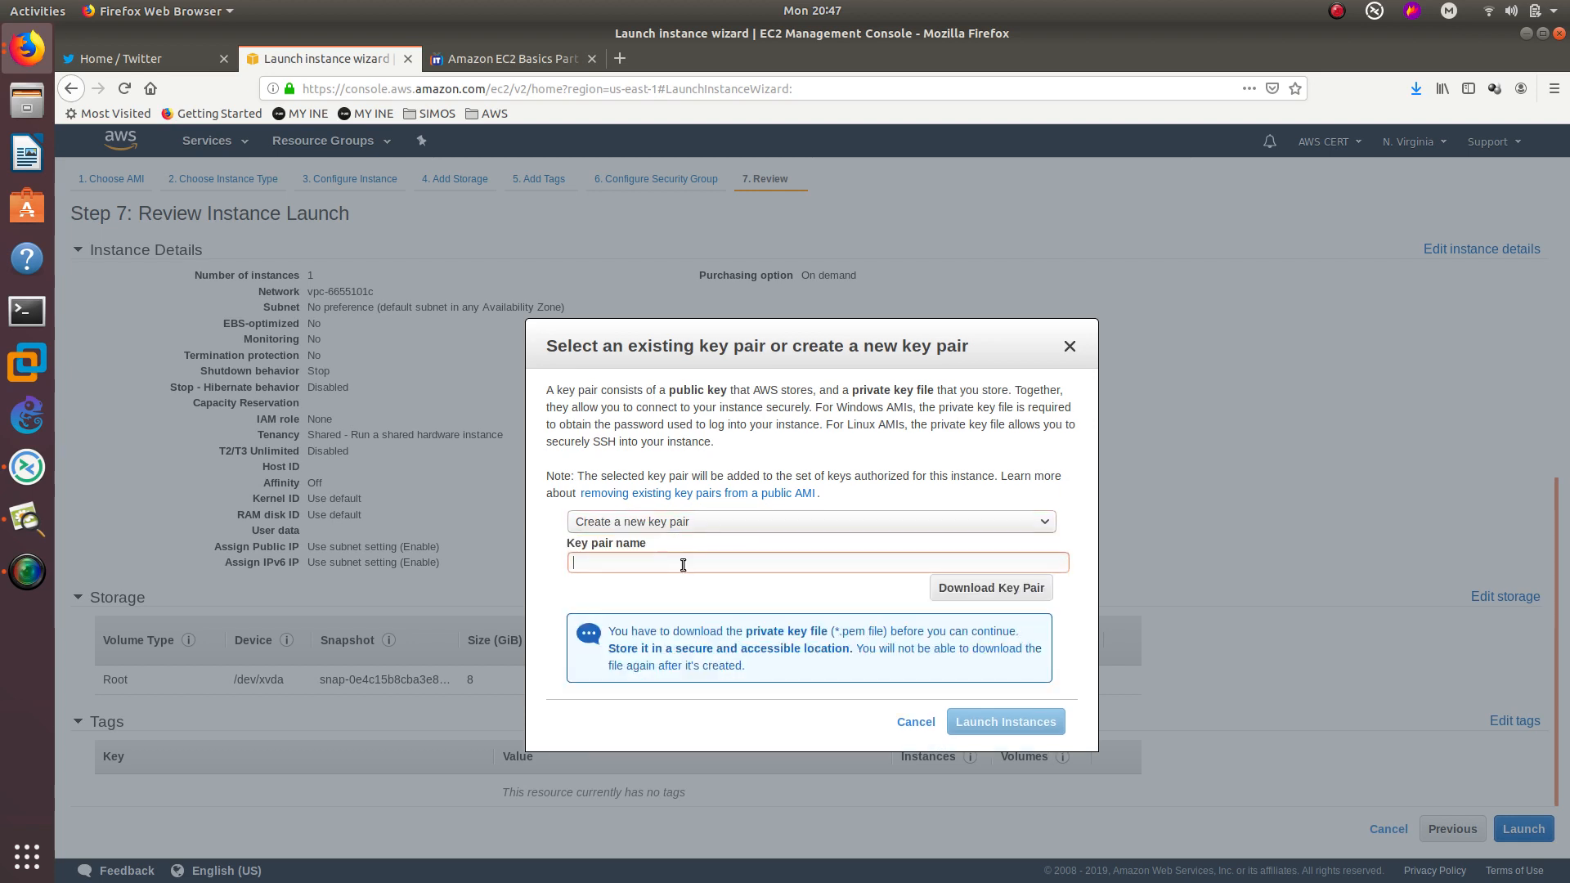
text(new)
key(BackSpace)
key(BackSpace)
text(test)
click(991, 589)
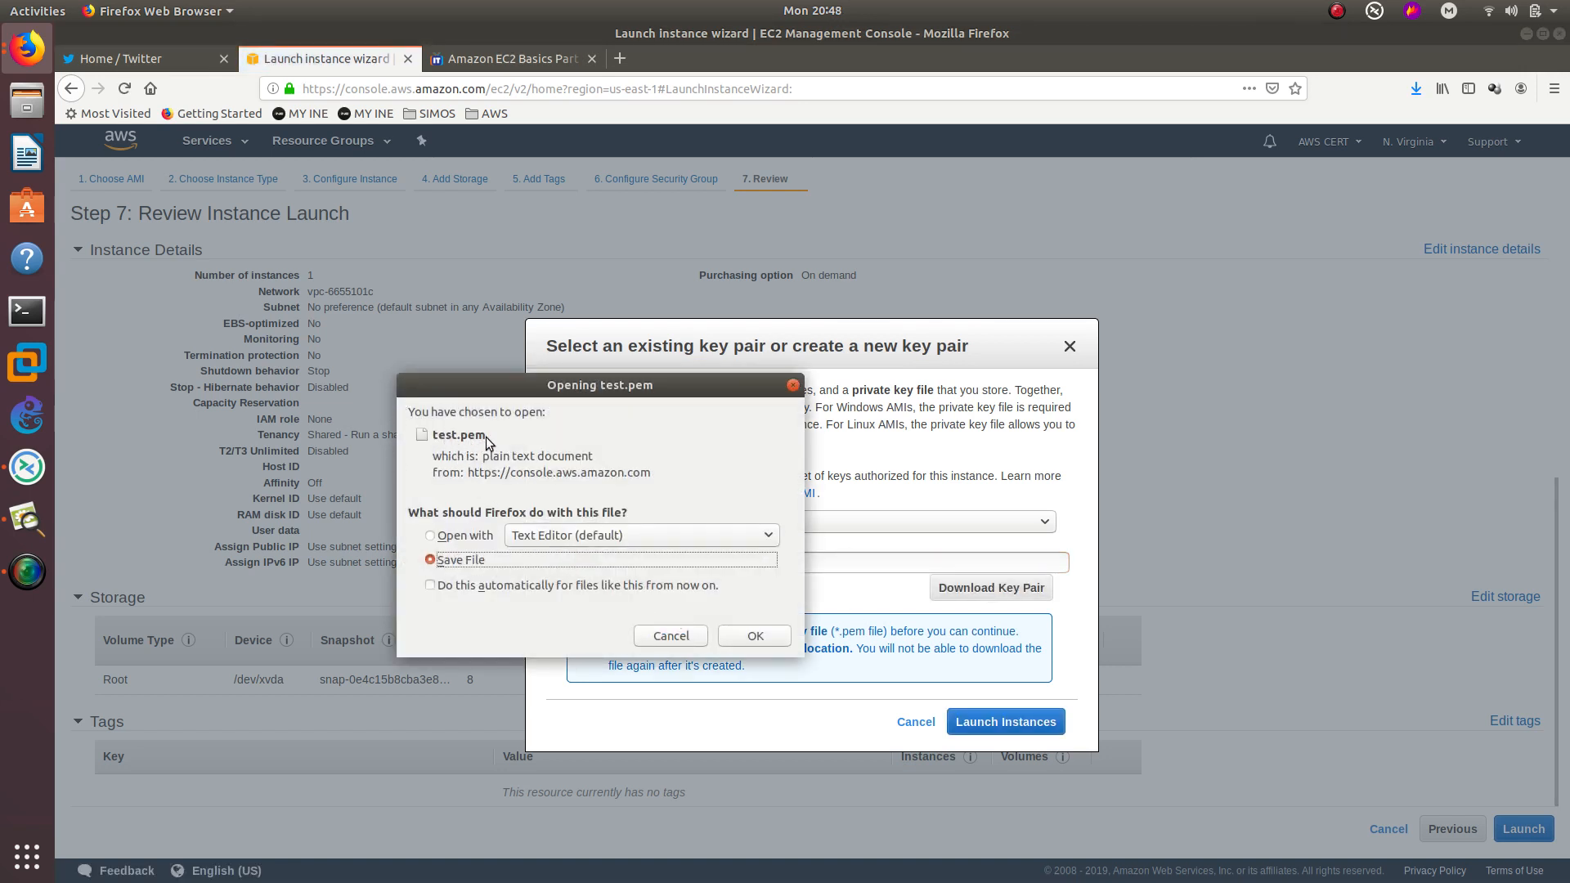
click(733, 639)
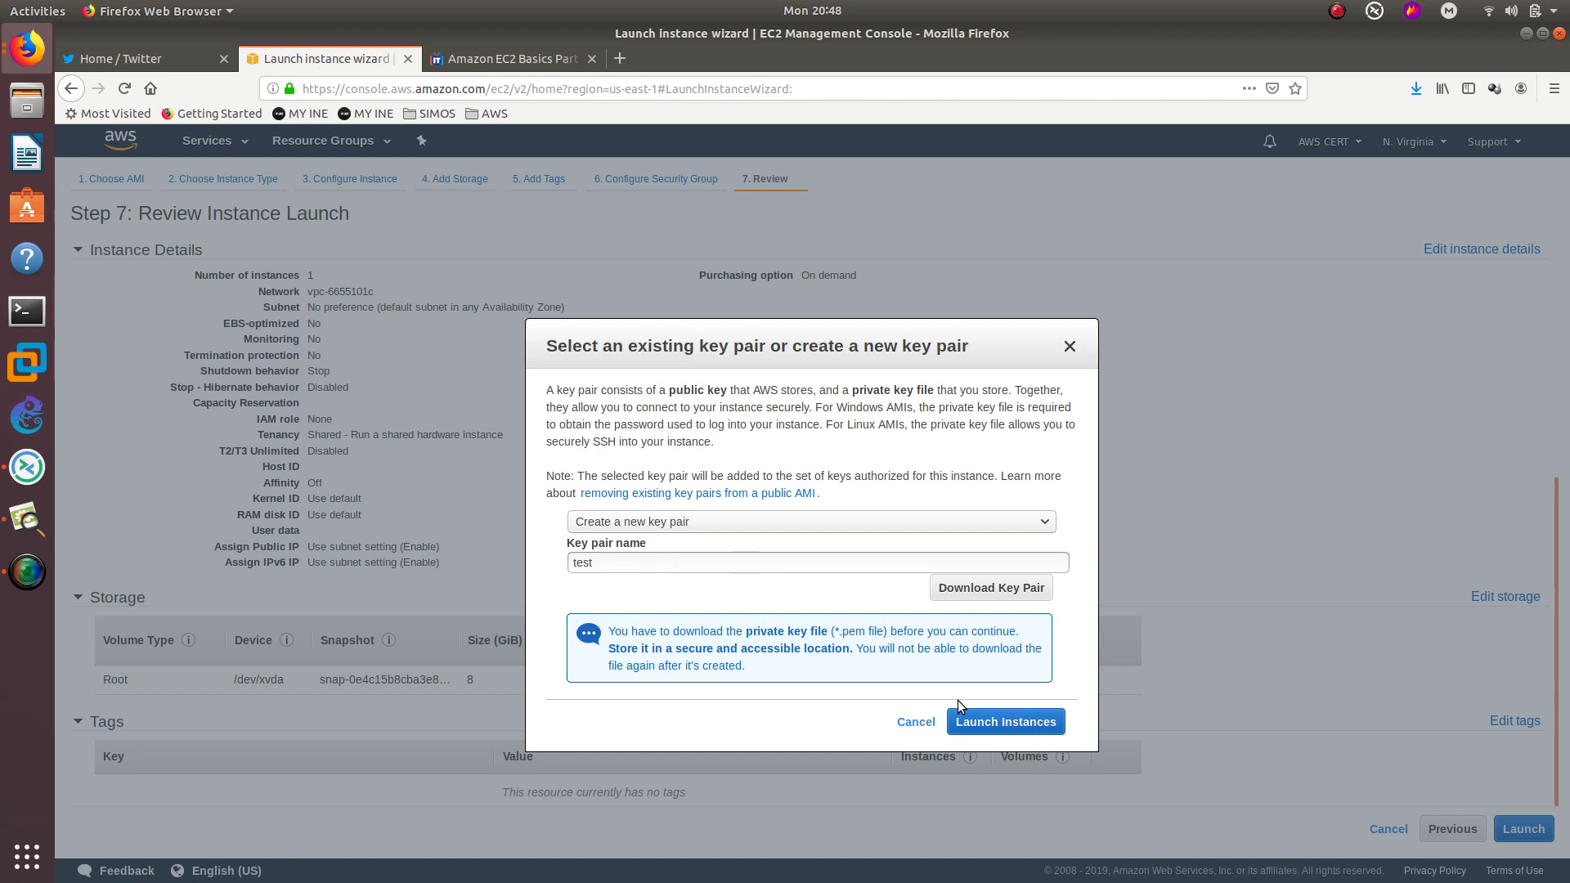
- Launch the instance with the test key pair and show it in the instances list
click(685, 570)
click(975, 720)
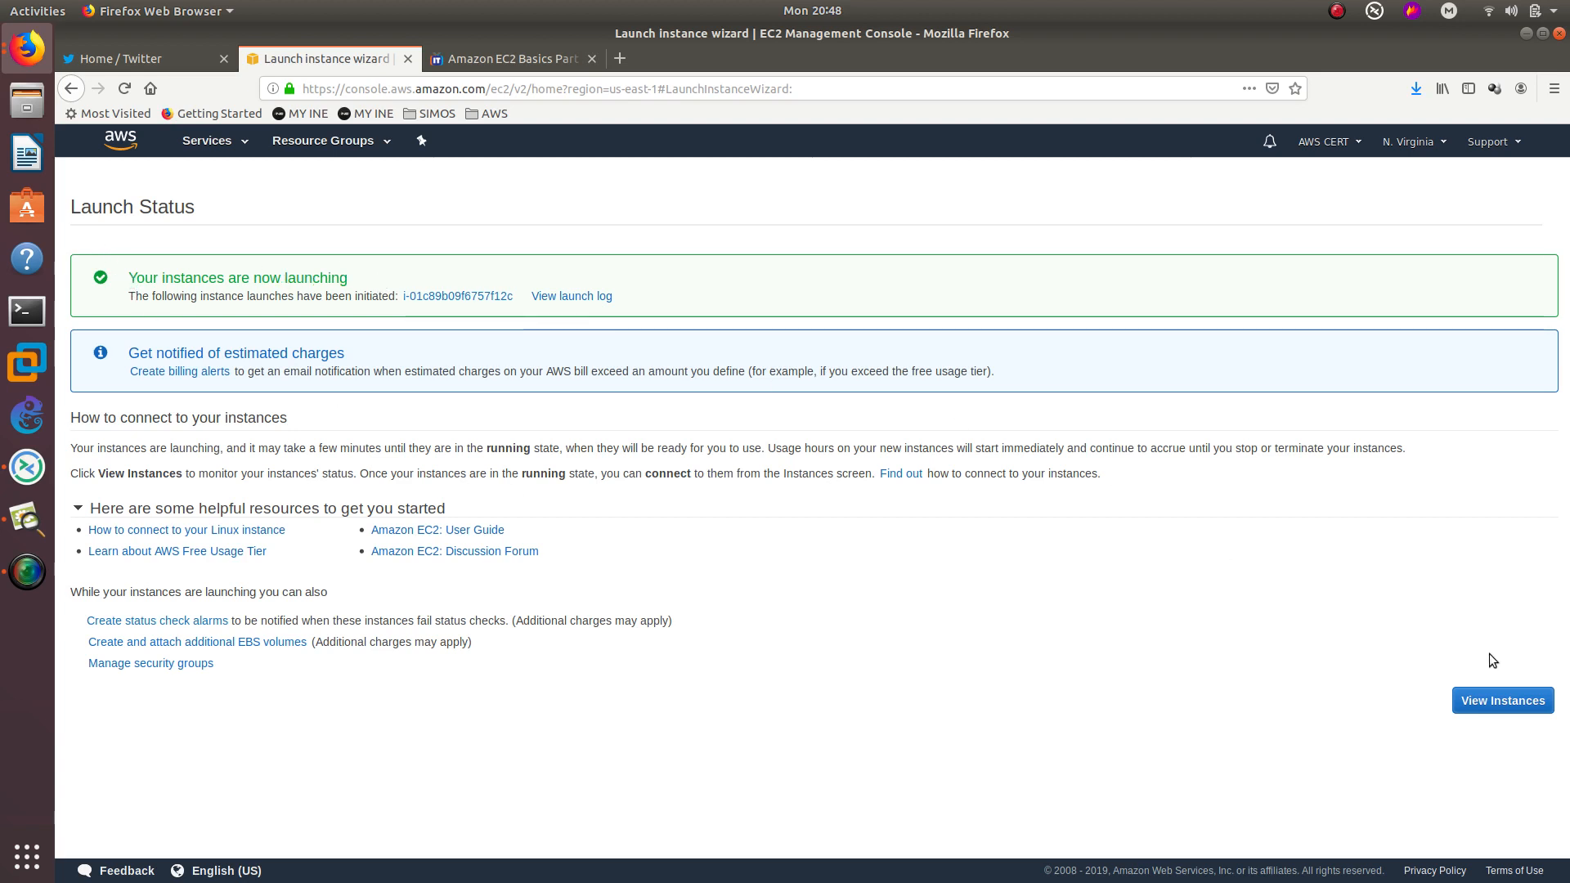
click(1504, 701)
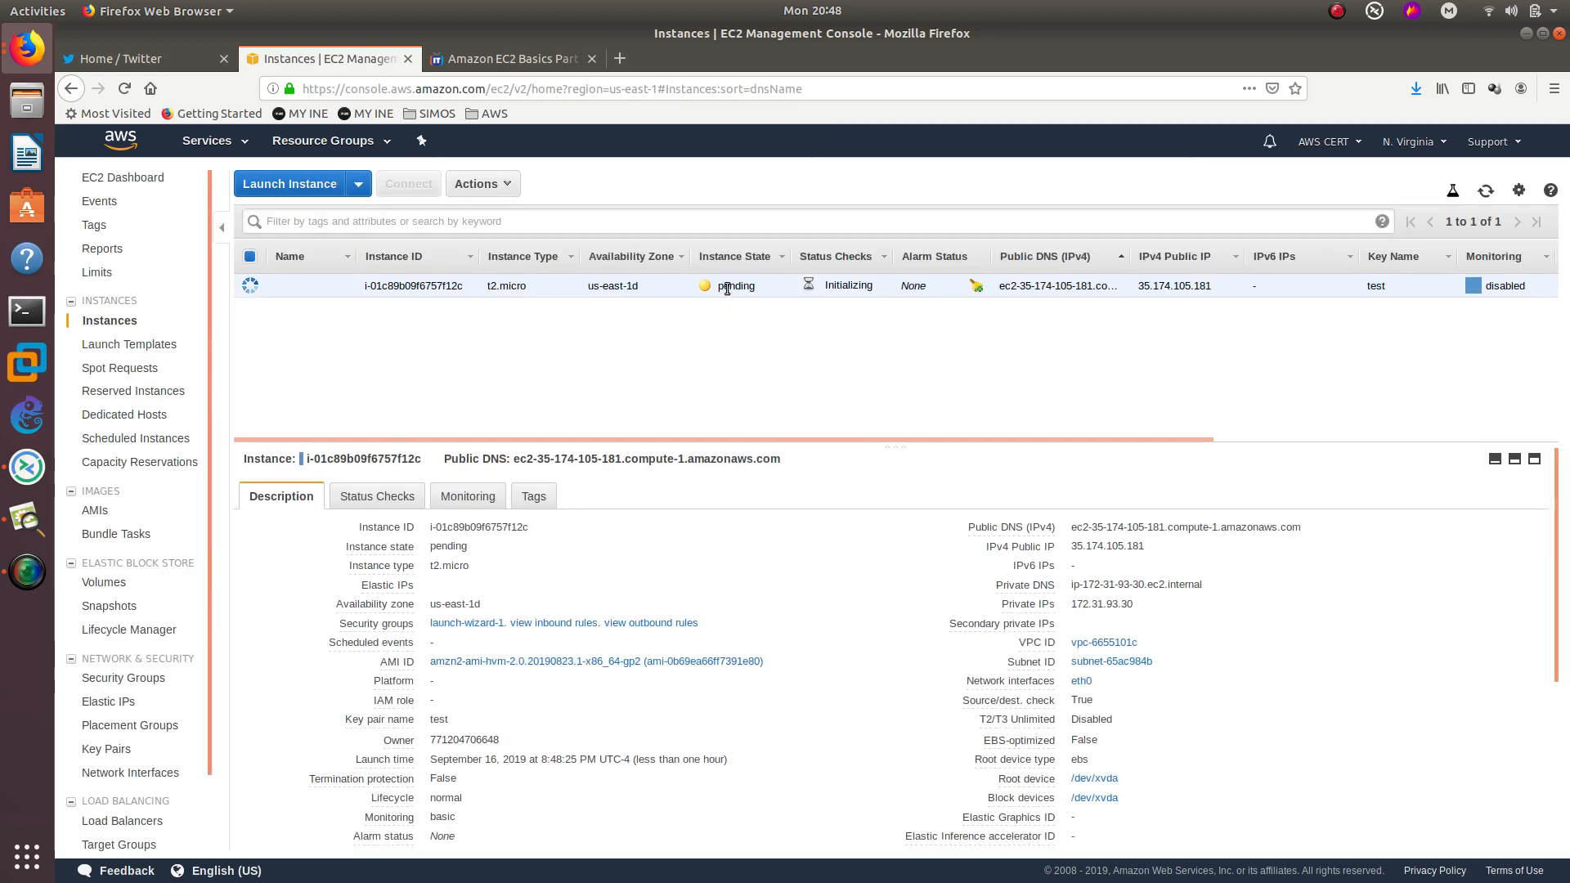
- Check the new instance's status, refresh the instances list, and highlight the instance ID in its description
double_click(834, 285)
click(1486, 191)
double_click(450, 526)
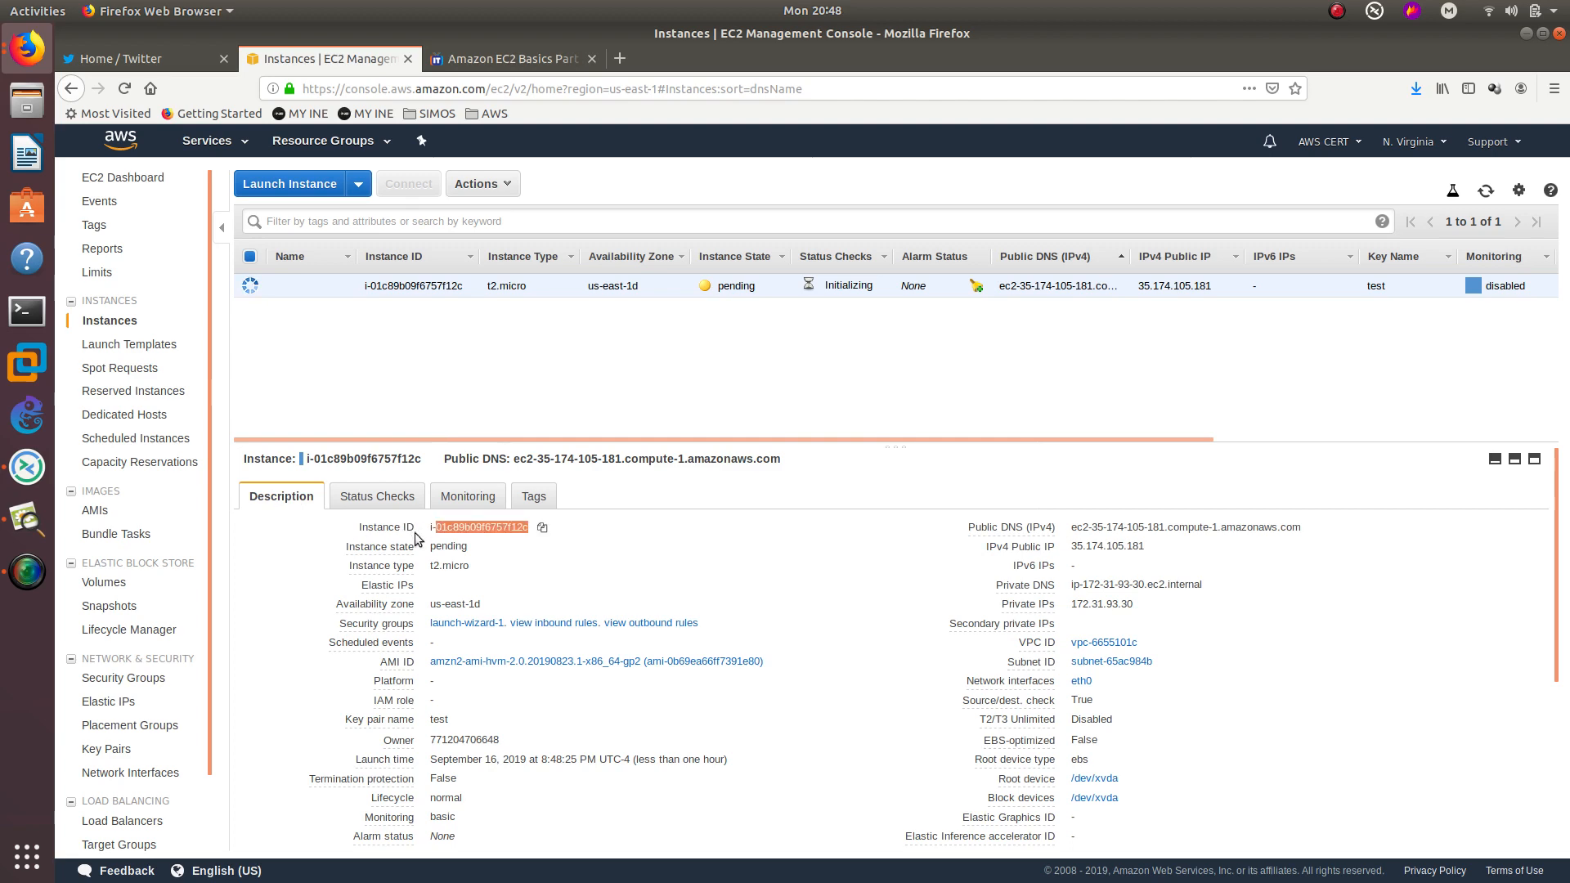
mouse_move(399, 560)
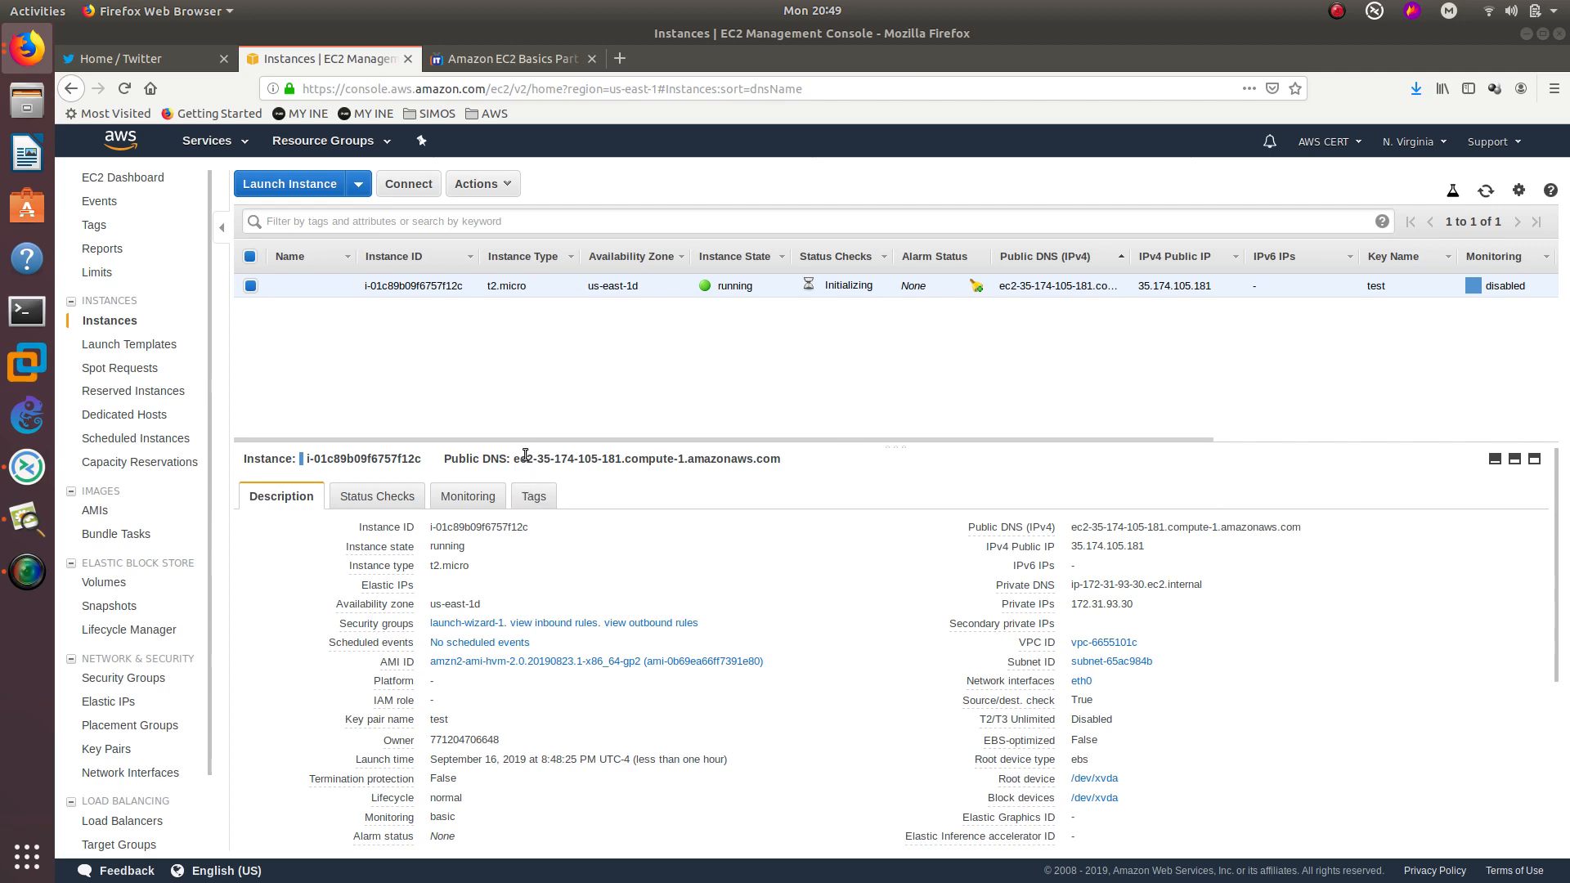
- Show the standalone SSH client connection instructions for the instance and place a Terminal window beside them
click(407, 185)
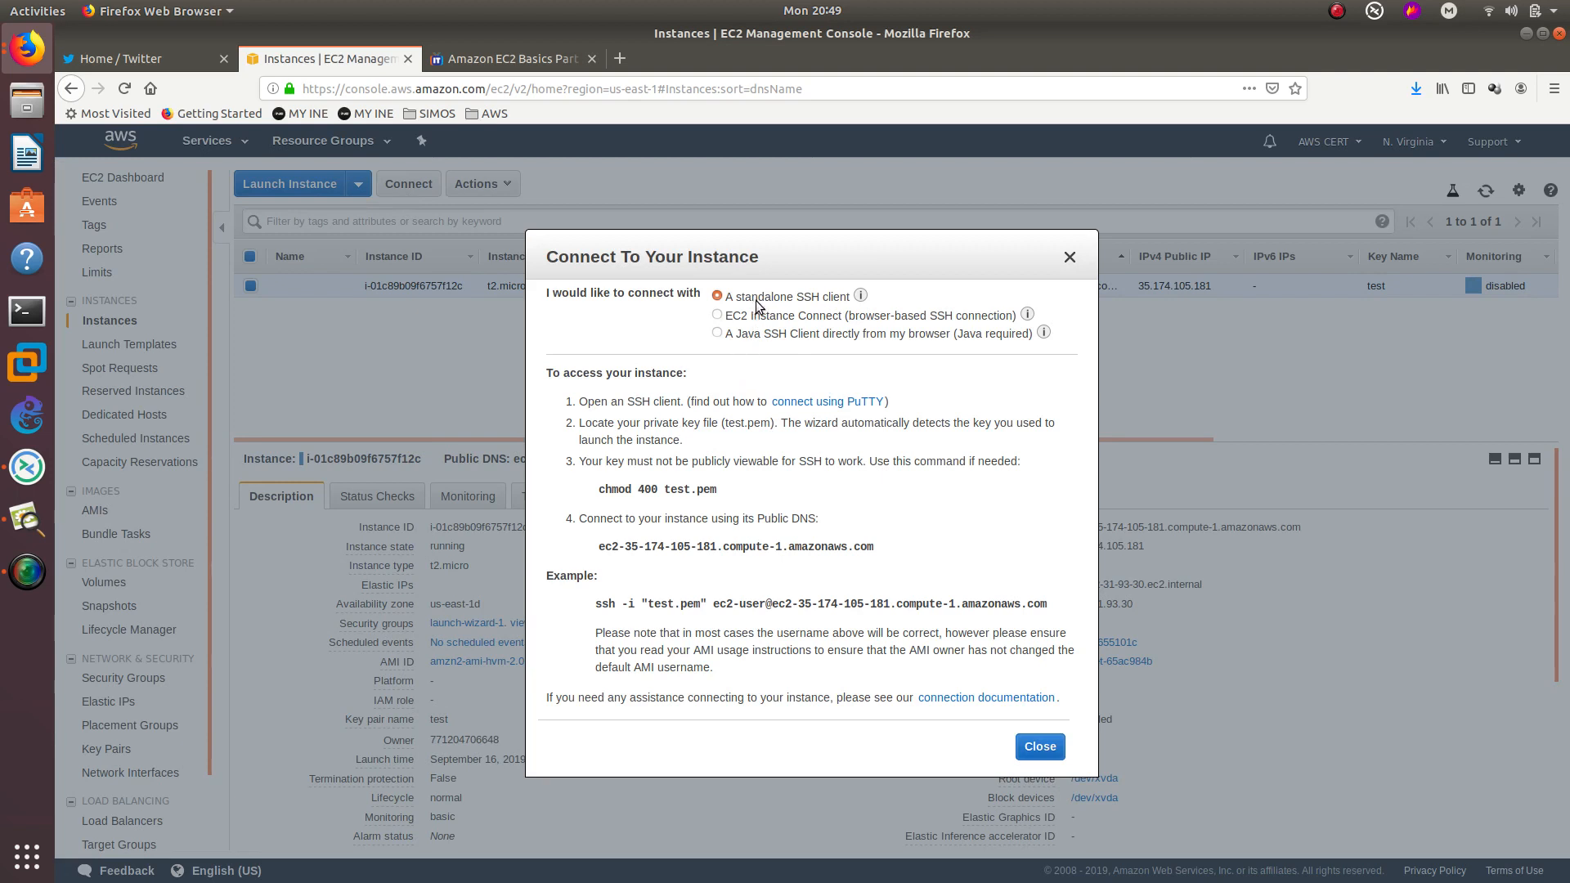
mouse_move(859, 298)
click(27, 311)
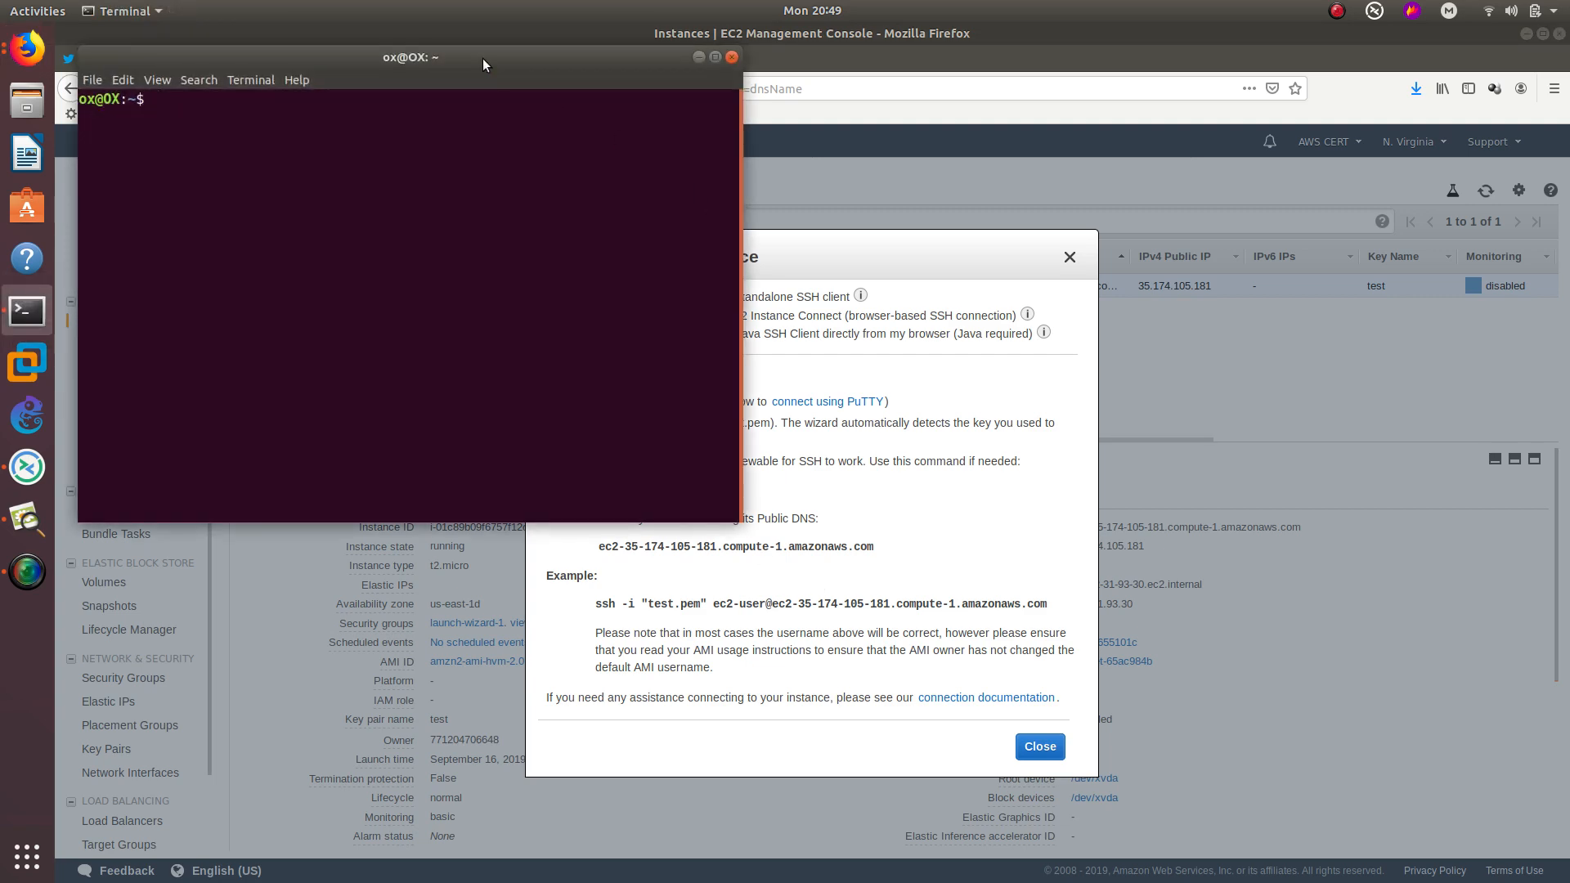
drag(483, 57, 1395, 176)
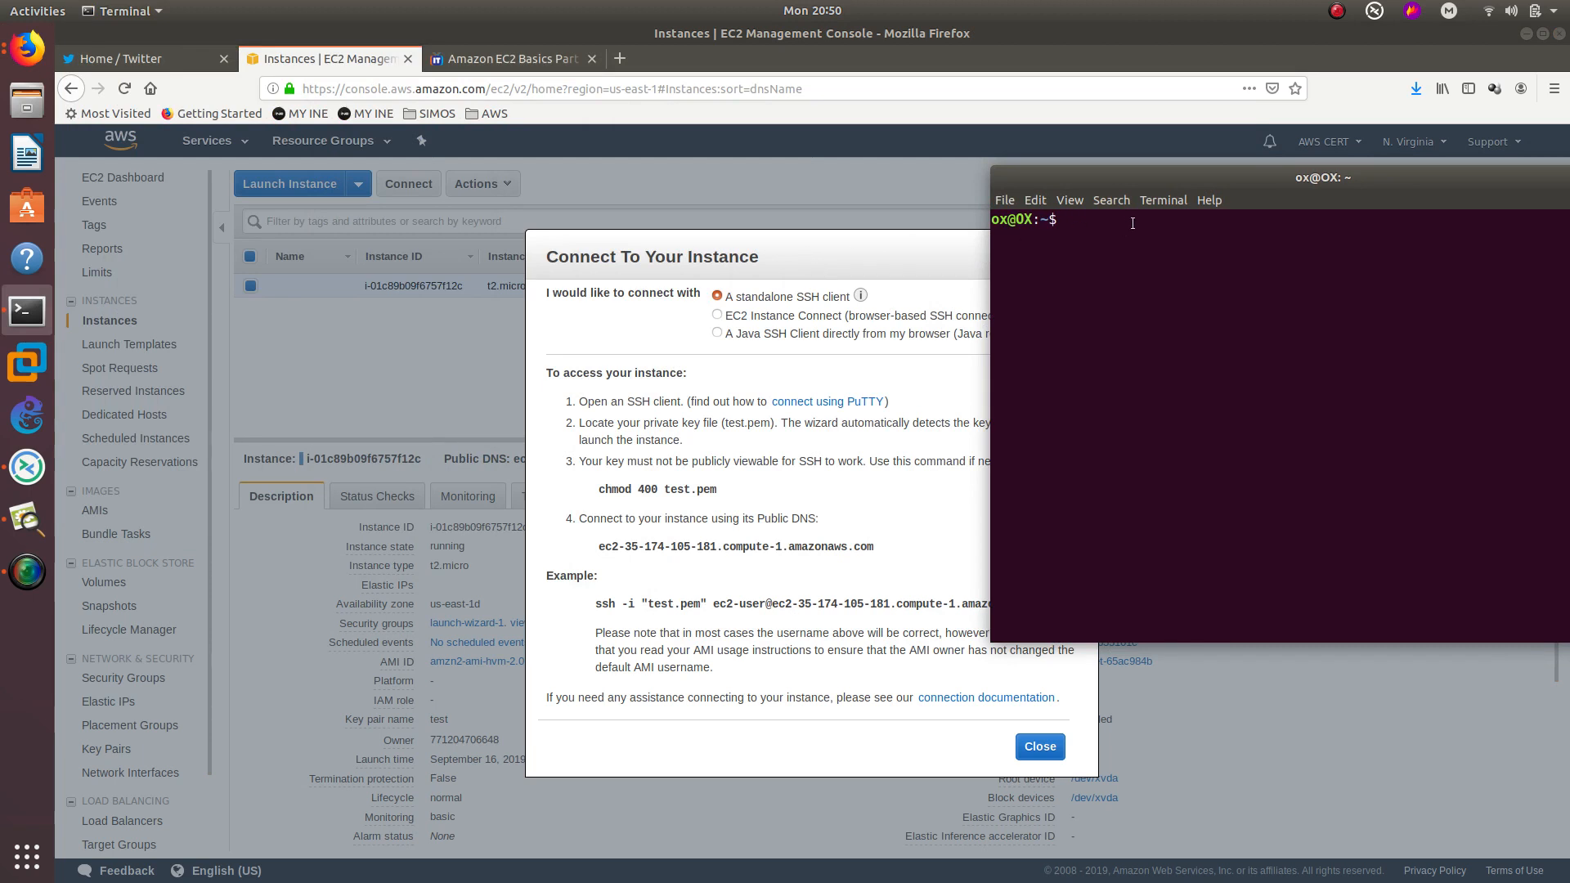
drag(1149, 180, 1163, 145)
- Change the terminal's working directory to Downloads
text(cd )
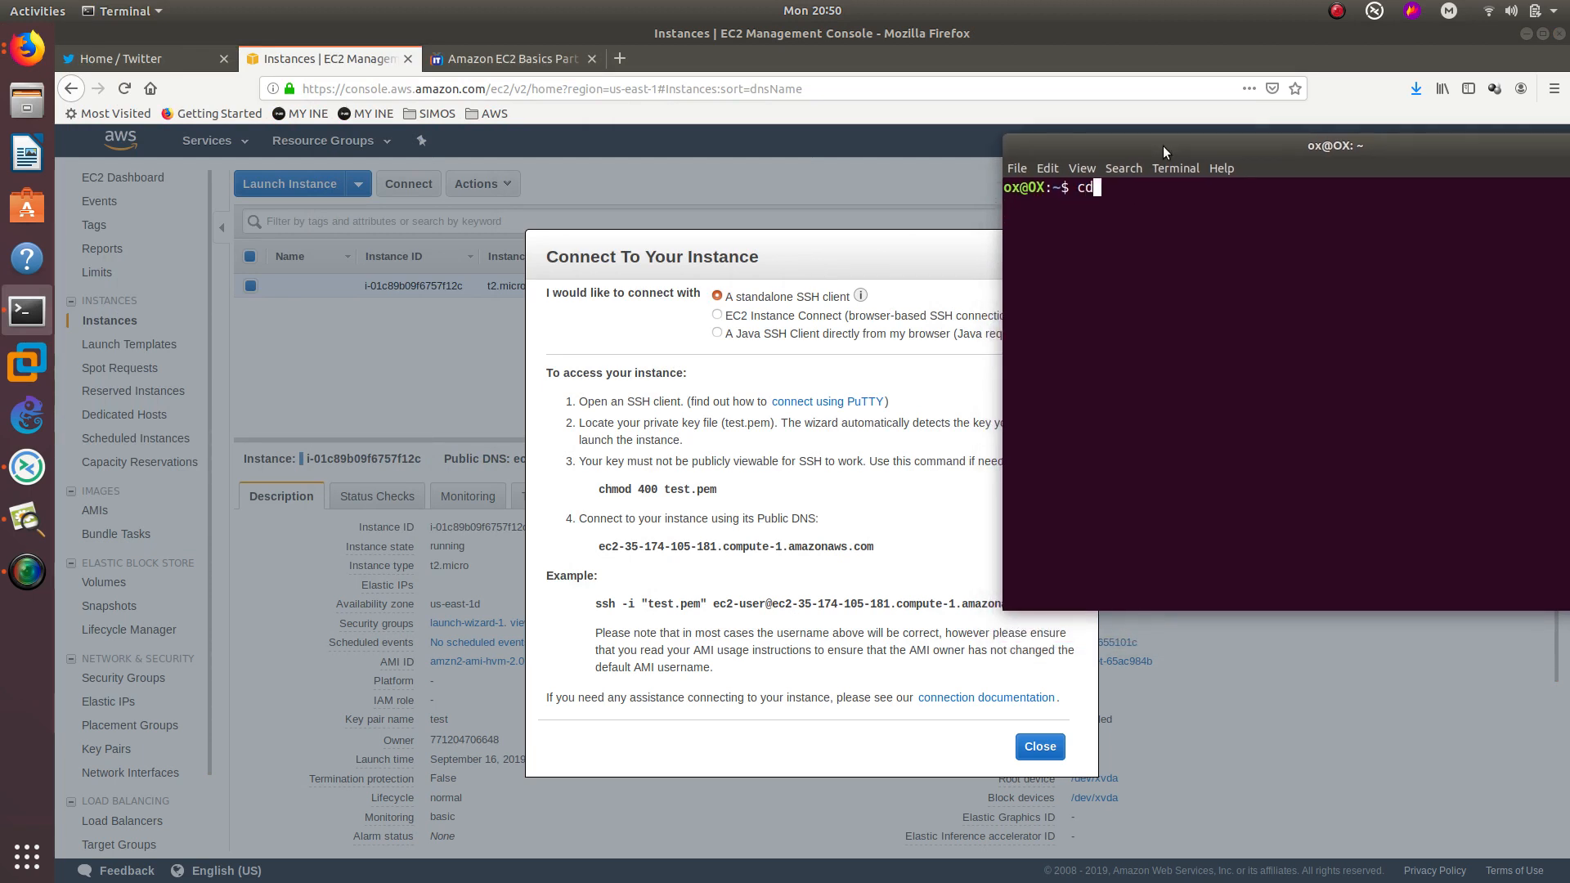
text(Download)
key(Return)
key(Up)
key(Left)
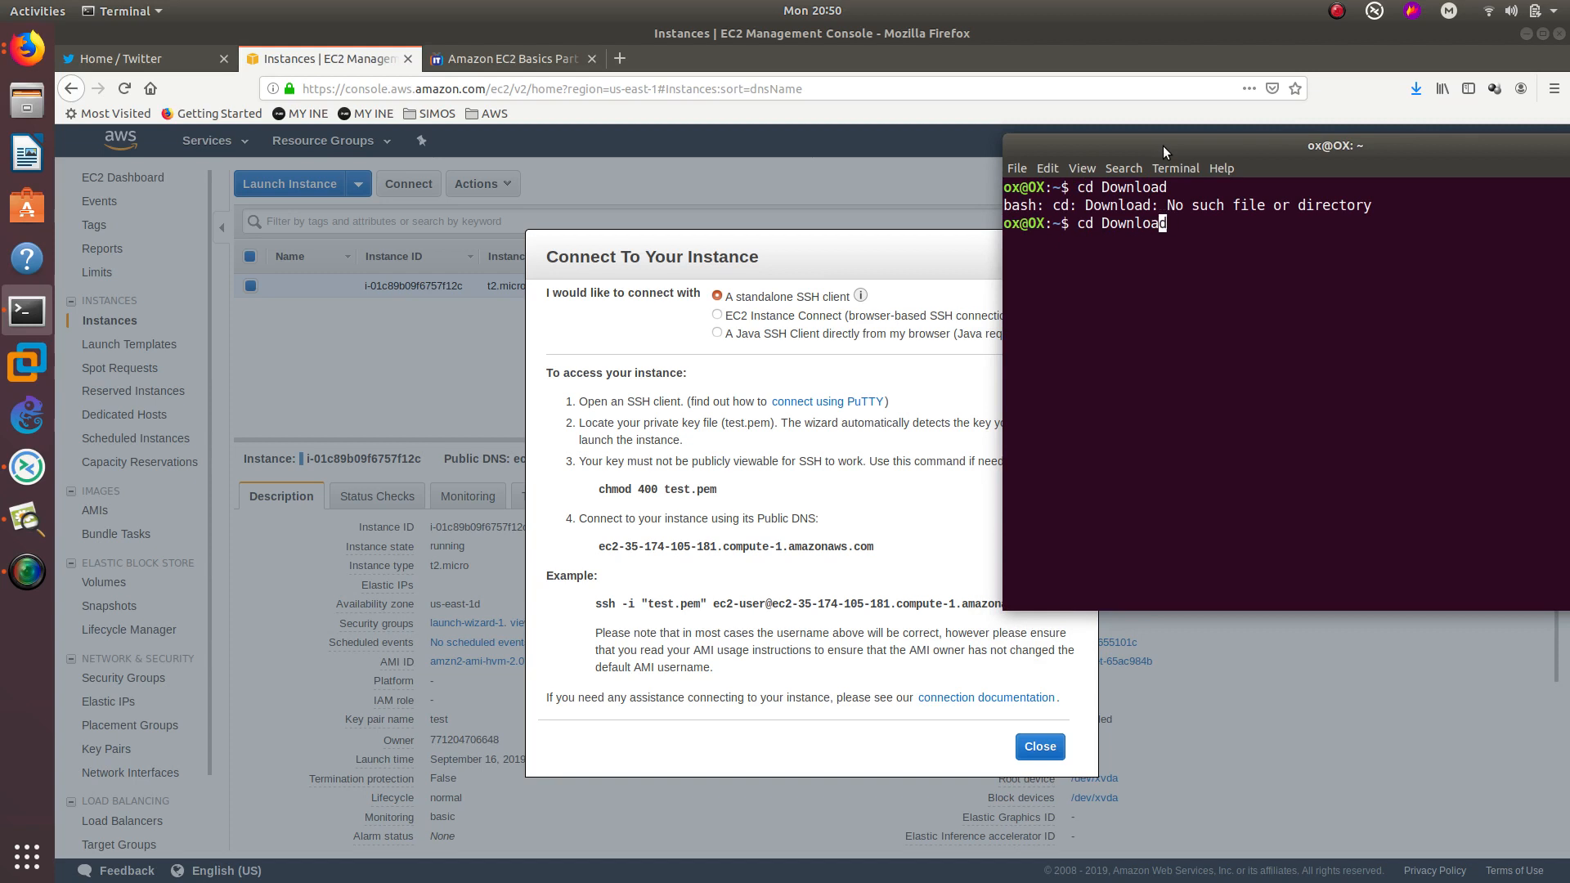
key(Right)
text(s)
key(Return)
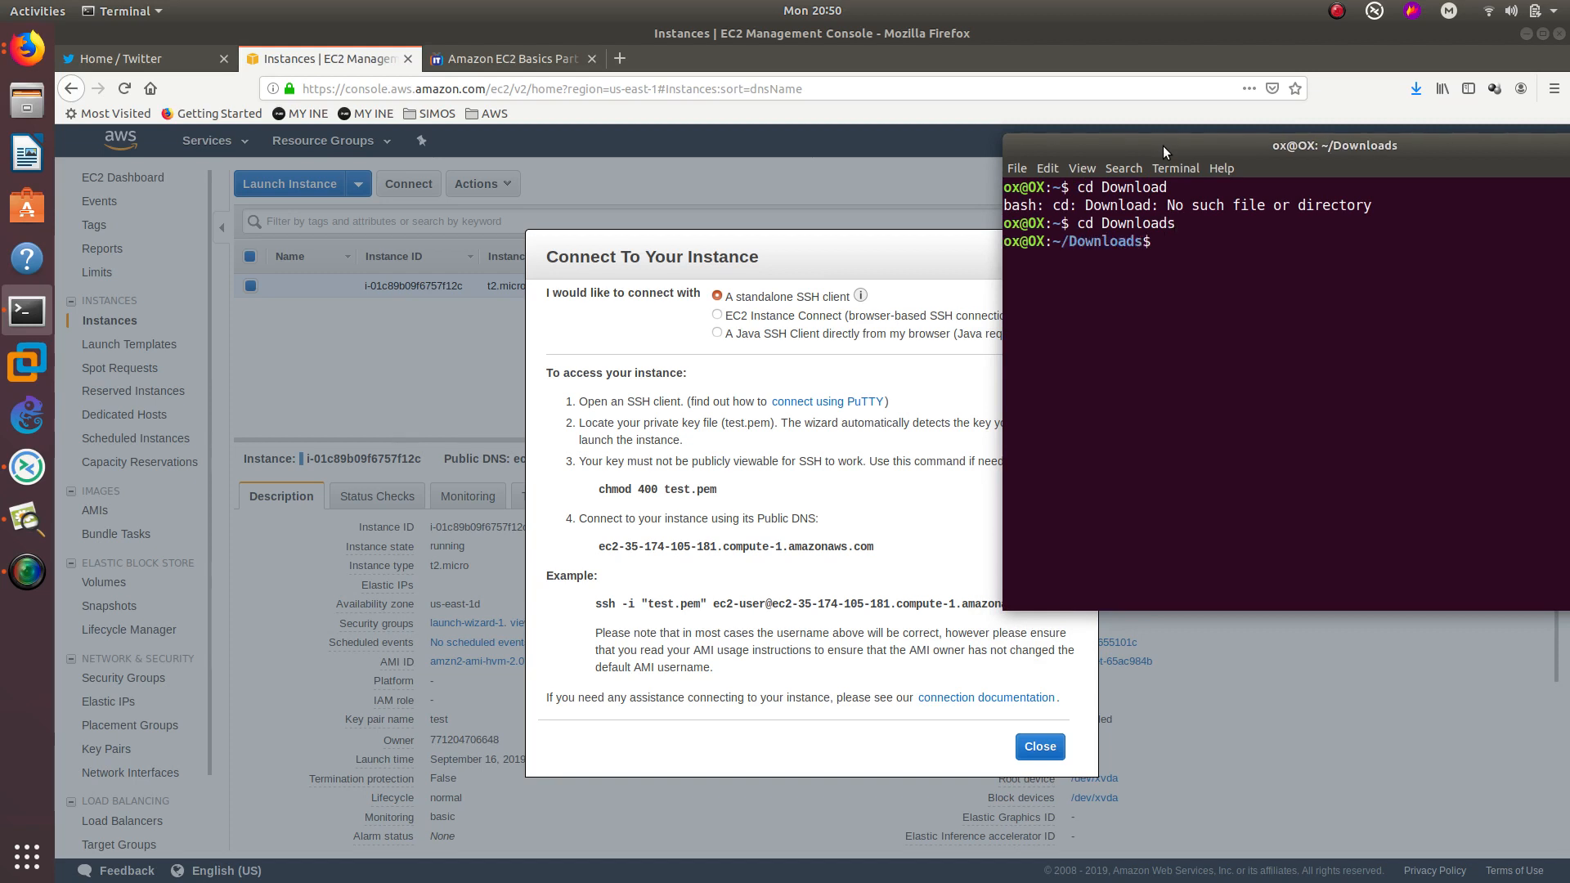
- List the contents of the Downloads directory and highlight the test.pem key file in the listing
drag(1163, 146, 1146, 108)
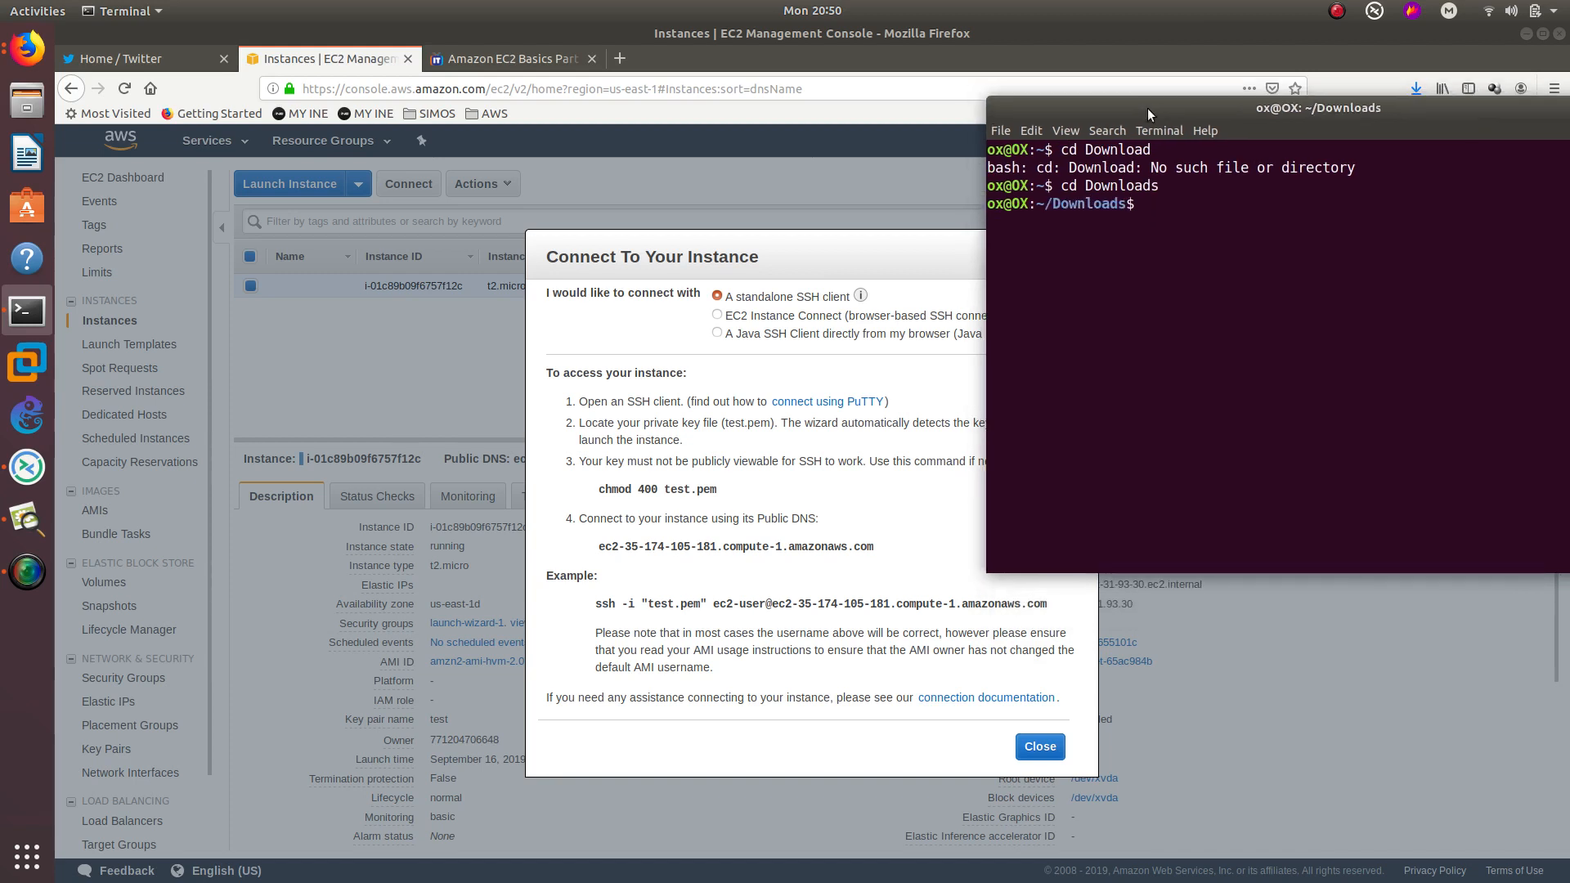
text(ls)
key(Return)
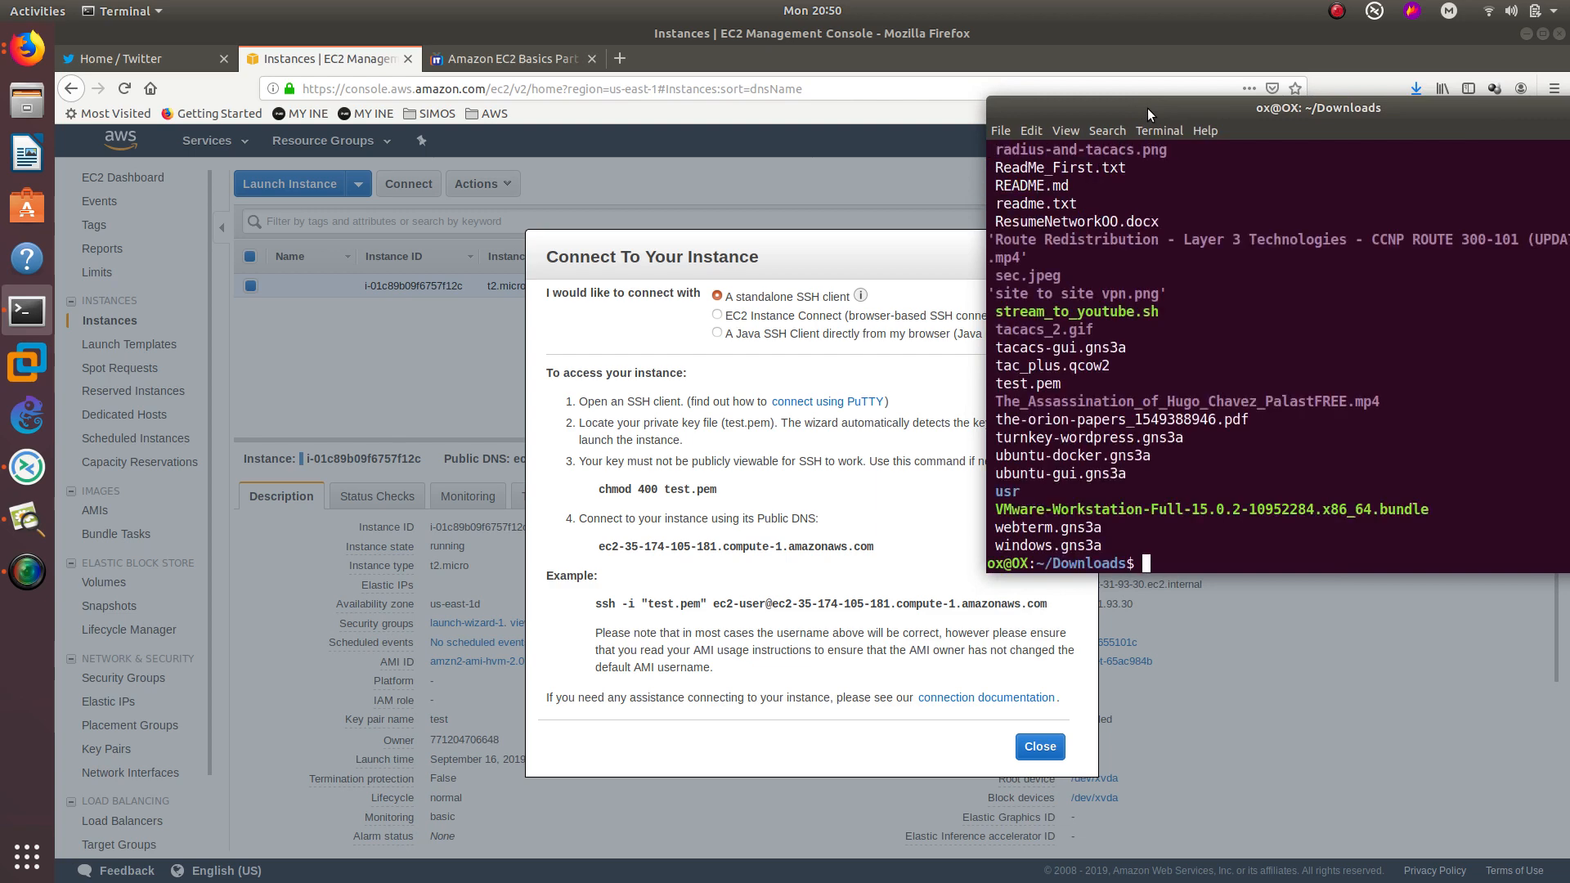
scroll(1121, 408, up, 10)
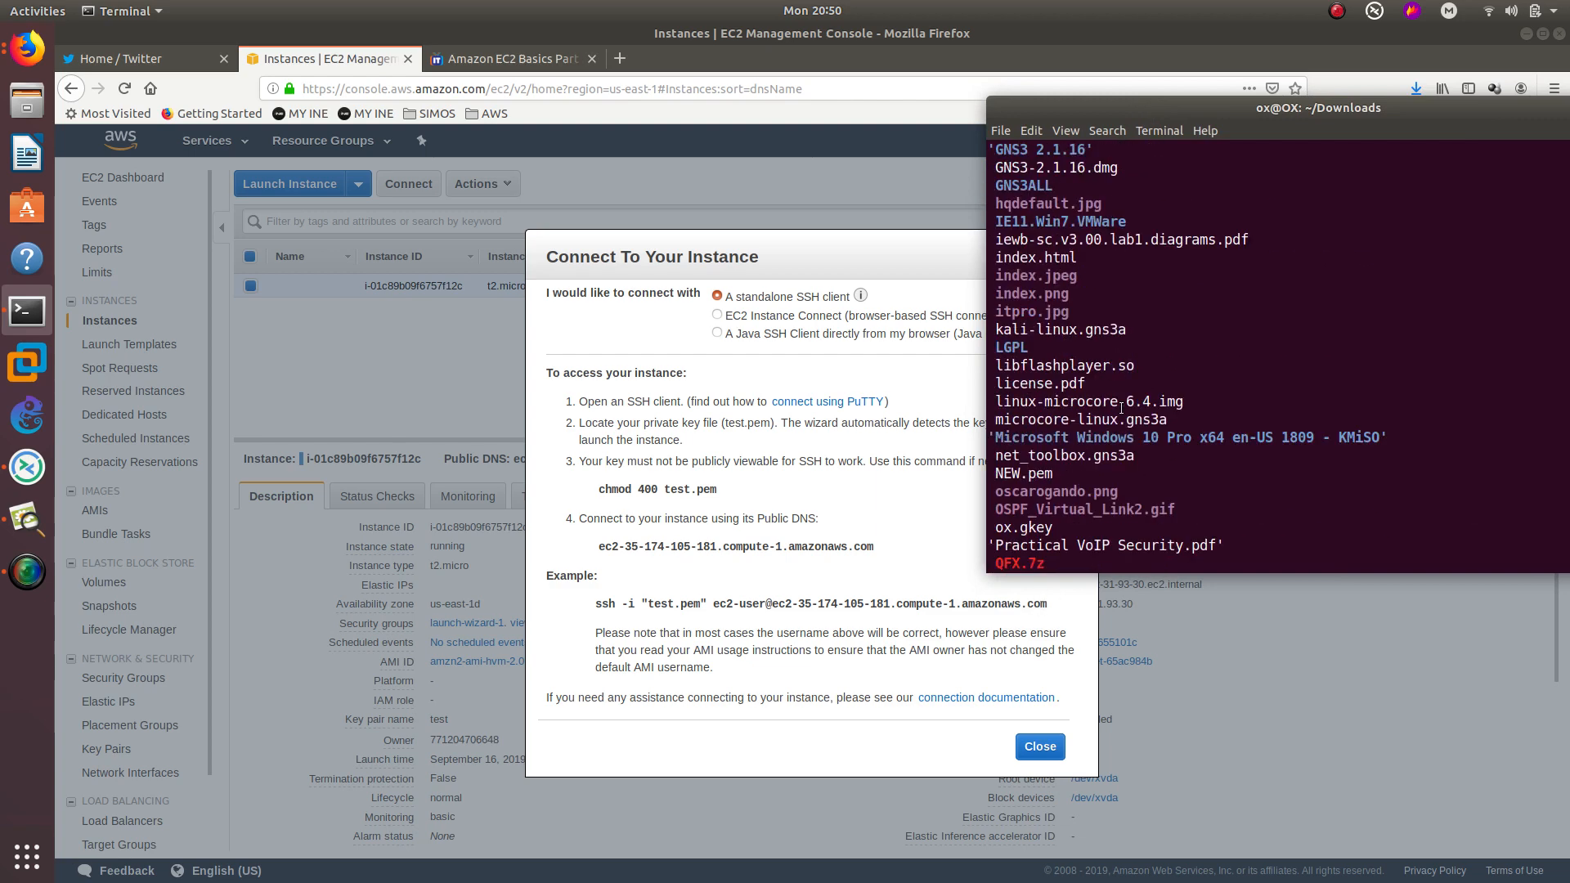
scroll(1120, 408, up, 4)
scroll(1121, 408, down, 13)
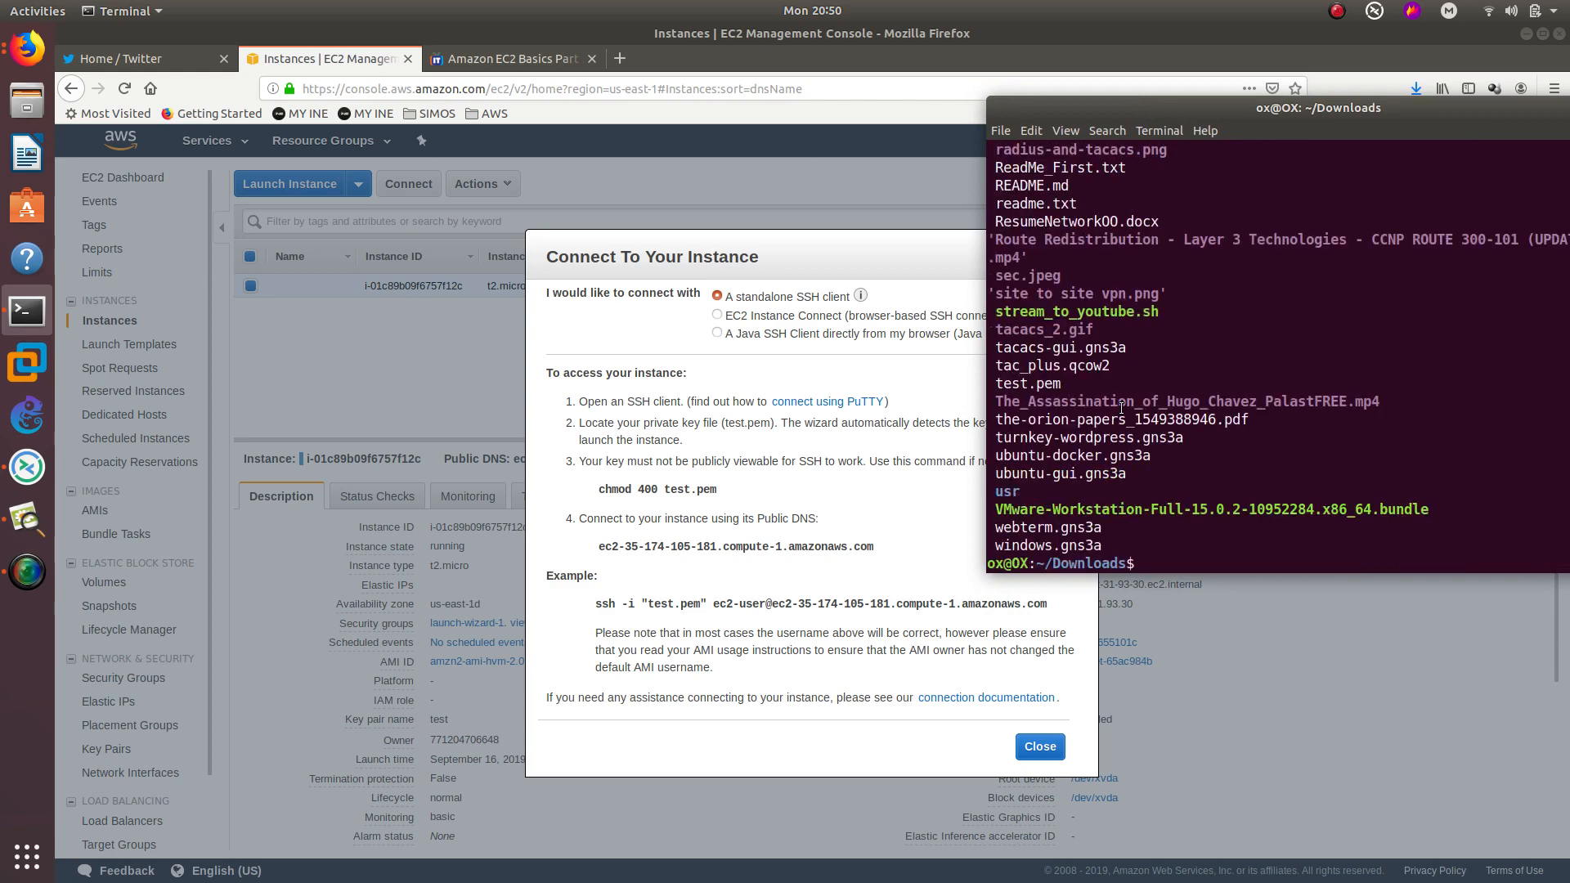
scroll(1094, 421, up, 1)
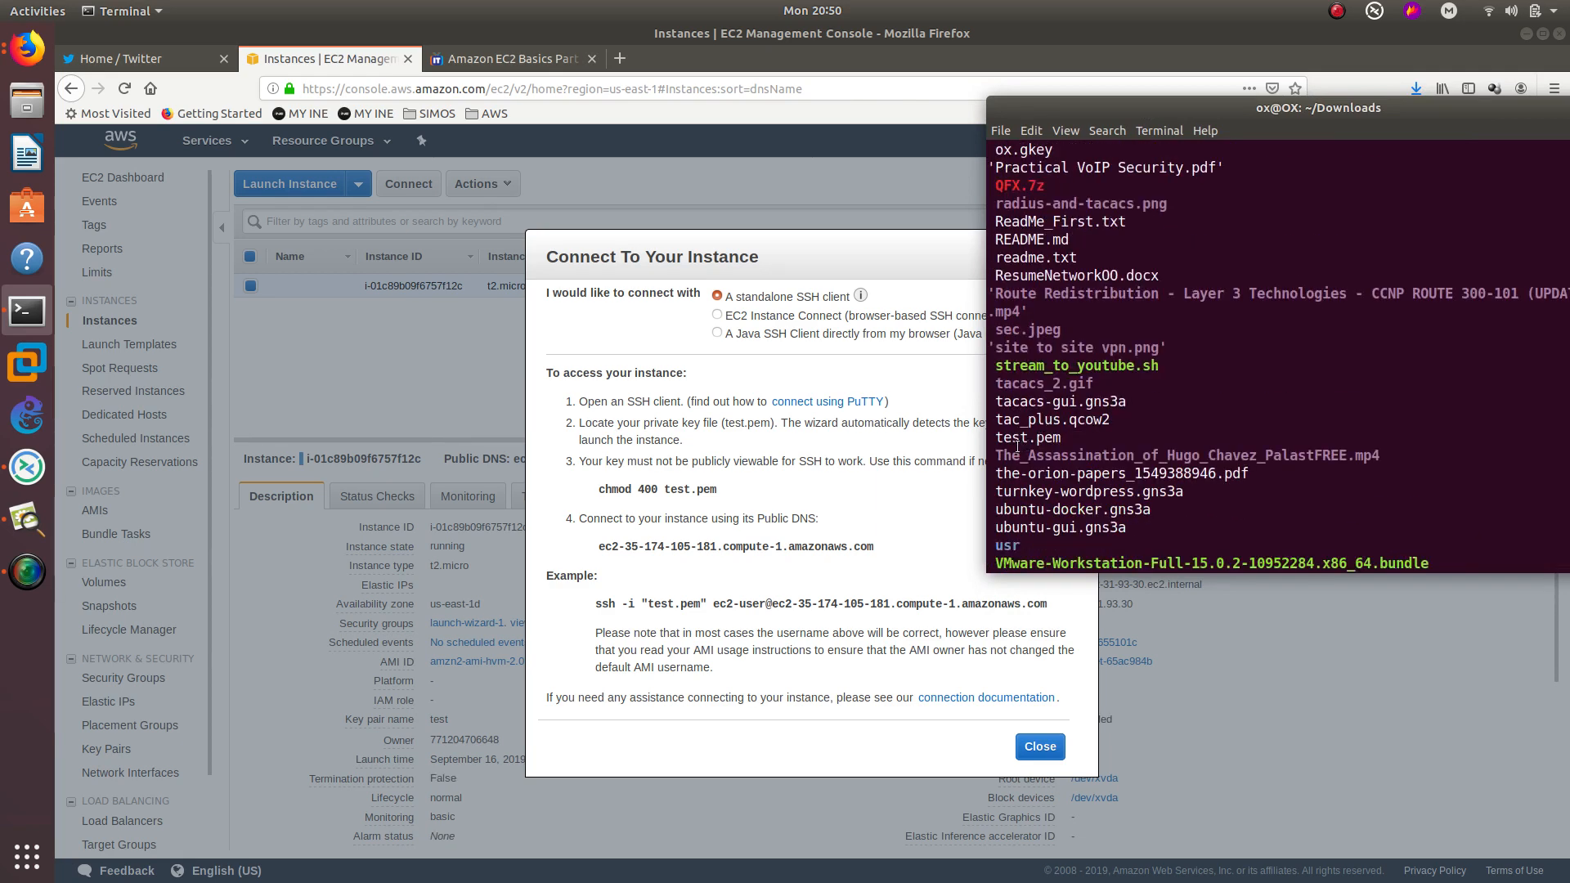
double_click(1010, 420)
double_click(1012, 438)
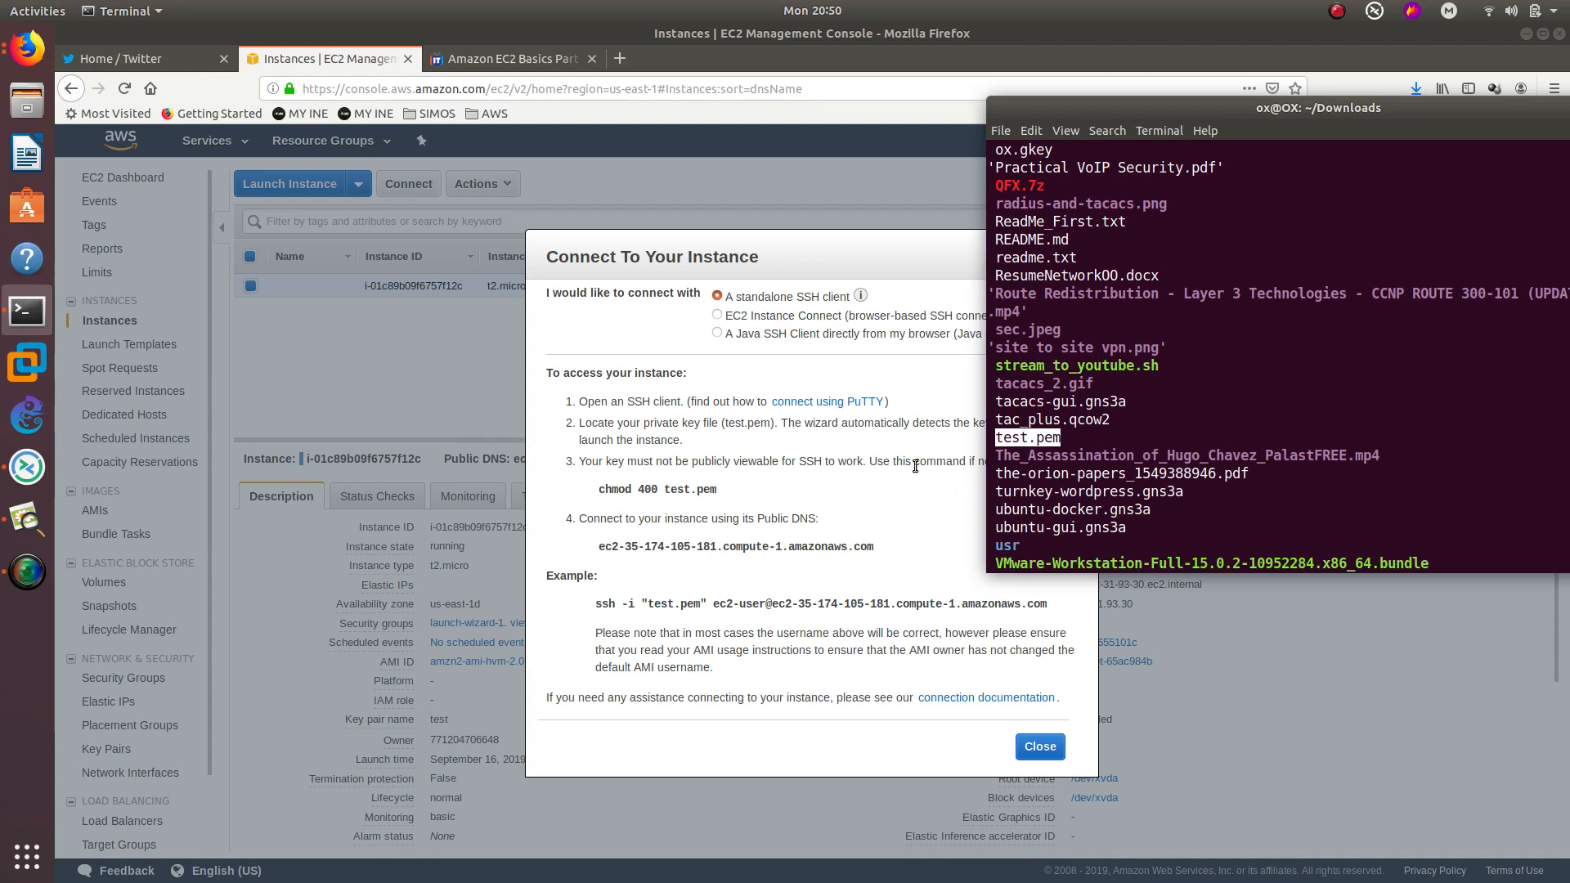
- Reposition the Terminal window, copy the example SSH command from the connection instructions, and paste it at the Downloads prompt
drag(1078, 100, 1138, 65)
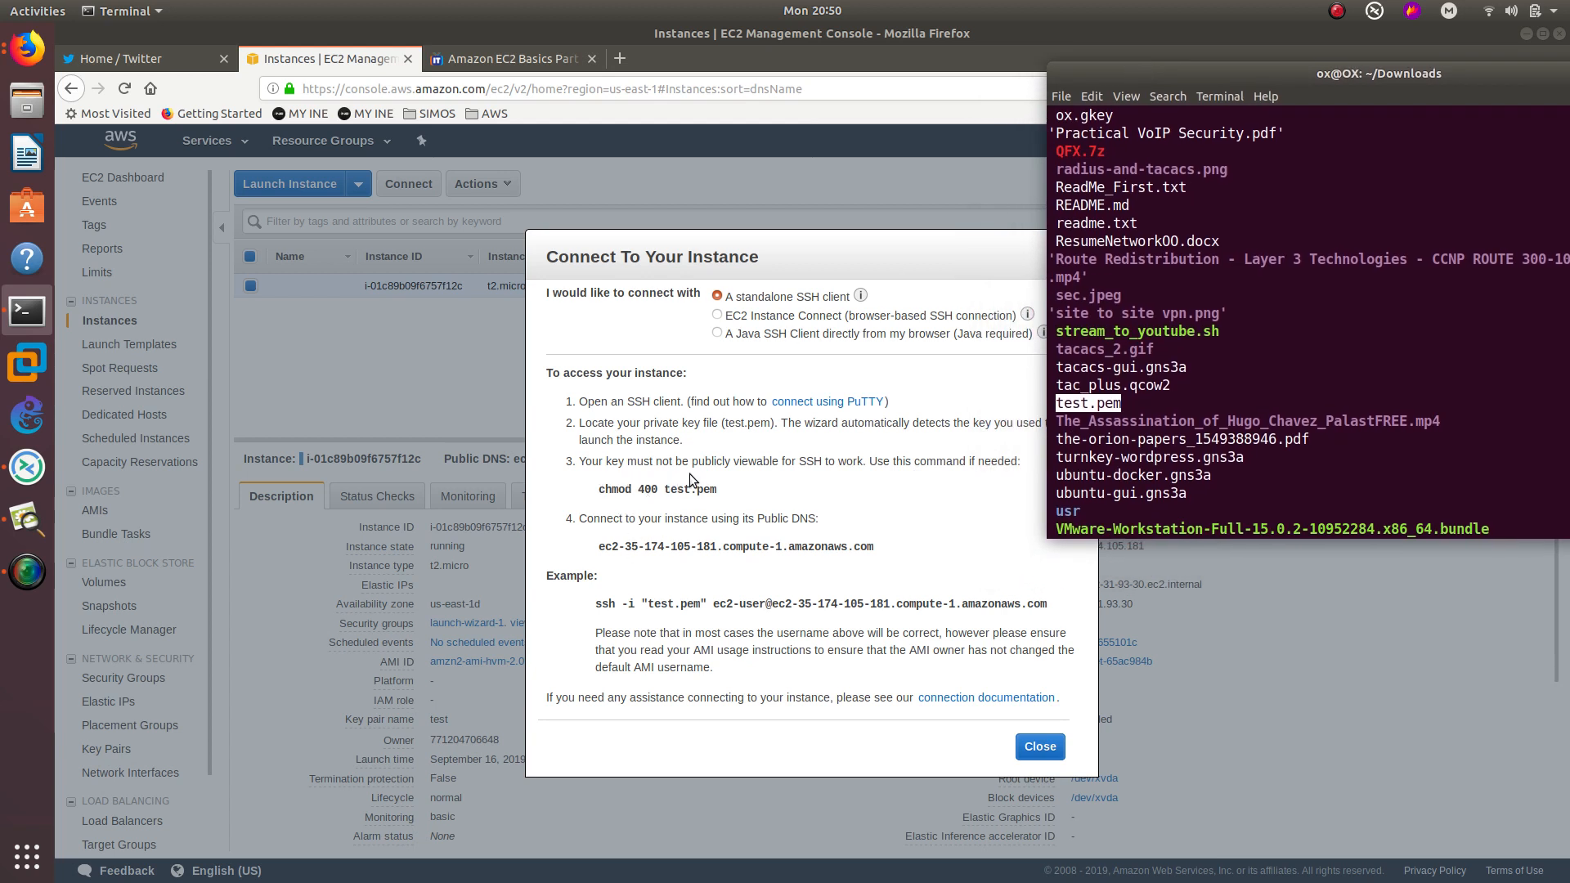
drag(1216, 80, 1020, 81)
scroll(1226, 394, down, 1)
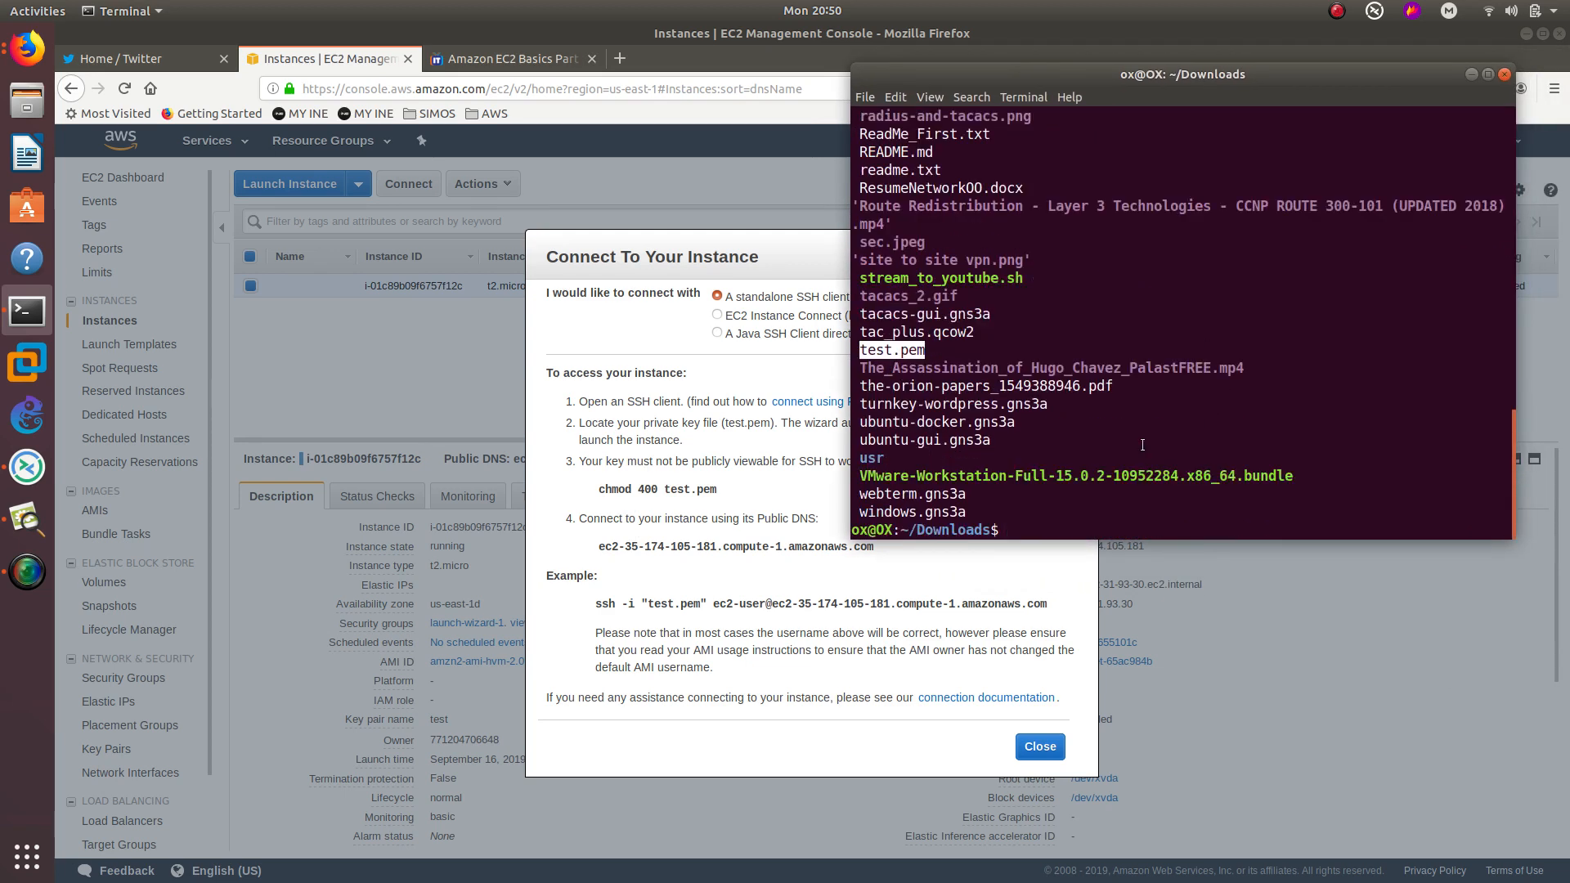
triple_click(839, 605)
right_click(838, 602)
click(853, 611)
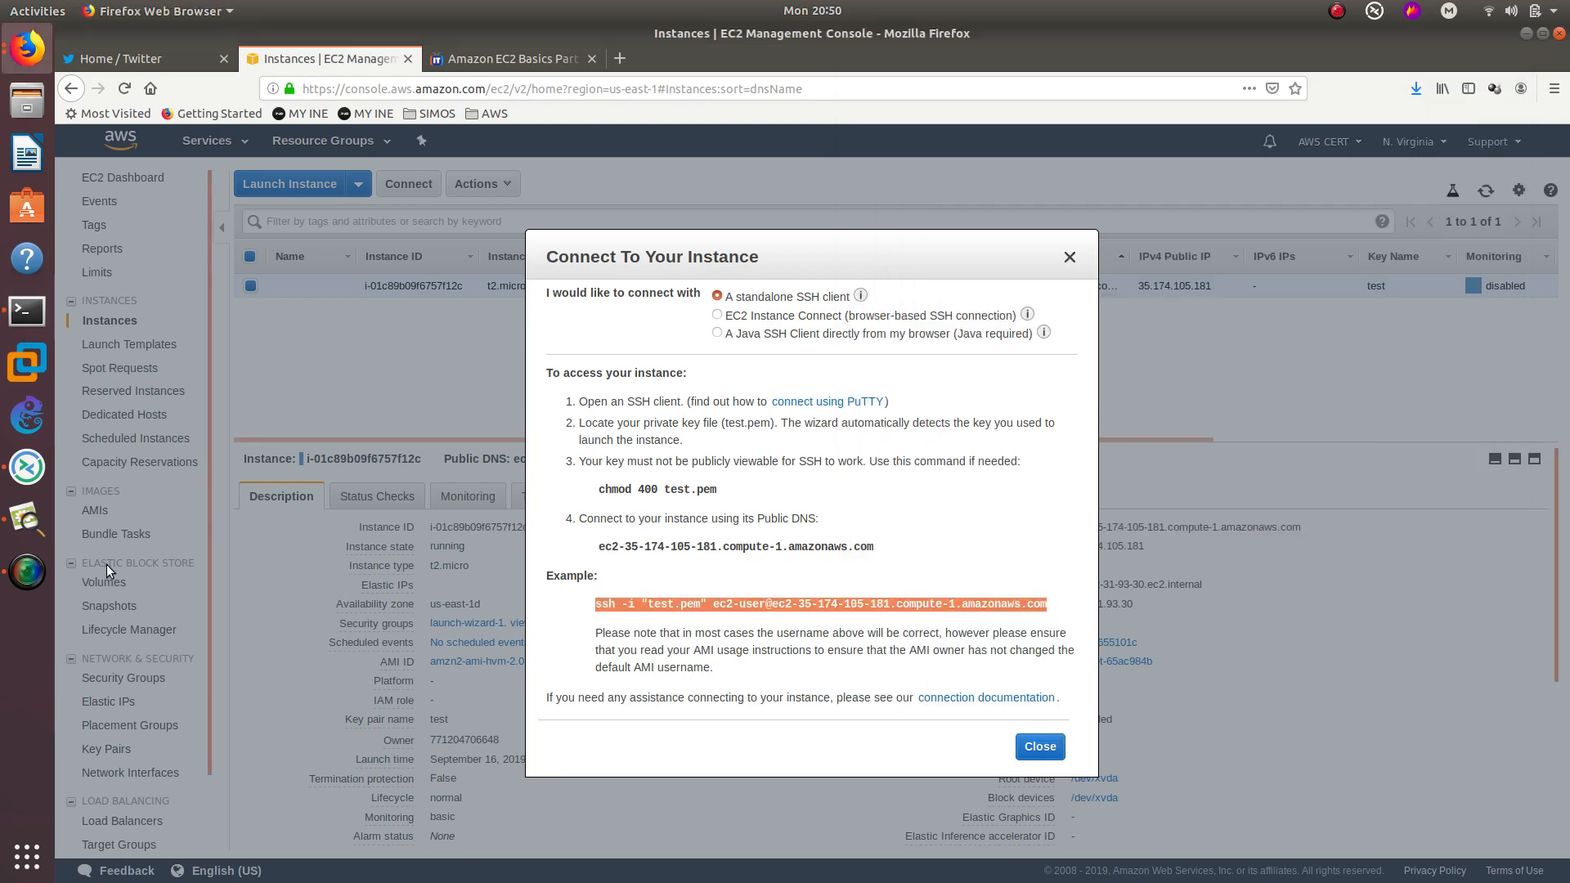
click(27, 311)
right_click(1096, 505)
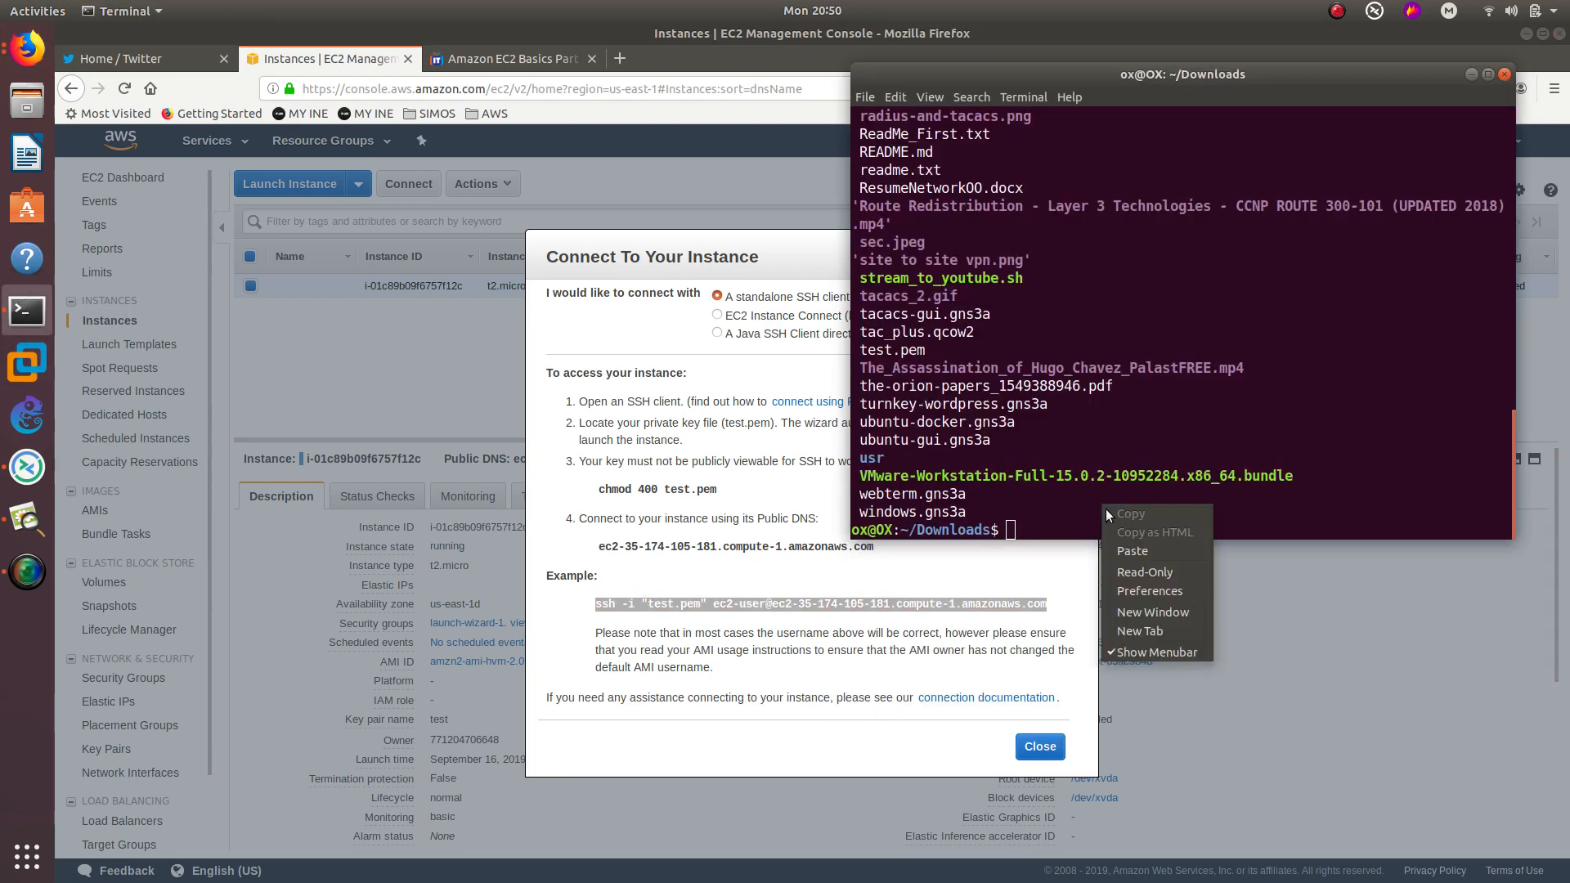
click(1120, 556)
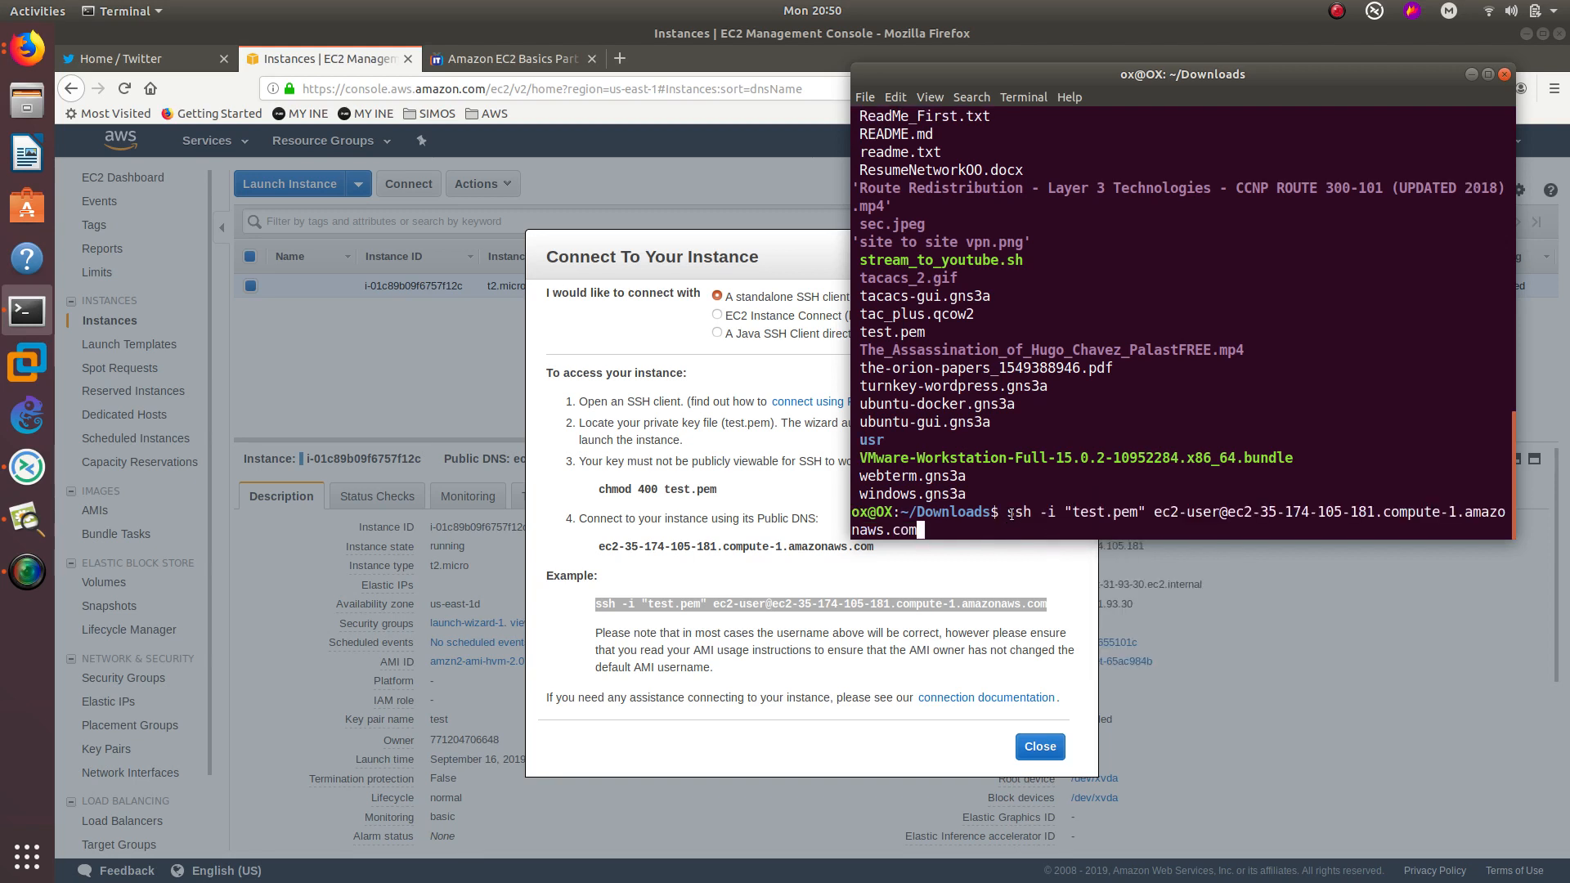
- Remove the quotation marks around test.pem in the pasted SSH command
key(Left)
key(Left)
key(Left)
key(Left)
key(Left)
key(Left)
key(Left)
key(Left)
key(Left)
key(Left)
key(Left)
key(Left)
key(Left)
key(Left)
key(Left)
key(Left)
key(Left)
key(Left)
key(Left)
key(Left)
key(Left)
key(Left)
key(BackSpace)
key(Left)
key(Left)
key(Left)
key(Left)
key(Left)
key(Left)
key(Left)
key(Left)
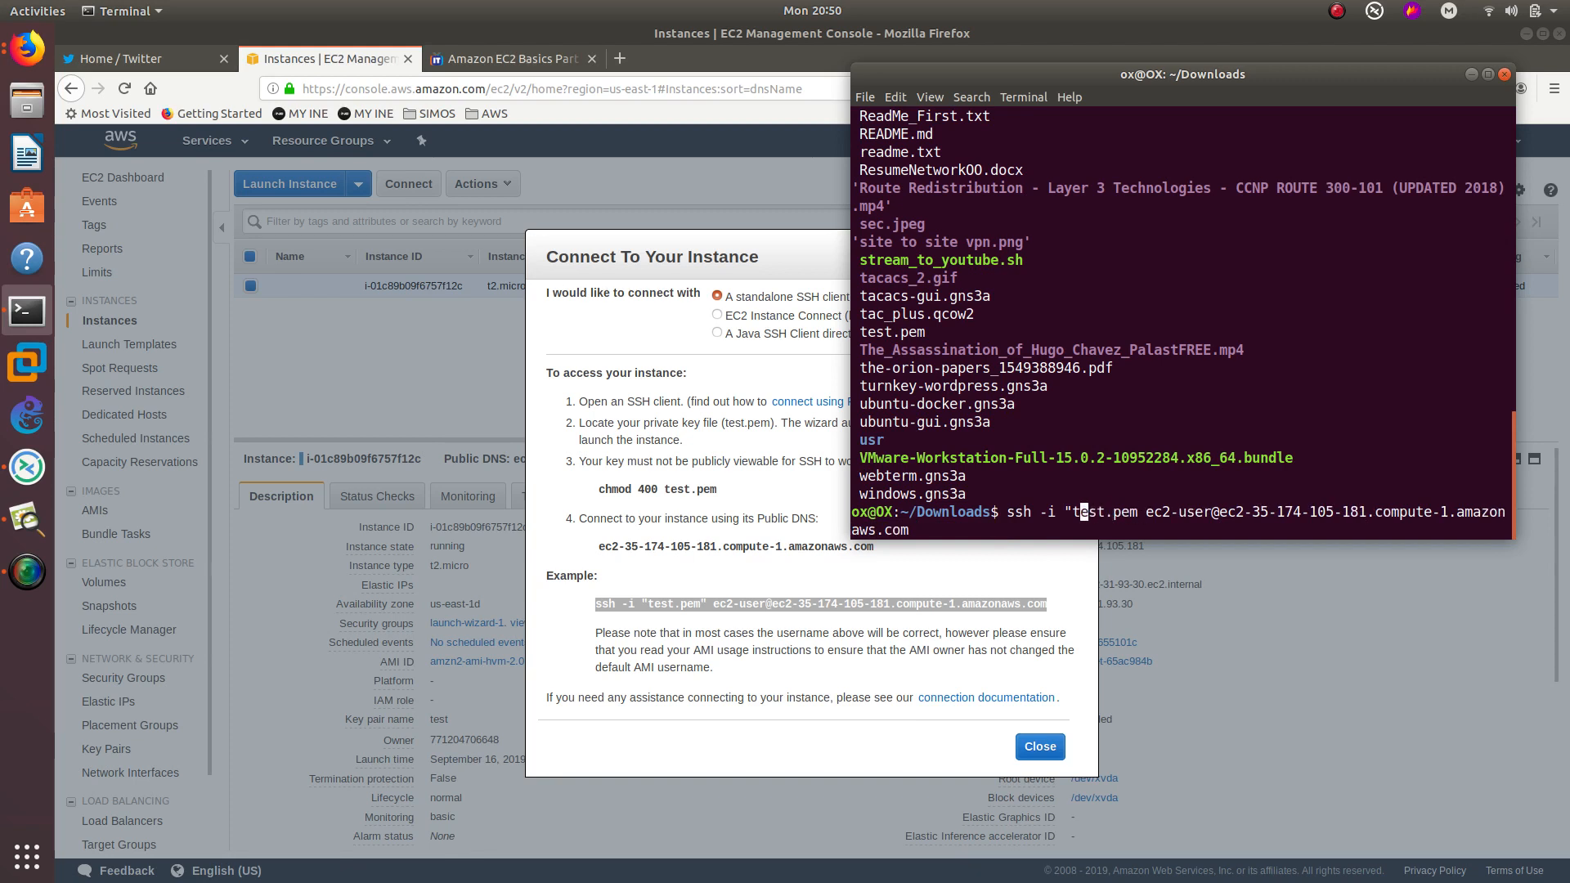
key(BackSpace)
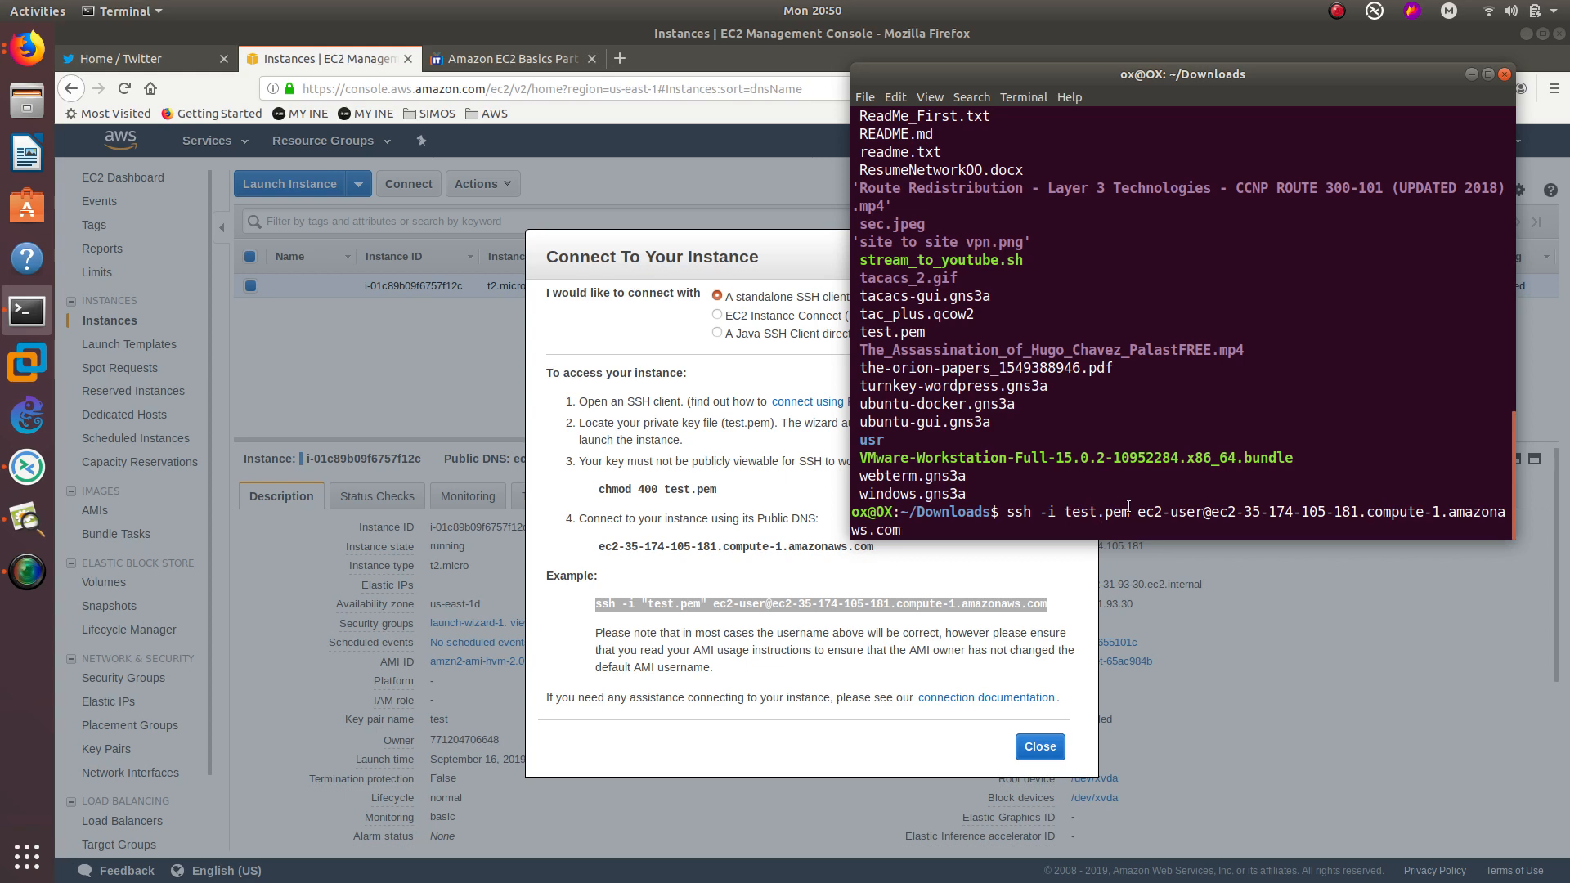
- Run the SSH command and answer yes to continue connecting to the unknown host
key(Return)
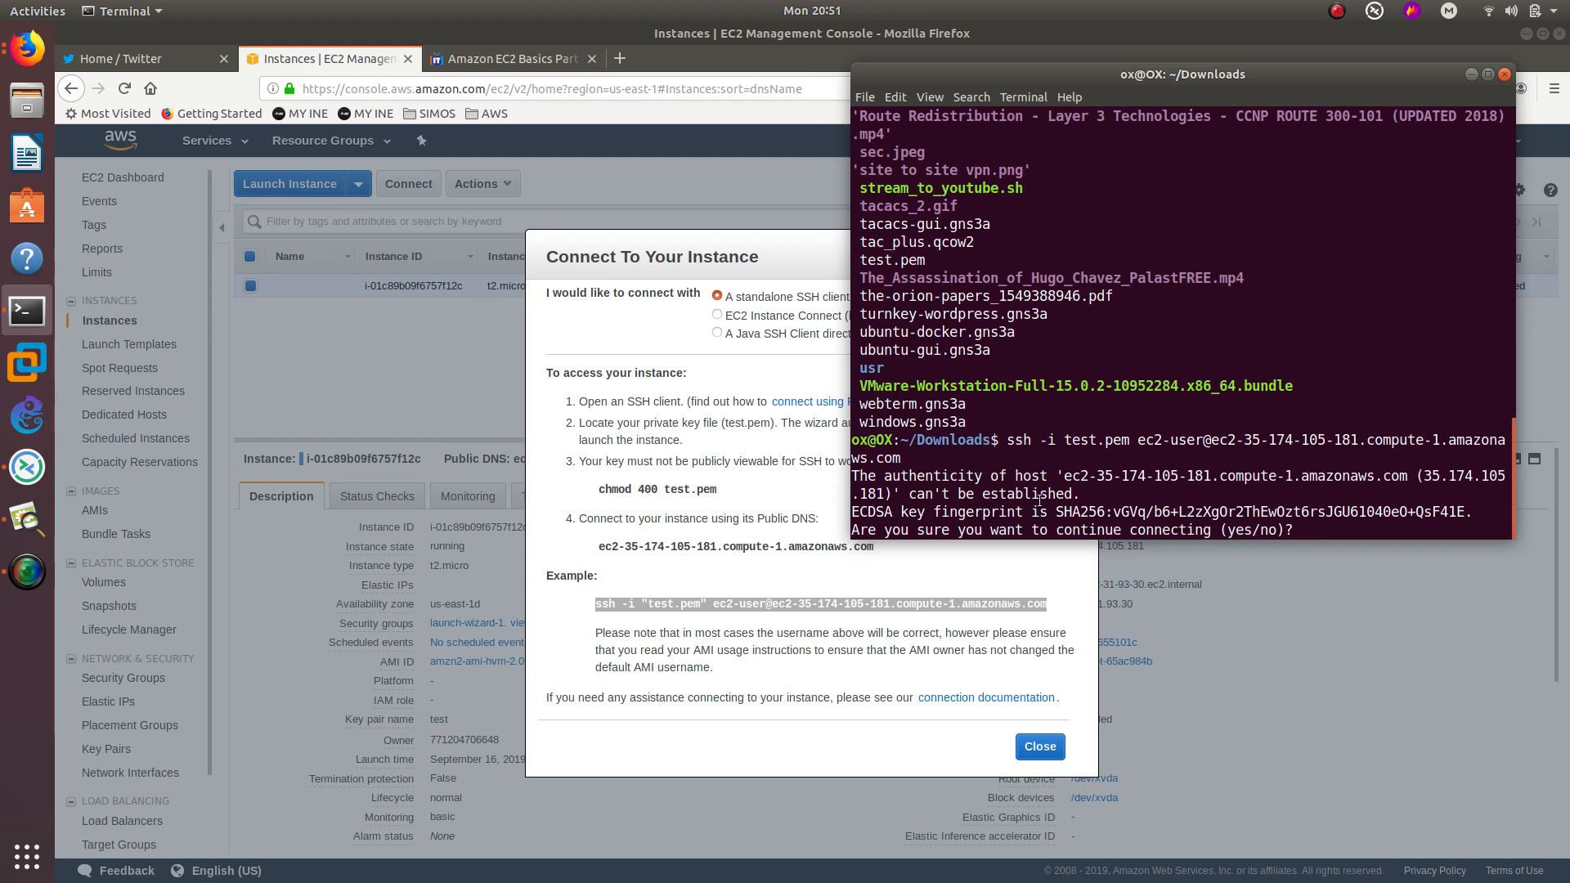
text(y)
key(Return)
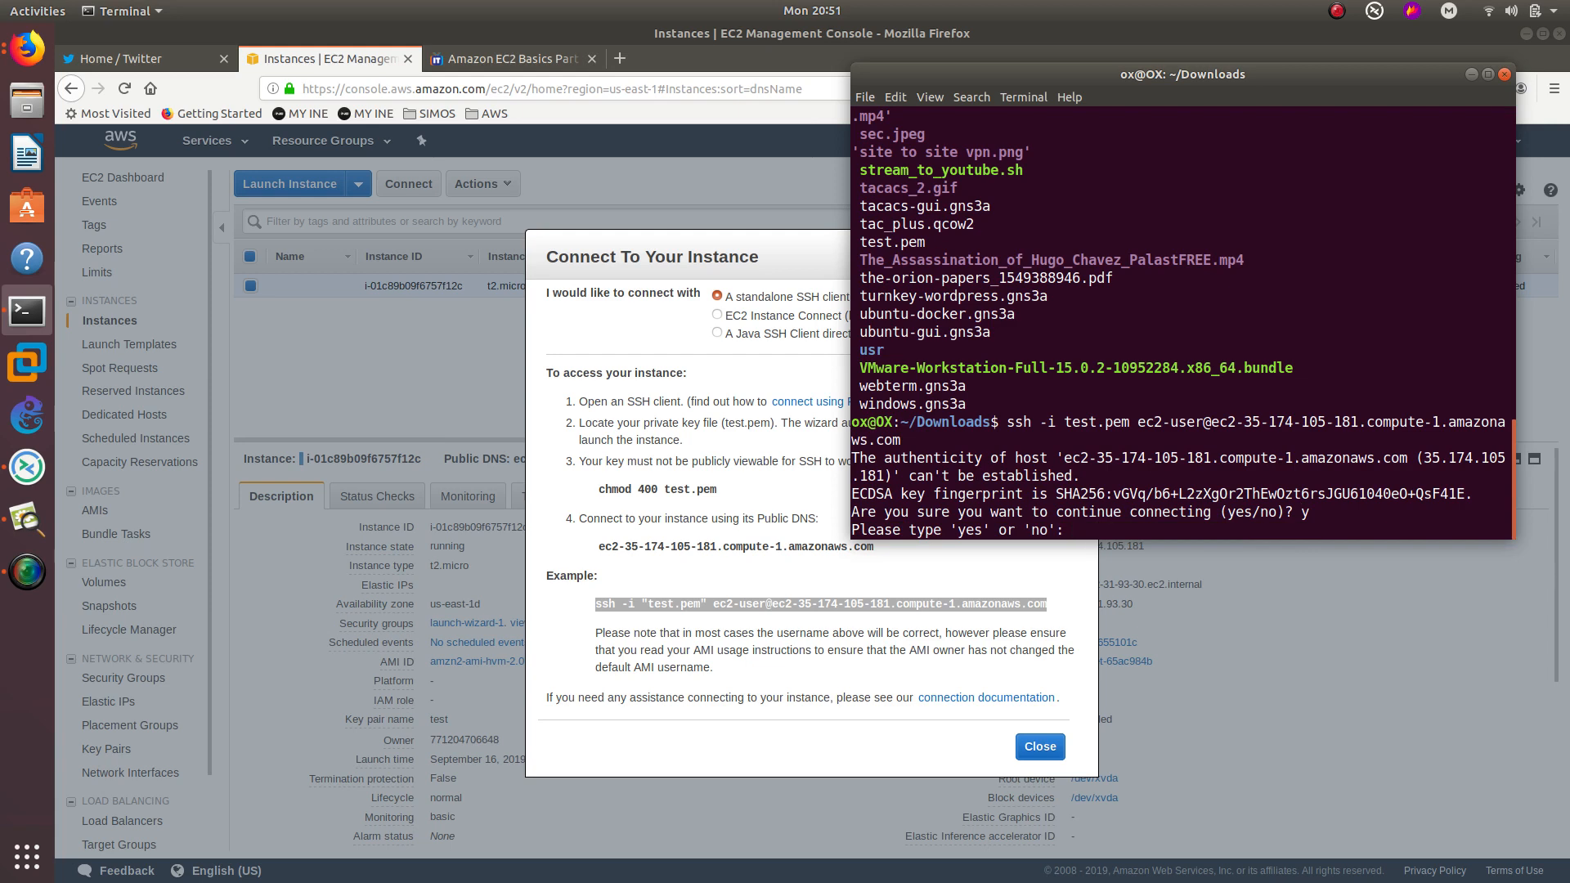
text(yes)
key(Return)
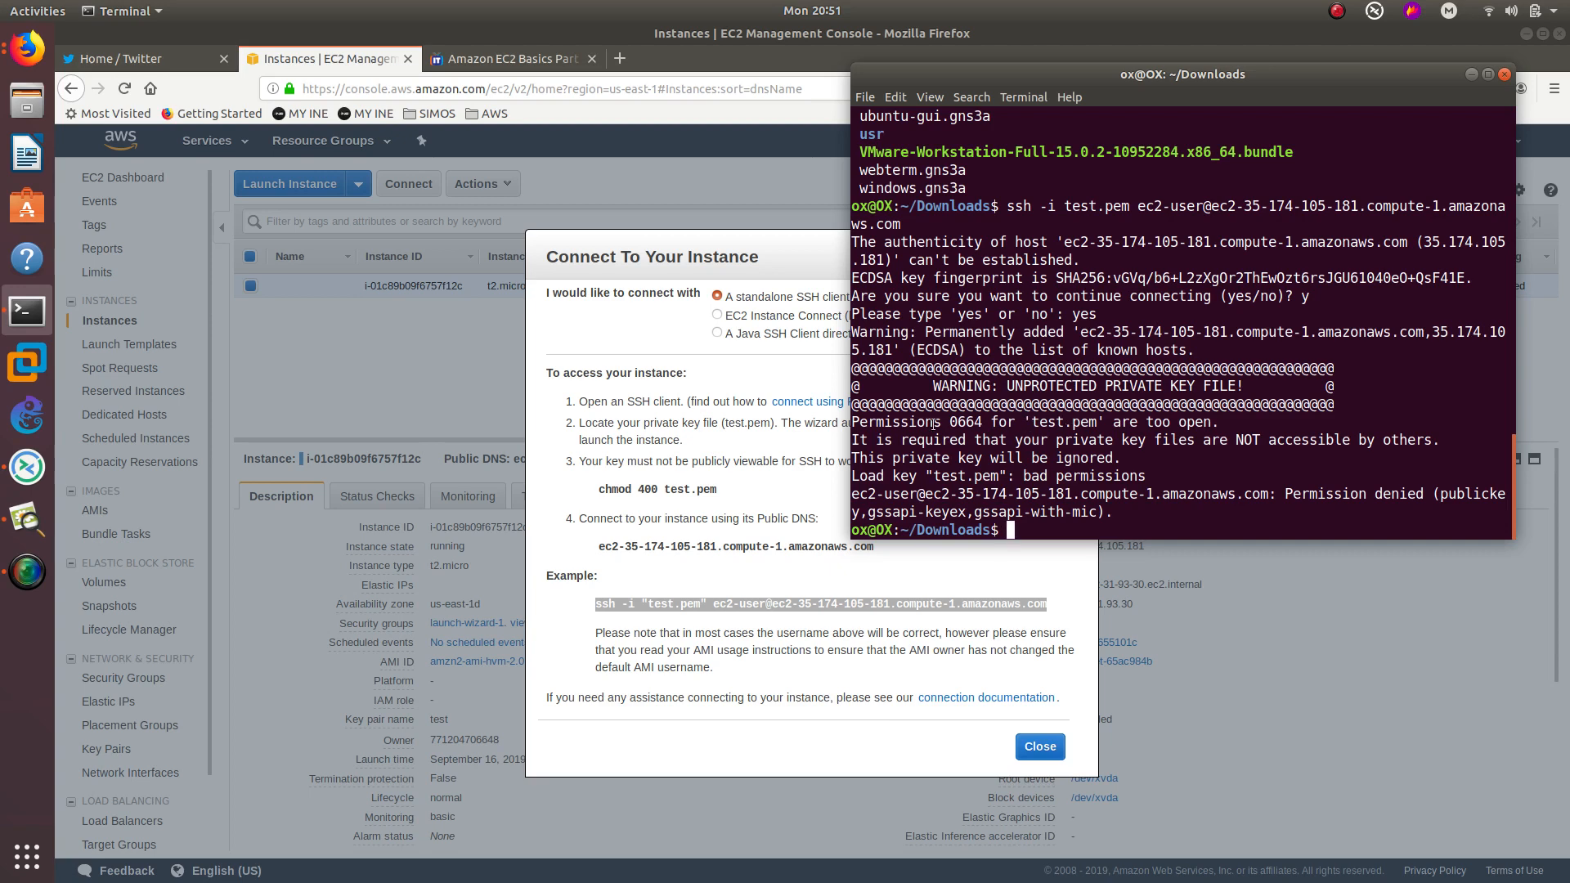
- Highlight the key file's permission value in the SSH warning and restrict the key with chmod 400 test.pem
drag(853, 422, 973, 421)
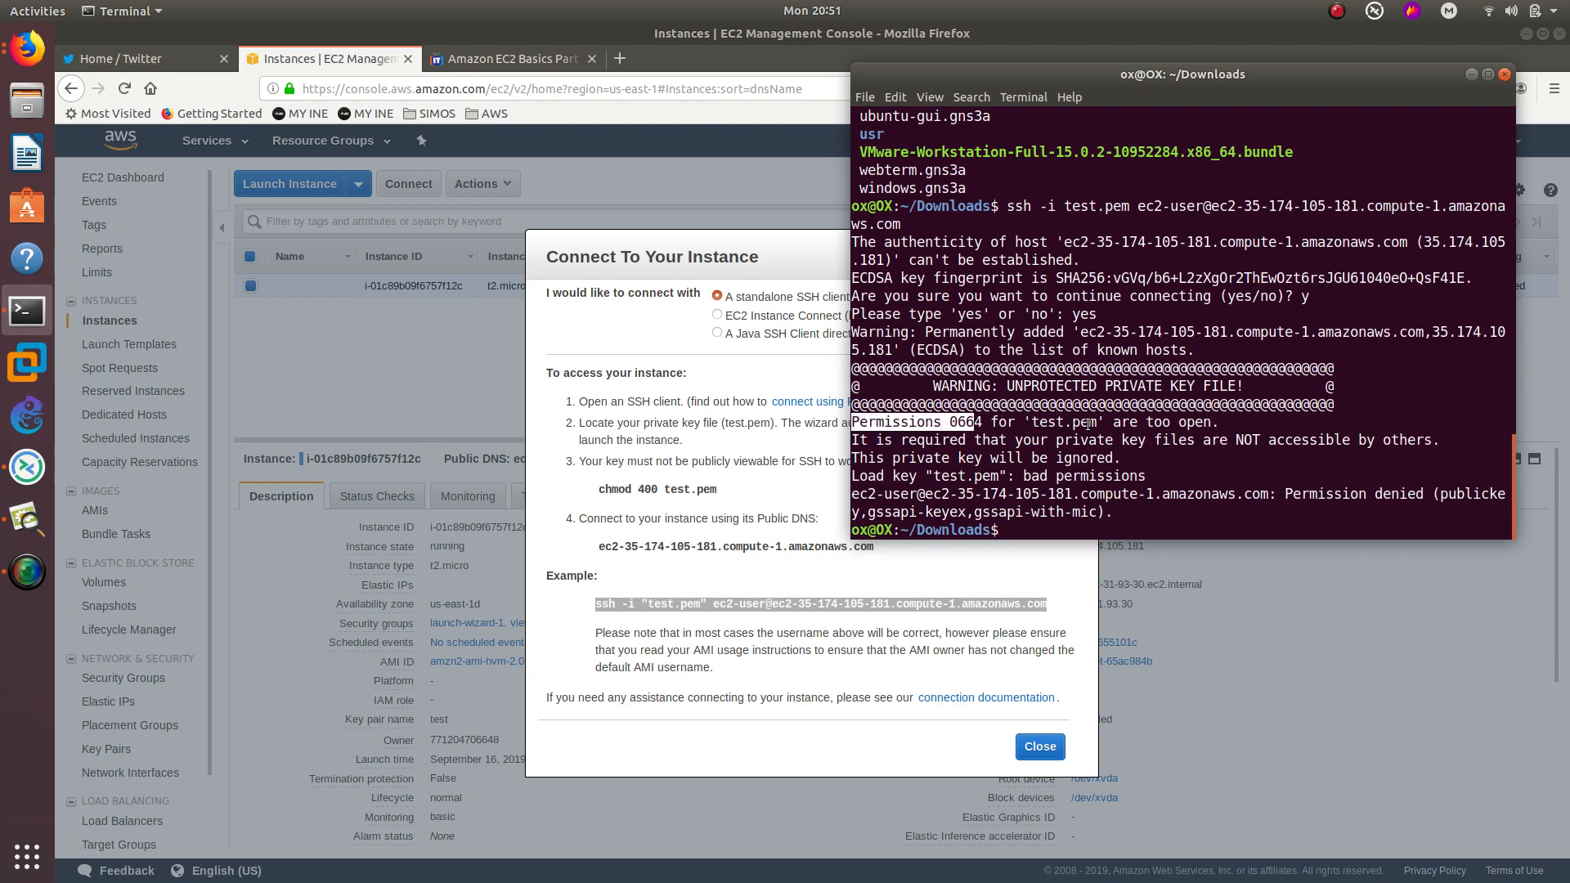
double_click(971, 422)
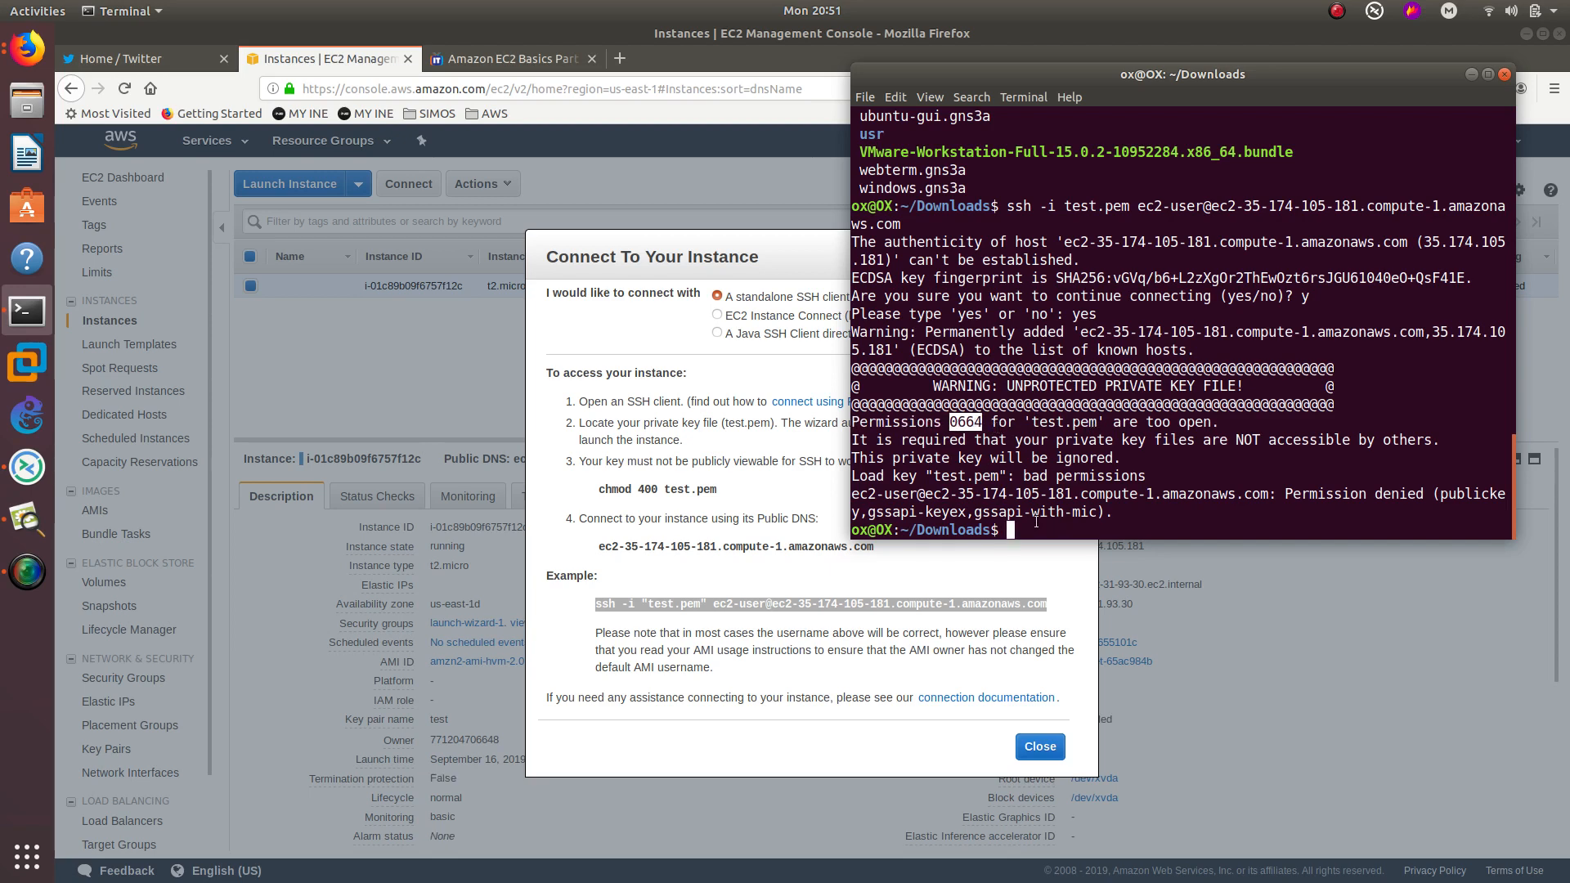
text(chd)
key(BackSpace)
text(m)
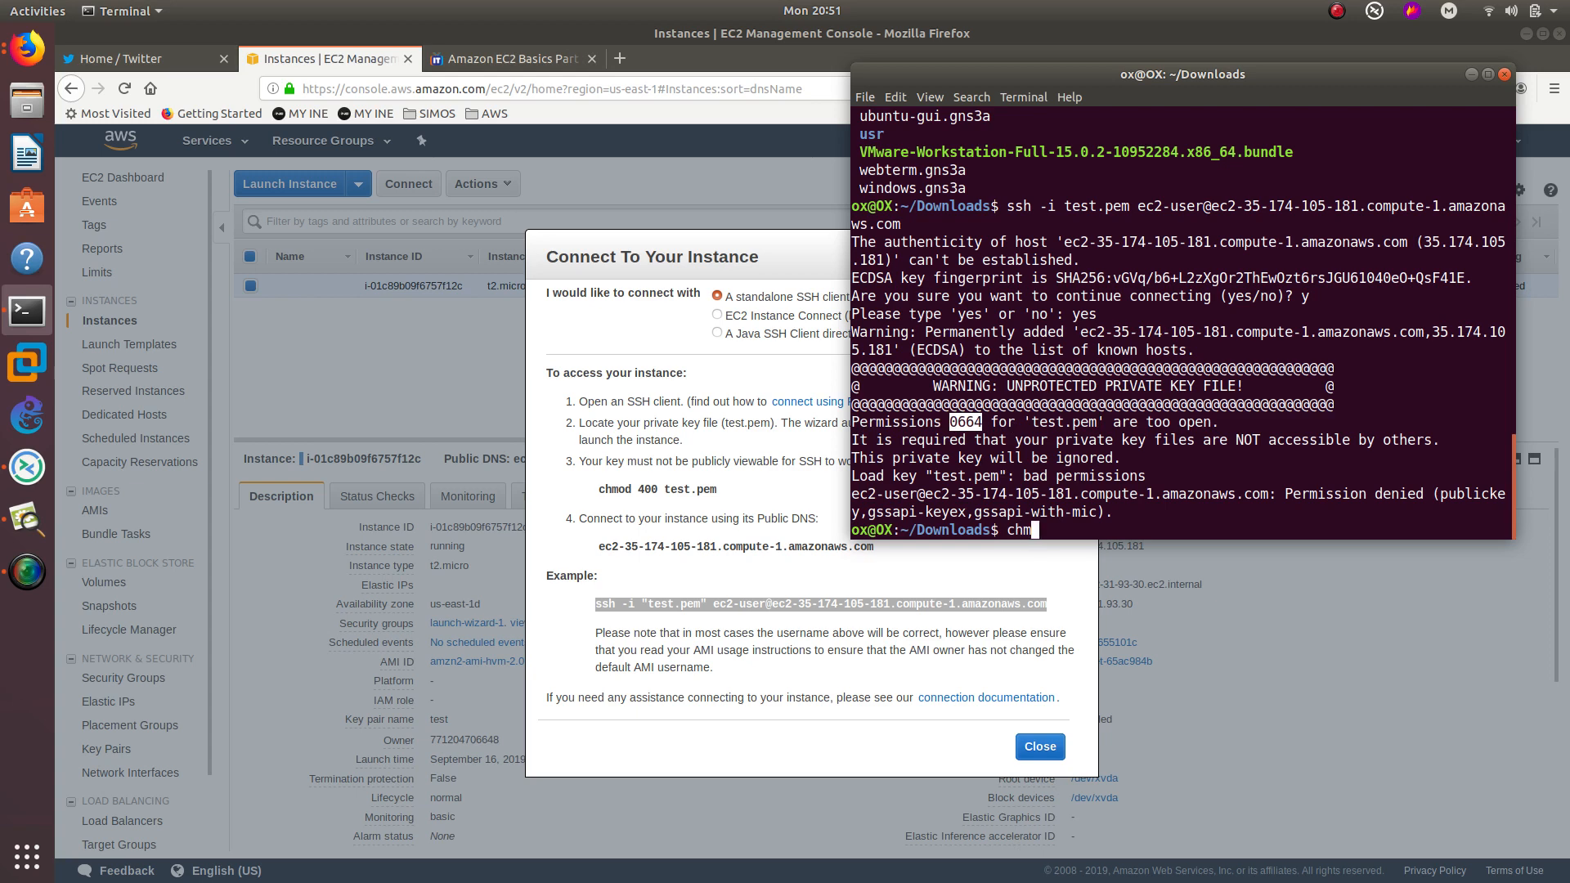
text(od 400 test.pem)
key(Return)
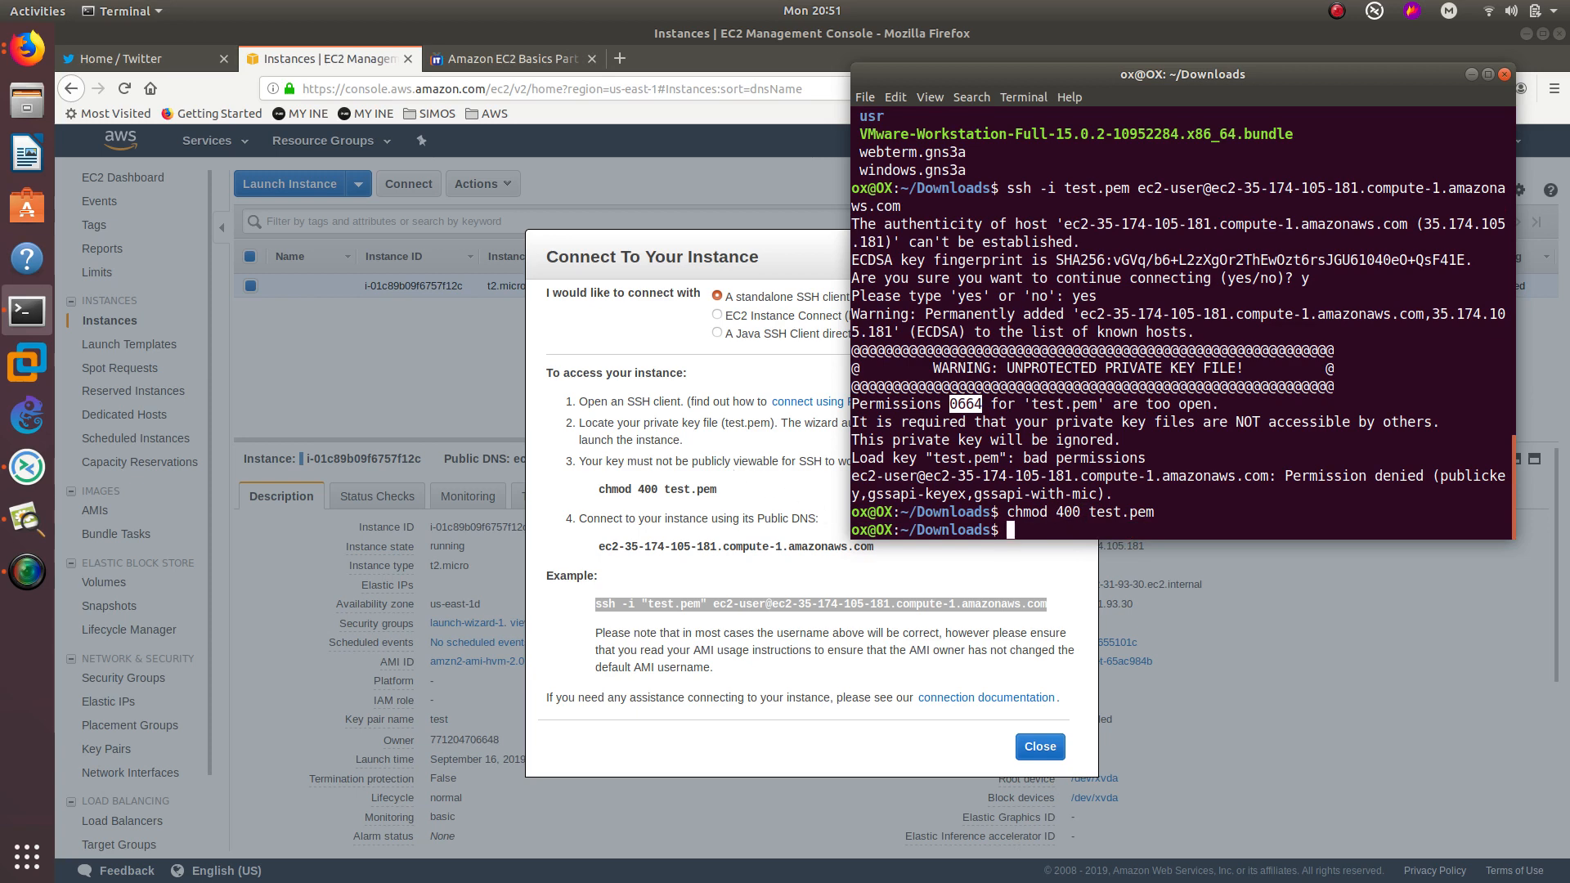
- Rerun the earlier SSH command to log in to the instance as ec2-user with test.pem
key(Up)
key(Up)
key(Return)
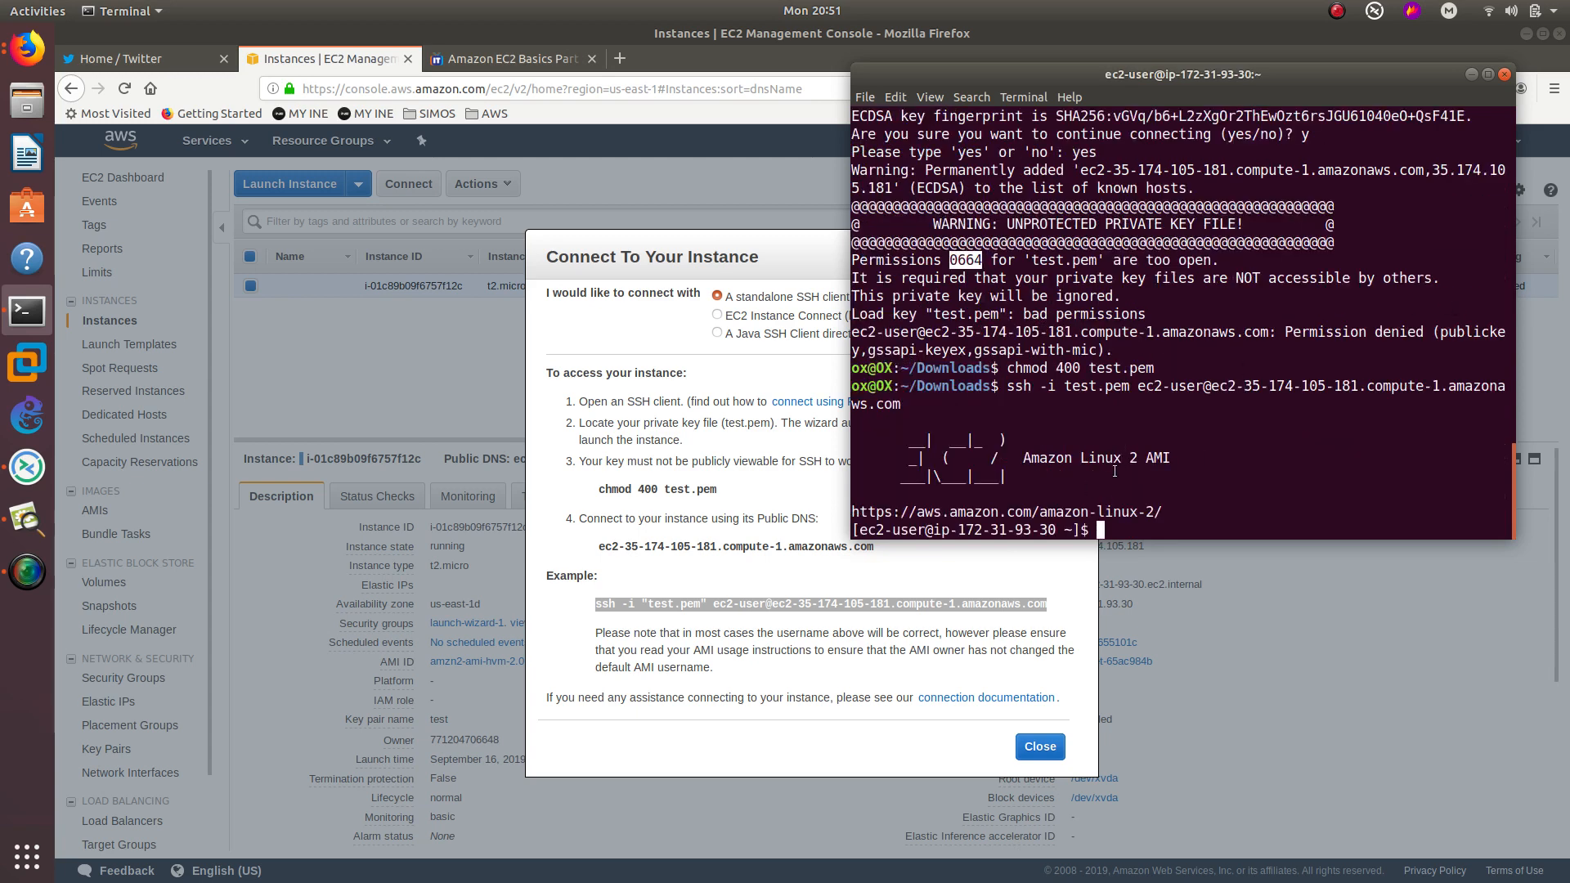
- Close the connection instructions dialog in the EC2 console and return to the Terminal's SSH session
drag(1088, 73, 1009, 50)
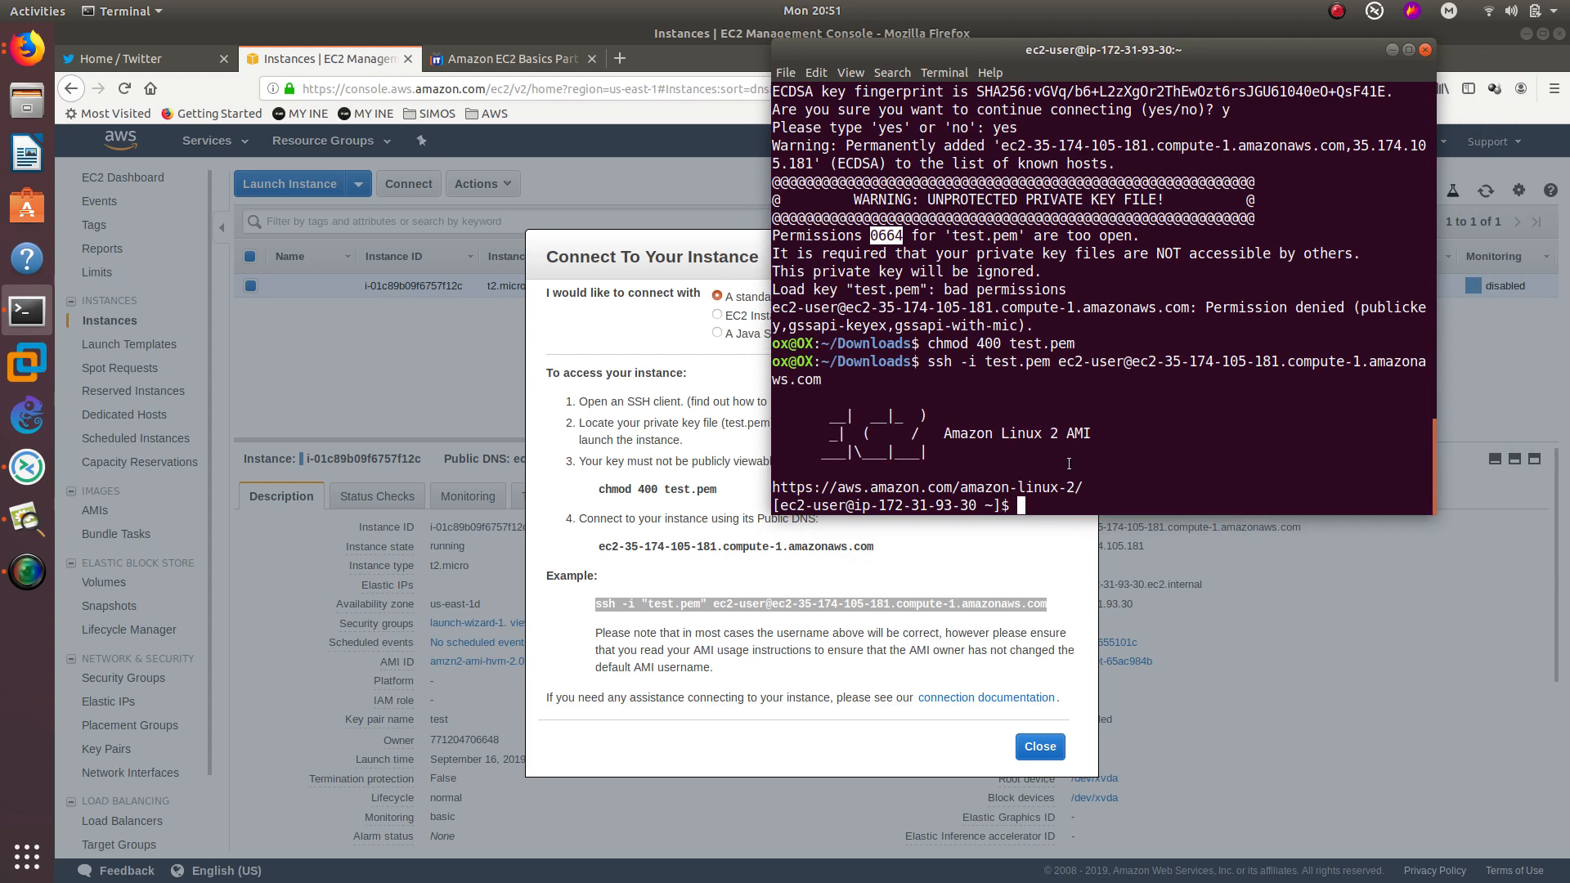
click(731, 249)
click(1041, 746)
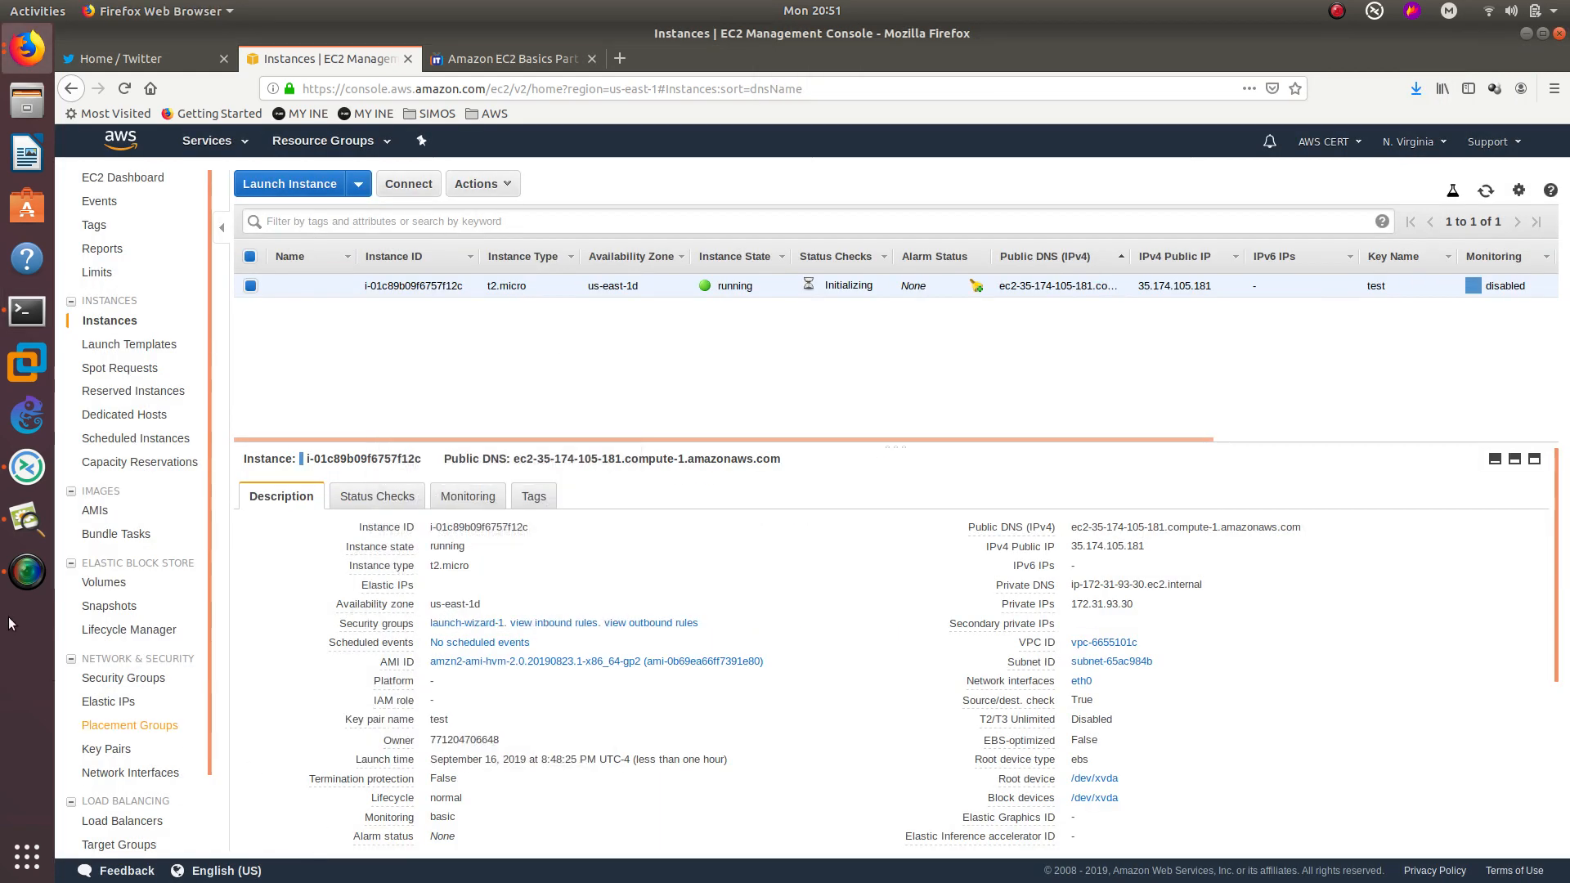
click(27, 311)
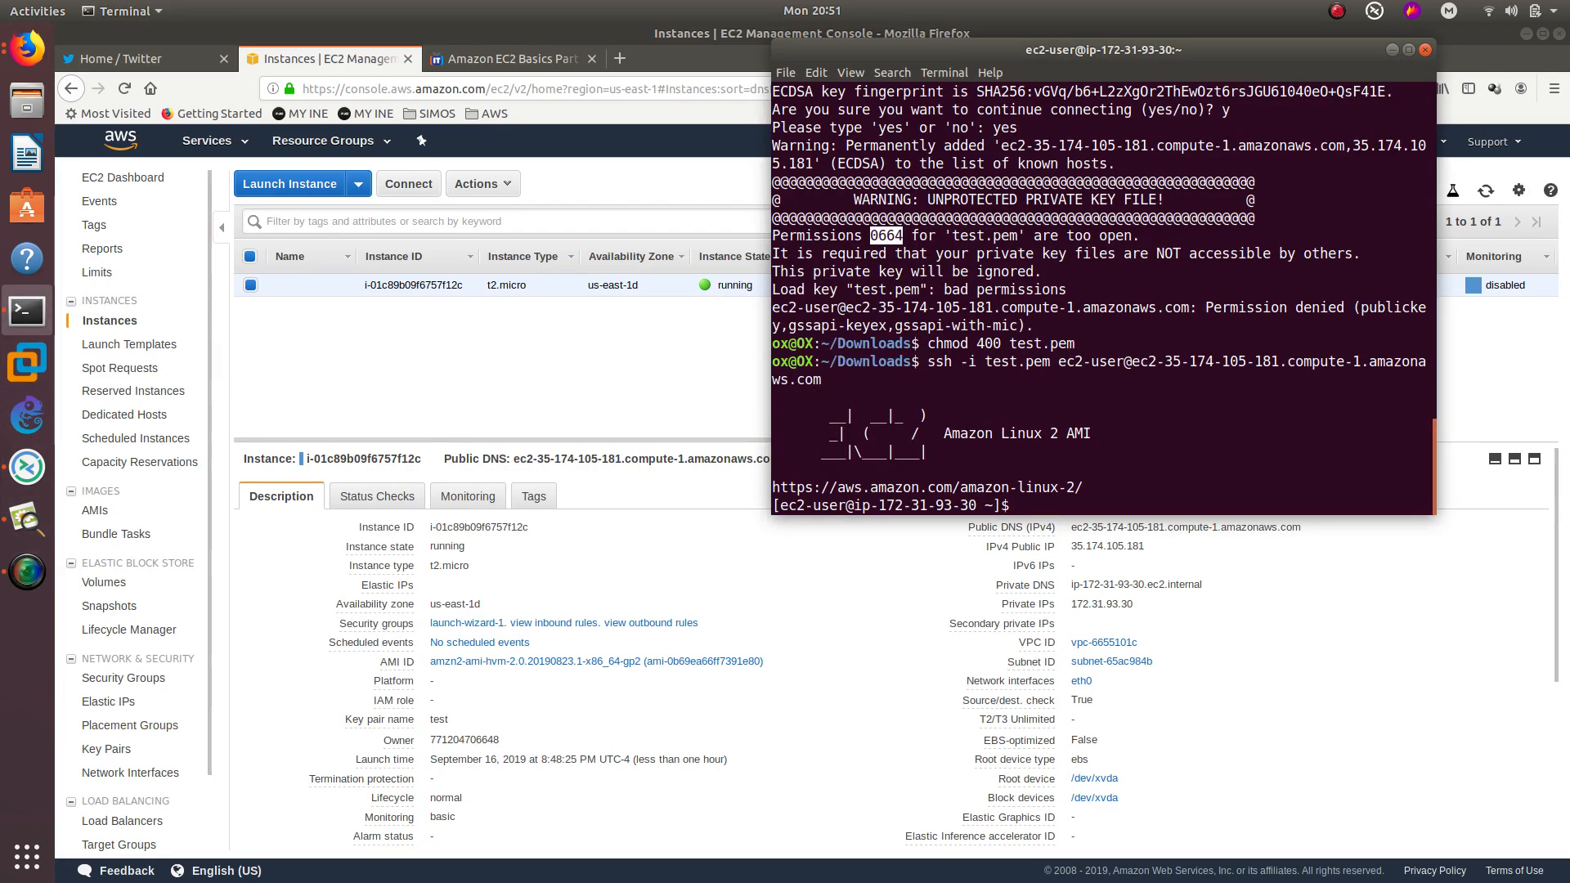
click(130, 322)
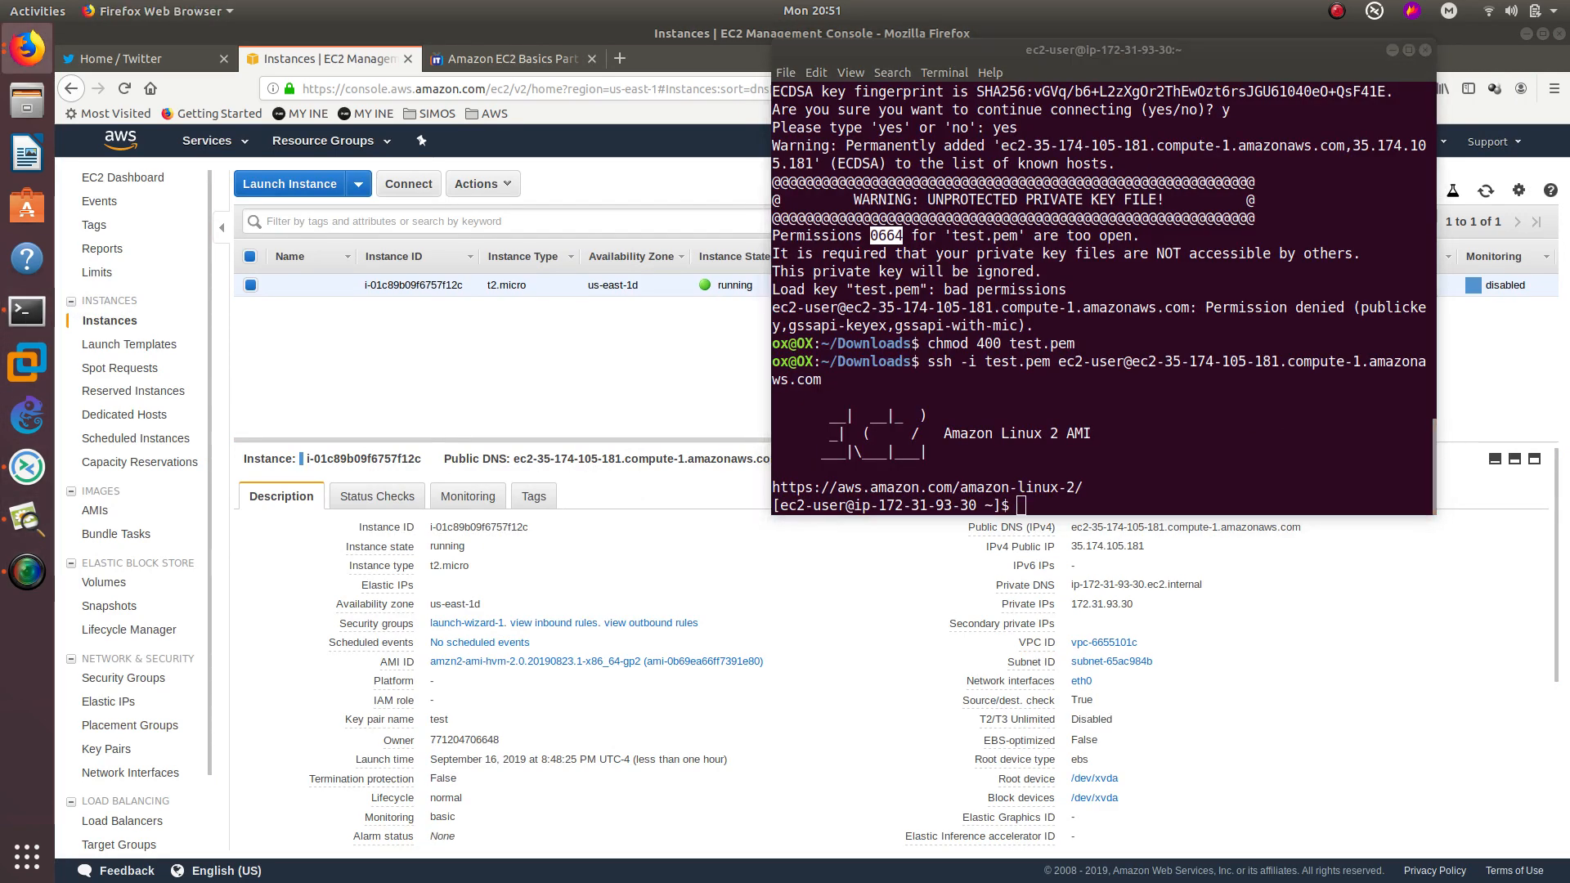
click(1226, 461)
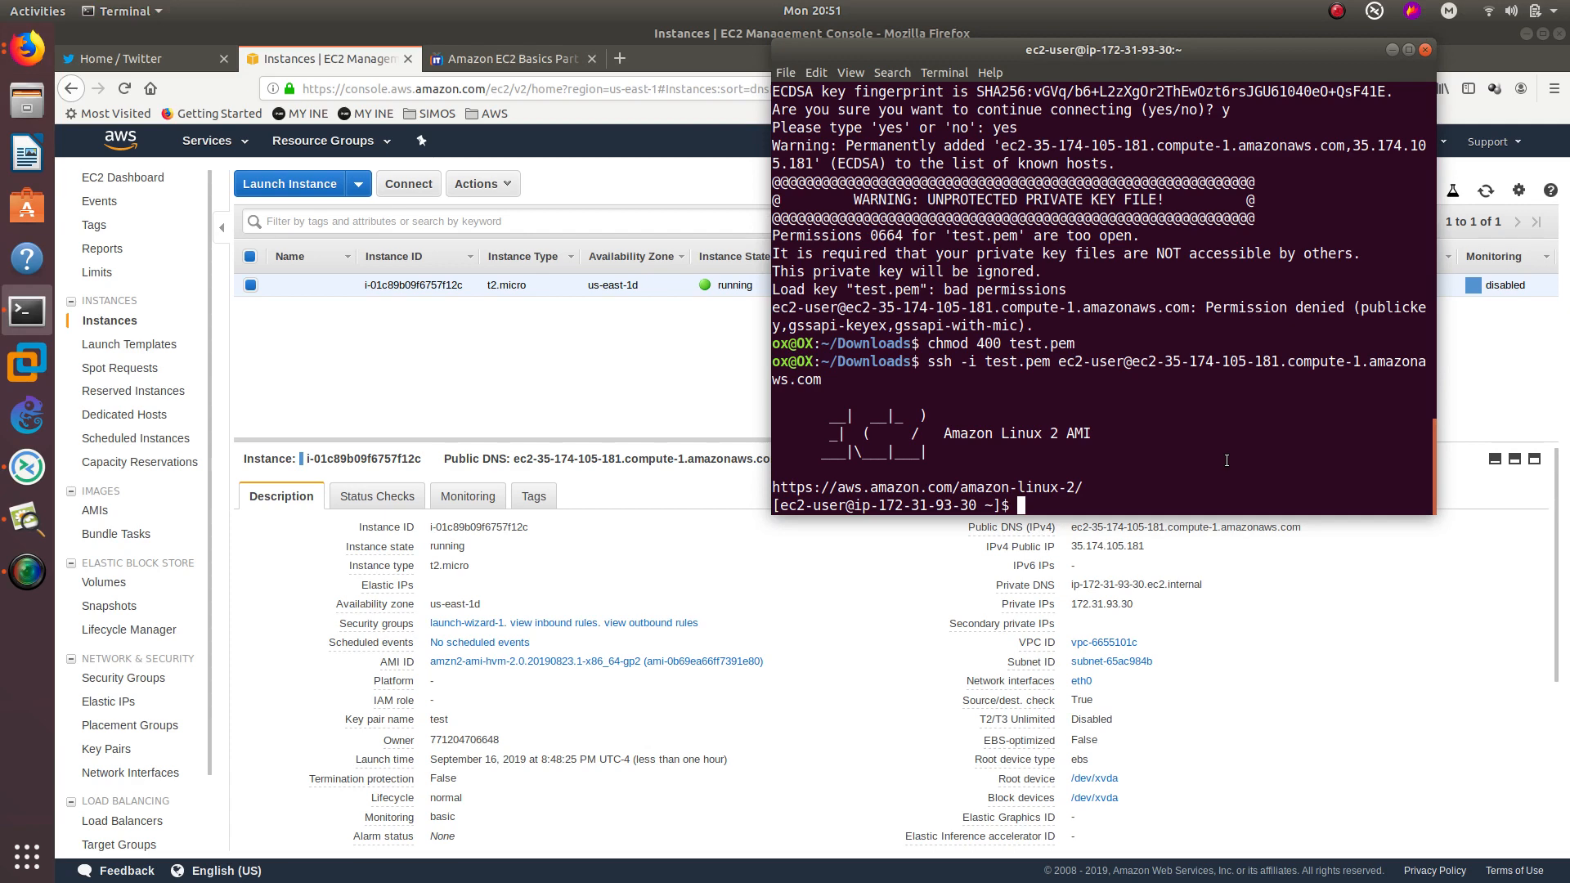
- Run sudo yum update on the instance, then highlight the update's result line and the Amazon Linux 2 AMI banner
text(sudo yum )
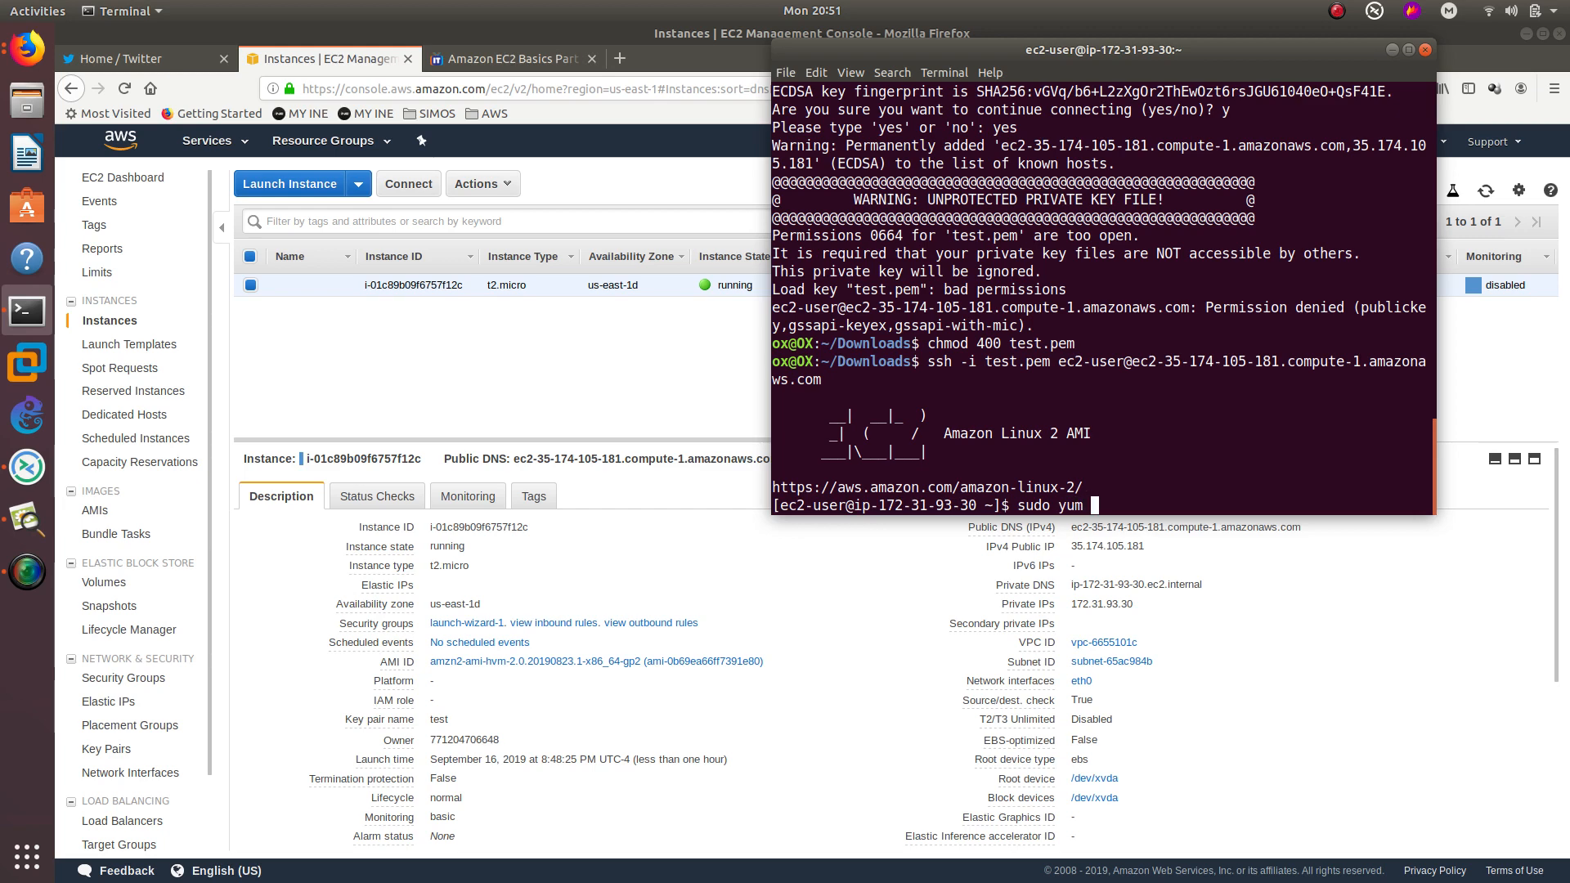
text(update)
key(Return)
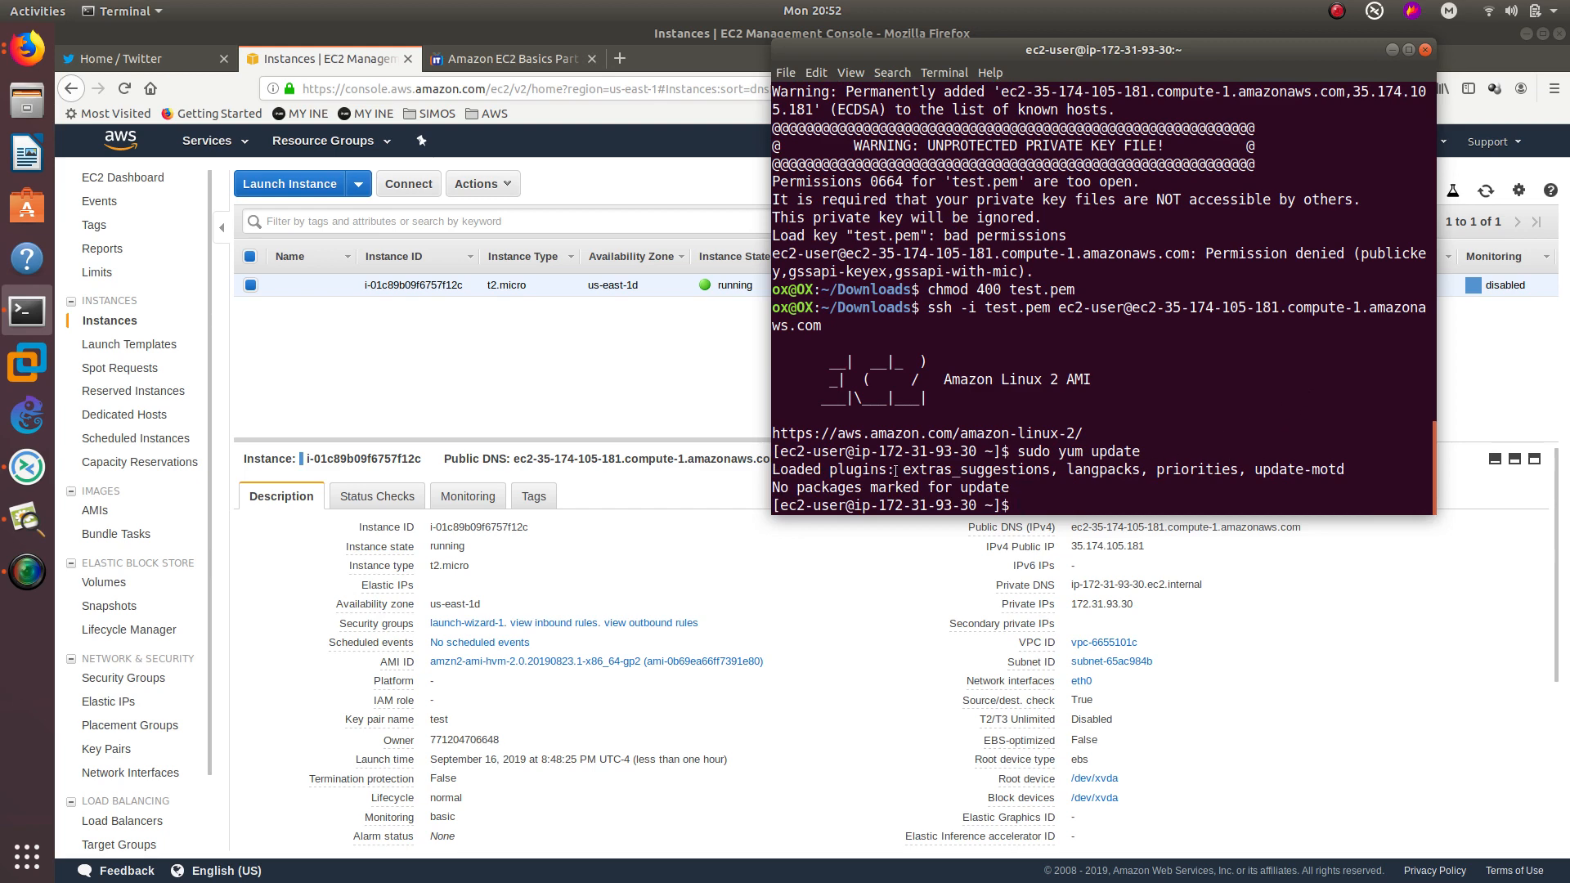
triple_click(873, 488)
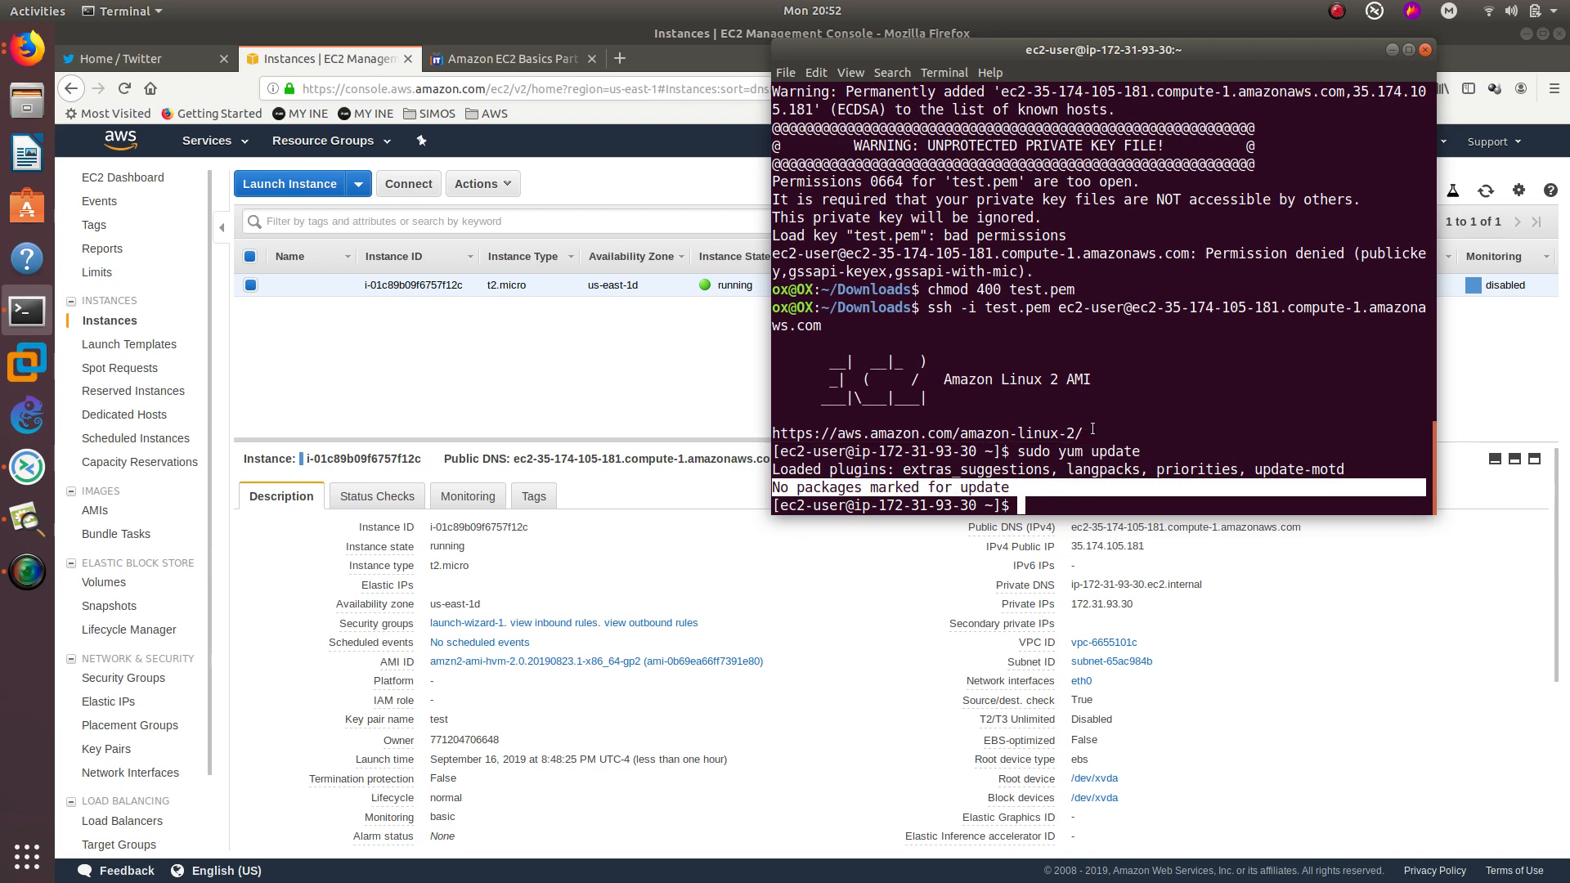
drag(982, 399, 774, 357)
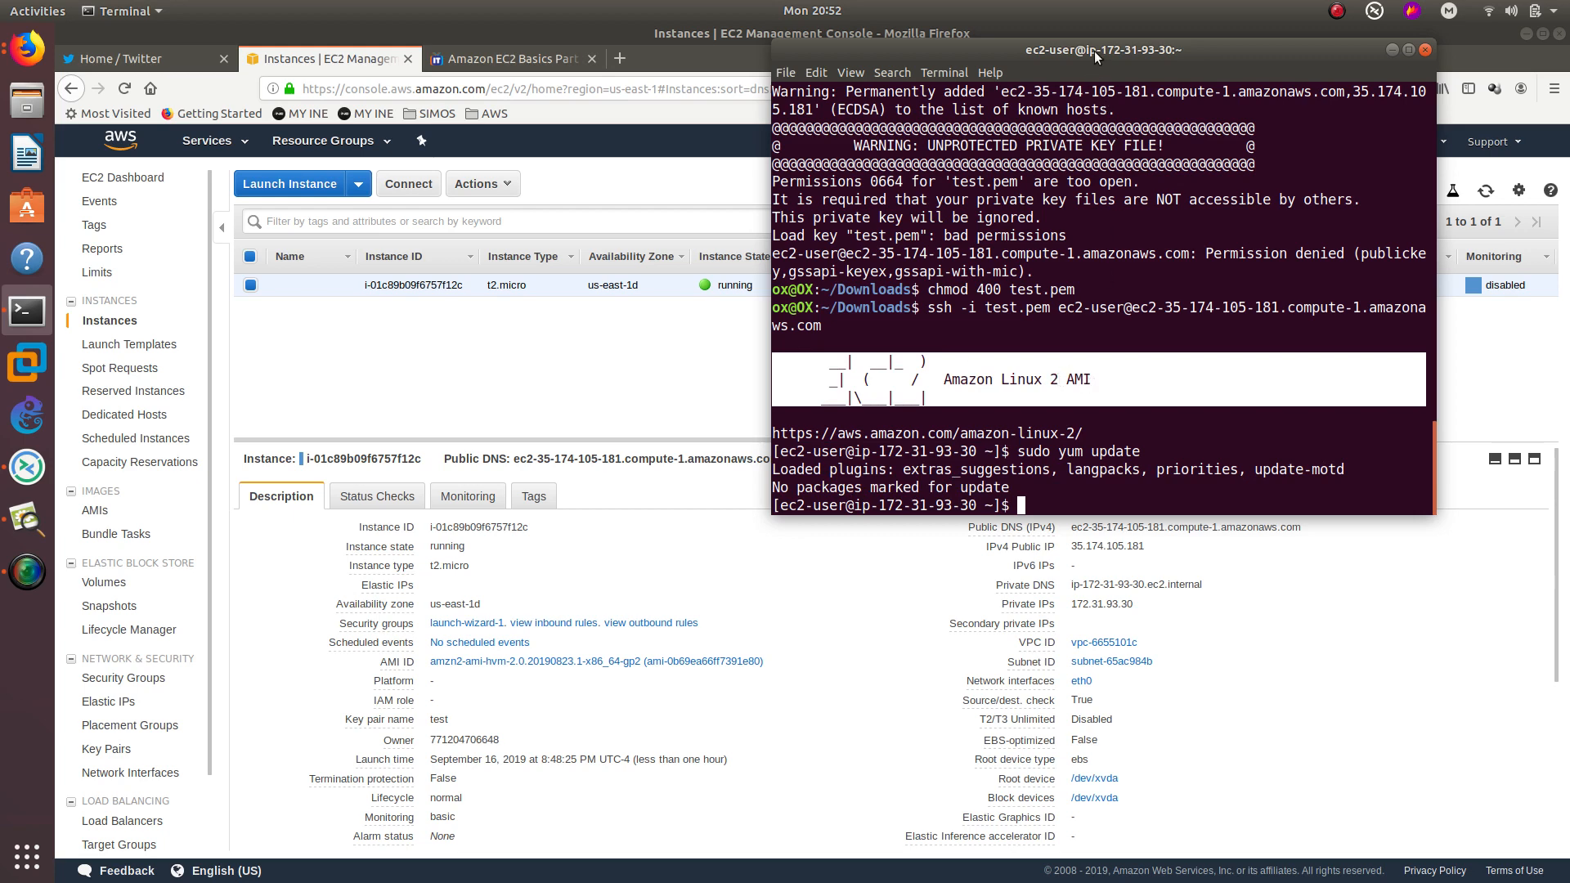
- Switch back to the EC2 console in Firefox and highlight the instance's IPv4 public IP in its description
drag(1094, 51, 1143, 86)
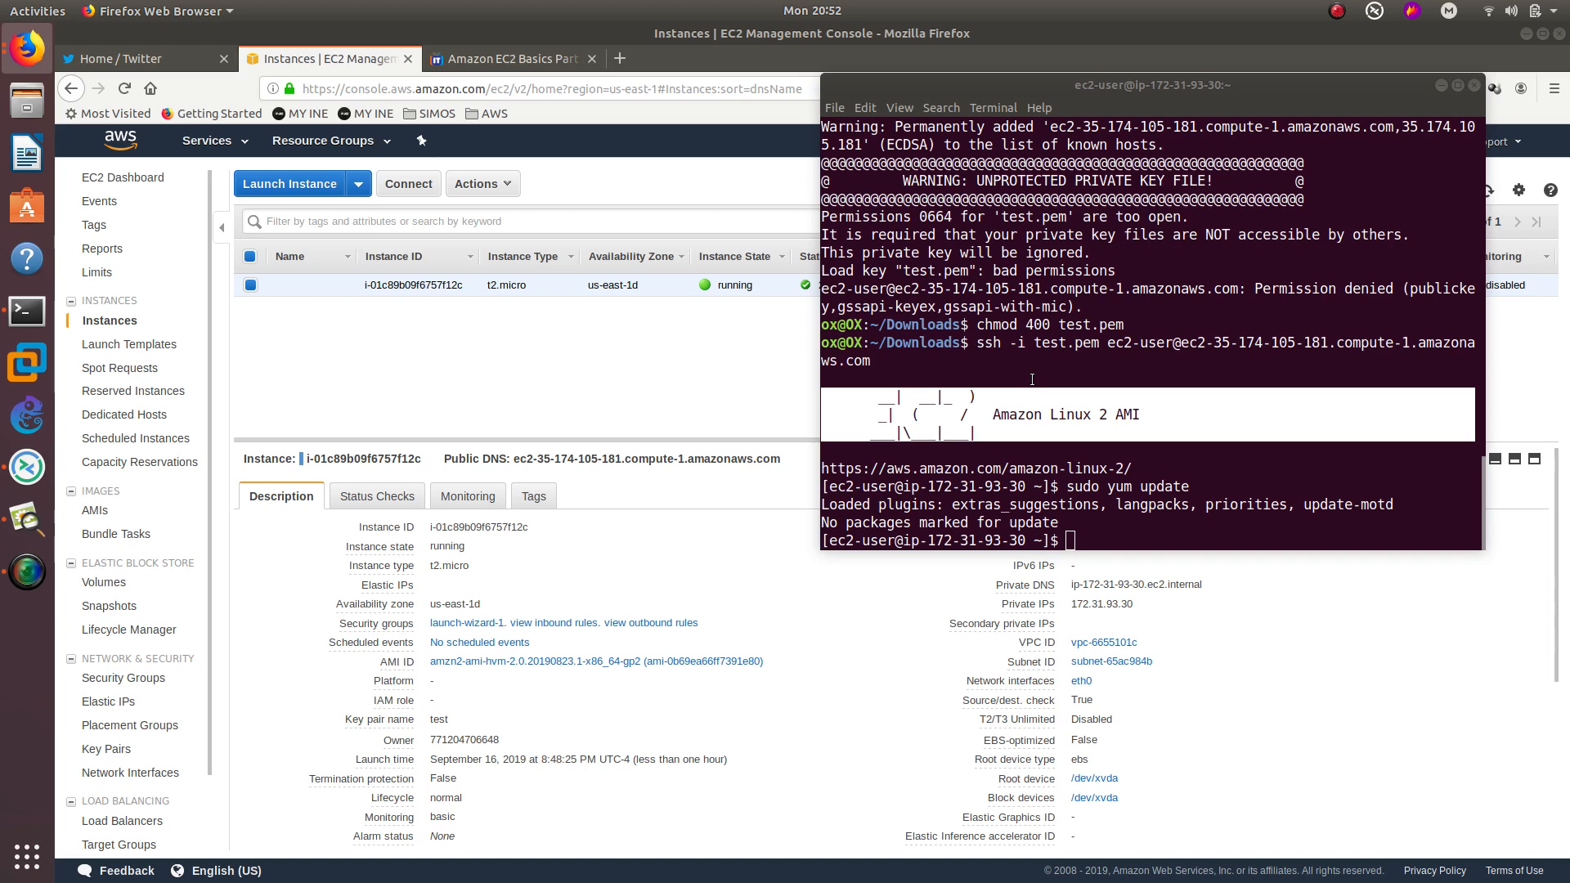
click(668, 399)
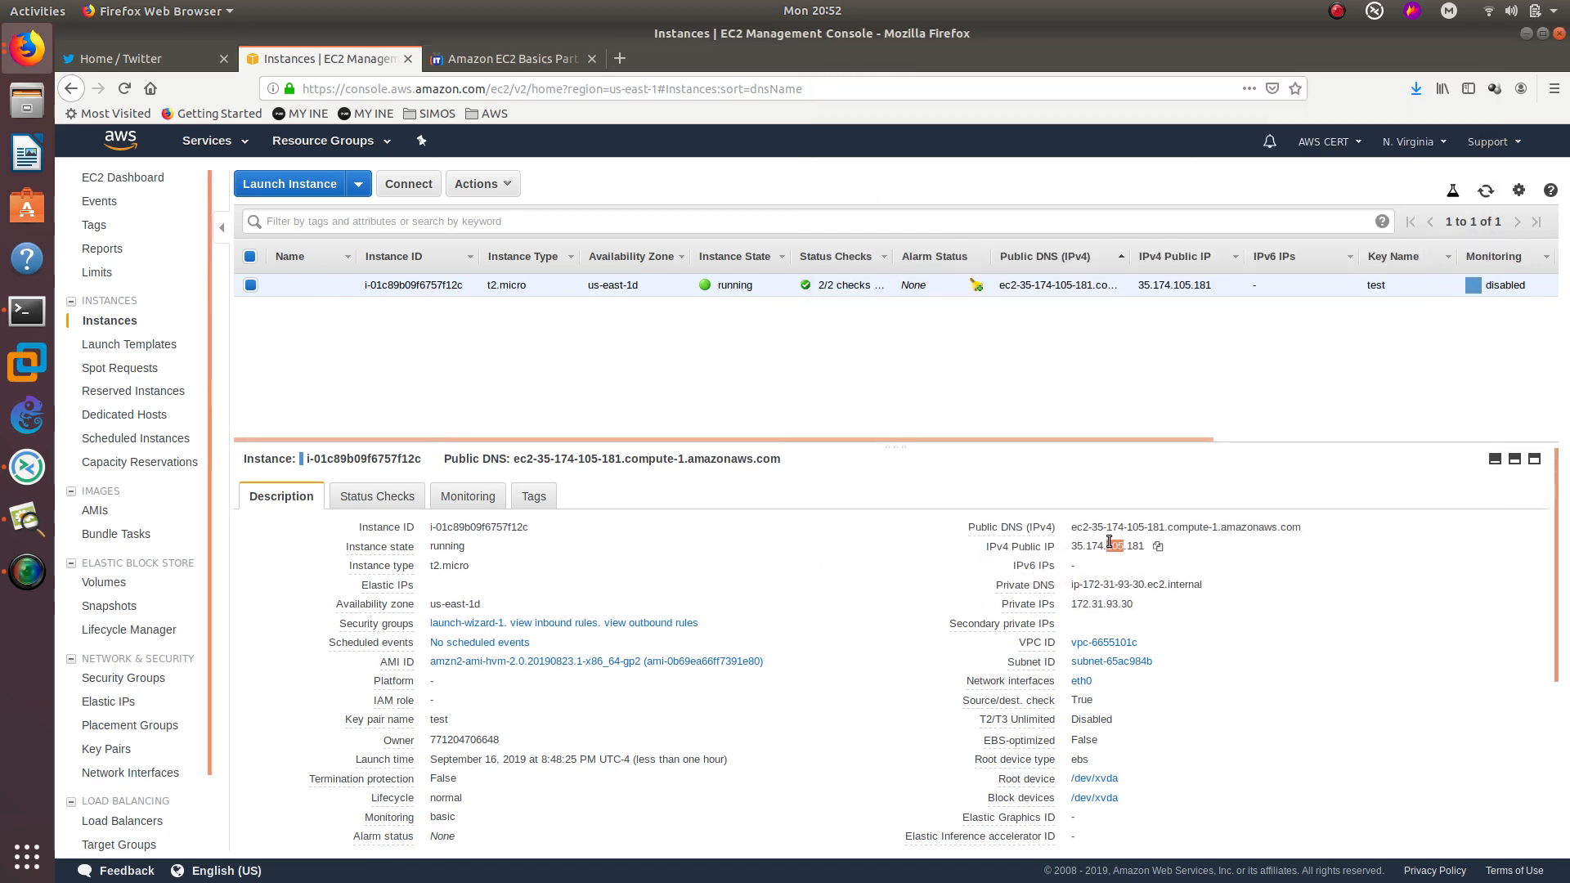
triple_click(1109, 544)
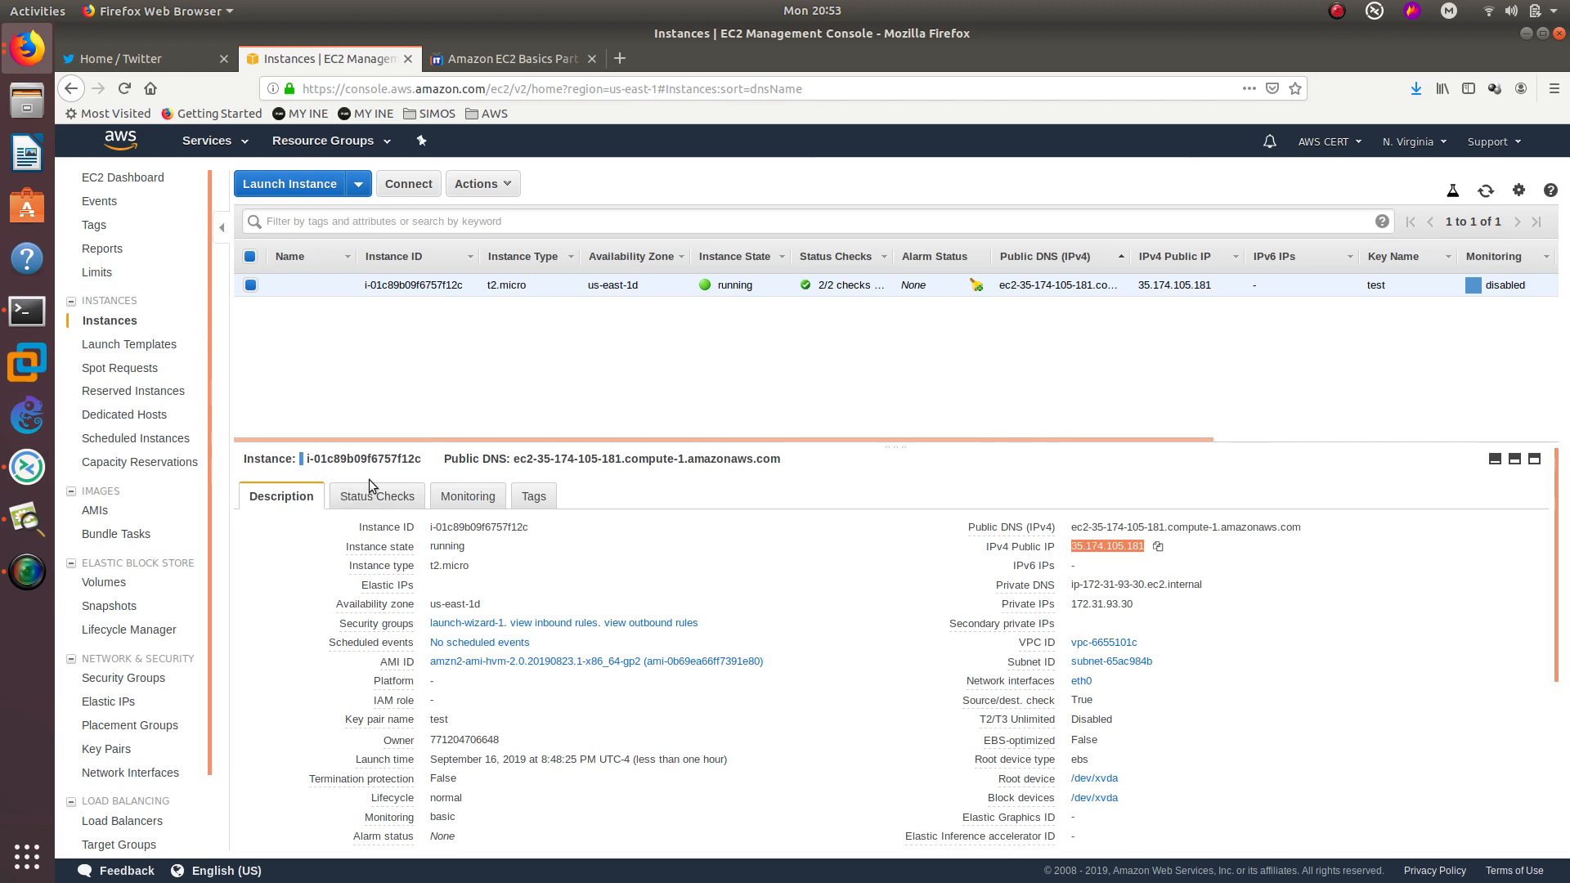
- Allocate a new Elastic IP address from the Amazon pool and return to the Elastic IPs list
scroll(177, 501, down, 2)
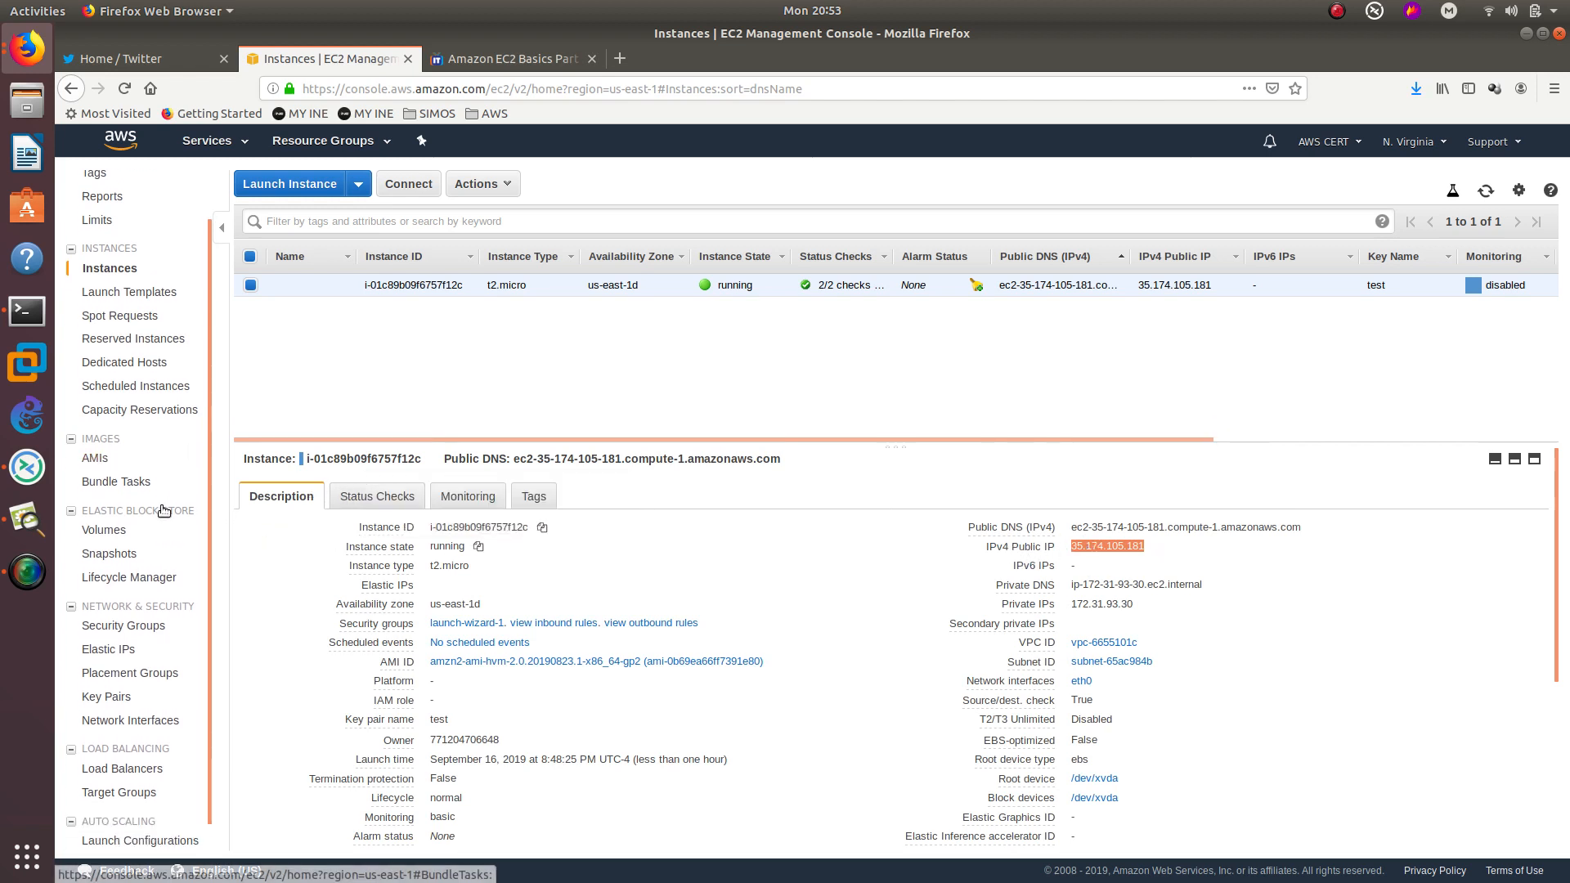
click(144, 626)
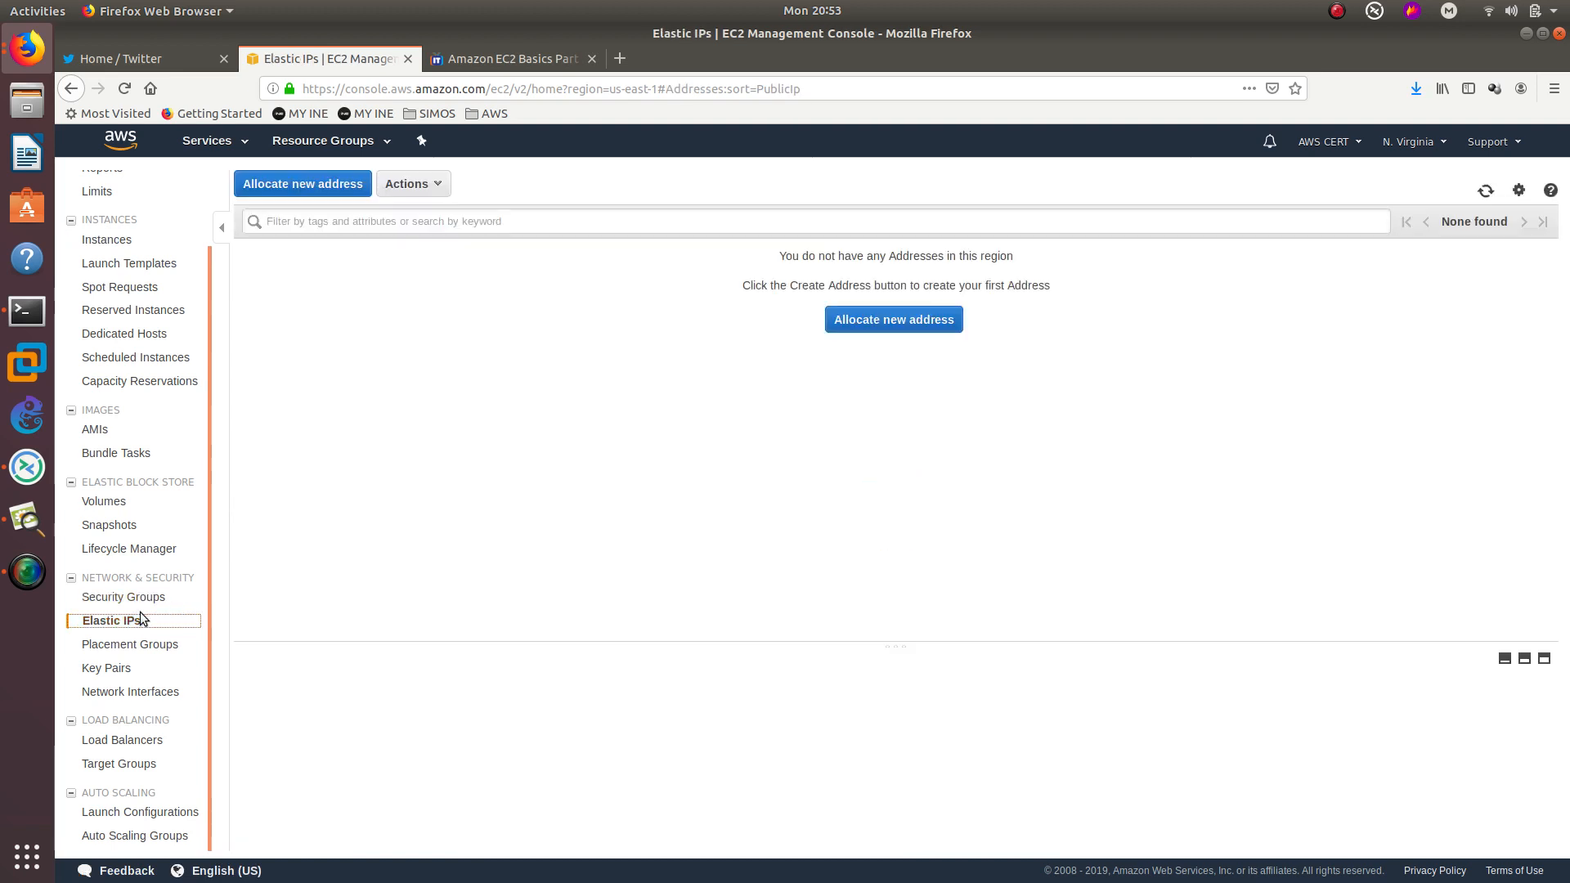
click(894, 320)
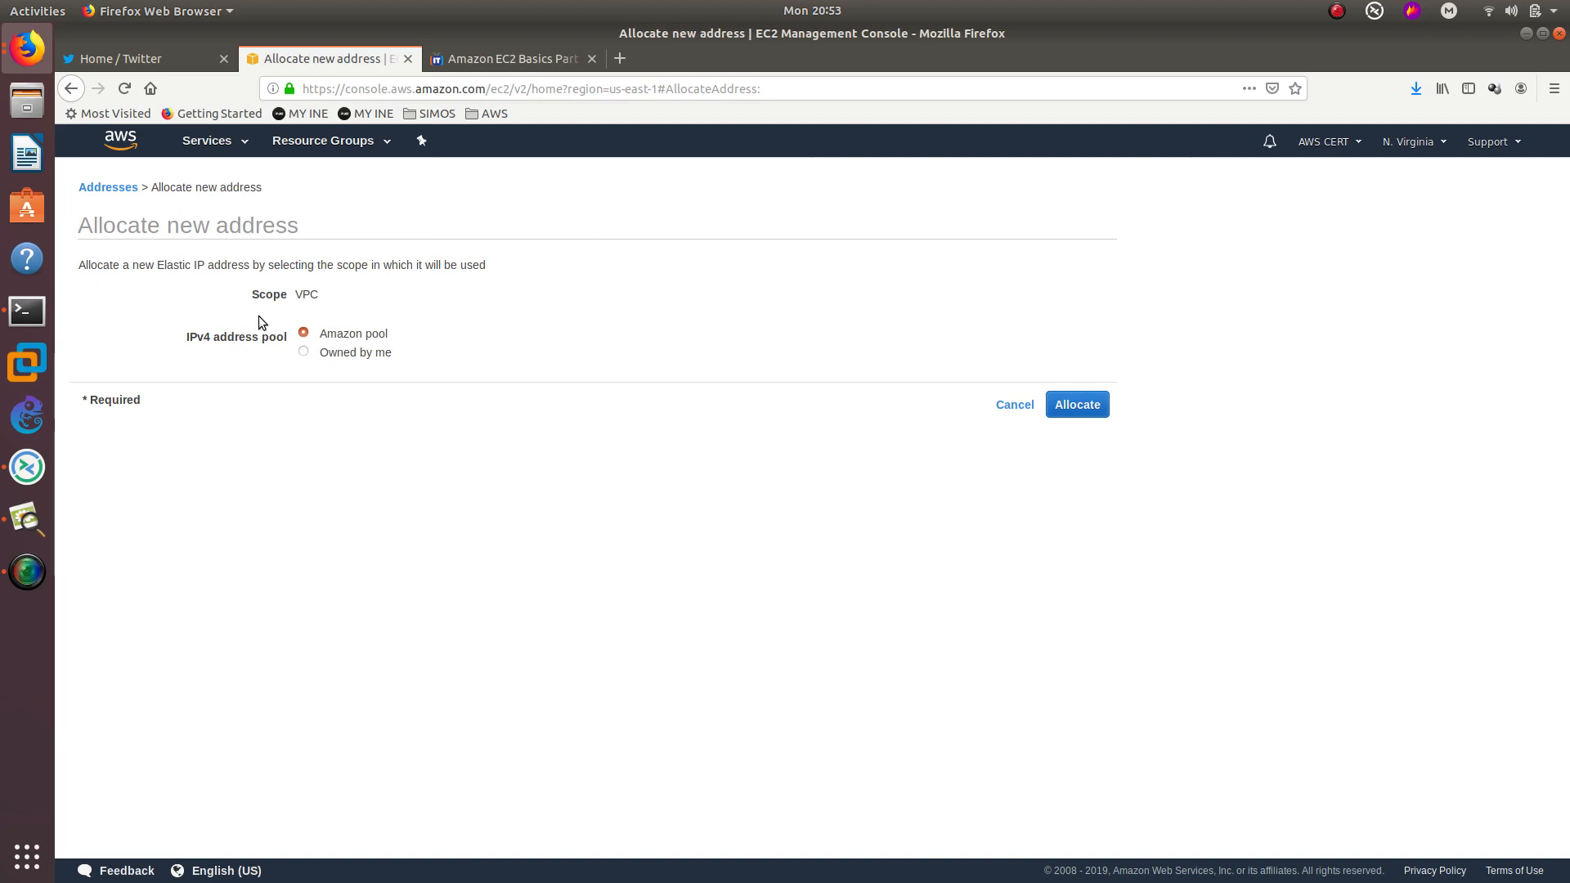
click(1093, 413)
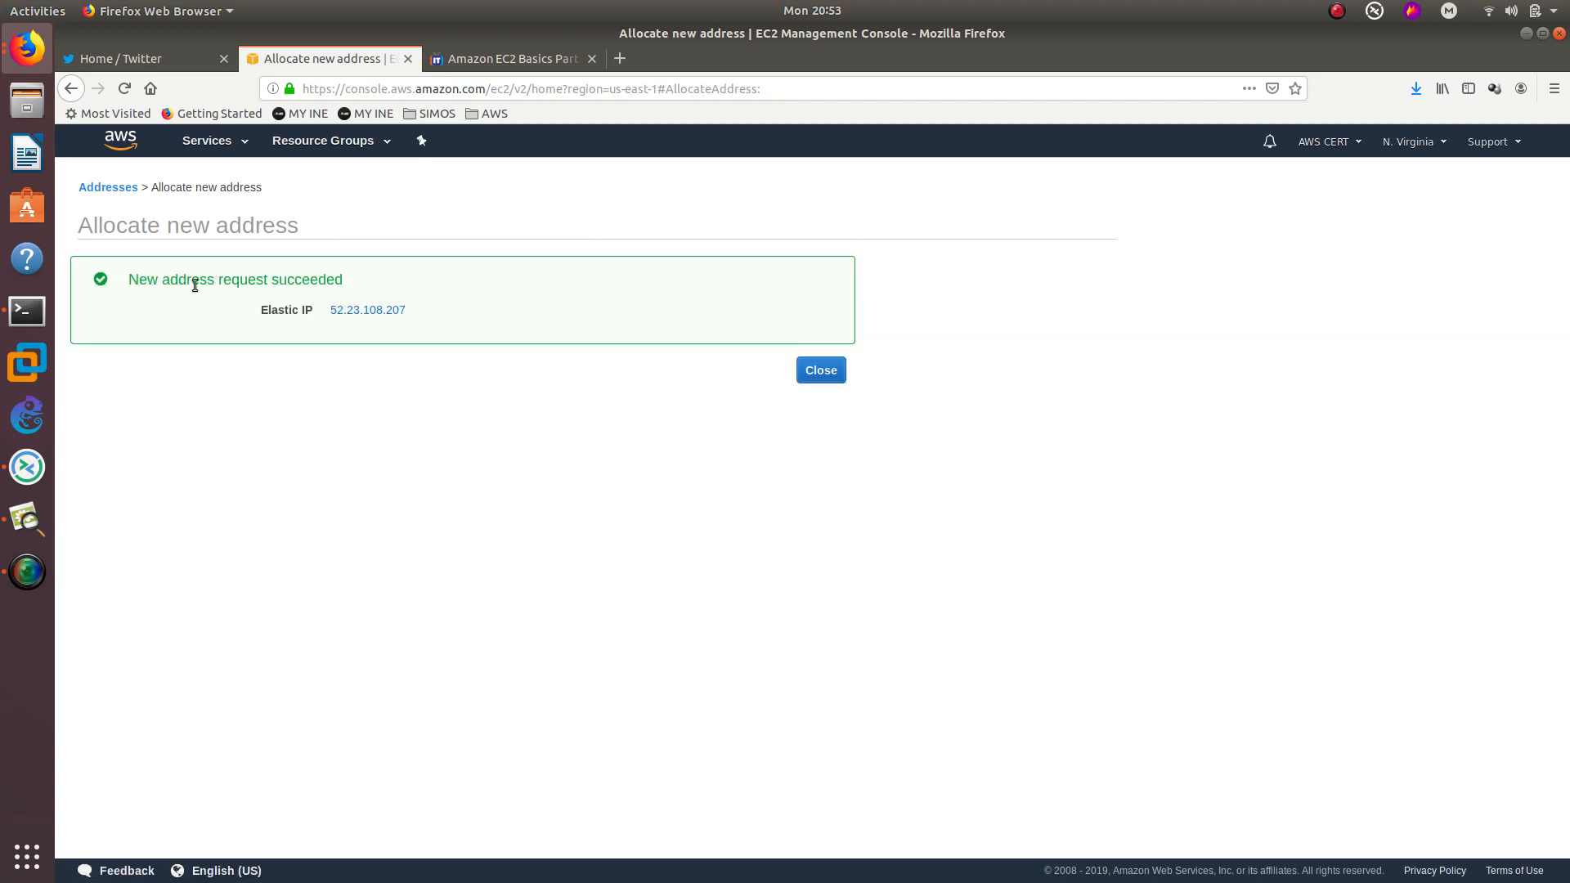
click(830, 377)
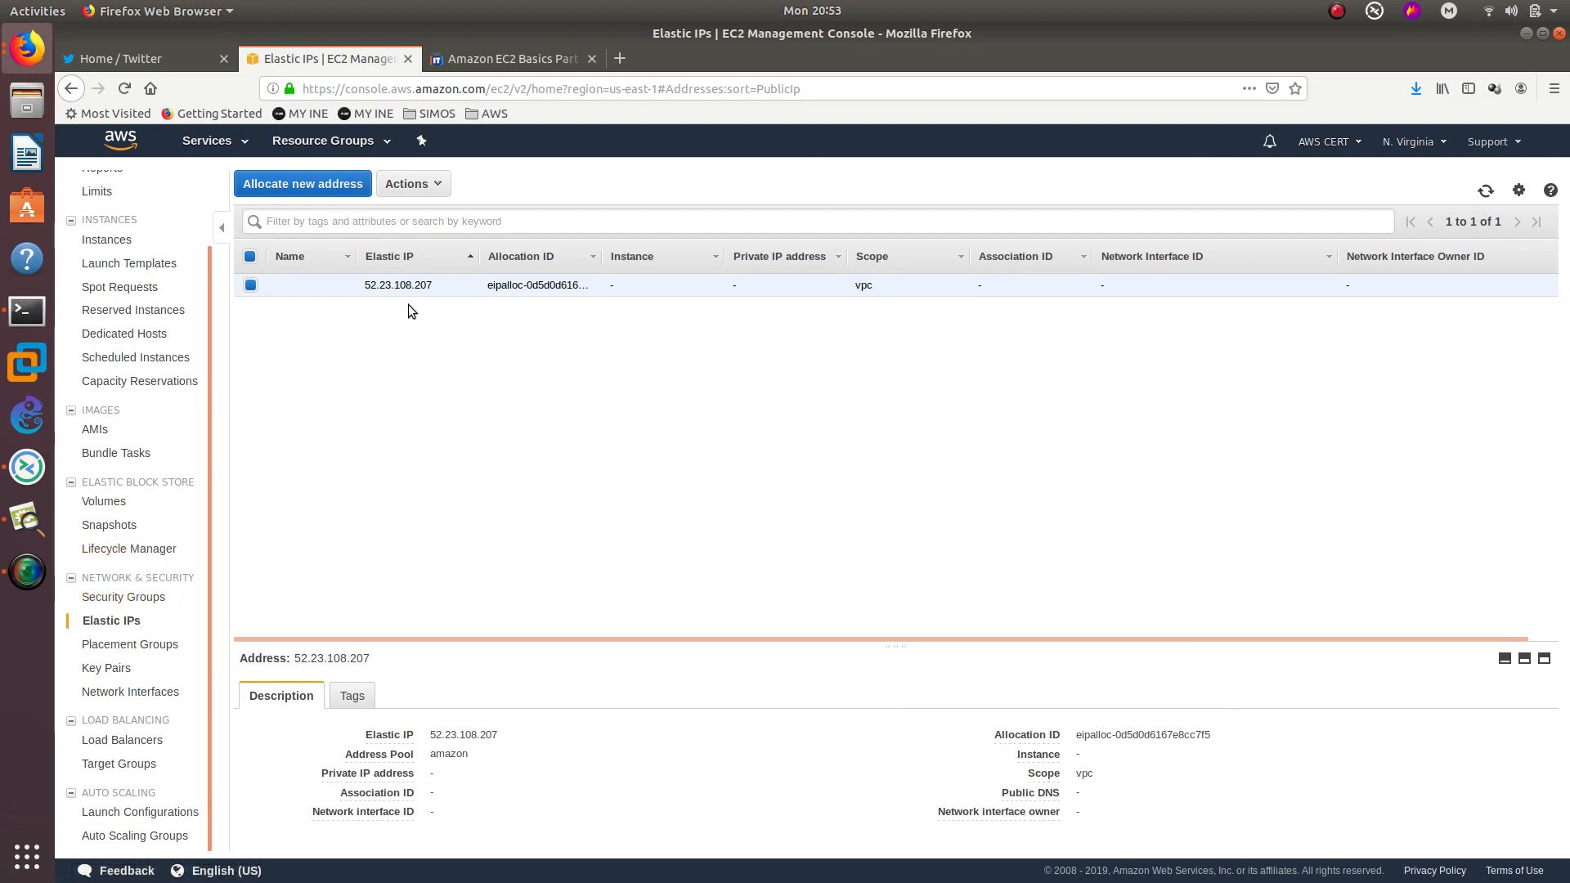
- Associate the new Elastic IP address with the running EC2 instance and close the association confirmation
right_click(465, 285)
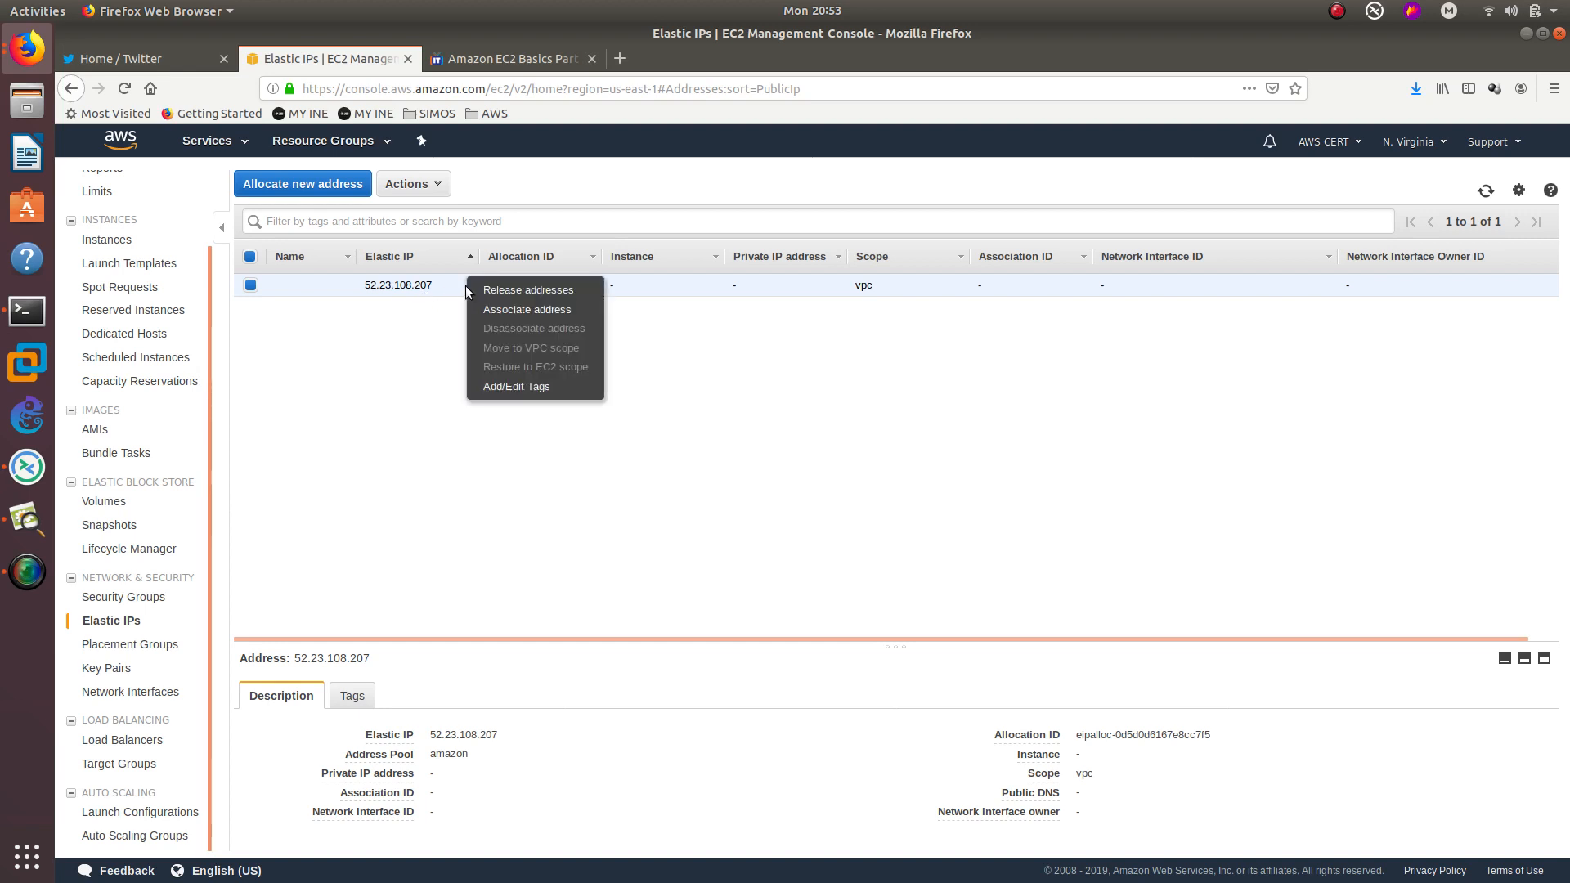
click(525, 311)
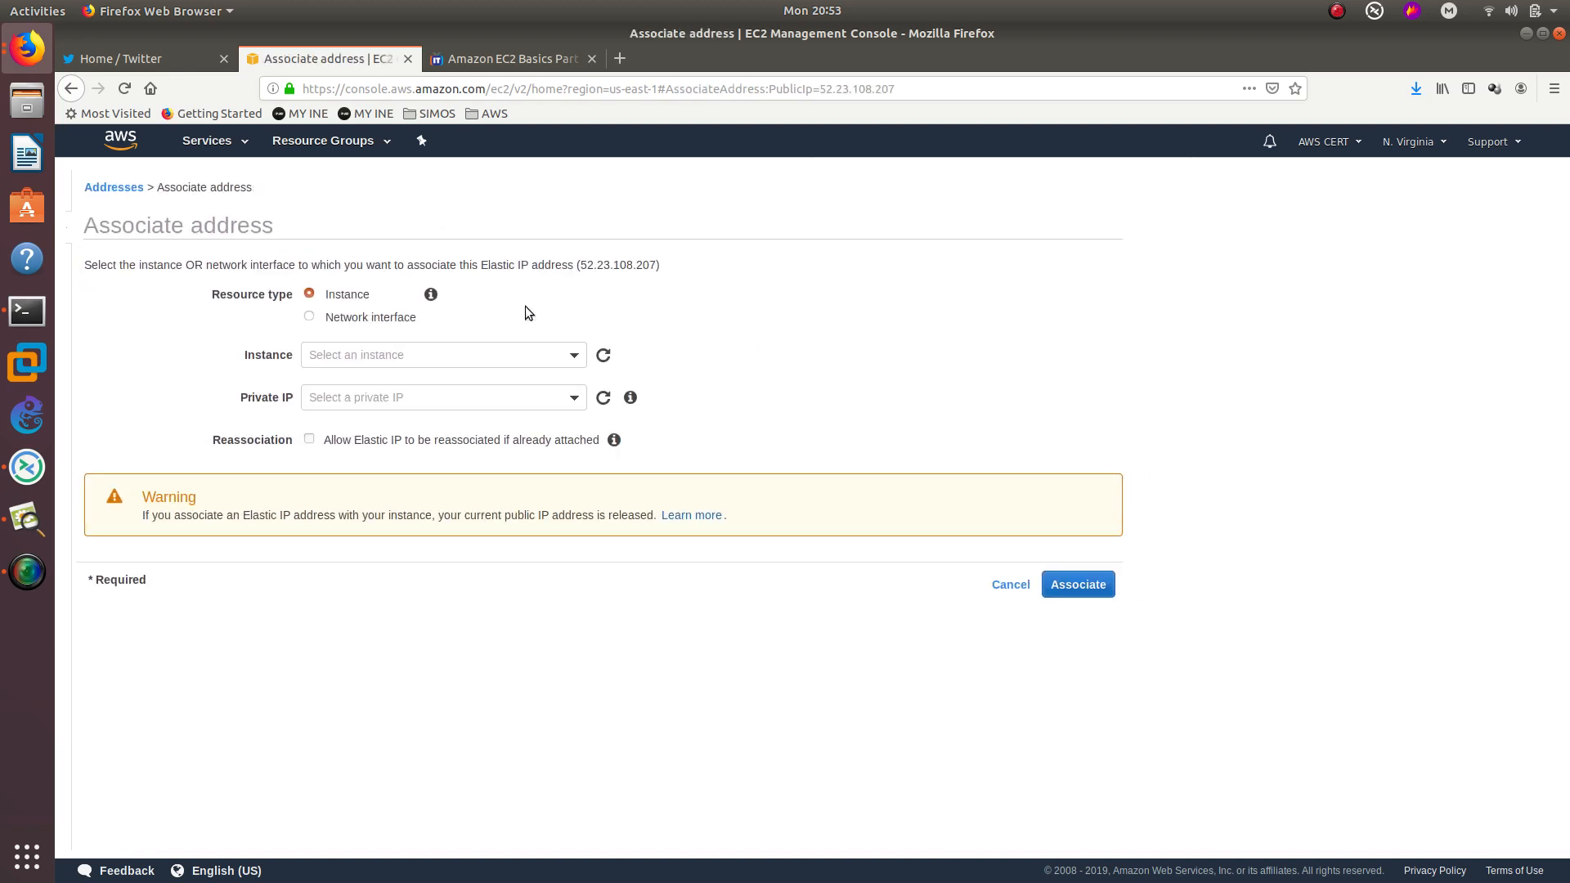
click(567, 358)
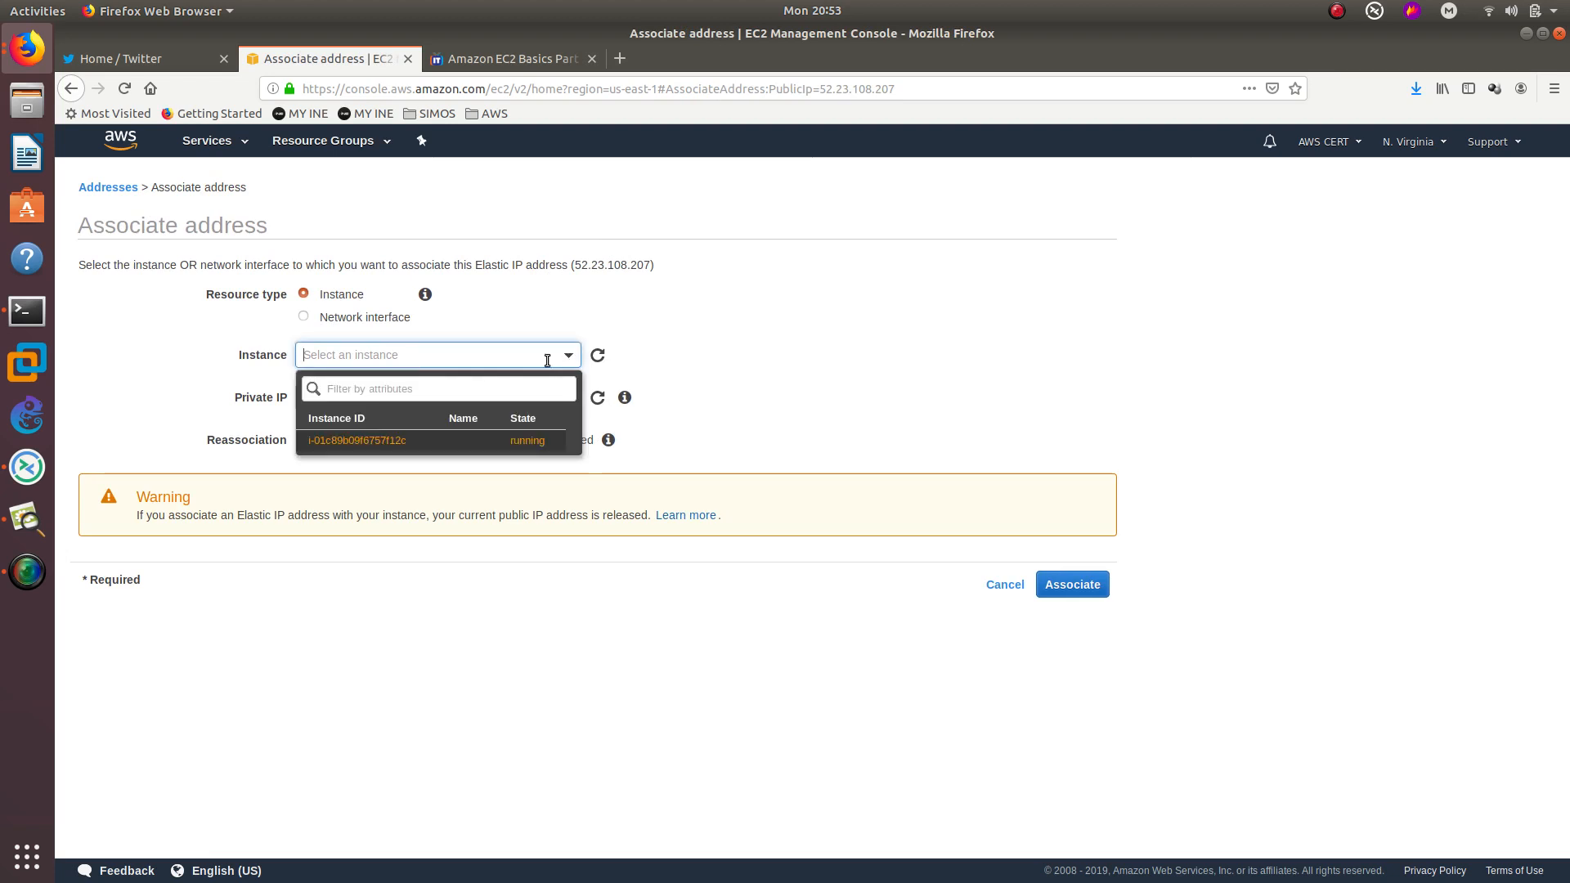
click(428, 447)
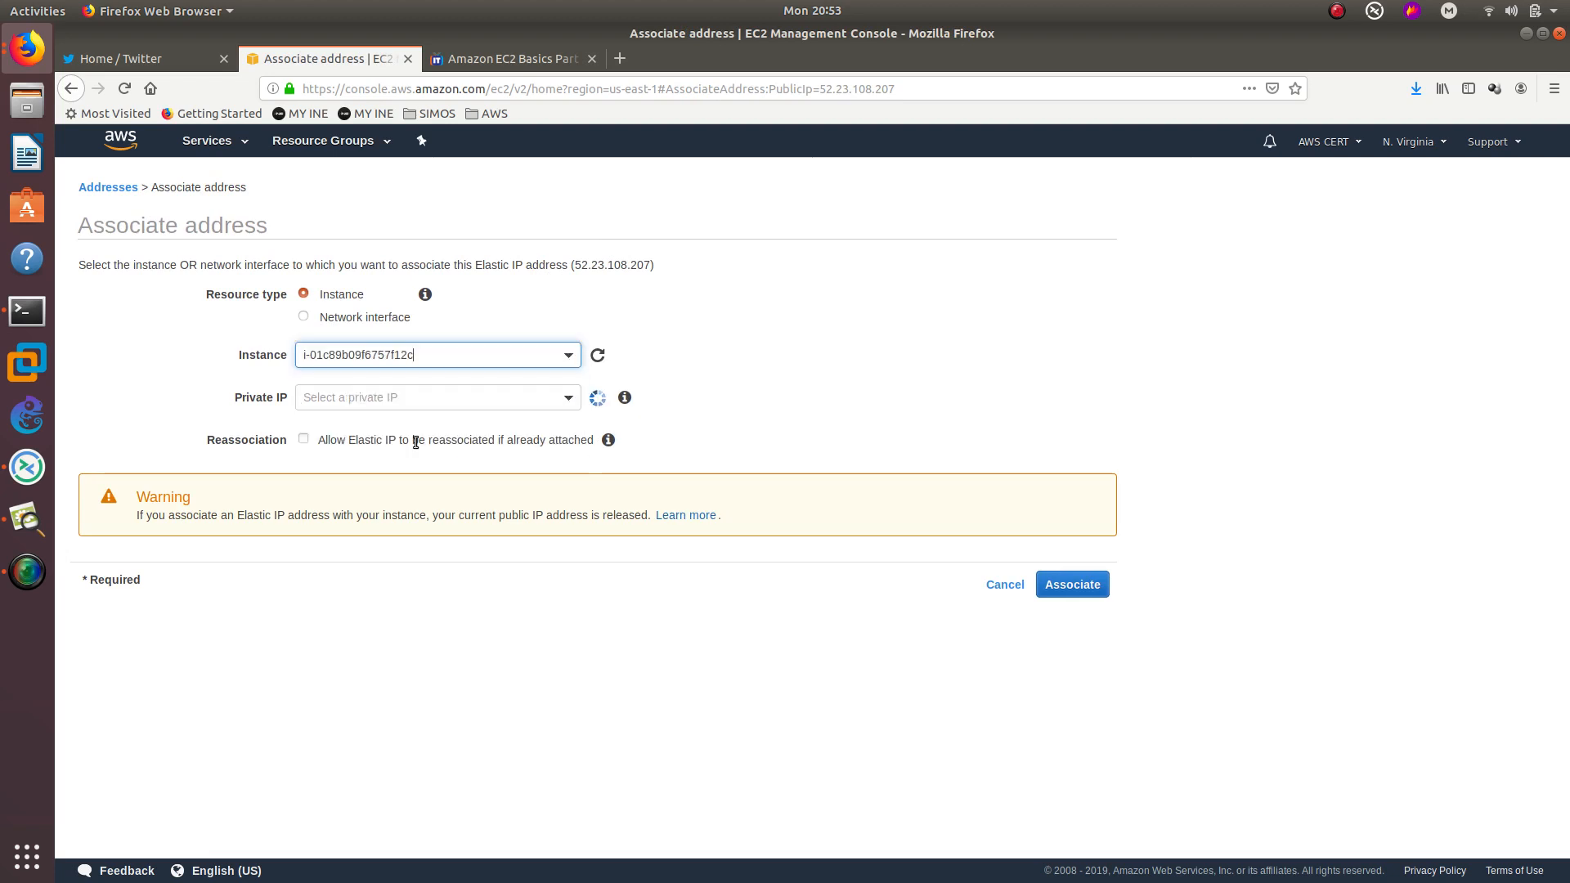
click(1092, 587)
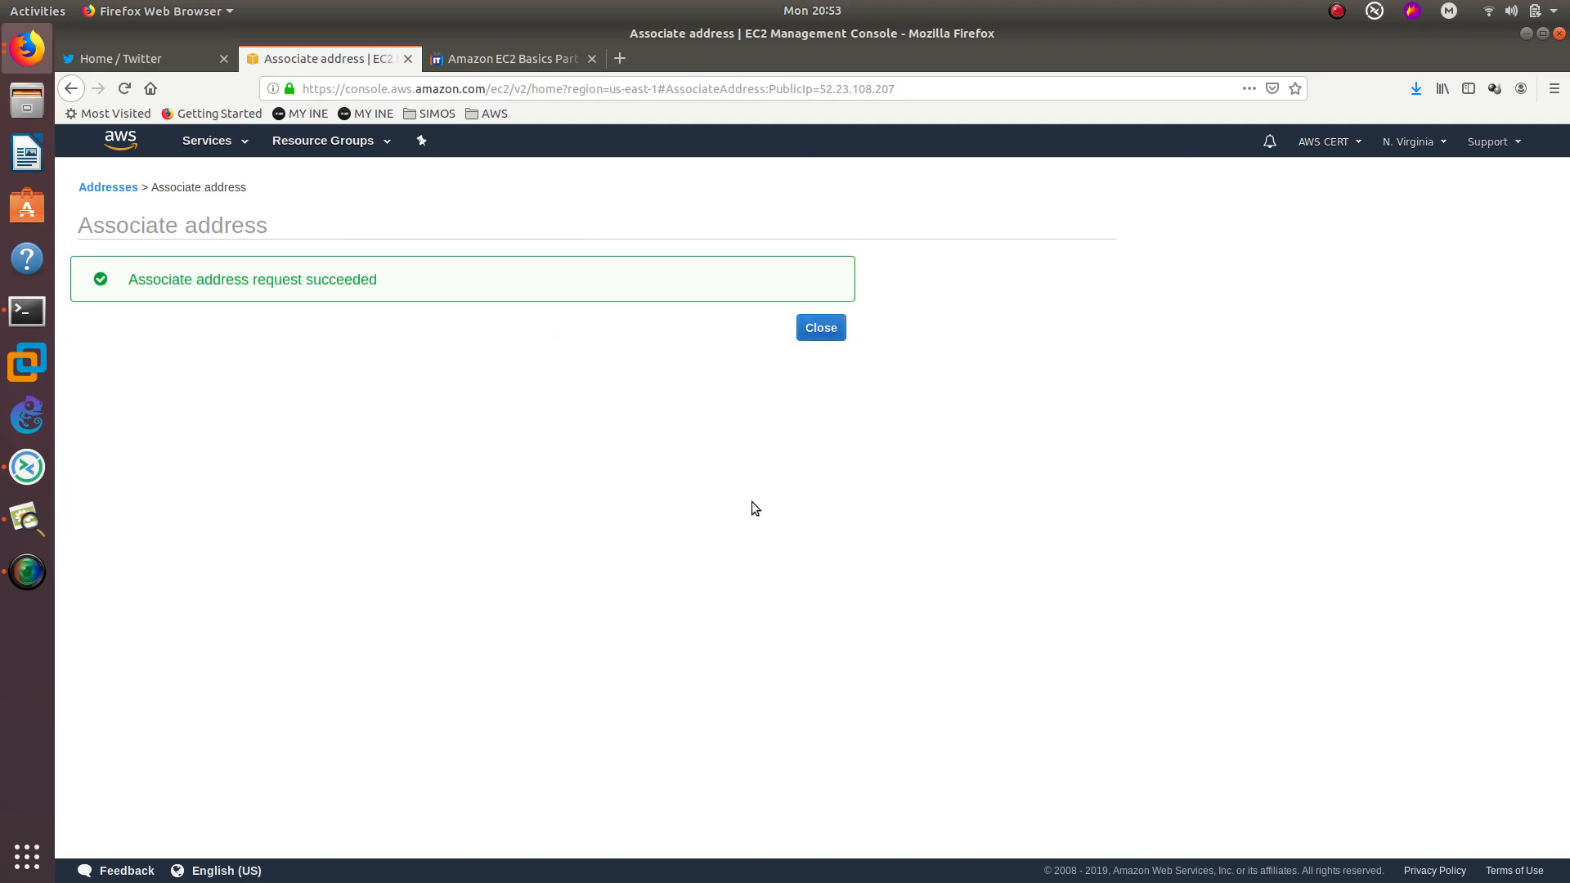
click(821, 334)
- Return to the Instances list, and close the Terminal window holding the old SSH session
scroll(155, 378, up, 2)
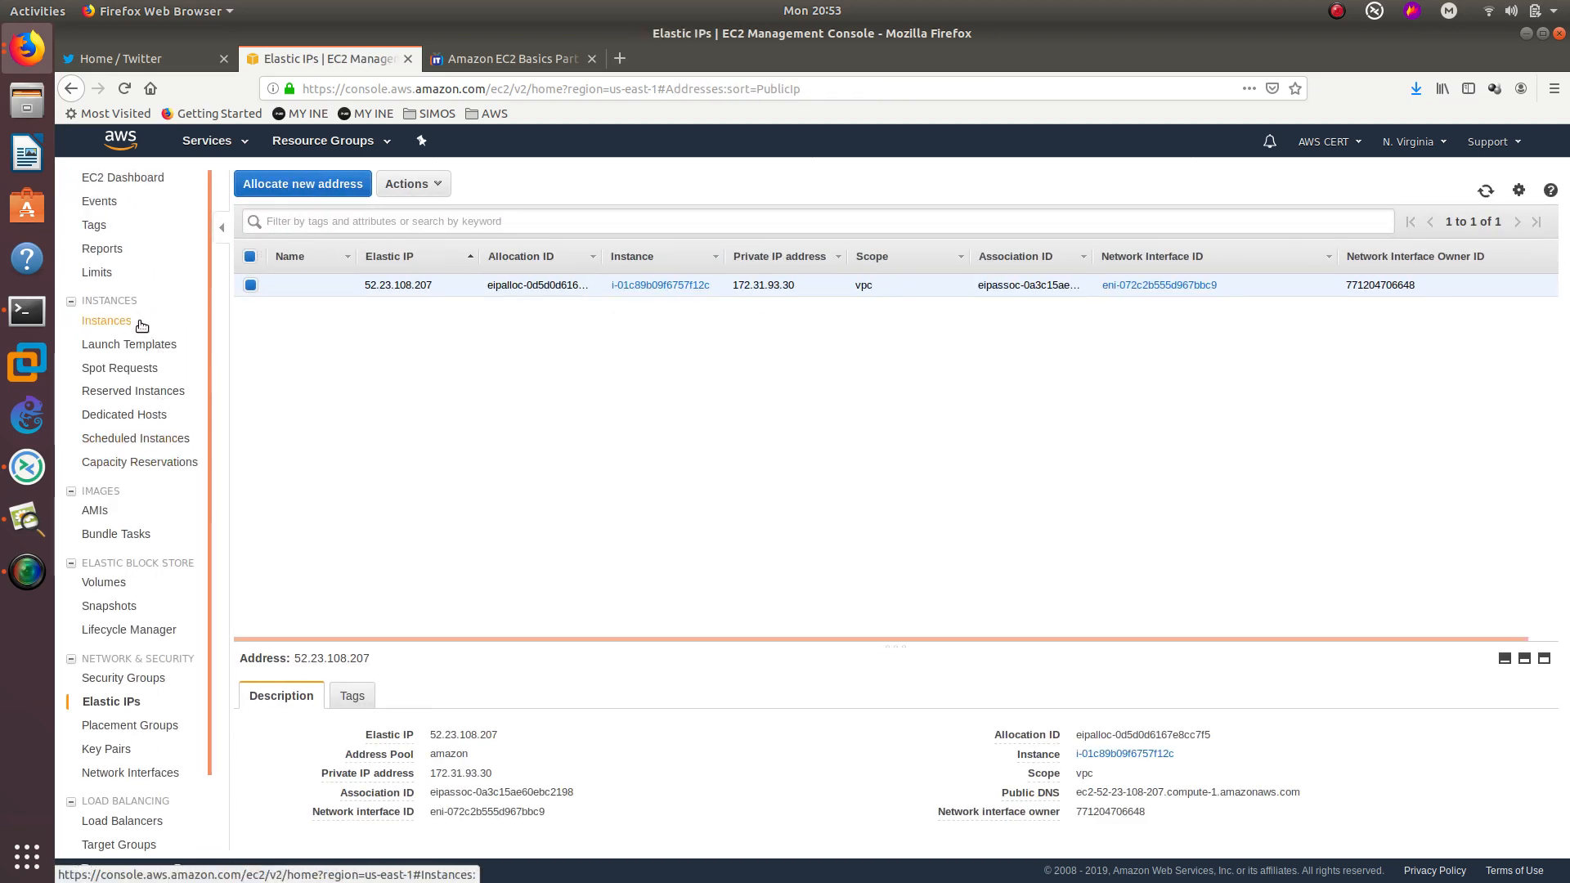
click(147, 320)
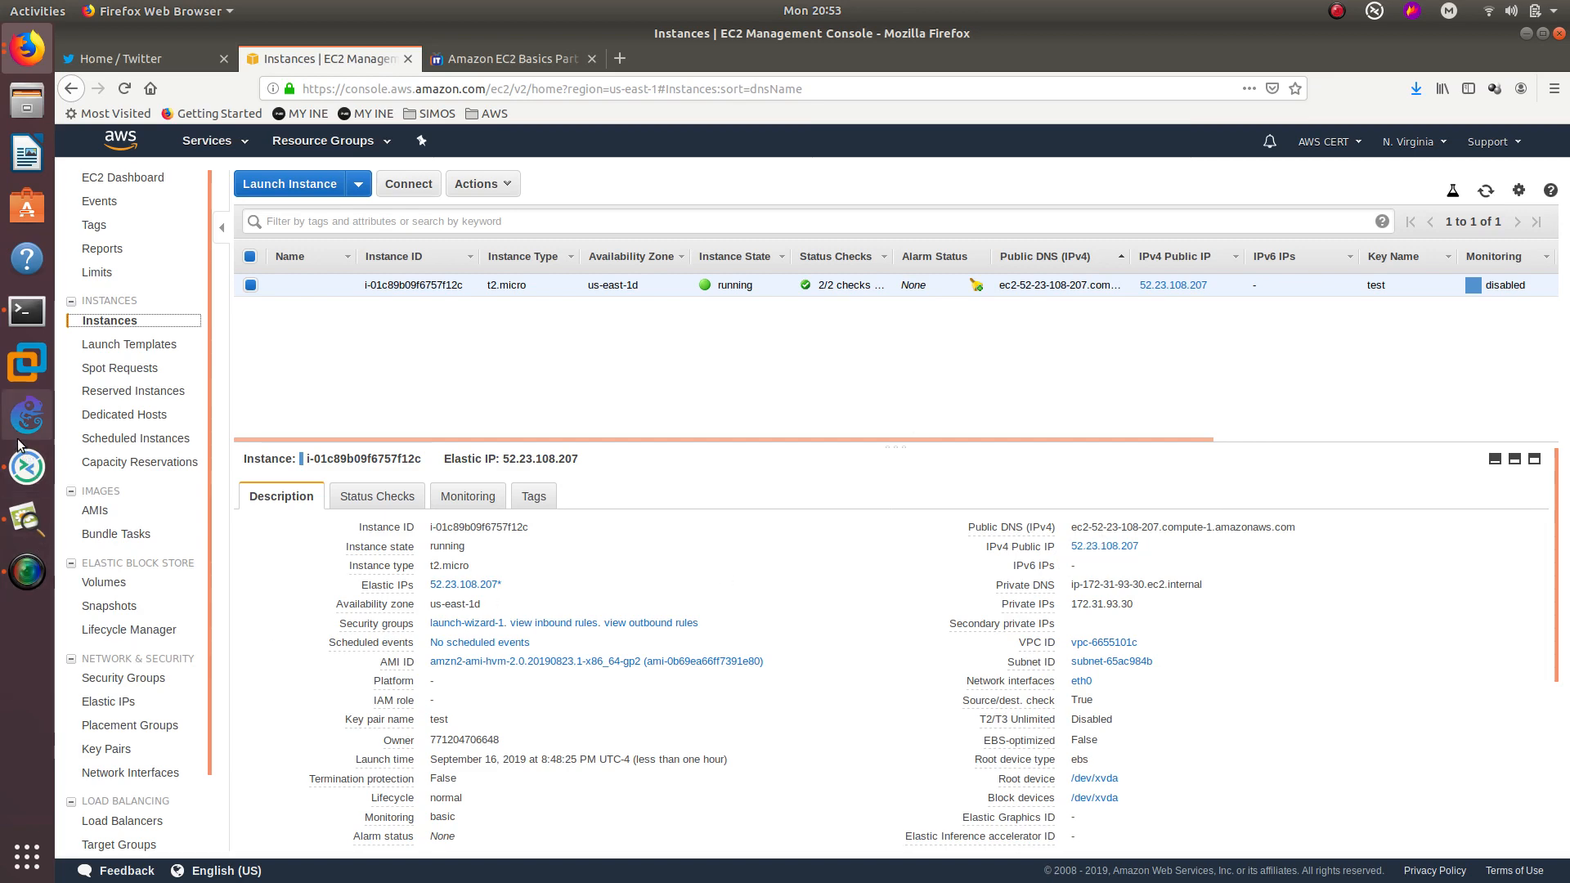
click(27, 310)
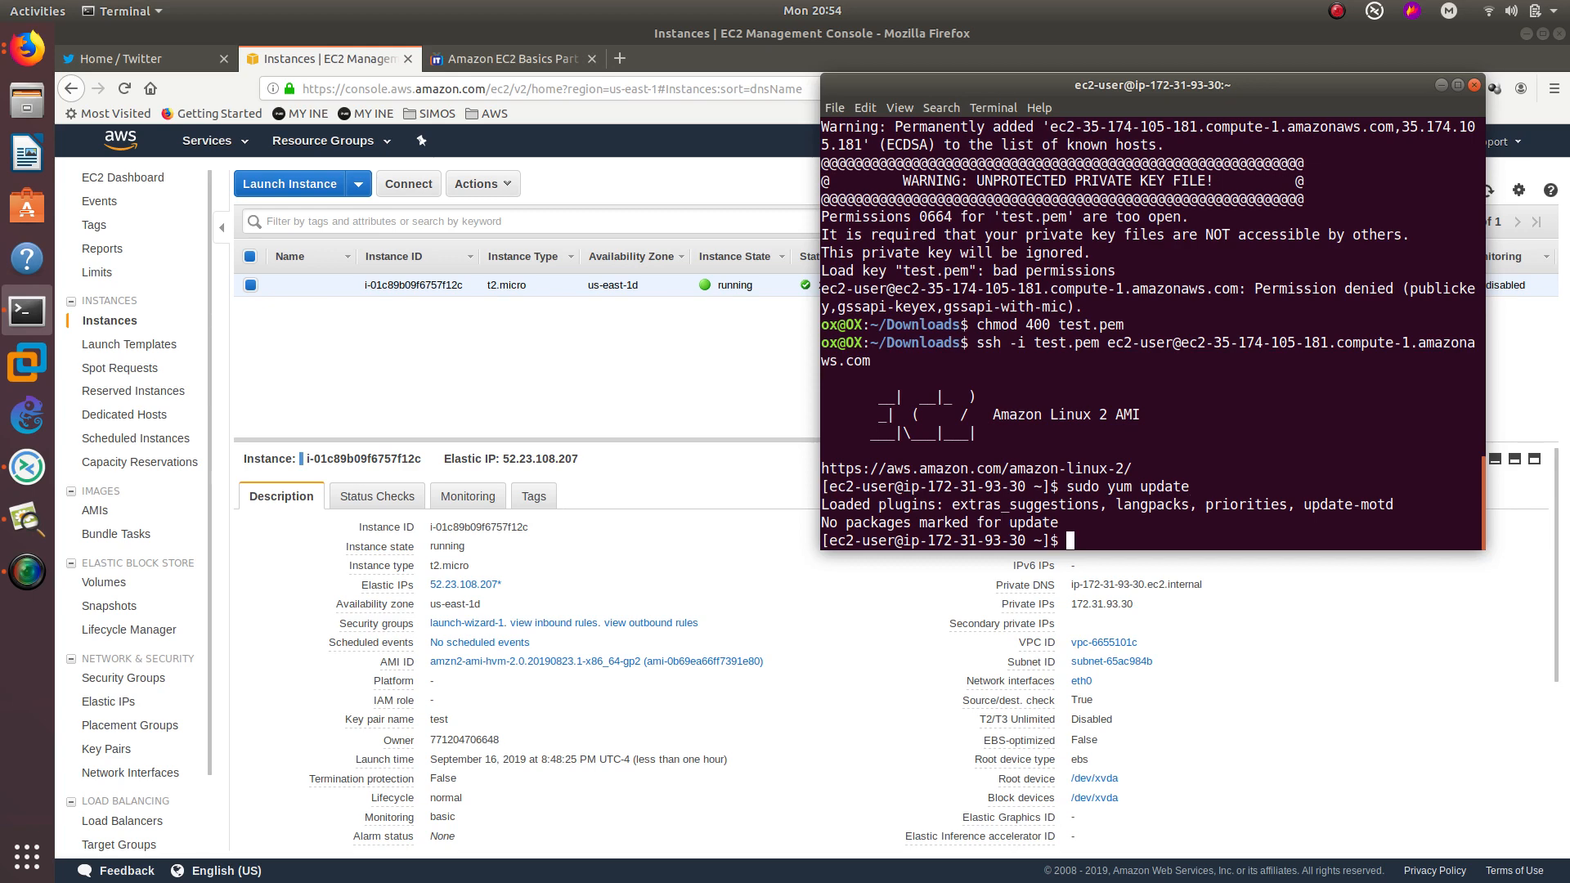
click(1474, 86)
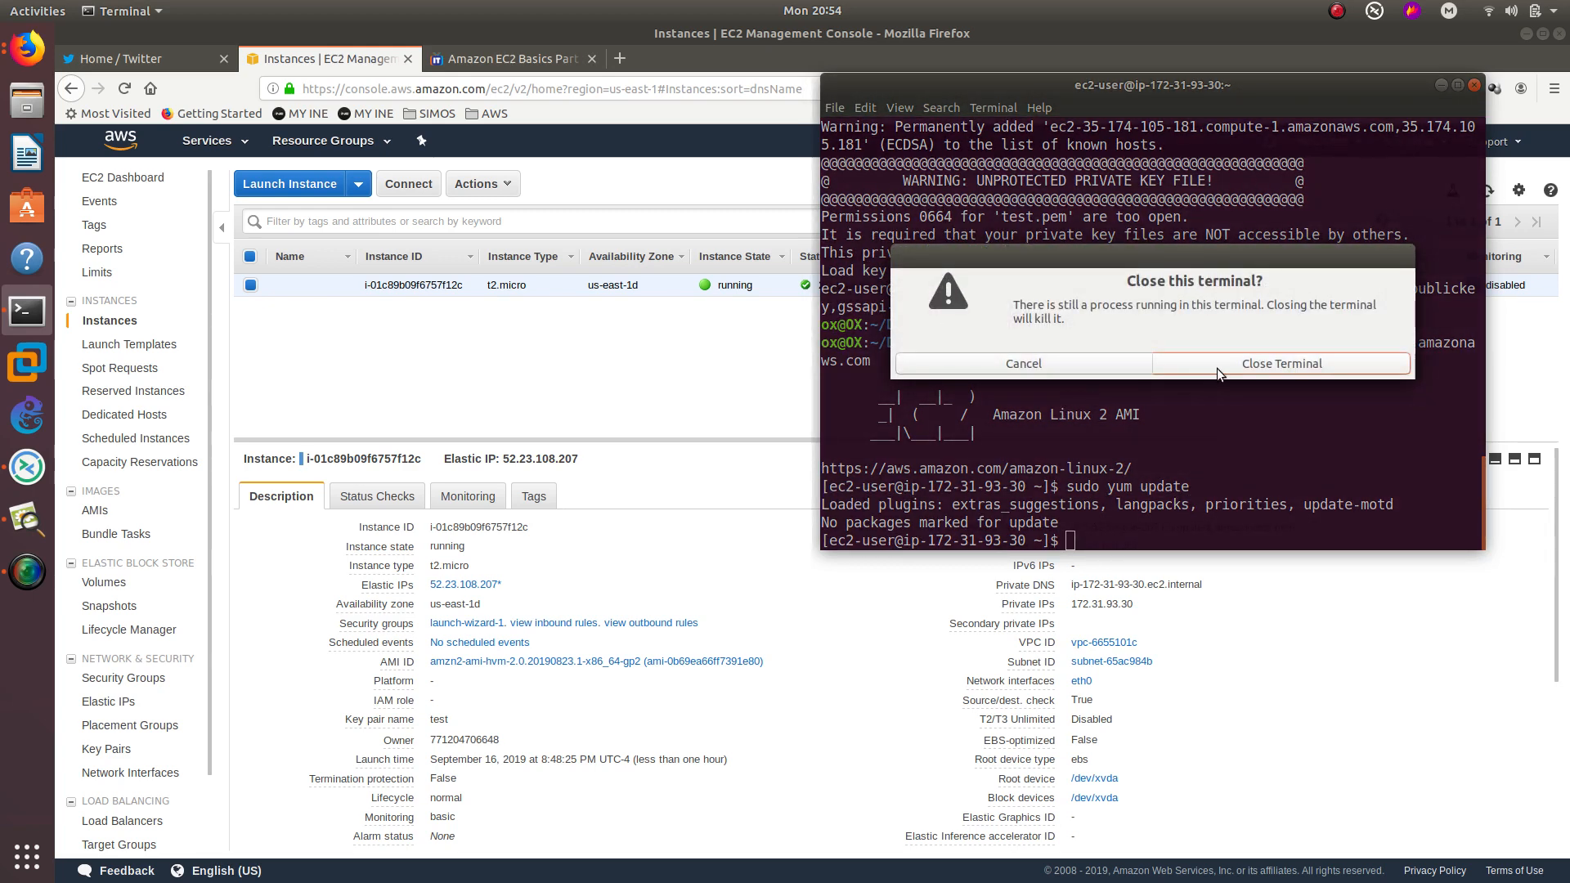
click(1308, 360)
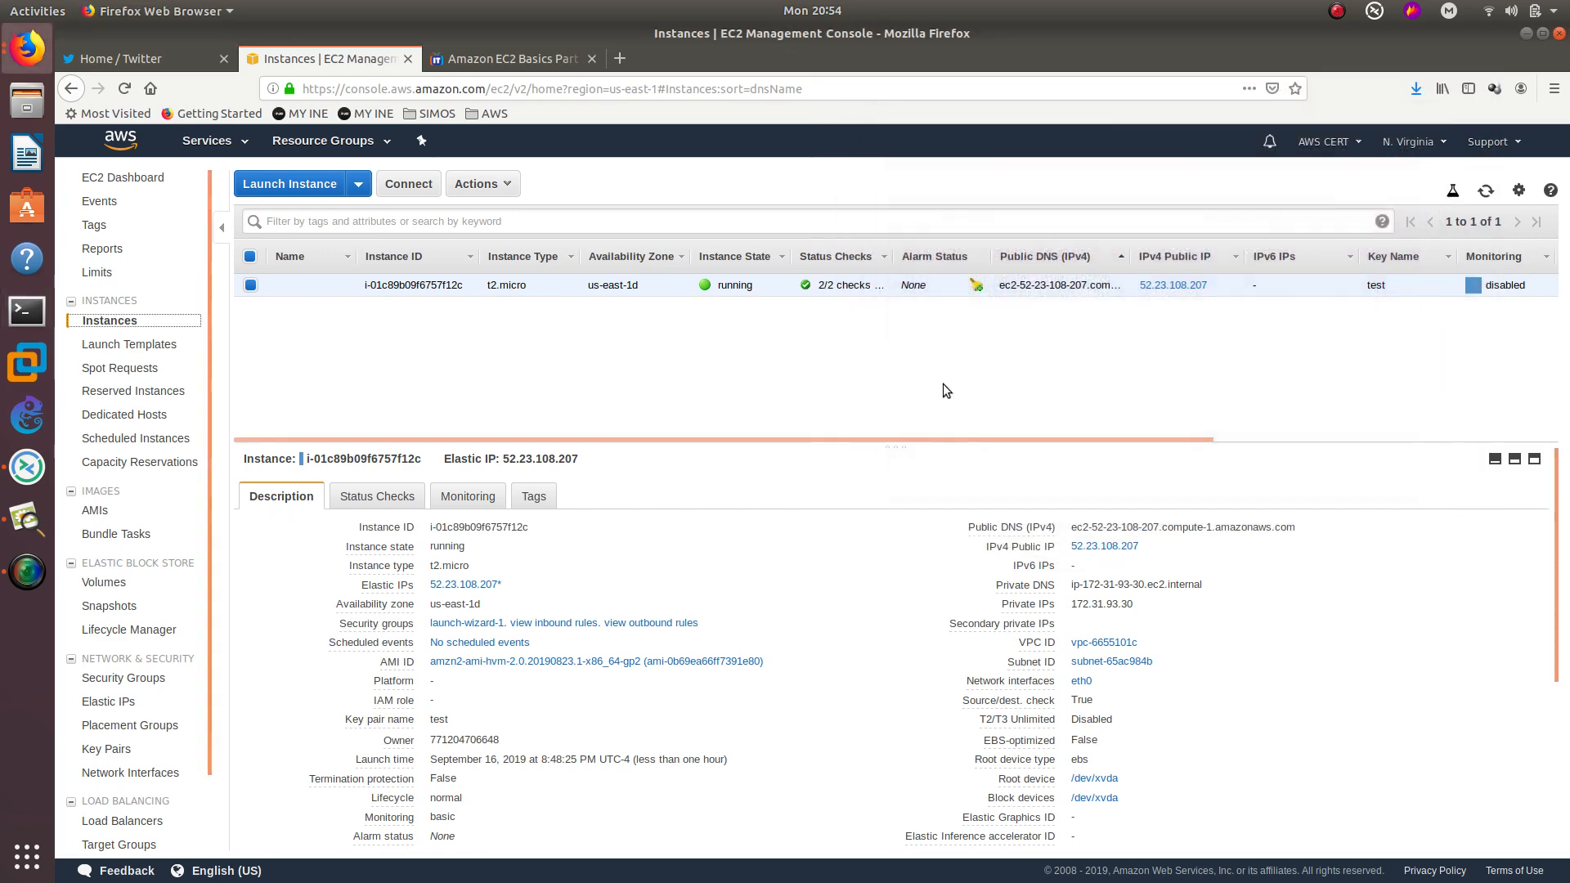
- Open the instance's connection instructions and highlight the user, hostname and Elastic IP portion of the example SSH command
click(481, 184)
mouse_move(523, 371)
click(353, 361)
click(417, 187)
triple_click(674, 634)
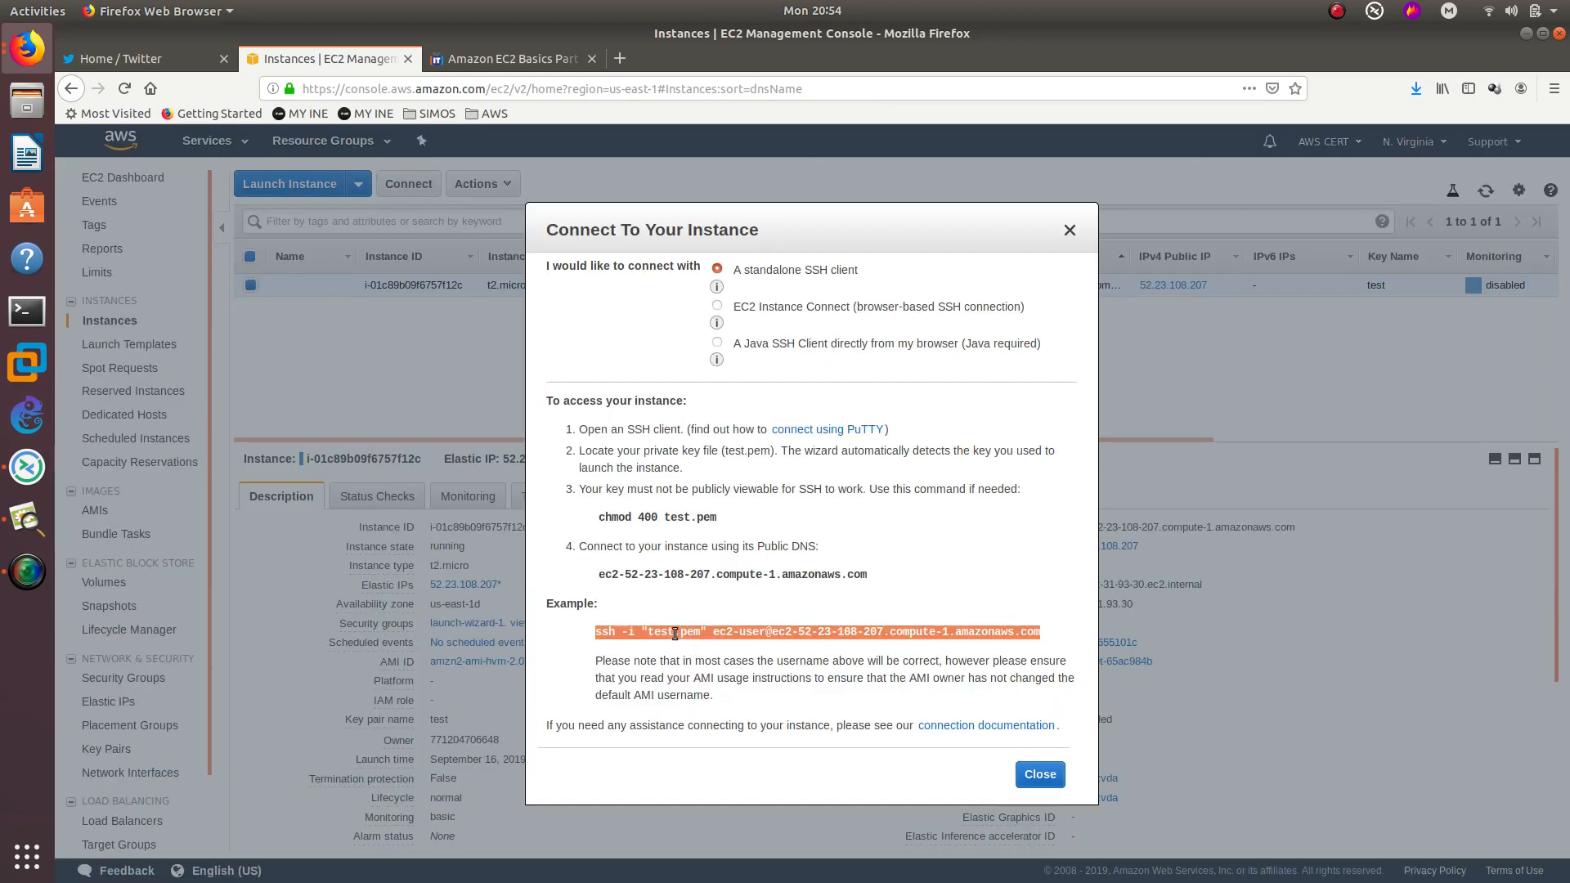
right_click(720, 625)
click(733, 634)
drag(714, 632, 1044, 633)
drag(797, 632, 884, 631)
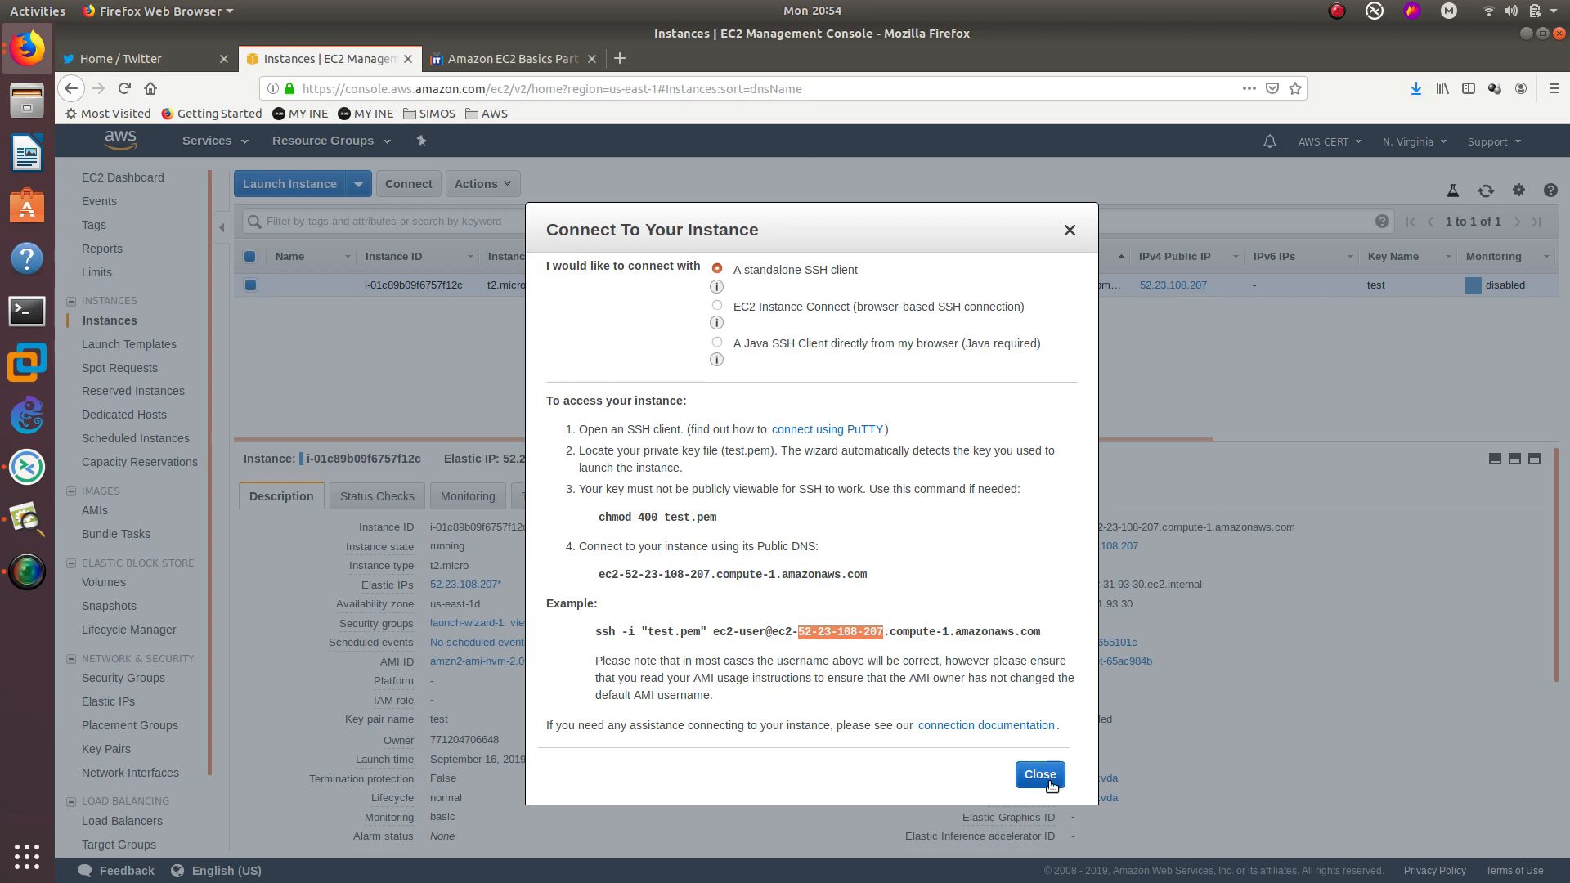
- Copy the whole example SSH command and paste it into a new Terminal window
triple_click(861, 632)
right_click(861, 632)
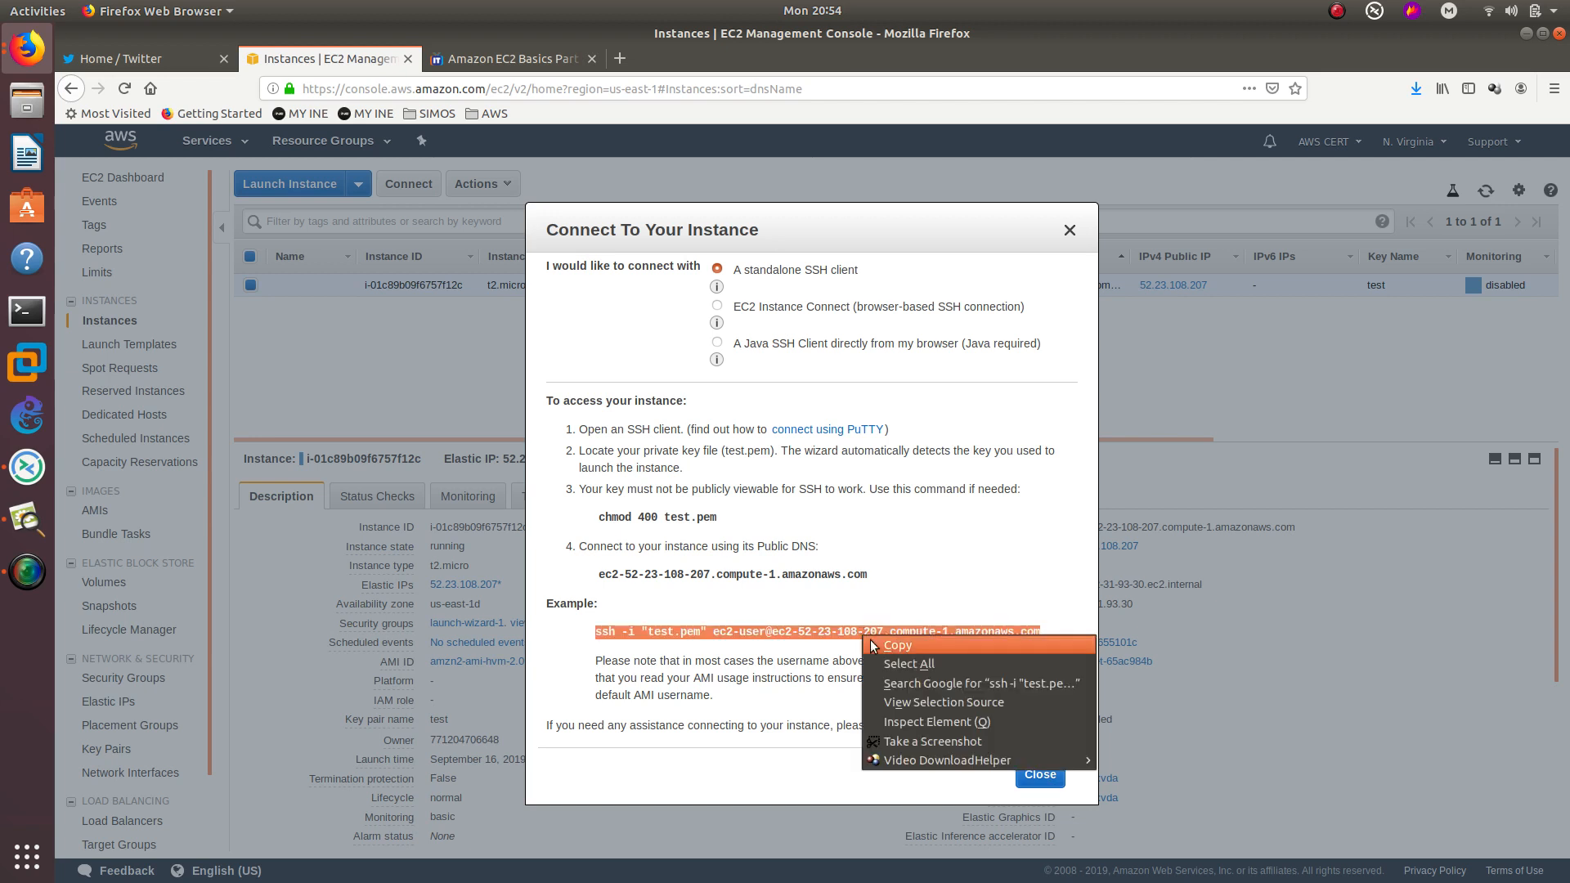
click(891, 643)
click(27, 310)
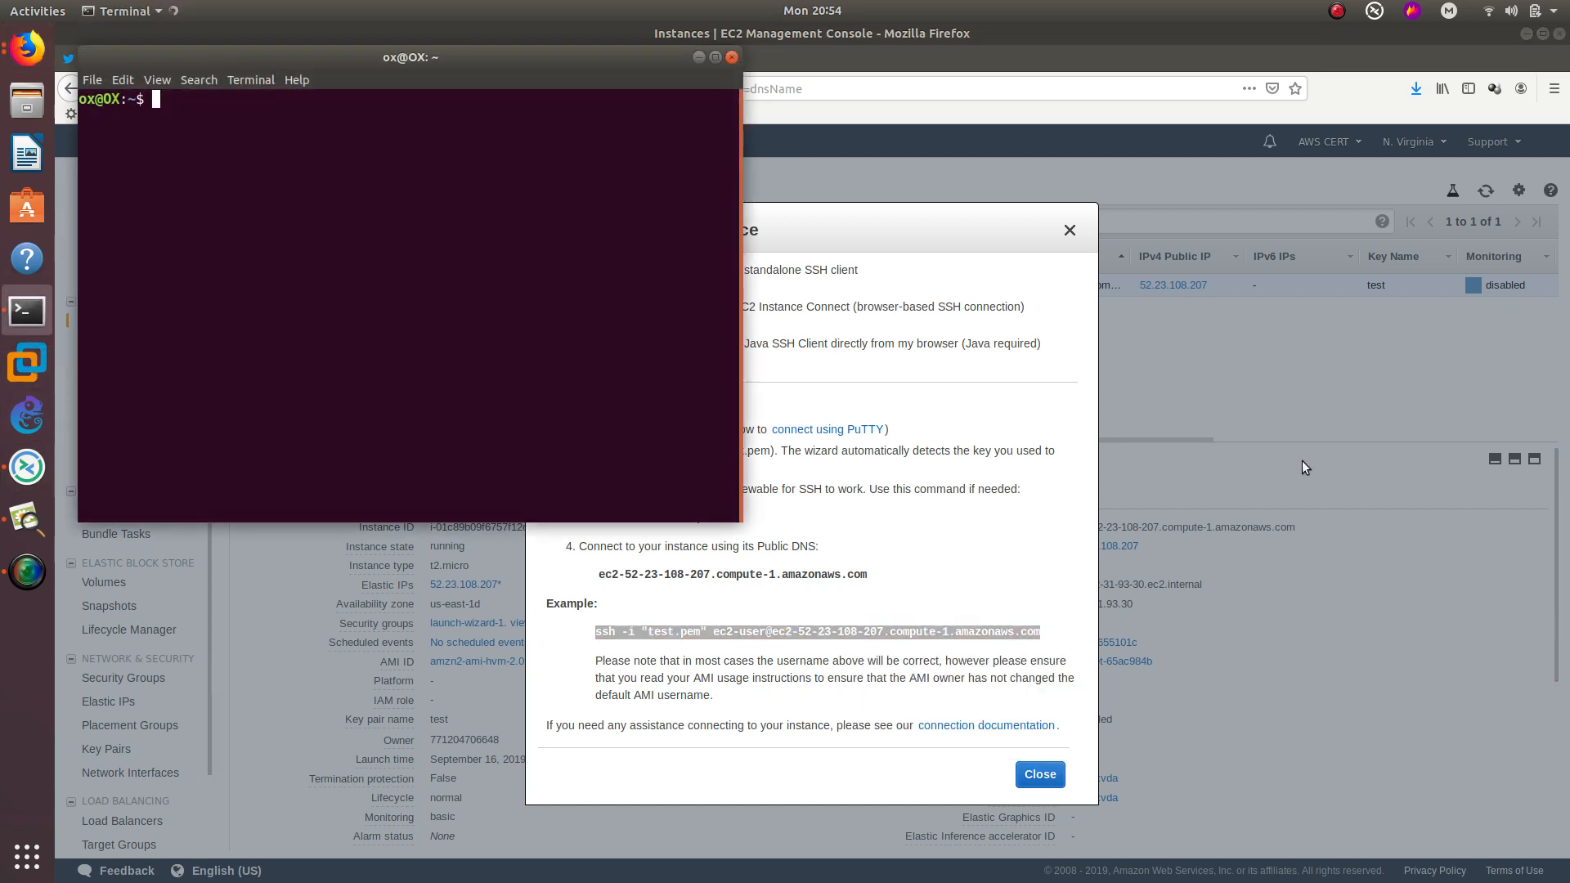
right_click(616, 387)
click(645, 436)
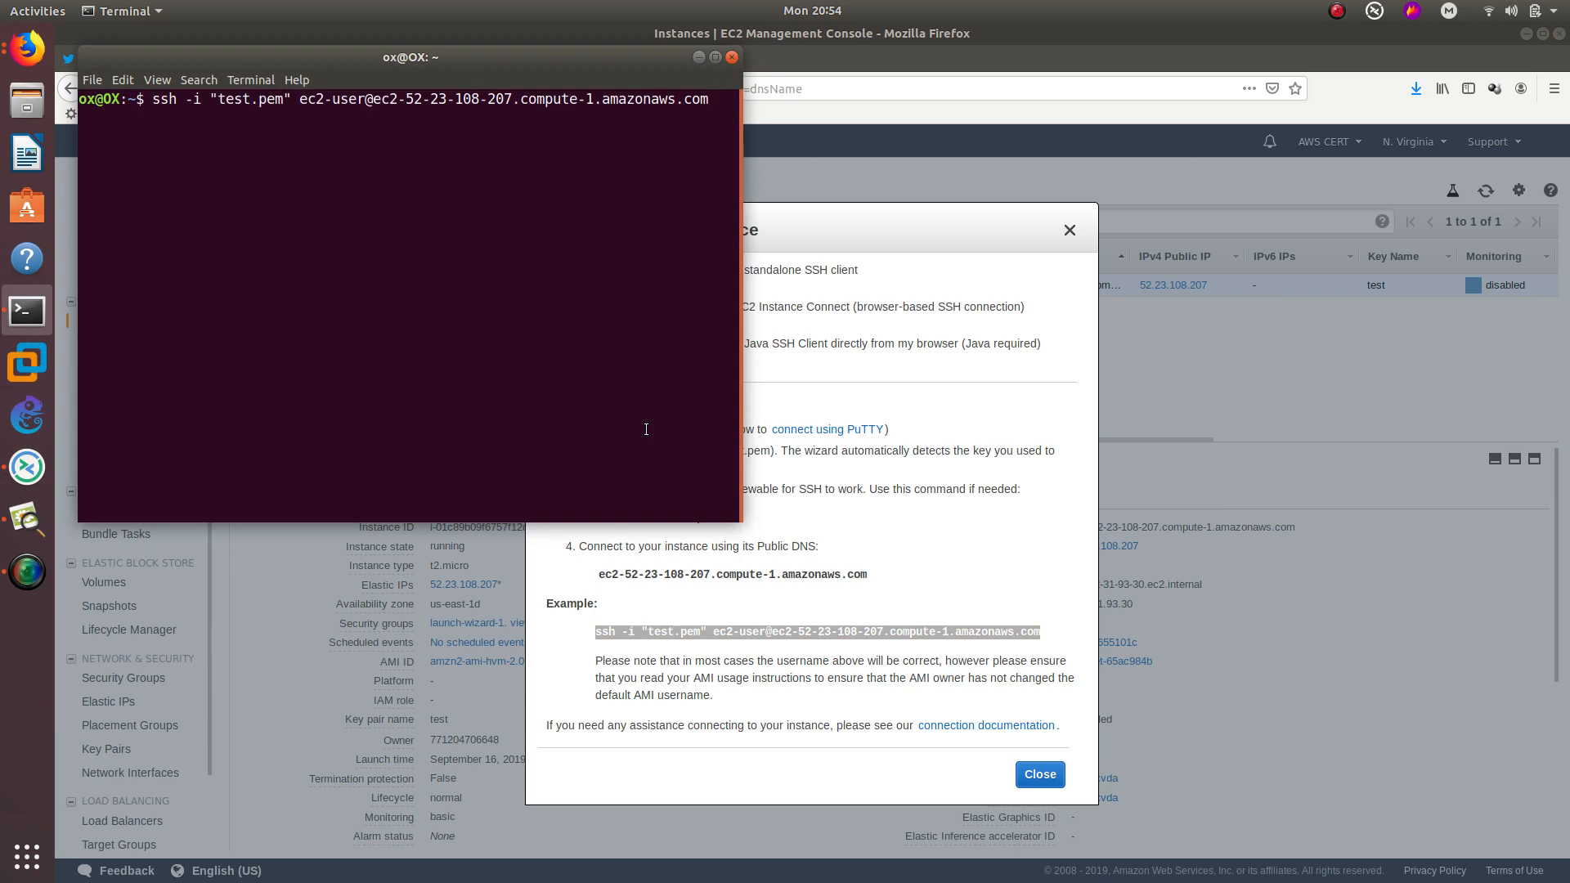
- Remove the closing quotation mark after test.pem in the SSH command, submit it, and abort the incomplete command
key(Left)
key(Left)
key(Left)
key(Left)
key(Left)
key(Left)
key(Left)
key(Left)
key(Left)
key(Left)
key(Left)
key(Left)
key(Left)
key(Left)
key(Left)
key(Left)
key(Left)
key(Left)
key(Left)
key(Left)
key(BackSpace)
key(Left)
key(Left)
key(Left)
key(Left)
key(Left)
key(Left)
key(Left)
key(Left)
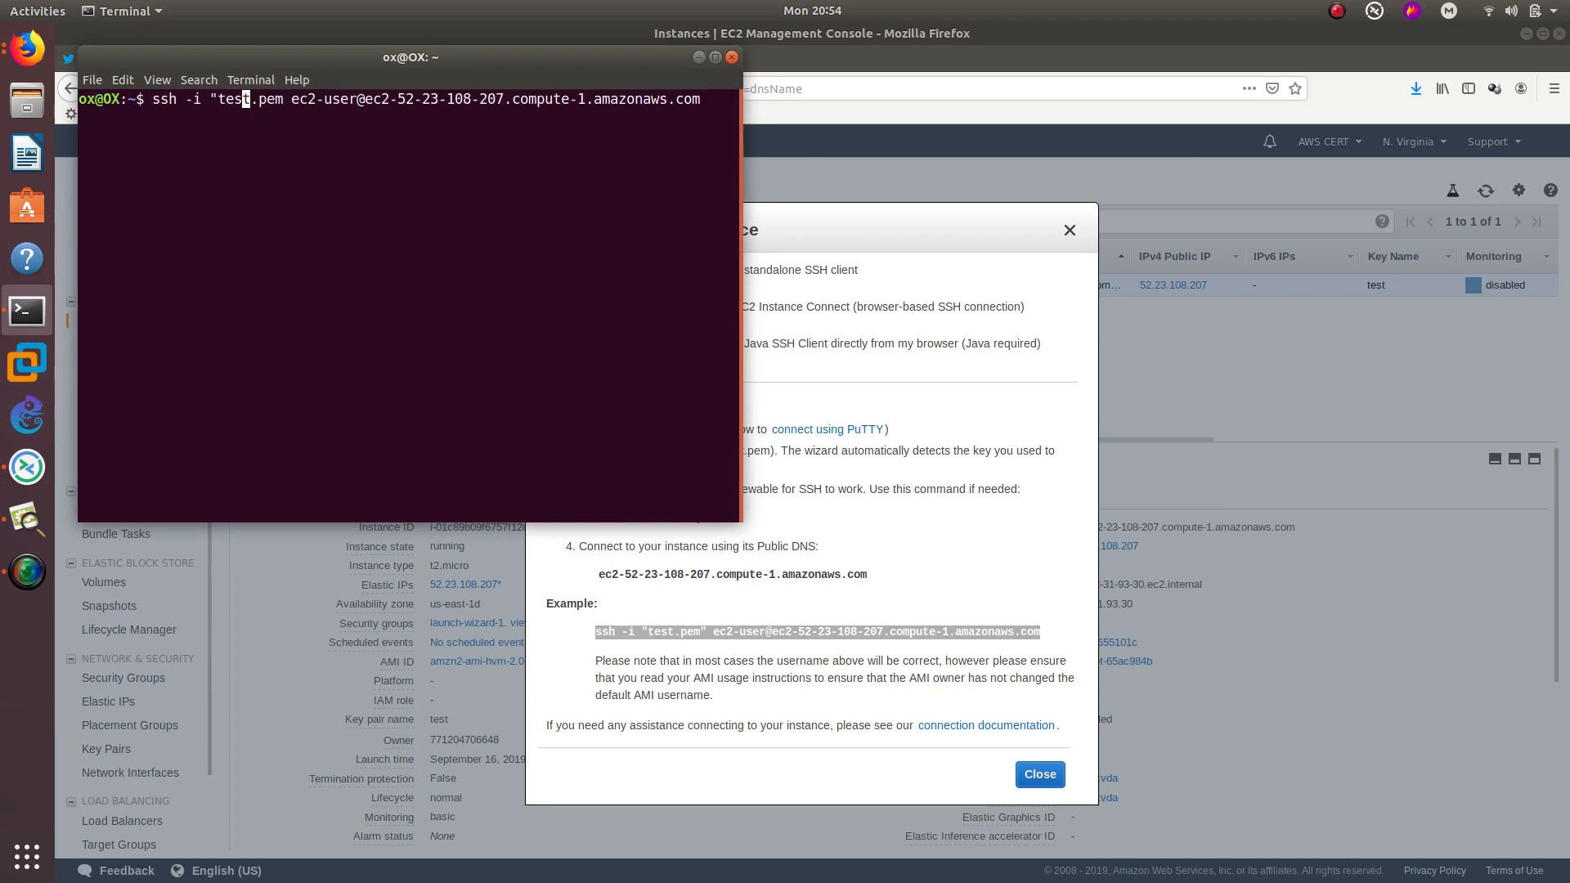
key(Return)
key(ctrl+c)
- Recall the command, remove the quotation mark before test.pem, run it, and answer yes to continue connecting to the host
key(Up)
key(Left)
key(Left)
key(Left)
key(Left)
key(Left)
key(Left)
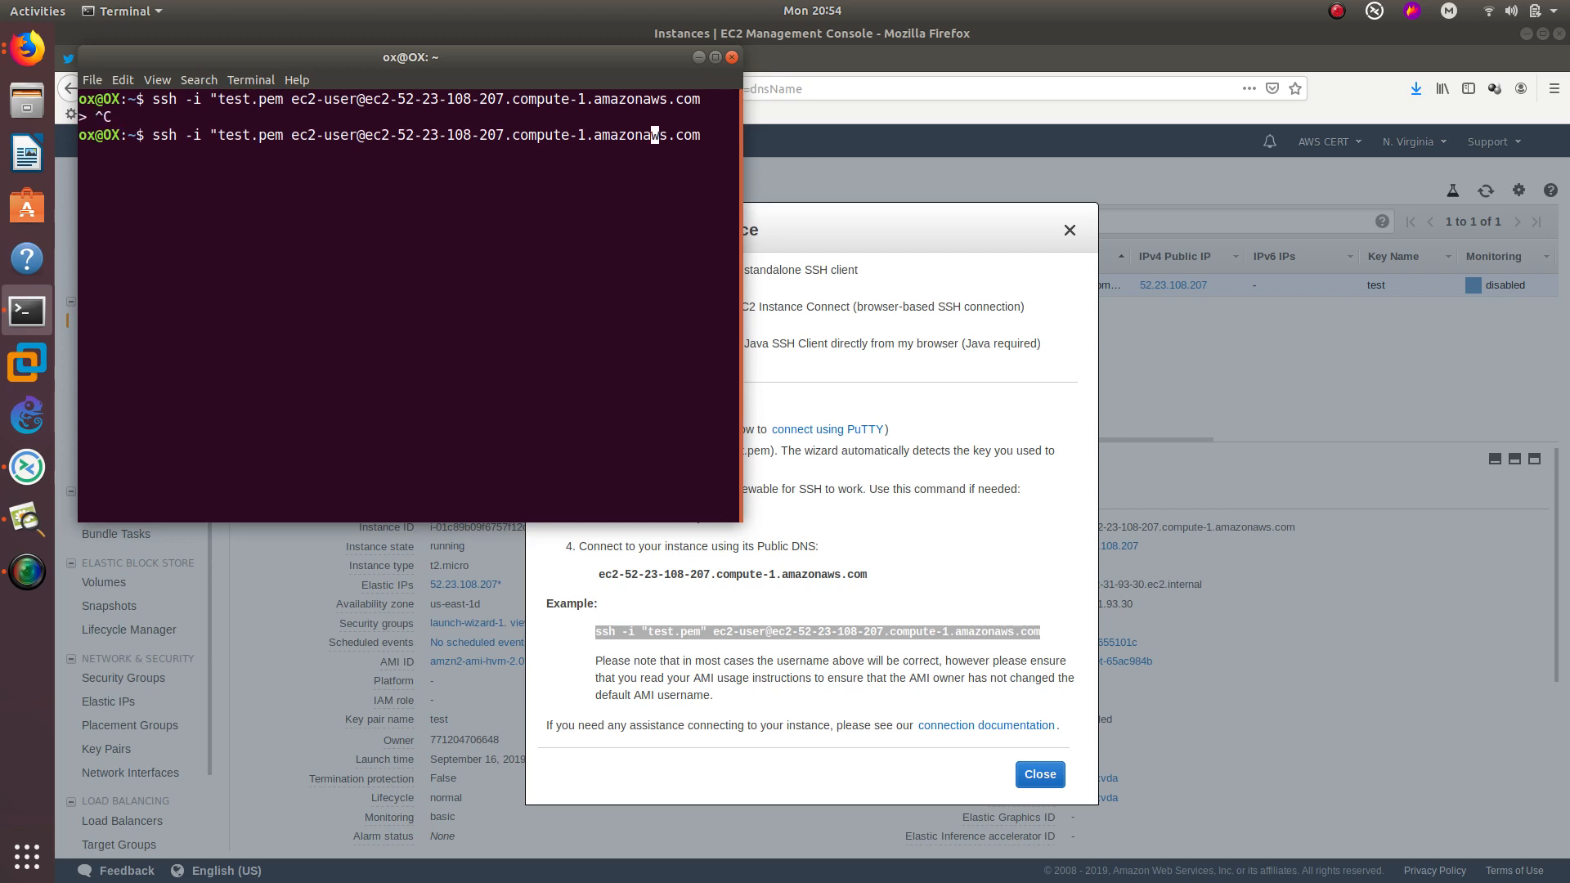
key(Left)
key(Left)
key(Left)
key(Left)
key(Left)
key(Left)
key(Left)
key(Left)
key(Left)
key(Left)
key(Left)
key(Left)
key(Left)
key(Left)
key(Left)
key(Left)
key(Left)
key(Left)
key(Left)
key(Left)
key(Left)
key(BackSpace)
key(Return)
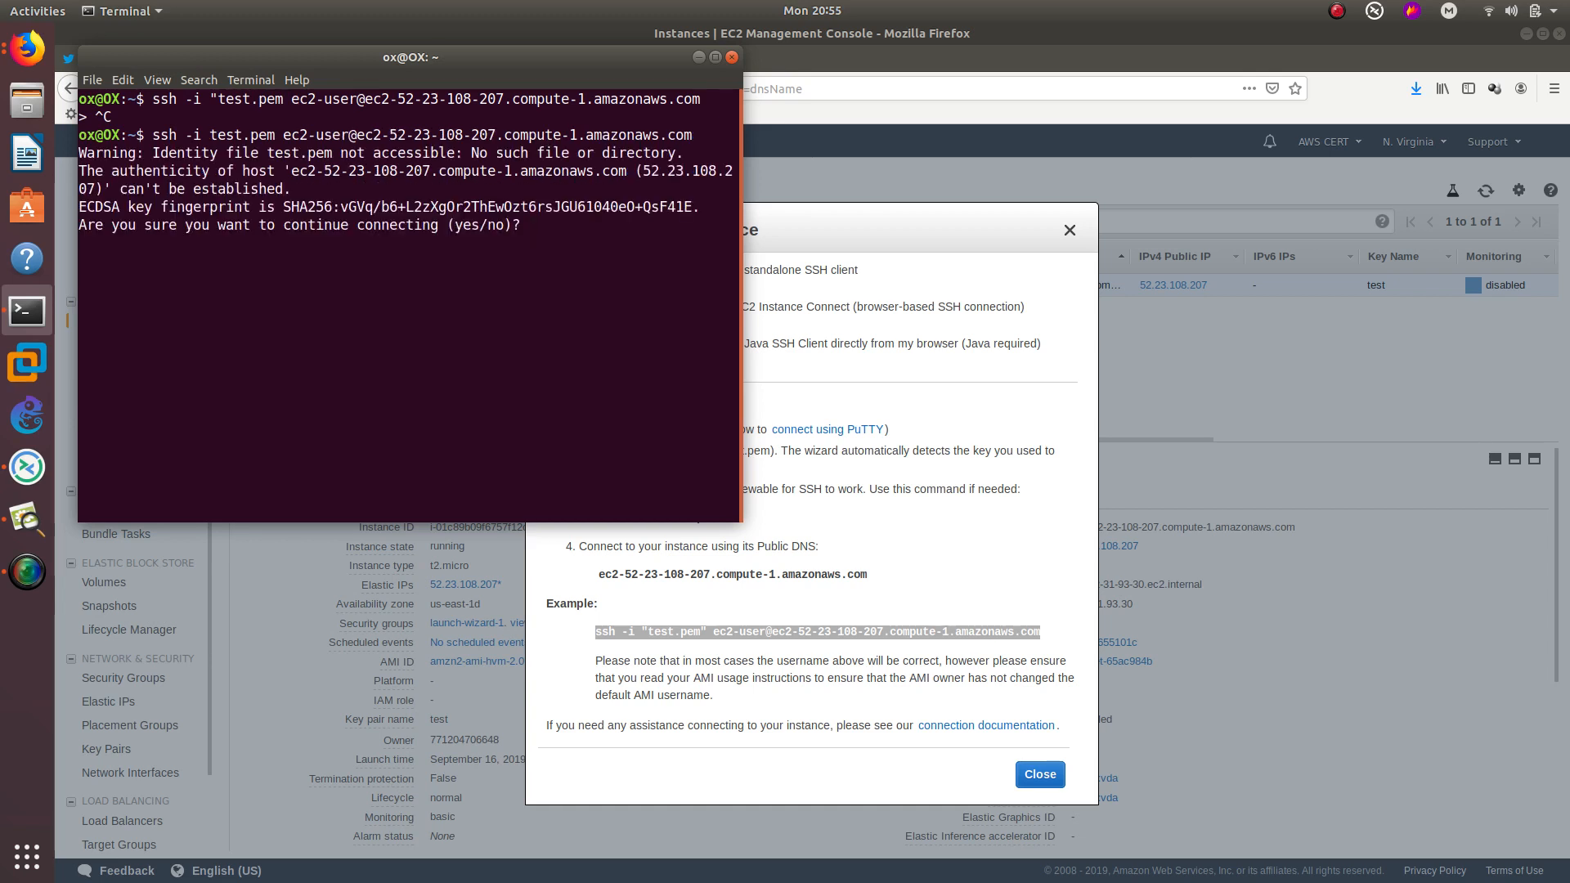
text(yes)
key(Return)
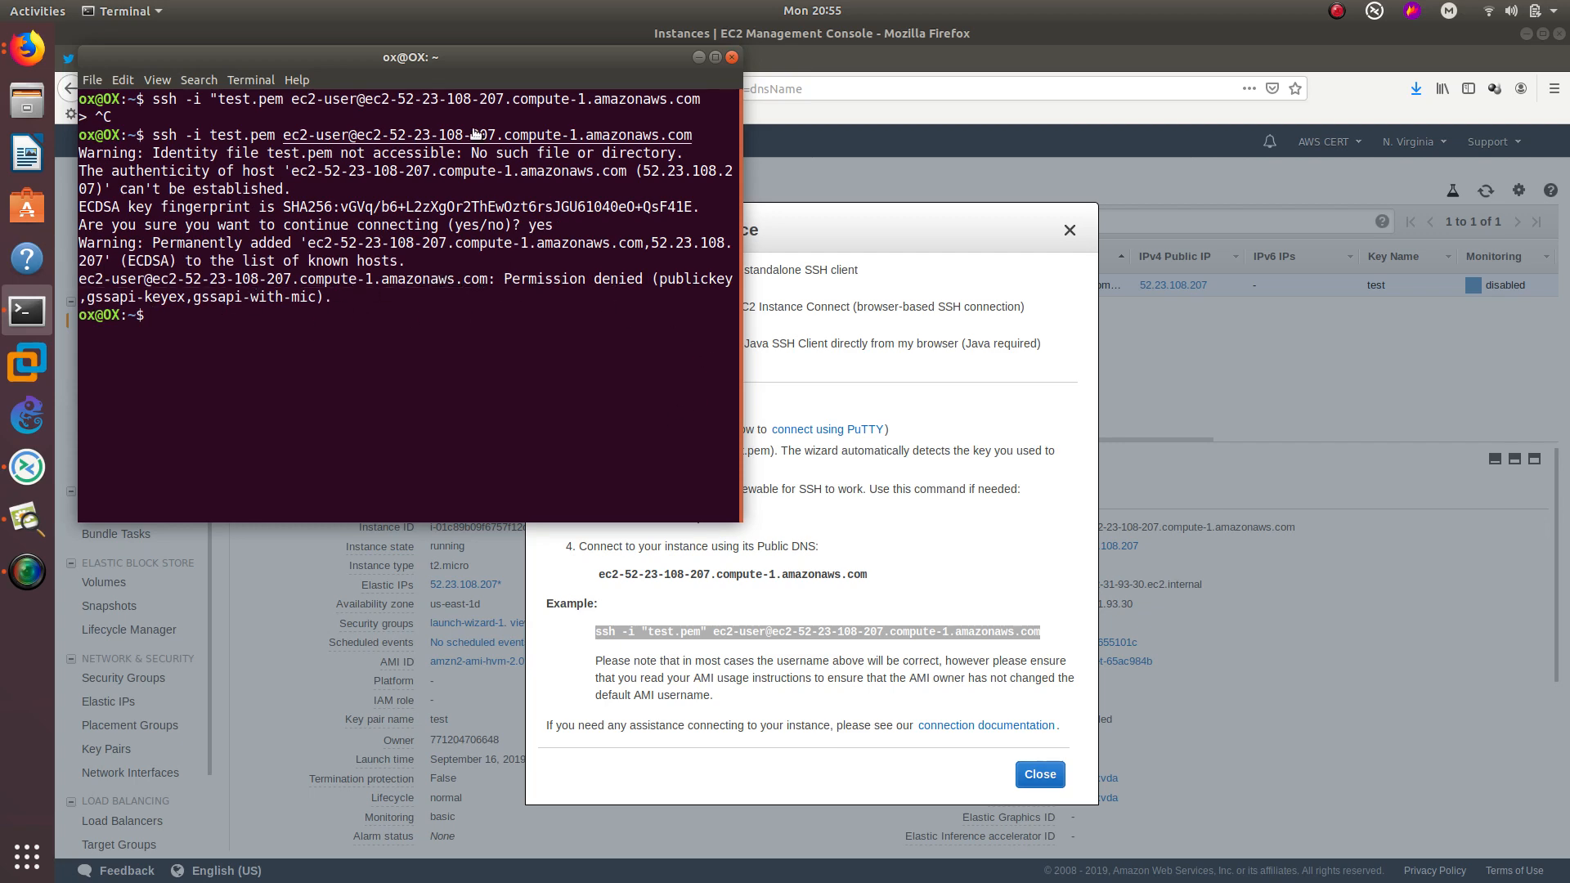
- Move the Terminal window aside and retry the same SSH command from the home directory
drag(442, 55, 1069, 137)
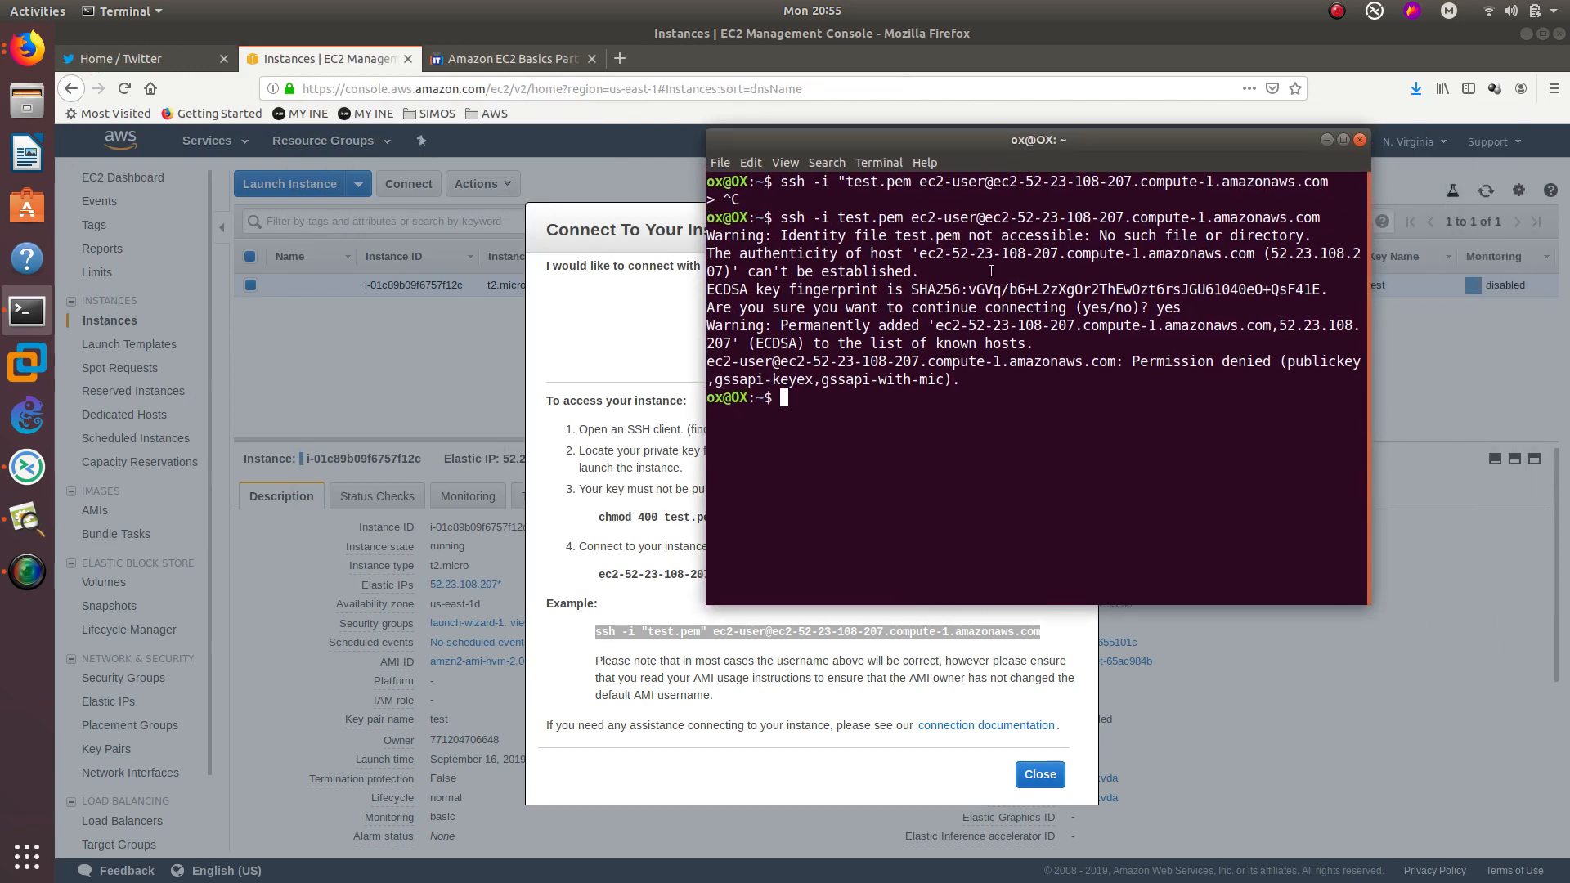
key(Up)
key(Return)
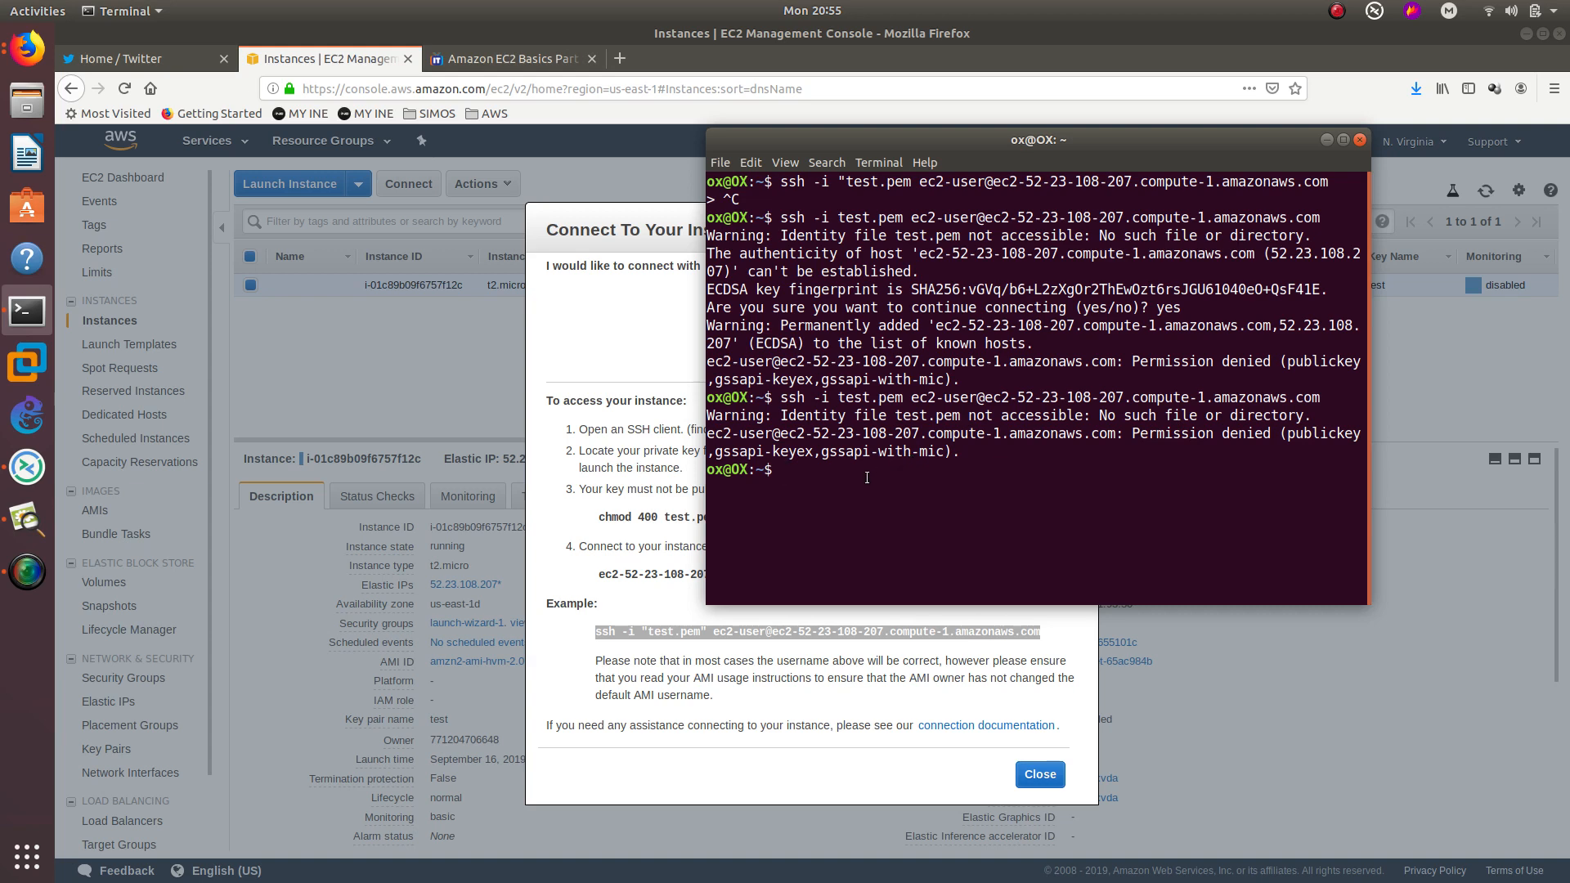
key(Up)
key(Left)
key(Left)
key(Left)
key(Left)
key(Left)
key(Left)
key(Left)
key(Left)
key(Left)
key(Left)
key(Left)
key(Left)
key(Left)
key(Left)
key(Left)
key(Left)
key(Left)
key(Left)
key(Left)
key(Left)
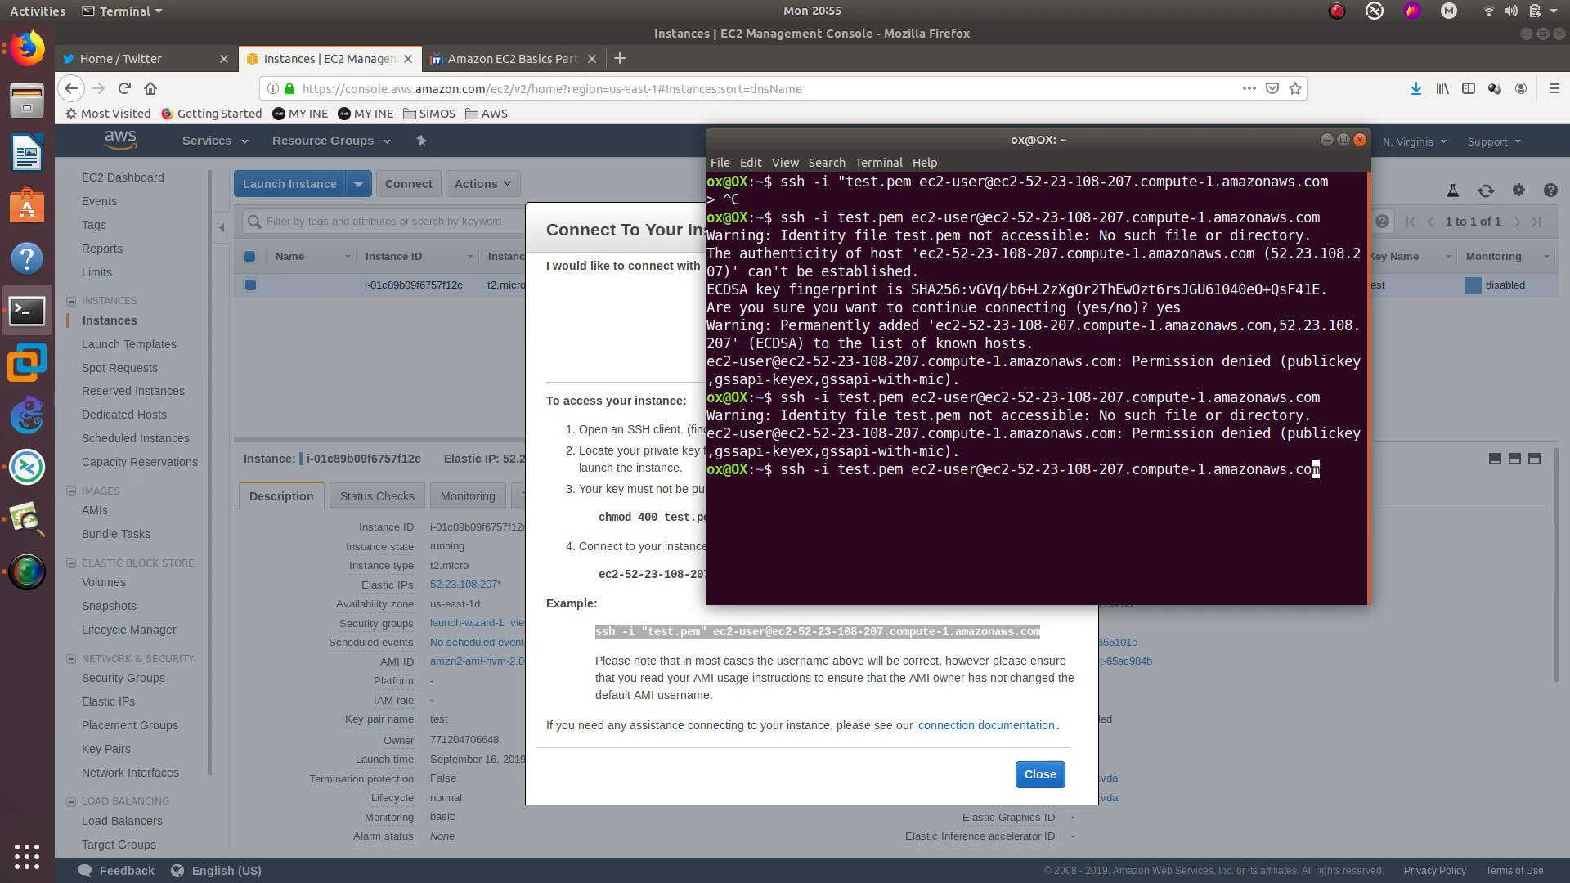
key(Left)
key(Left)
key(Left)
key(Left)
key(Left)
key(Left)
key(Left)
key(Left)
key(Left)
key(Left)
key(Left)
key(Left)
key(Left)
key(Left)
key(Left)
key(Left)
key(Left)
key(Left)
key(Left)
key(Left)
key(Down)
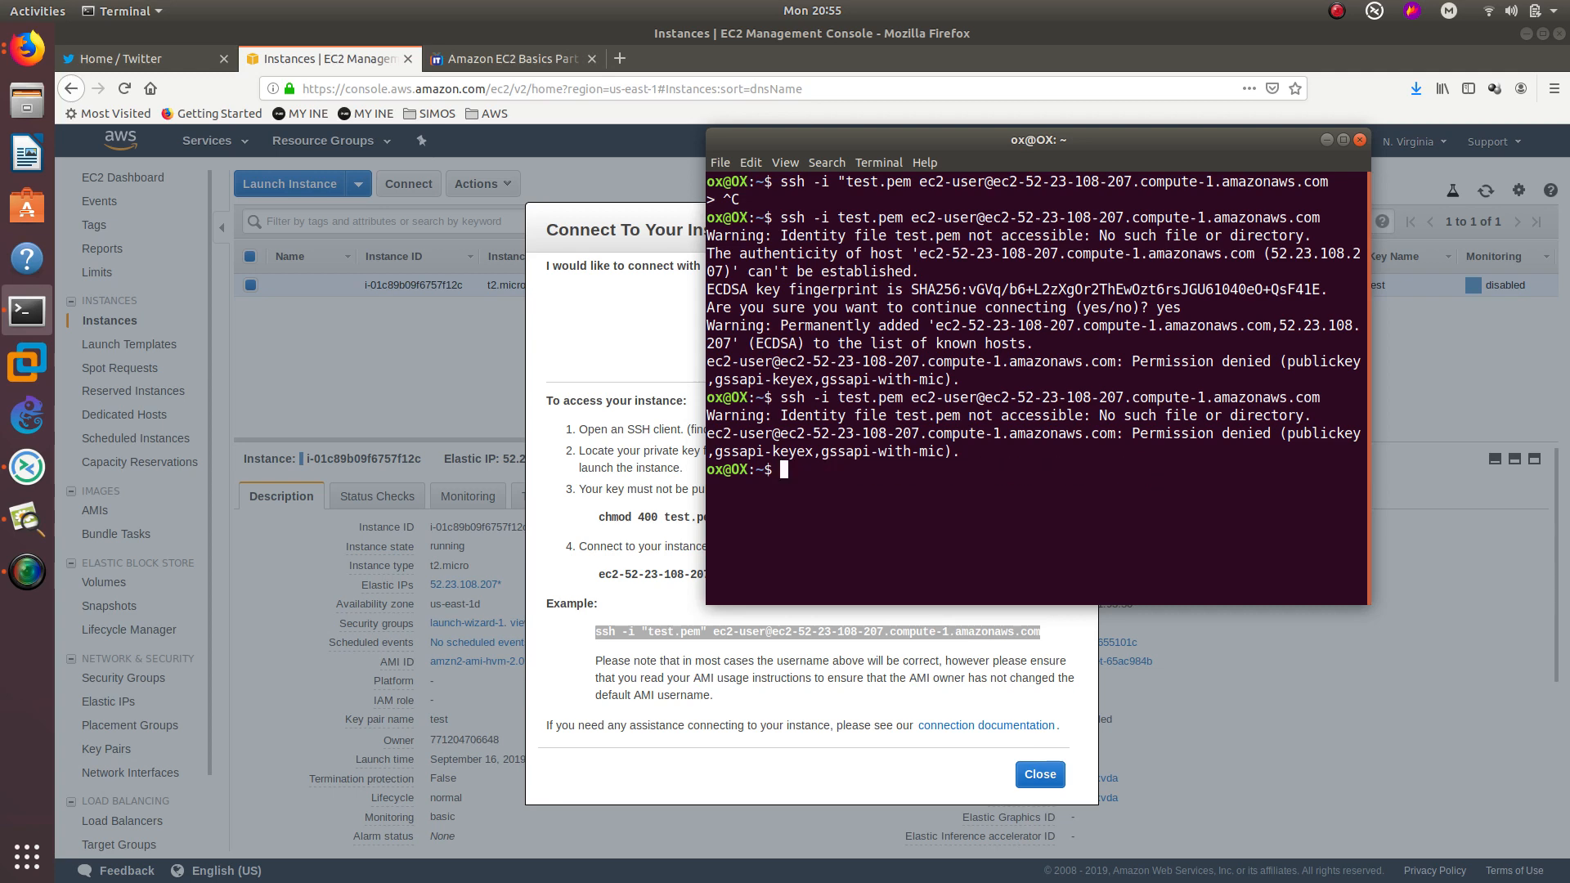
- Change to the Downloads directory and rerun the SSH command with test.pem to log in to the instance
text(d)
text(d )
text(Downloads)
key(Return)
key(Up)
key(Up)
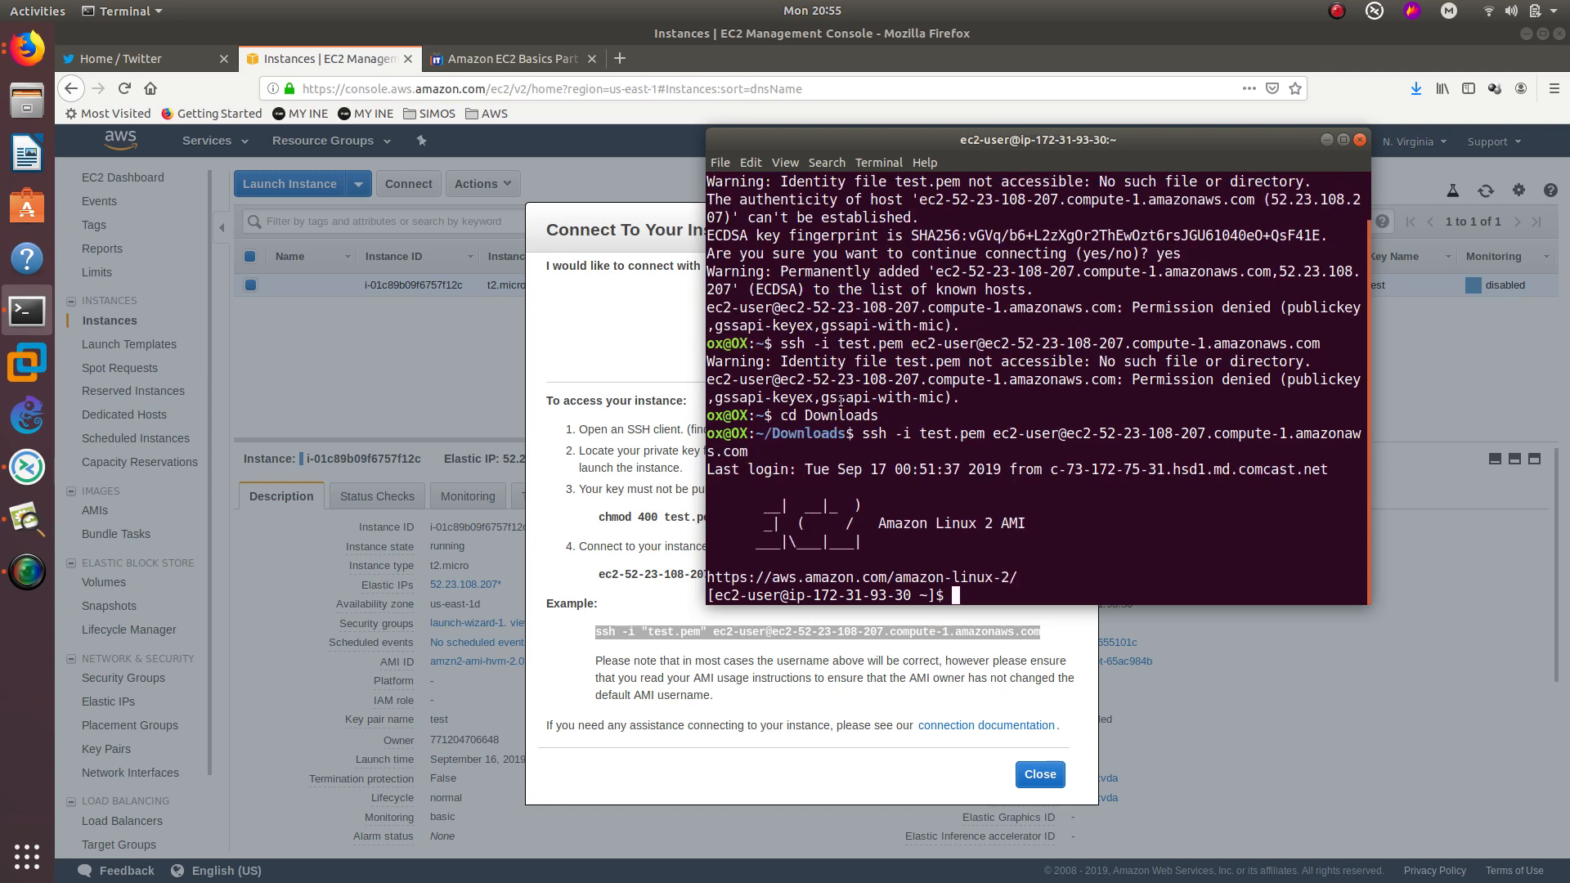
- Highlight the test.pem key file name and the ~/Downloads path in the Terminal's SSH command line
drag(919, 433, 986, 436)
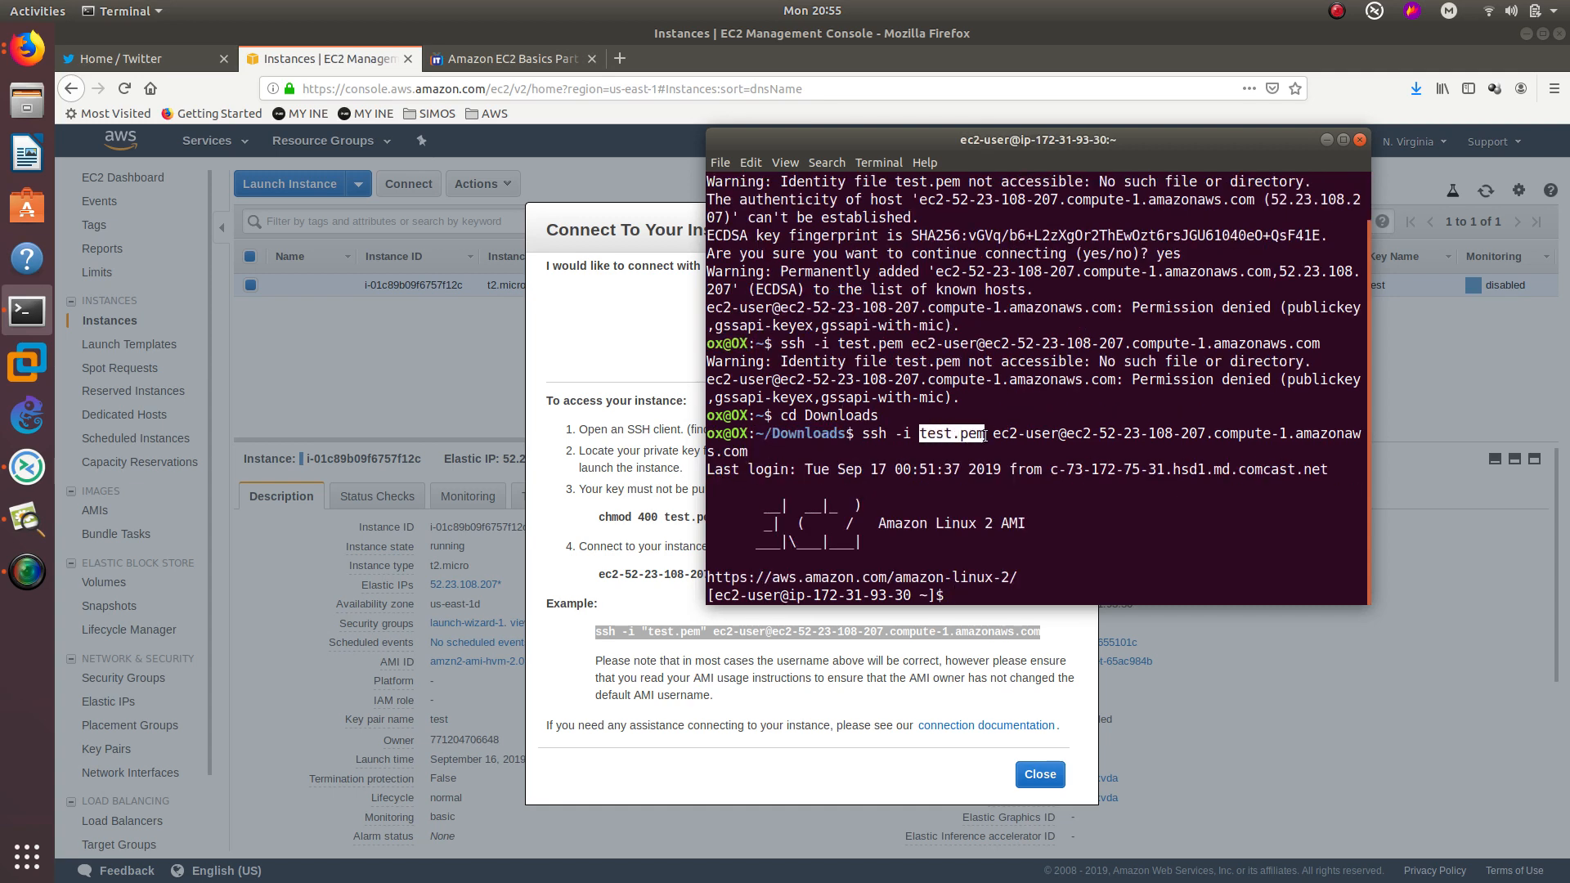
double_click(816, 433)
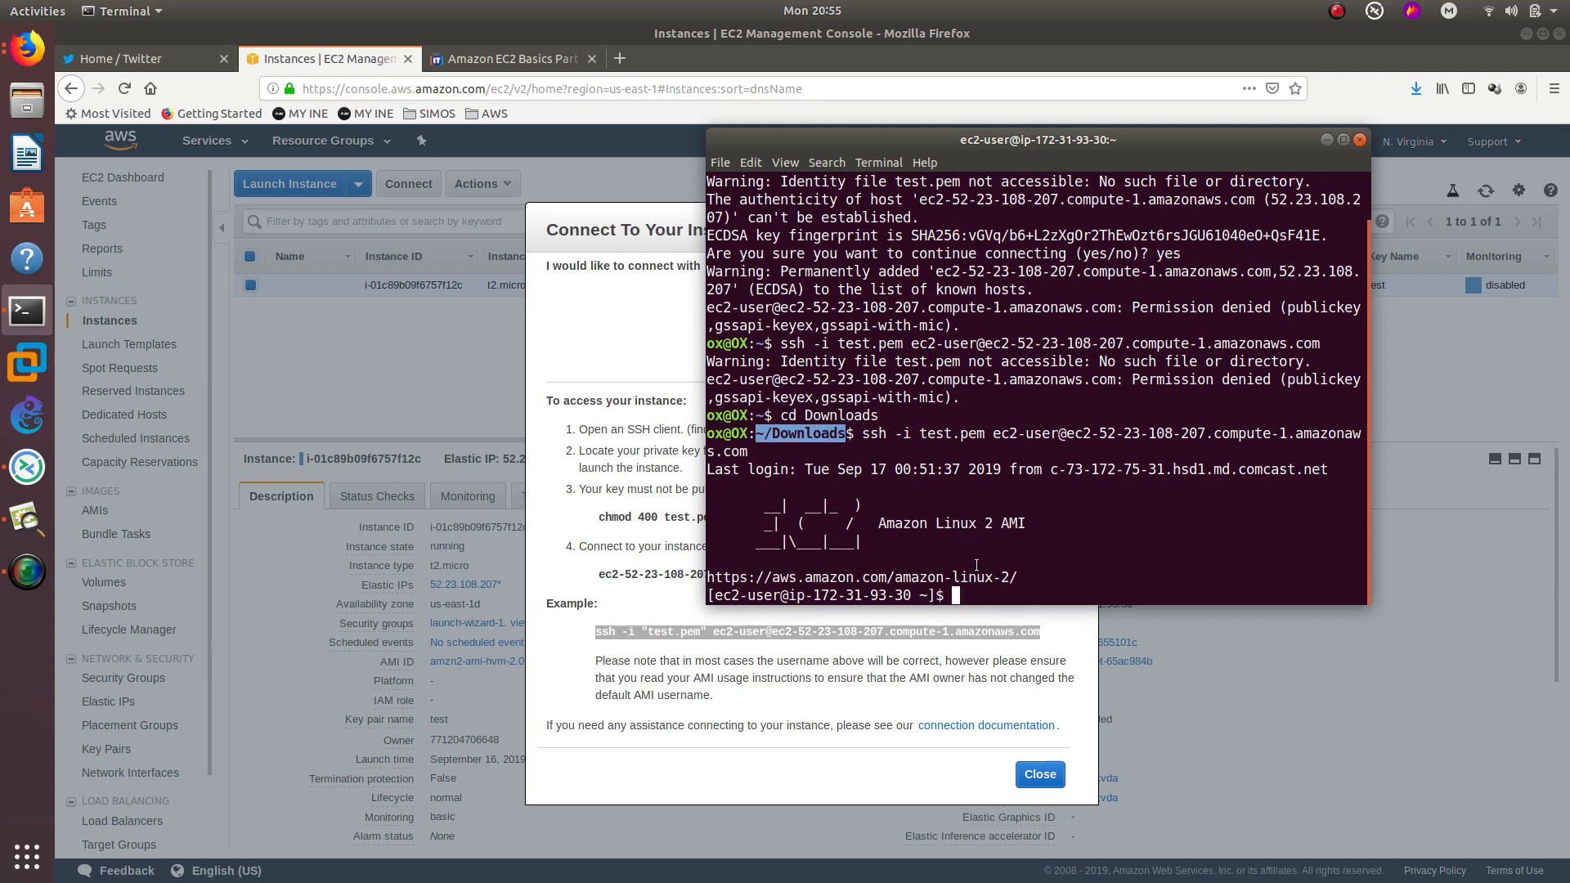
click(967, 599)
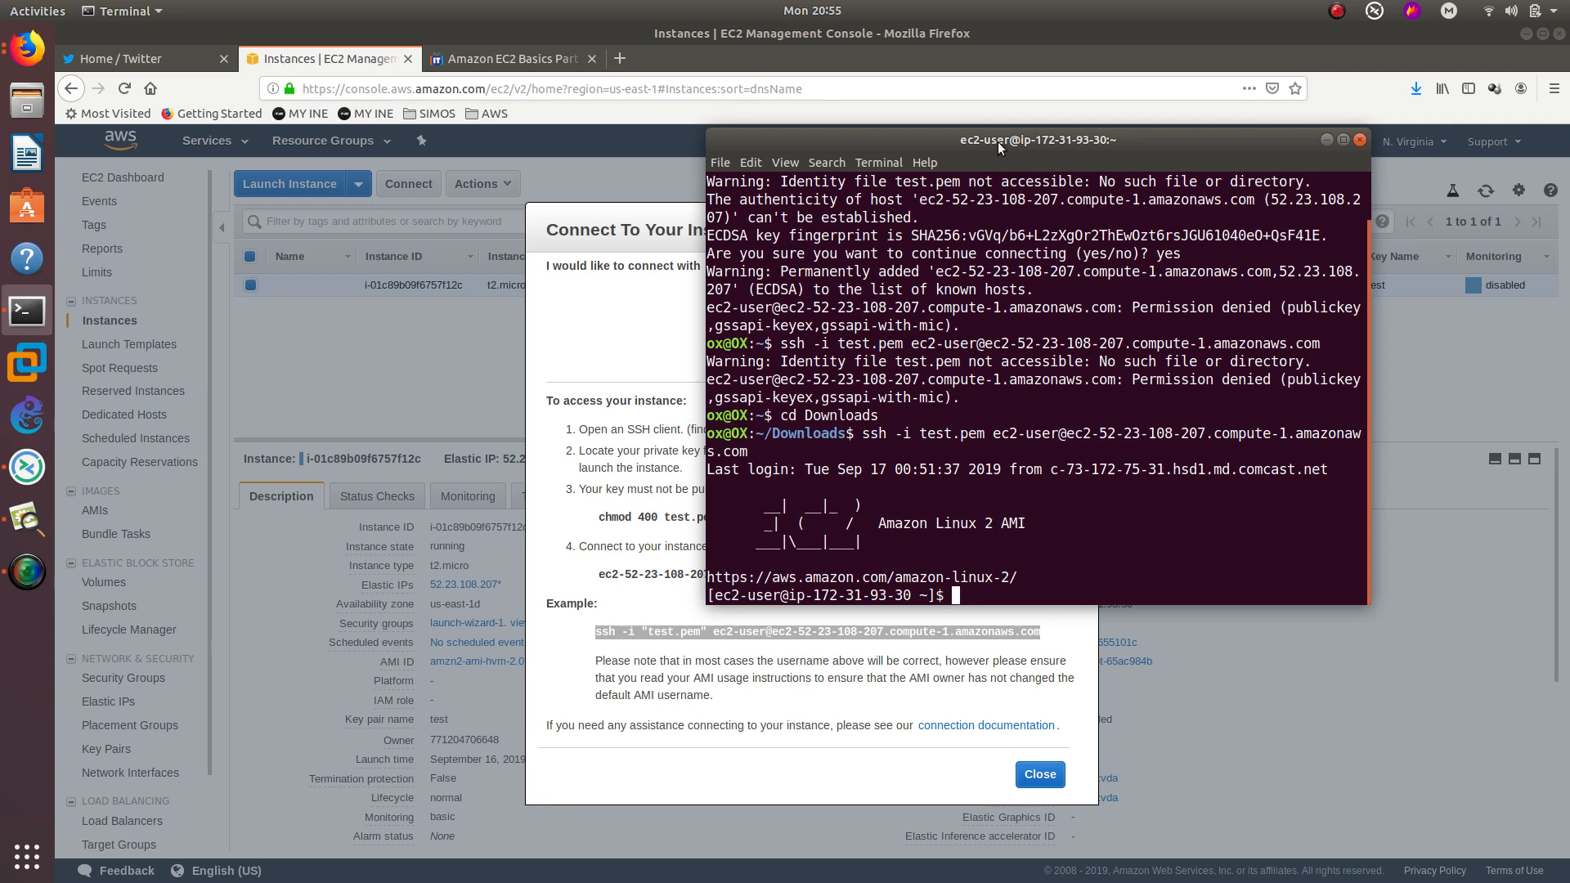
- Run sudo yum update on the instance in the new SSH session
text(sudo yu,m)
key(BackSpace)
key(BackSpace)
key(BackSpace)
key(BackSpace)
key(BackSpace)
text(m update)
key(Return)
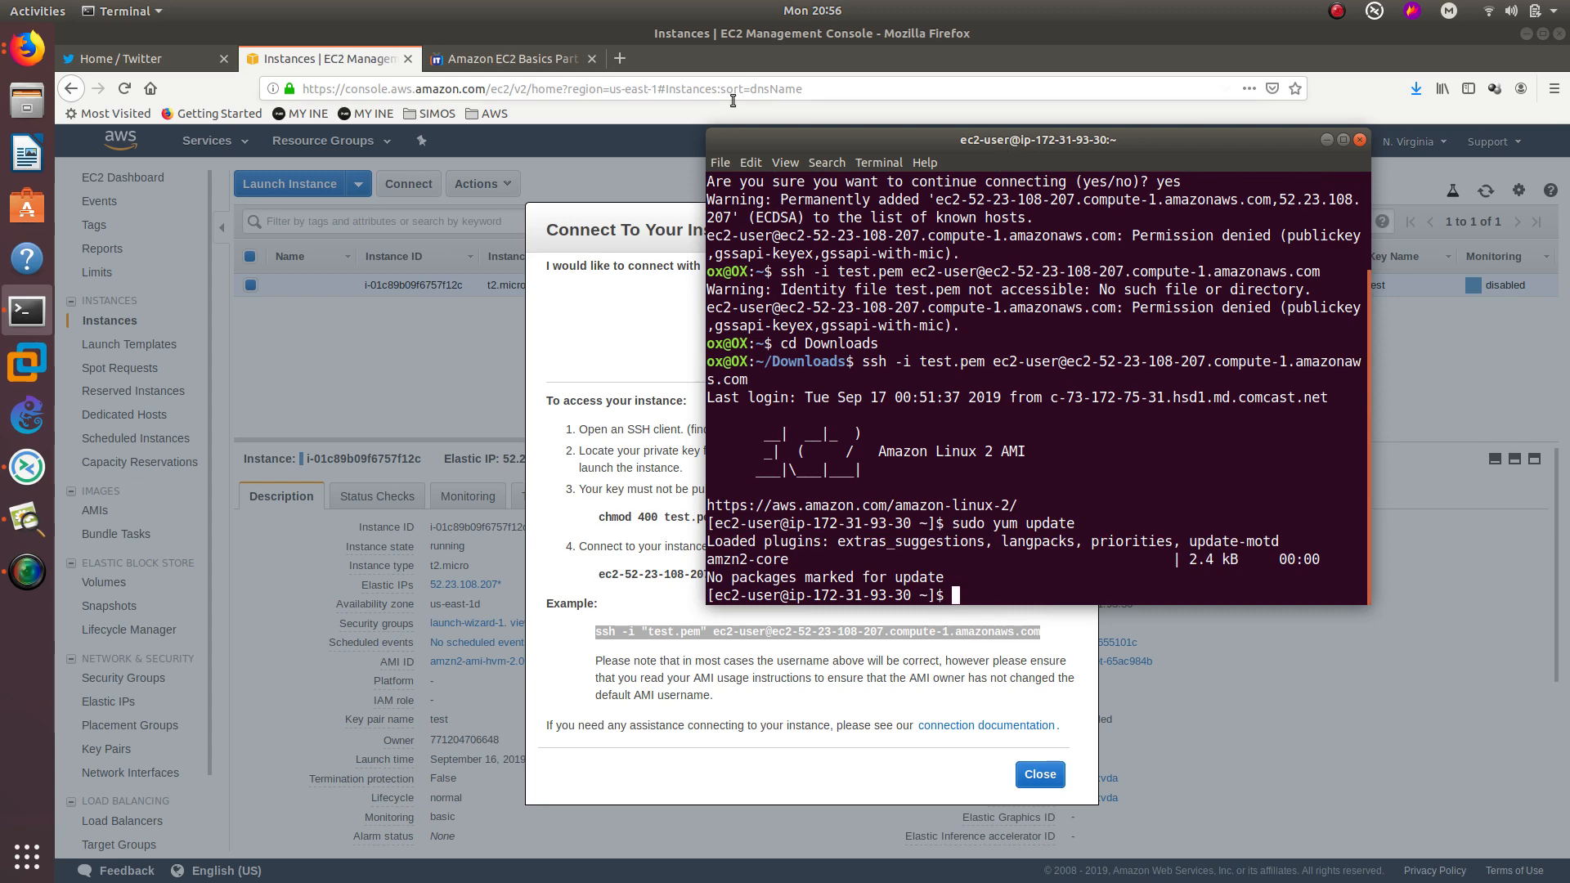
- Close the connection instructions in the EC2 console and highlight the instance's private IP, private DNS and public DNS
click(650, 358)
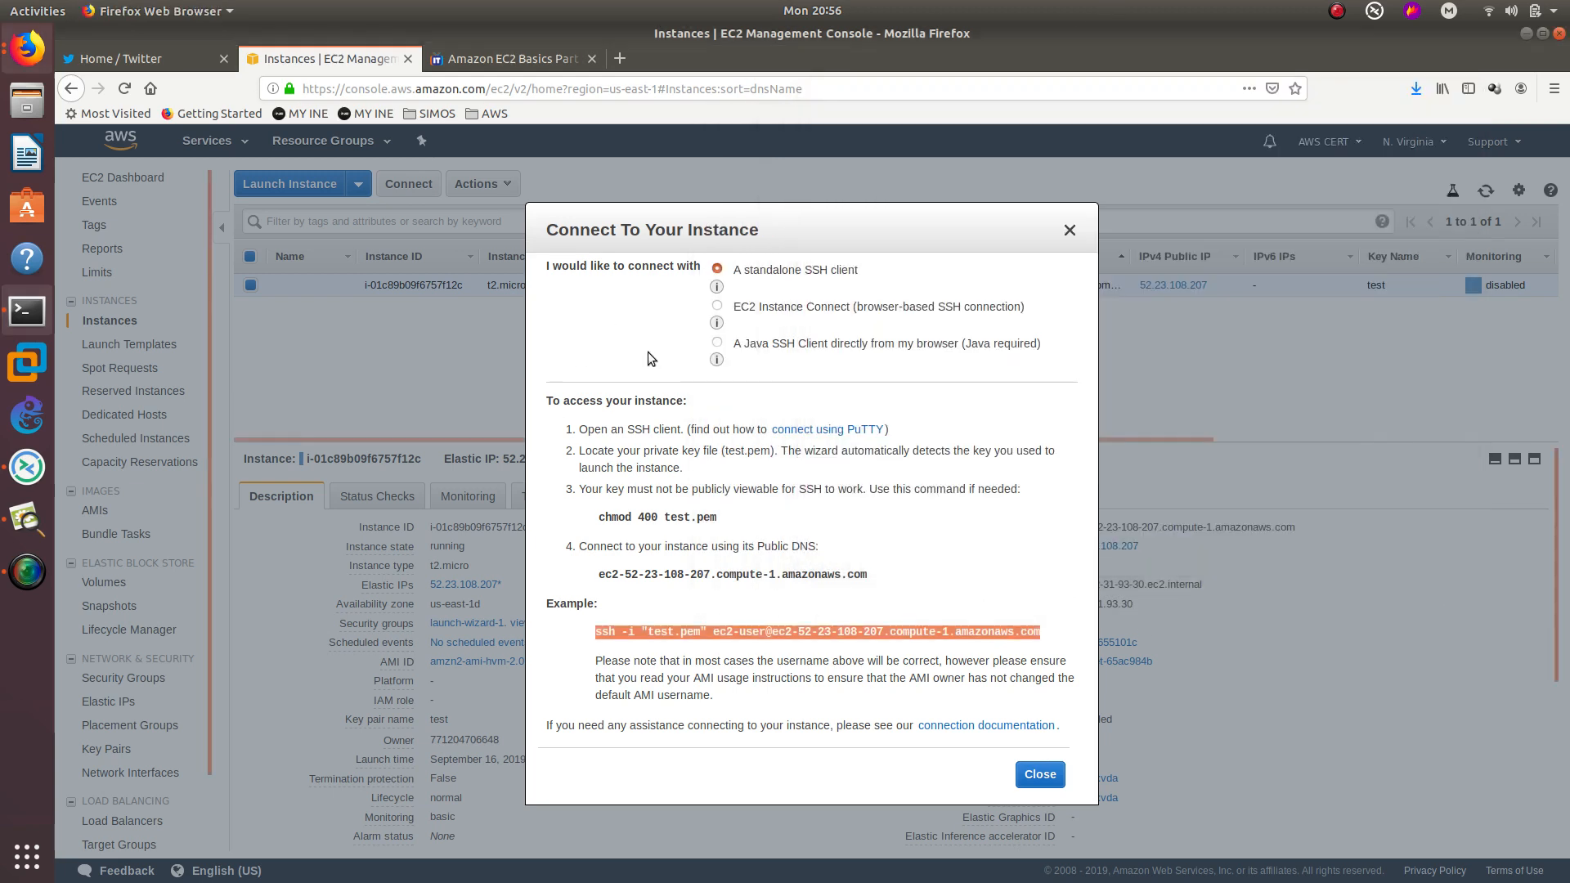
click(1055, 781)
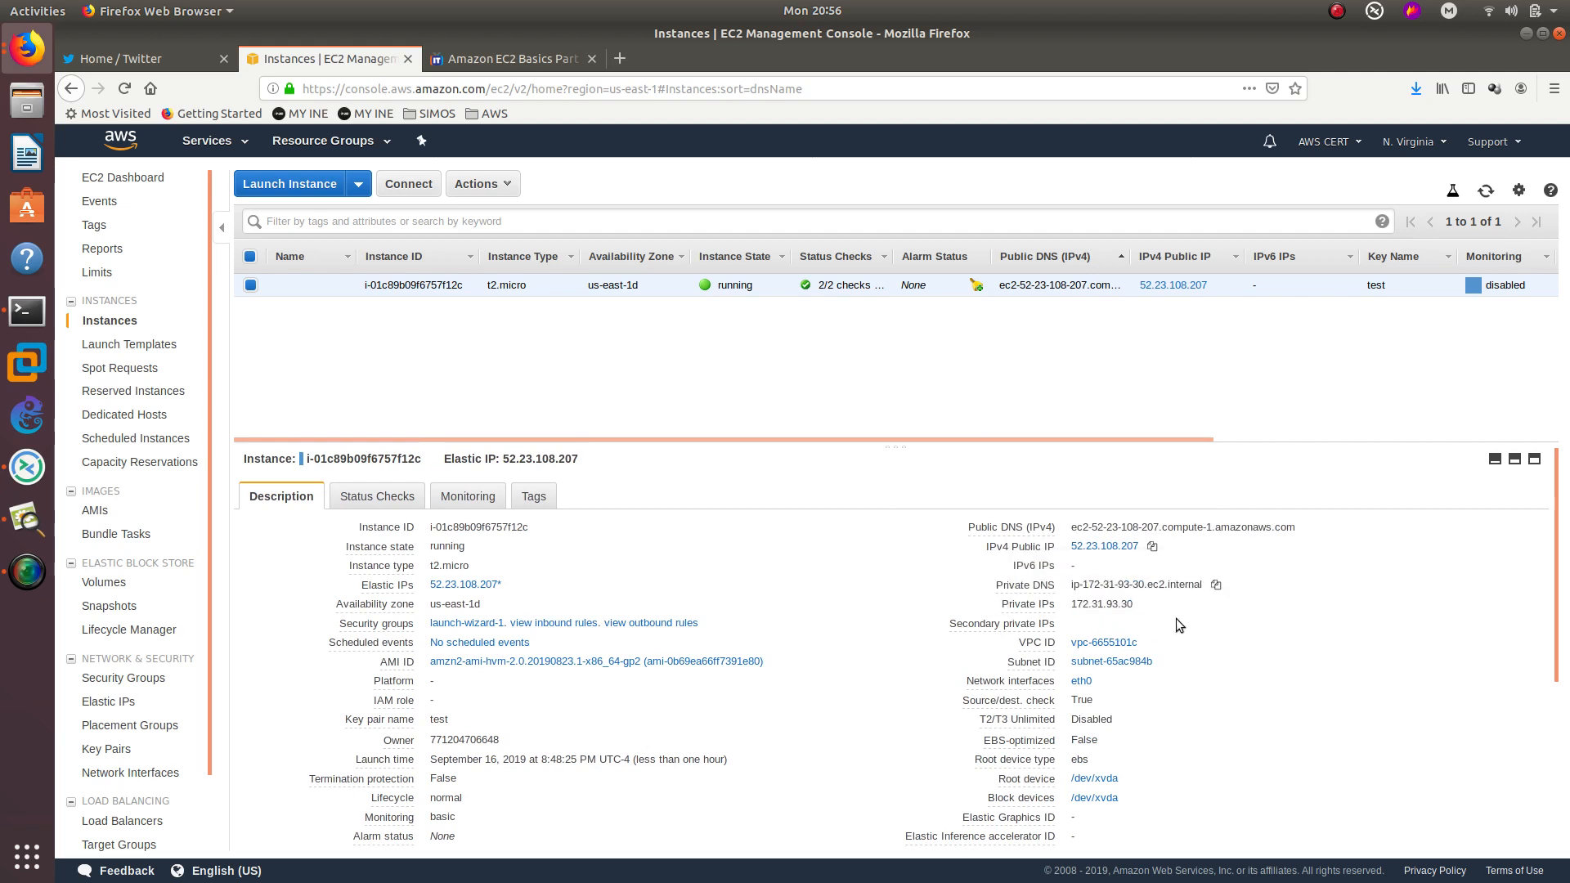
triple_click(1097, 603)
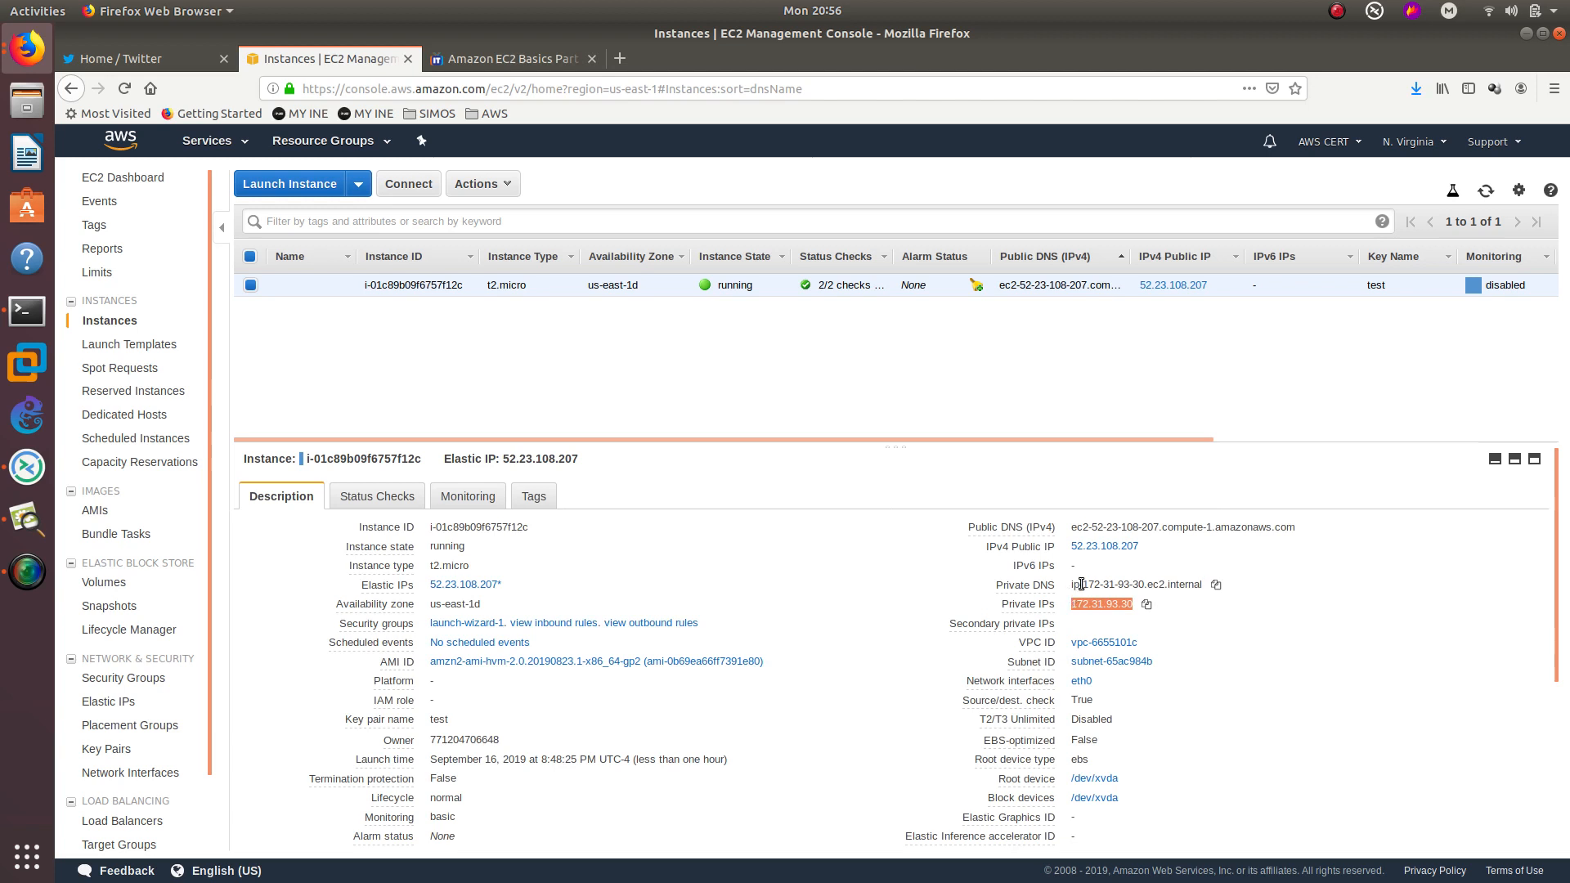
drag(1073, 584, 1203, 587)
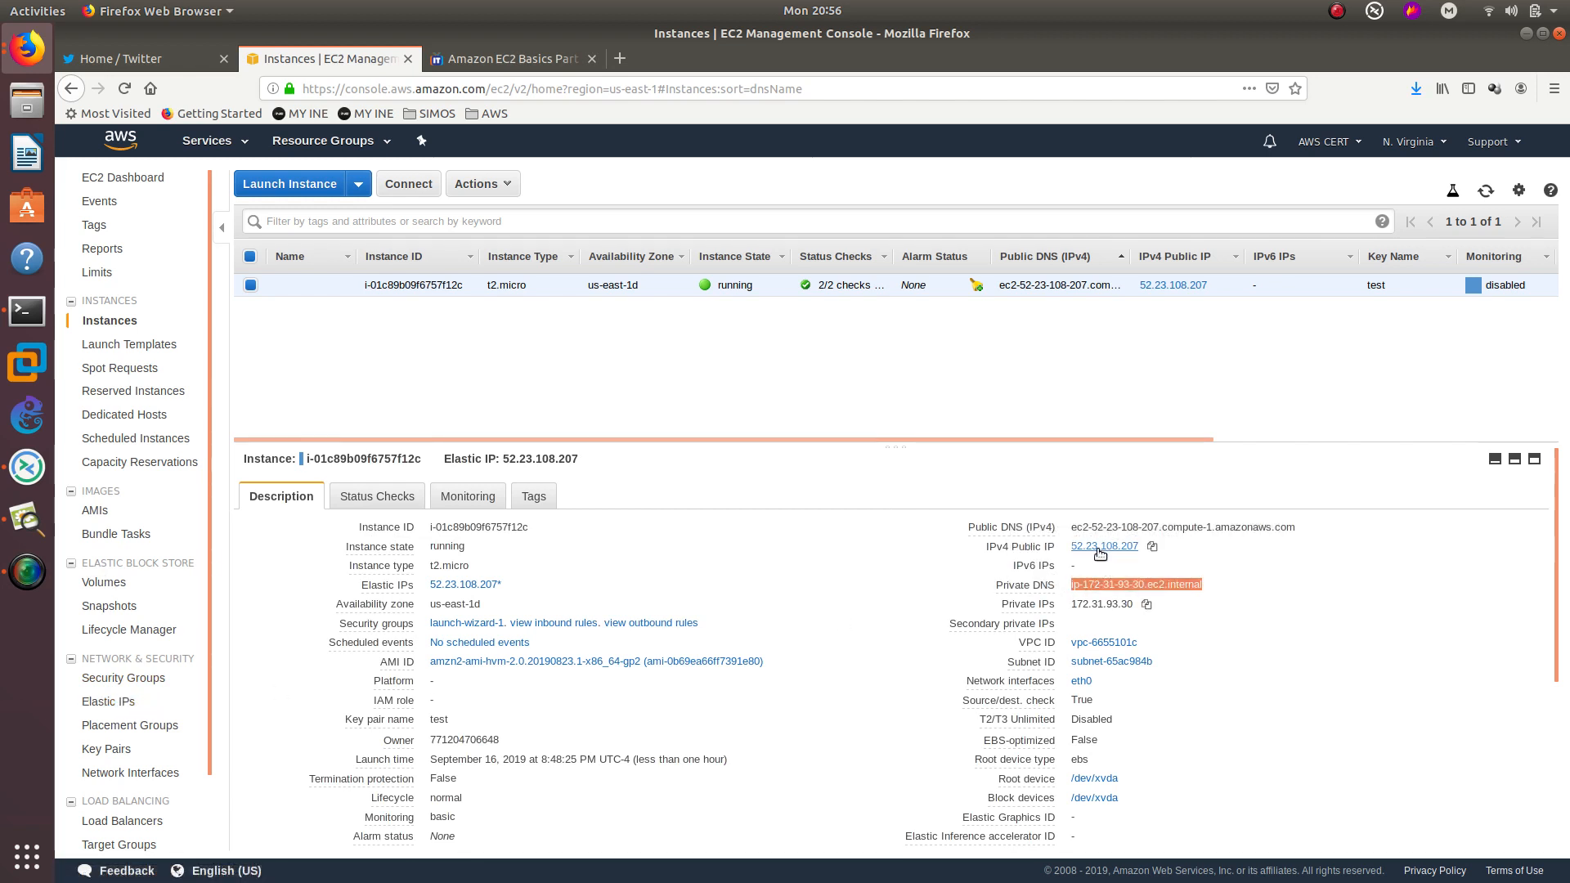
triple_click(1117, 527)
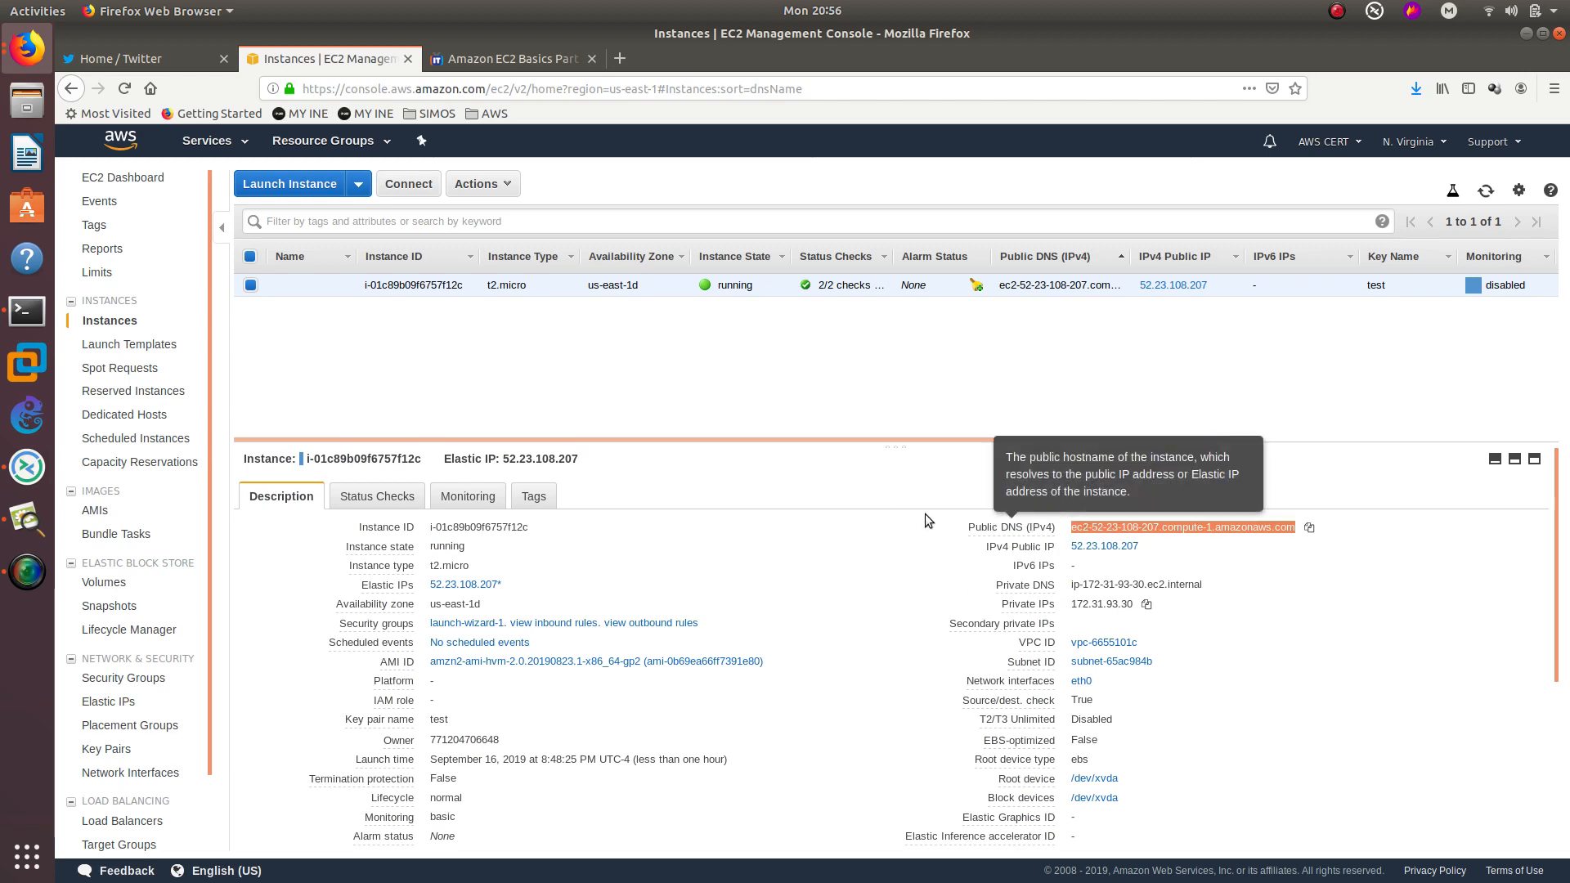
- Start the launch instance wizard from the EC2 Instances page to view the Amazon Machine Image choices
key(alt+Tab)
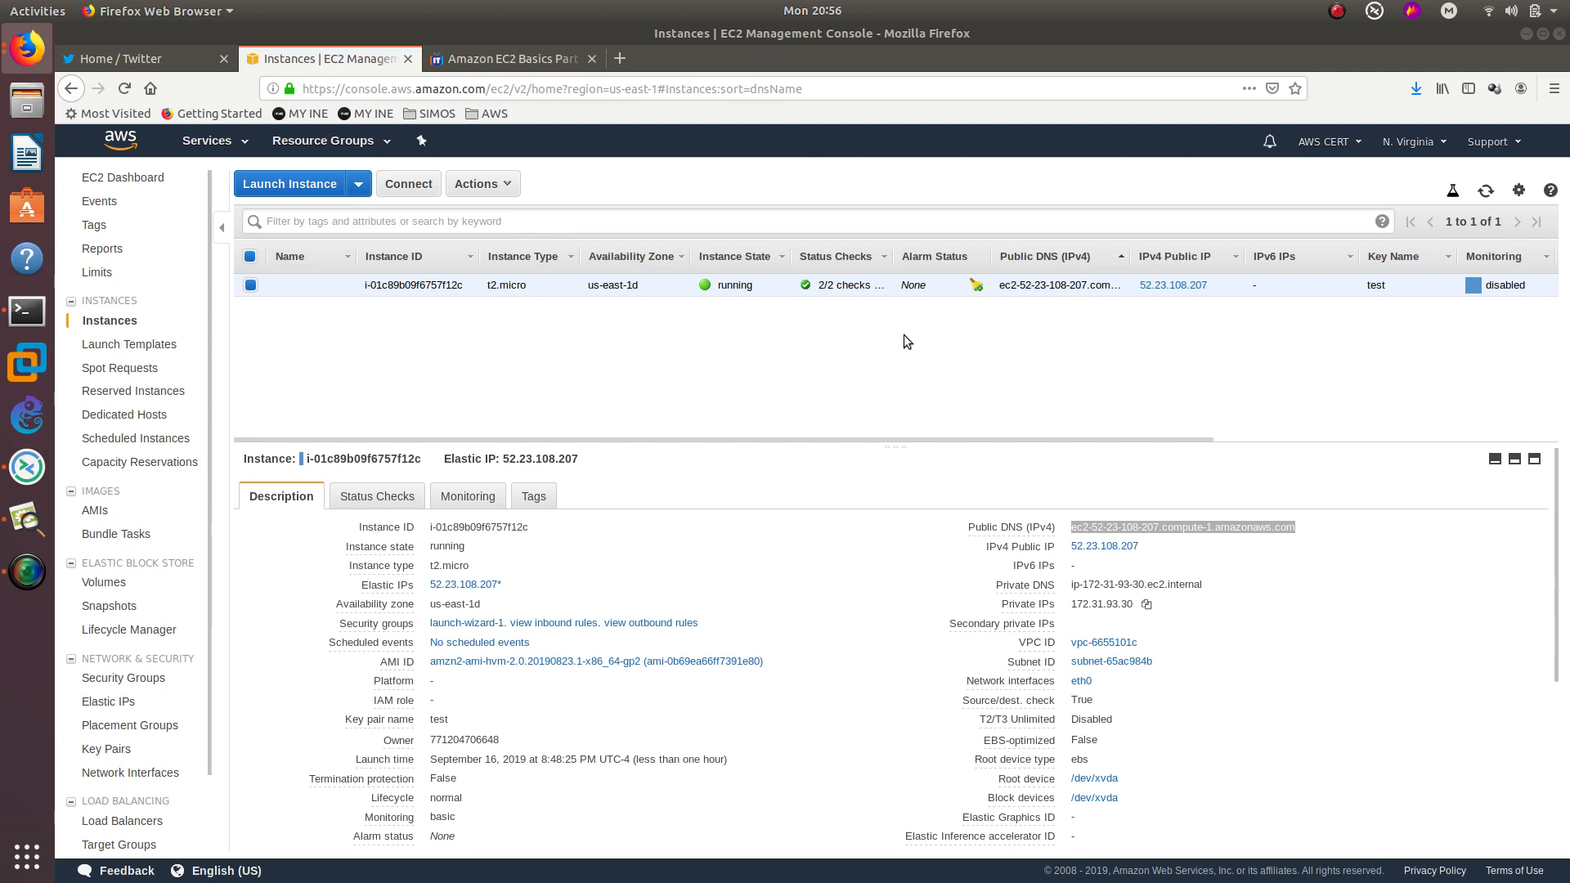
click(372, 193)
click(389, 211)
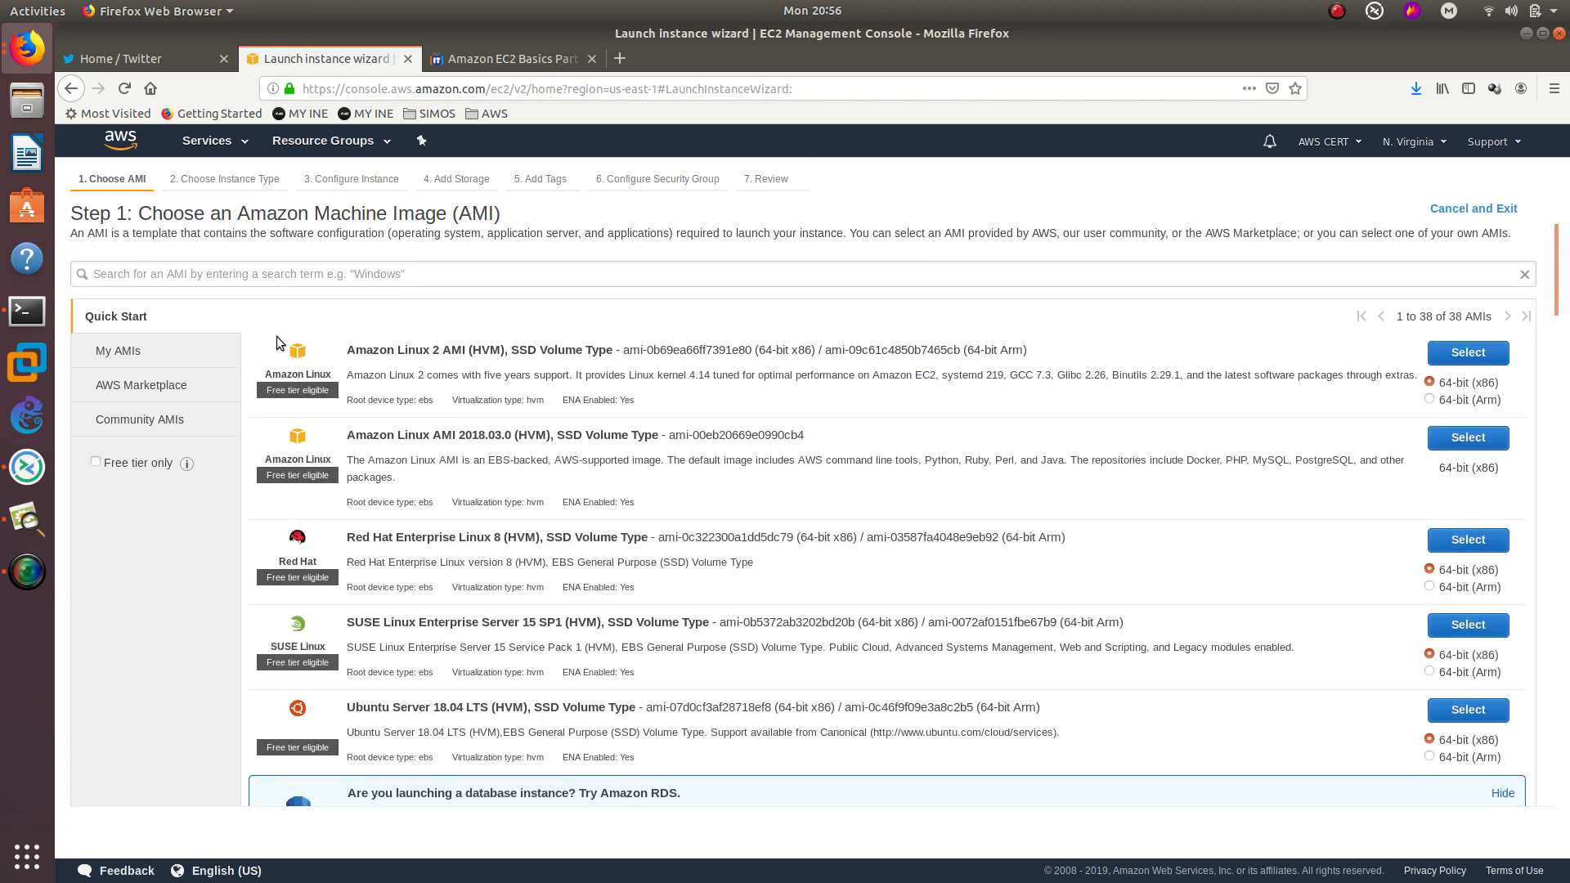
- Select the Microsoft Windows Server 2019 Base AMI with the t2.micro type and proceed through the review to the key pair choice
scroll(405, 447, down, 5)
scroll(343, 450, down, 3)
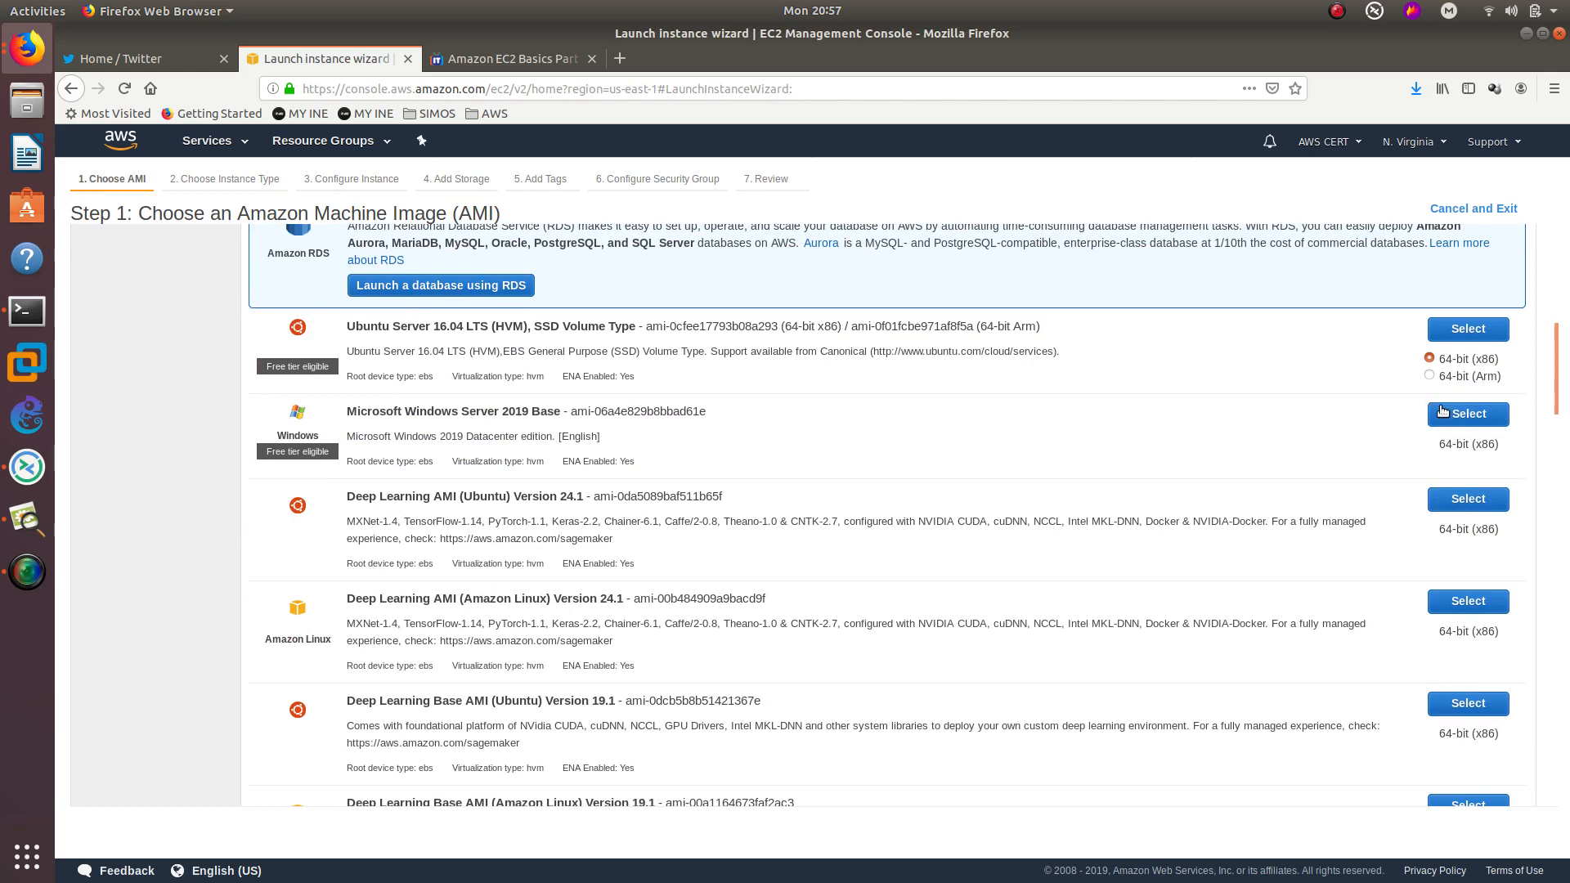
click(1465, 414)
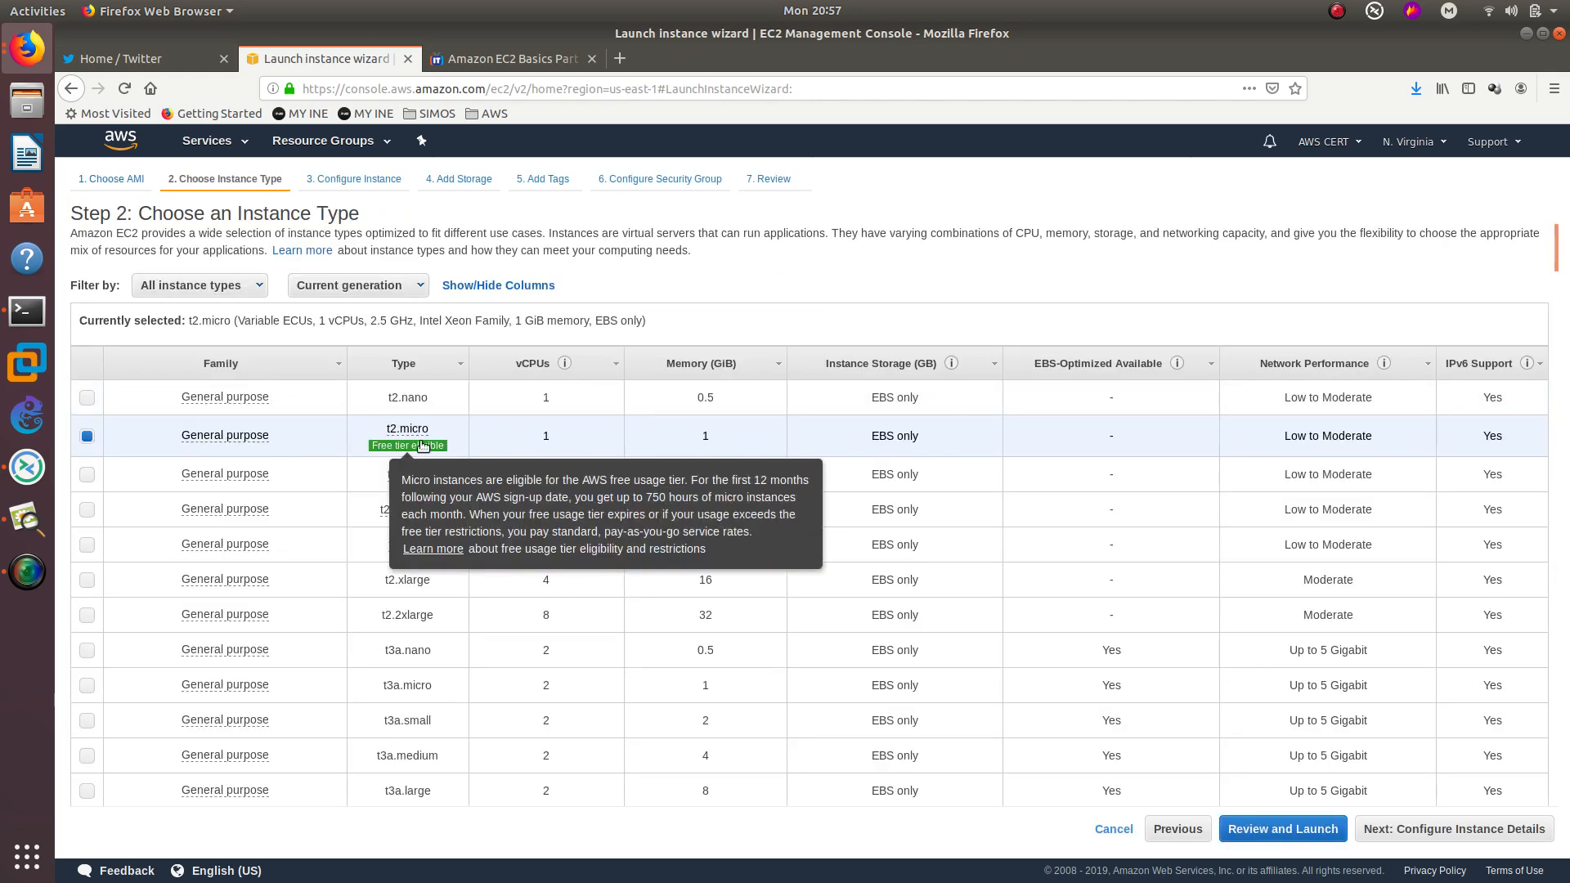
click(1300, 830)
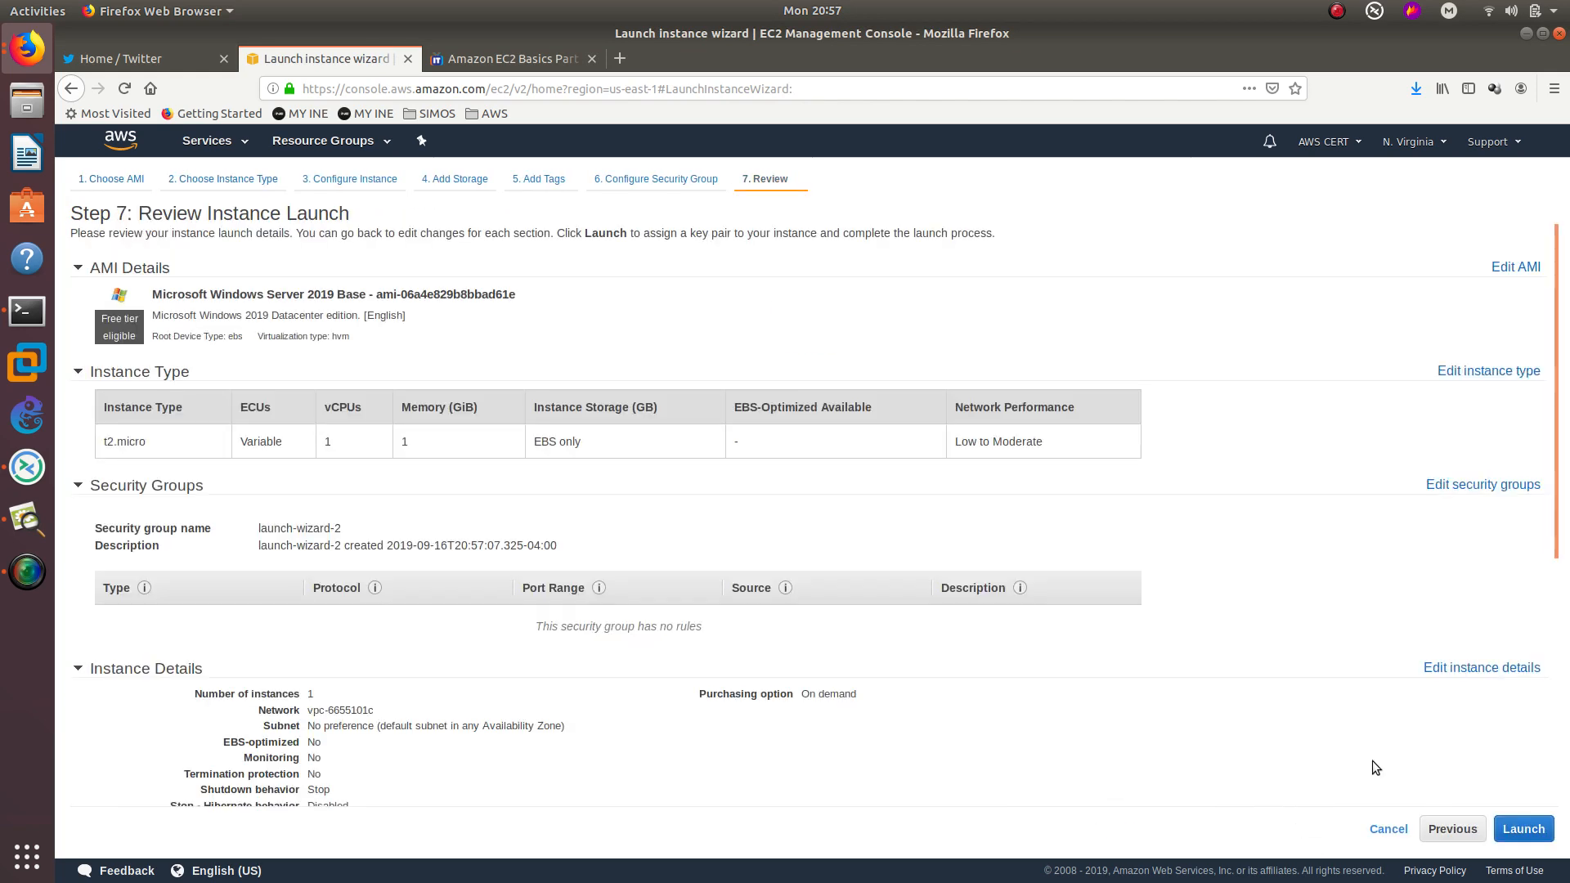
click(1508, 830)
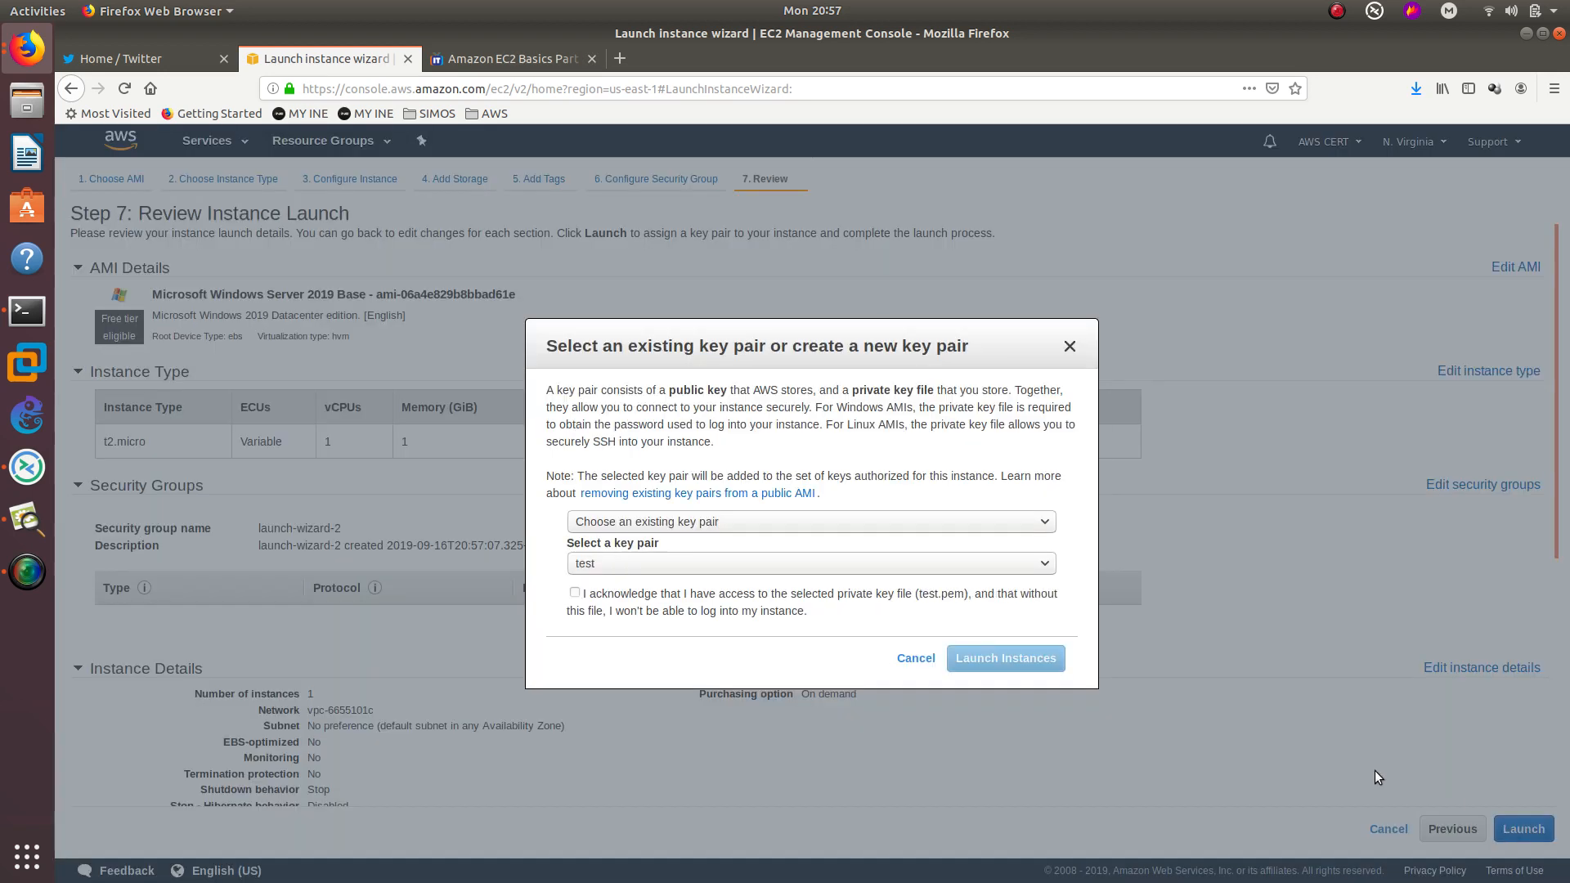
- Launch the Windows instance with the existing test key pair, acknowledging access to the test.pem private key file
click(774, 523)
click(773, 523)
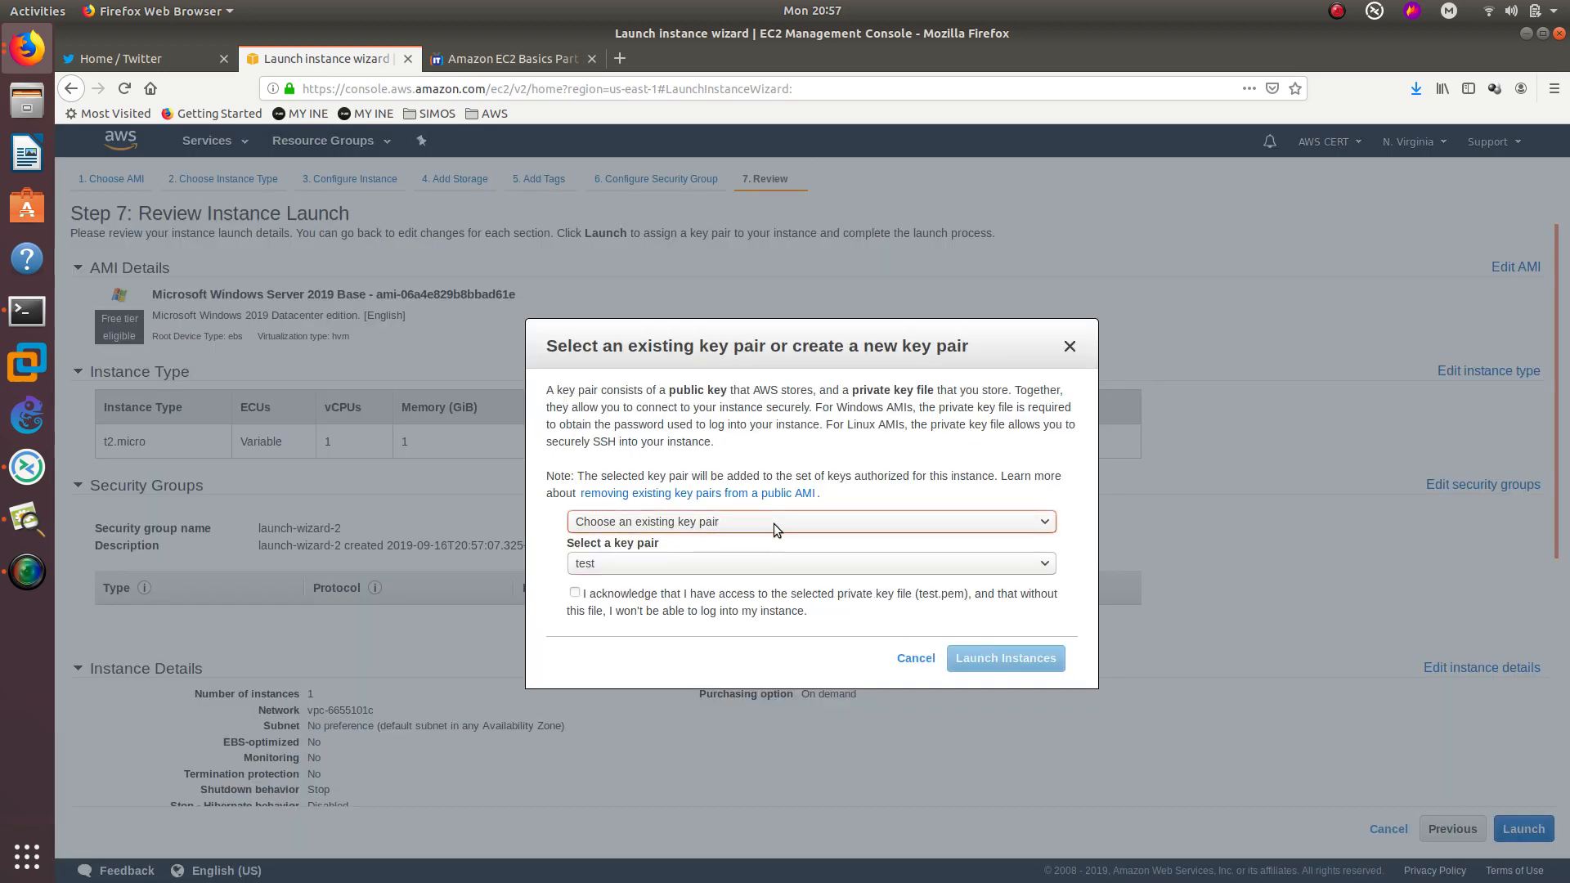
click(747, 592)
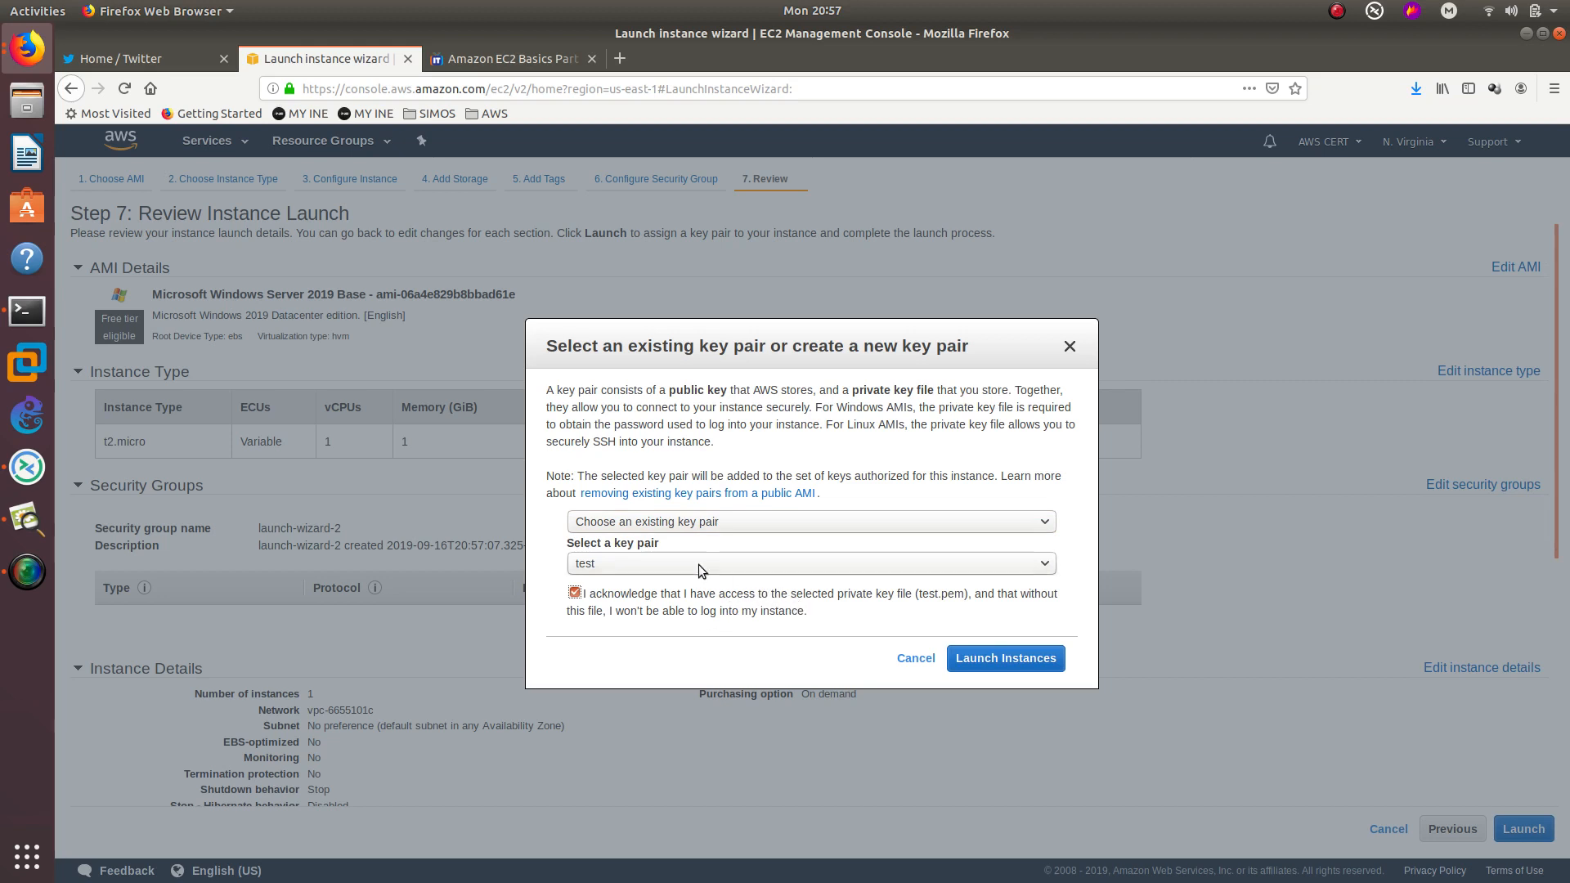
click(664, 559)
click(664, 560)
click(660, 528)
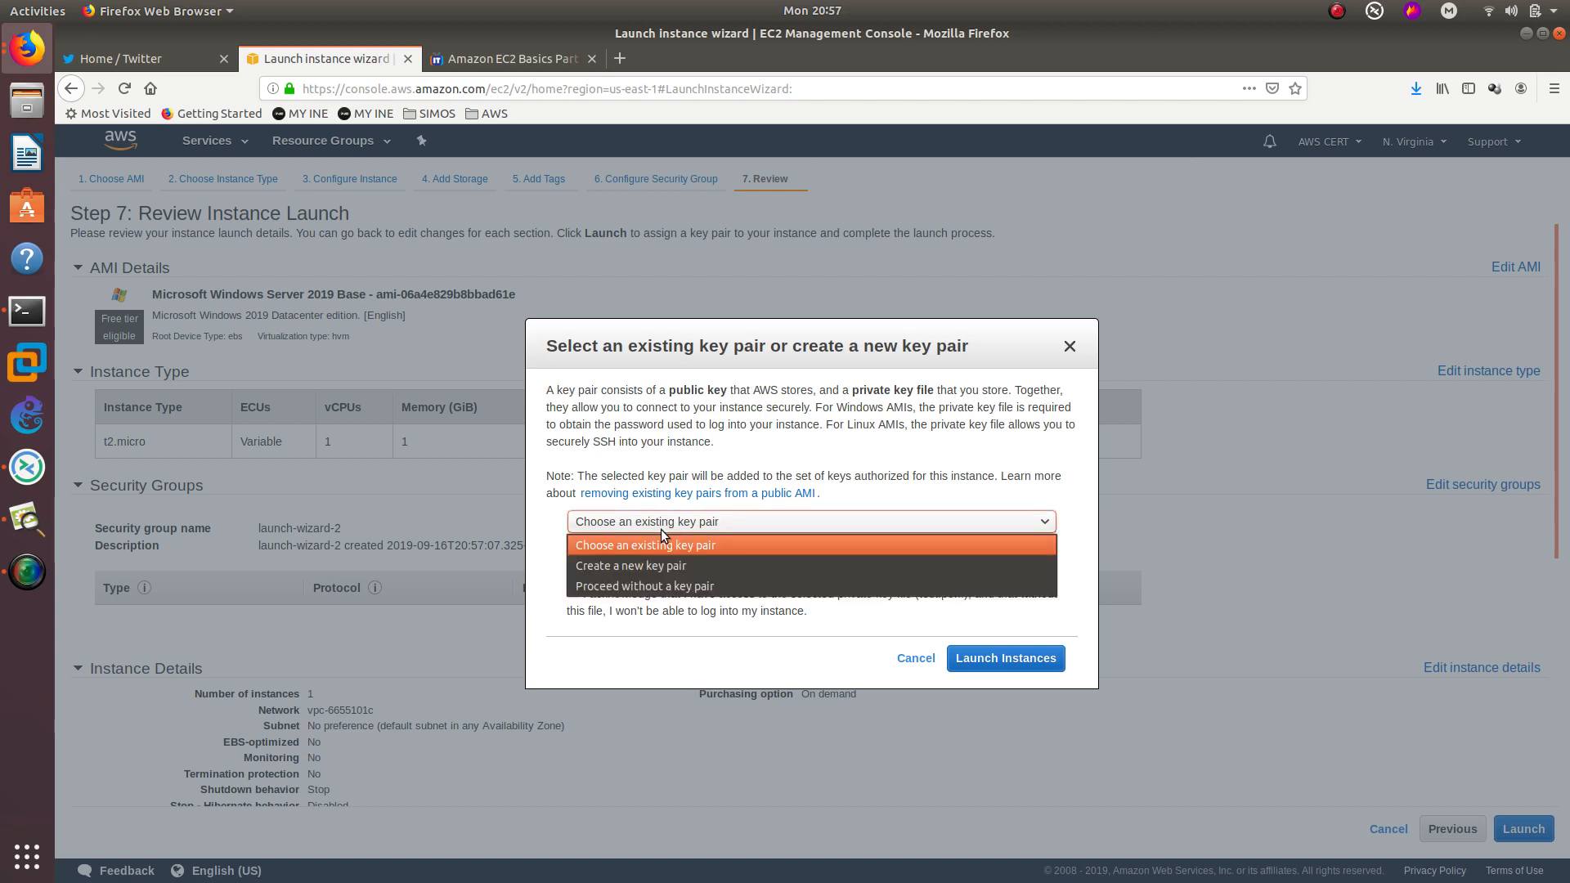
click(661, 528)
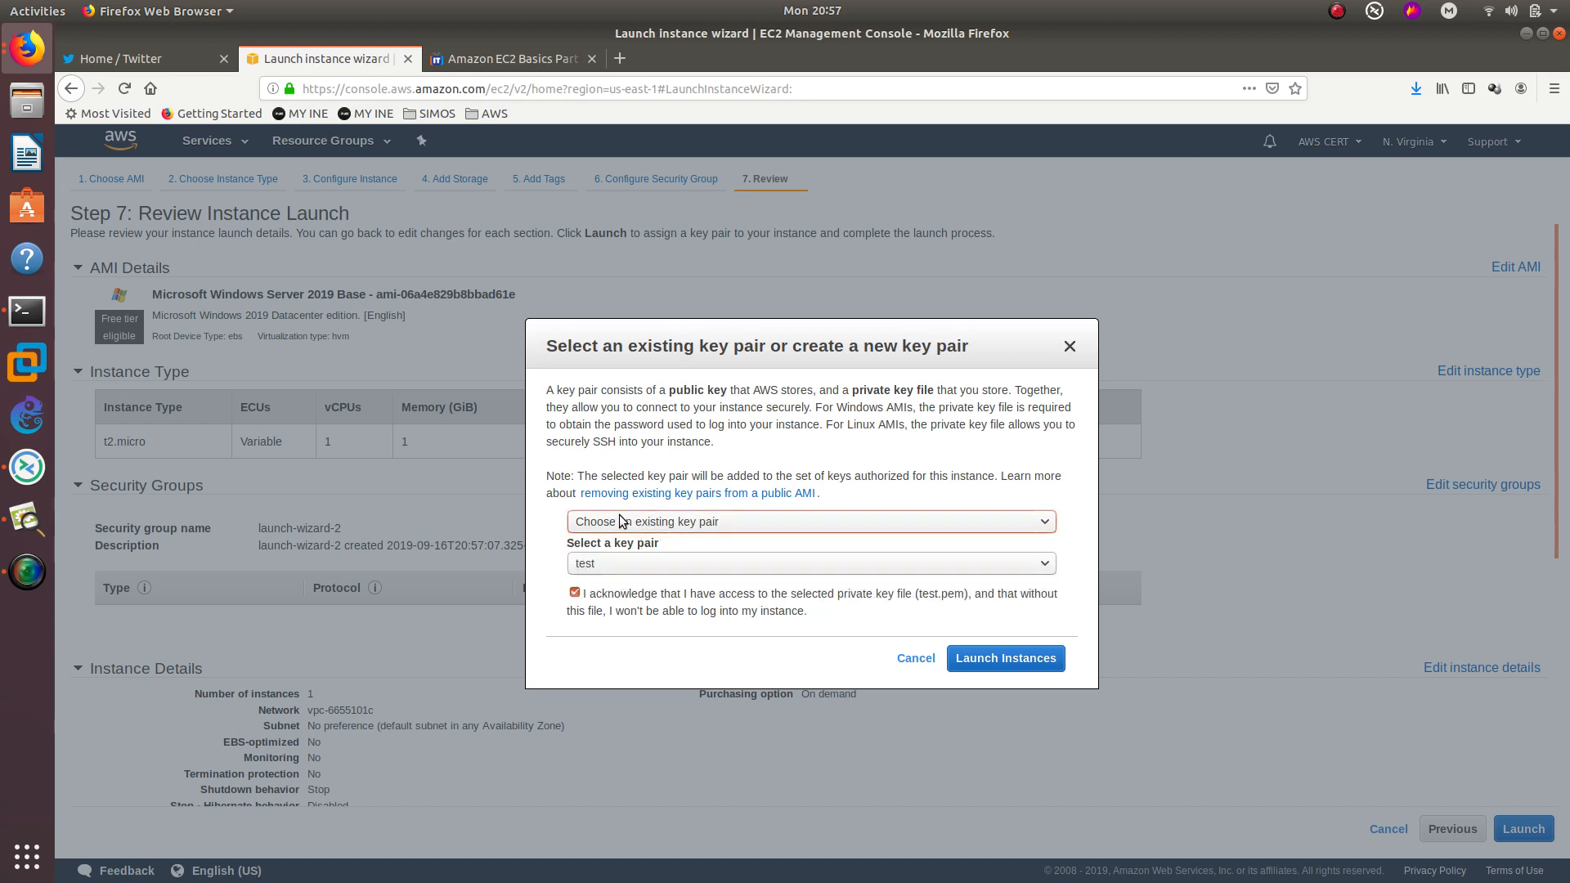
click(999, 658)
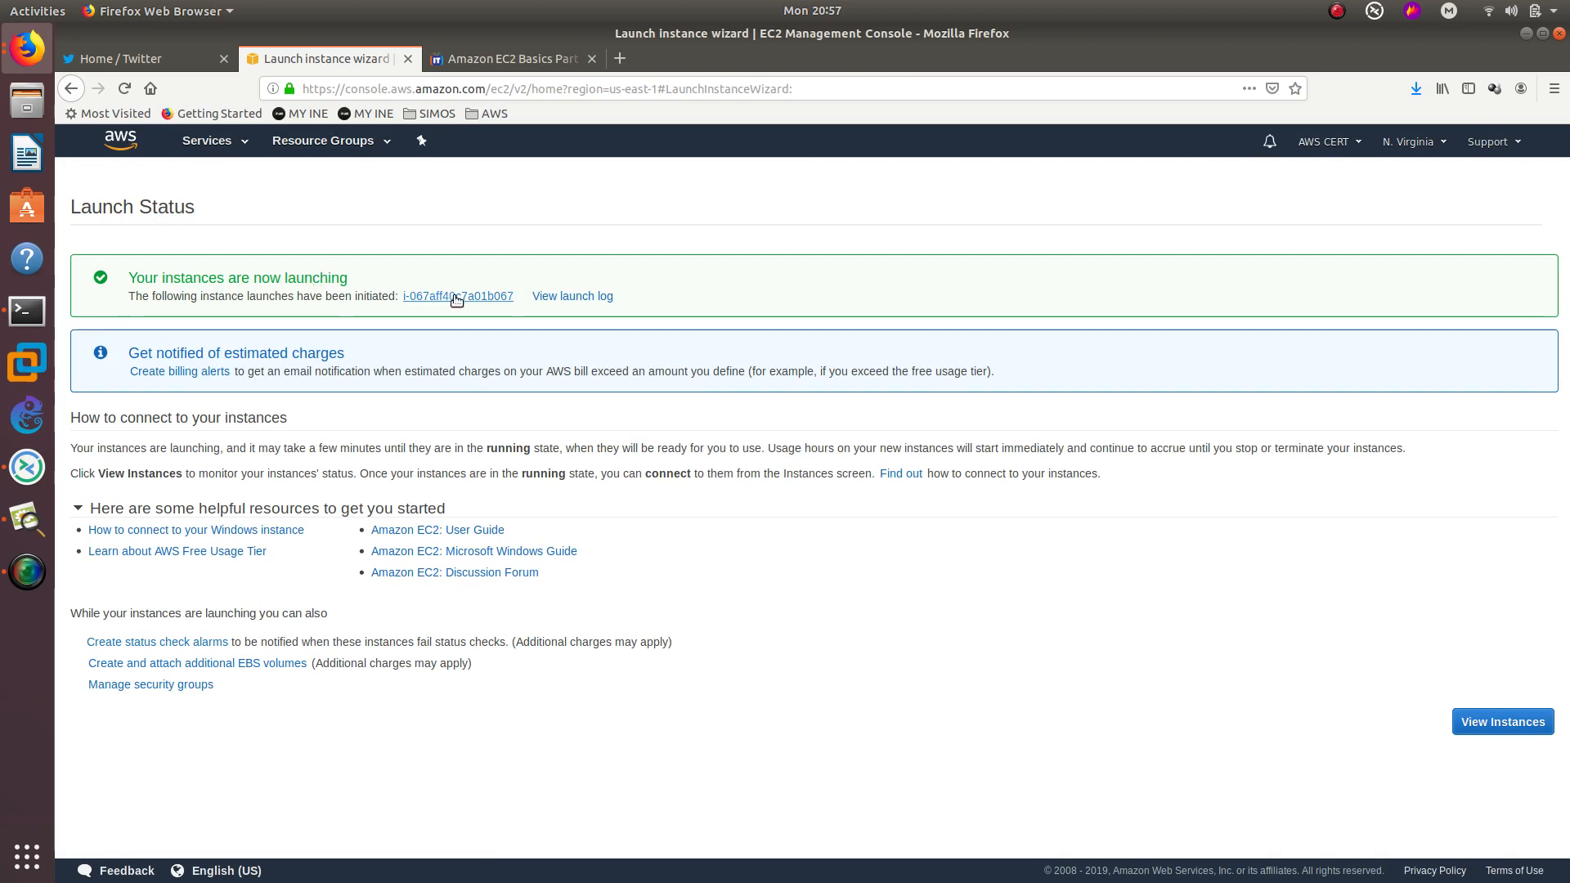
- View the instances list and go to the security groups page under Network & Security
click(1490, 724)
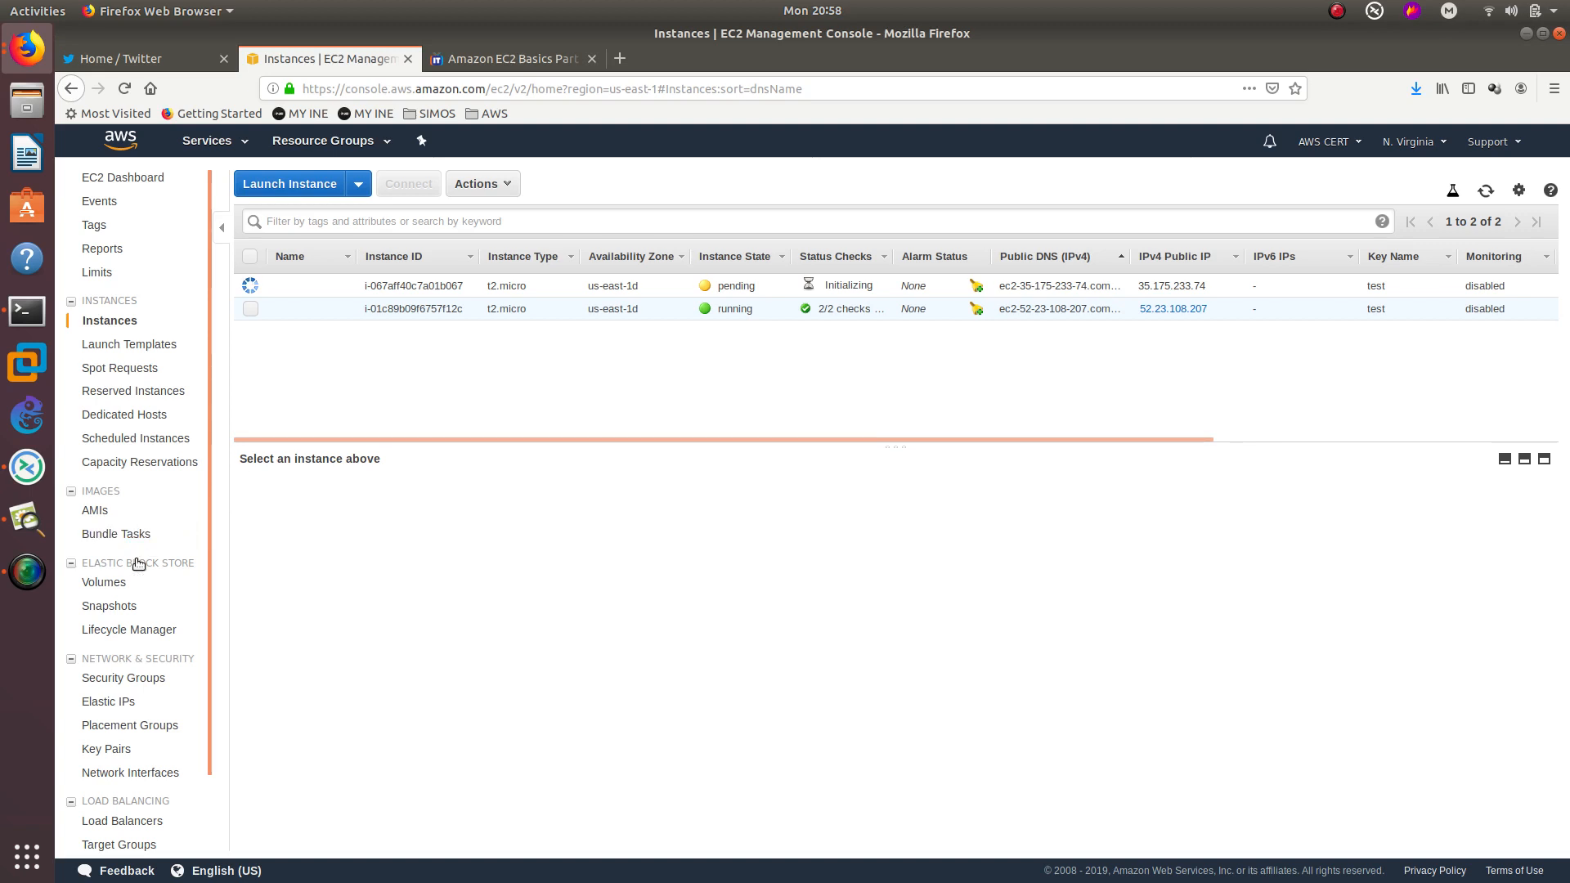
scroll(133, 564, down, 2)
click(127, 596)
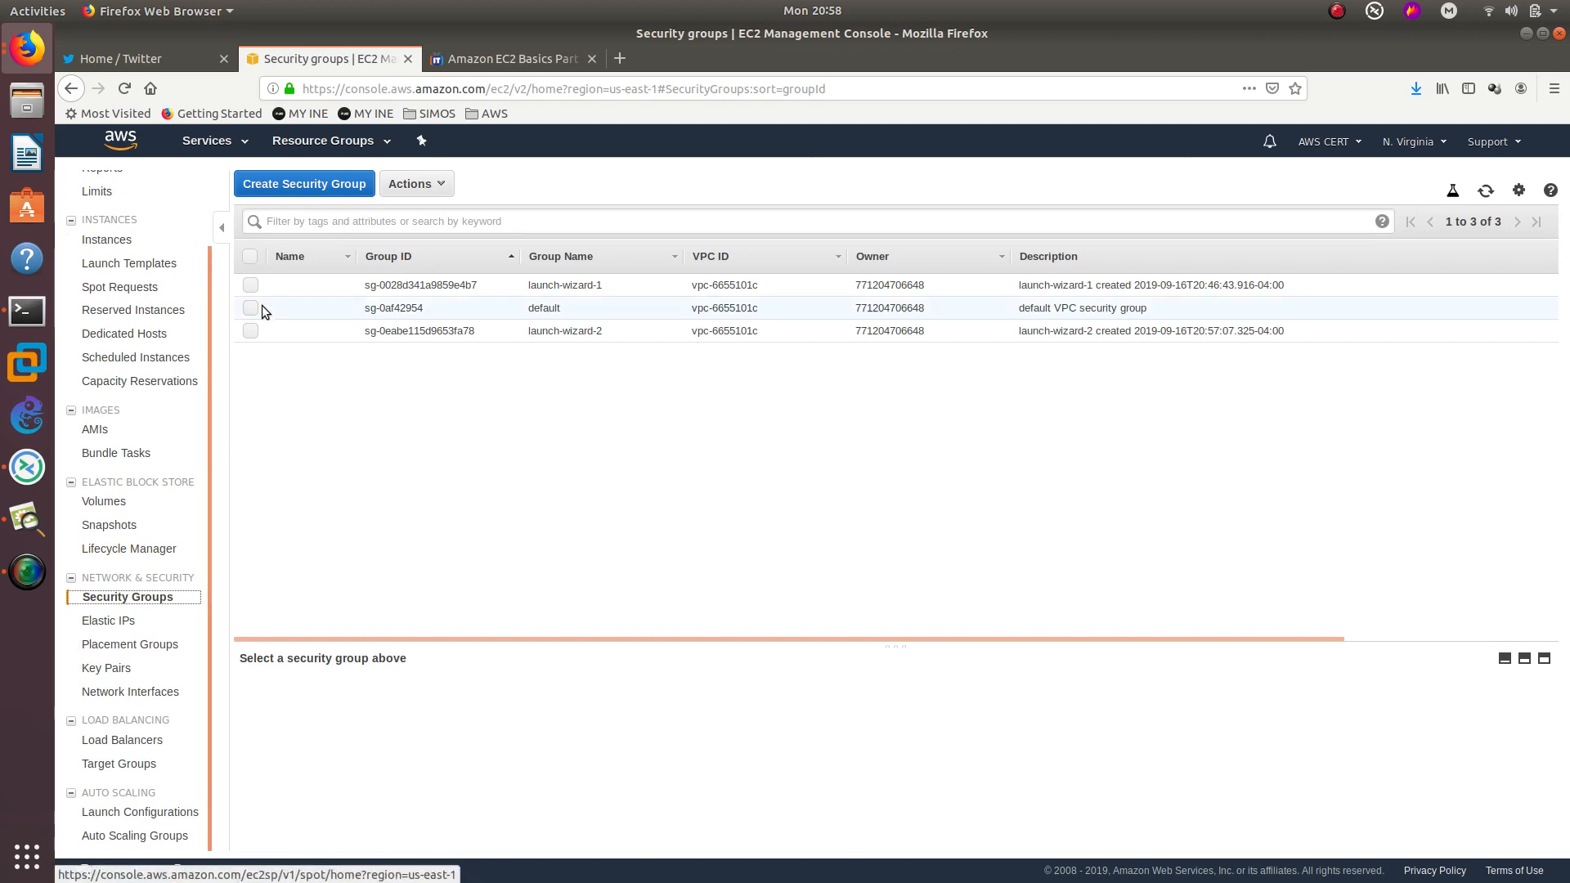
- Try to delete the launch-wizard-1 and launch-wizard-2 security groups together, and clear the selection of both groups
click(250, 284)
click(250, 330)
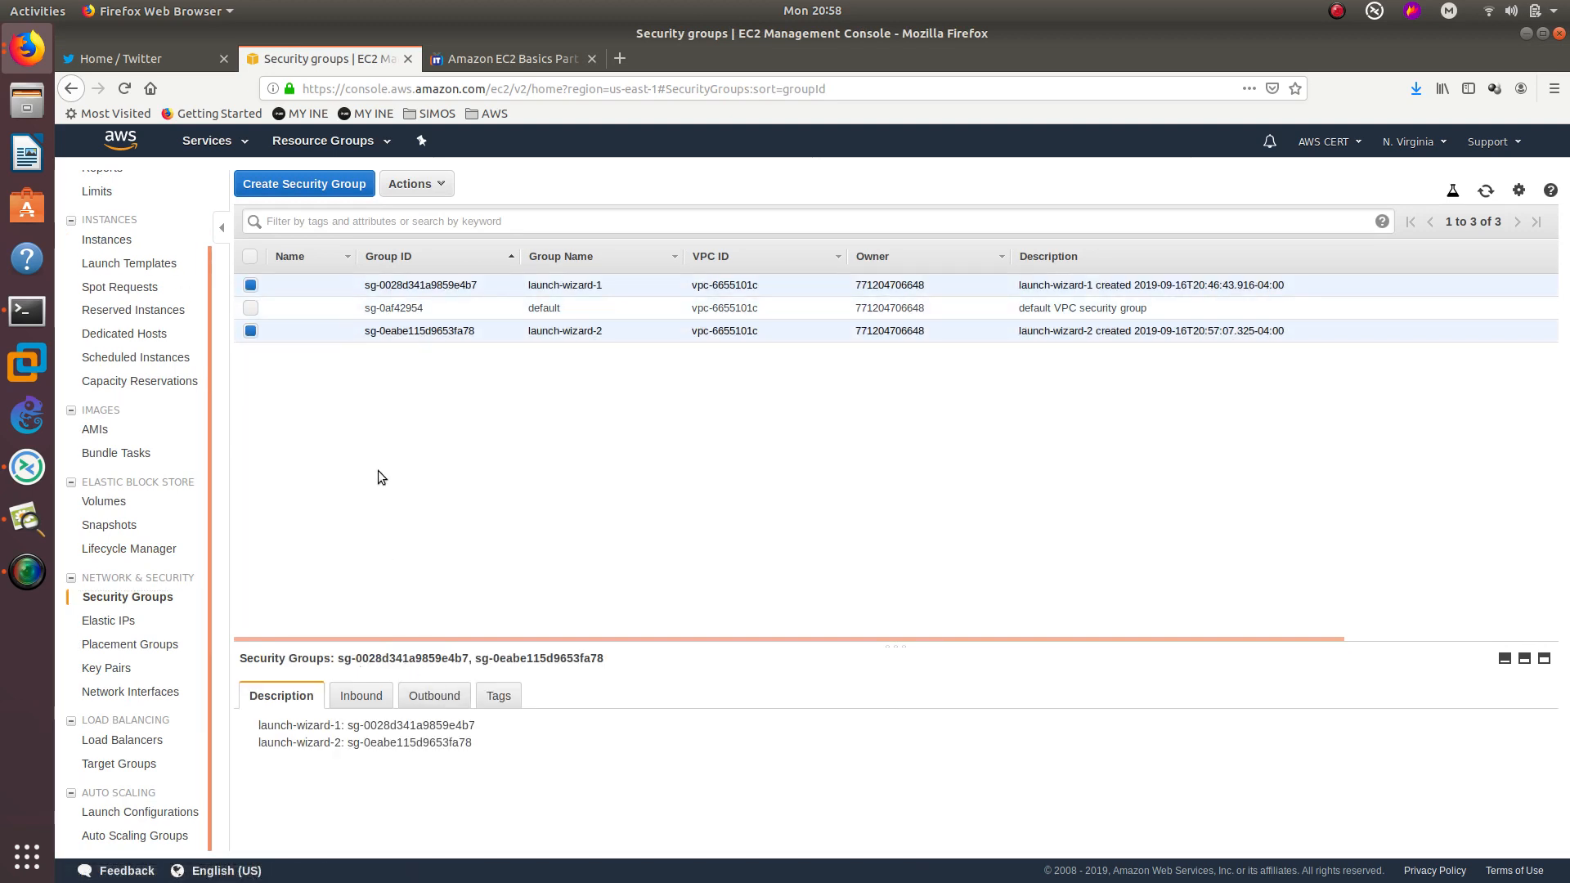
click(416, 184)
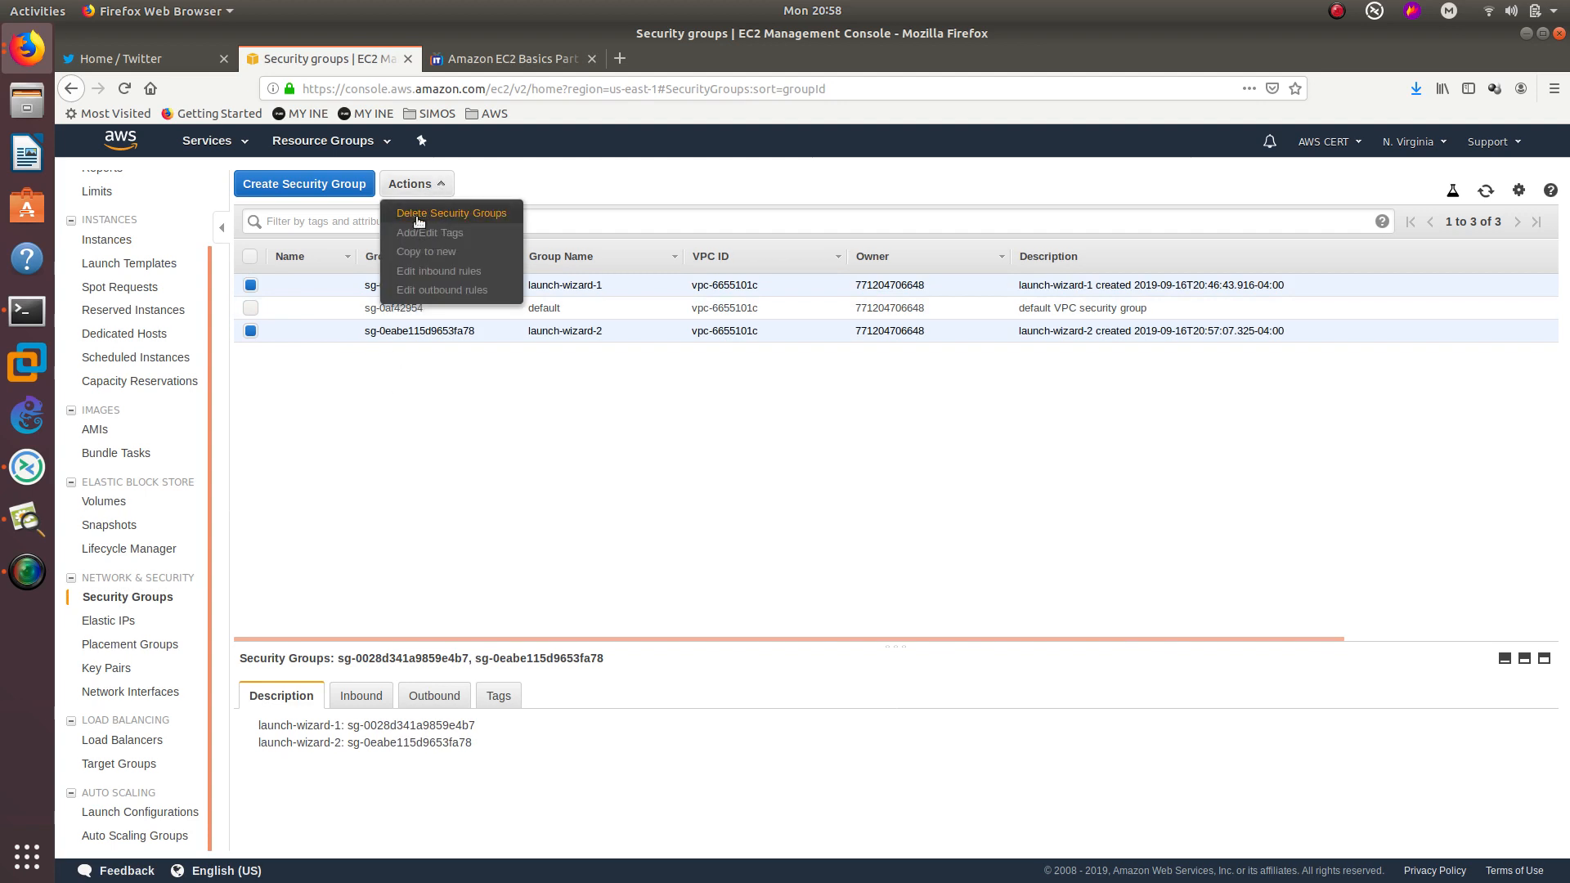
click(451, 213)
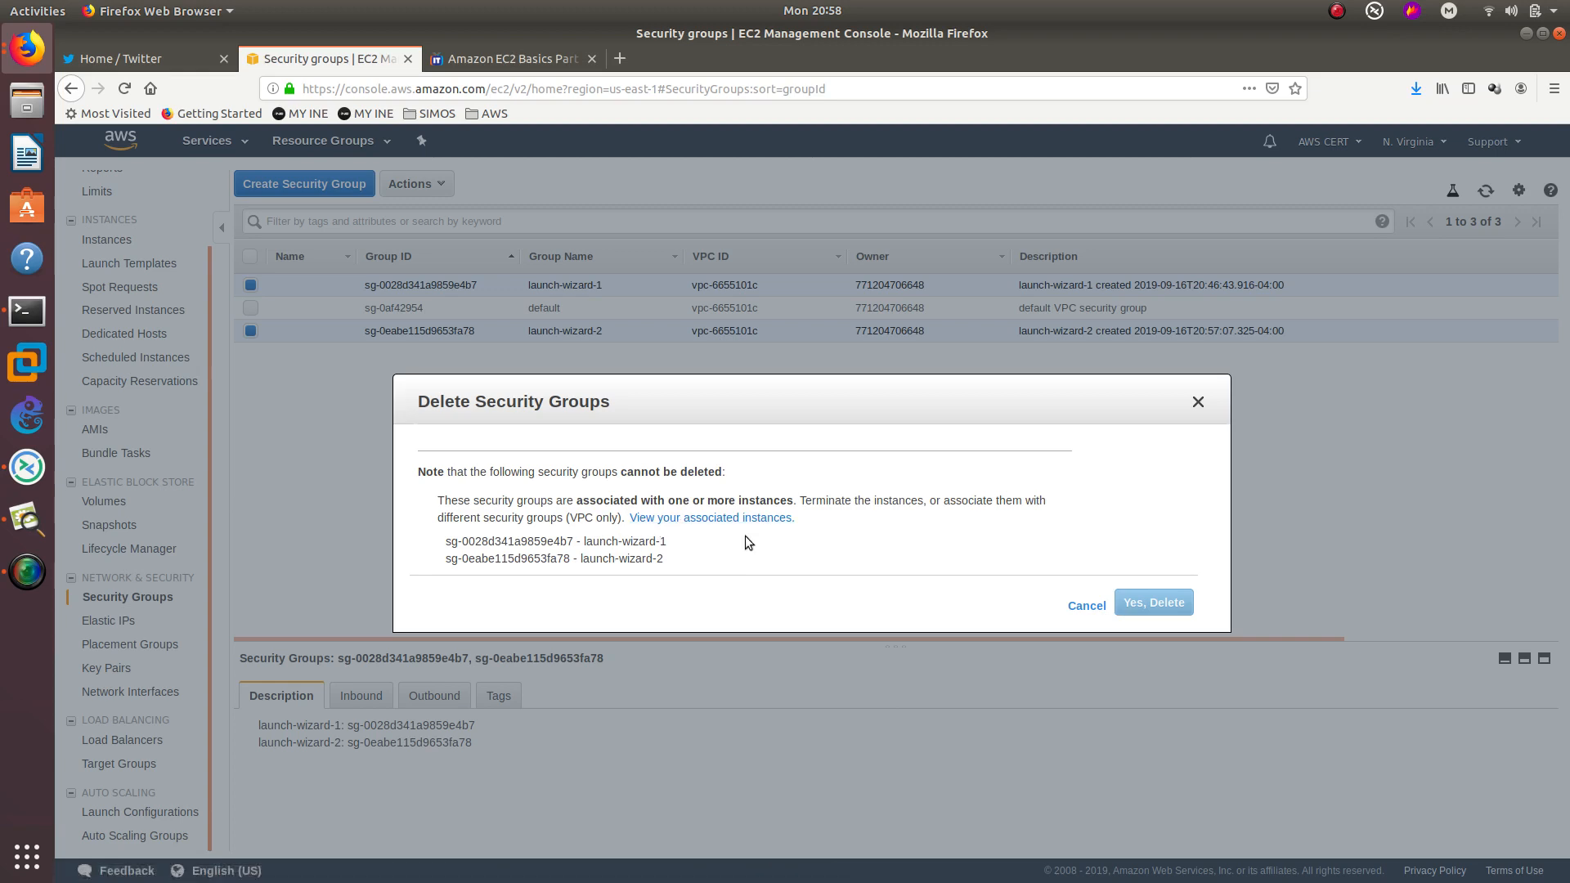
click(1080, 605)
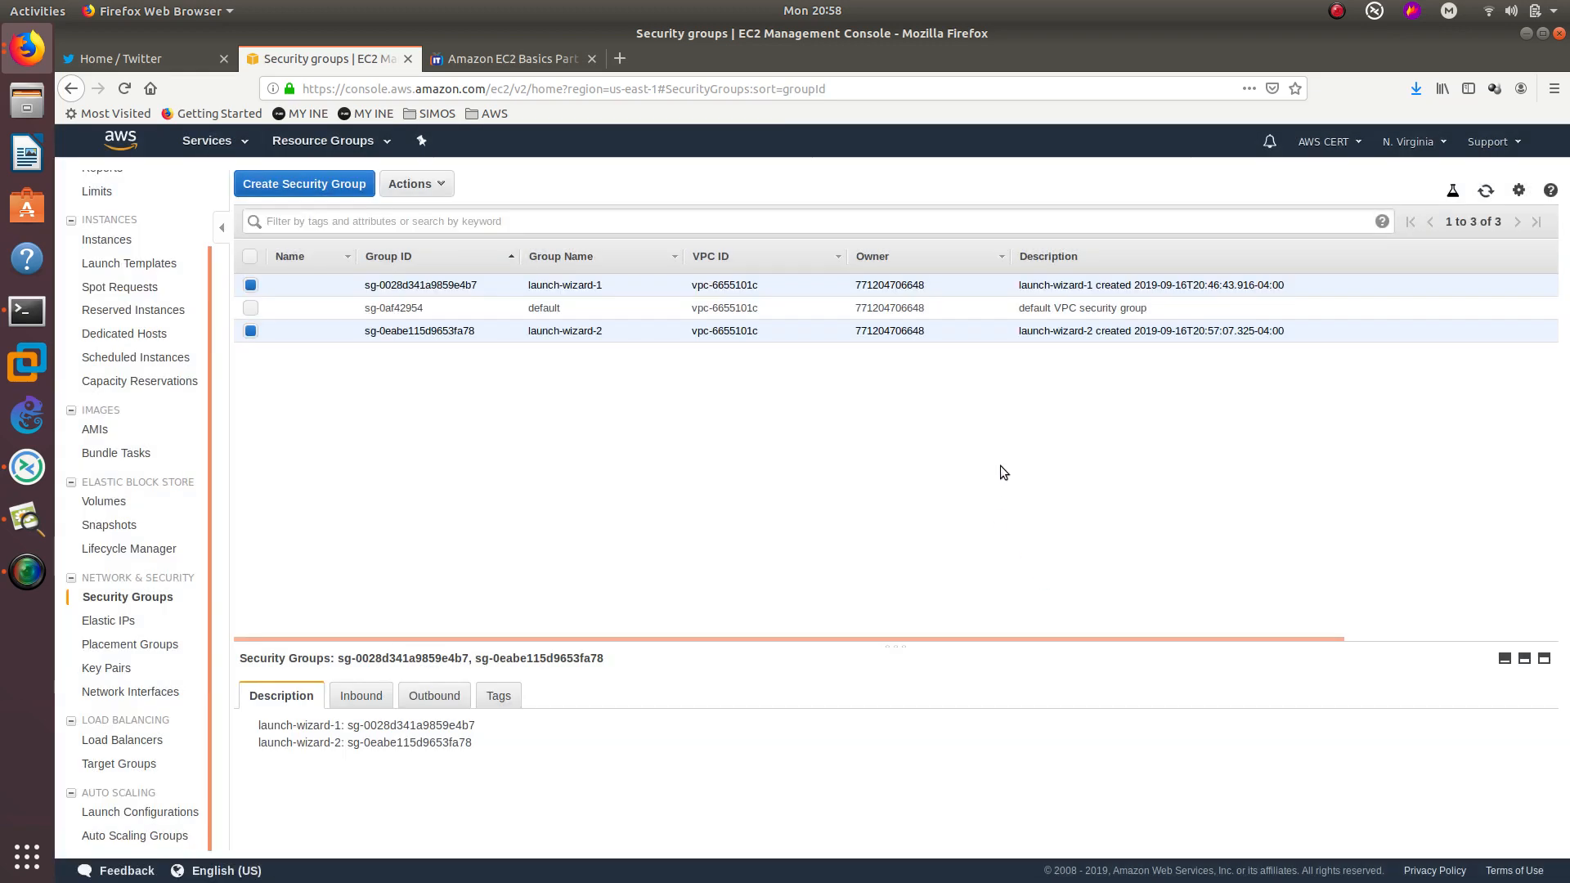
click(251, 331)
click(249, 288)
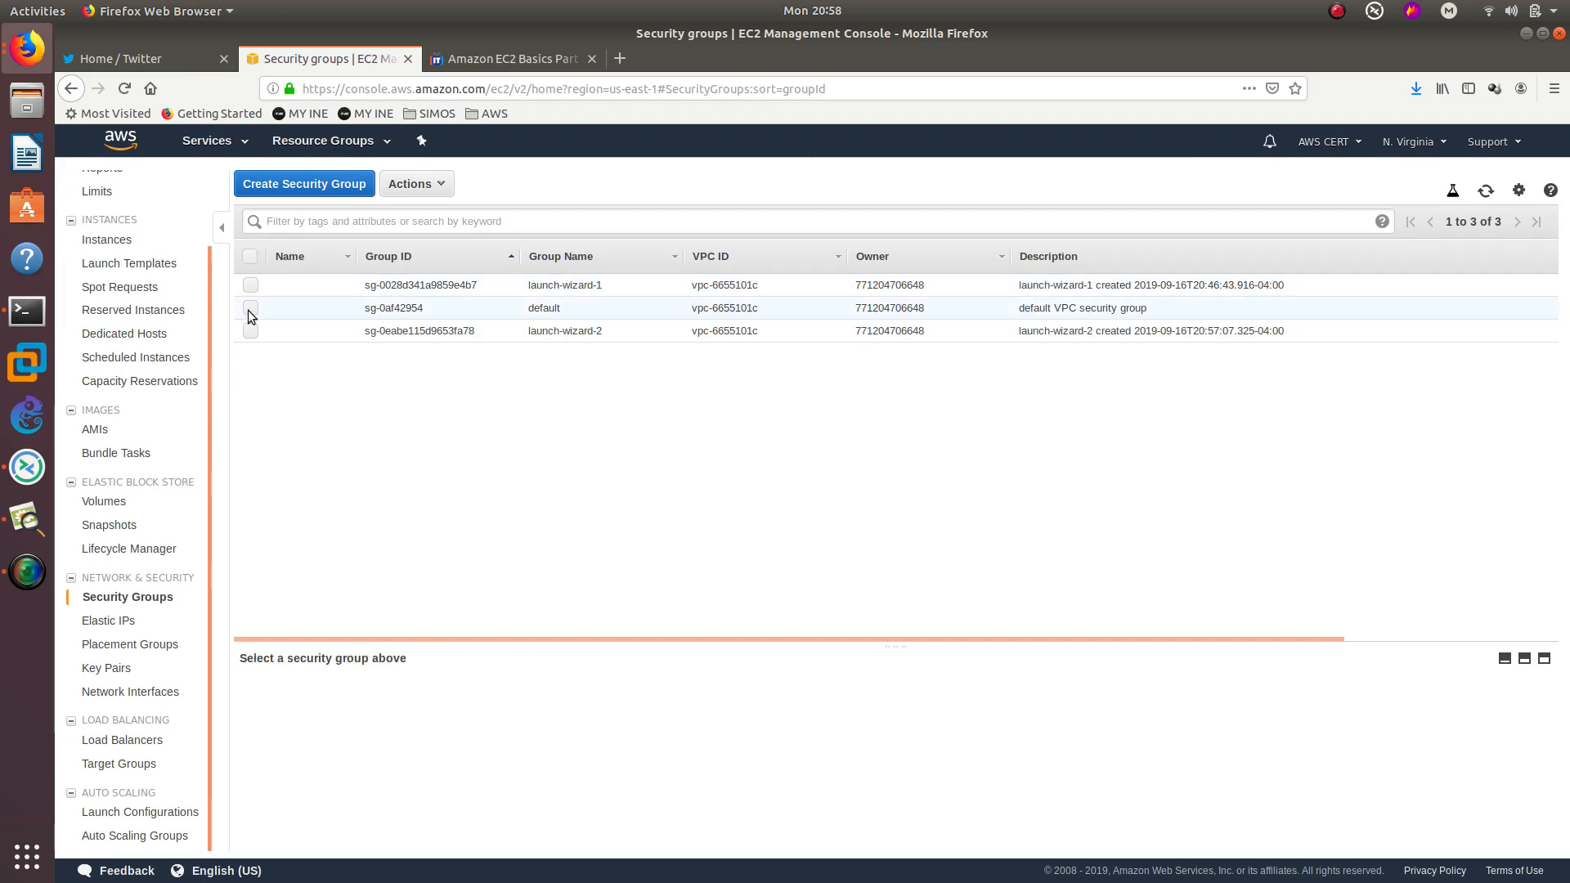
- Display the inbound rules of the launch-wizard-2 security group
click(247, 331)
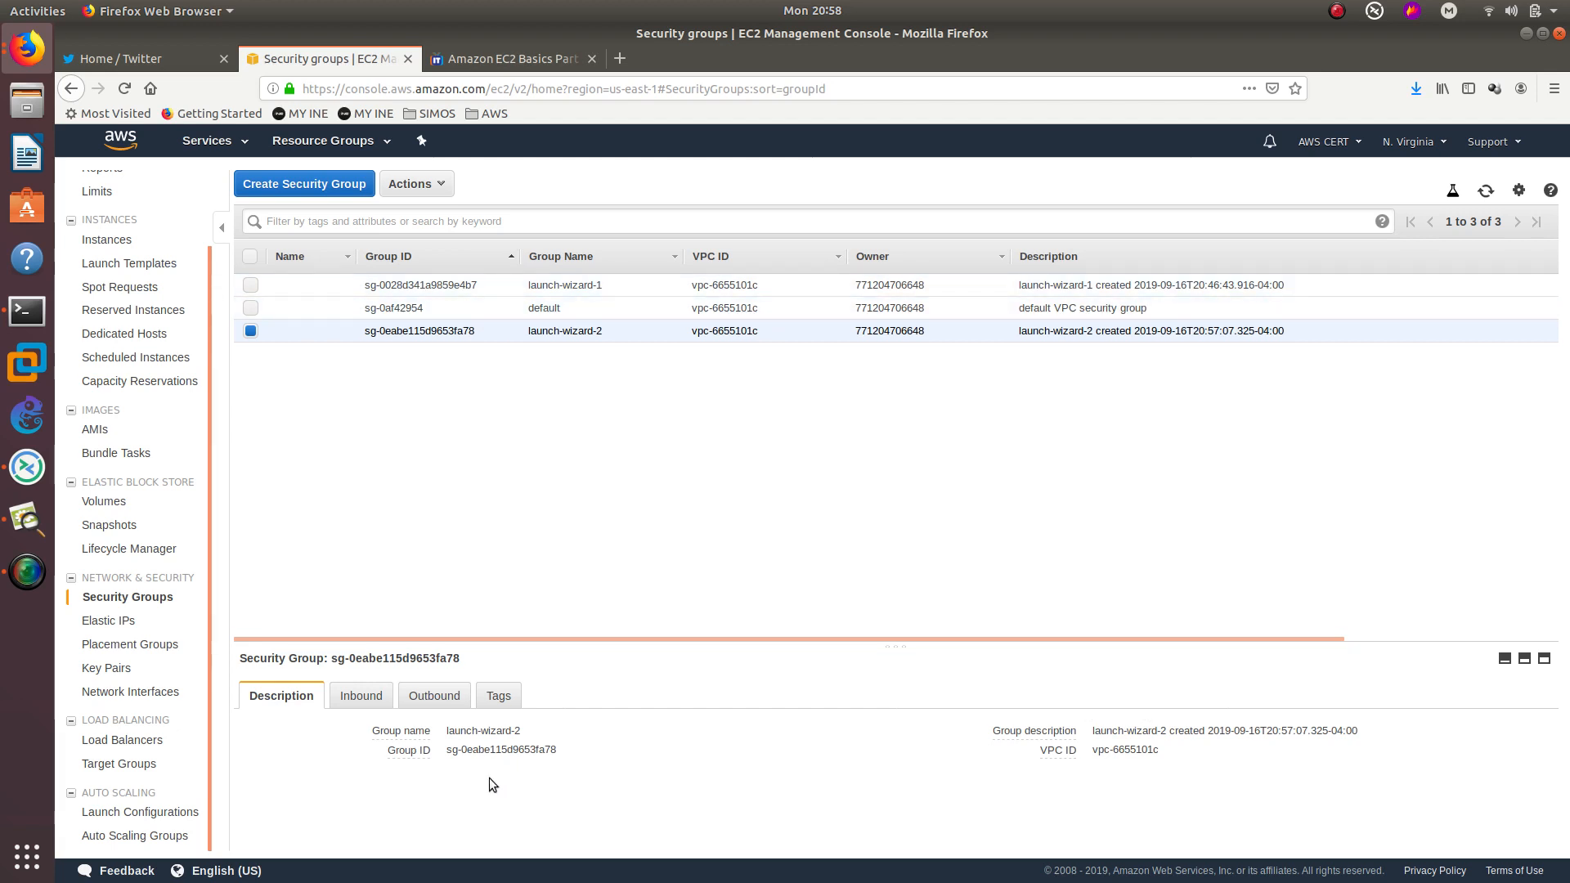
mouse_move(425, 727)
click(381, 700)
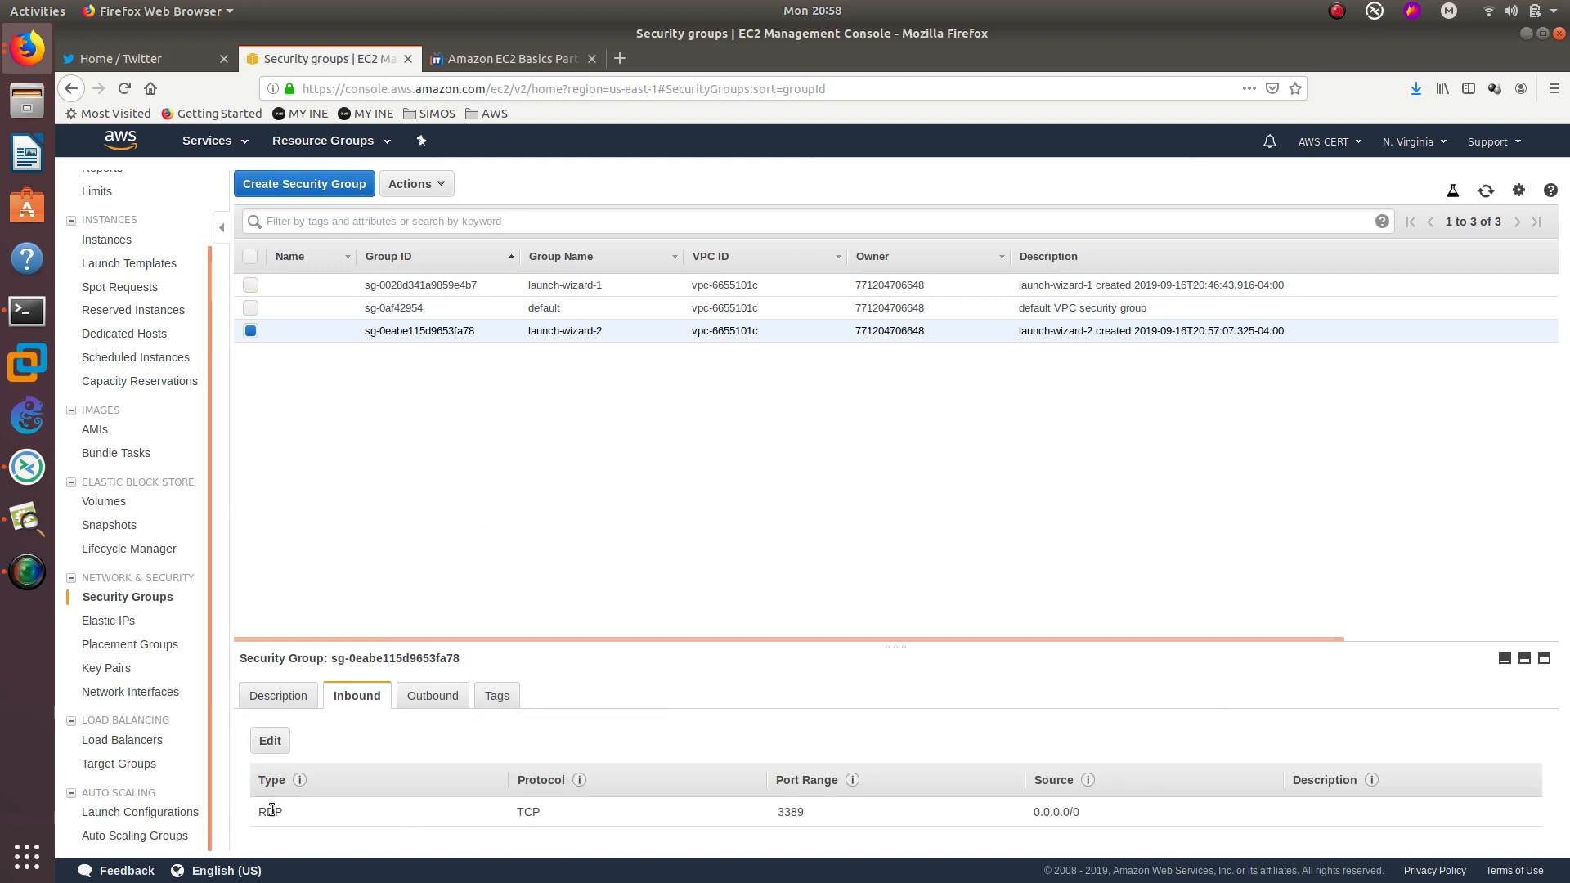
- Display the inbound rules of only the launch-wizard-1 security group in an enlarged details area and highlight the rule's protocol and port range
click(250, 284)
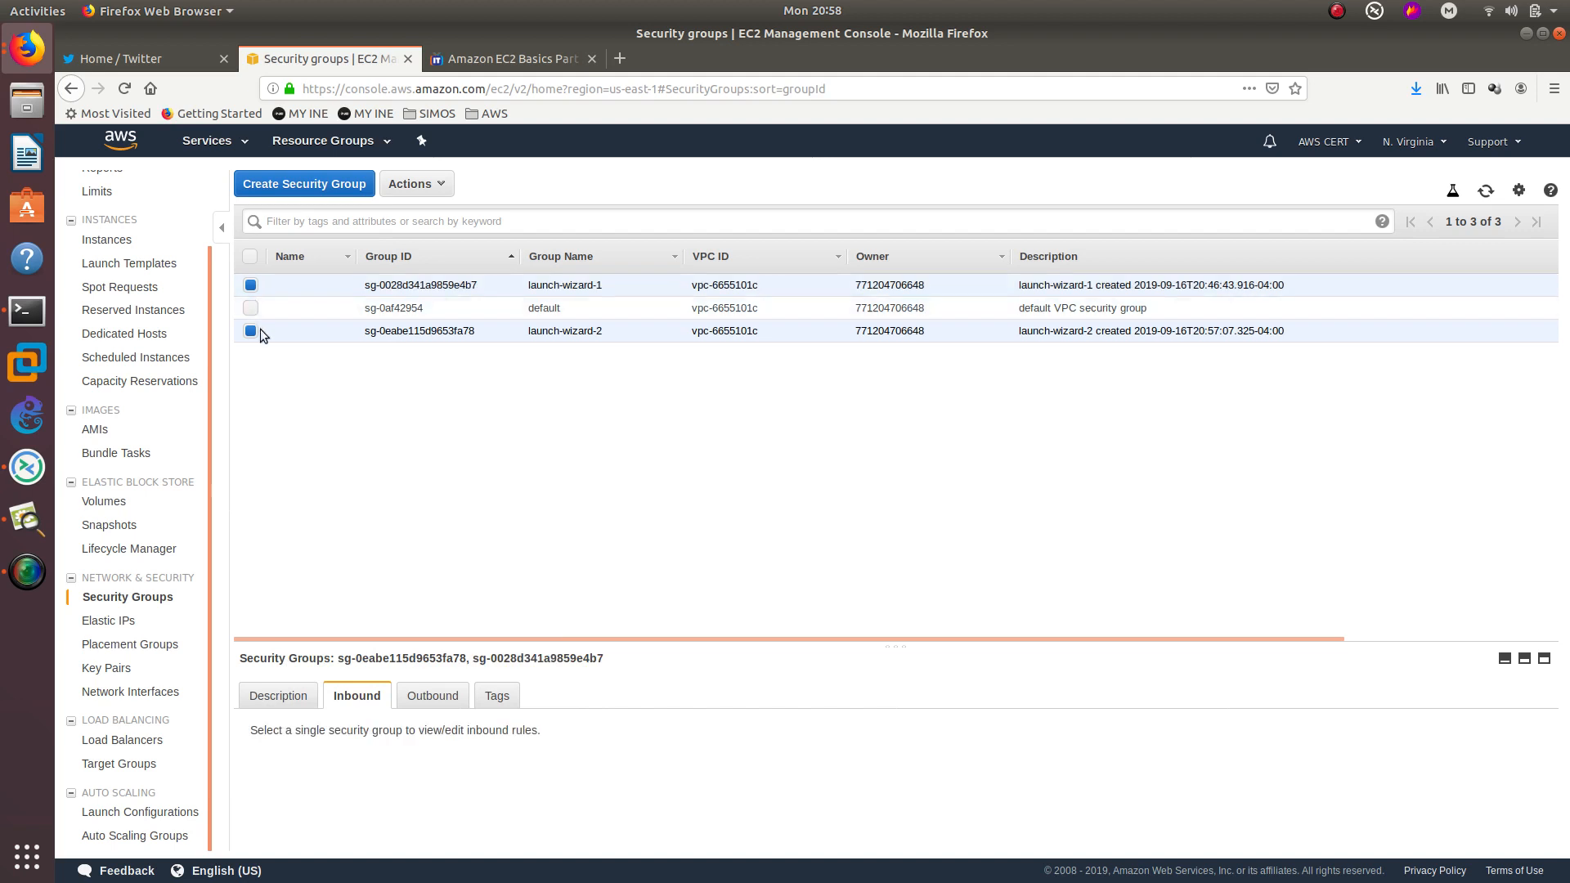
click(251, 328)
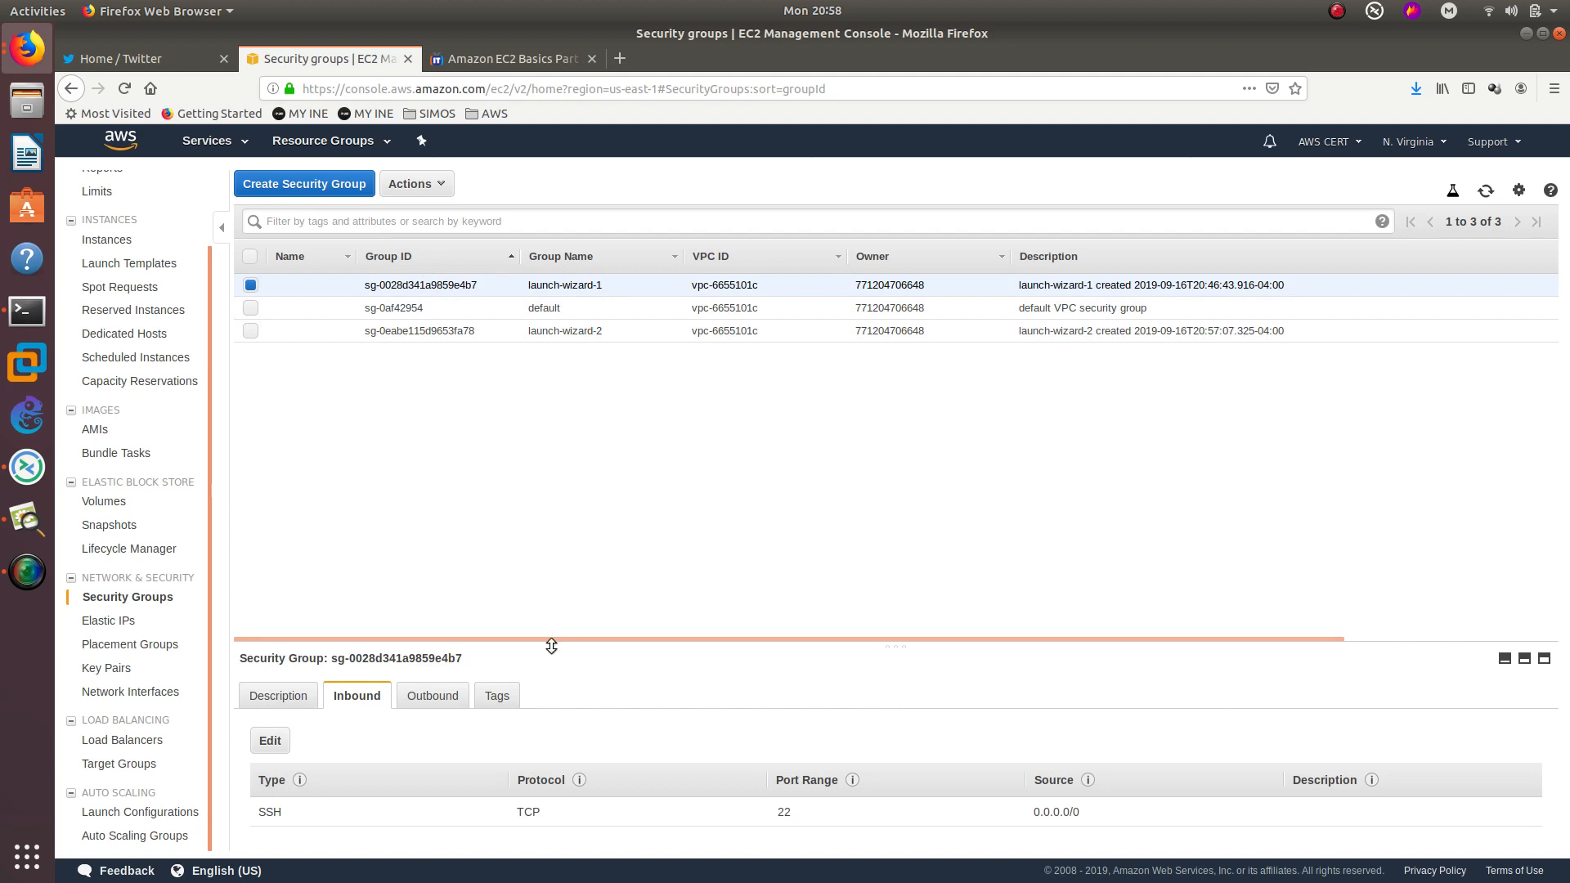
drag(550, 641, 565, 439)
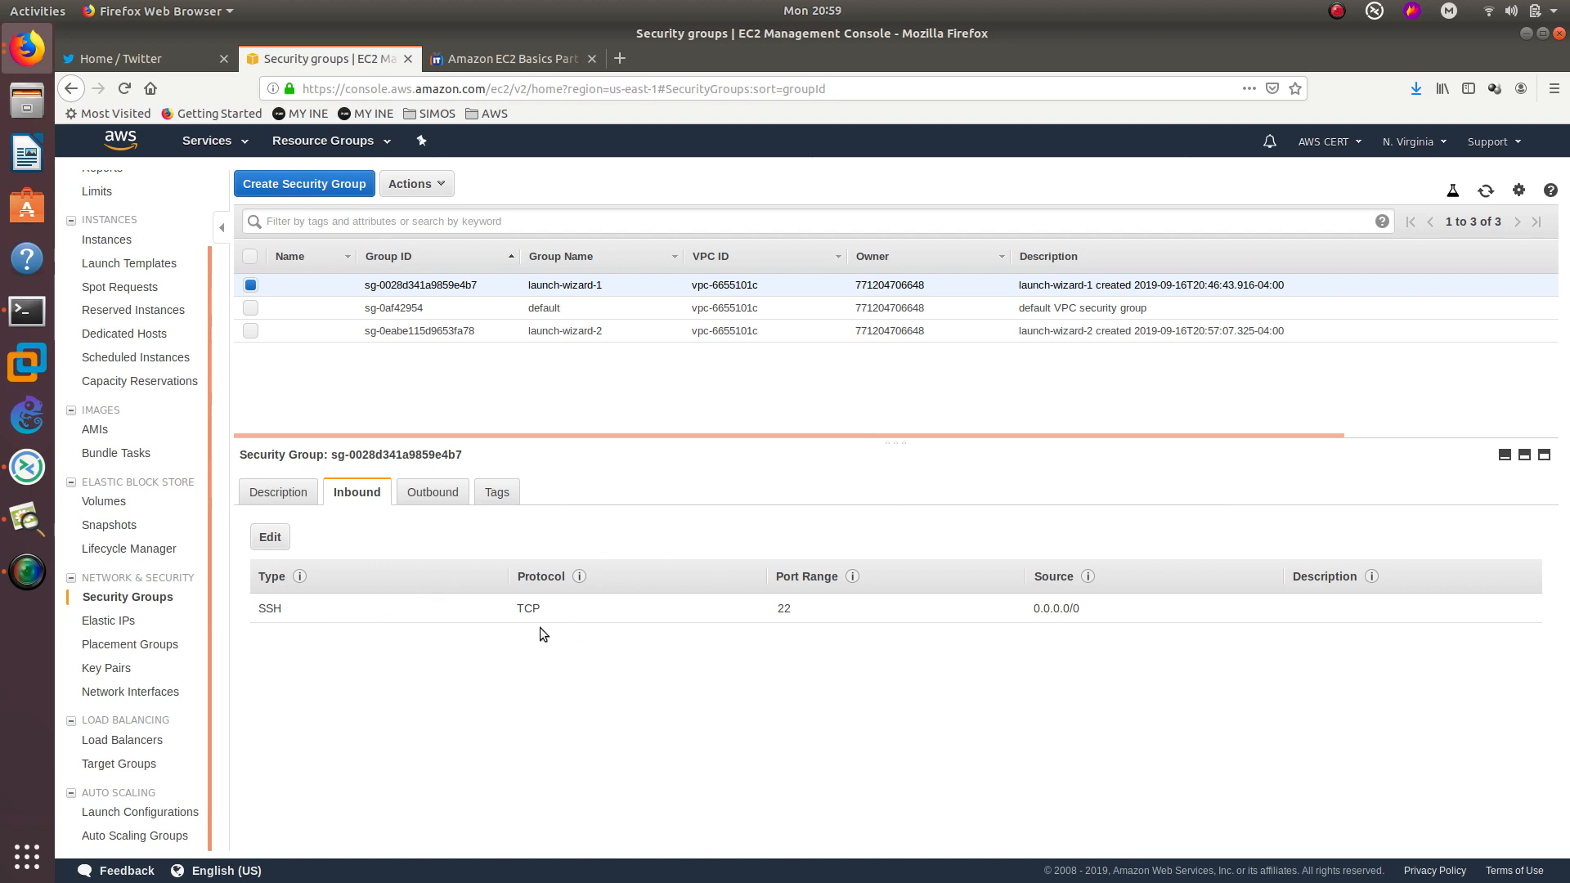
double_click(521, 610)
triple_click(804, 579)
click(804, 579)
double_click(784, 608)
click(419, 184)
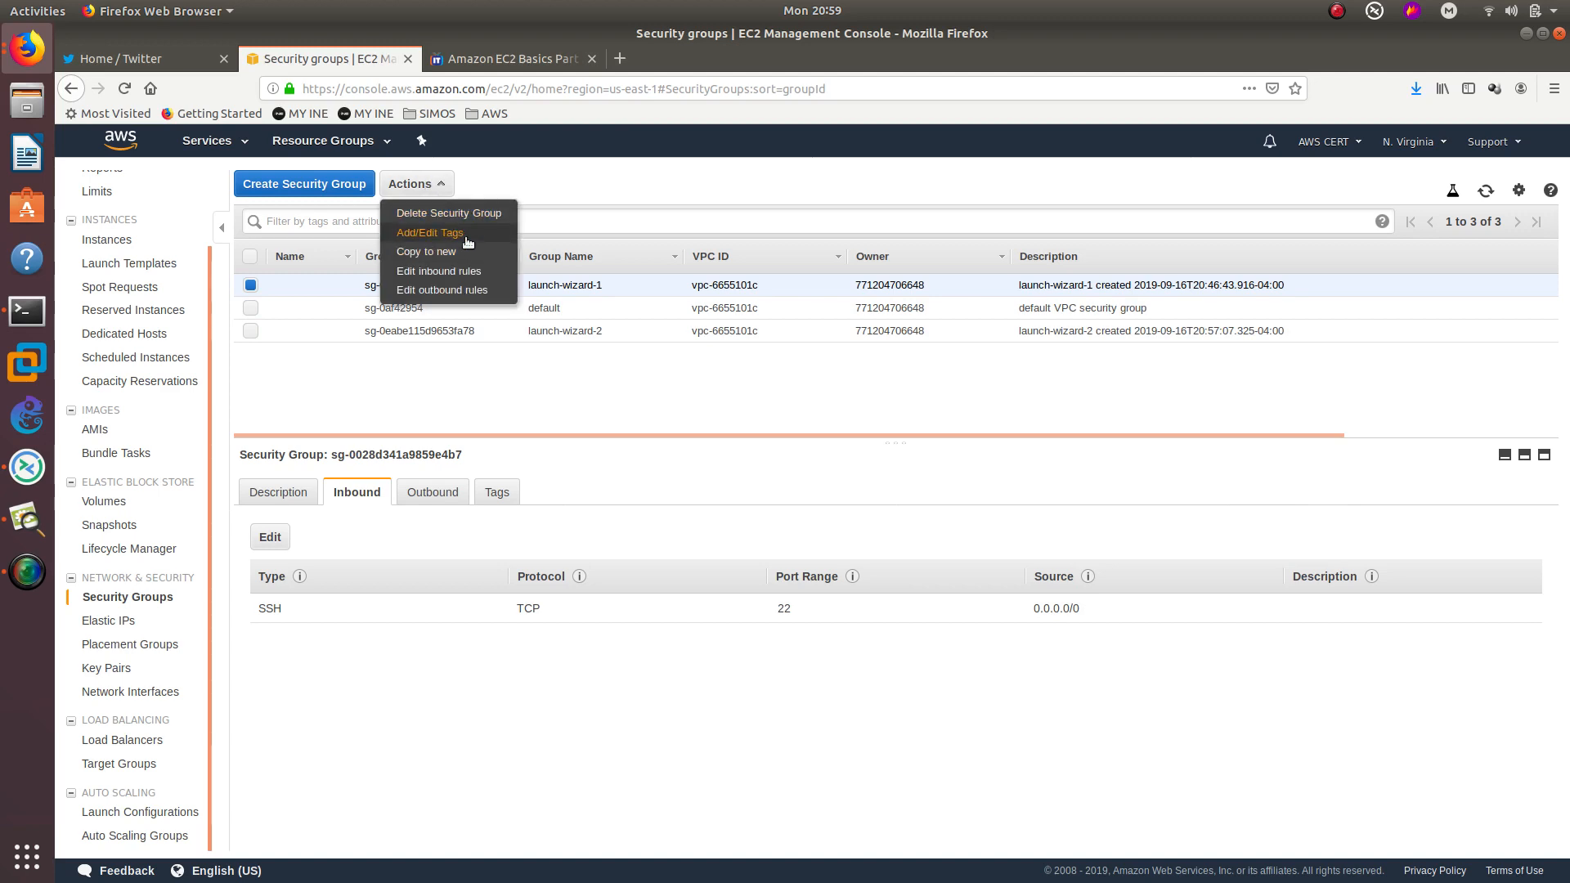
click(465, 237)
click(909, 421)
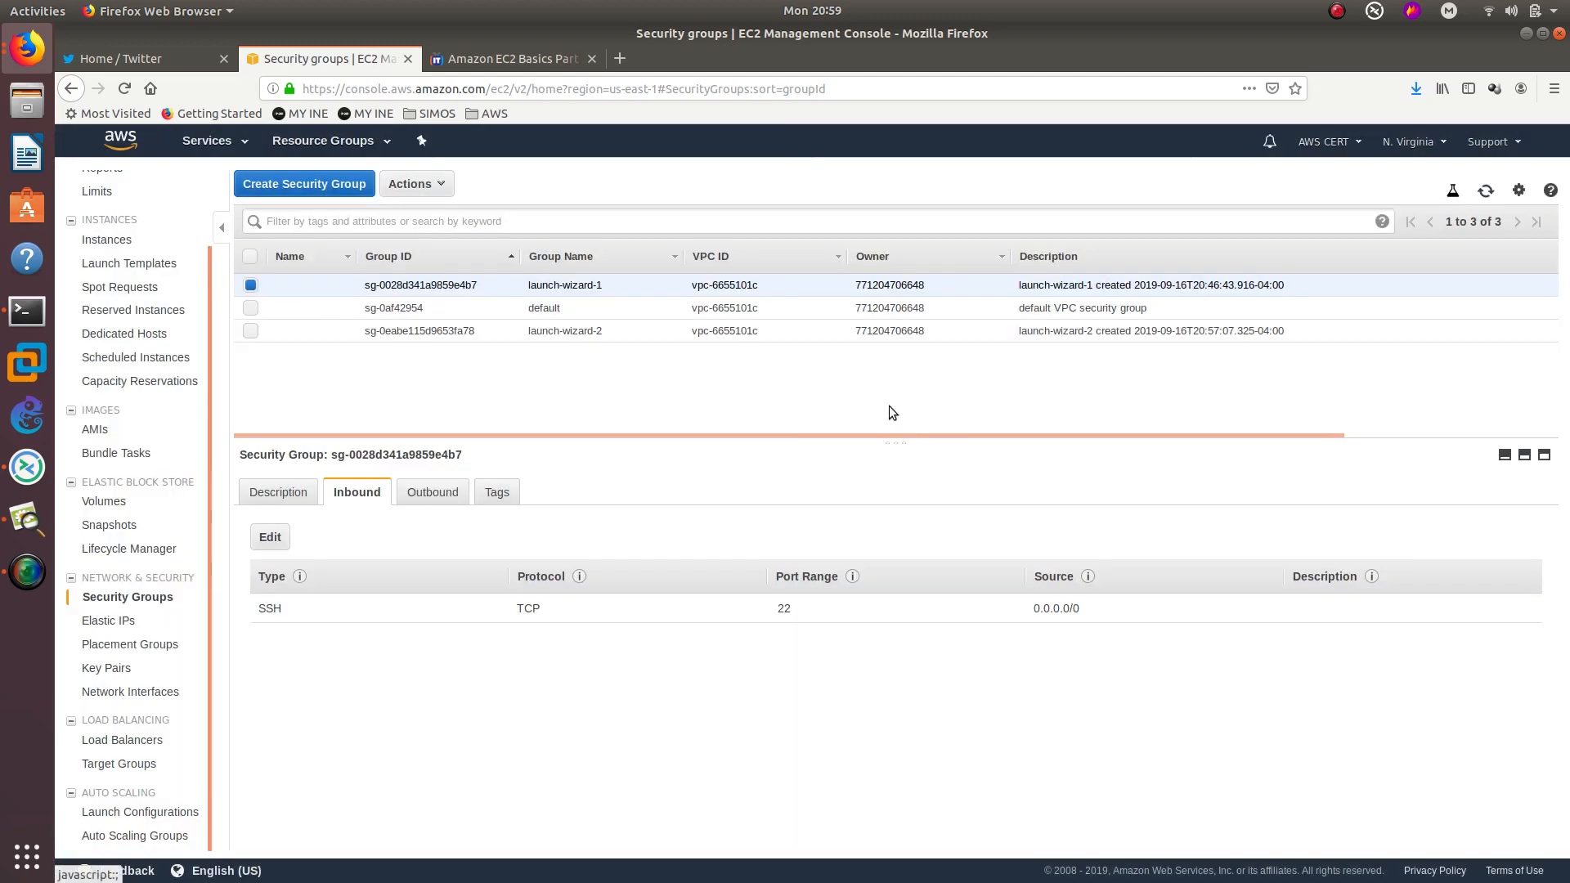
- Open the inbound rules of launch-wizard-1 for editing and set the SSH rule's source to My IP
click(417, 184)
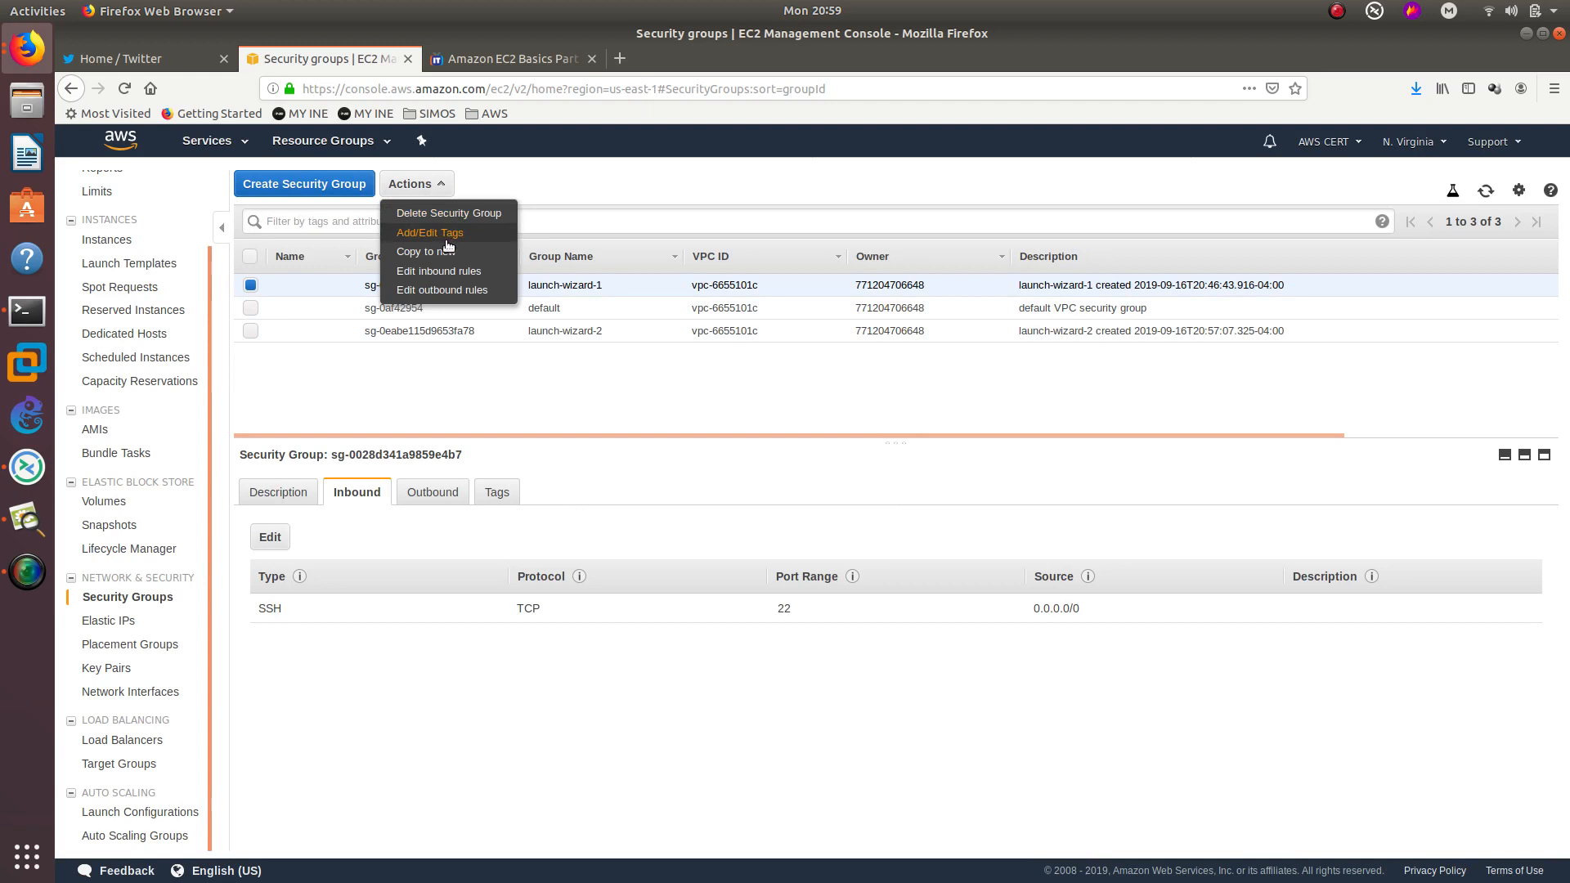
click(465, 272)
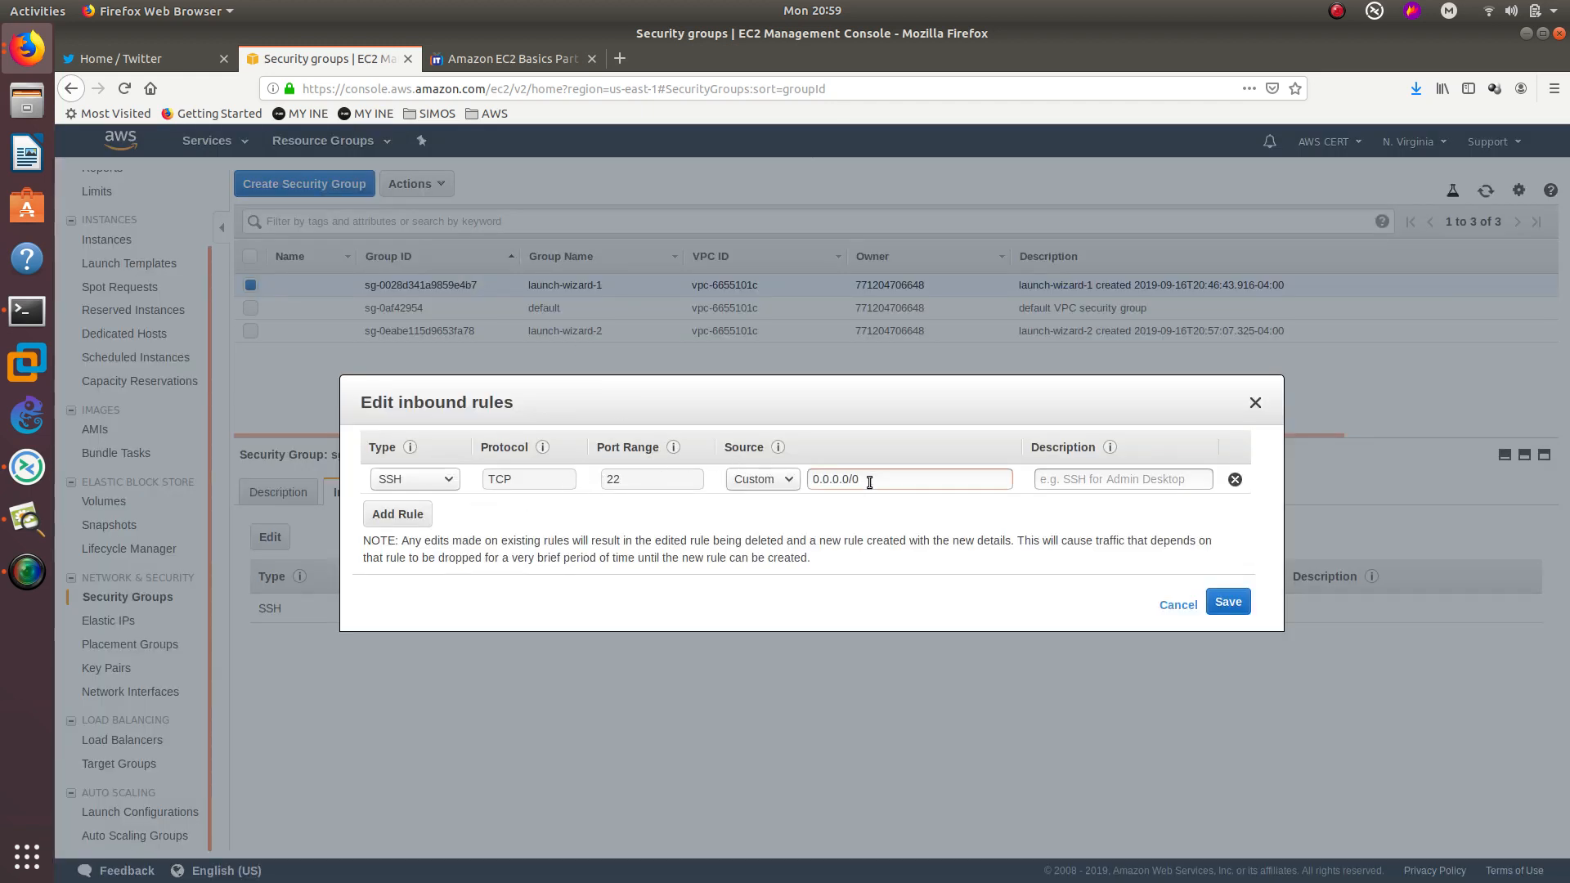
click(771, 483)
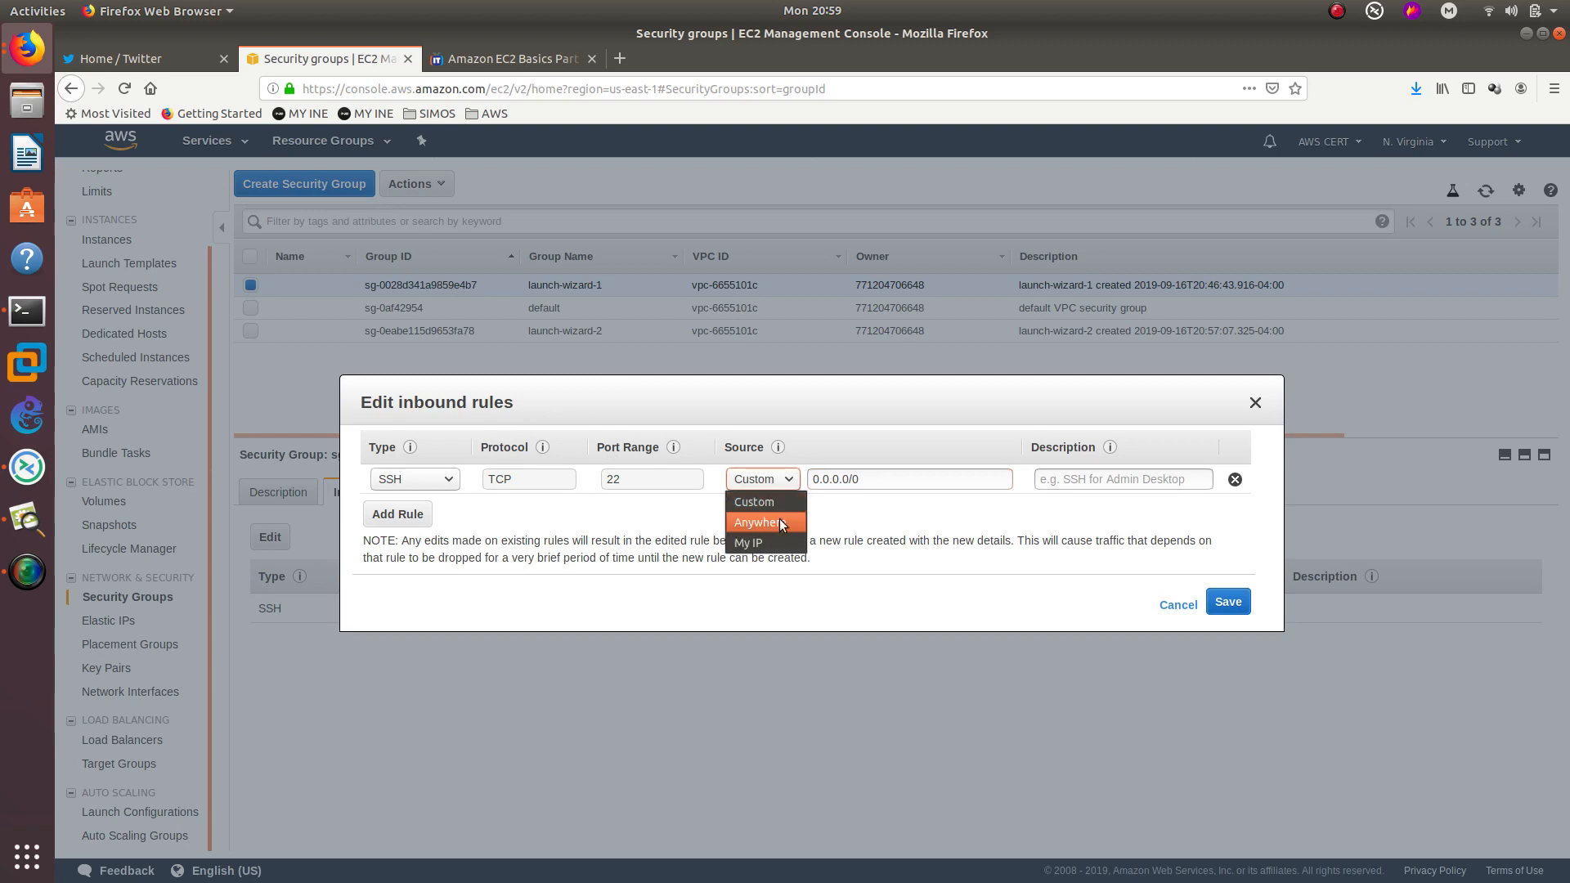
click(778, 520)
click(779, 482)
click(778, 542)
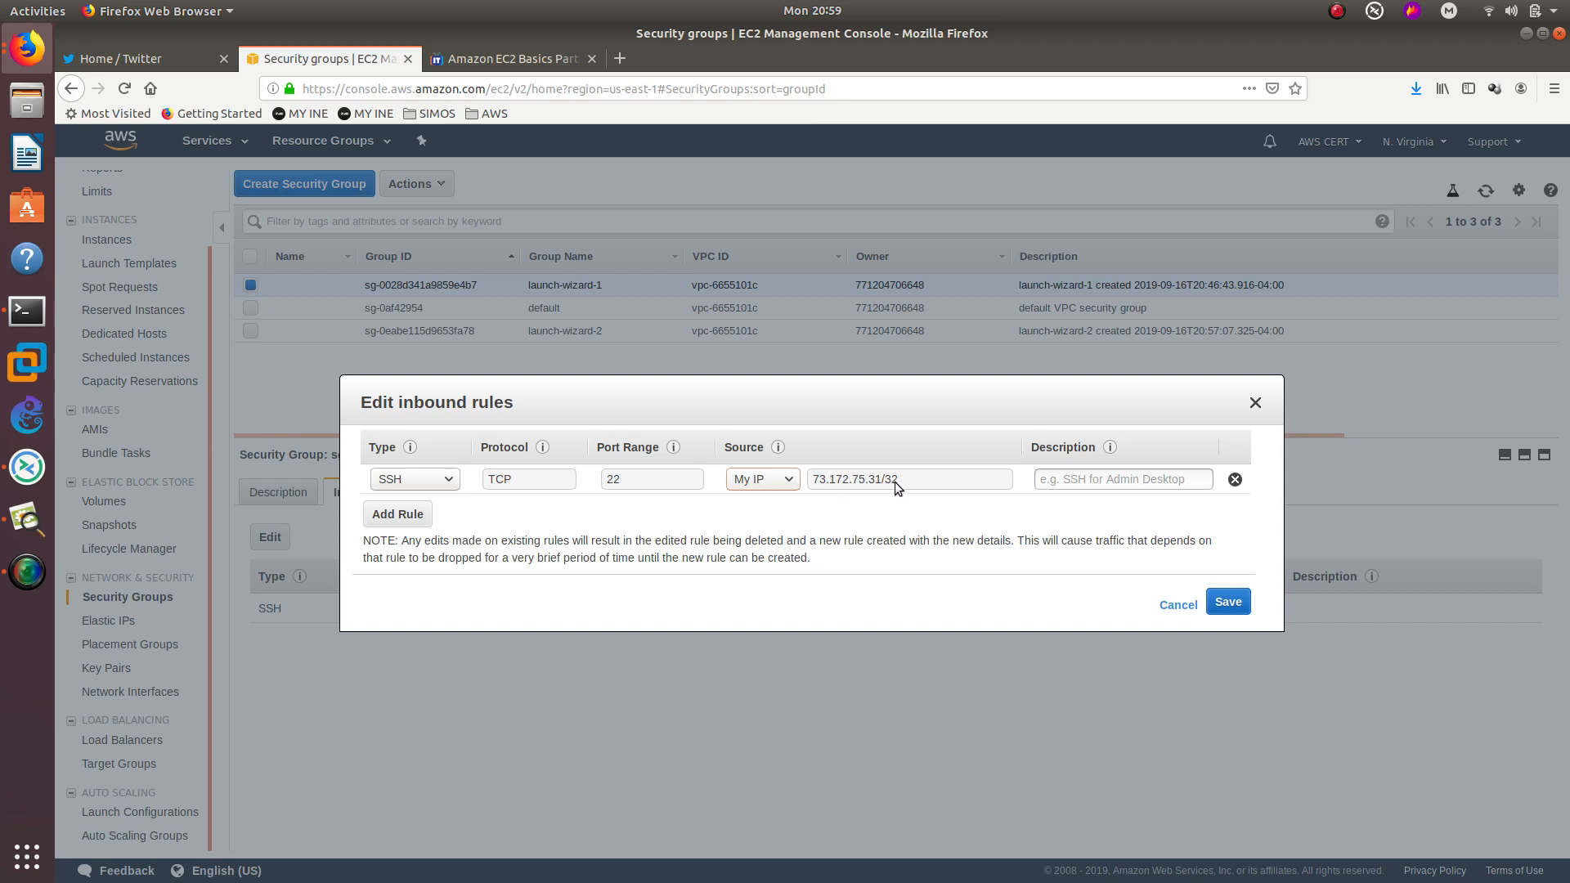
- Change the SSH rule's source to Anywhere and save the inbound rules
click(783, 479)
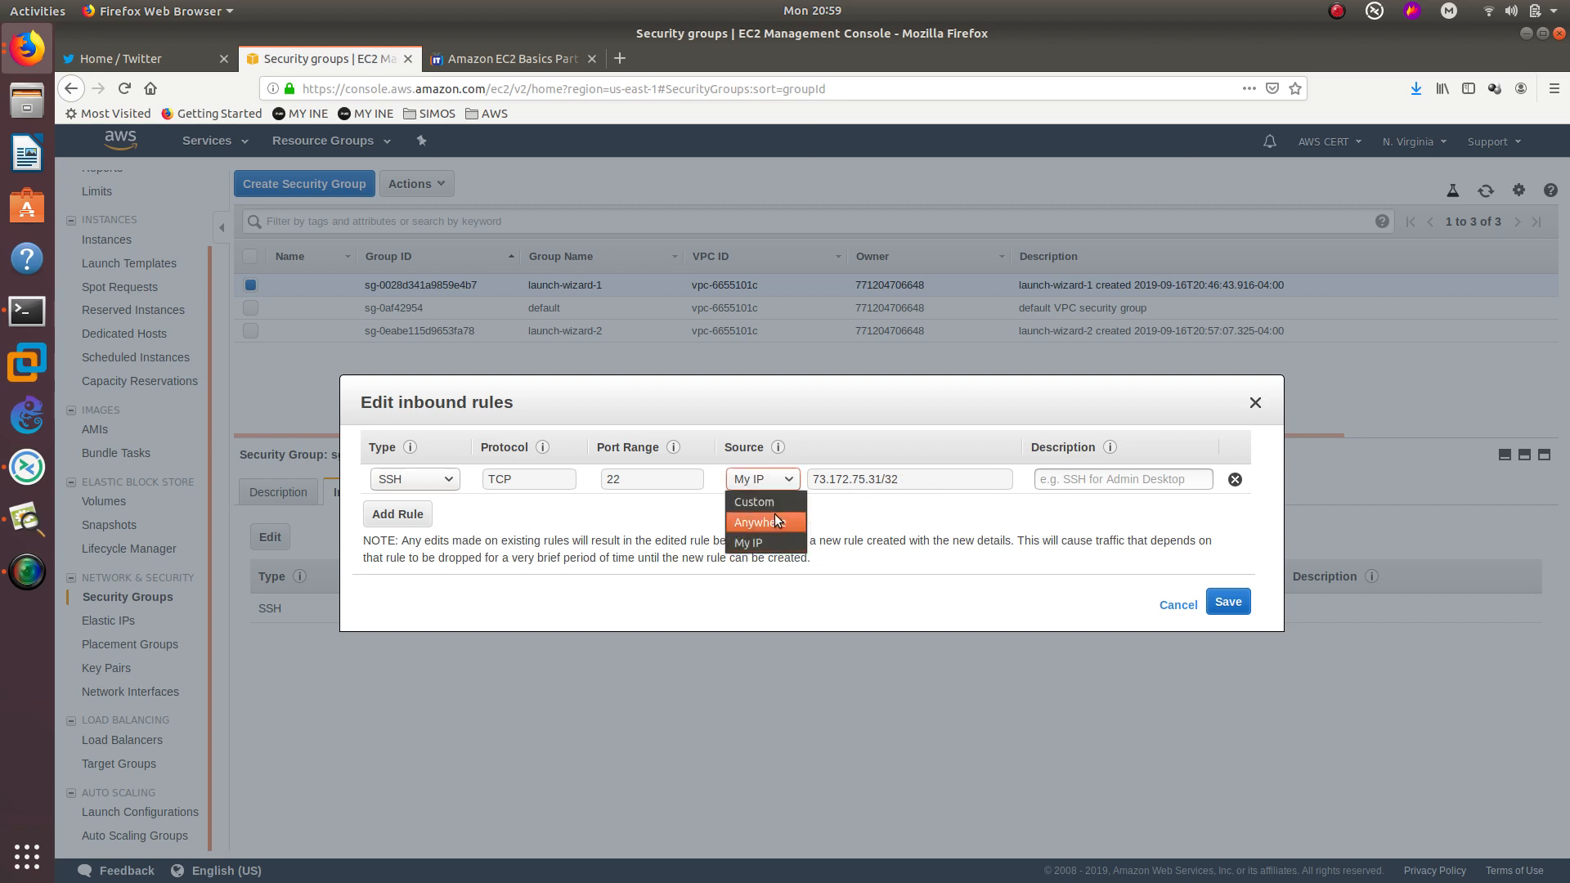
click(769, 509)
click(765, 481)
click(769, 522)
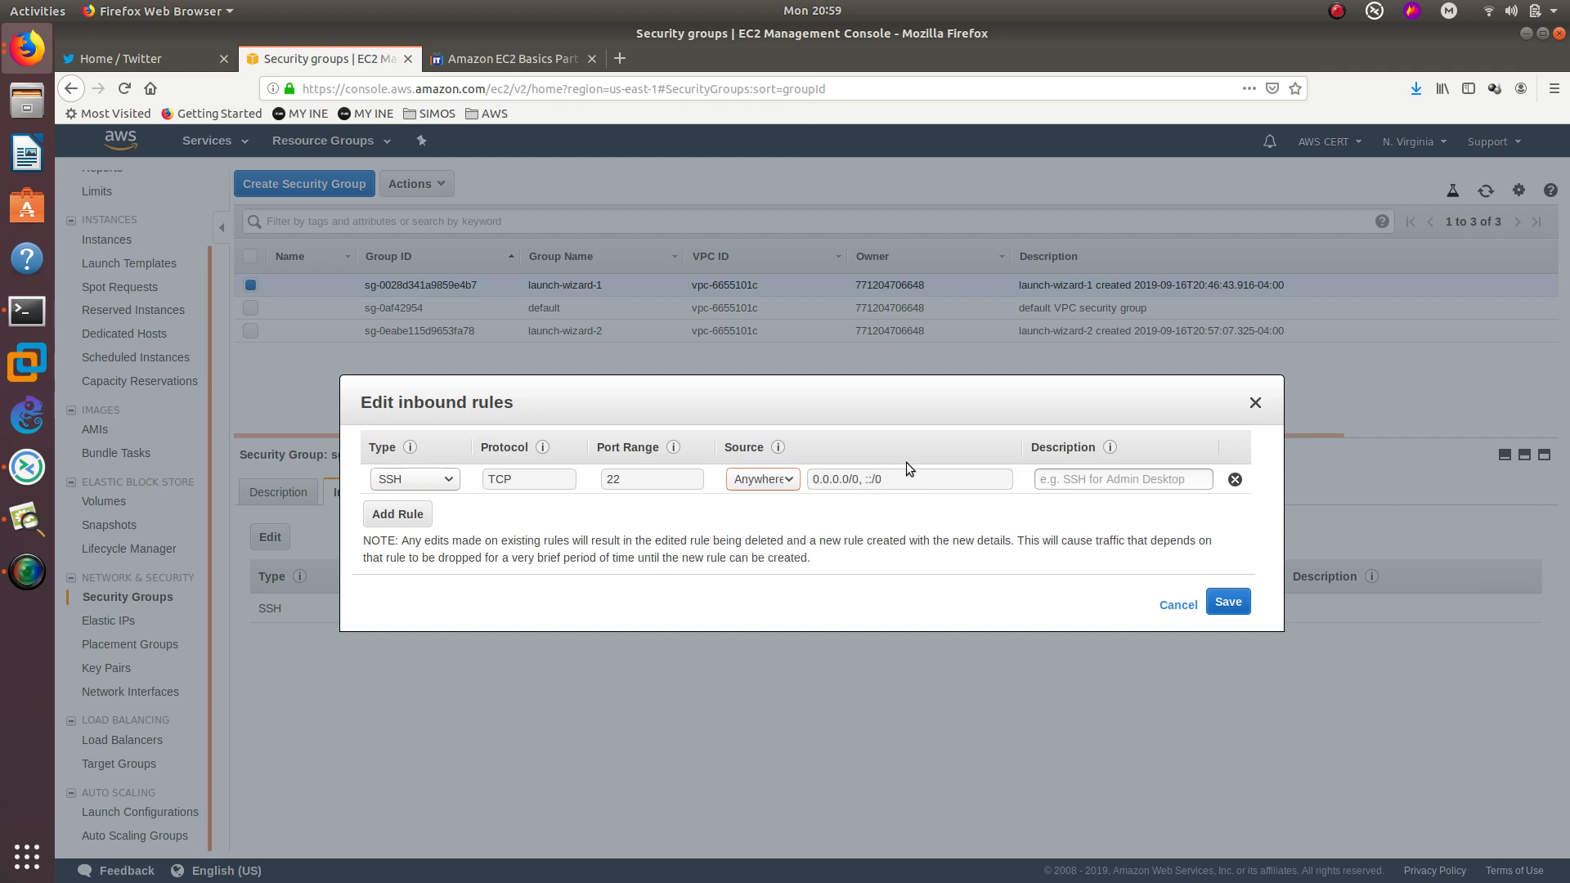
click(1220, 602)
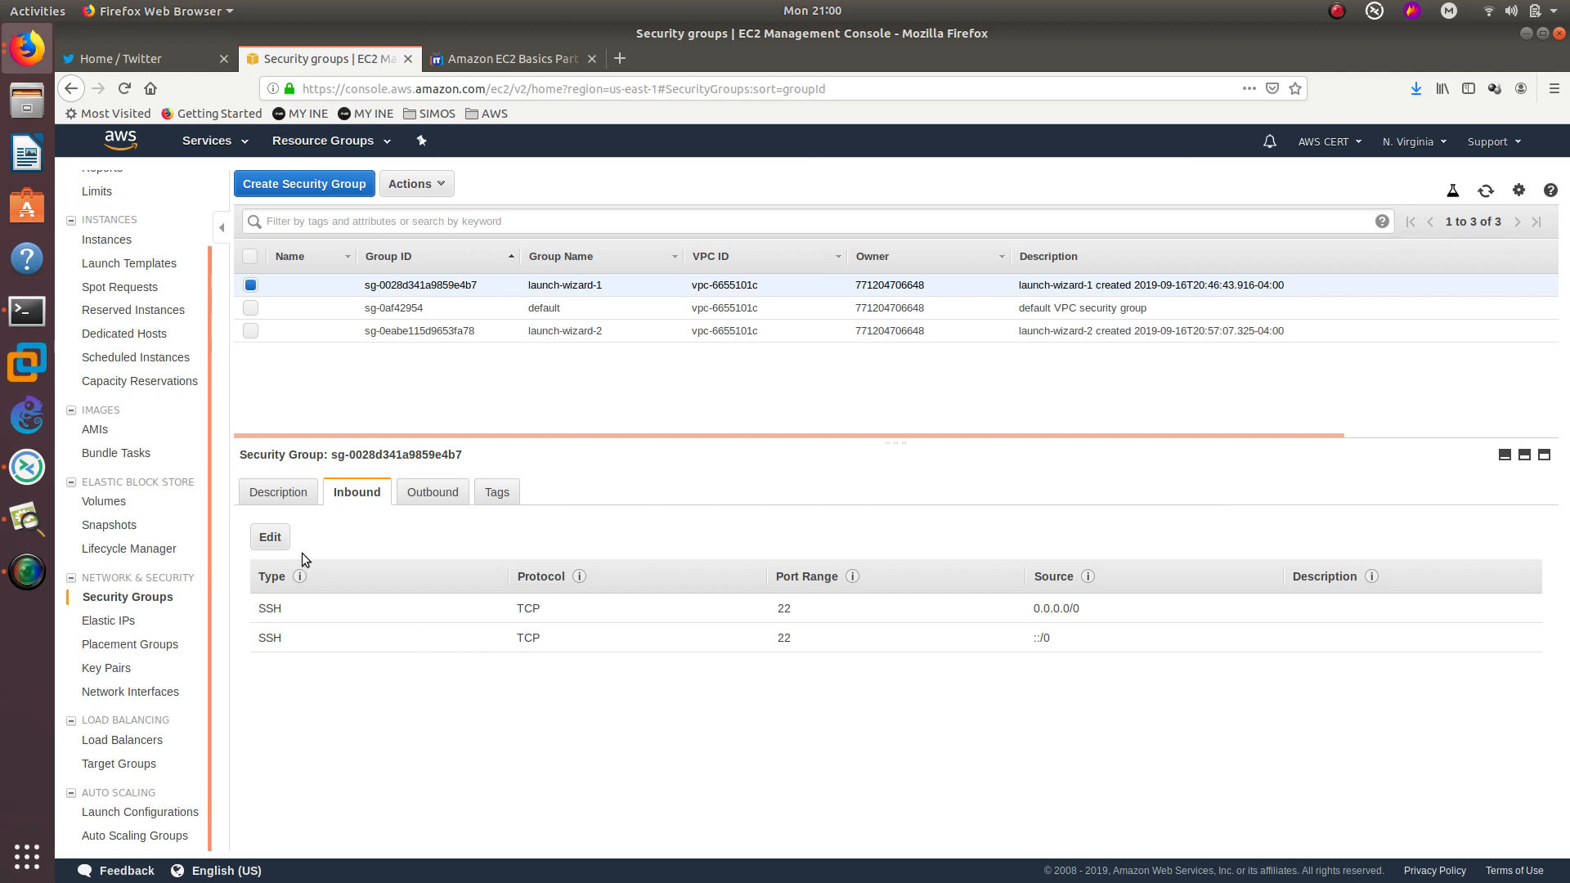
- Reopen launch-wizard-1's inbound rules for editing and add a new rule of type HTTPS
click(272, 537)
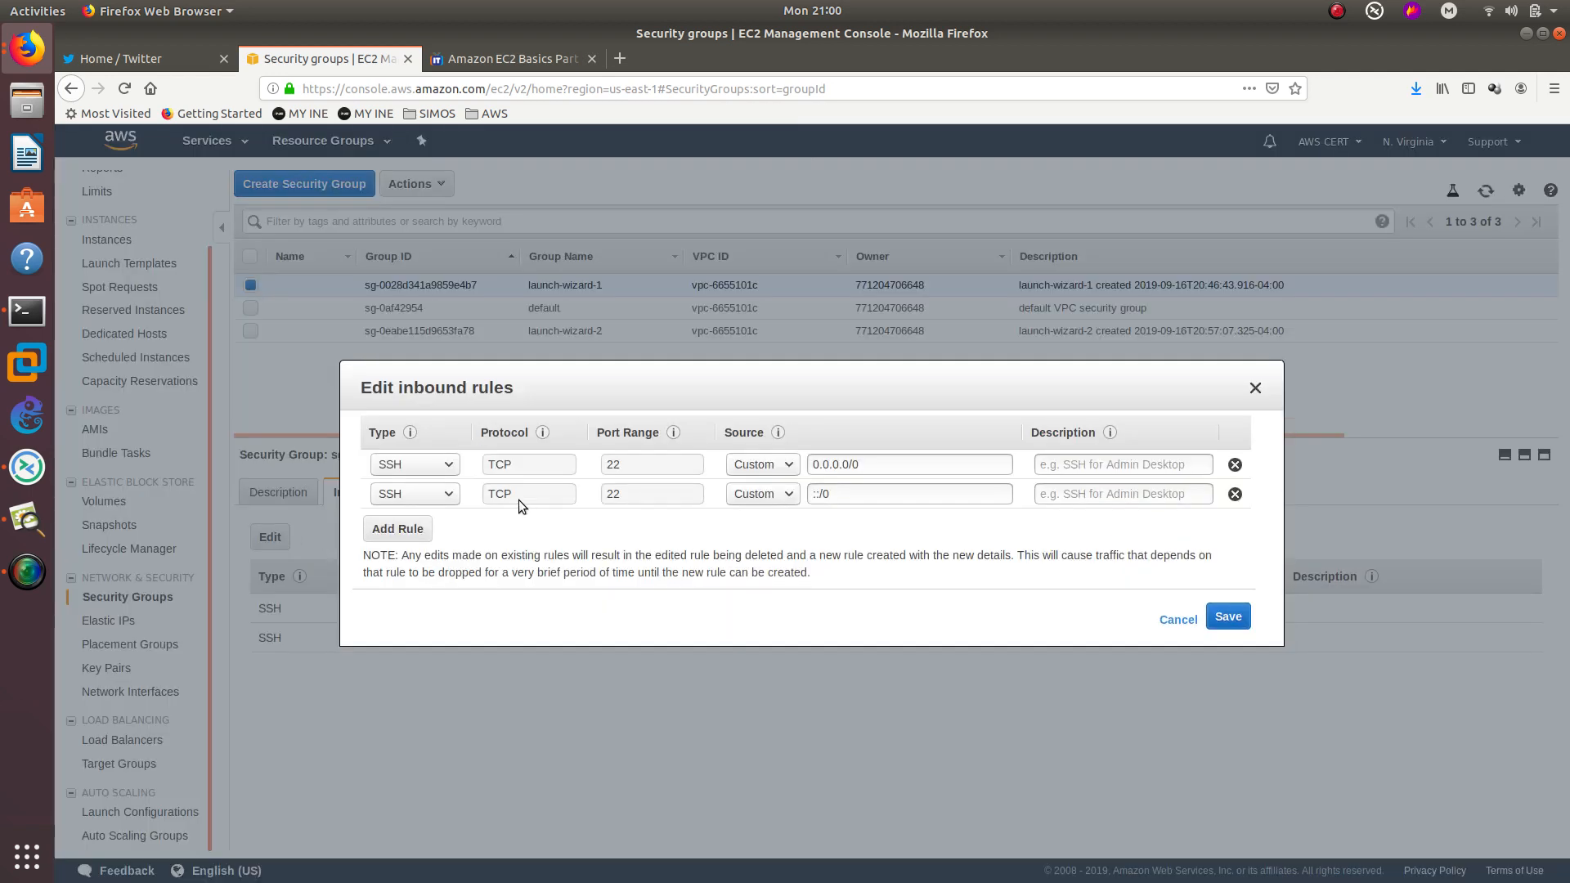
click(427, 493)
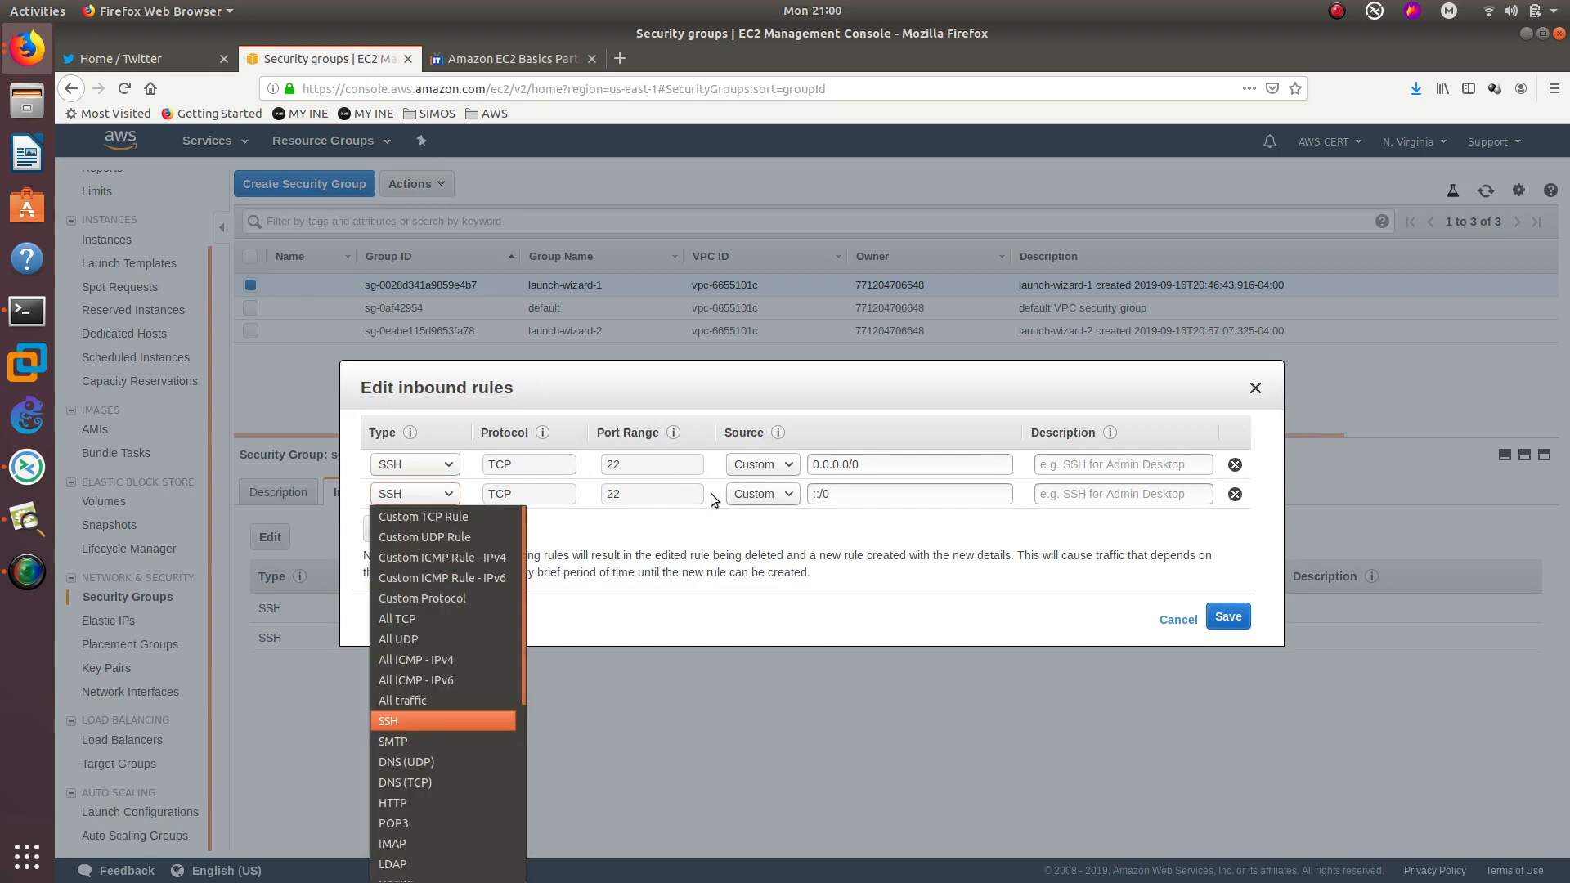
click(605, 524)
click(425, 530)
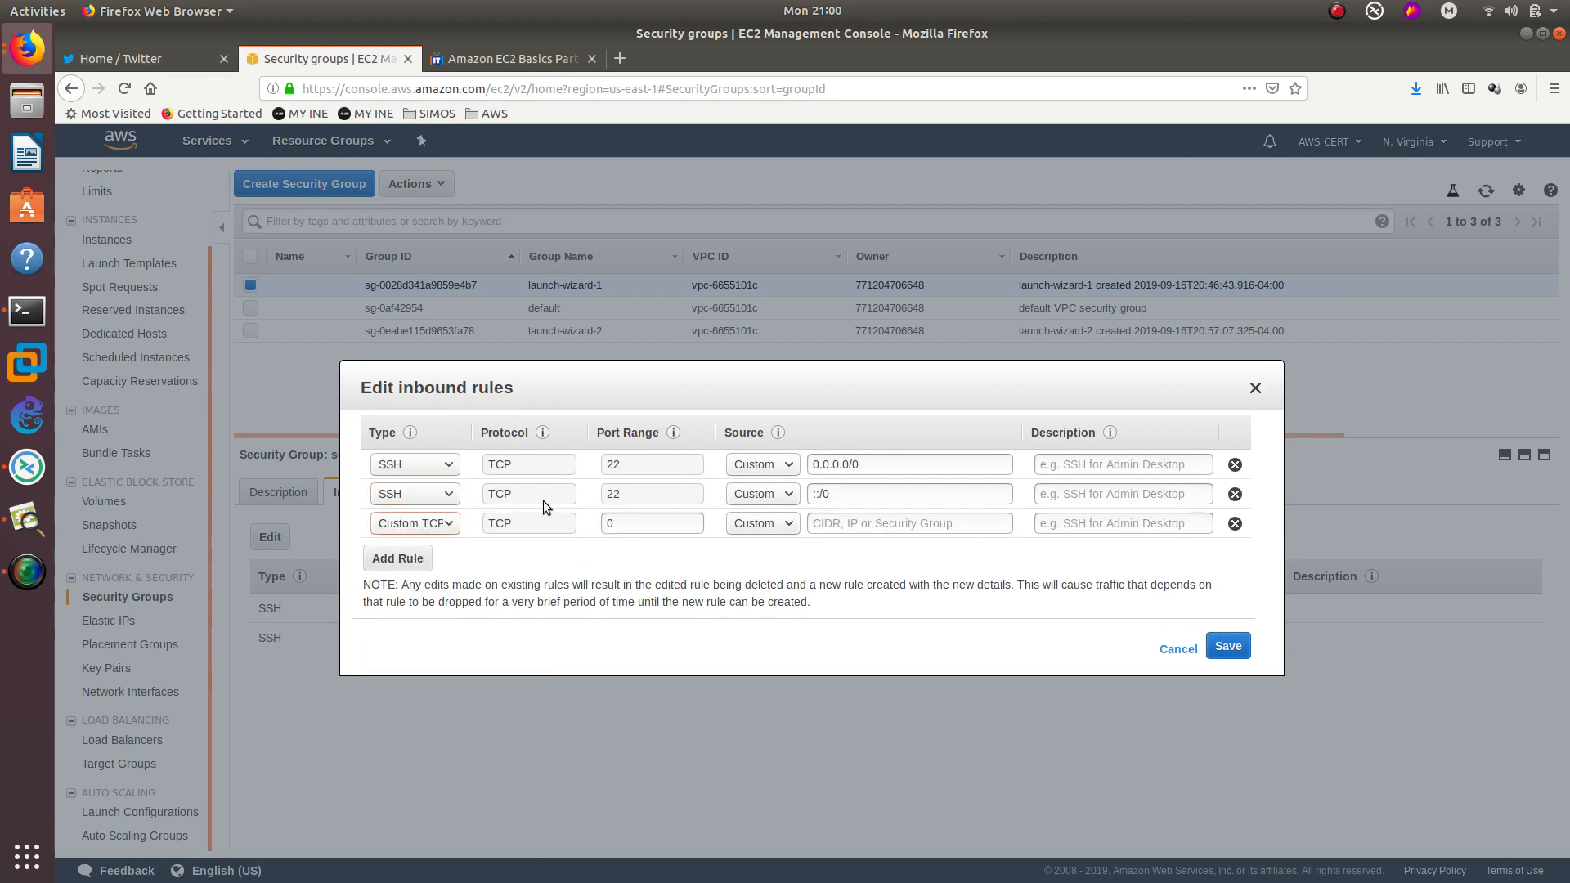
click(425, 524)
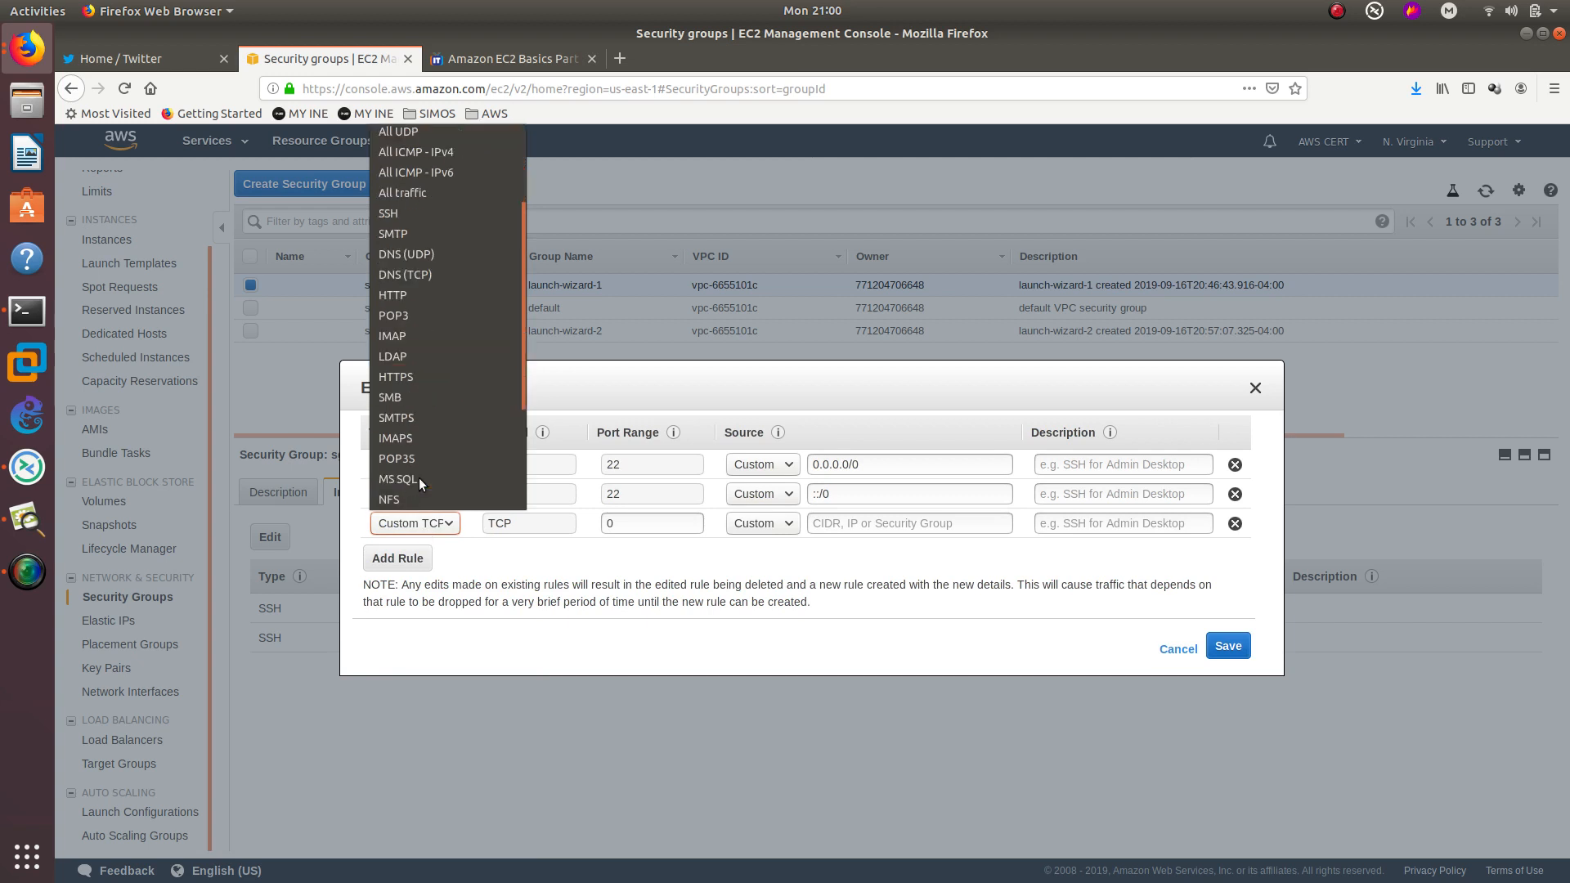
click(405, 375)
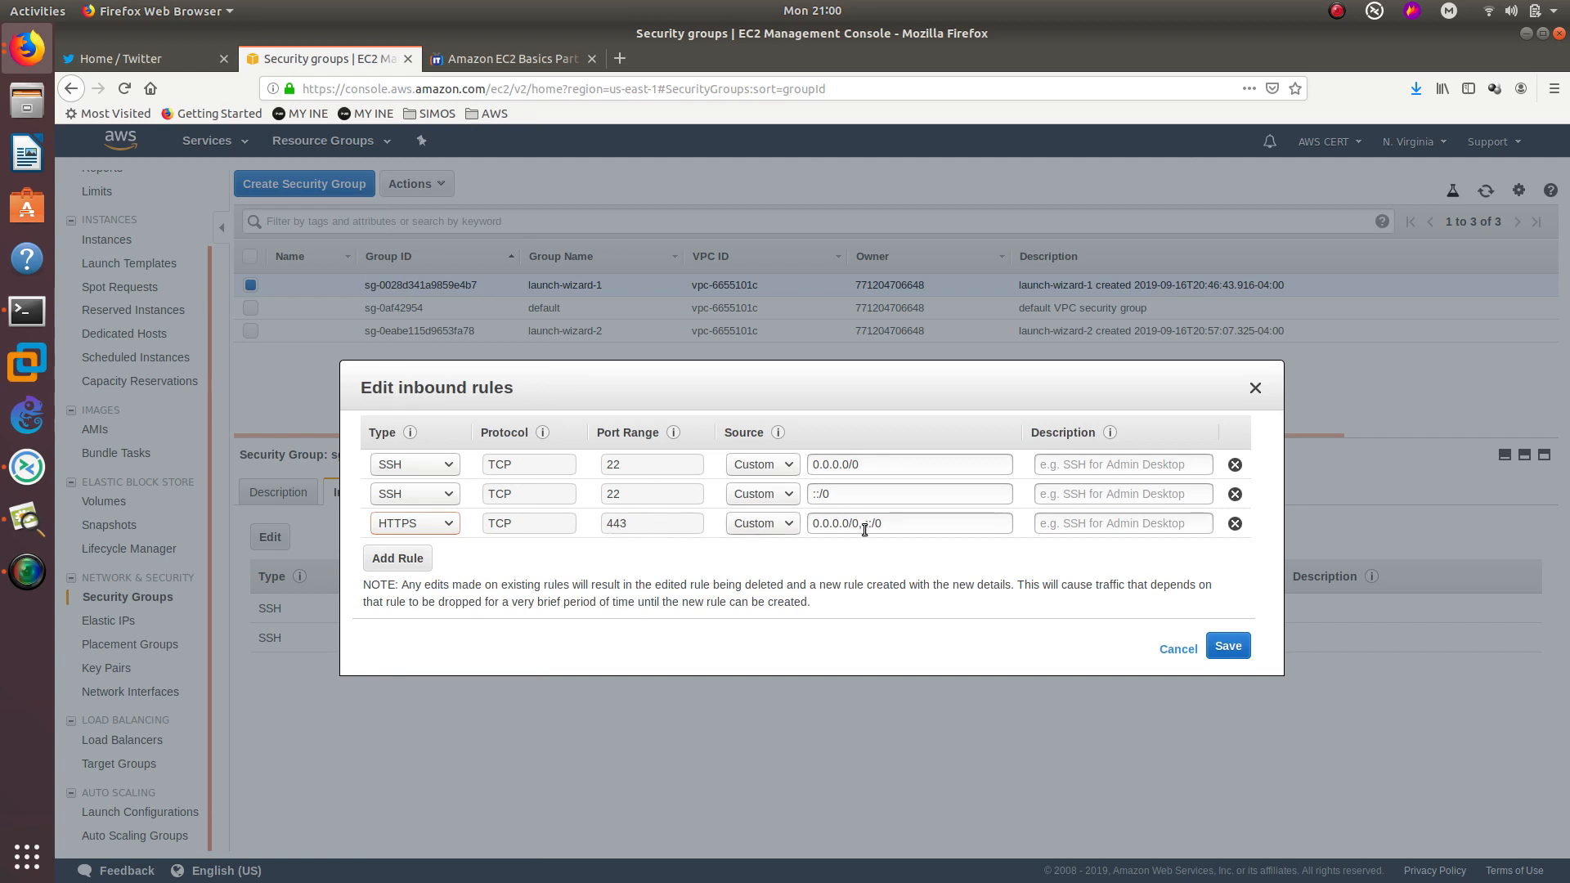
- Save the new HTTPS rule in launch-wizard-1's inbound rules and highlight the resulting HTTPS entries
drag(893, 524, 803, 524)
click(950, 553)
click(1071, 524)
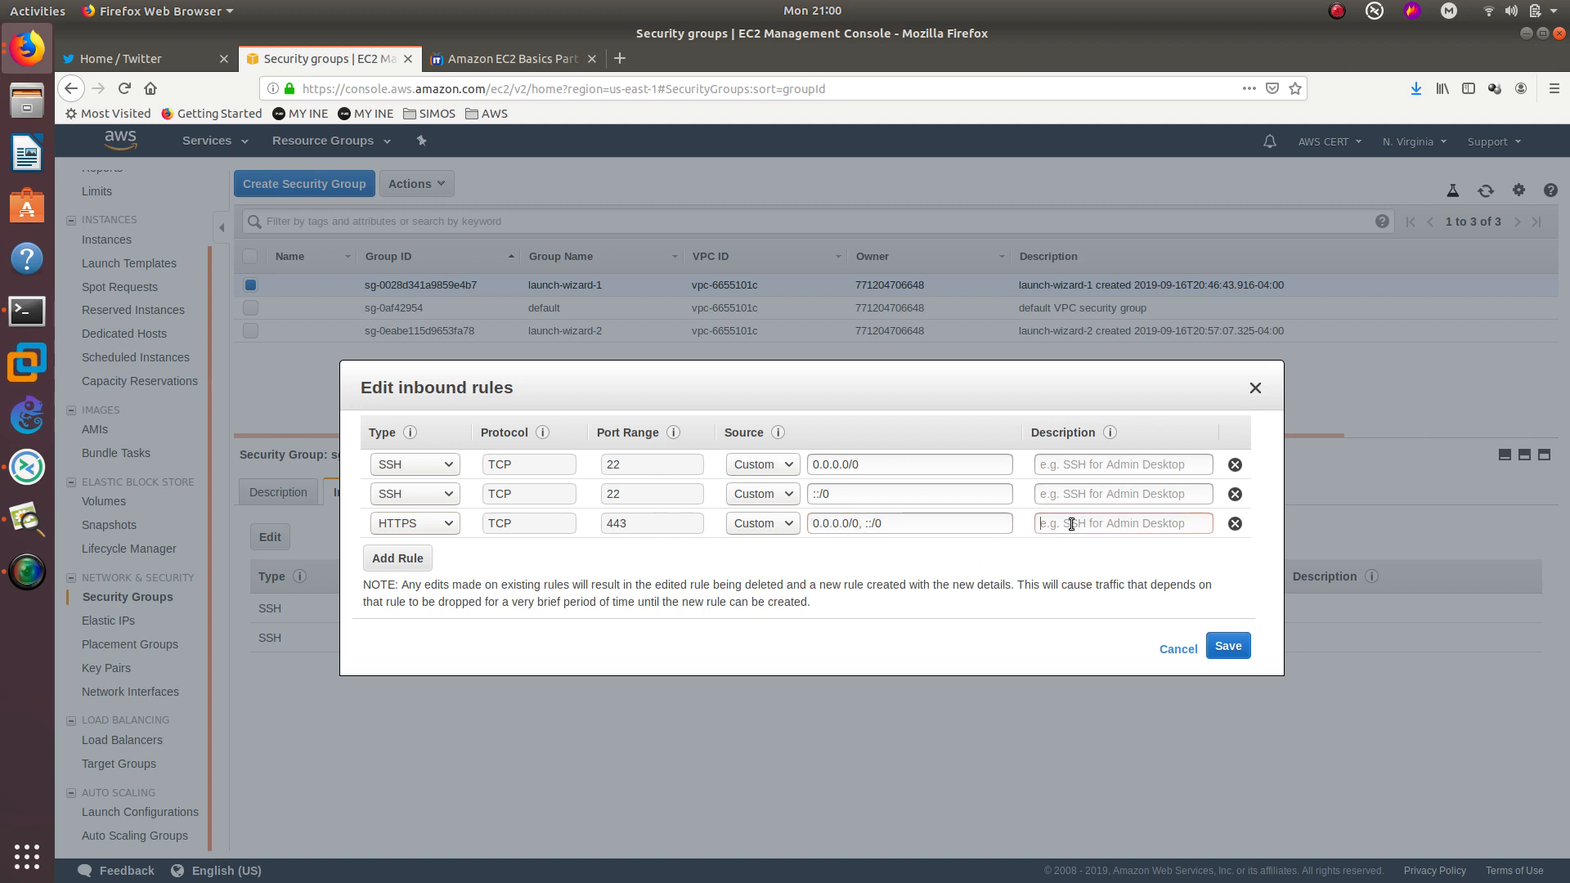
click(1228, 646)
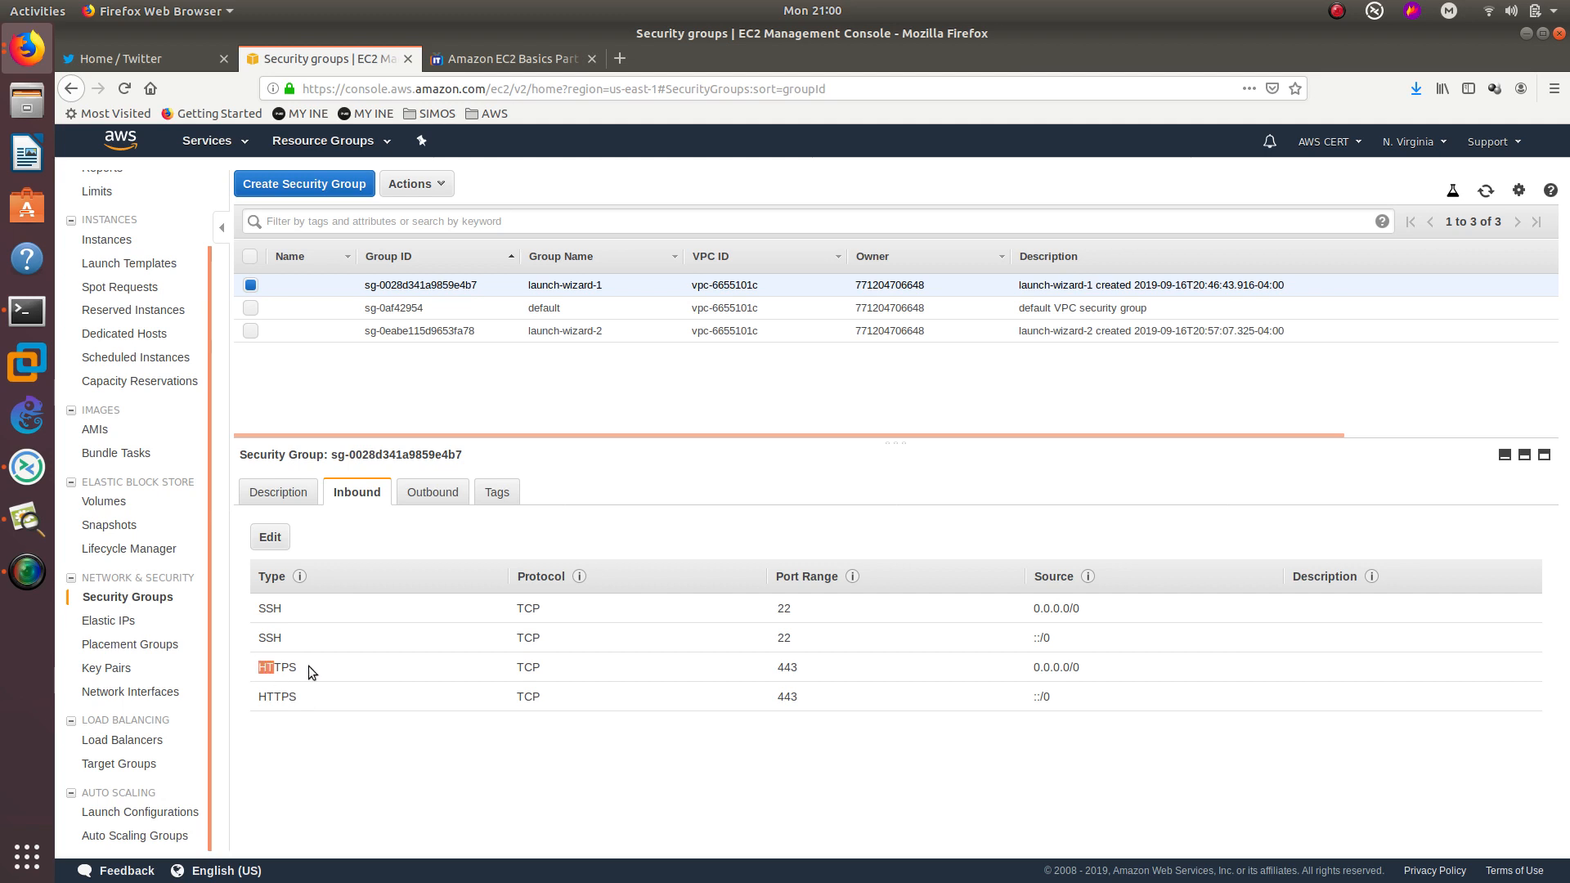
drag(311, 672, 308, 690)
double_click(292, 700)
double_click(277, 666)
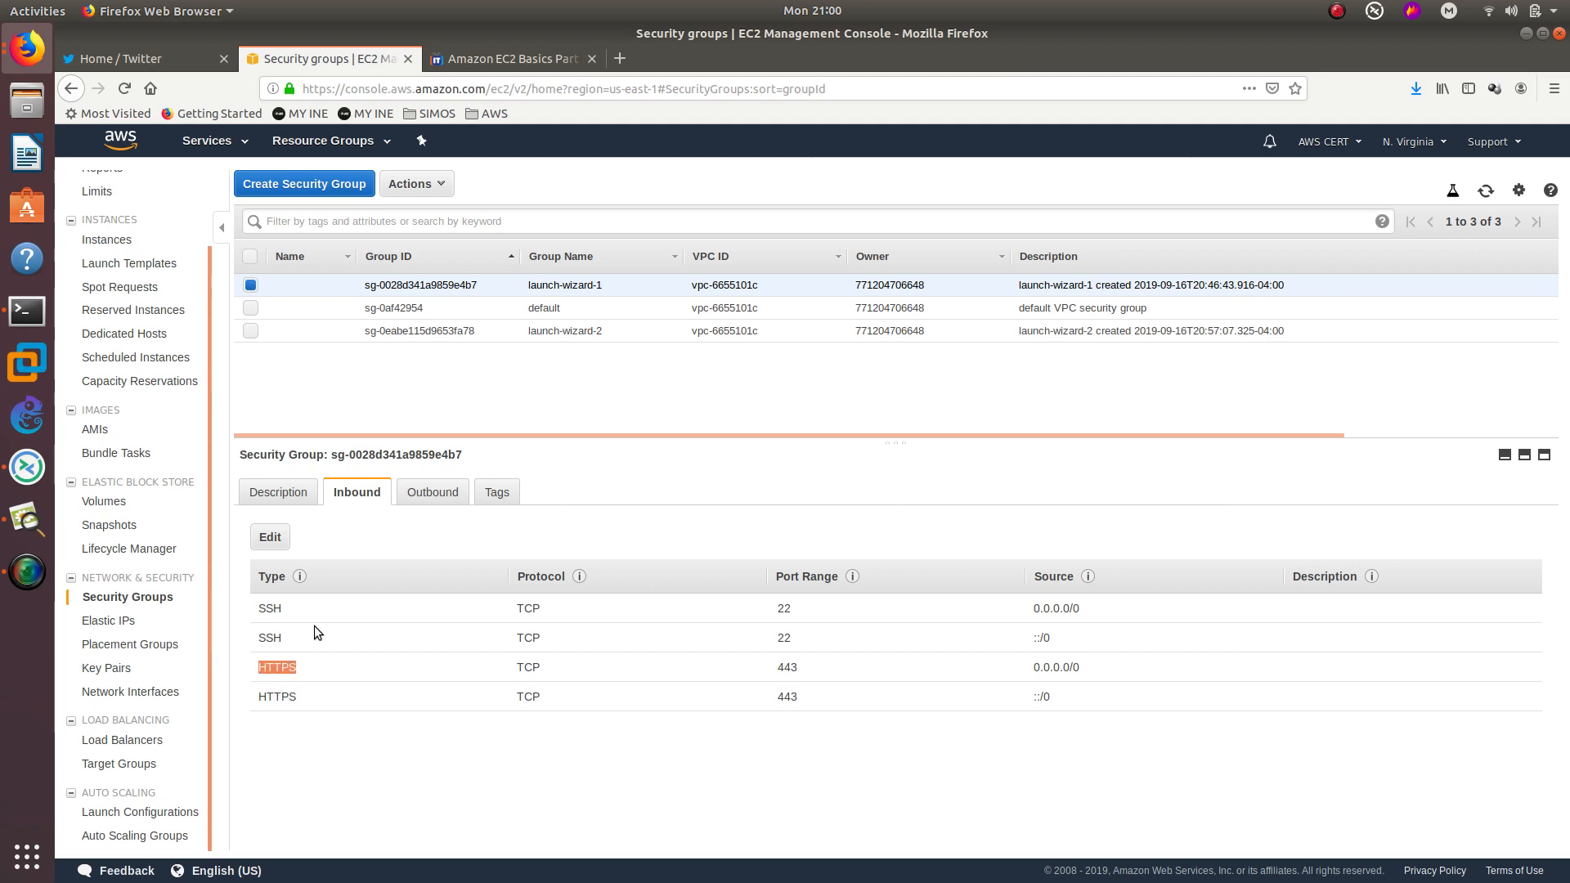
- Delete both HTTPS rules and the SSH rule with source ::/0 from launch-wizard-1's inbound rules, and save
click(274, 537)
click(419, 530)
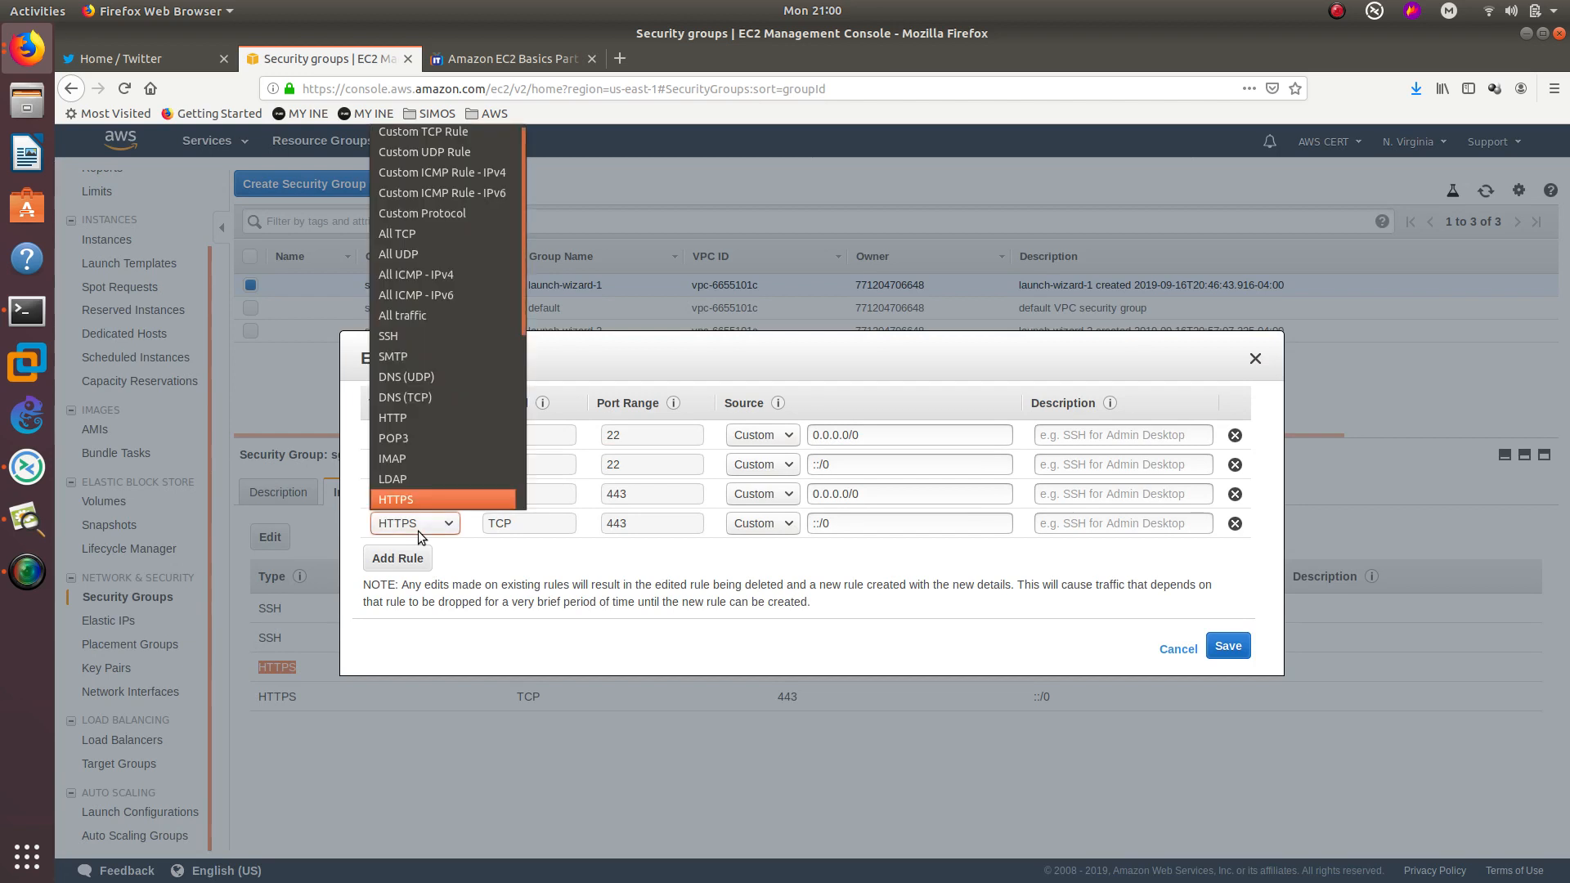
click(1249, 522)
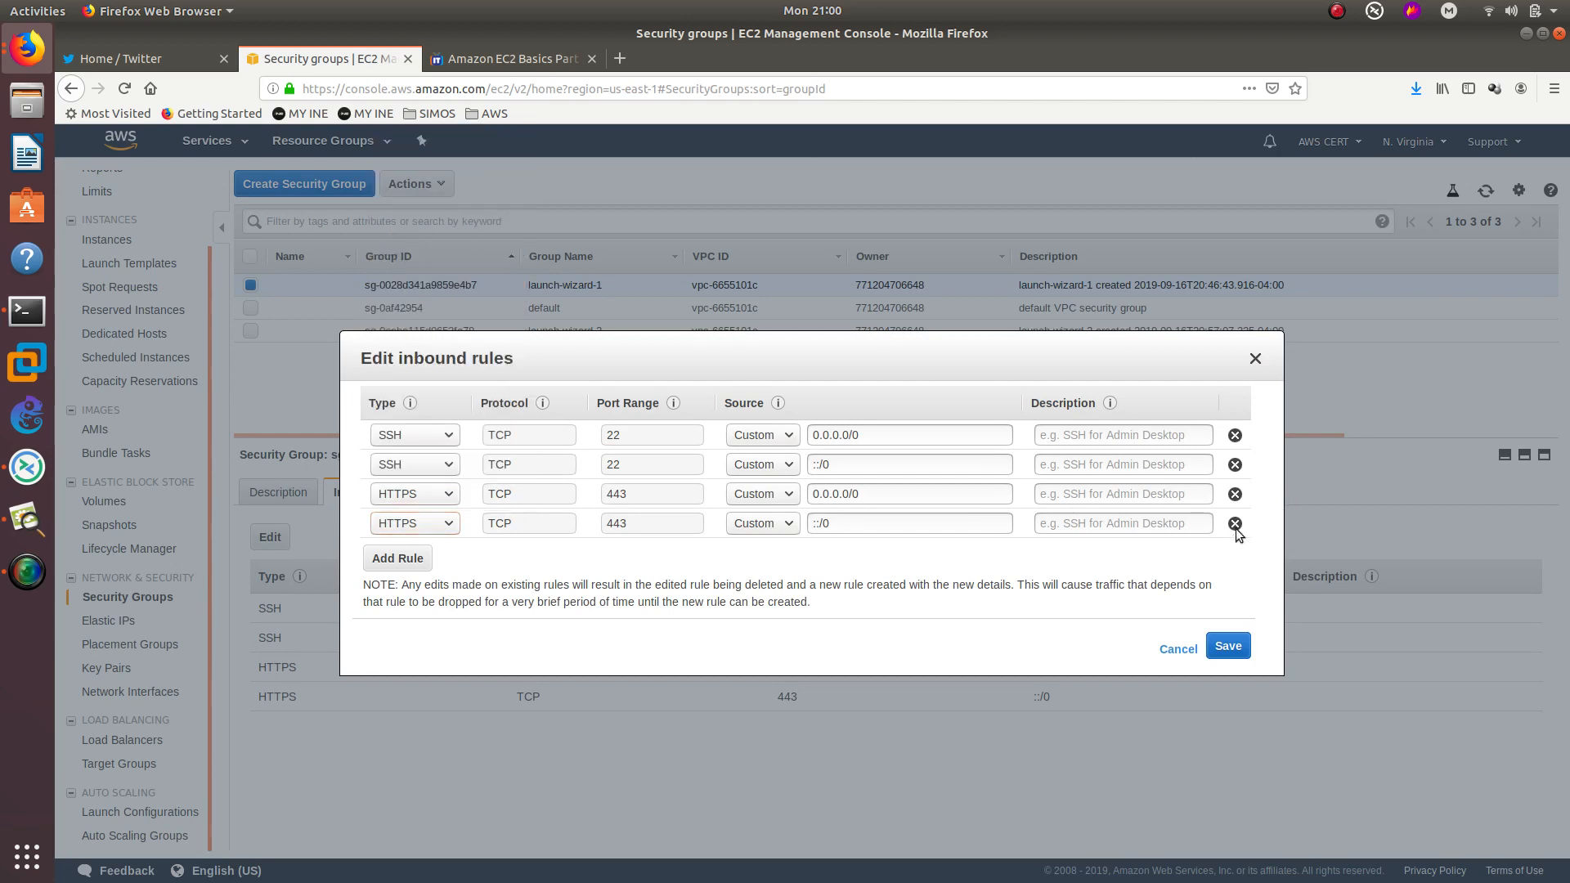
click(1235, 523)
click(1236, 495)
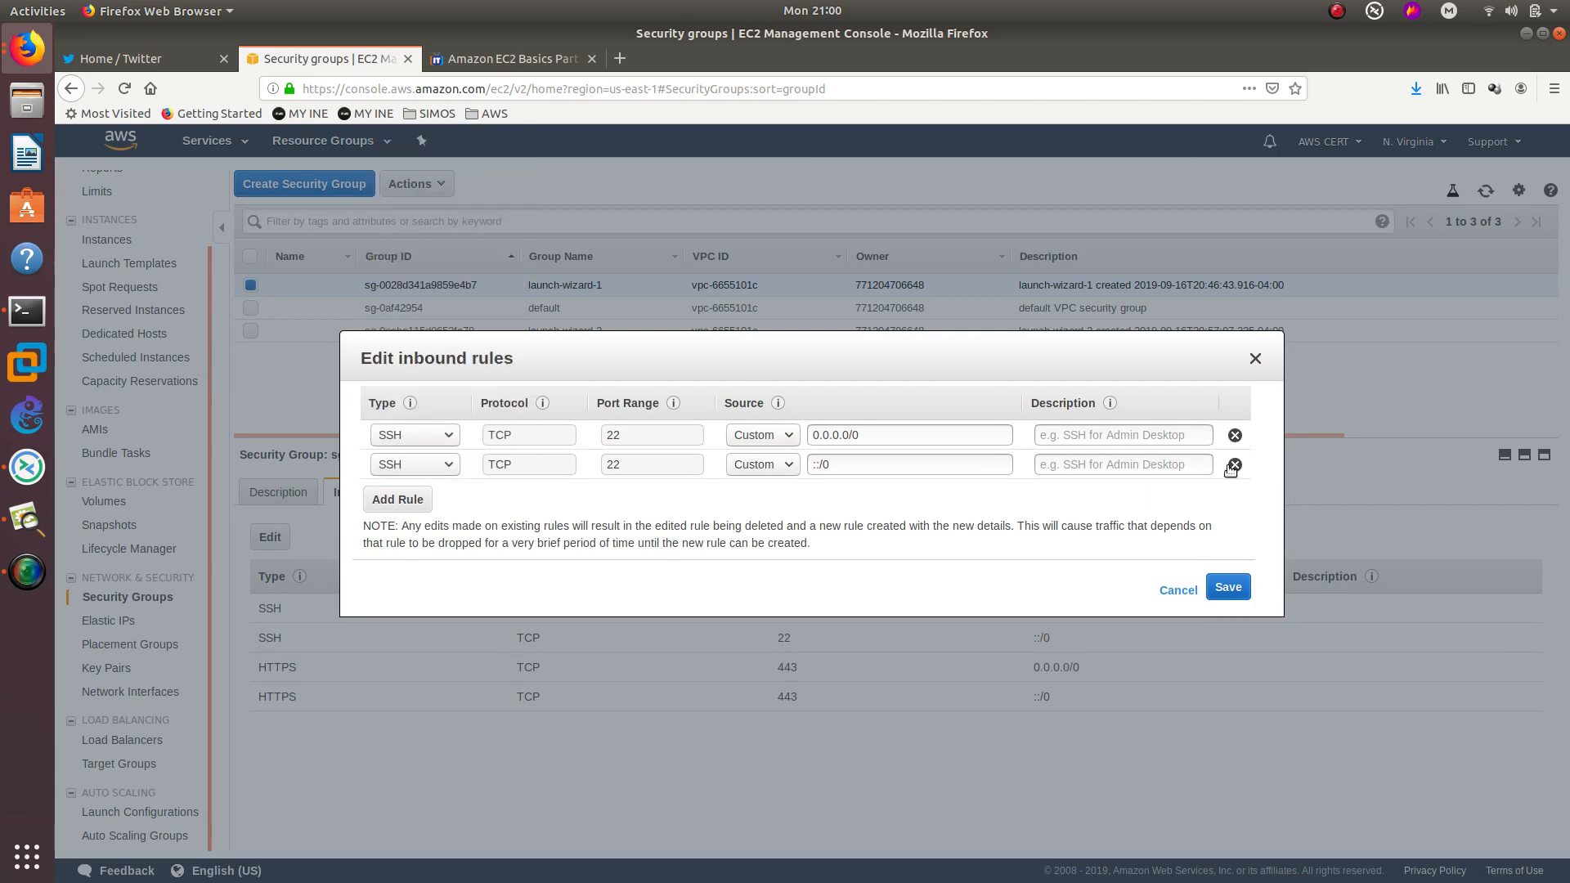
click(1233, 466)
click(1234, 558)
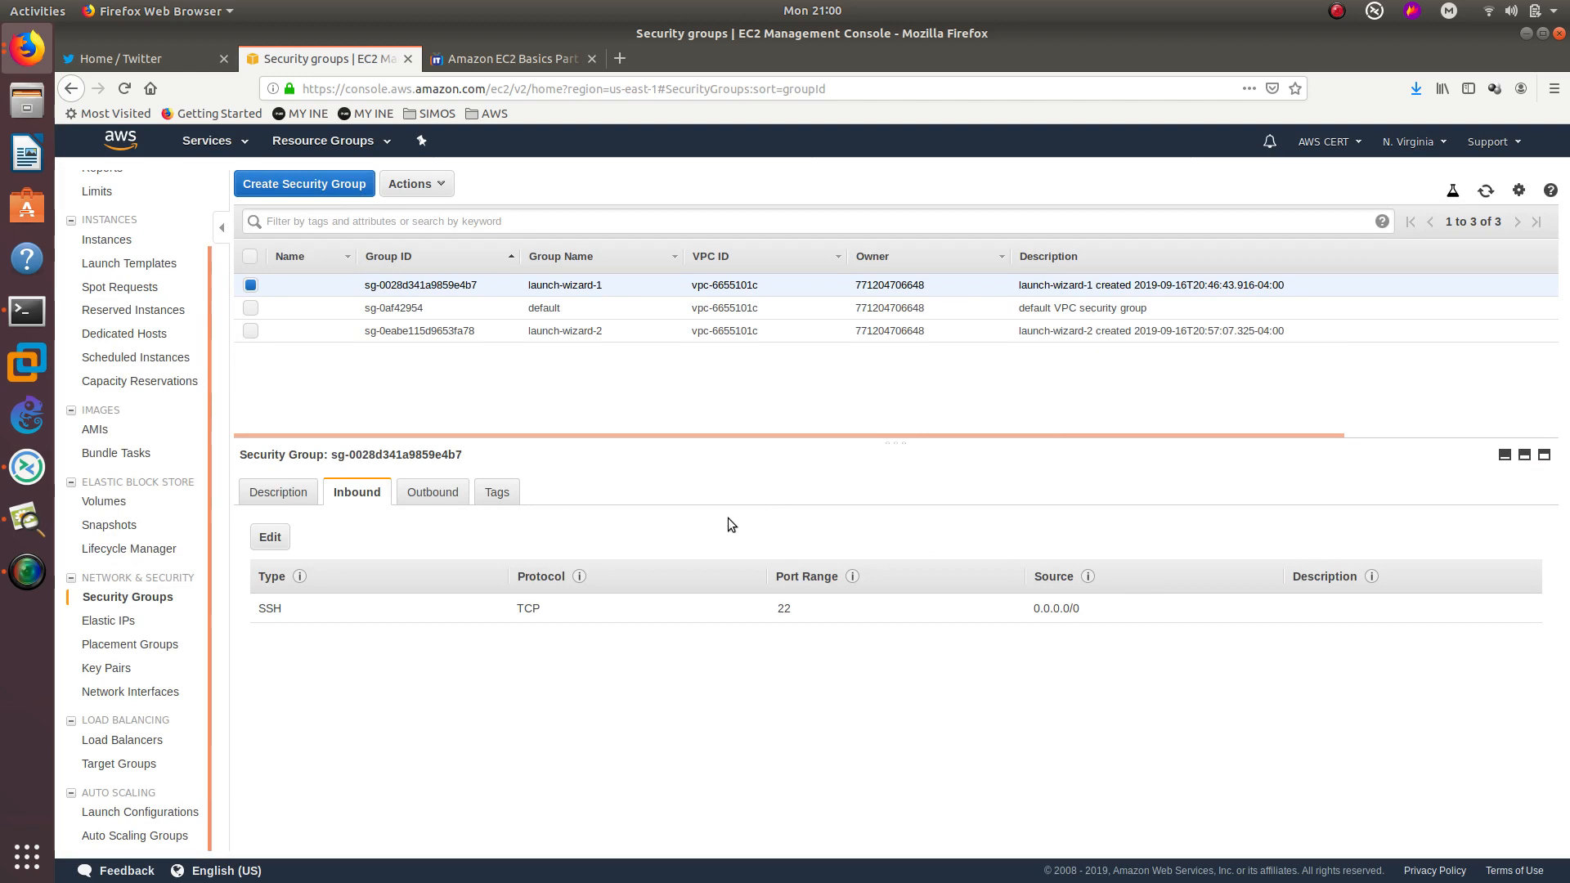
- Change the type of launch-wizard-1's remaining inbound SSH rule to HTTP and save the rules
click(270, 536)
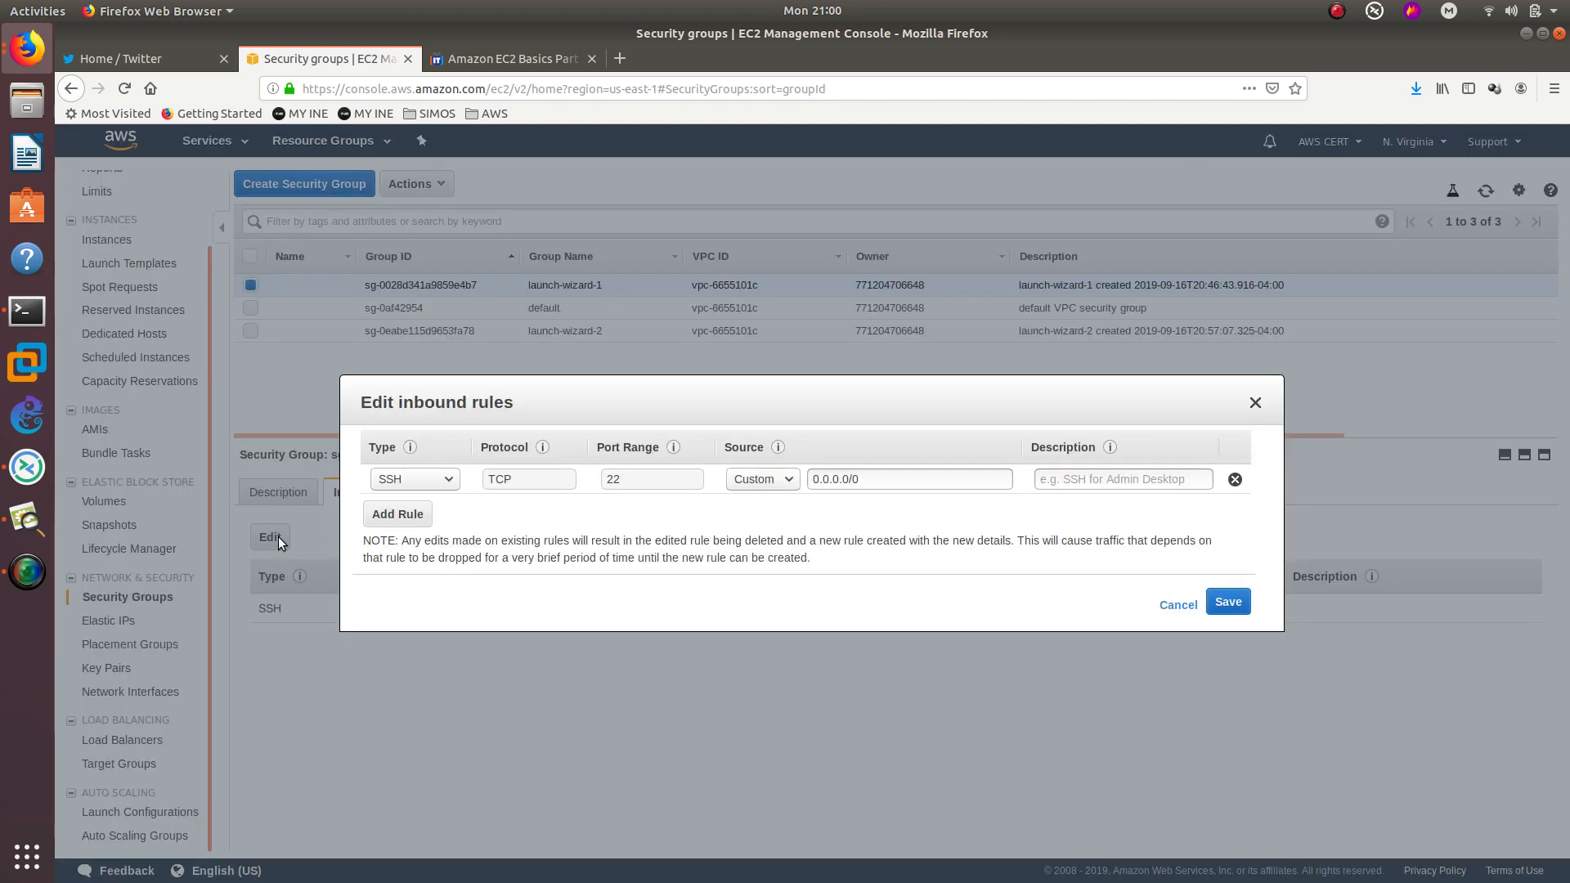
click(448, 479)
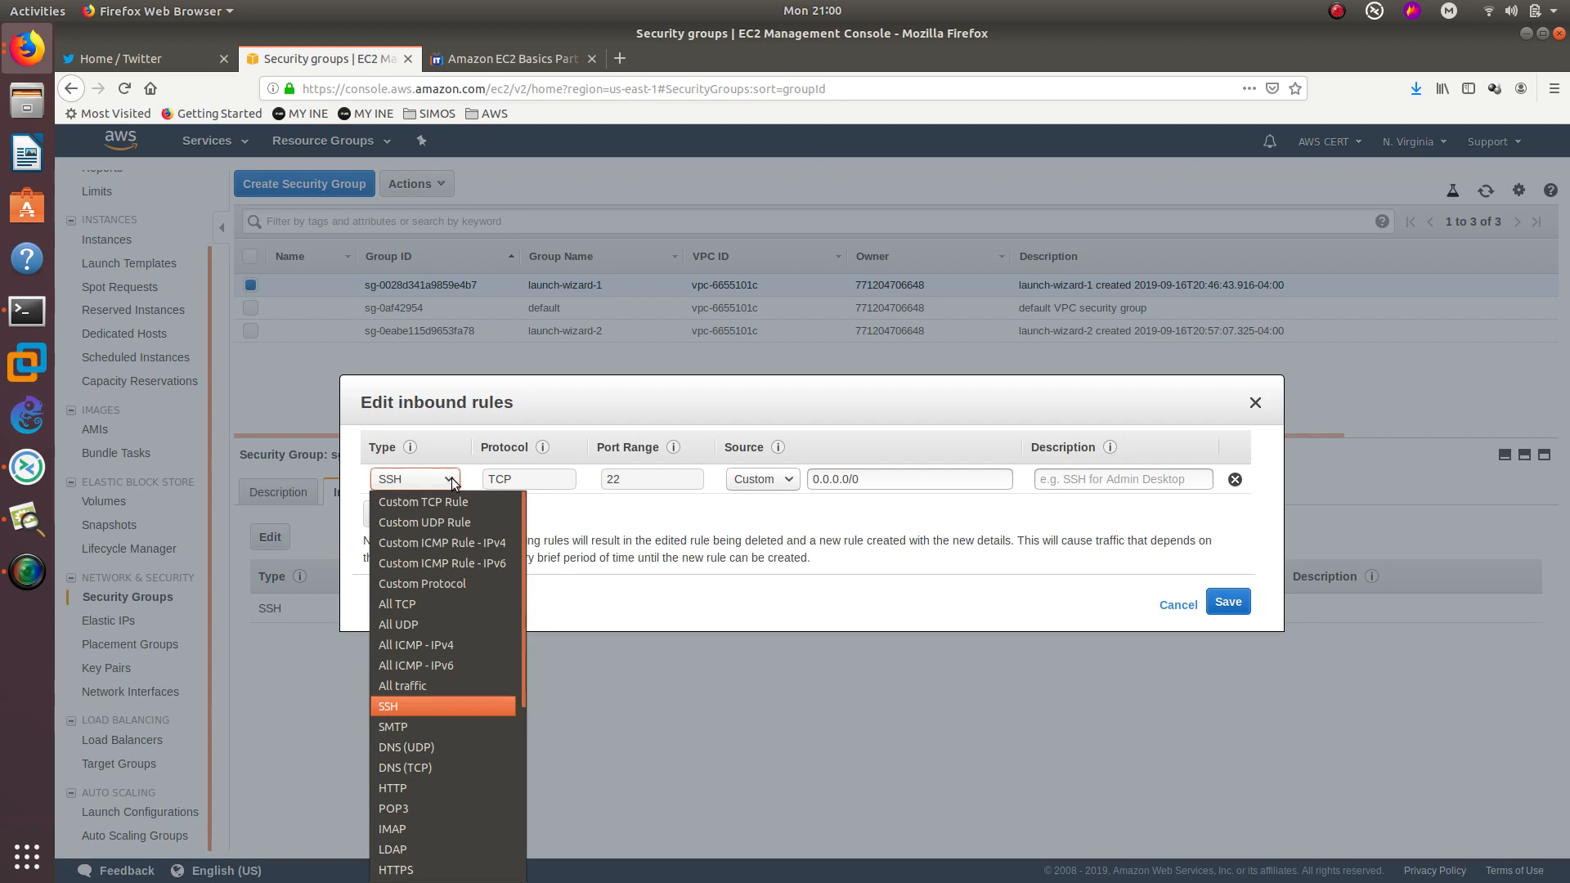
click(442, 788)
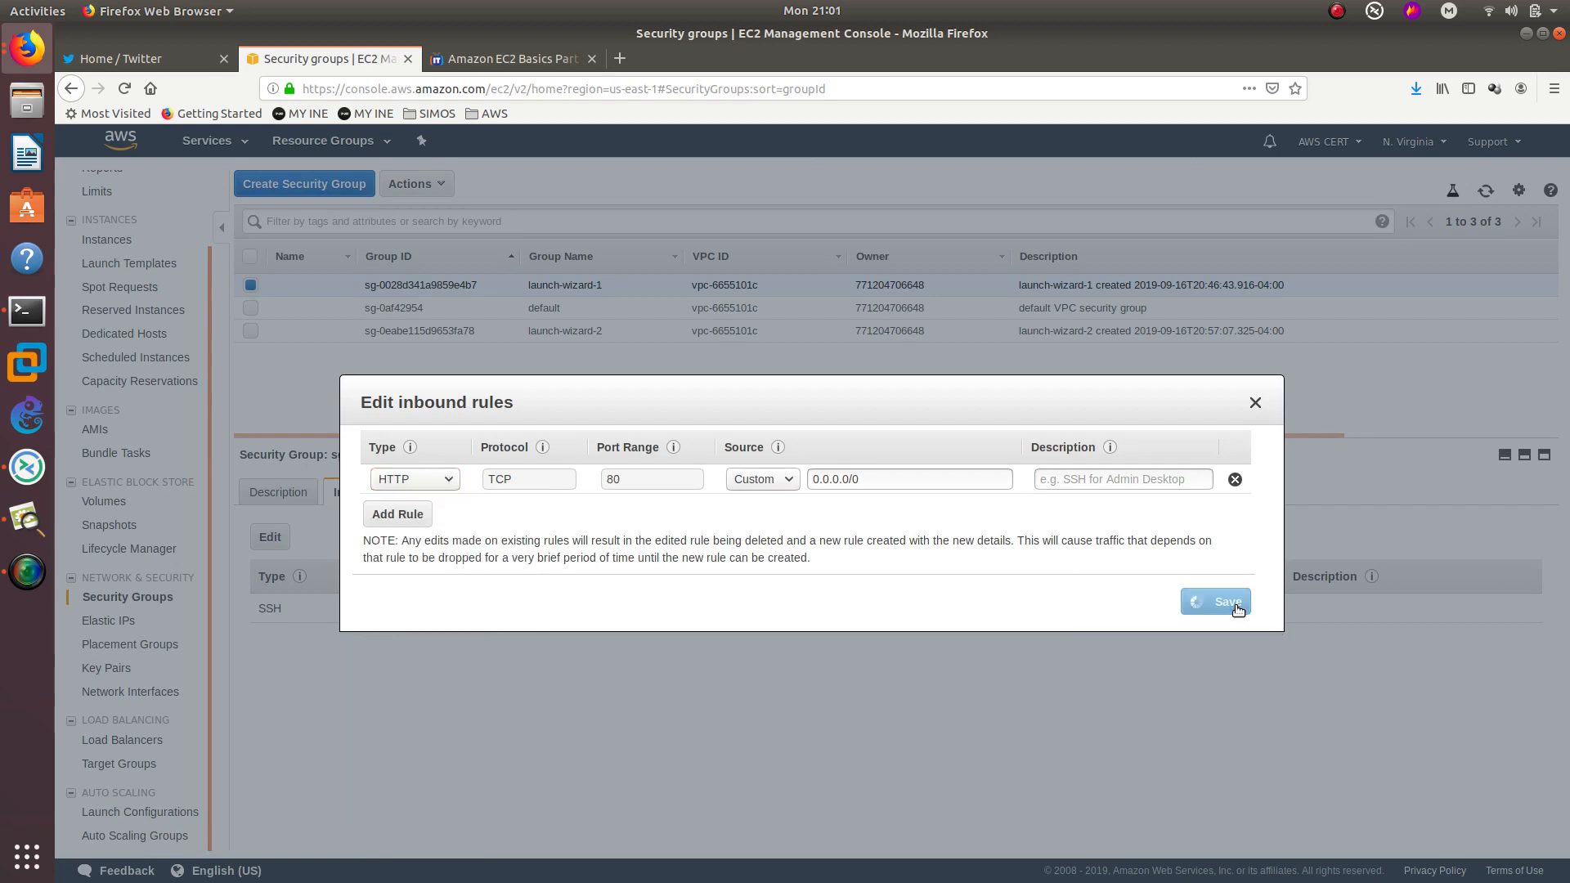
click(1211, 605)
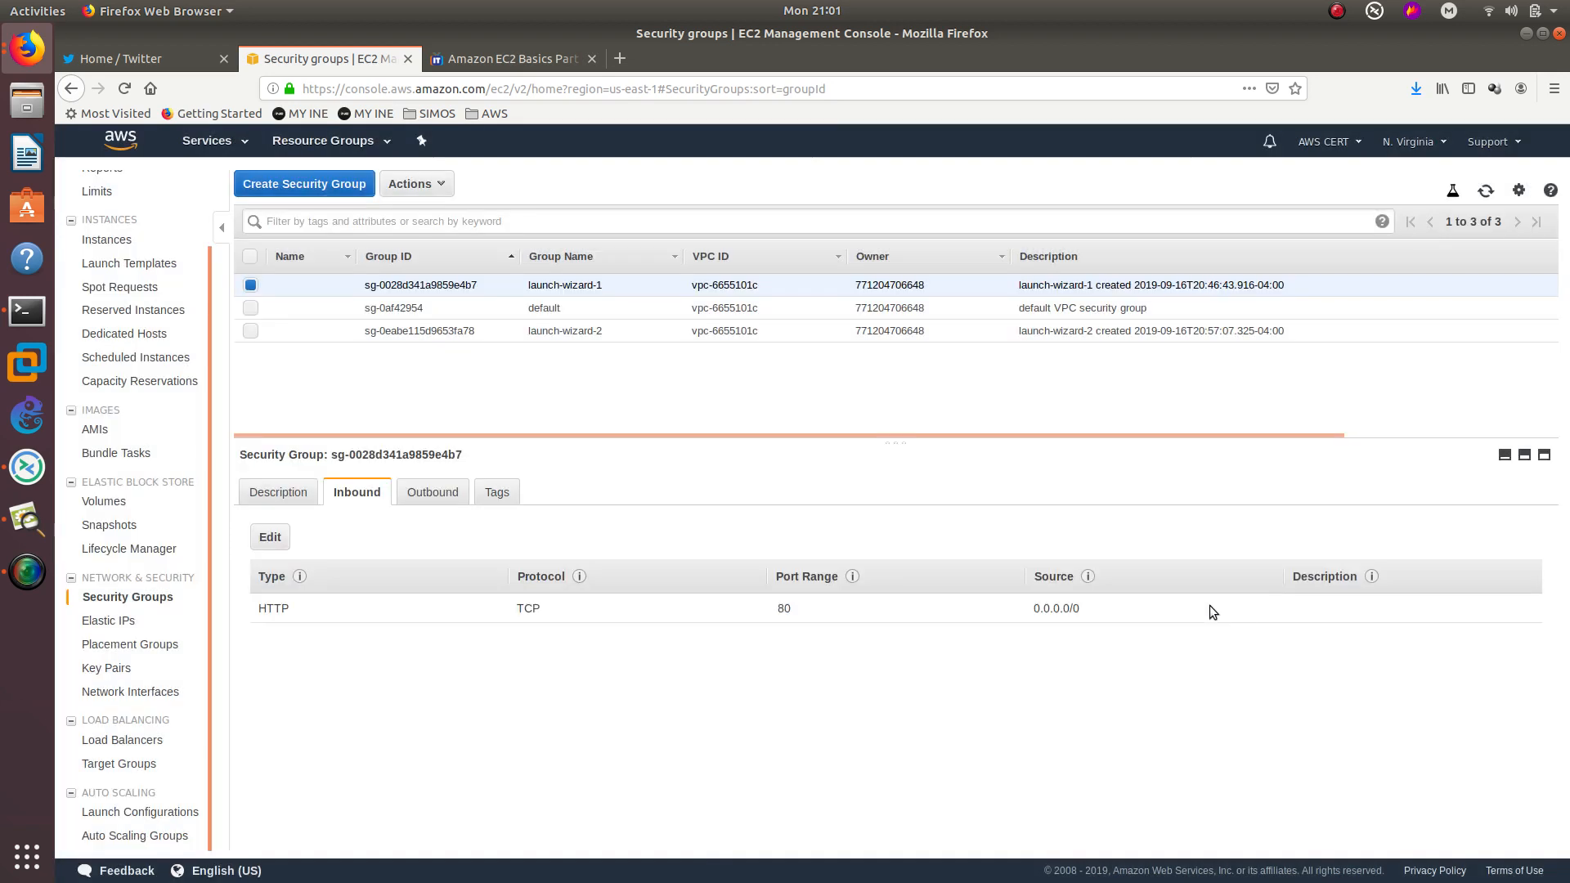
- Switch to Terminal and close the window with the running SSH session, ending its process
click(47, 307)
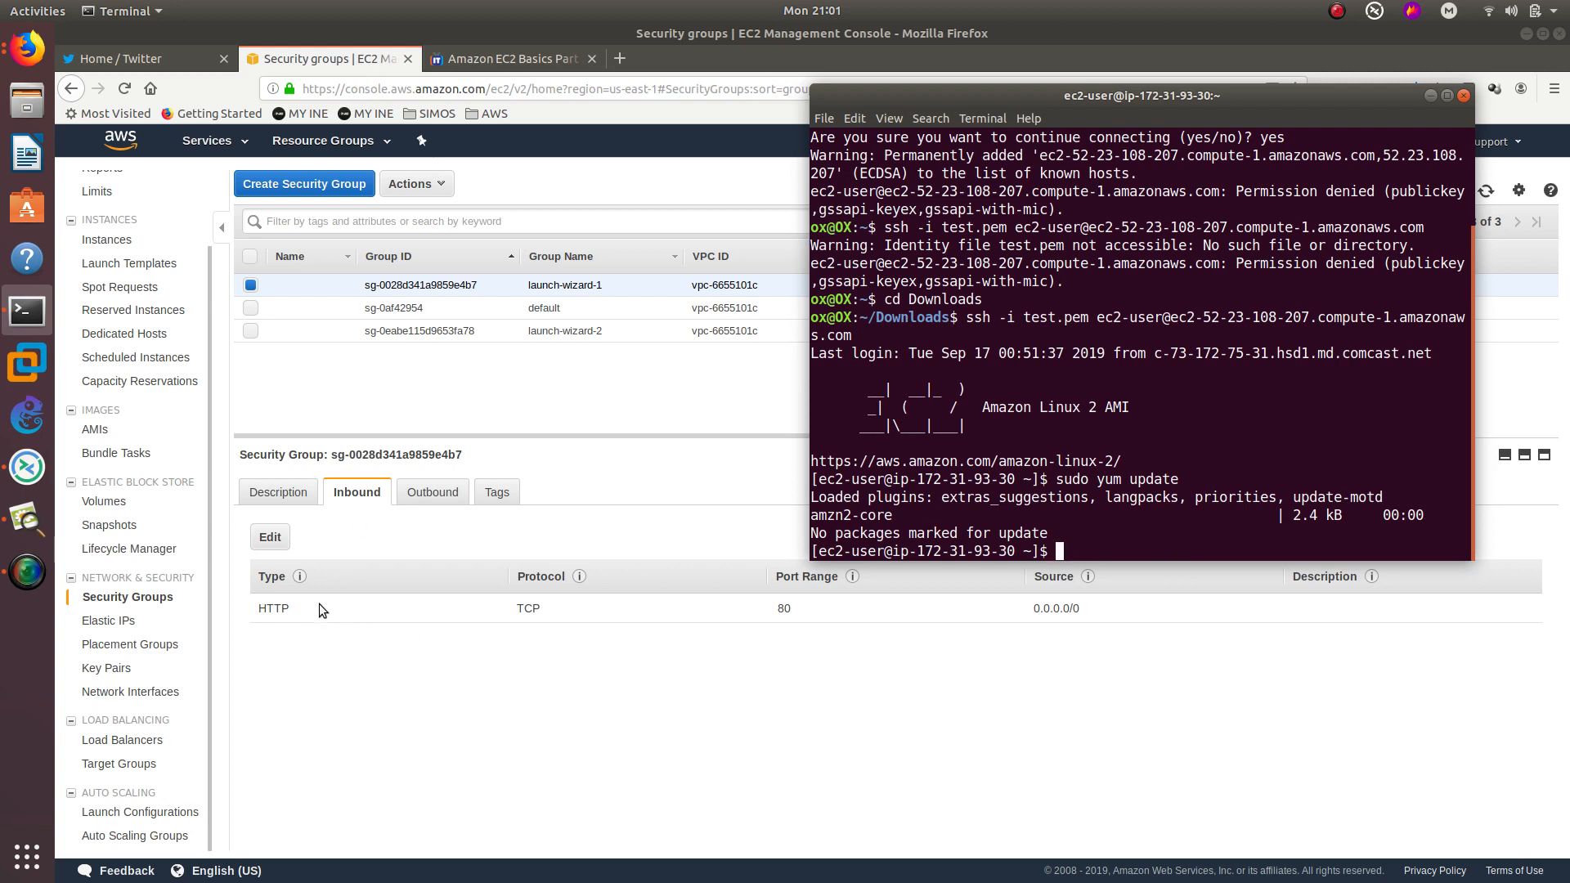
click(1464, 96)
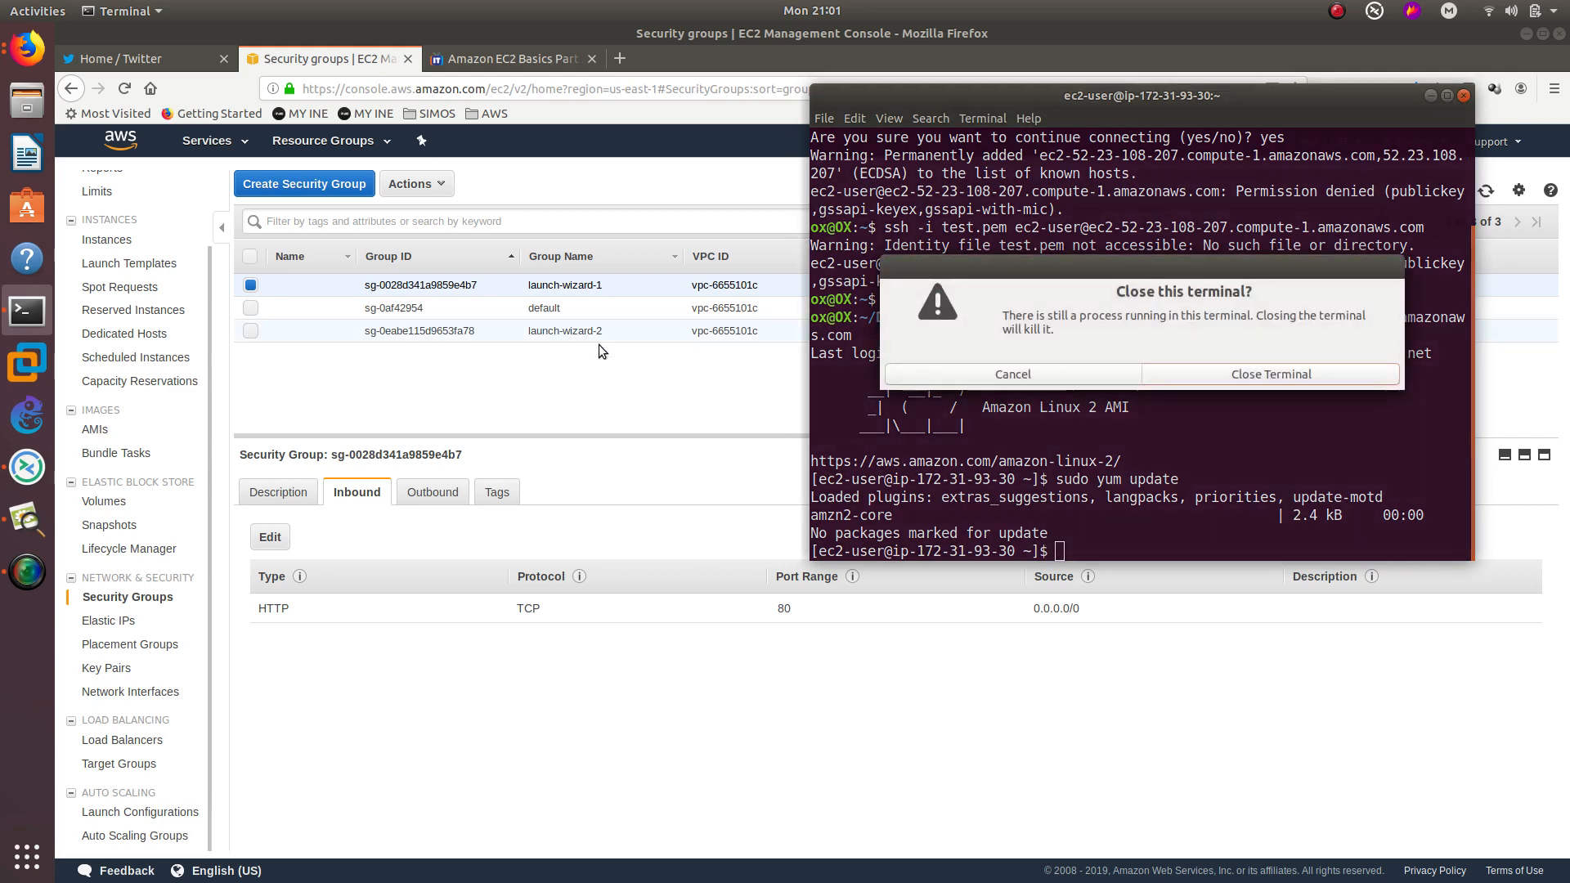
click(1202, 374)
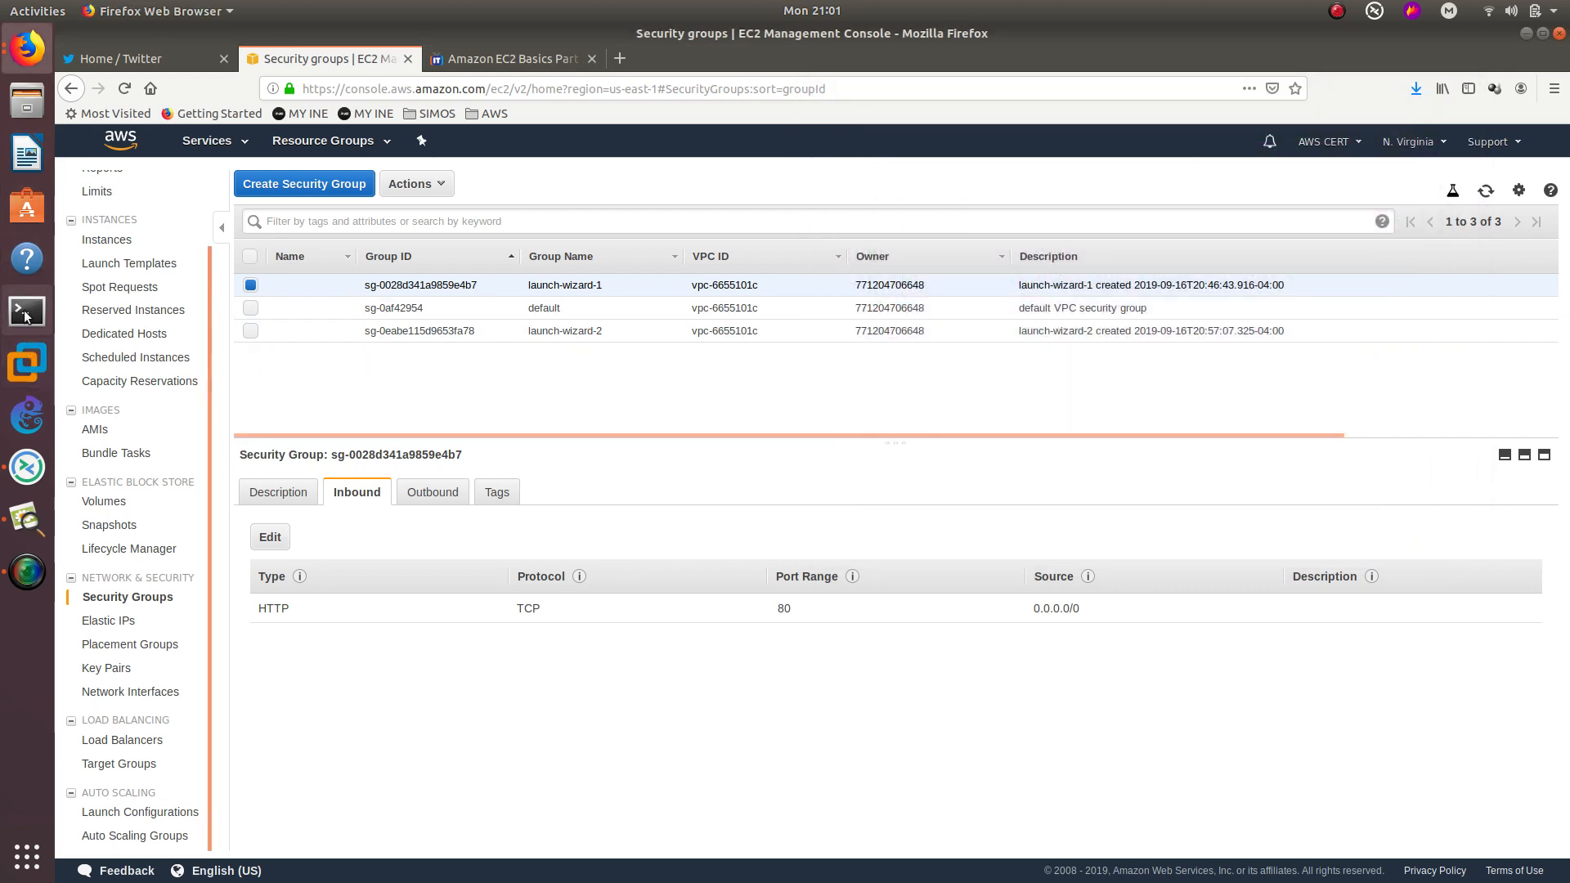
- Open a new Terminal window beside the console details and change to the Downloads directory
click(27, 312)
drag(357, 57, 957, 126)
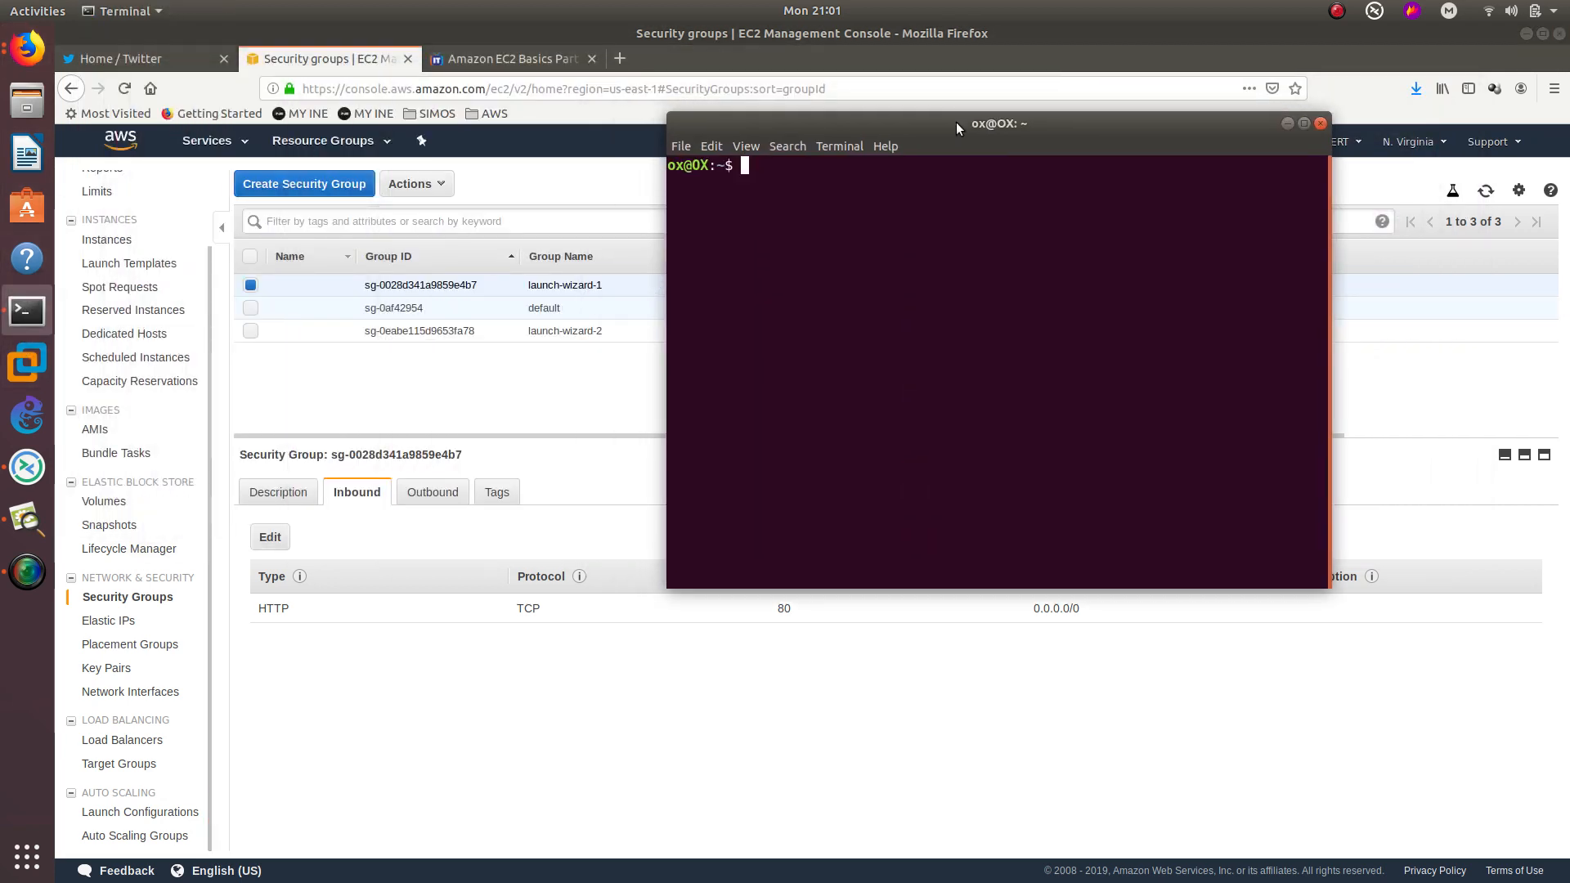
text(cd Downlao)
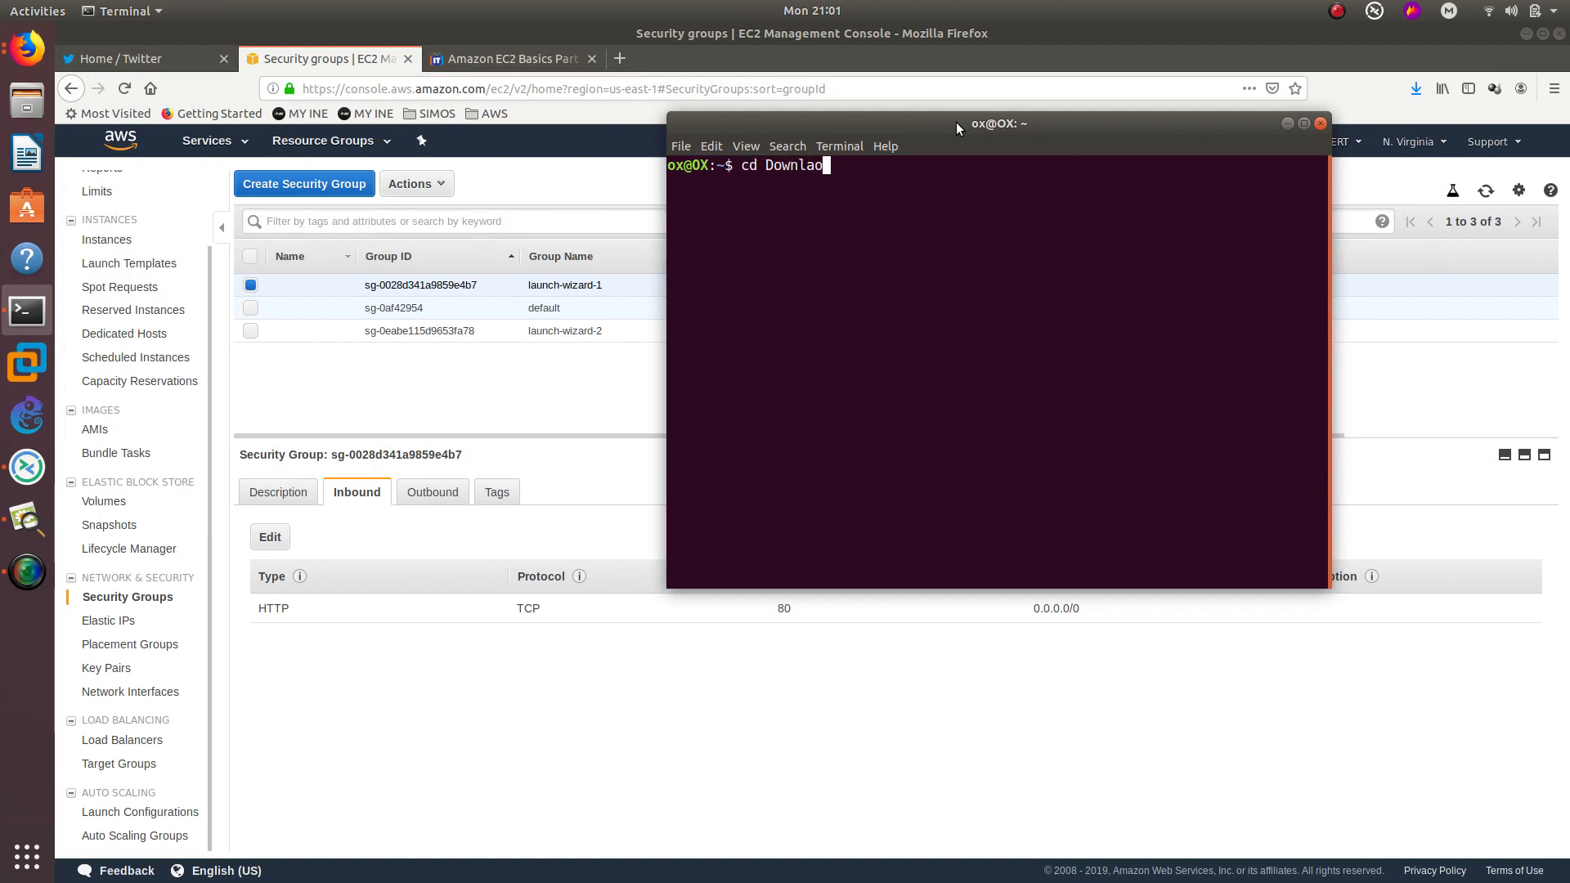
key(BackSpace)
key(BackSpace)
text(oads)
key(Return)
right_click(944, 175)
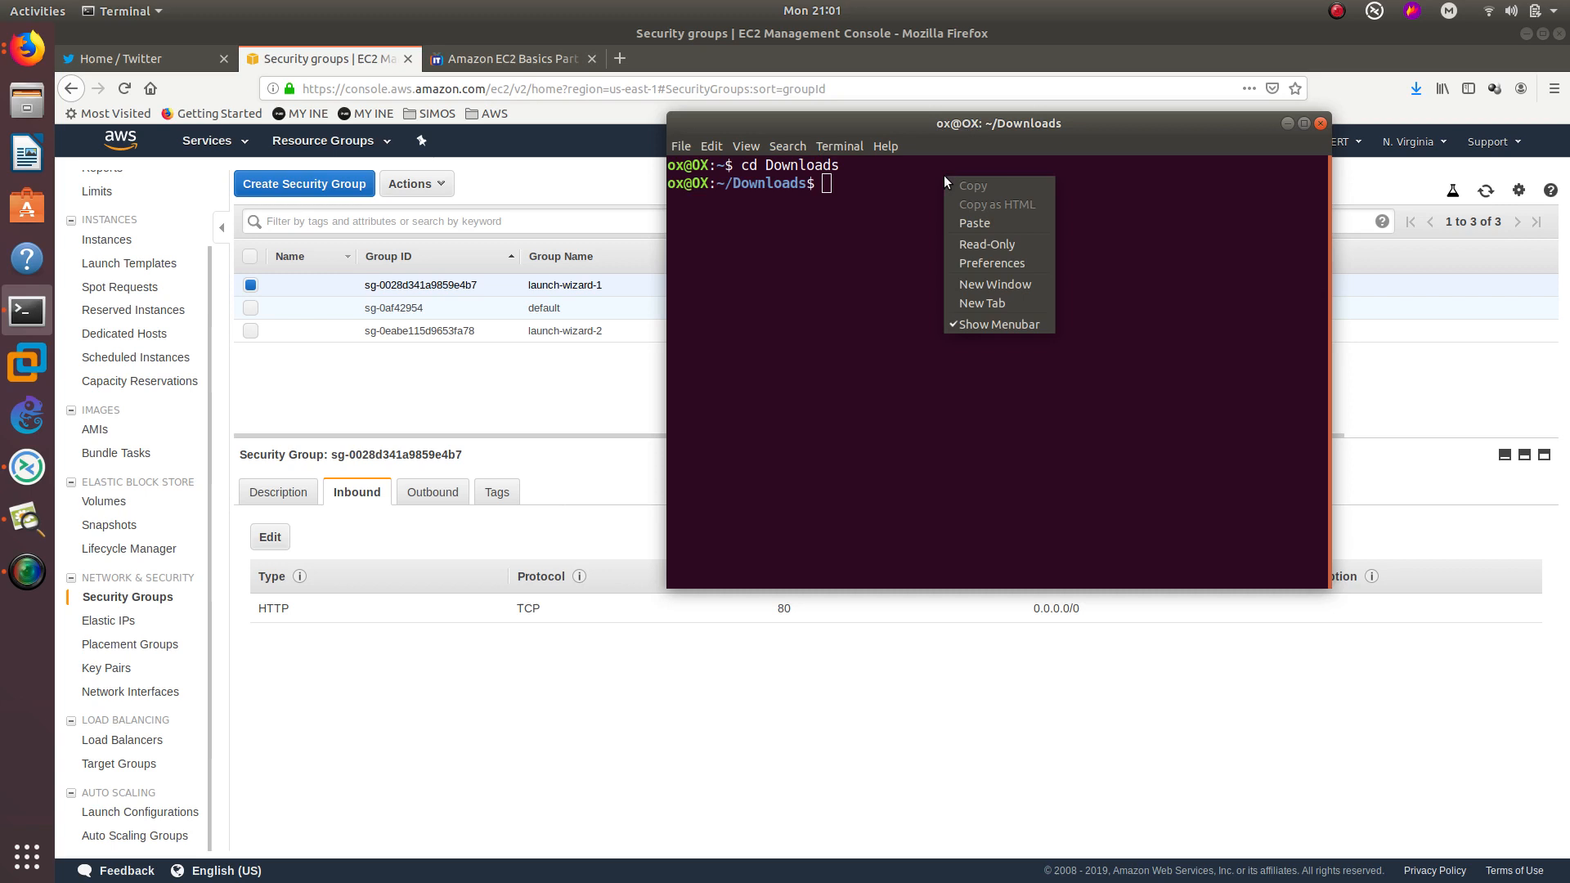
click(968, 222)
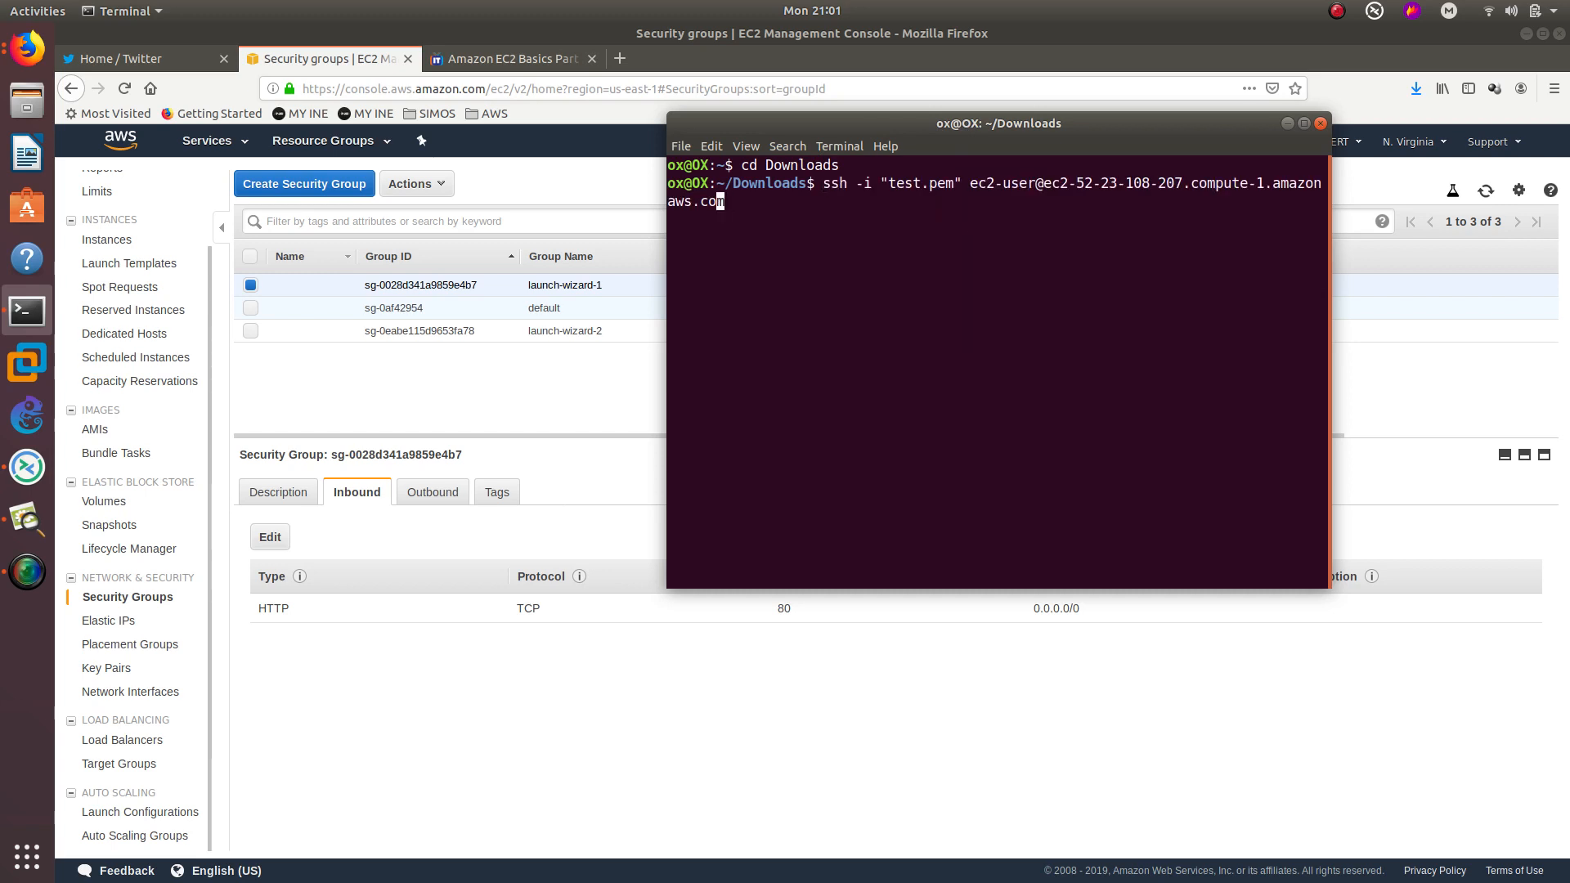
key(Left)
key(Left)
key(Left)
key(Left)
key(Left)
key(Left)
key(Left)
key(Left)
key(Left)
key(Left)
key(Left)
key(Left)
key(Left)
key(Left)
key(Left)
key(Left)
key(Left)
key(Left)
key(Left)
key(Left)
key(BackSpace)
key(Left)
key(Left)
key(Left)
key(Left)
key(Left)
key(Left)
key(Left)
key(Left)
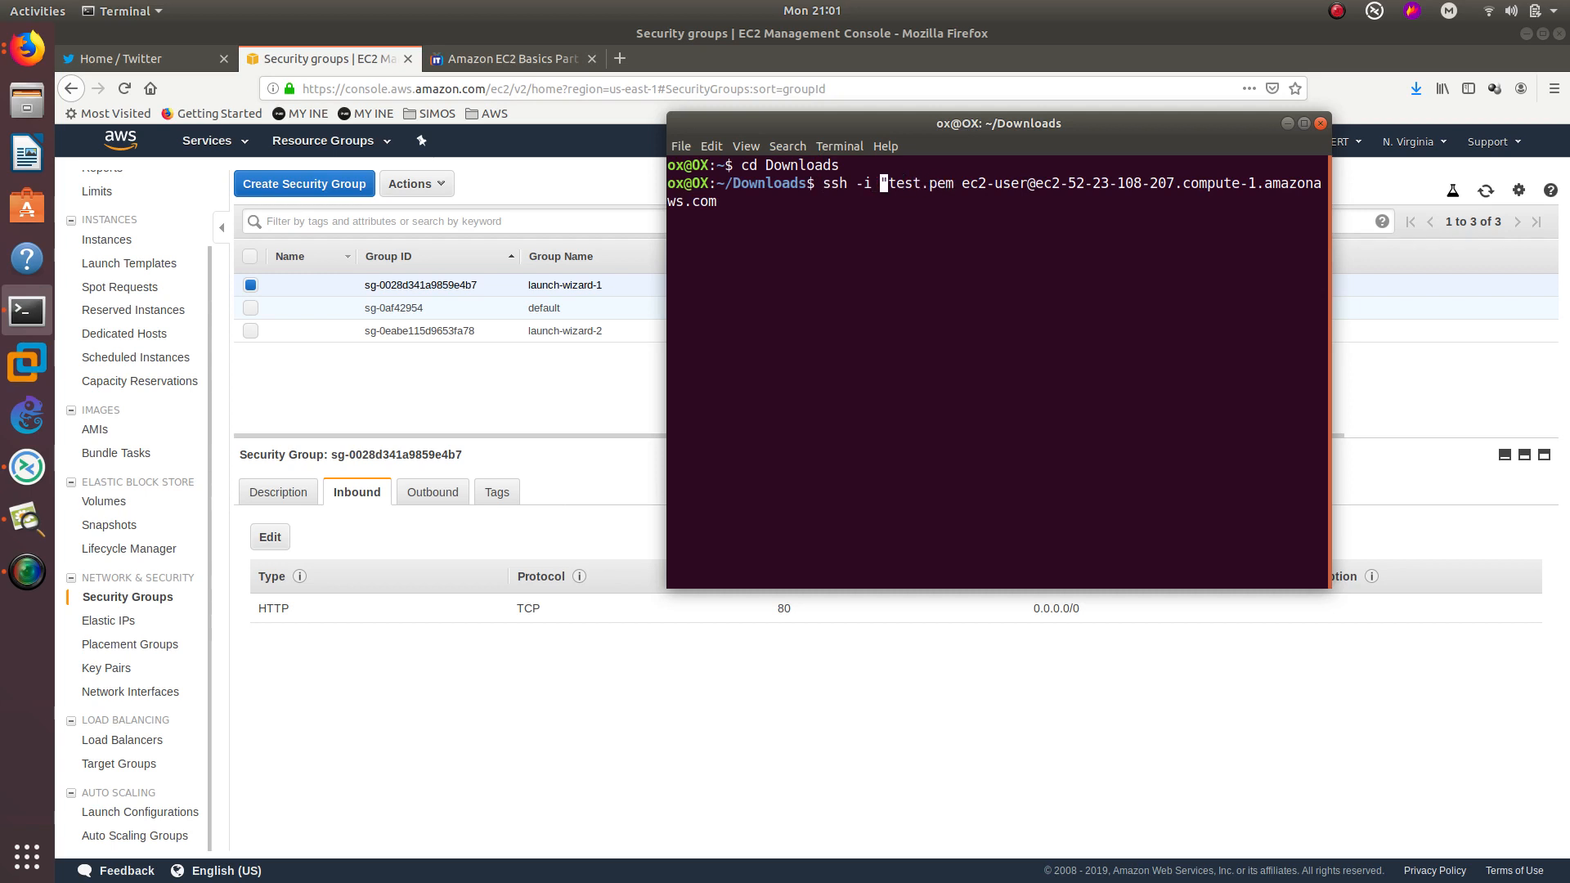
key(BackSpace)
key(Return)
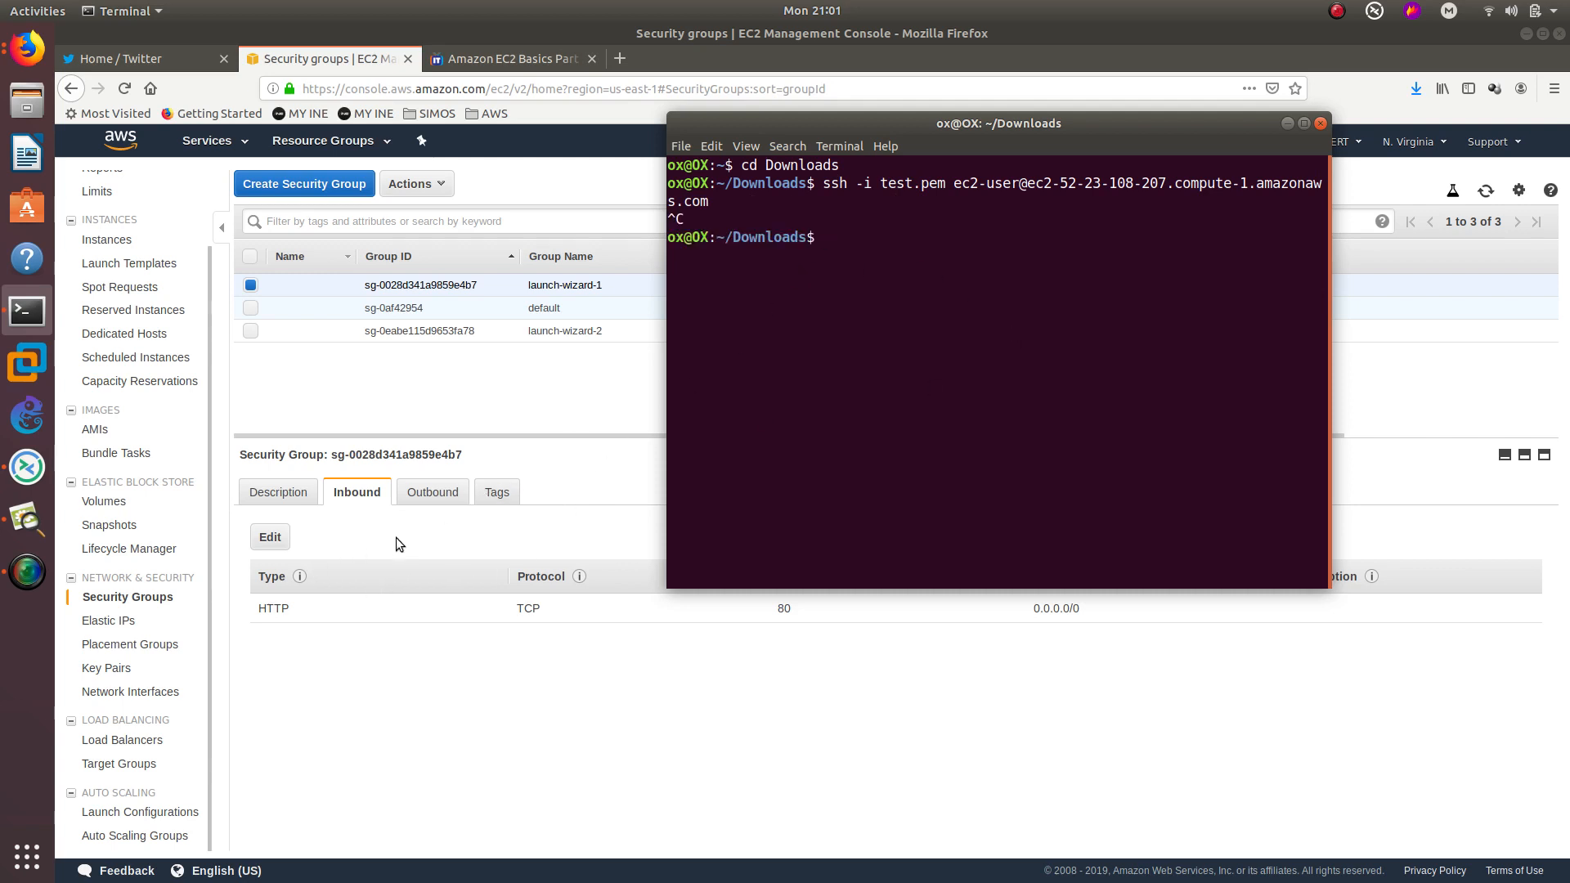
- Switch to Firefox, add an SSH inbound rule with source Anywhere to launch-wizard-1, and save the rules
click(360, 537)
click(273, 537)
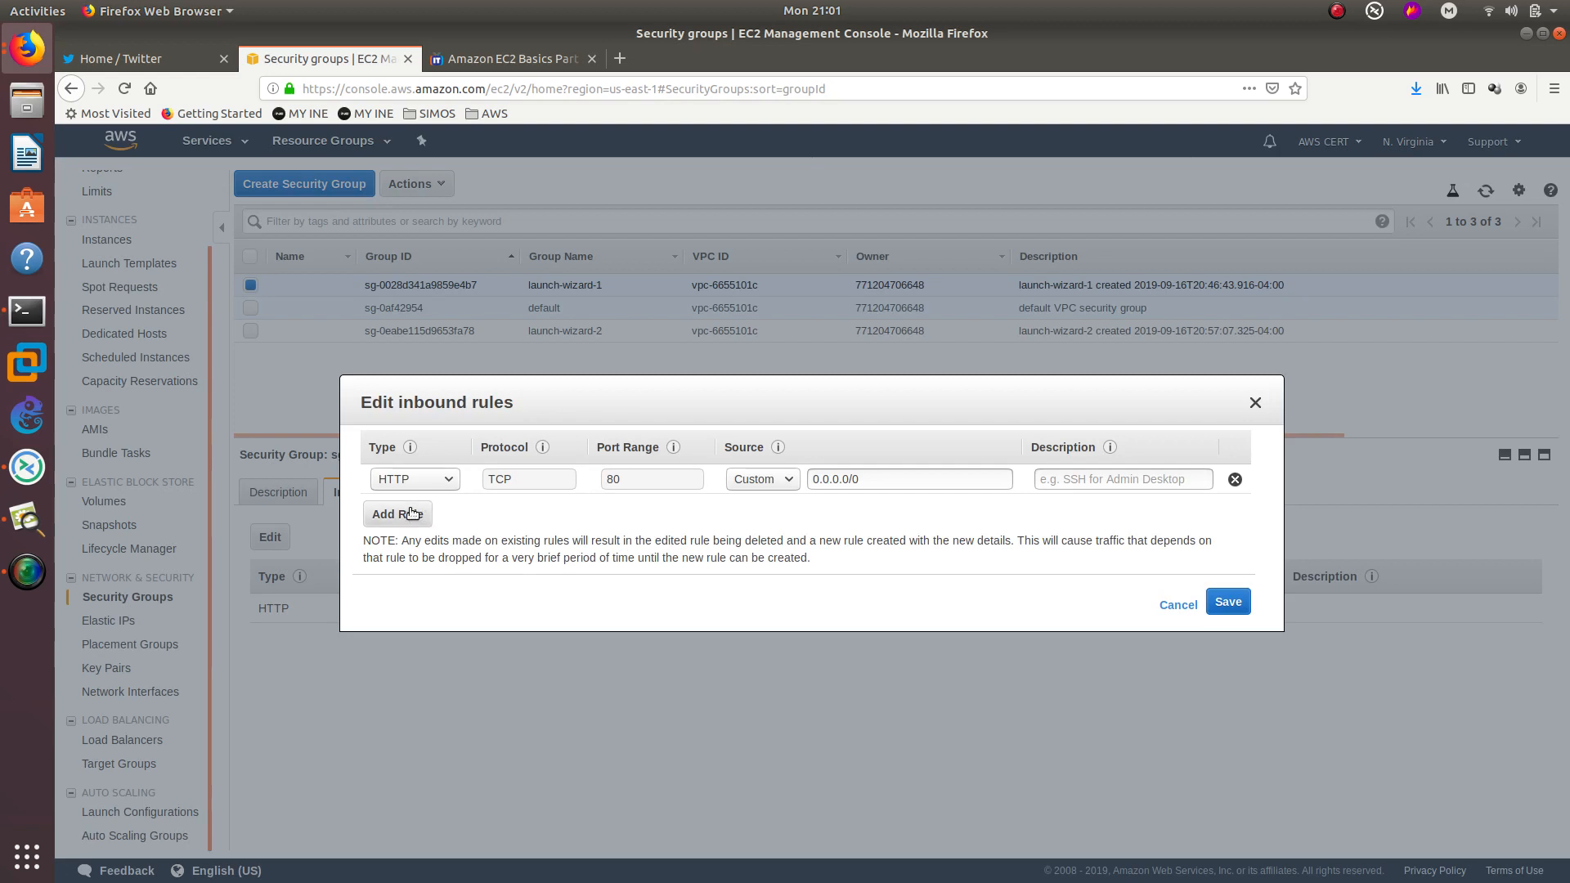
click(411, 513)
click(424, 510)
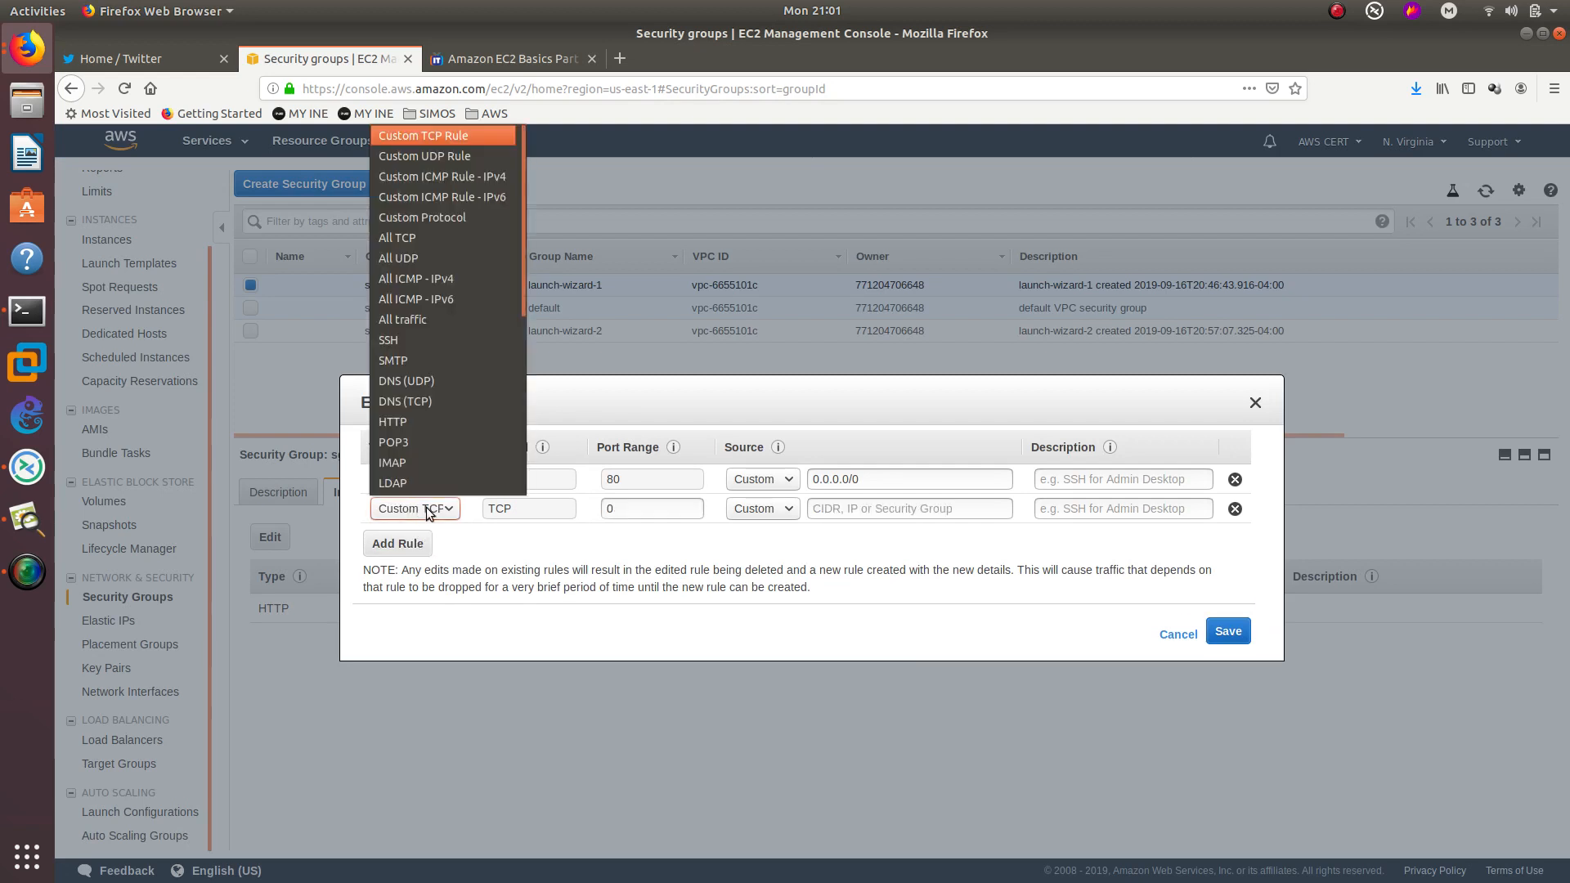
click(439, 339)
click(767, 508)
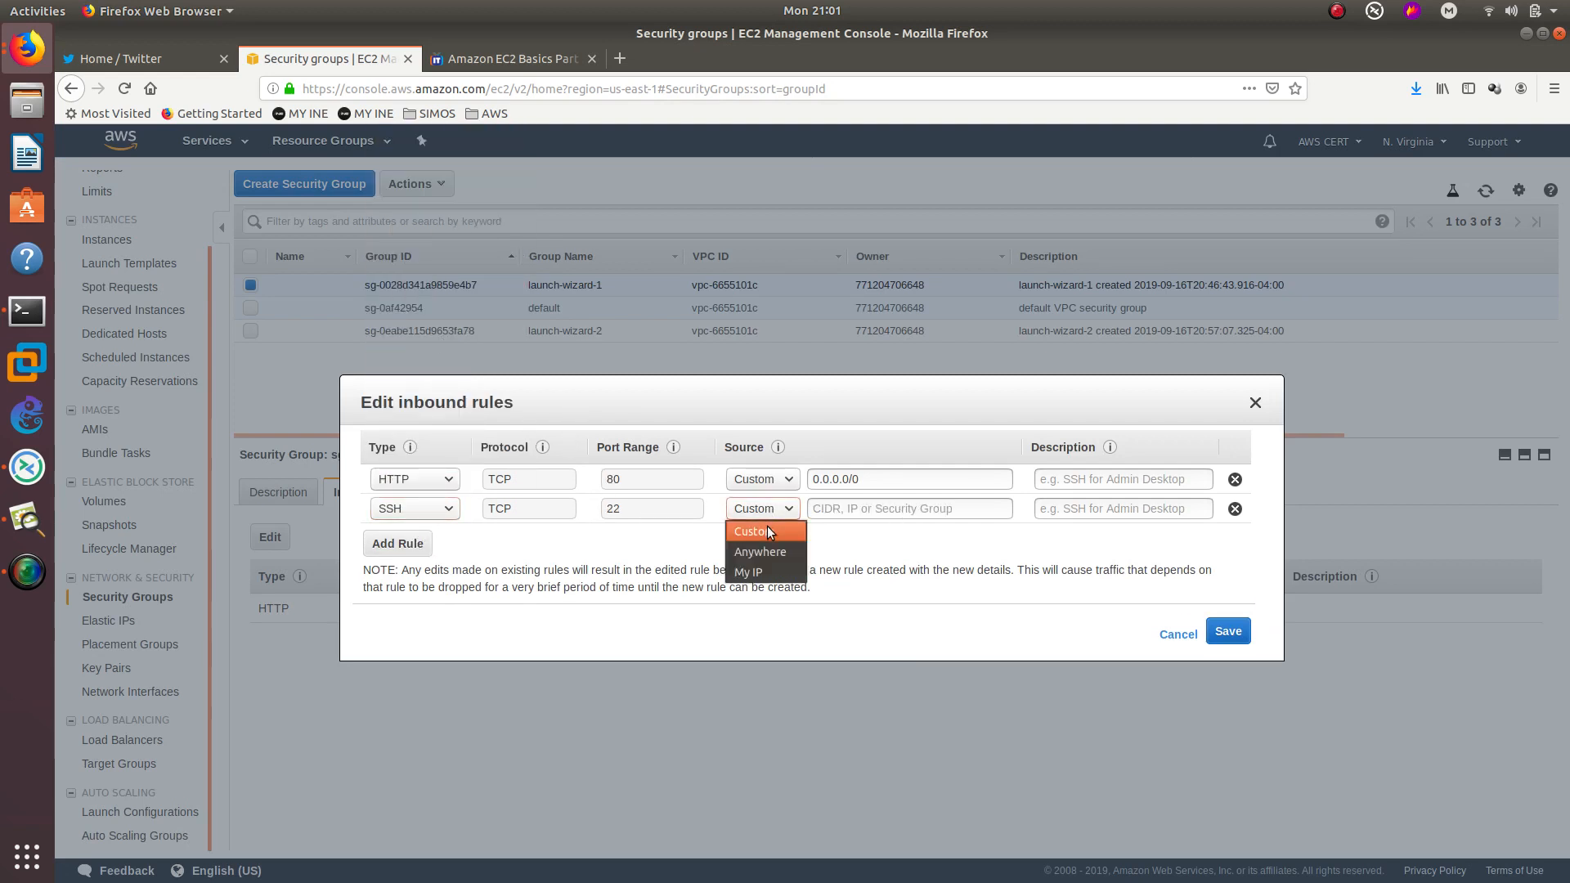
click(760, 551)
click(1228, 631)
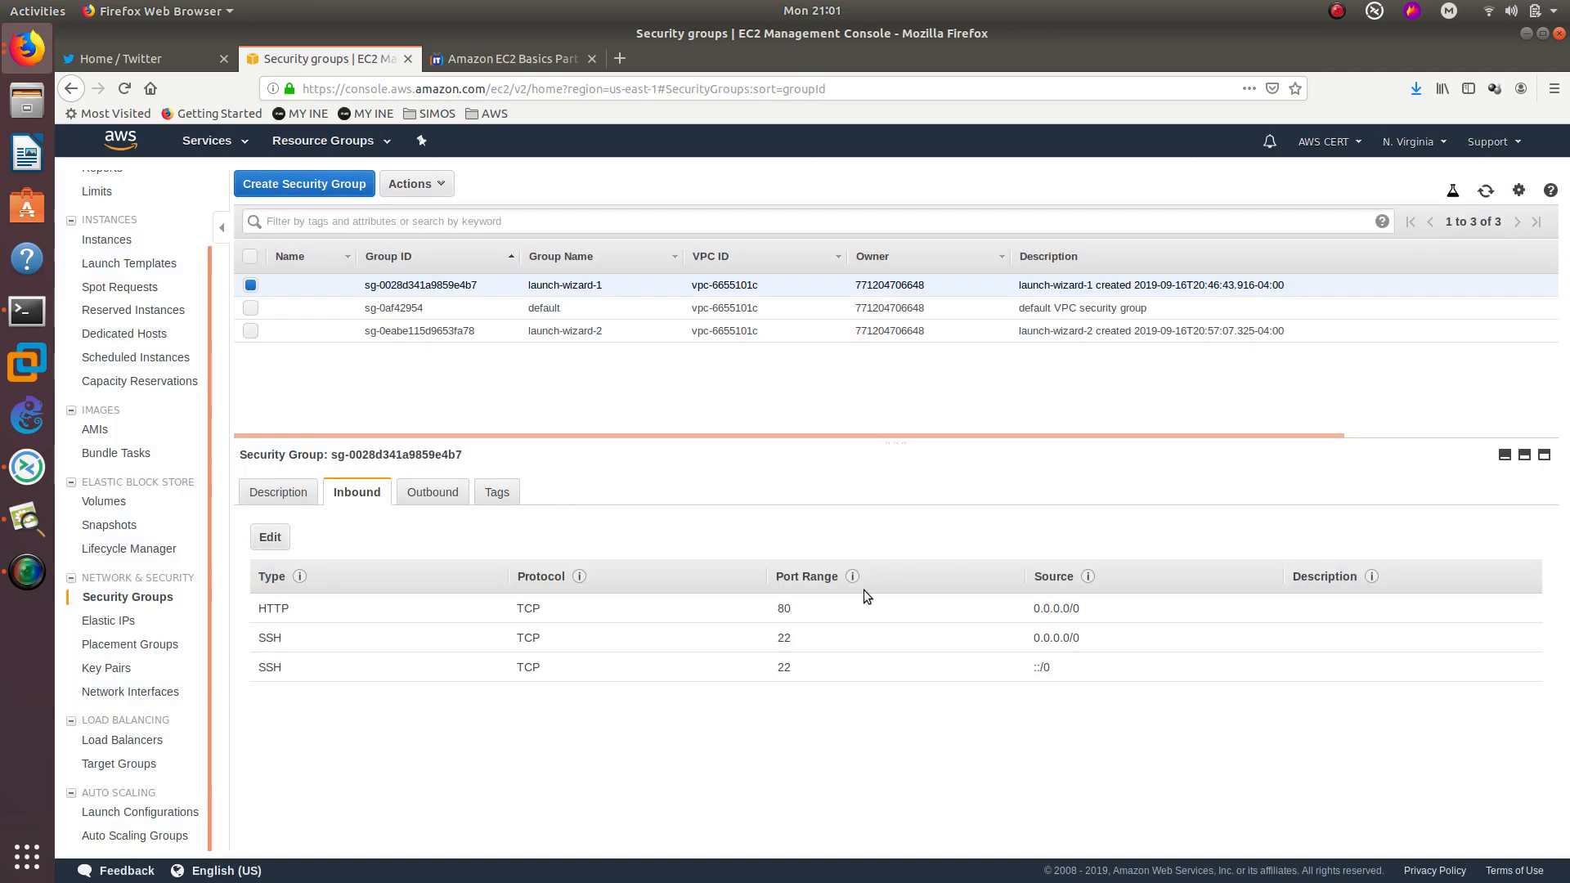
- Highlight the IPv4 and IPv6 source values of launch-wizard-1's two SSH rules
double_click(1042, 672)
triple_click(1058, 636)
double_click(1038, 667)
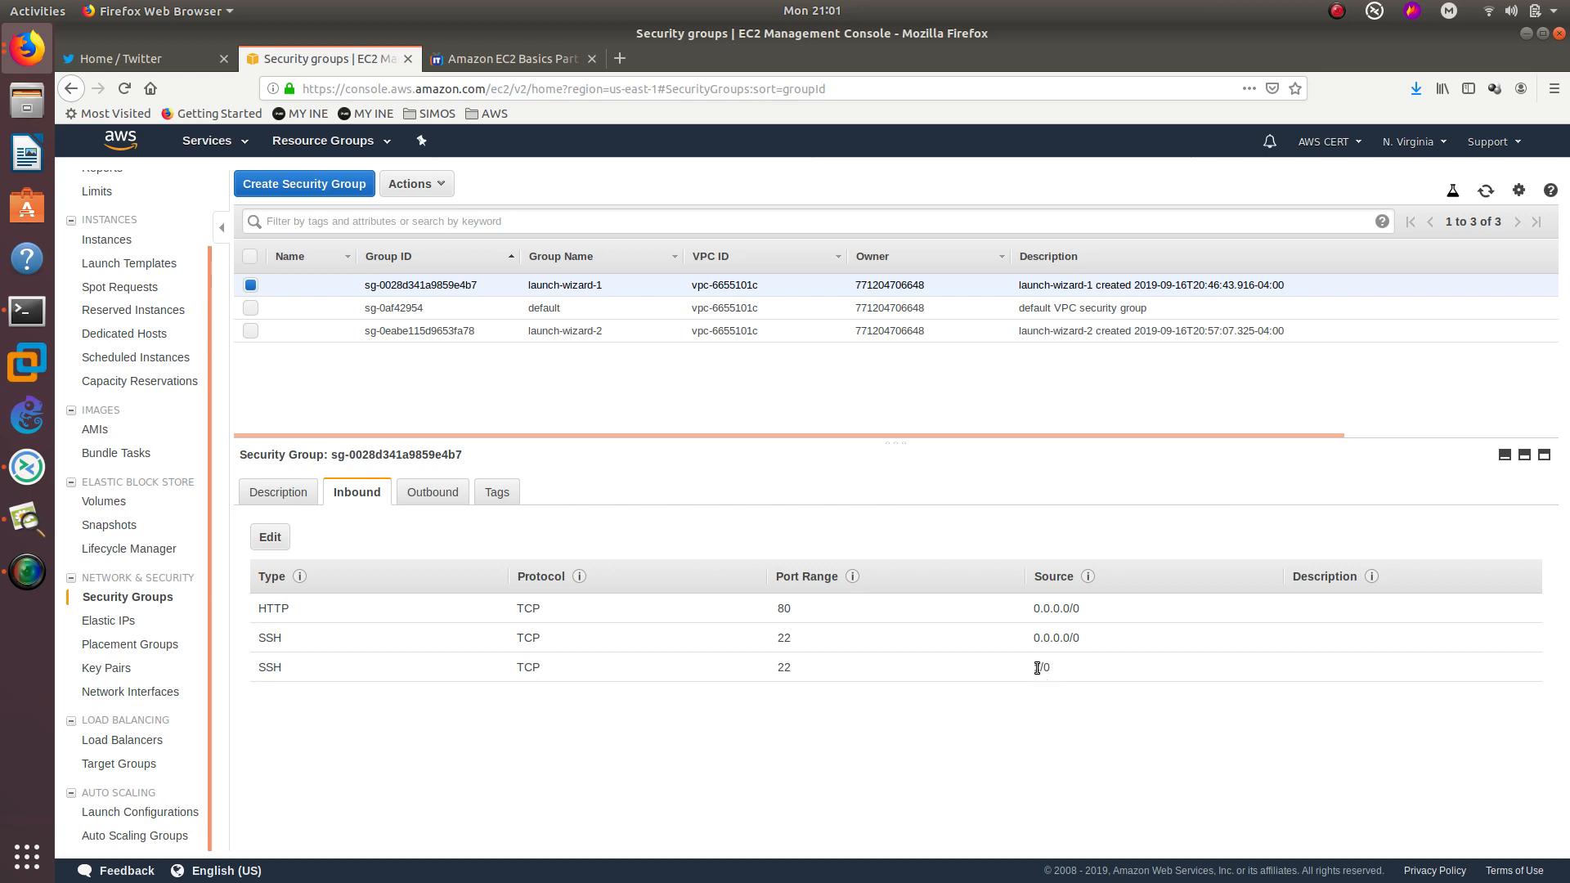
click(700, 733)
- Switch to Terminal, rerun the previous SSH command with test.pem, and move the window clear of the rule types
click(26, 310)
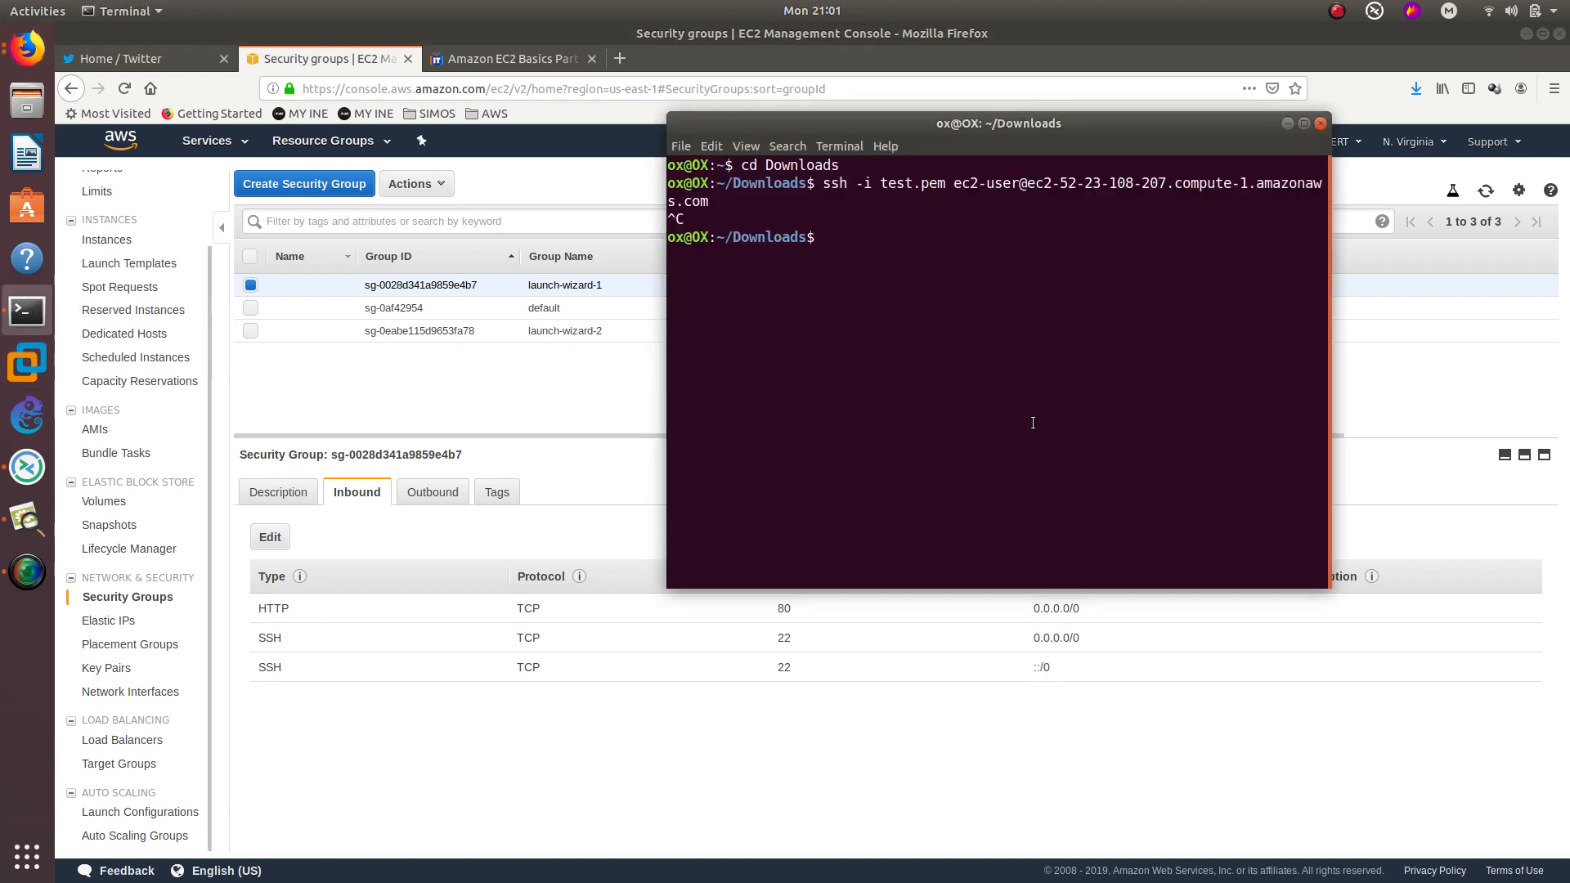
key(Up)
key(Return)
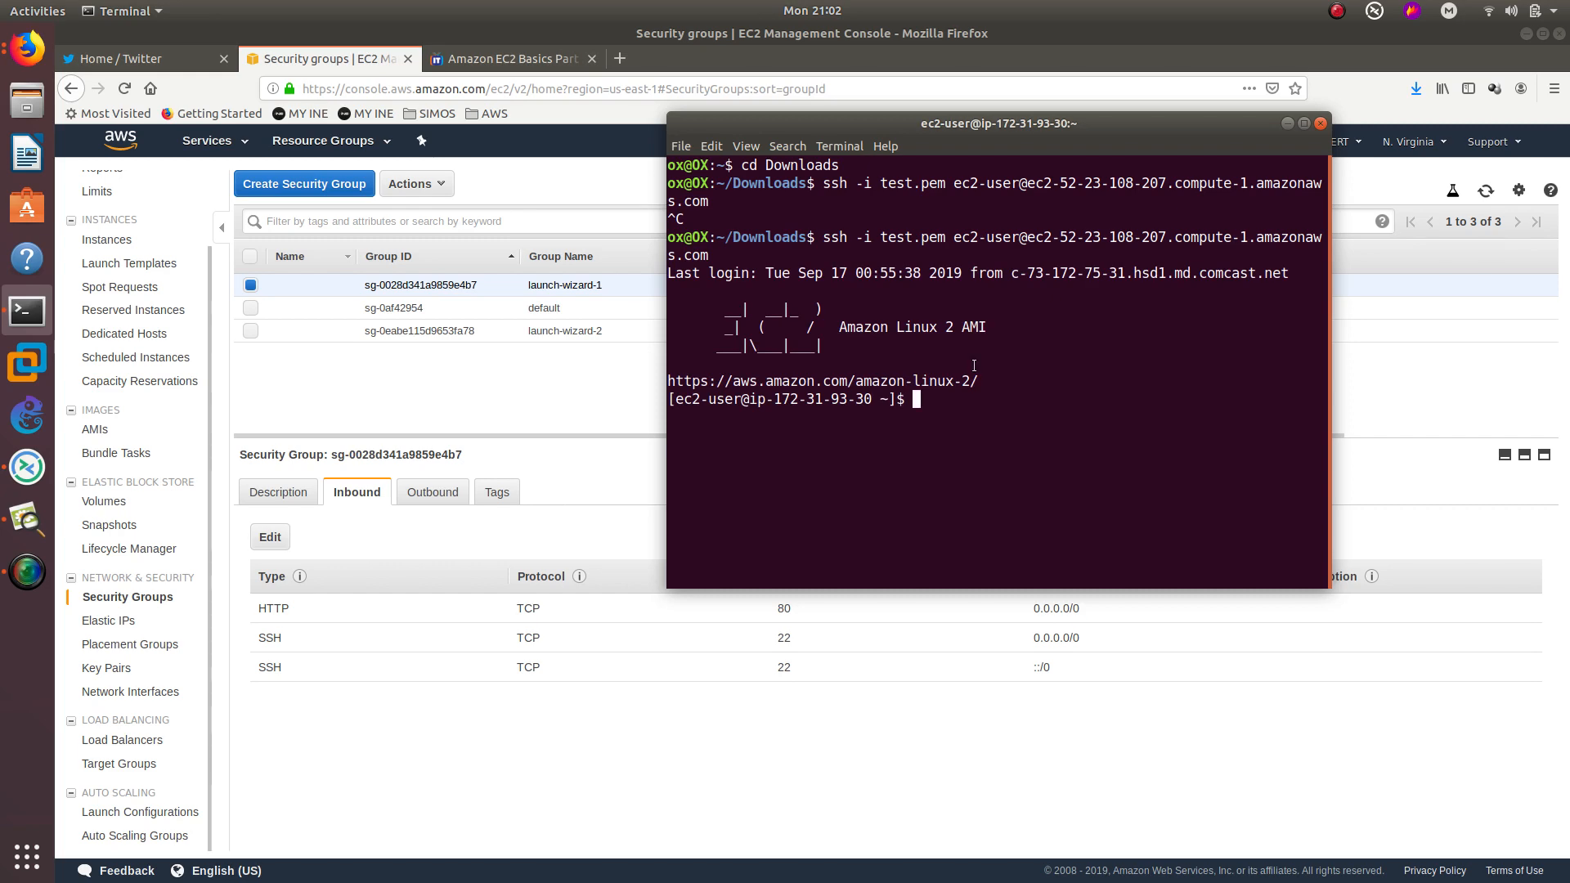
drag(964, 123, 1119, 139)
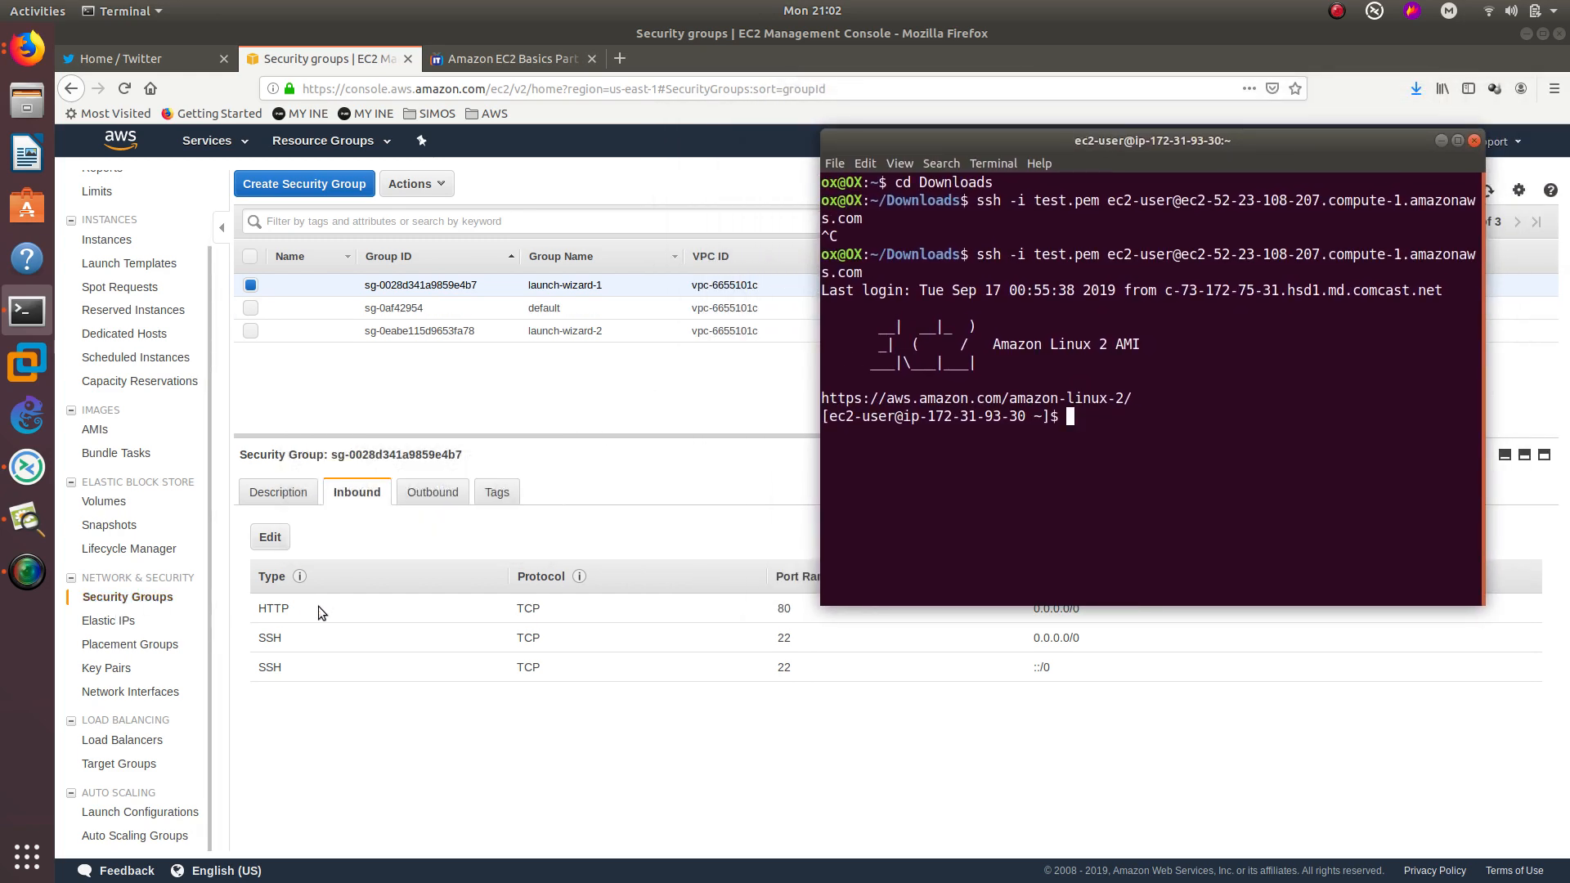
- Switch to Firefox and compare launch-wizard-1's outbound rules with its inbound rules
click(316, 527)
click(421, 495)
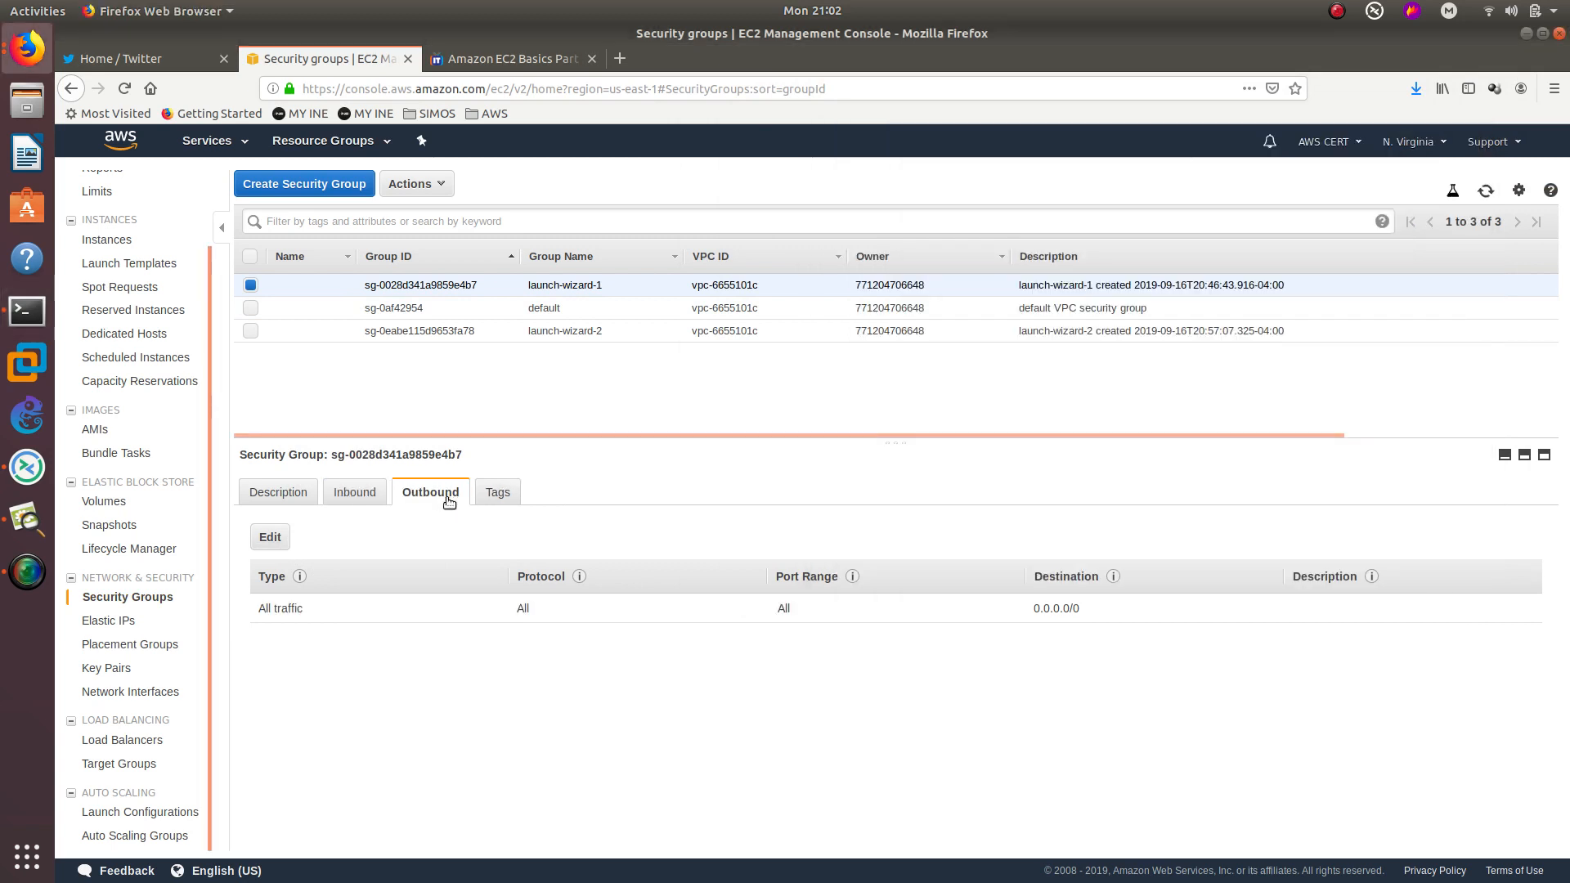
click(340, 493)
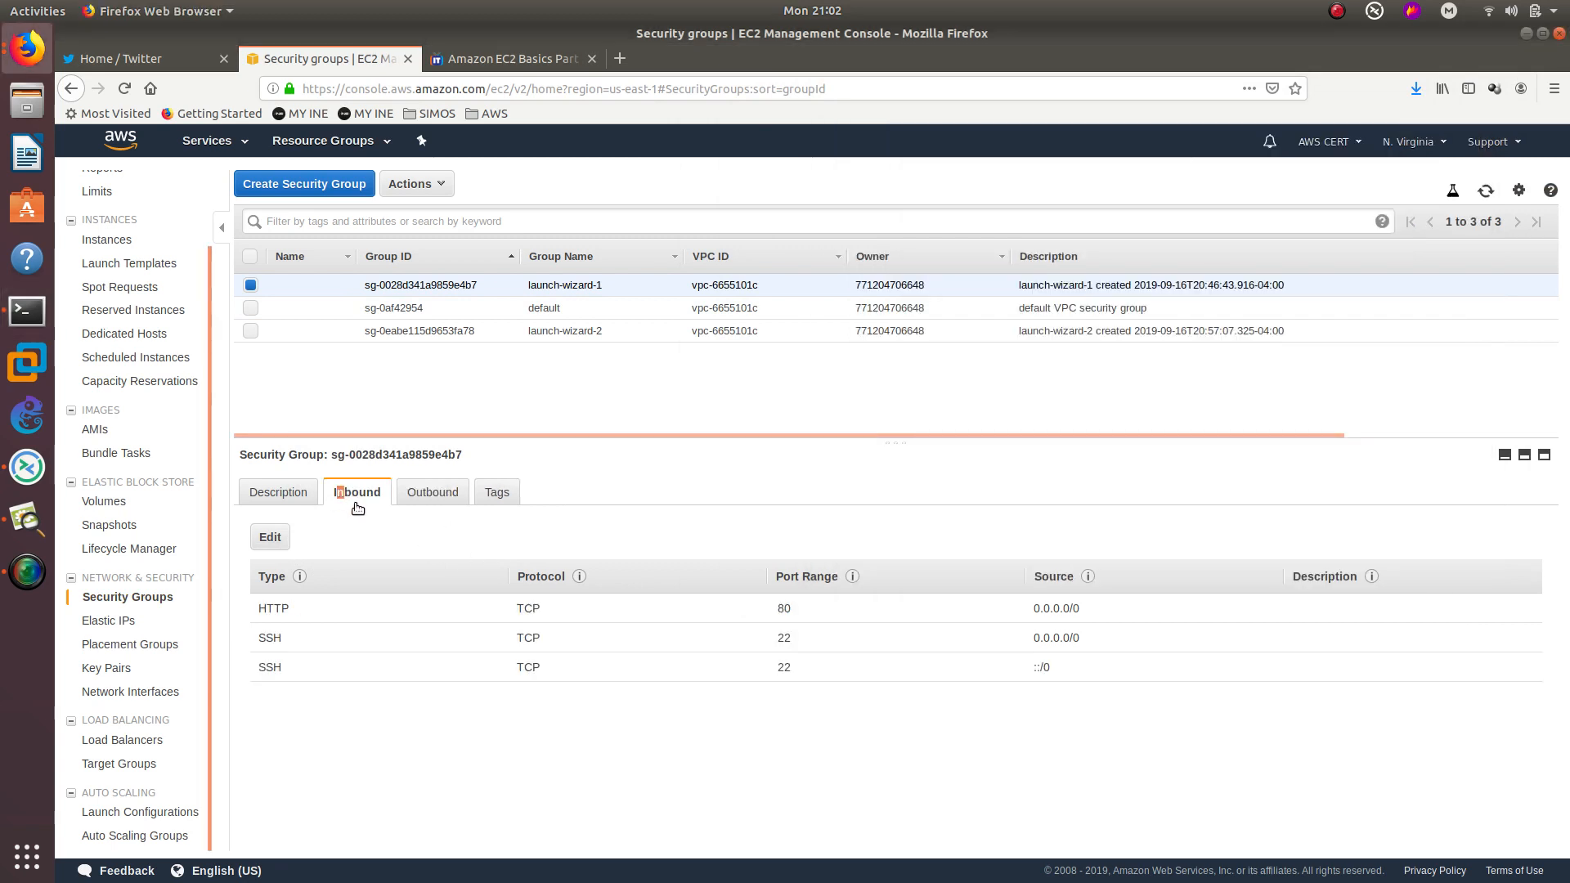
click(423, 491)
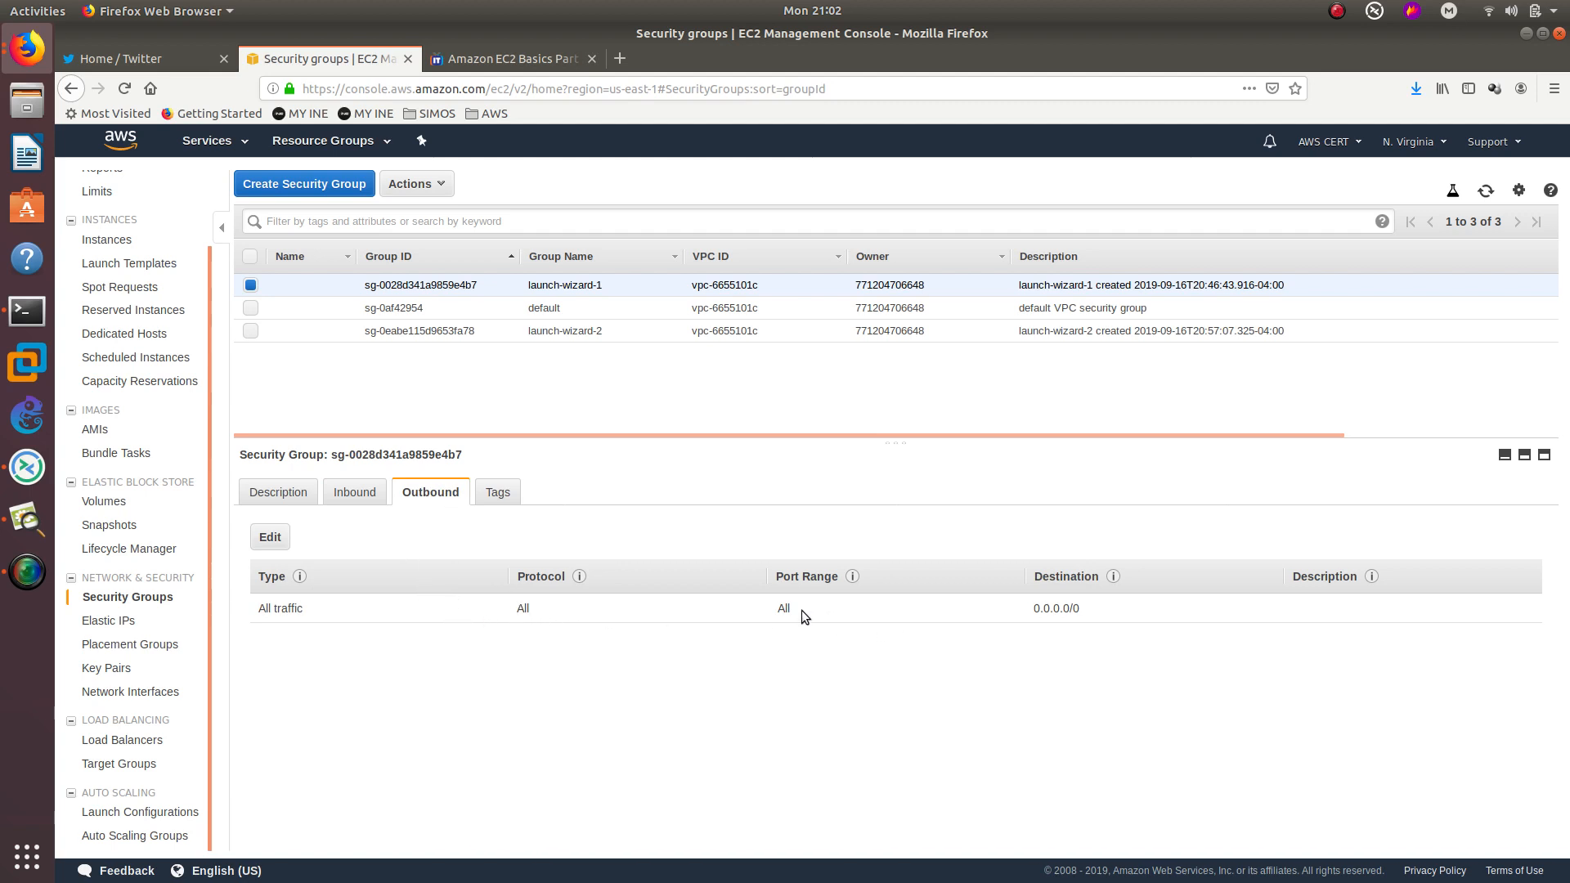
- Return to launch-wizard-1's inbound rules and highlight the HTTP and SSH types and the SSH rules' sources
click(358, 493)
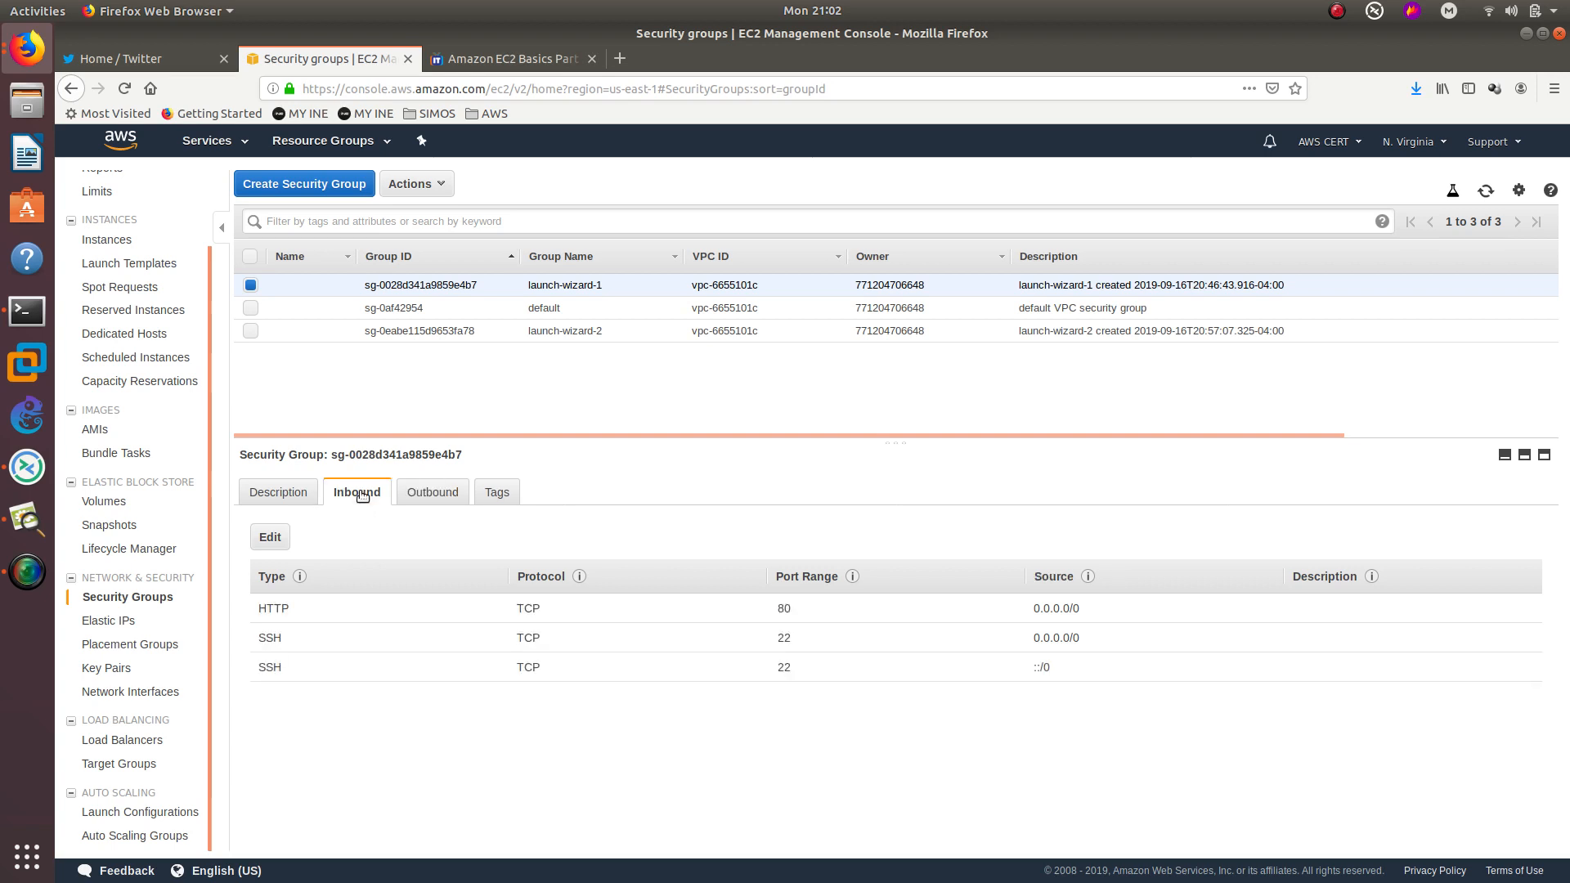
double_click(271, 608)
double_click(269, 638)
drag(1039, 640, 1045, 642)
triple_click(1046, 665)
- Go to the instances list, select the Windows instance that uses launch-wizard-2, and open its connection details
click(108, 239)
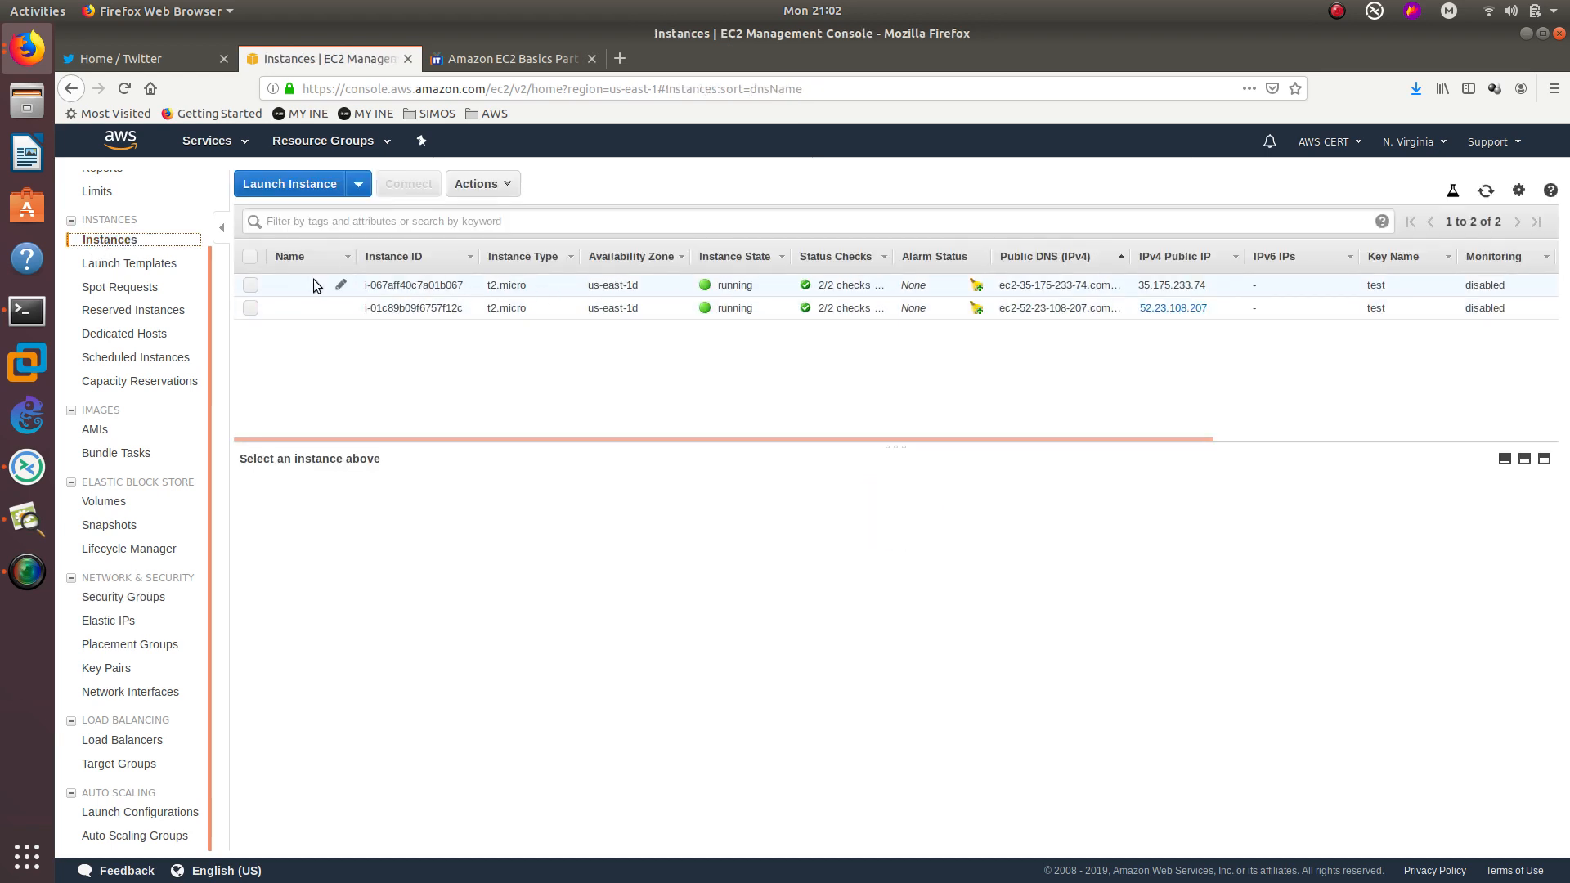
click(250, 286)
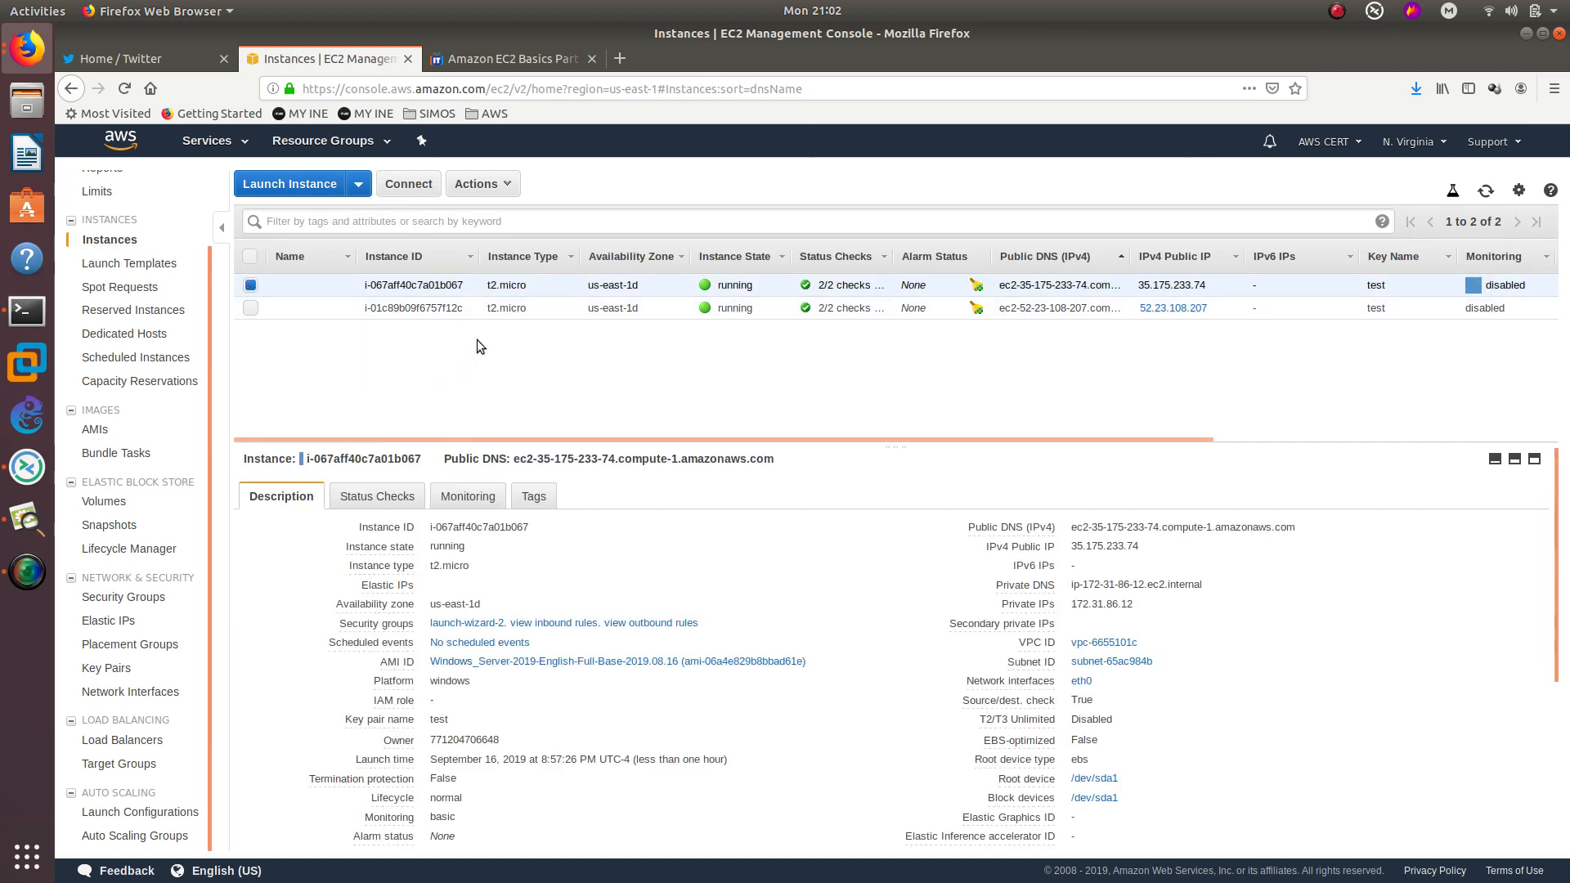
click(408, 184)
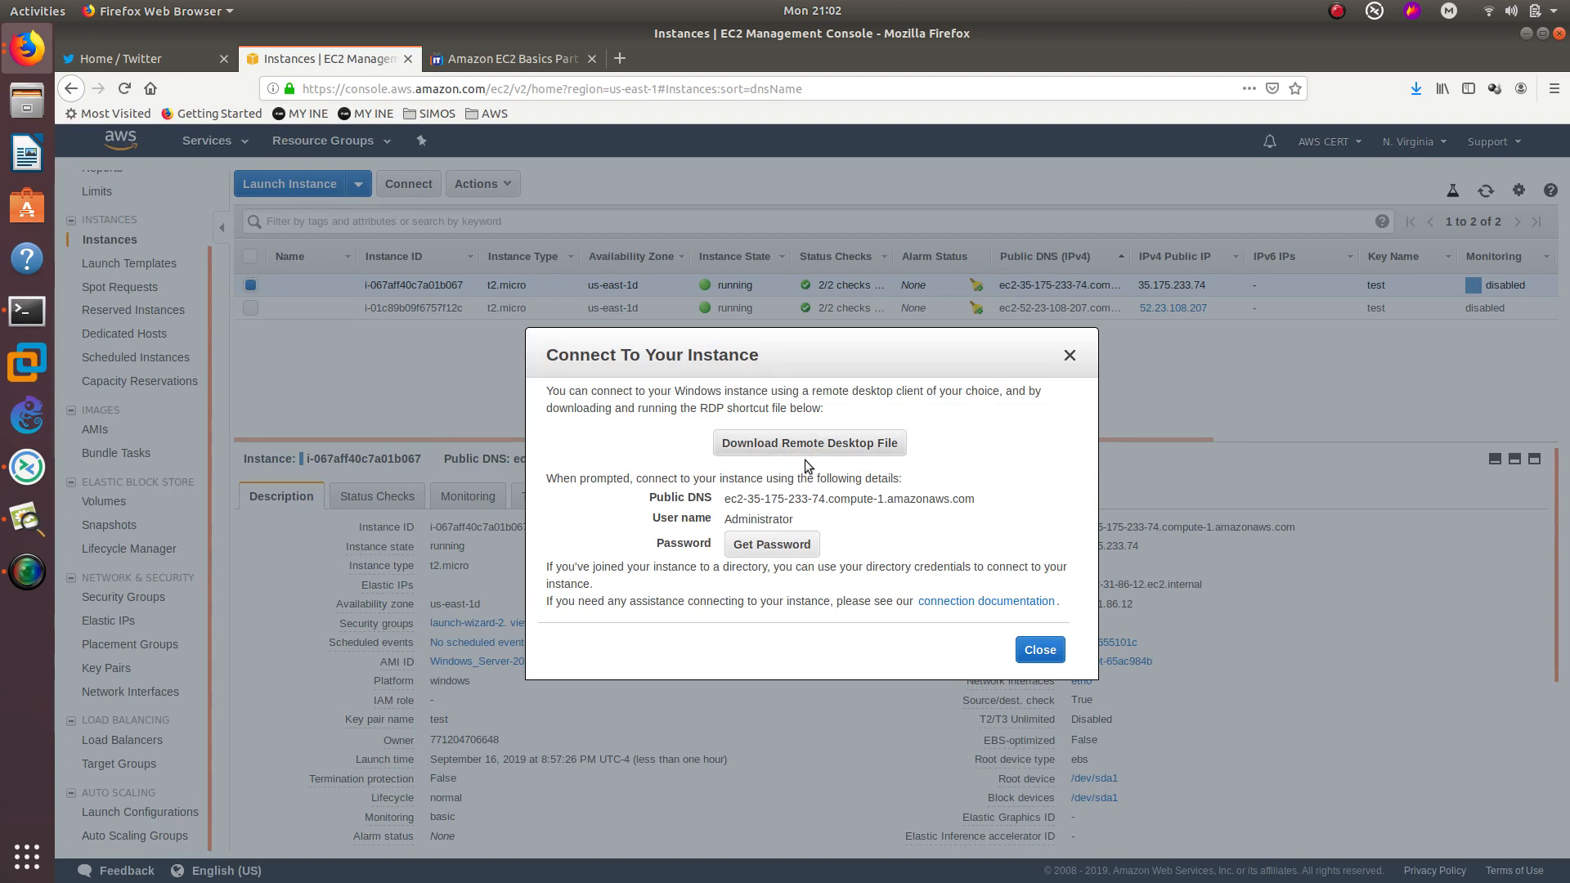
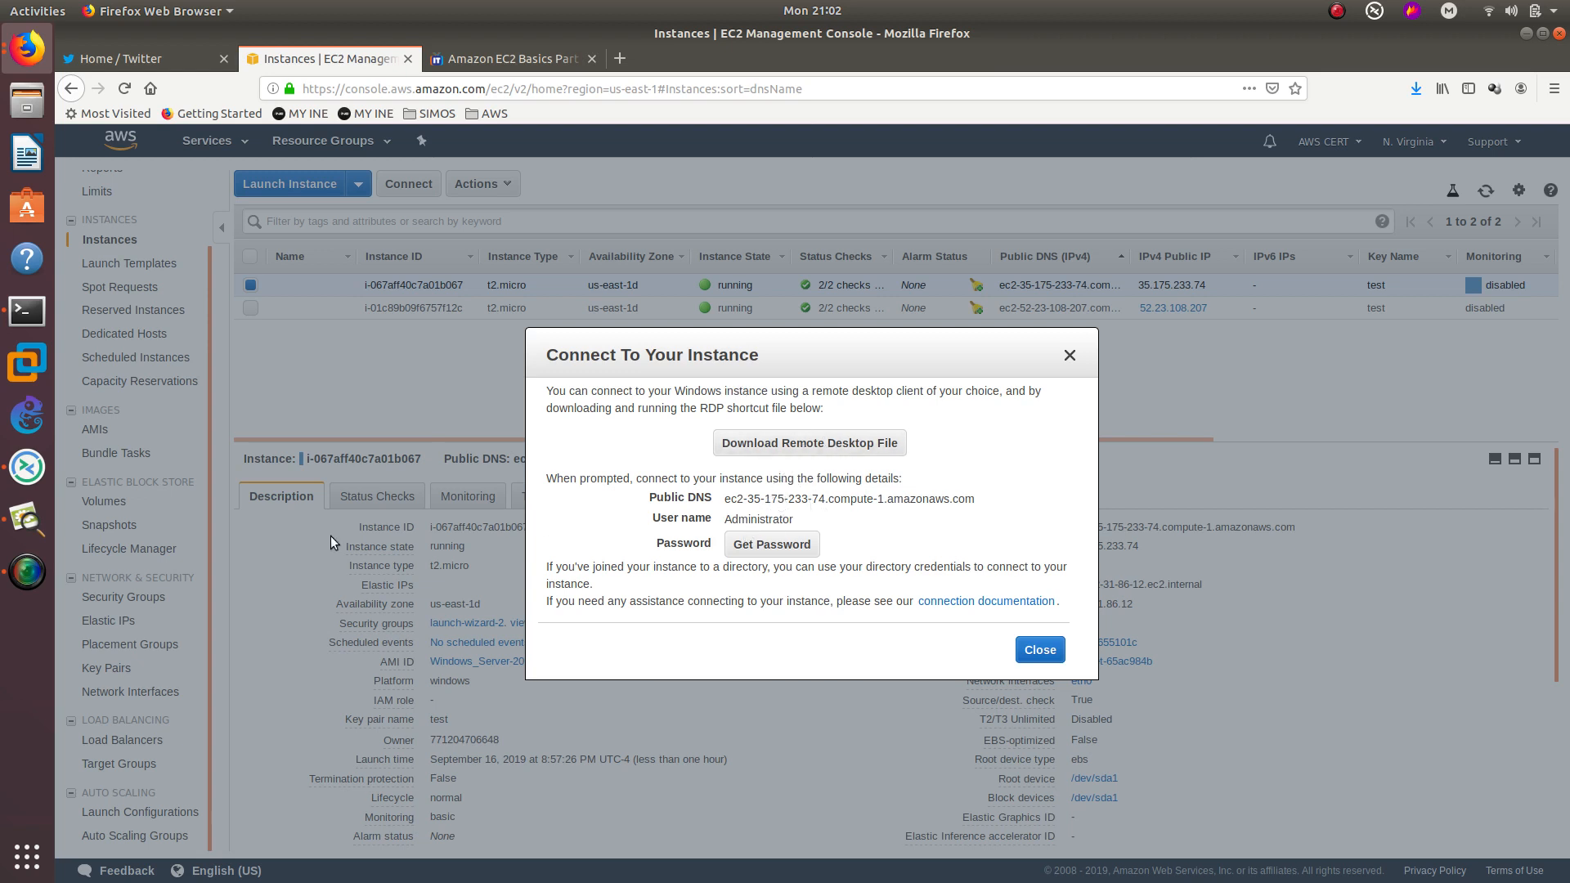
- Switch to Remmina and start a new remote desktop connection profile
click(31, 468)
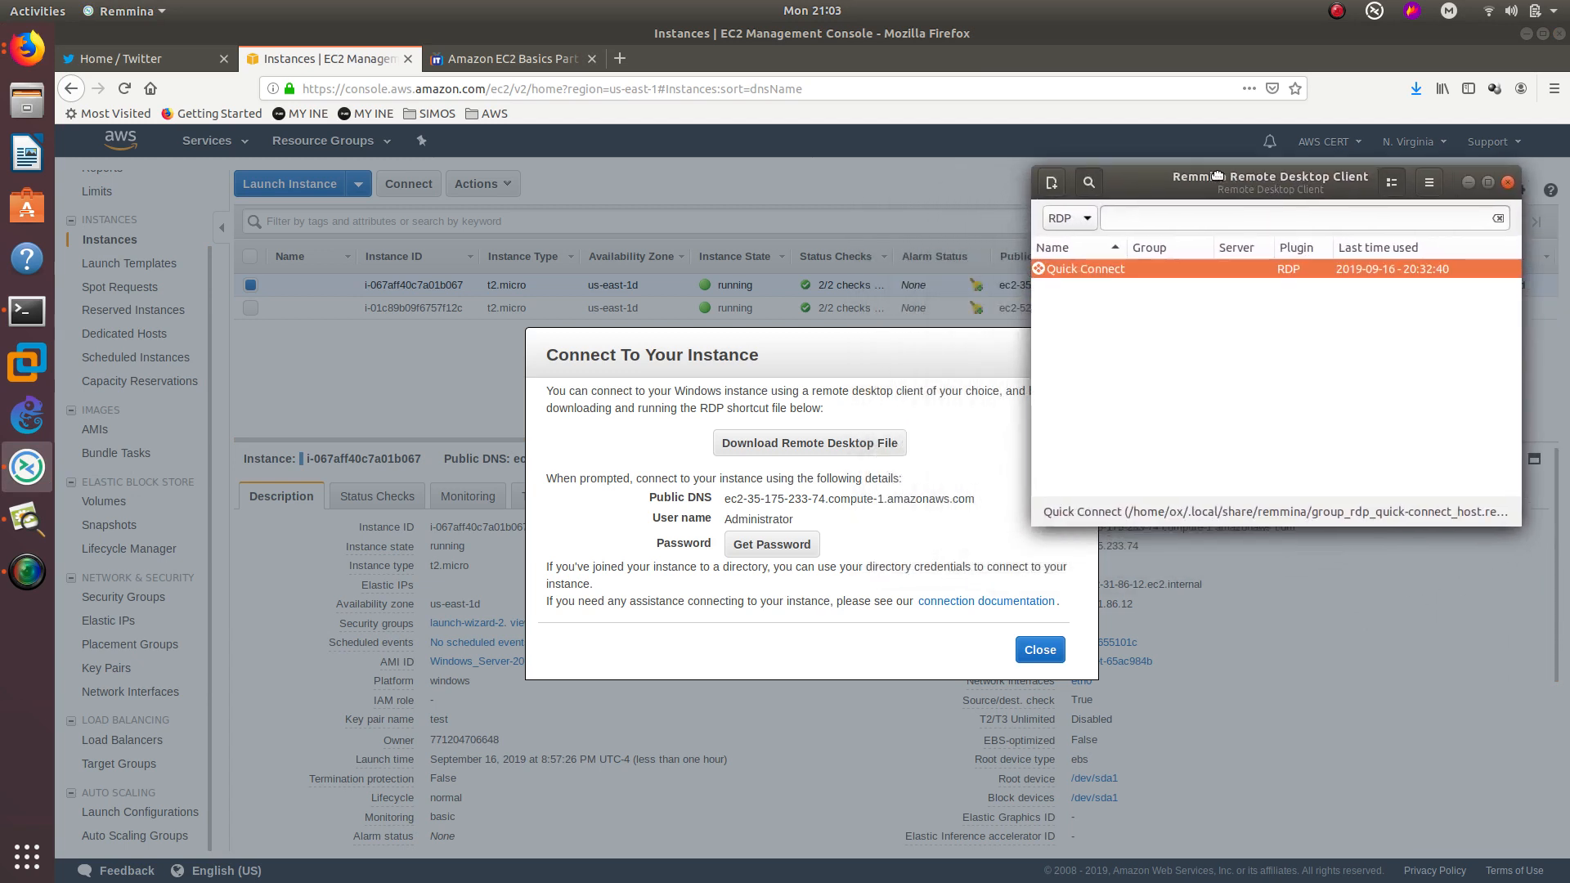
drag(1217, 176, 1219, 153)
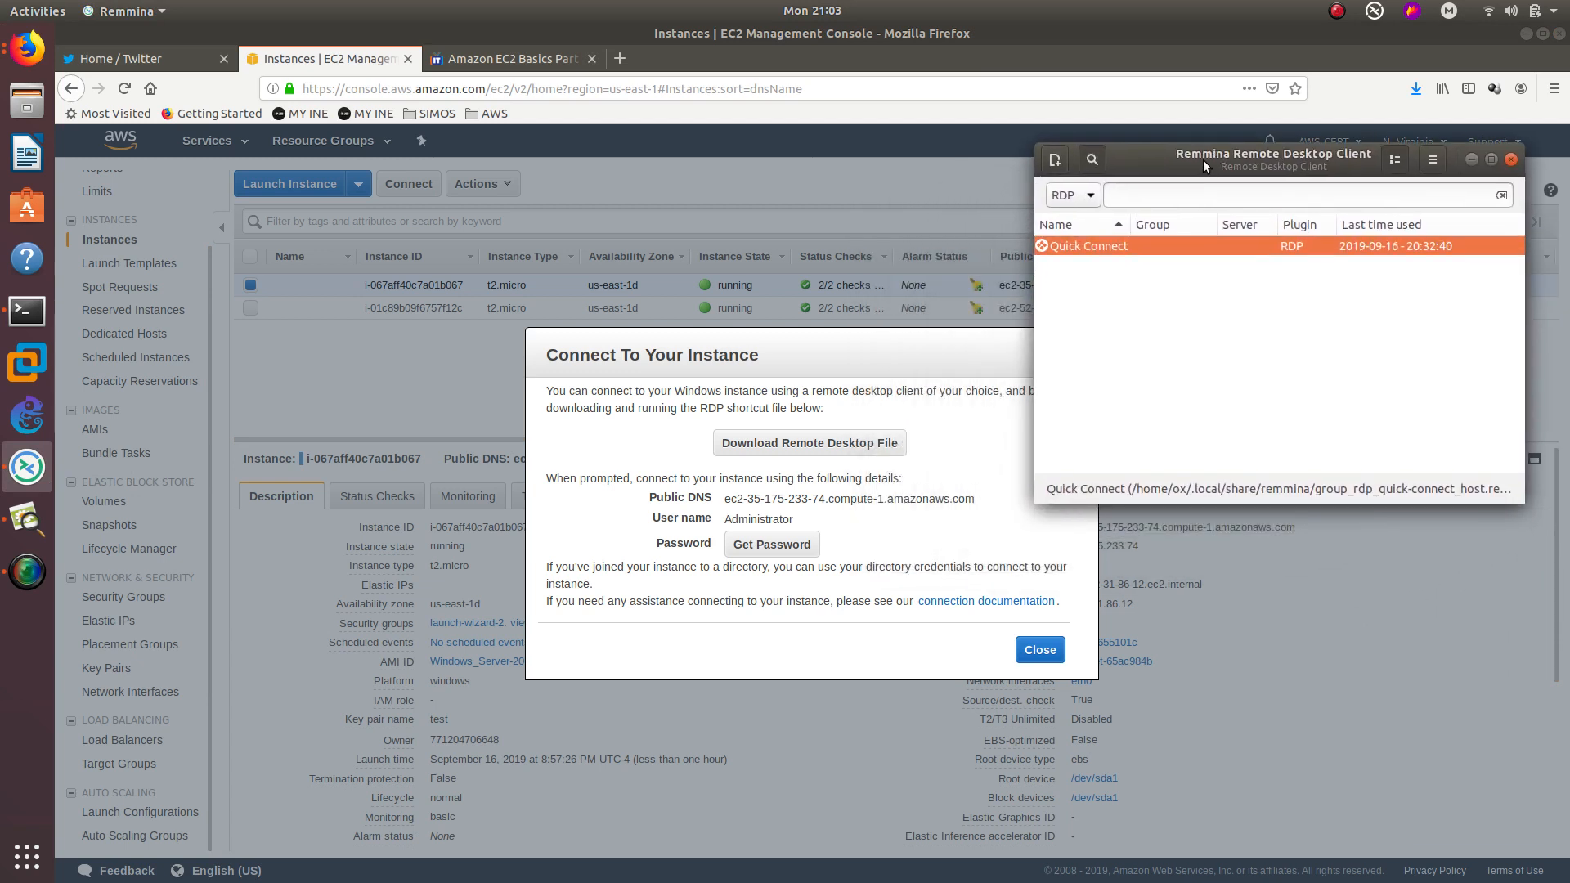
click(1061, 165)
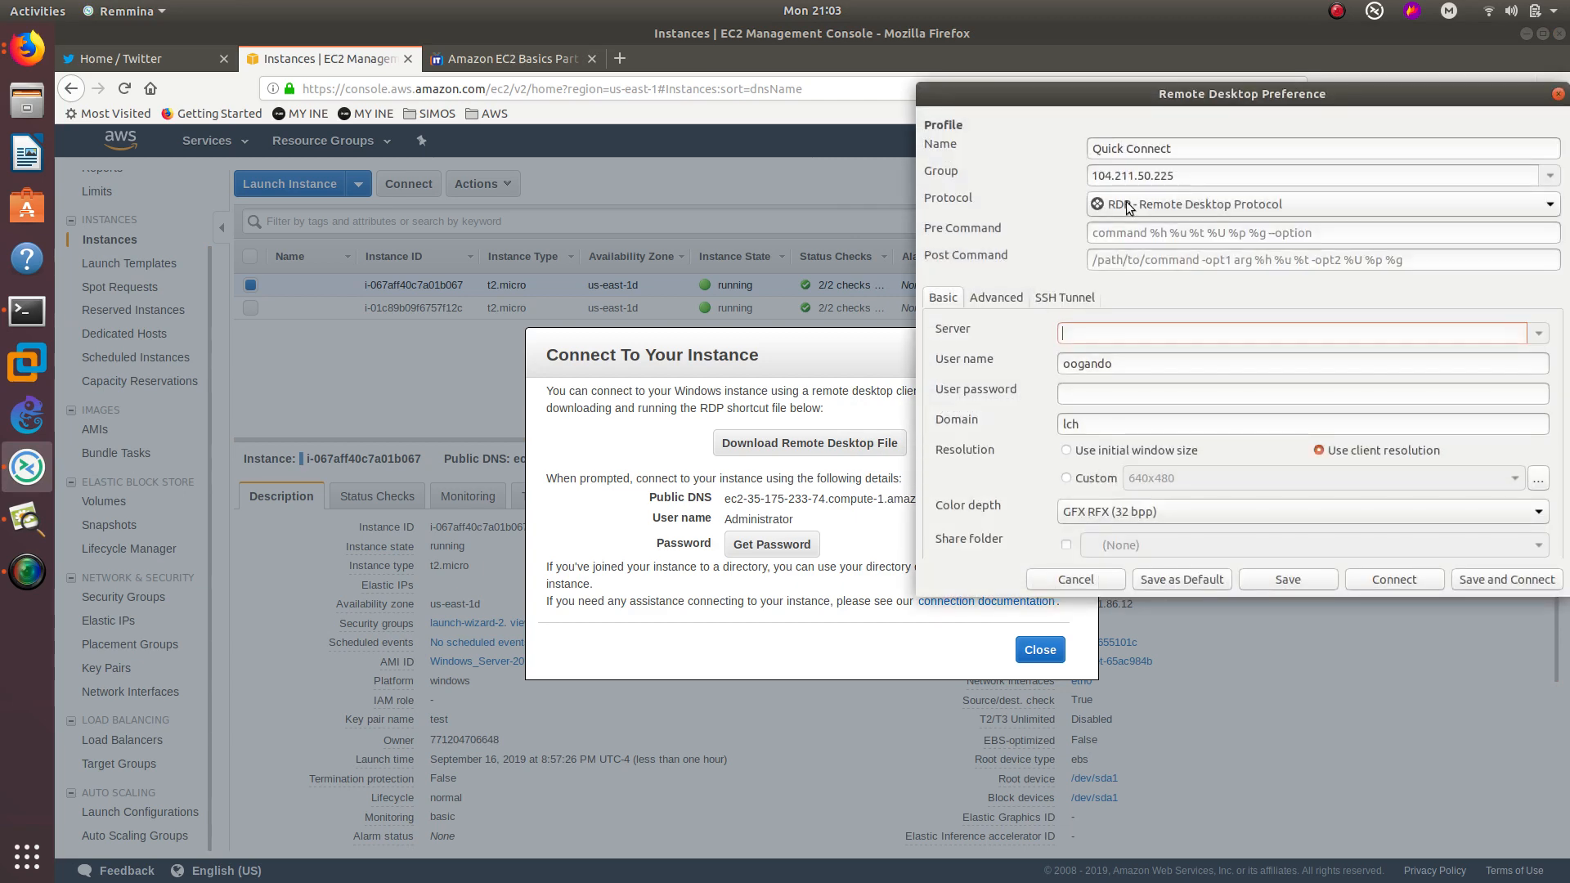
- Copy the Windows instance's Public DNS from Firefox and set it as the Remmina profile's server: ec2-35-175-233-74.compute-1.amazonaws.com
click(778, 356)
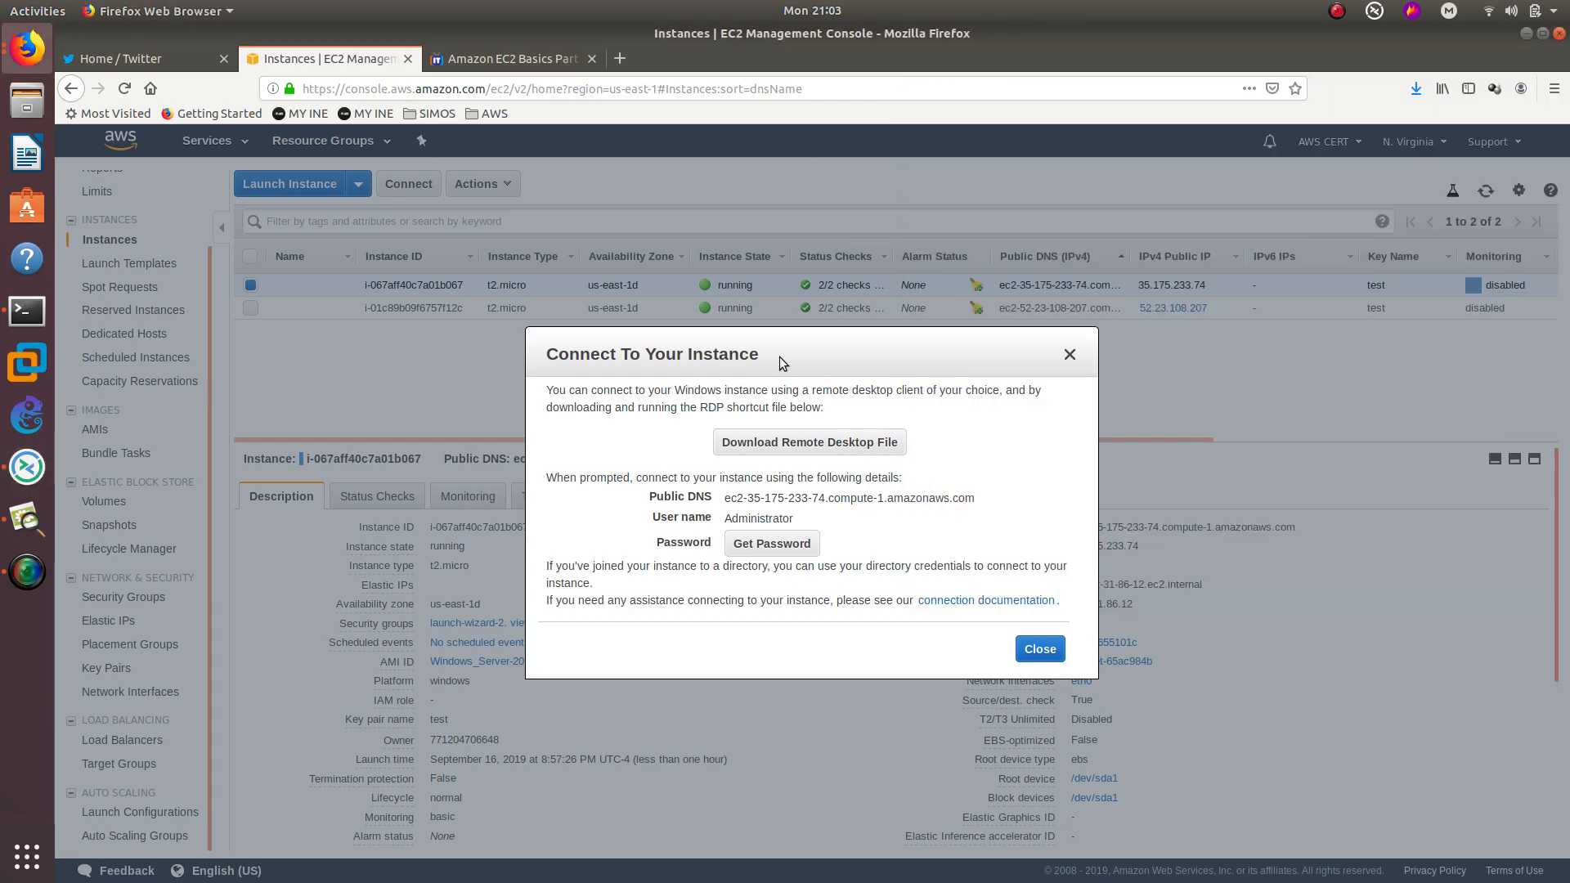
triple_click(749, 499)
right_click(770, 507)
right_click(772, 501)
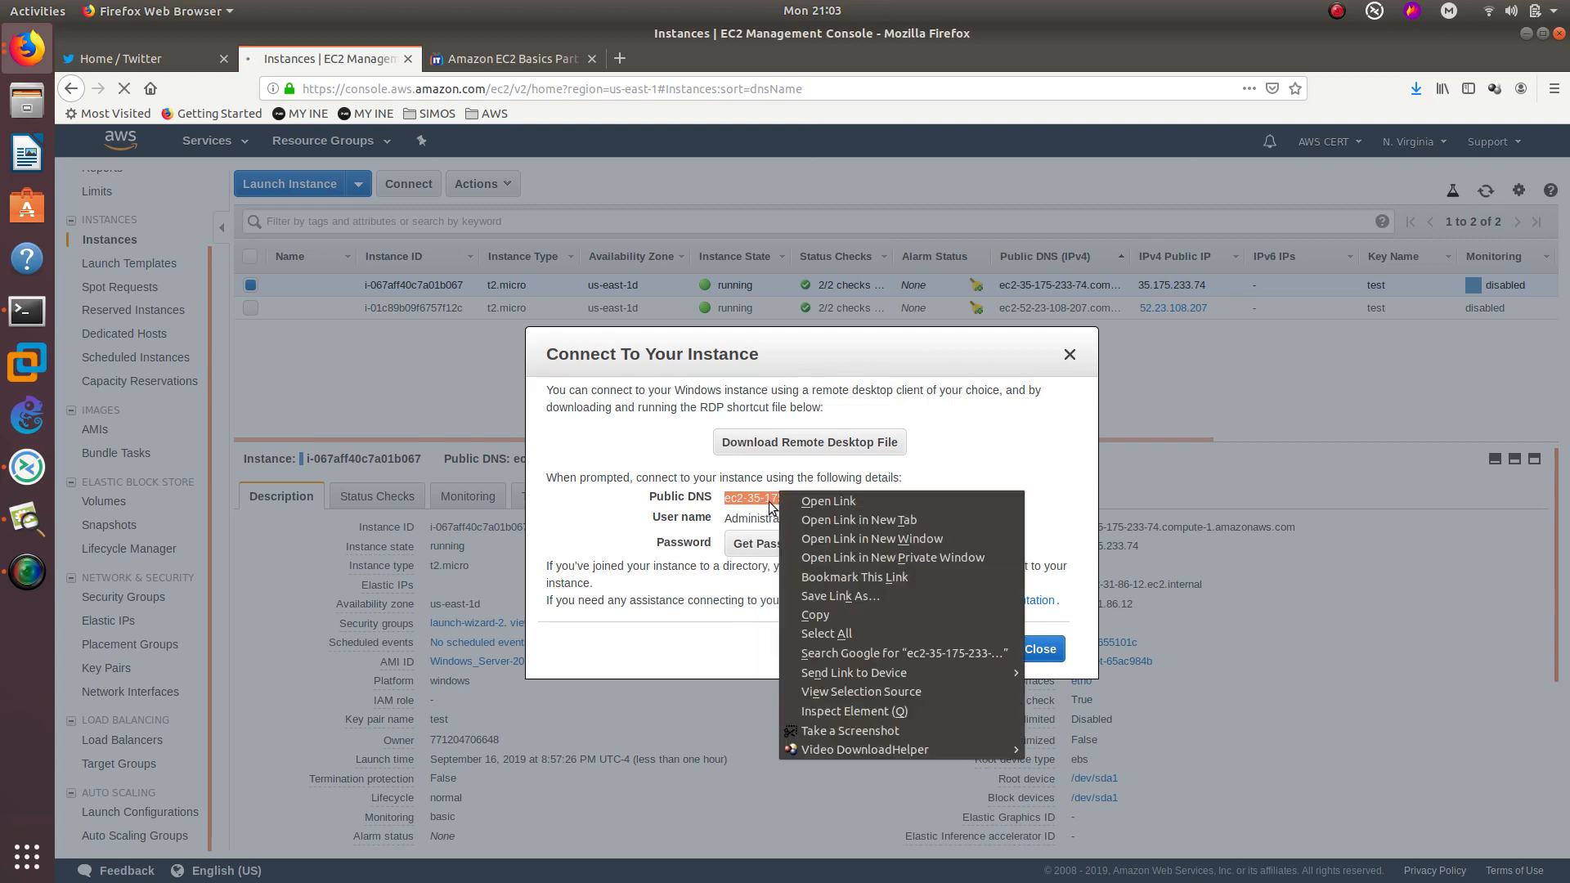
click(762, 498)
right_click(766, 499)
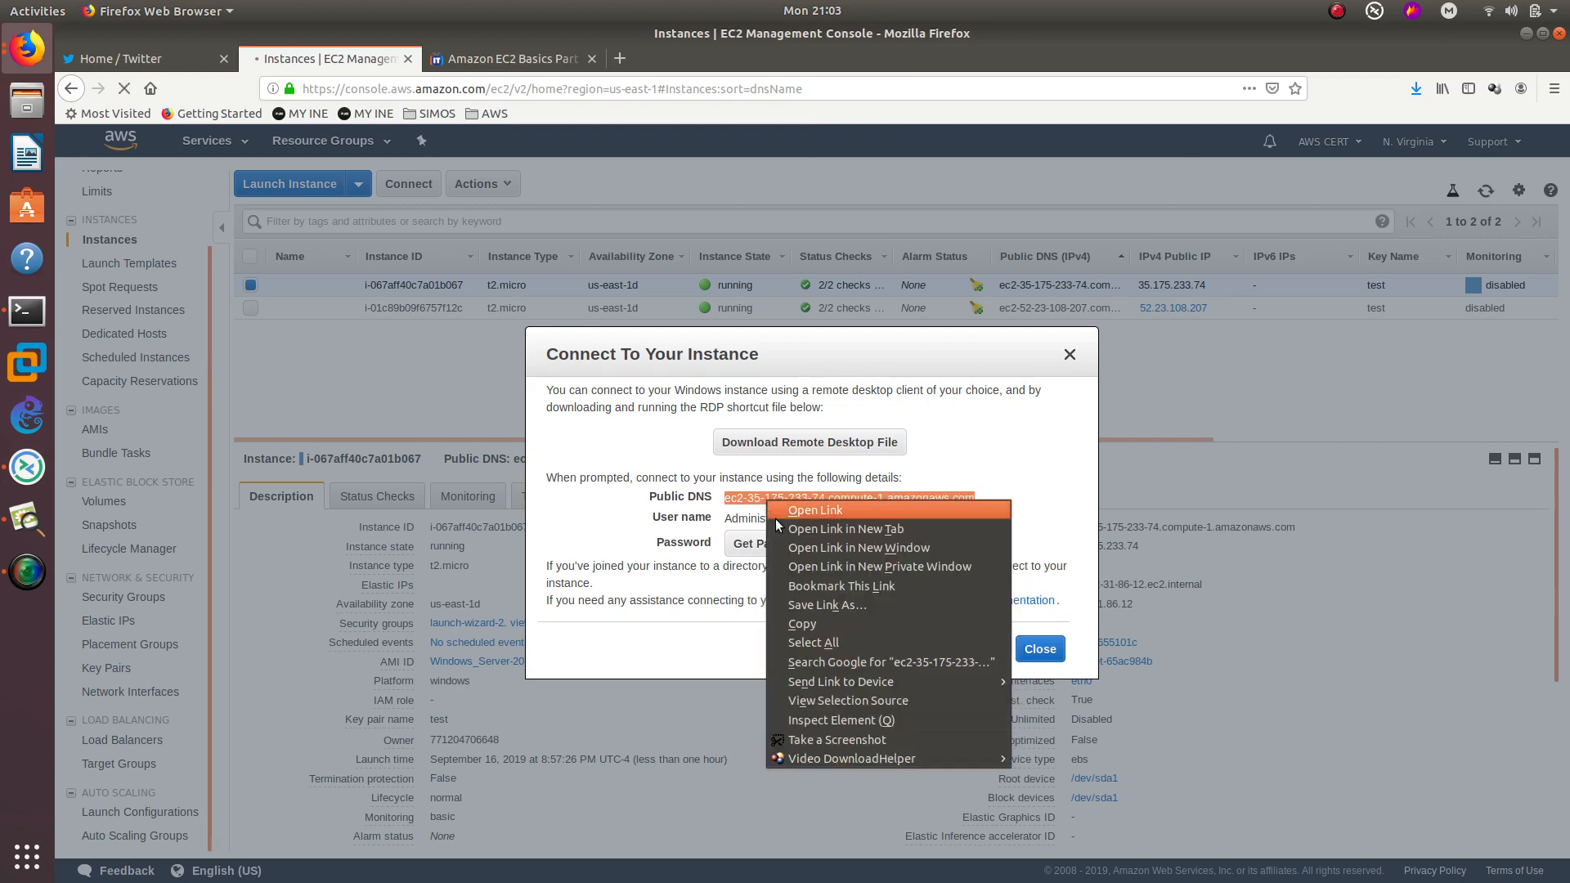
click(798, 621)
click(27, 467)
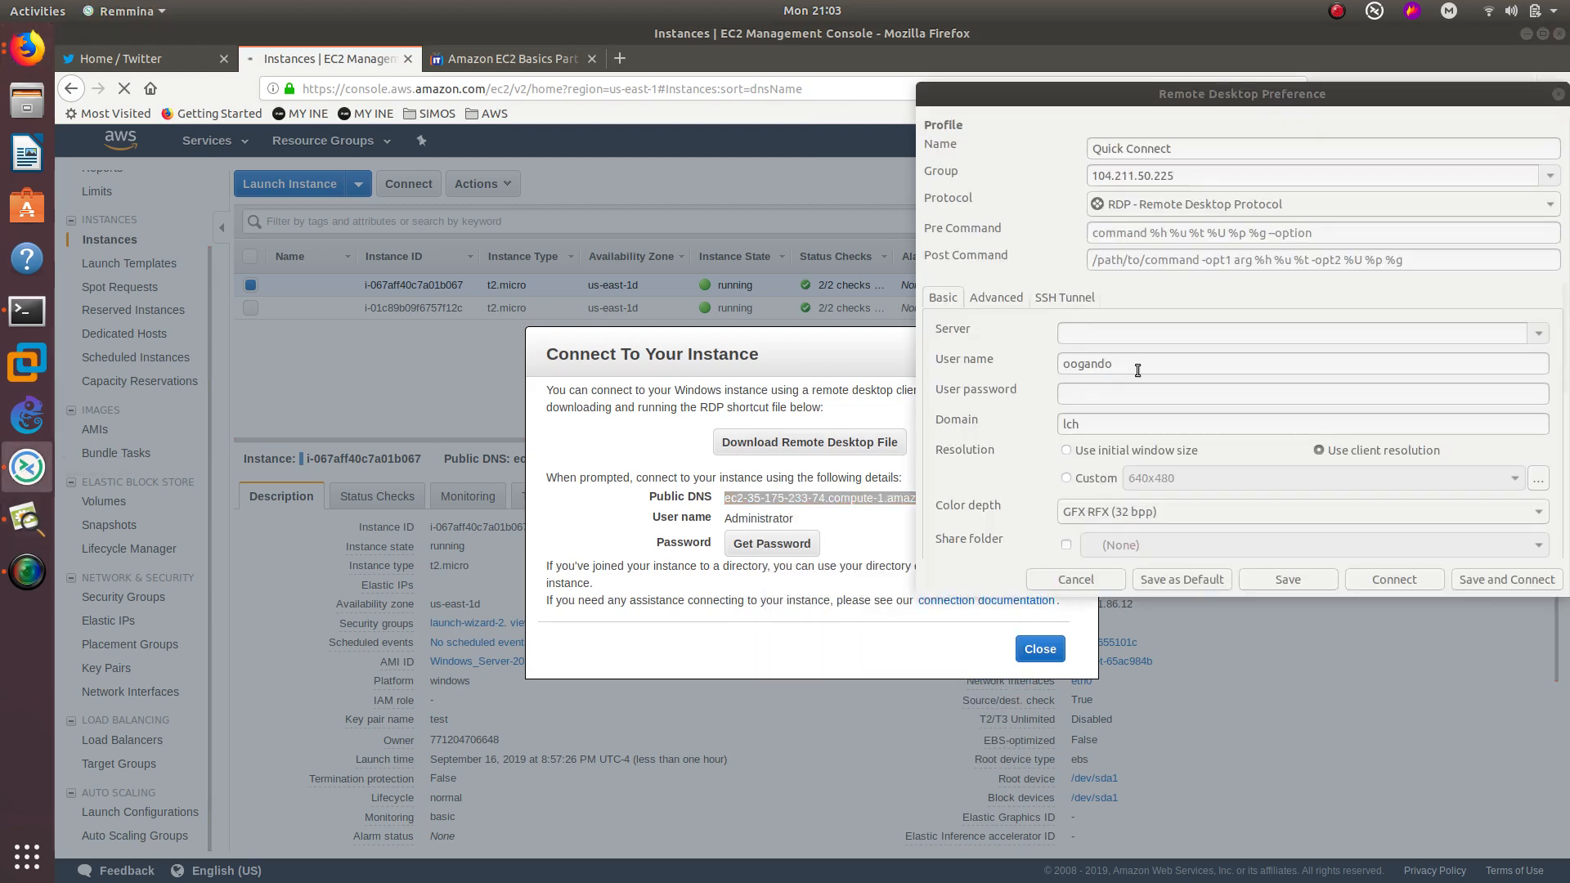
click(1125, 341)
right_click(1125, 341)
click(1136, 381)
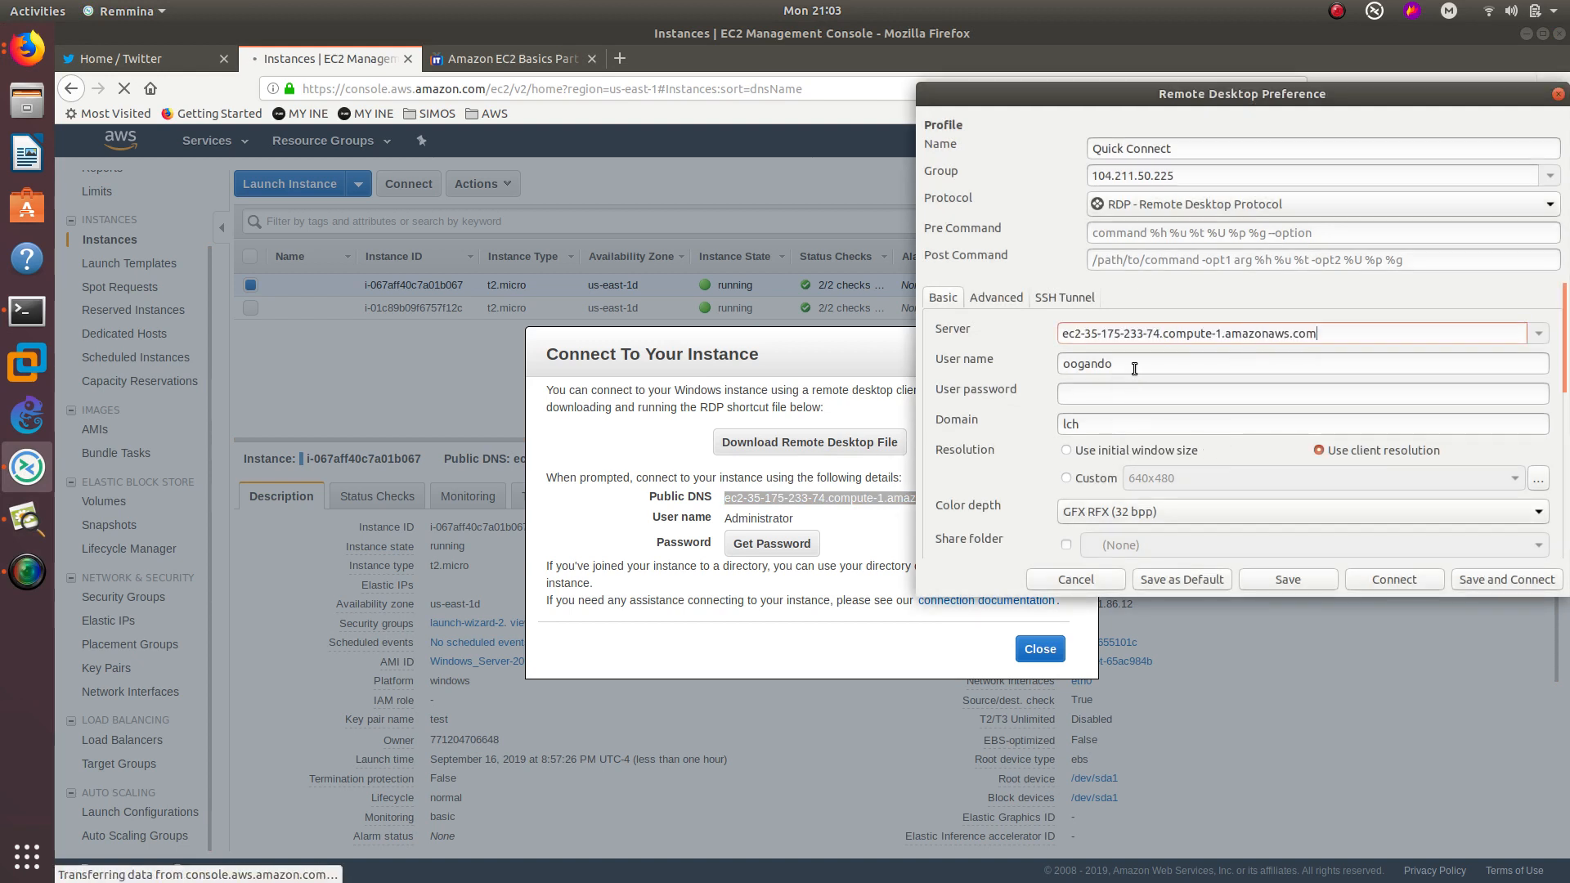
- Replace the profile's user name with Administrator, copied from the instance's connection details in Firefox, and clear the domain
double_click(1134, 369)
key(BackSpace)
double_click(769, 517)
right_click(769, 517)
click(797, 530)
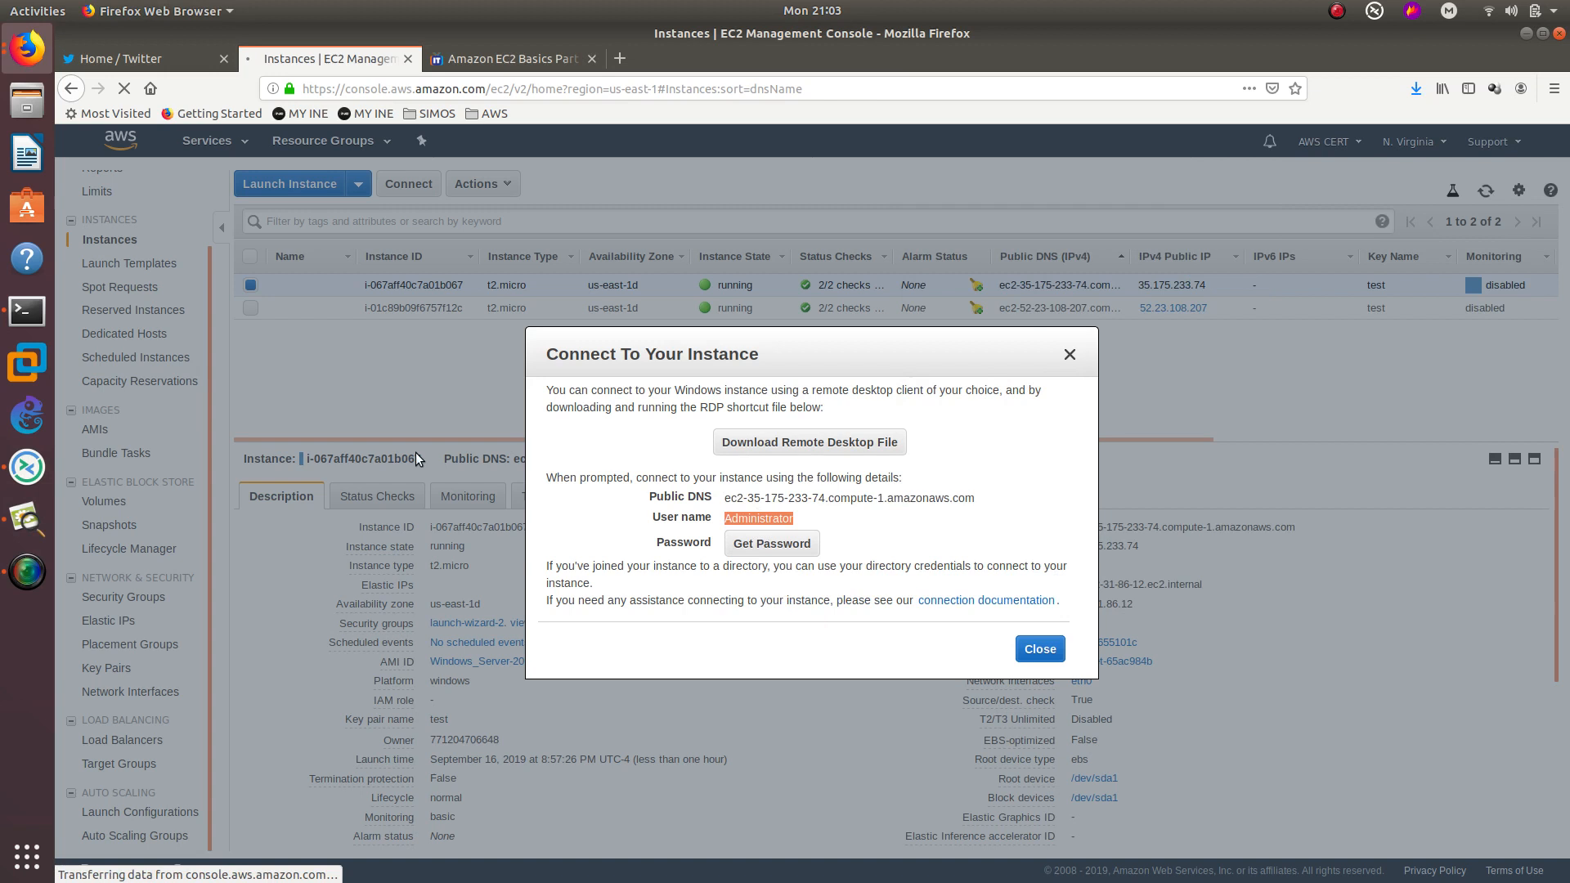
click(24, 466)
click(1120, 365)
right_click(1120, 364)
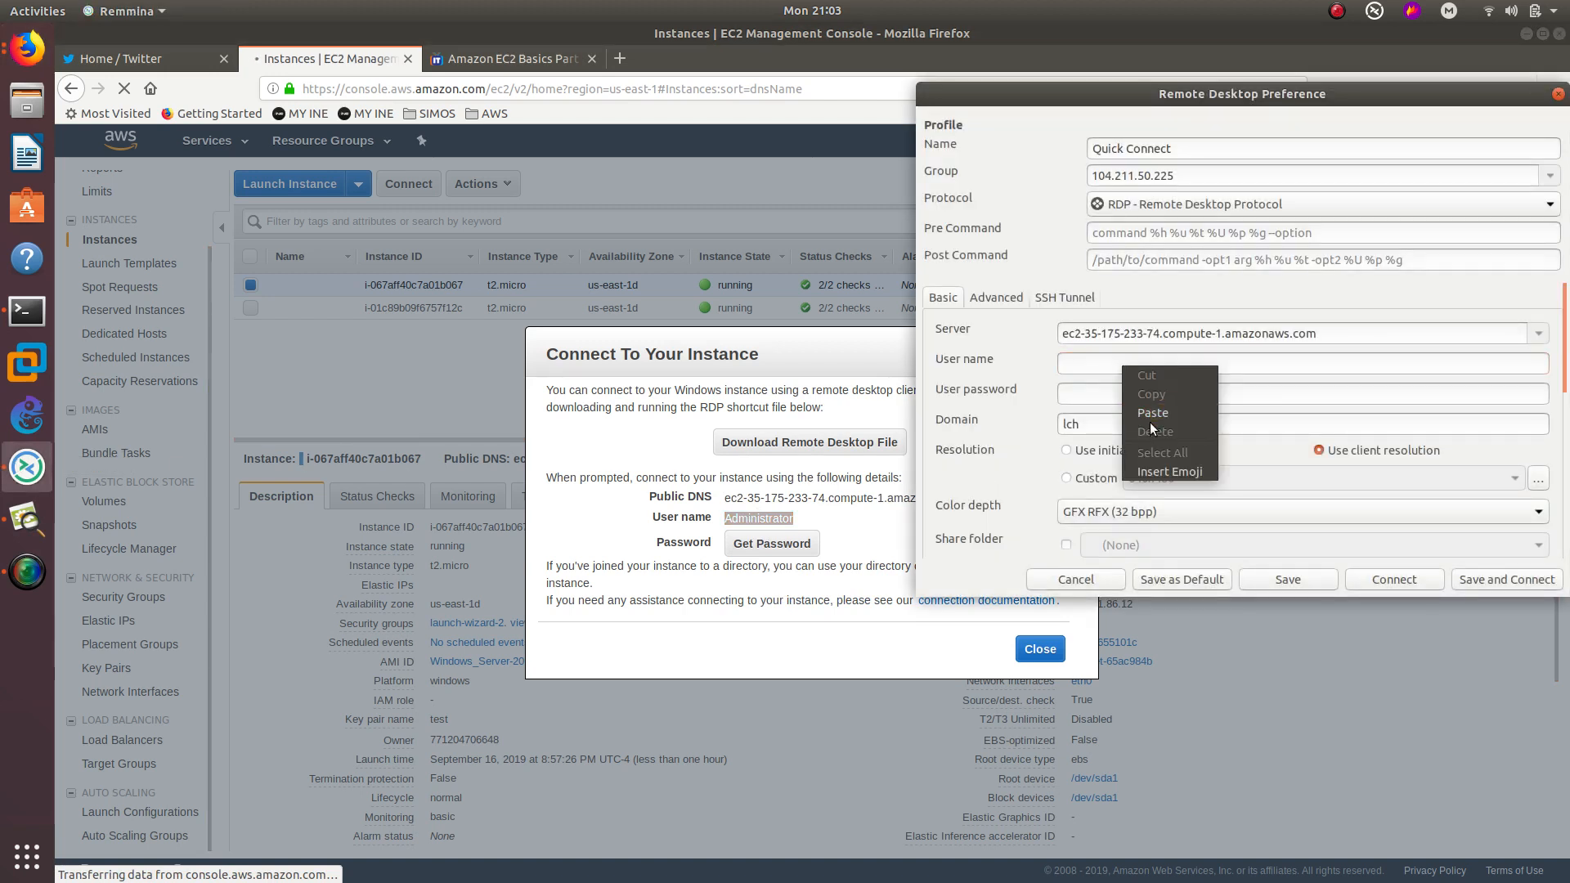
click(1145, 412)
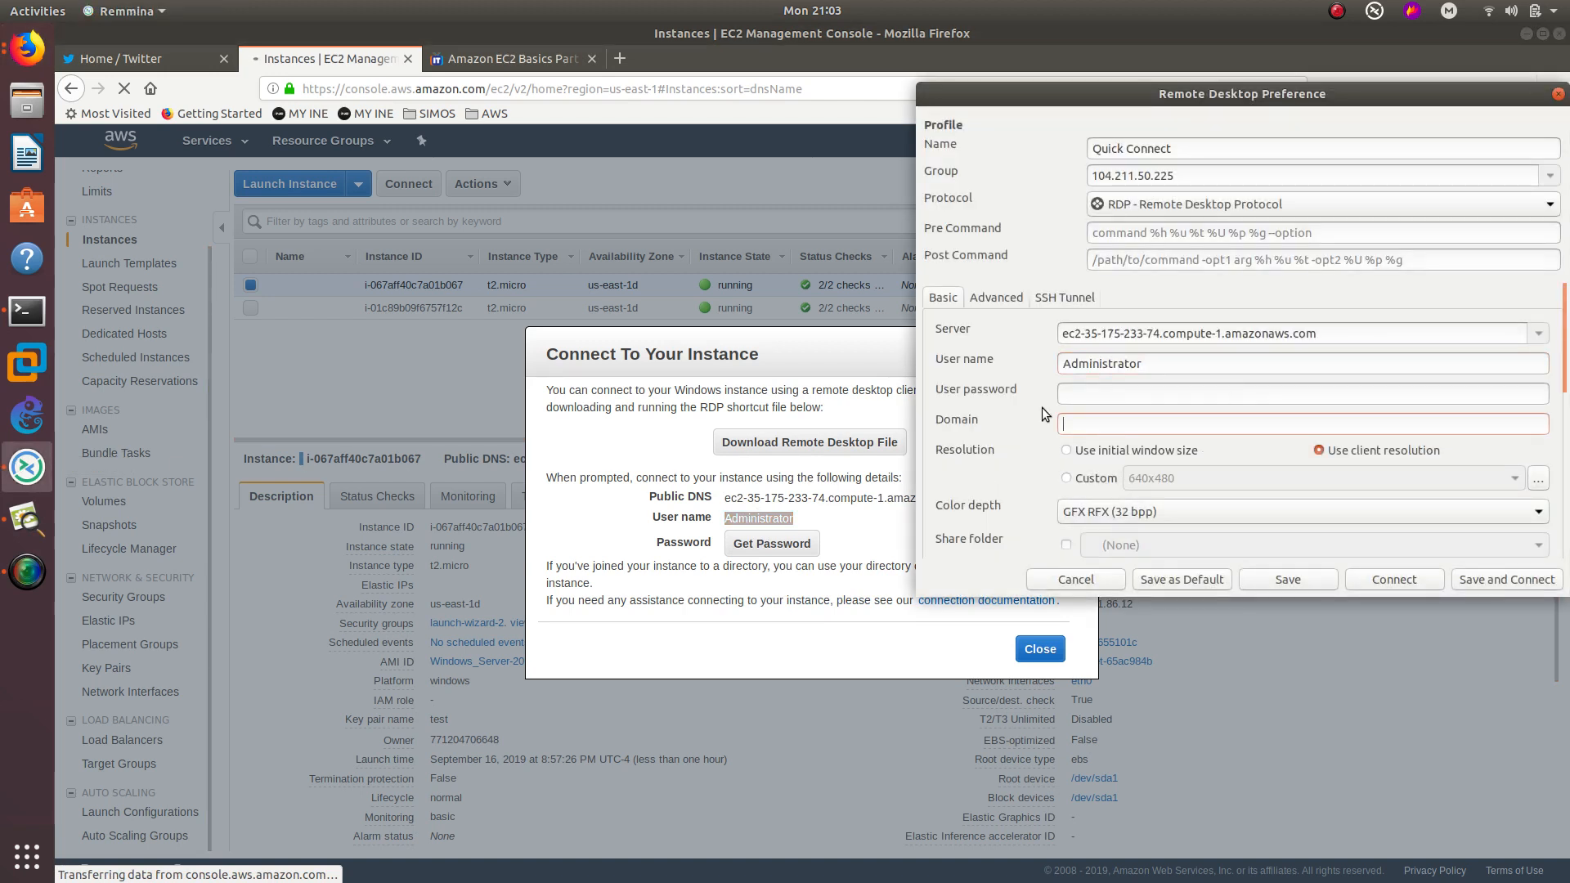
- Move the profile window aside and clear the profile's group
drag(1171, 93, 995, 77)
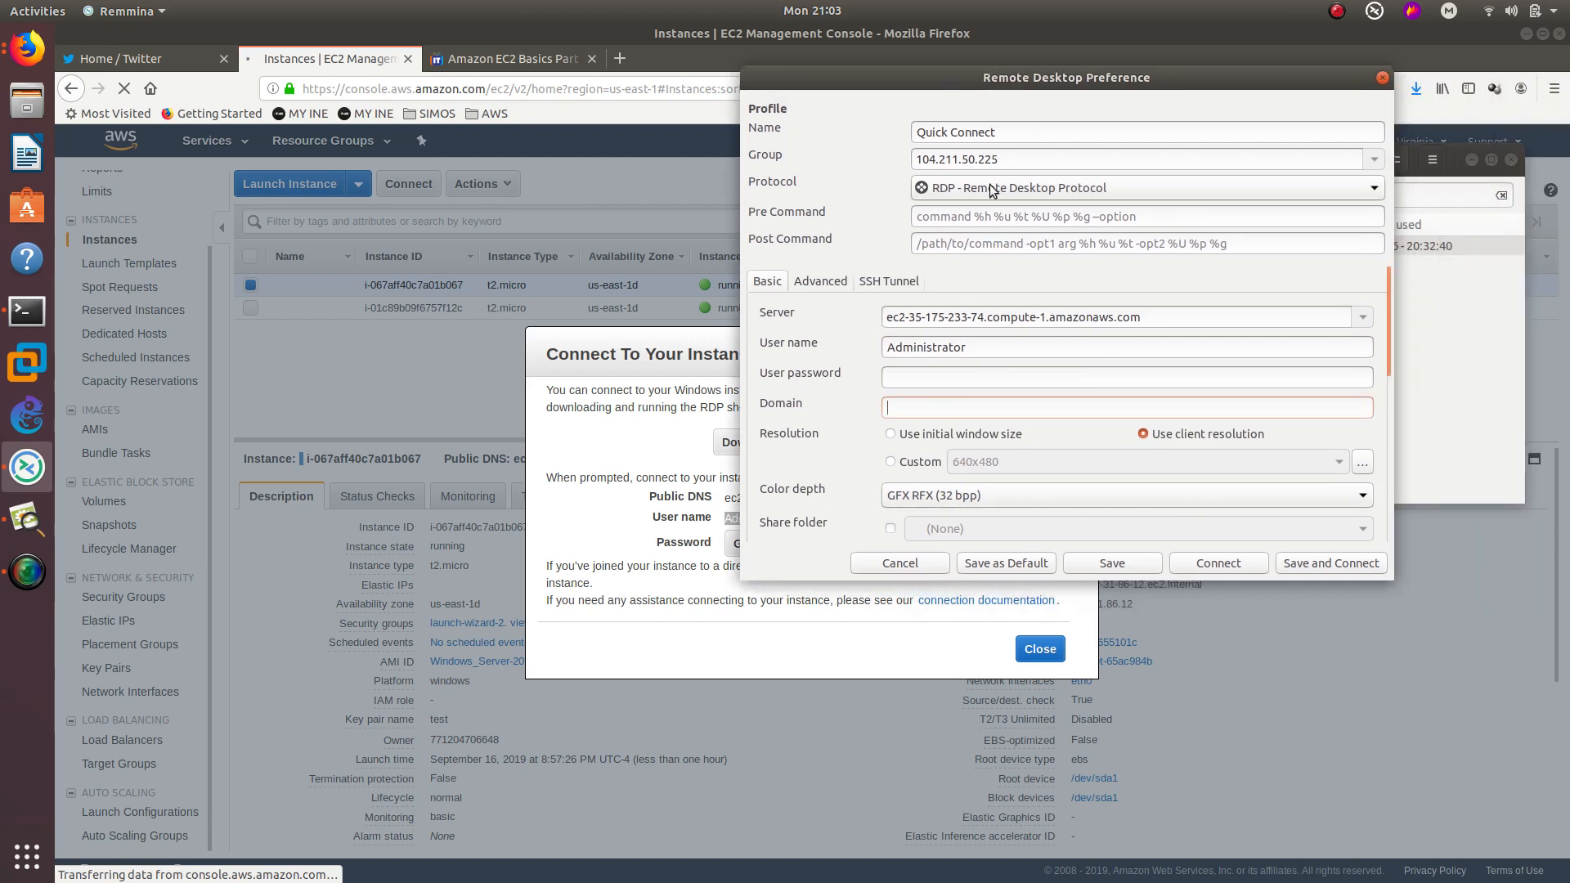
drag(1015, 158, 826, 137)
key(BackSpace)
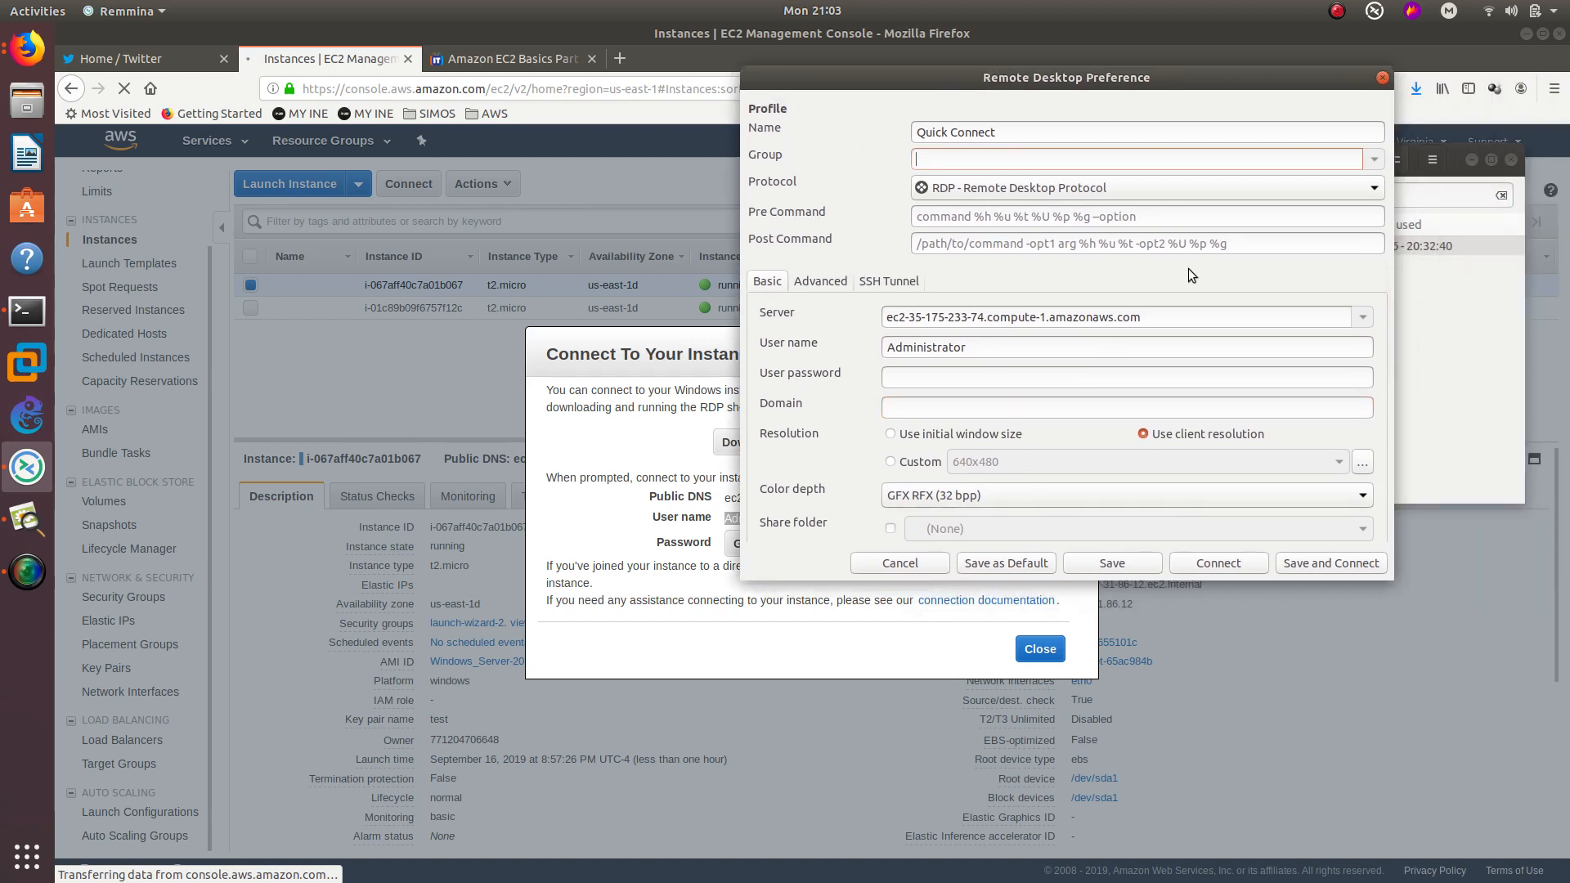
- Switch to Firefox and decrypt the Windows instance's password with the test.pem key pair file from Downloads
click(636, 513)
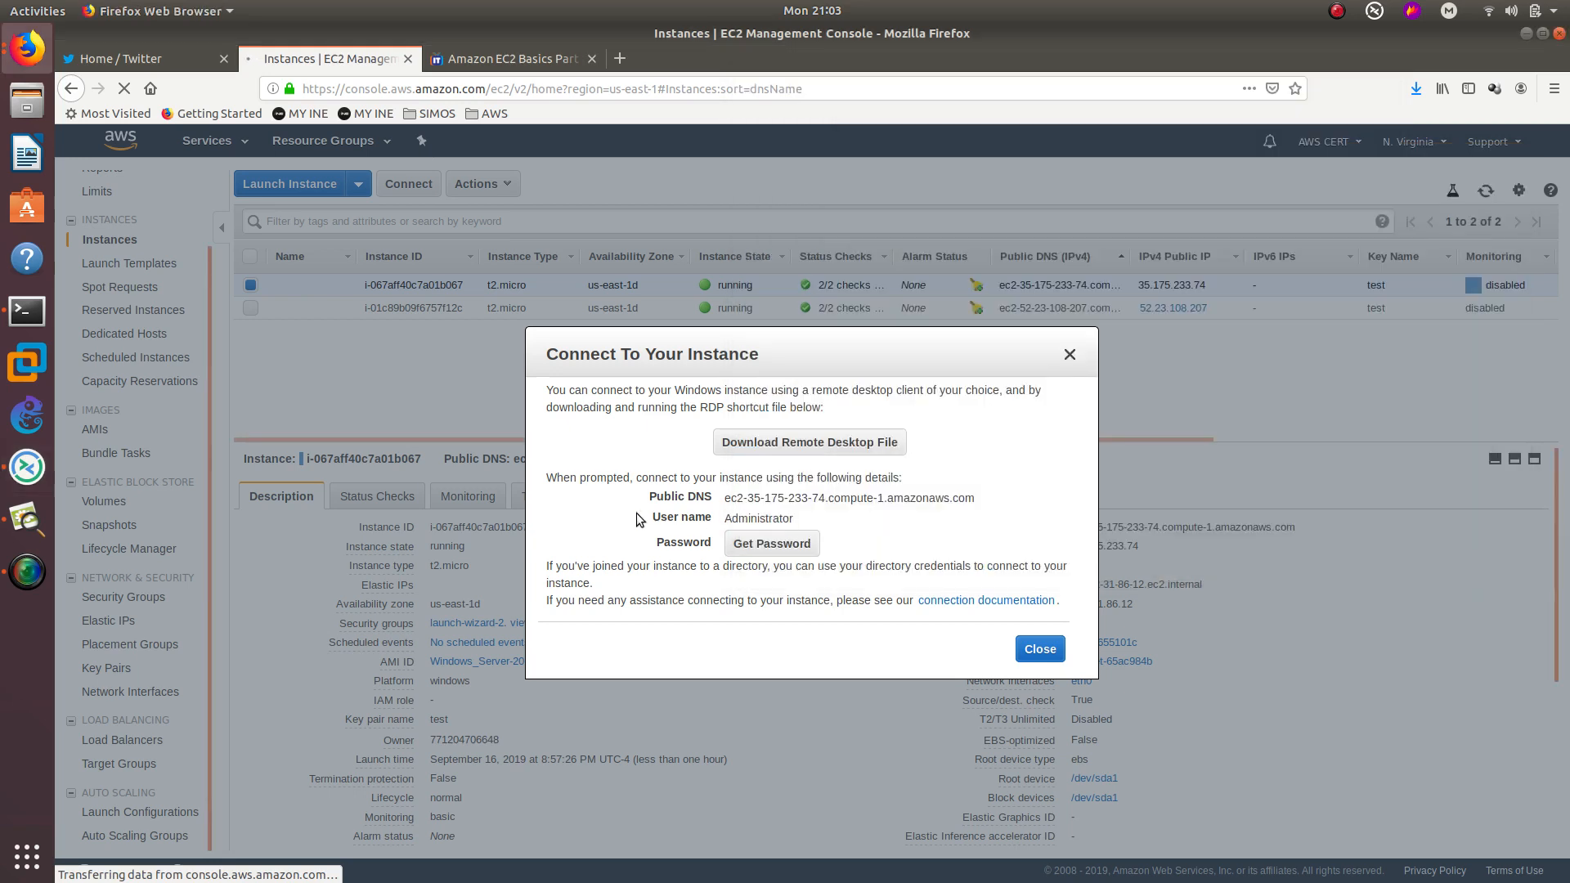
click(749, 543)
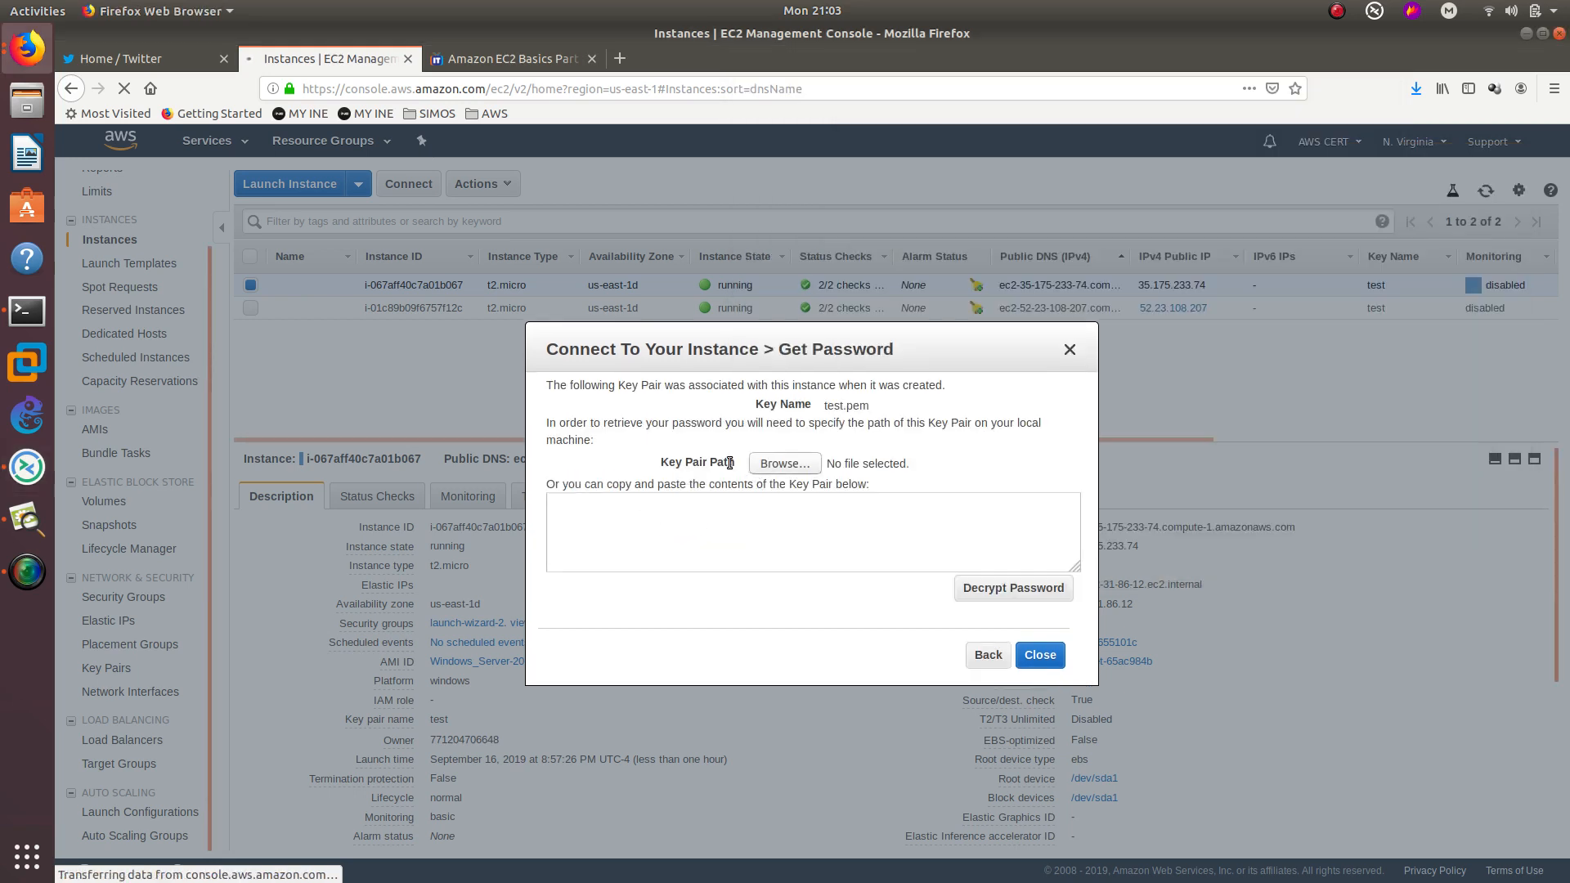
click(781, 470)
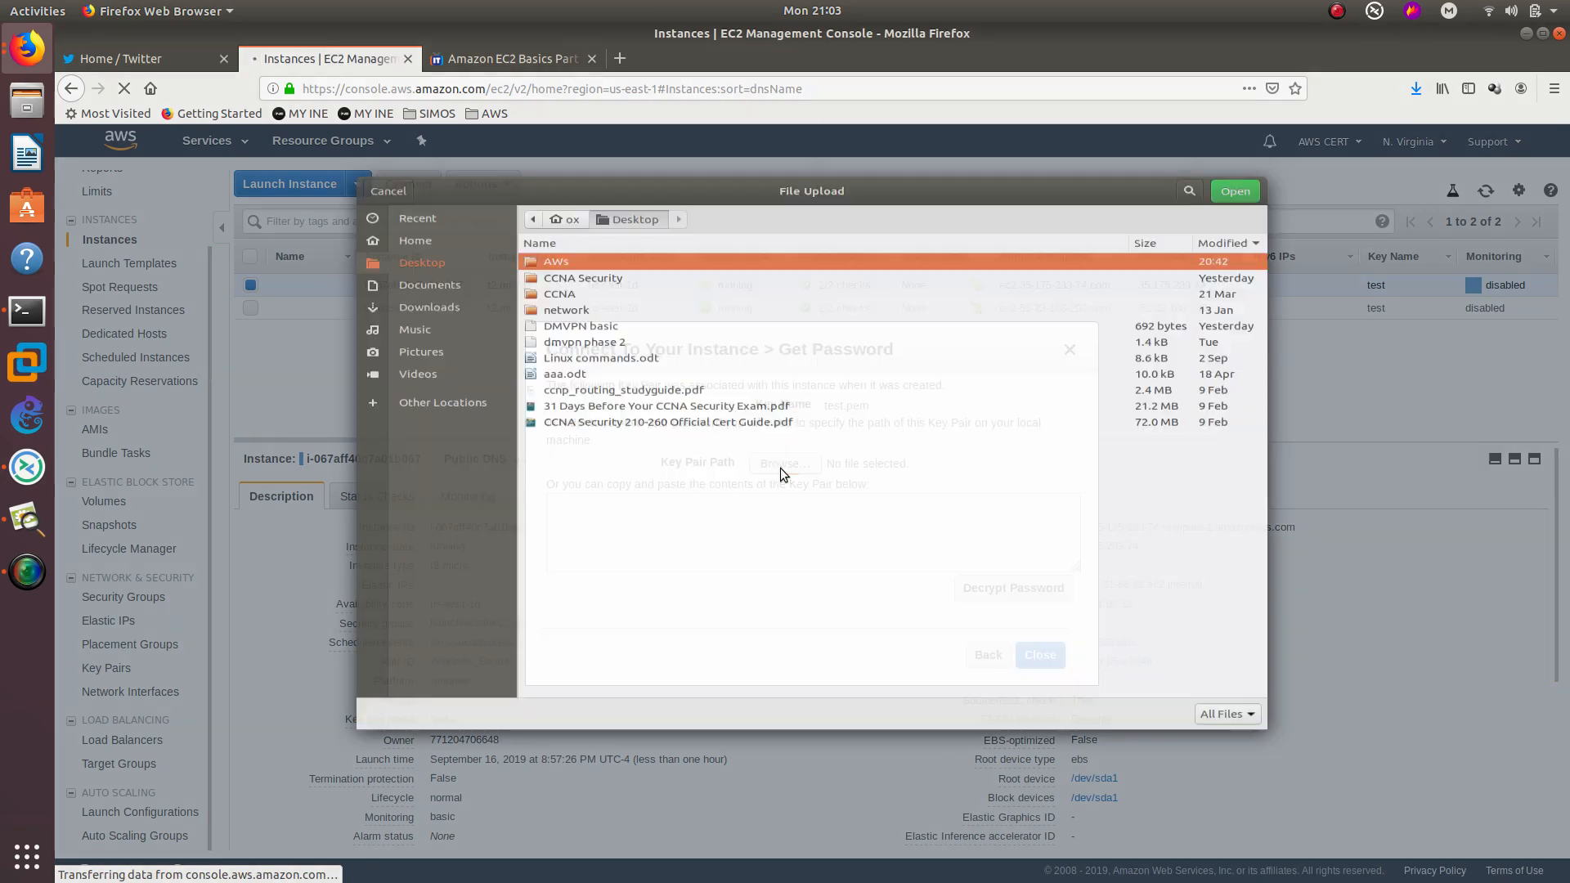
click(437, 278)
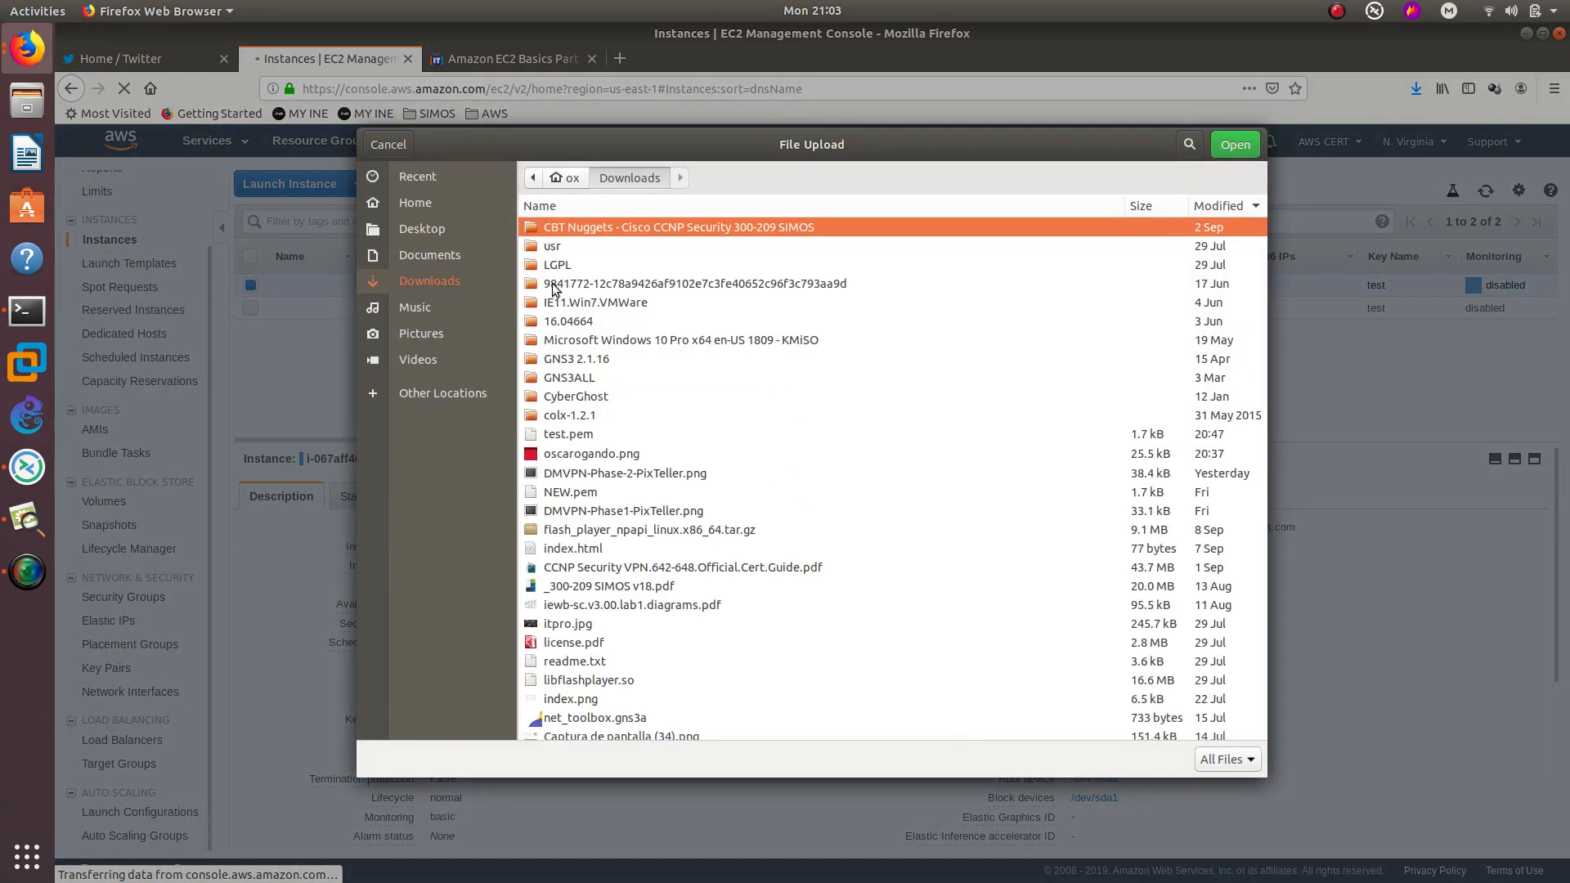
click(578, 435)
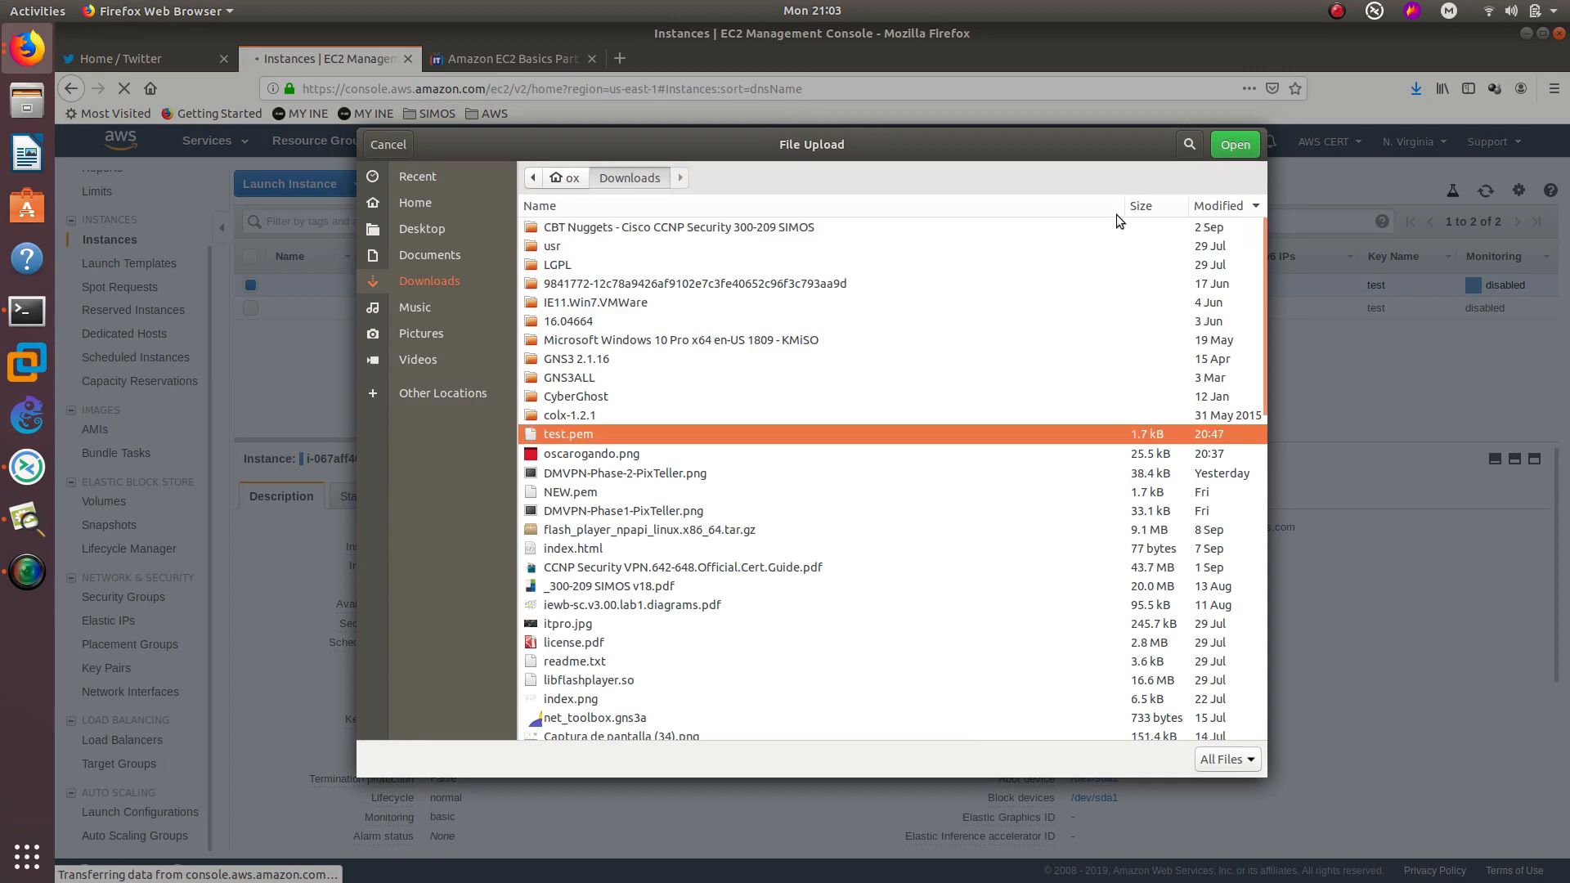
click(1235, 150)
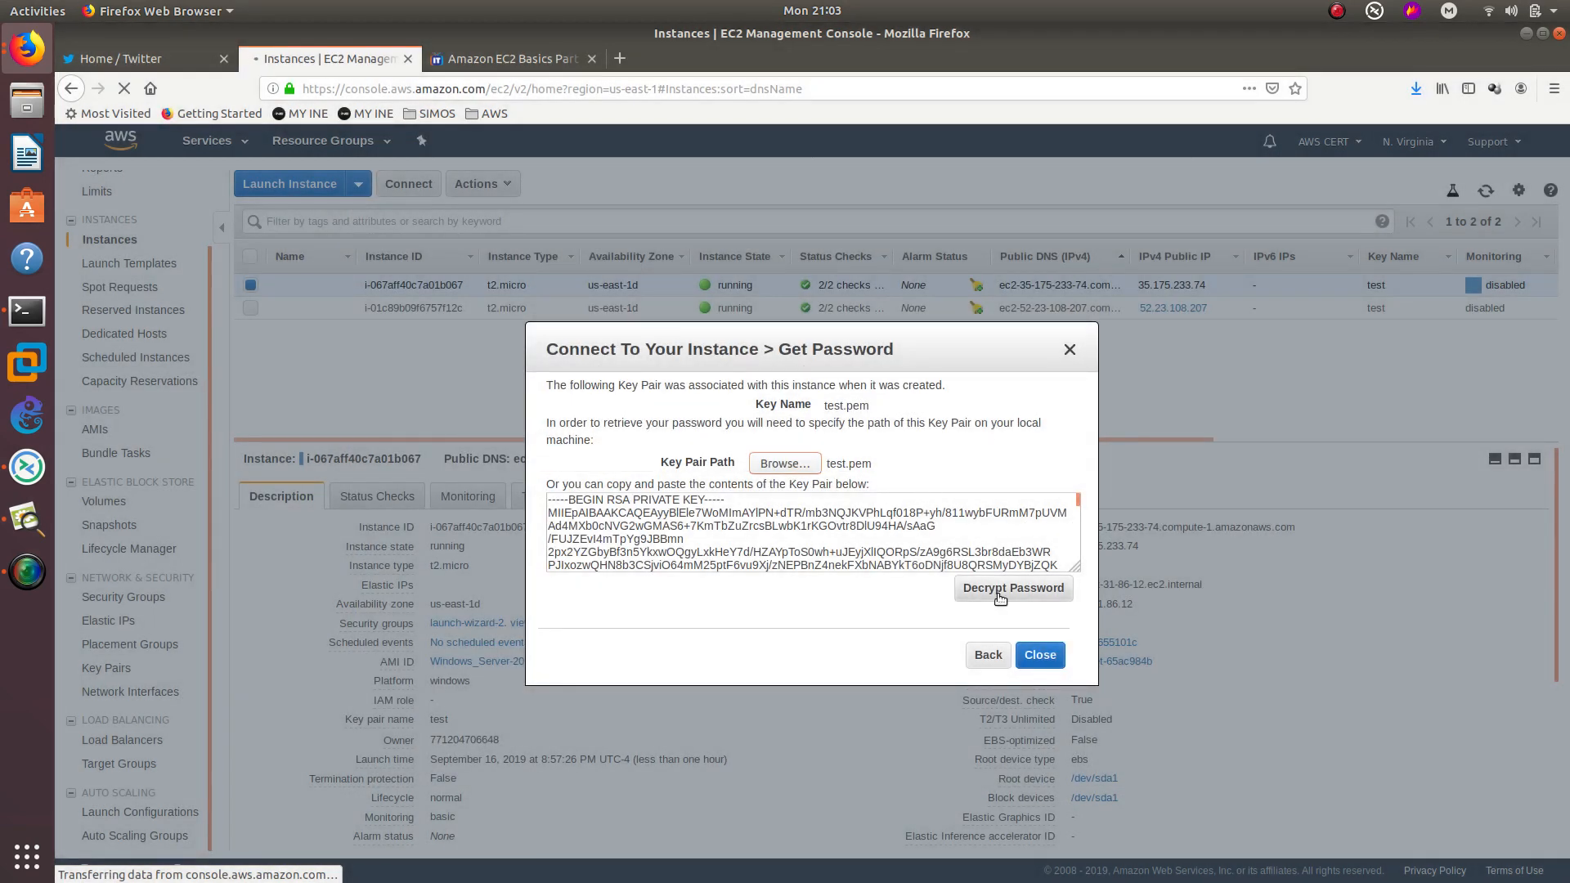
click(969, 590)
- Copy the decrypted administrator password into the Remmina profile's user password field and save the profile
triple_click(768, 541)
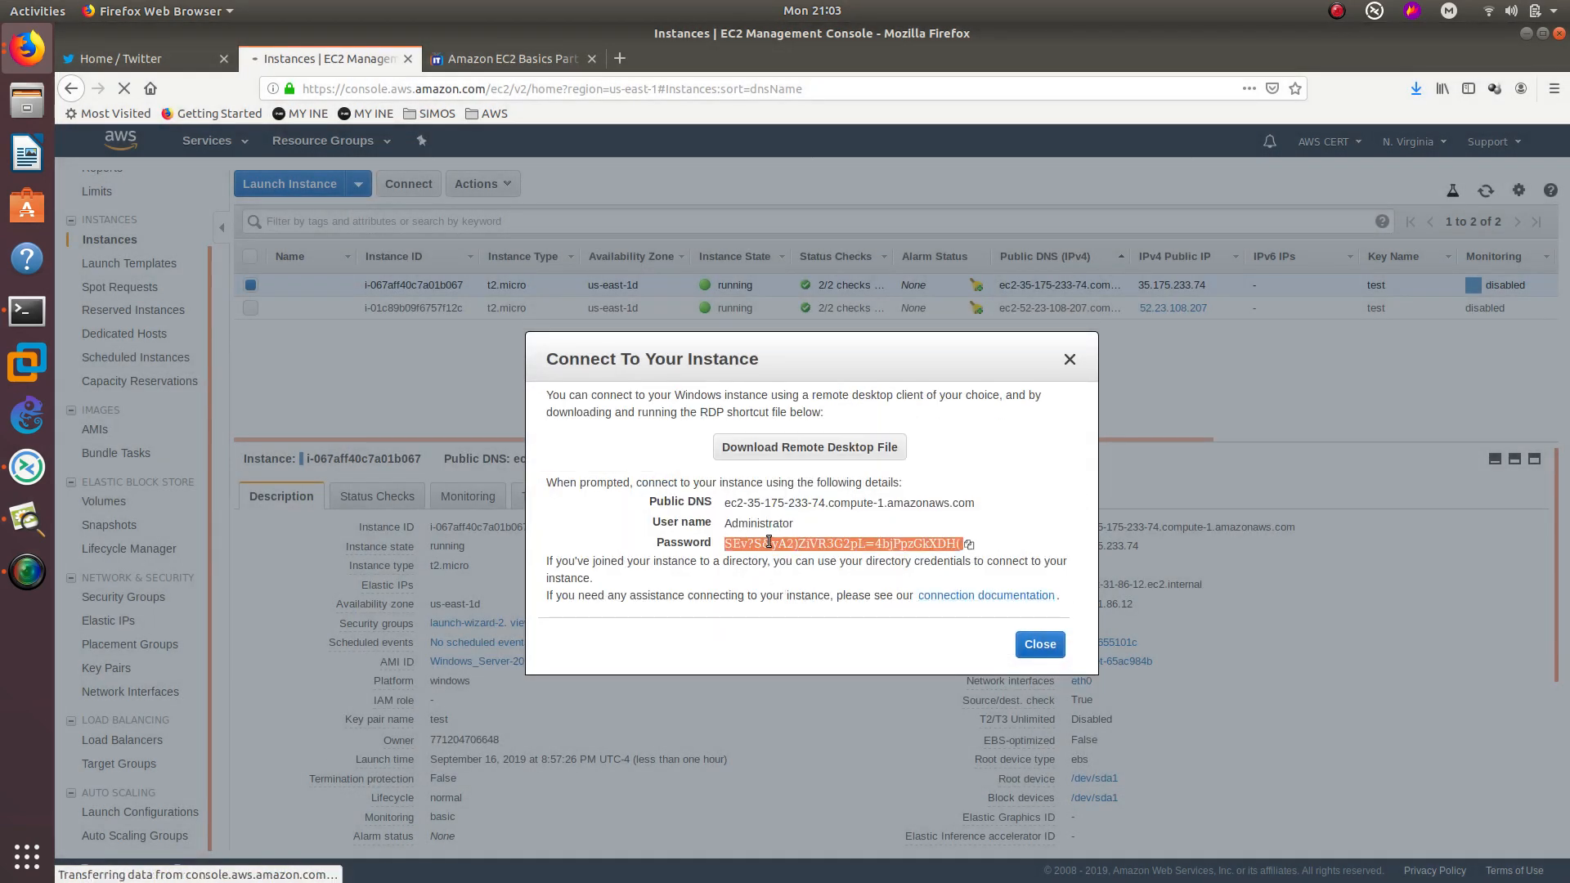
right_click(767, 540)
click(798, 551)
right_click(802, 548)
click(840, 561)
click(28, 470)
right_click(916, 378)
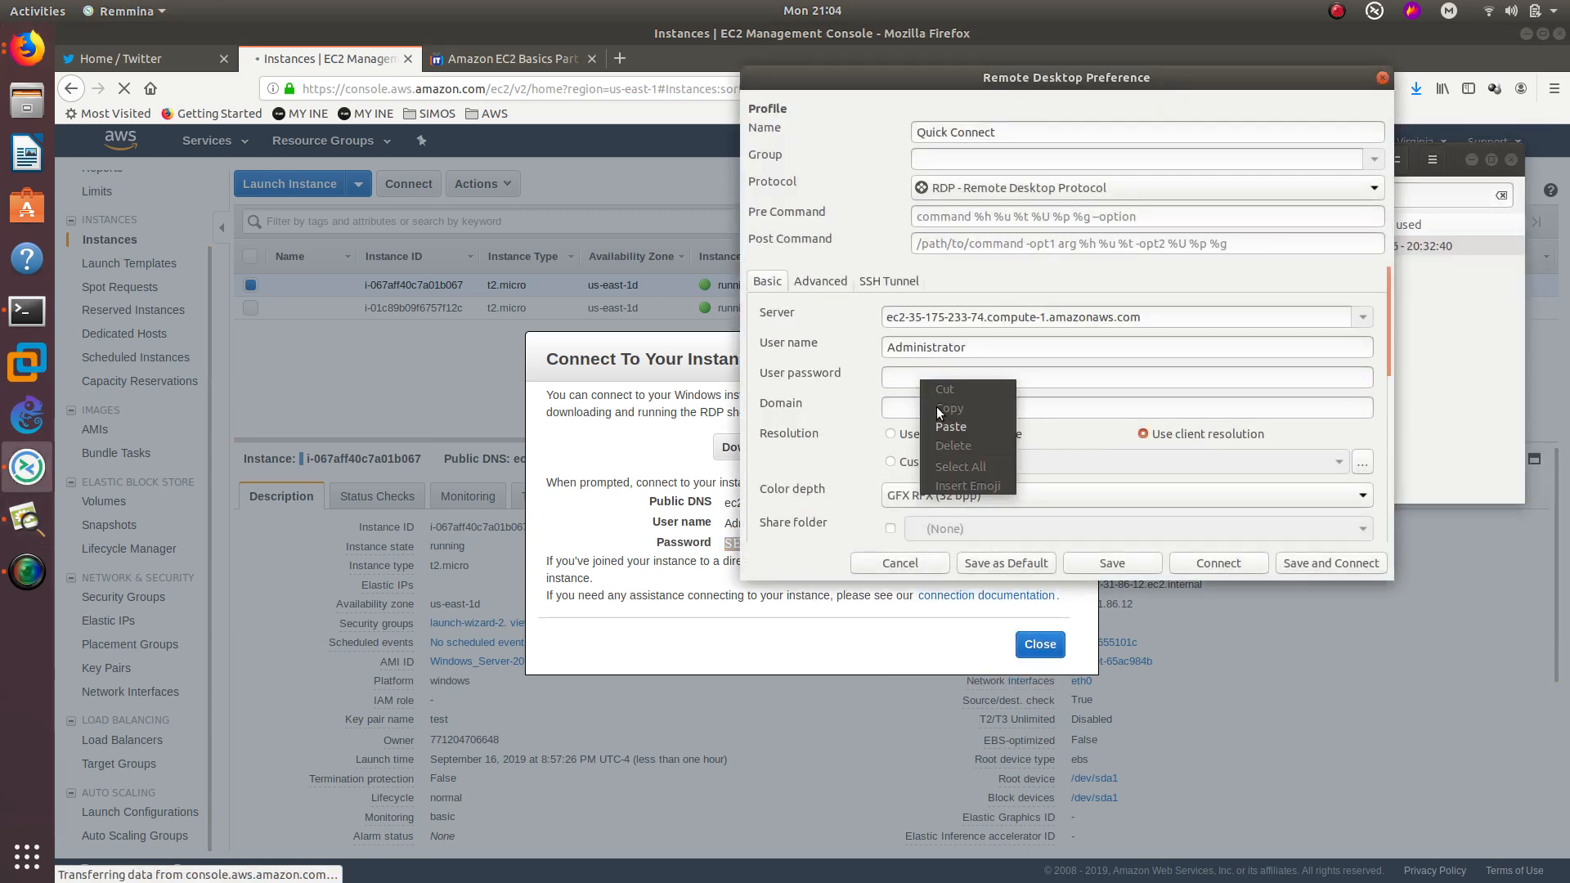
click(944, 423)
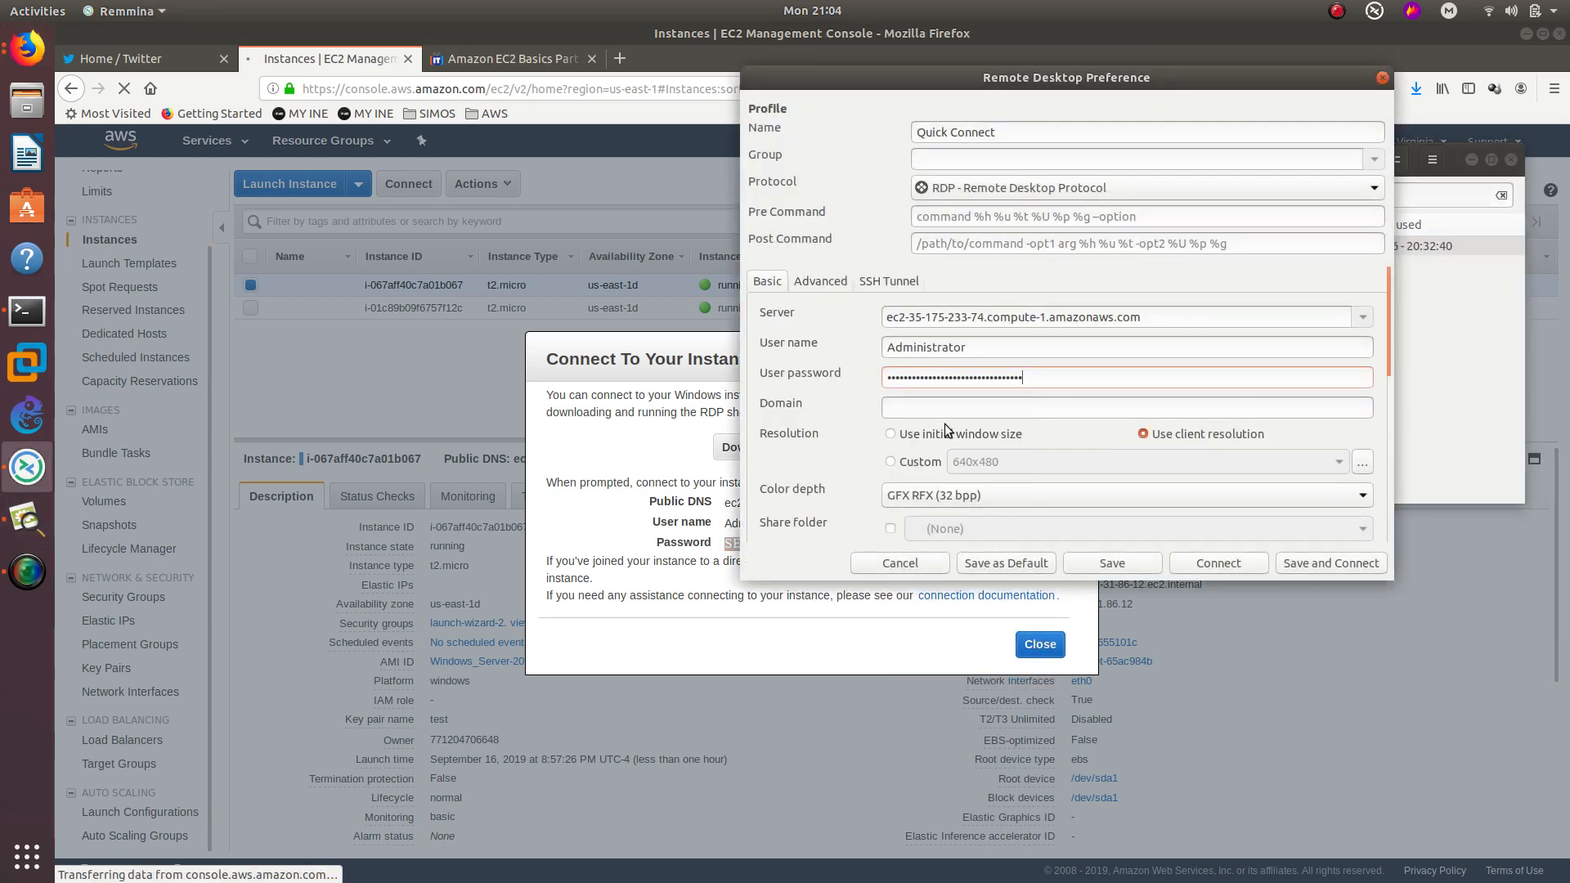
click(1106, 567)
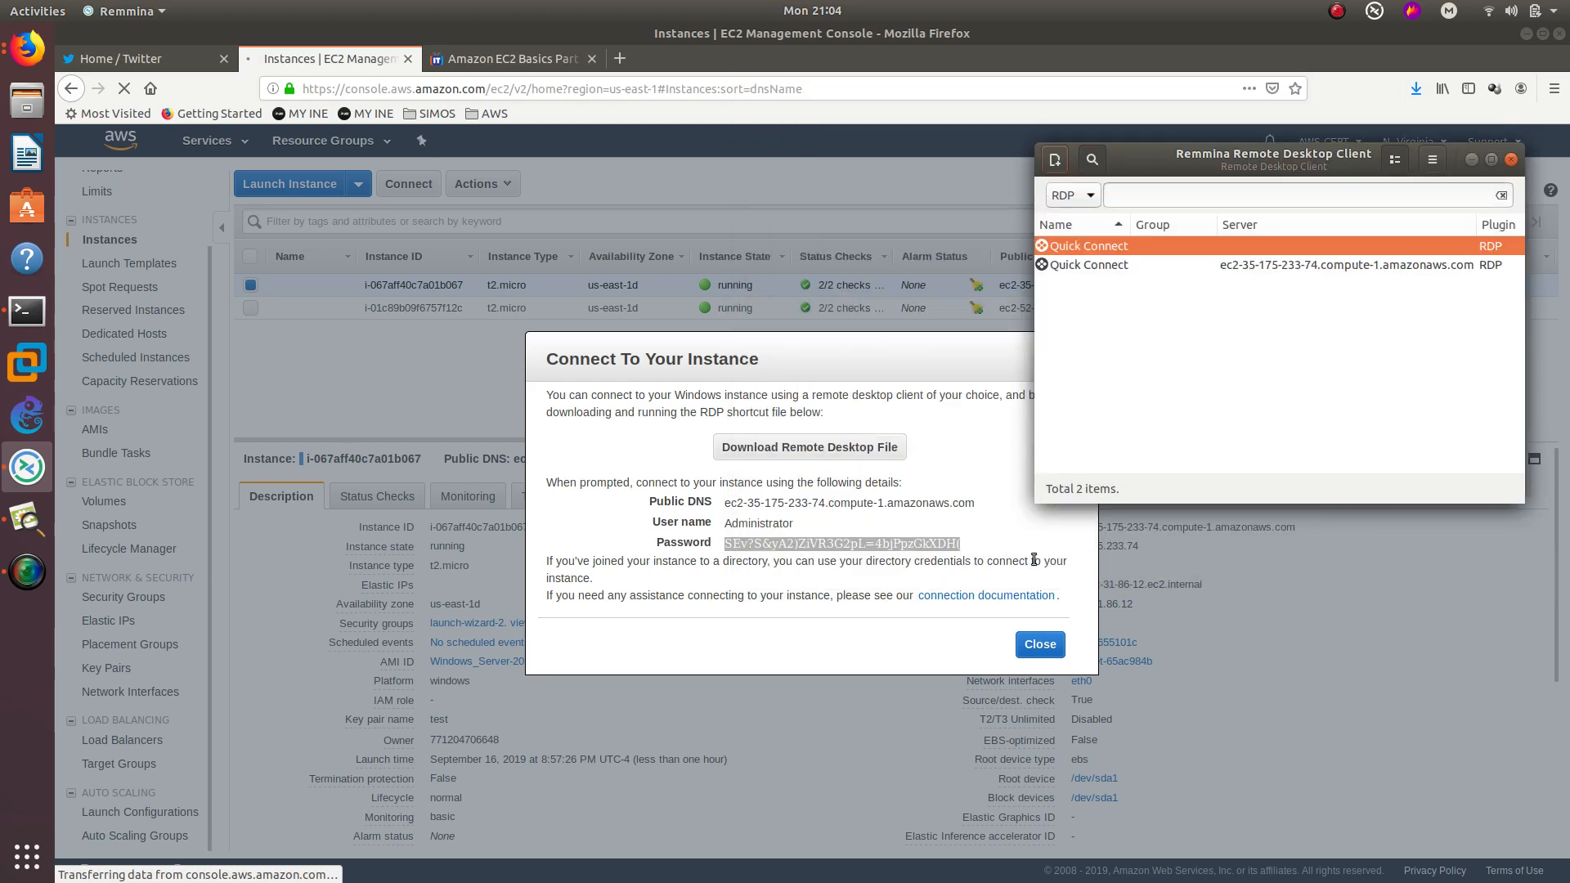
right_click(1111, 263)
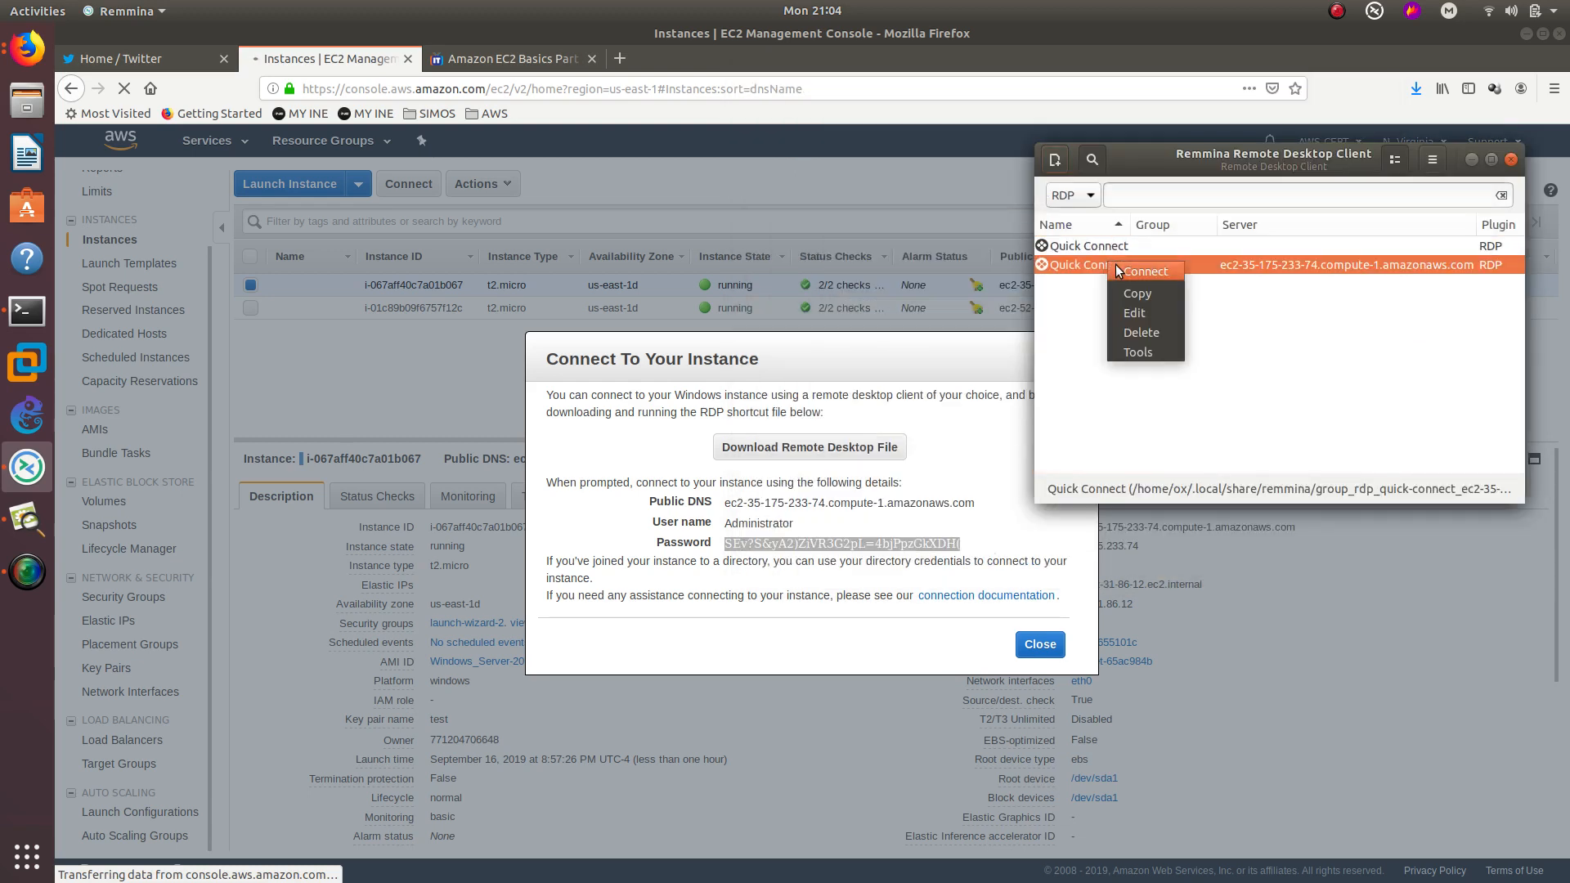
click(1117, 265)
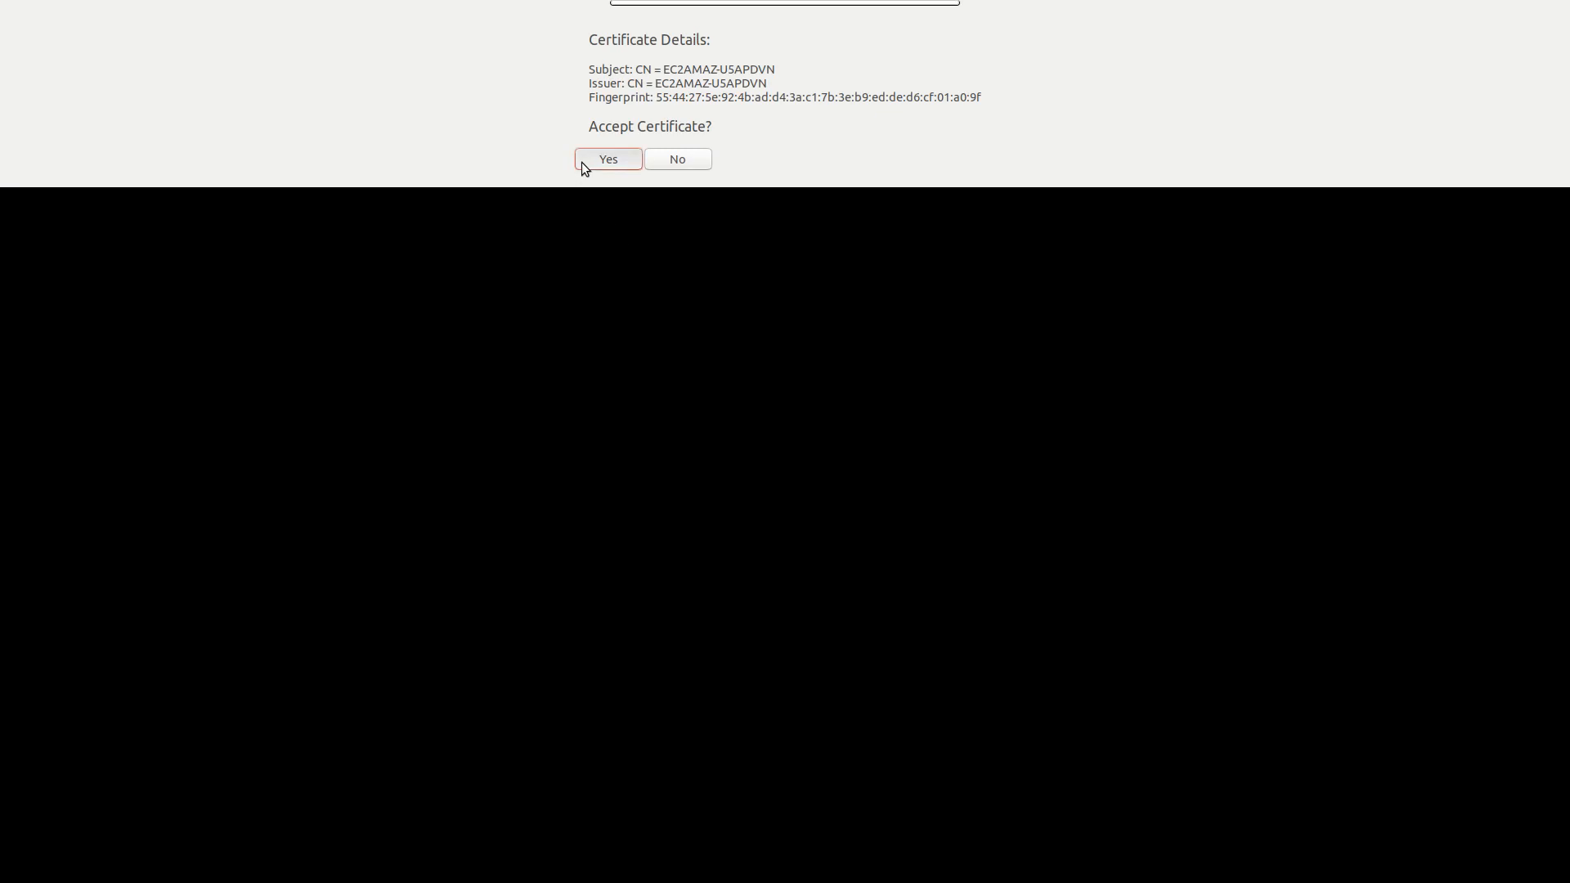
click(581, 162)
click(663, 256)
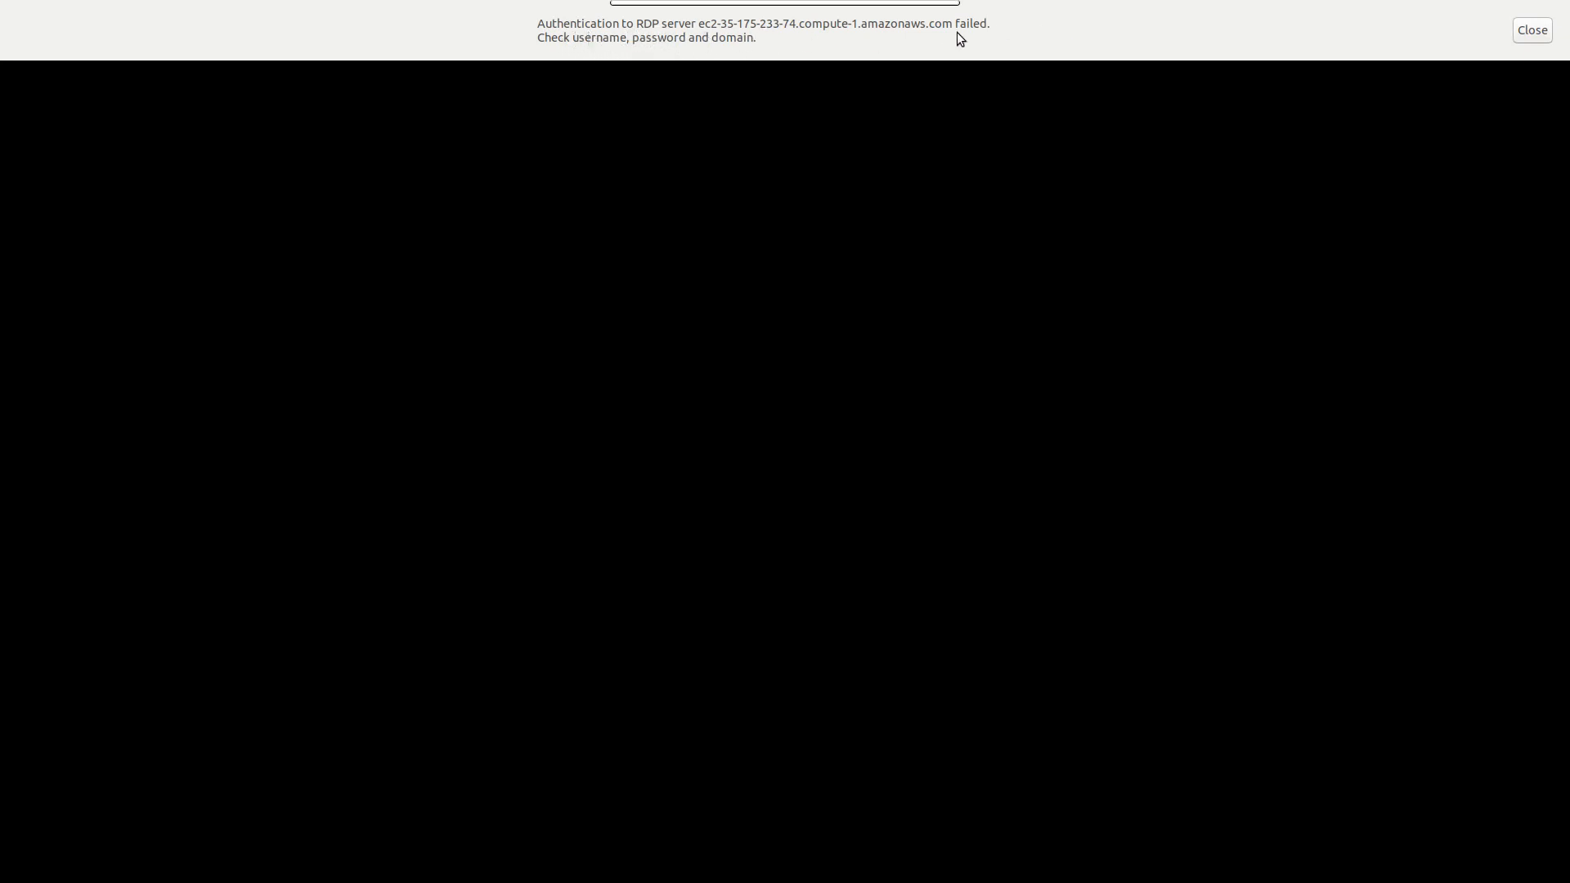
click(1549, 29)
- Close the Windows instance's connection details and copy its IPv4 public IP from the instance description
click(747, 277)
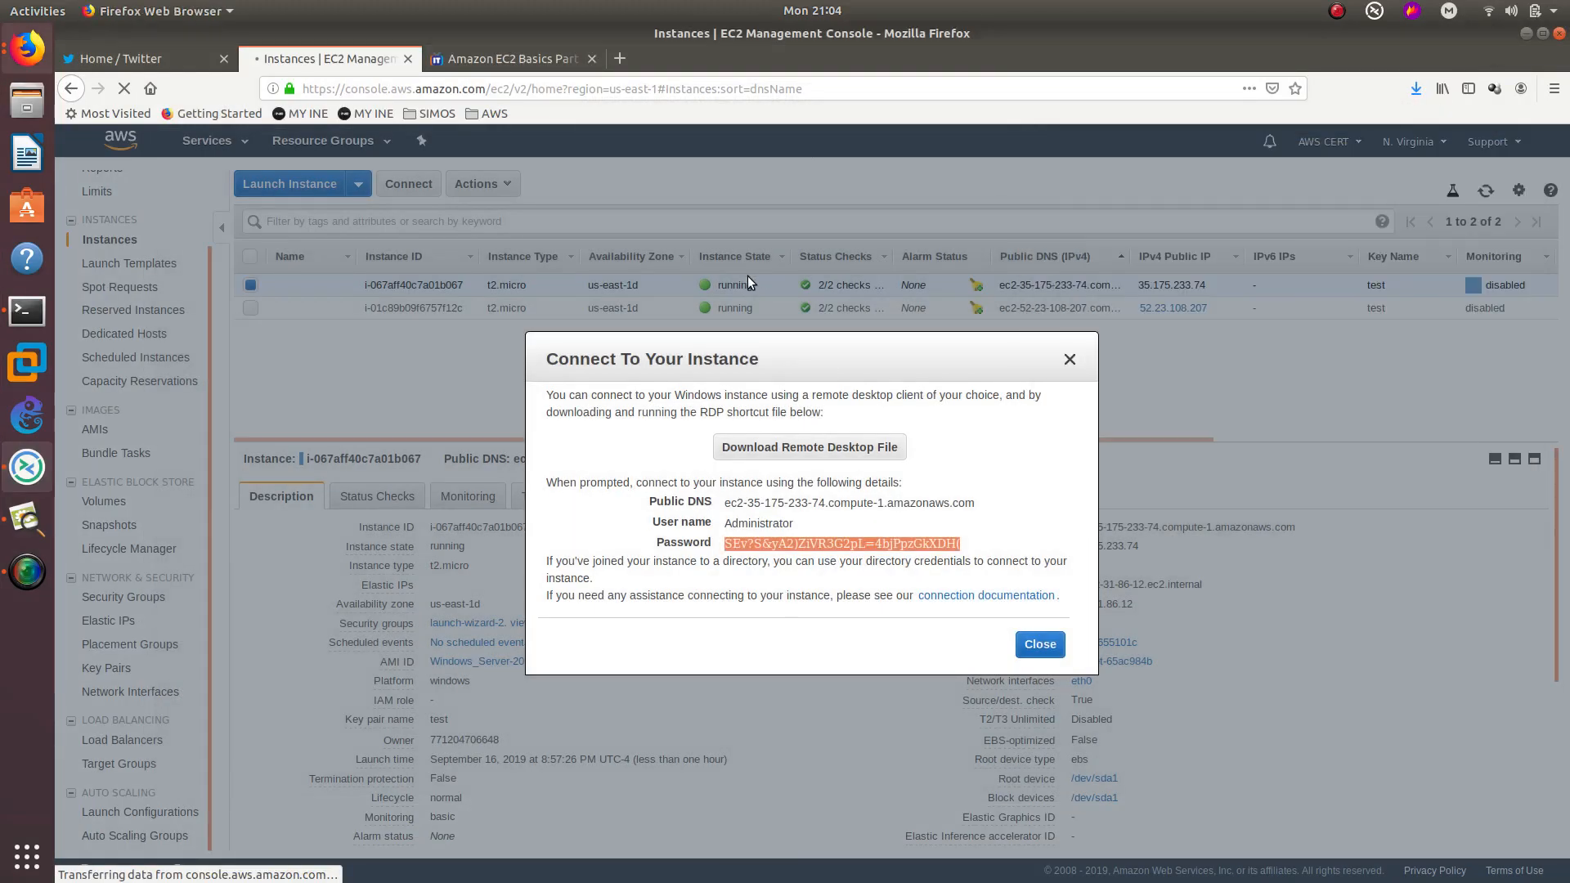
click(1070, 360)
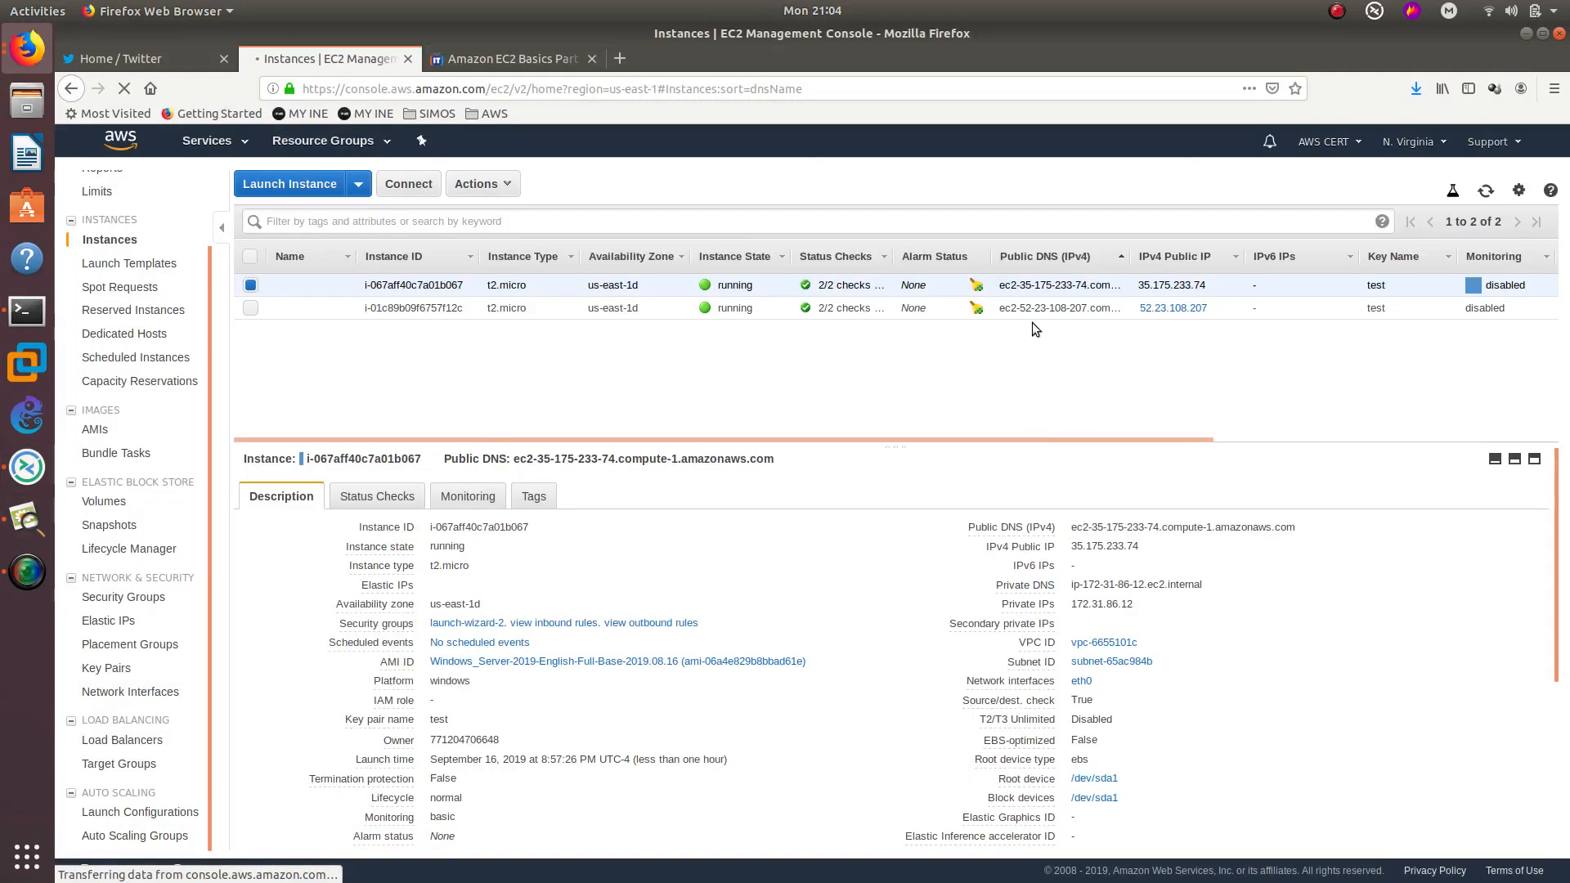
double_click(1098, 542)
right_click(1098, 543)
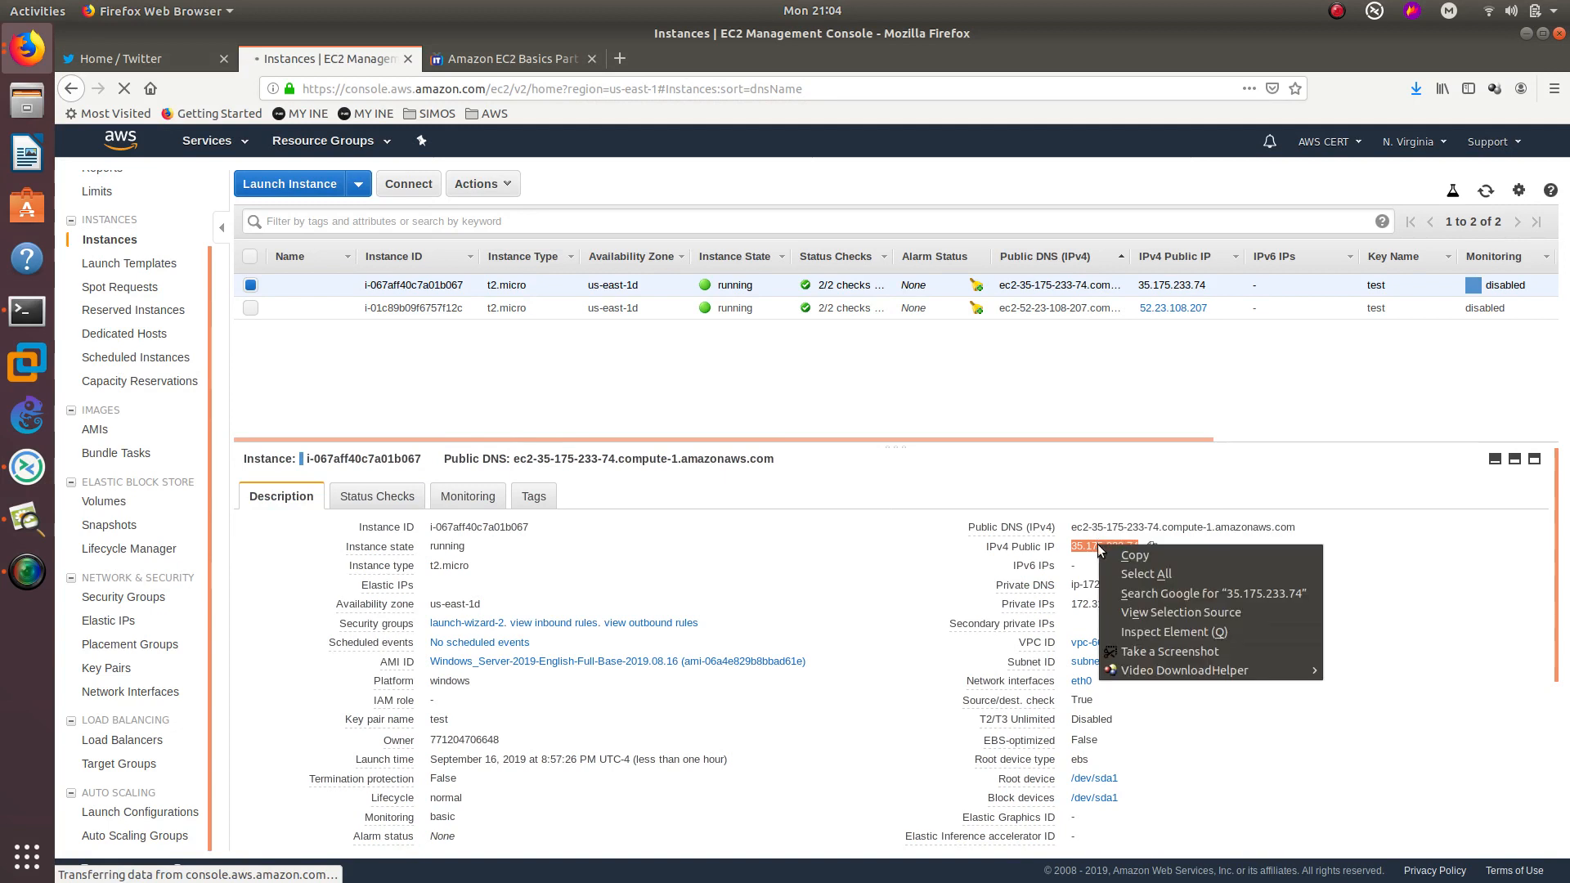
click(1129, 554)
click(27, 467)
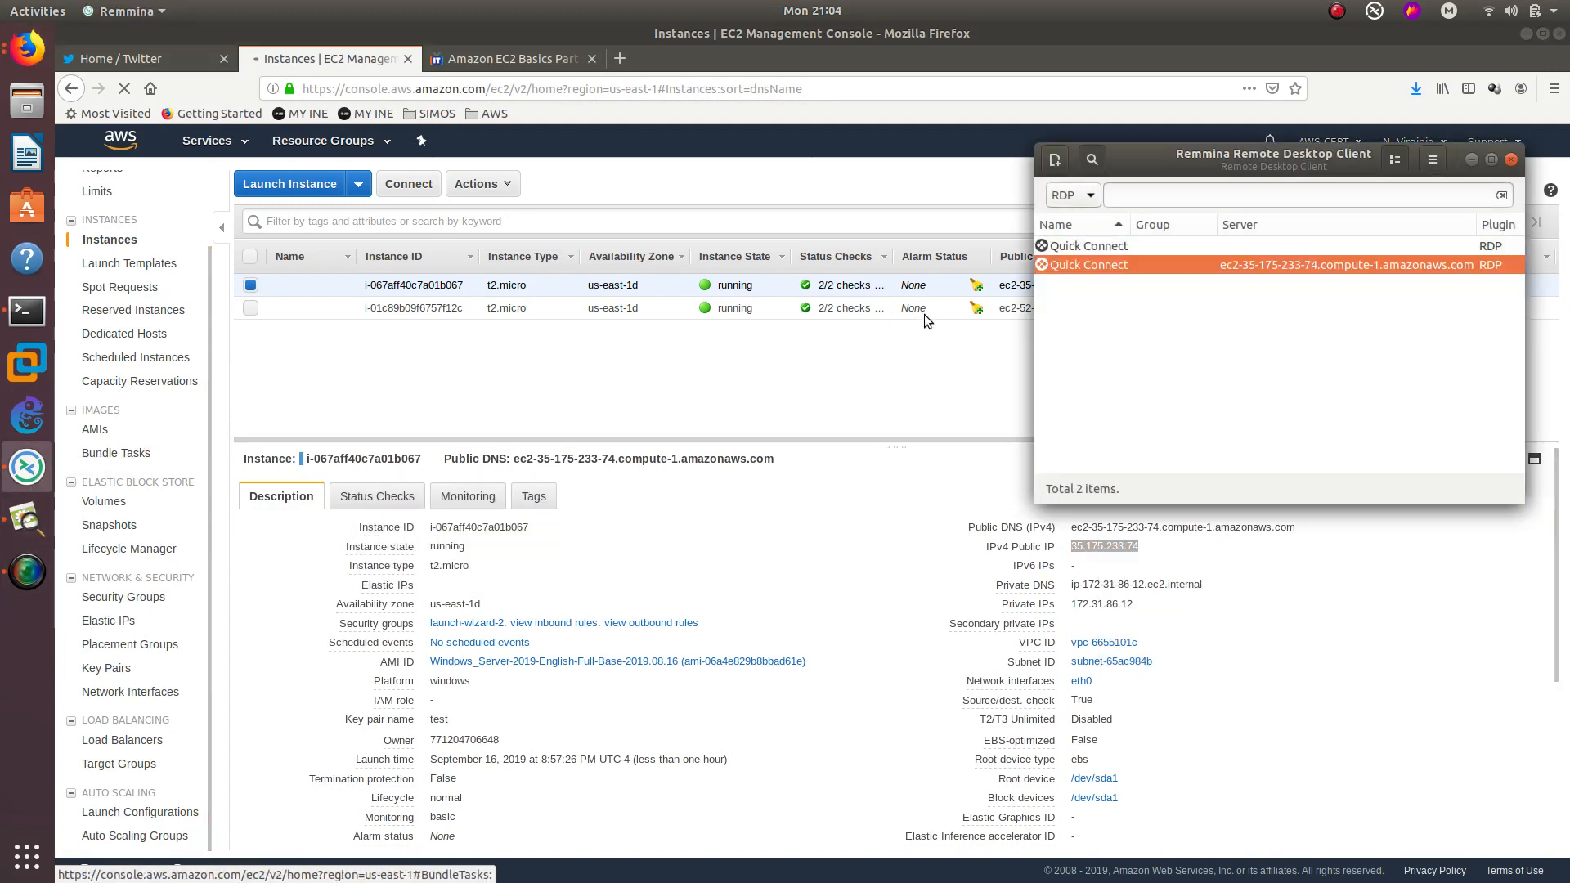
click(1106, 249)
right_click(1114, 265)
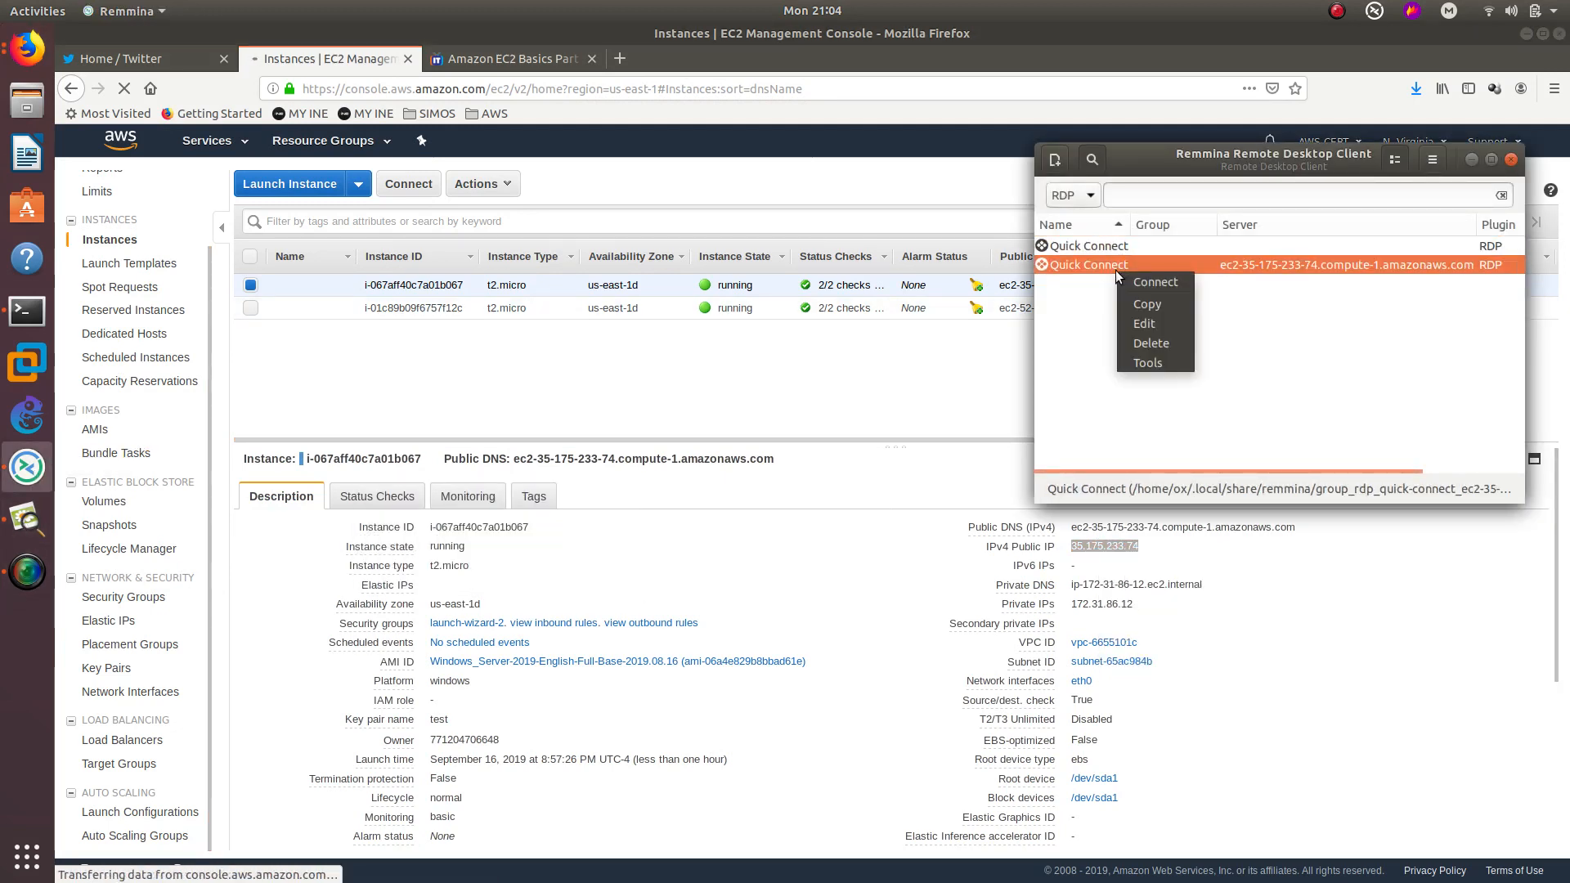
click(1143, 324)
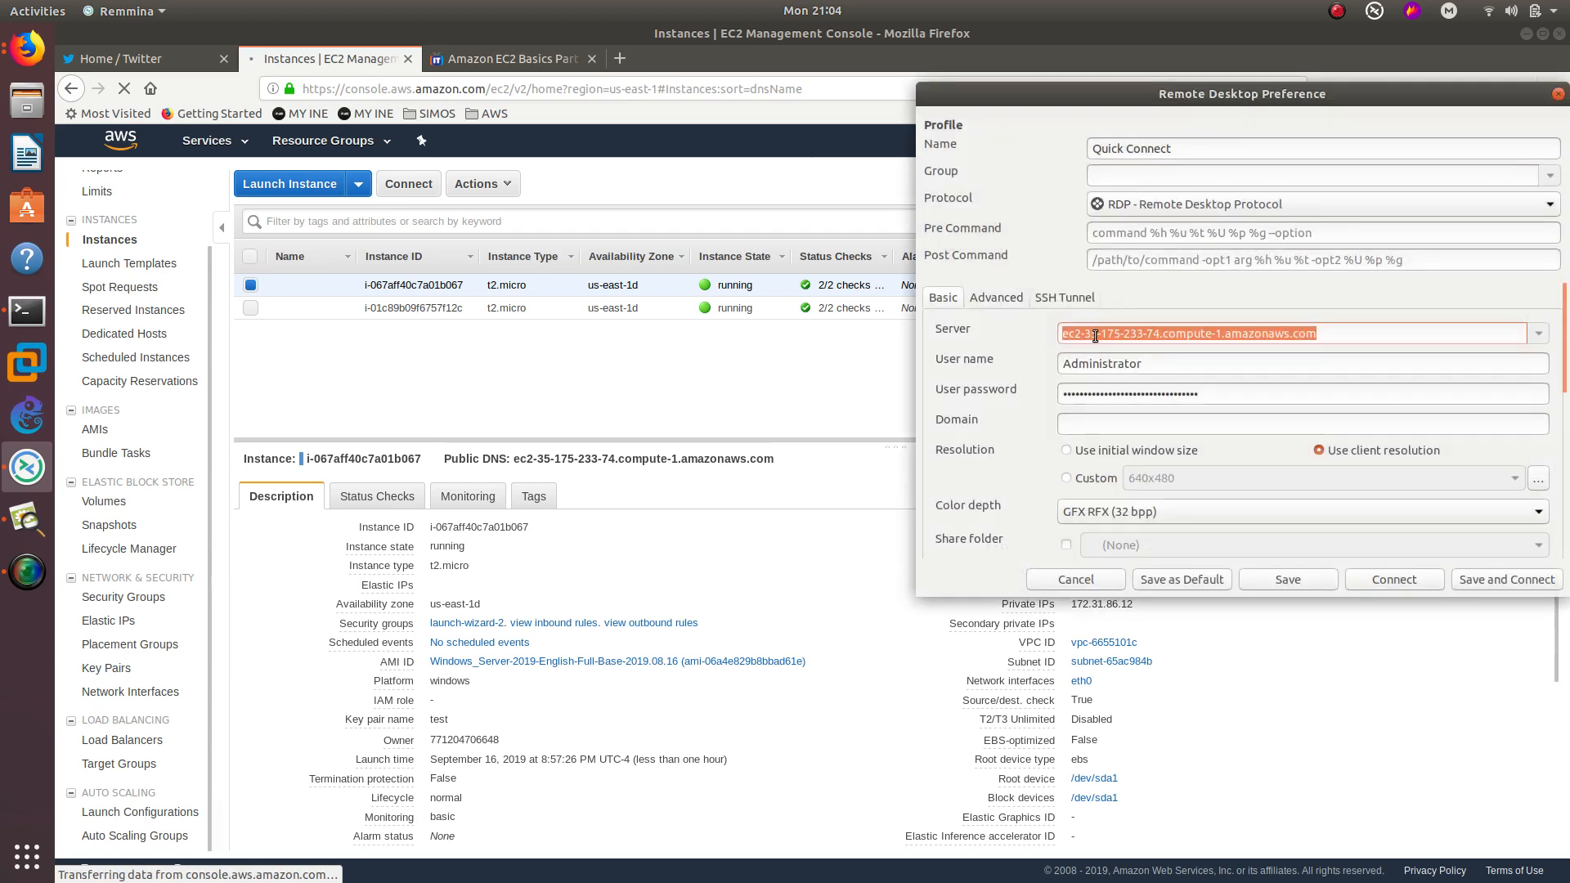
key(ctrl+v)
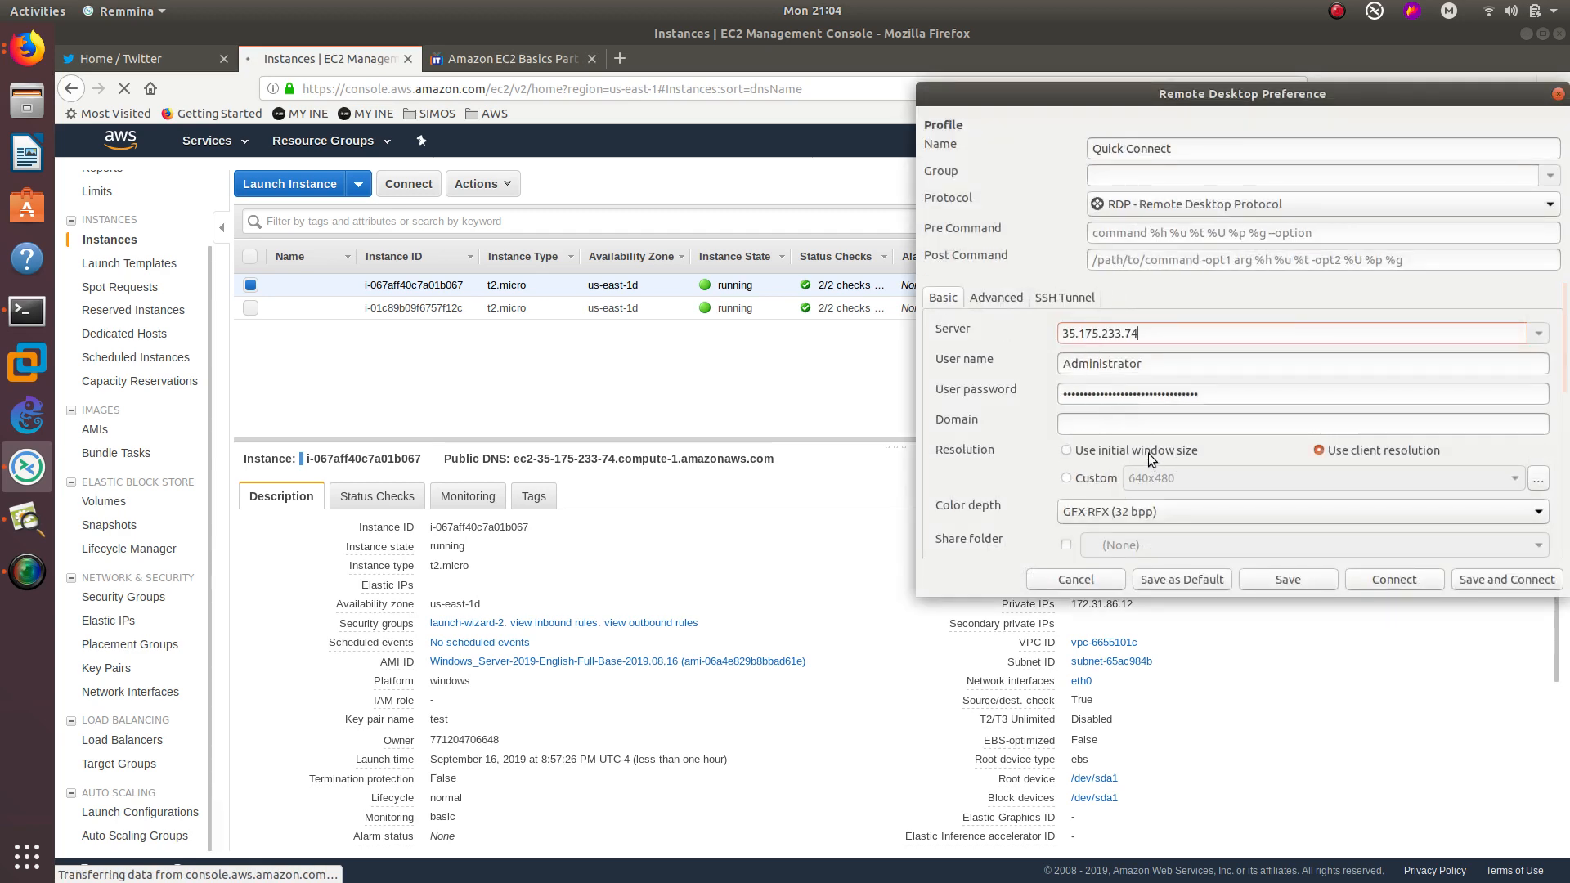
- Clear the client name in the profile's advanced settings and return to the basic settings
click(1012, 299)
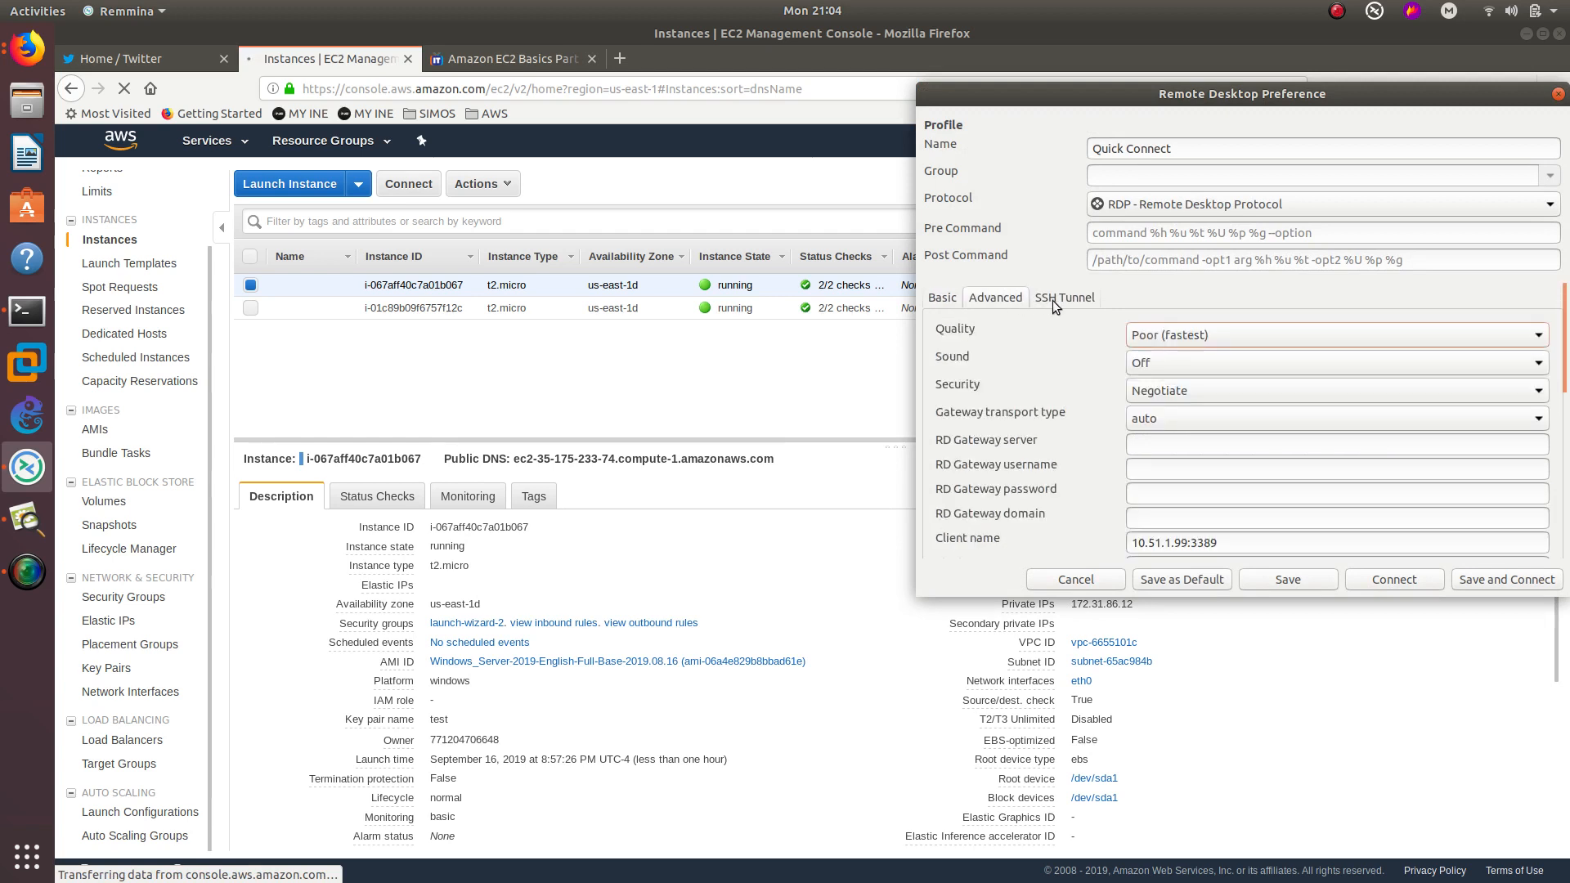
click(1052, 300)
click(953, 299)
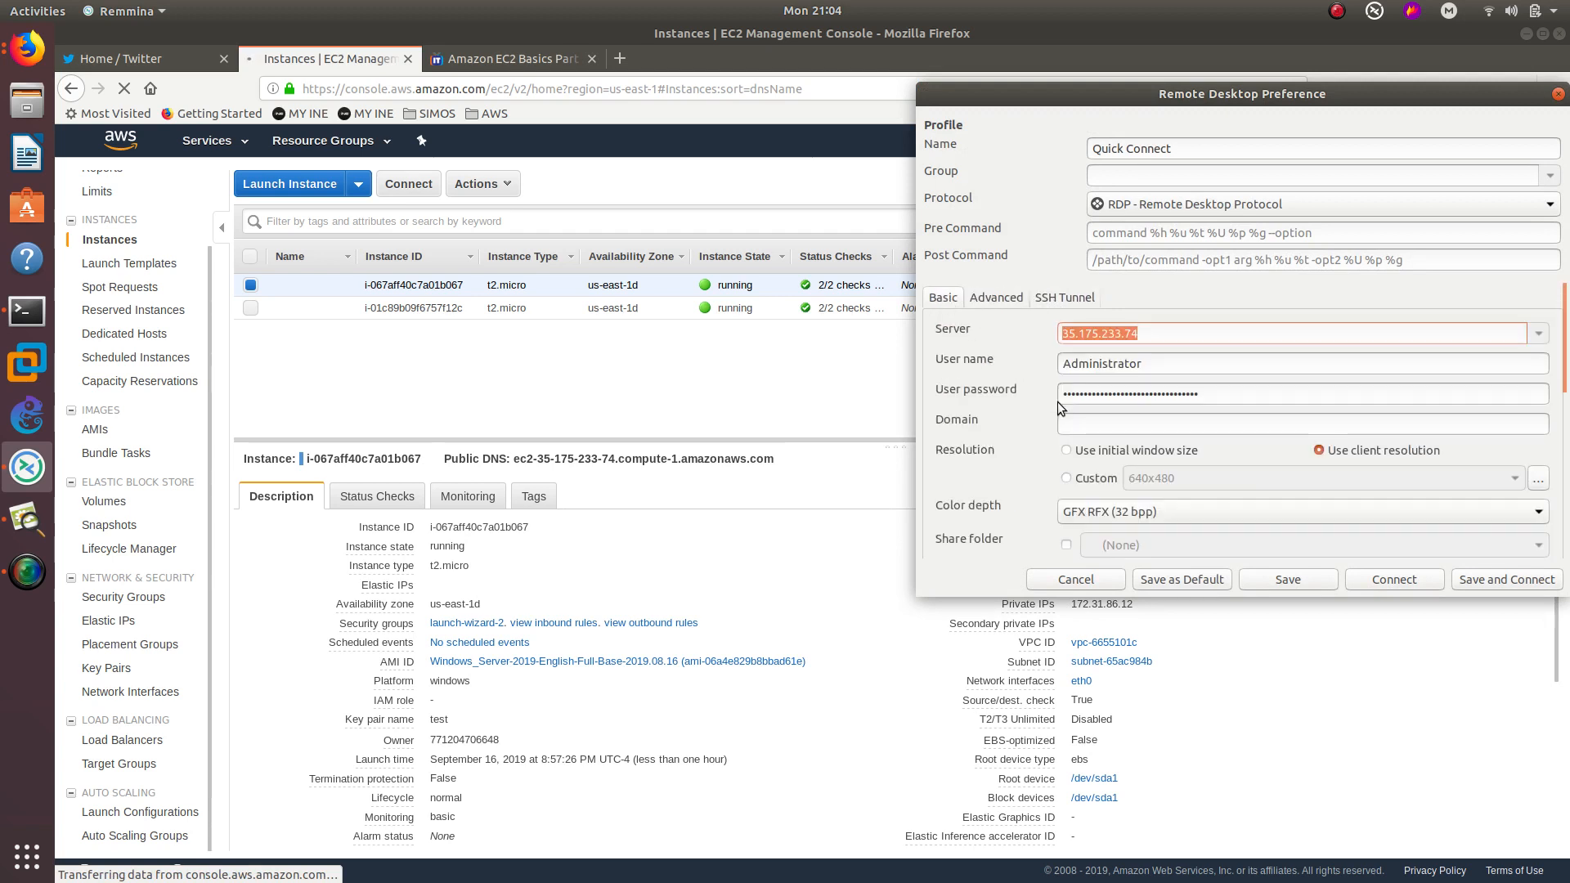
click(1014, 298)
click(1223, 538)
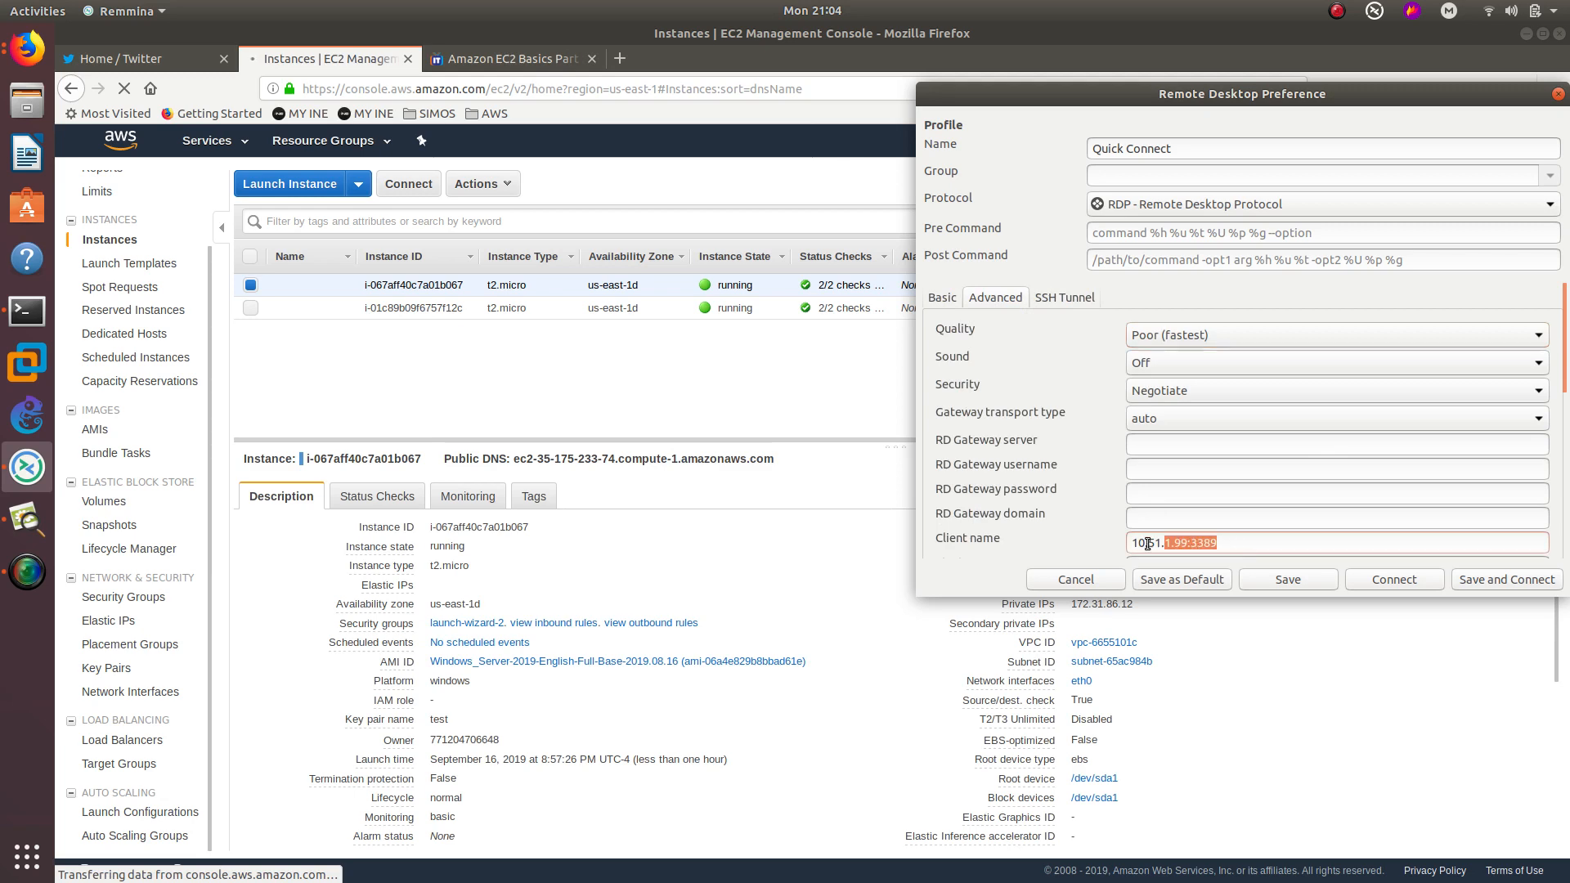
click(1219, 541)
key(BackSpace)
key(BackSpace)
key(ctrl+a)
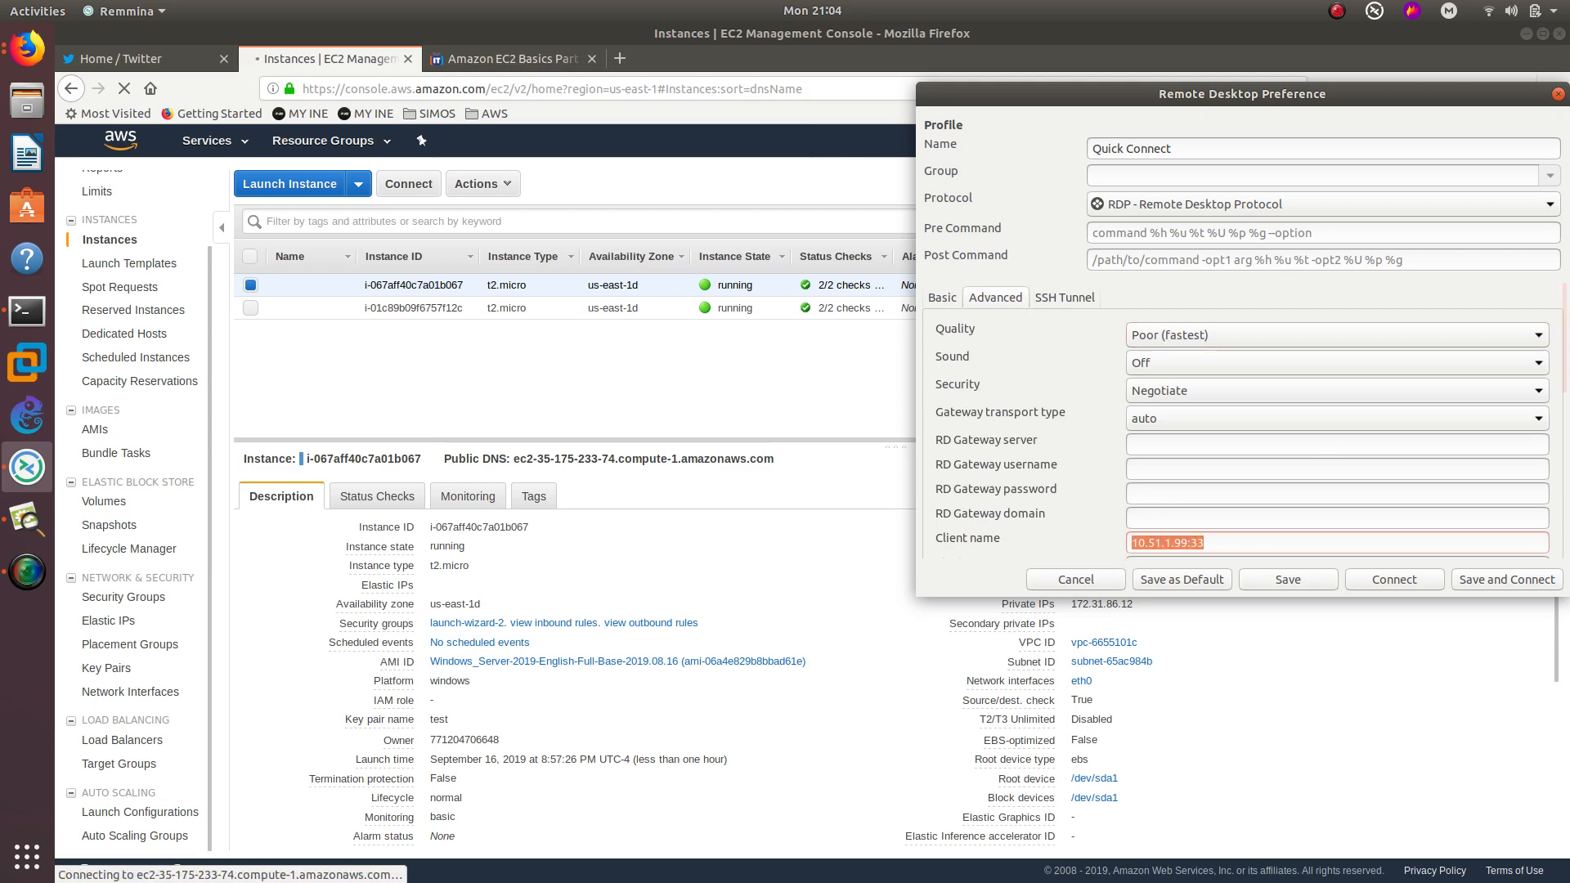
key(BackSpace)
click(1225, 582)
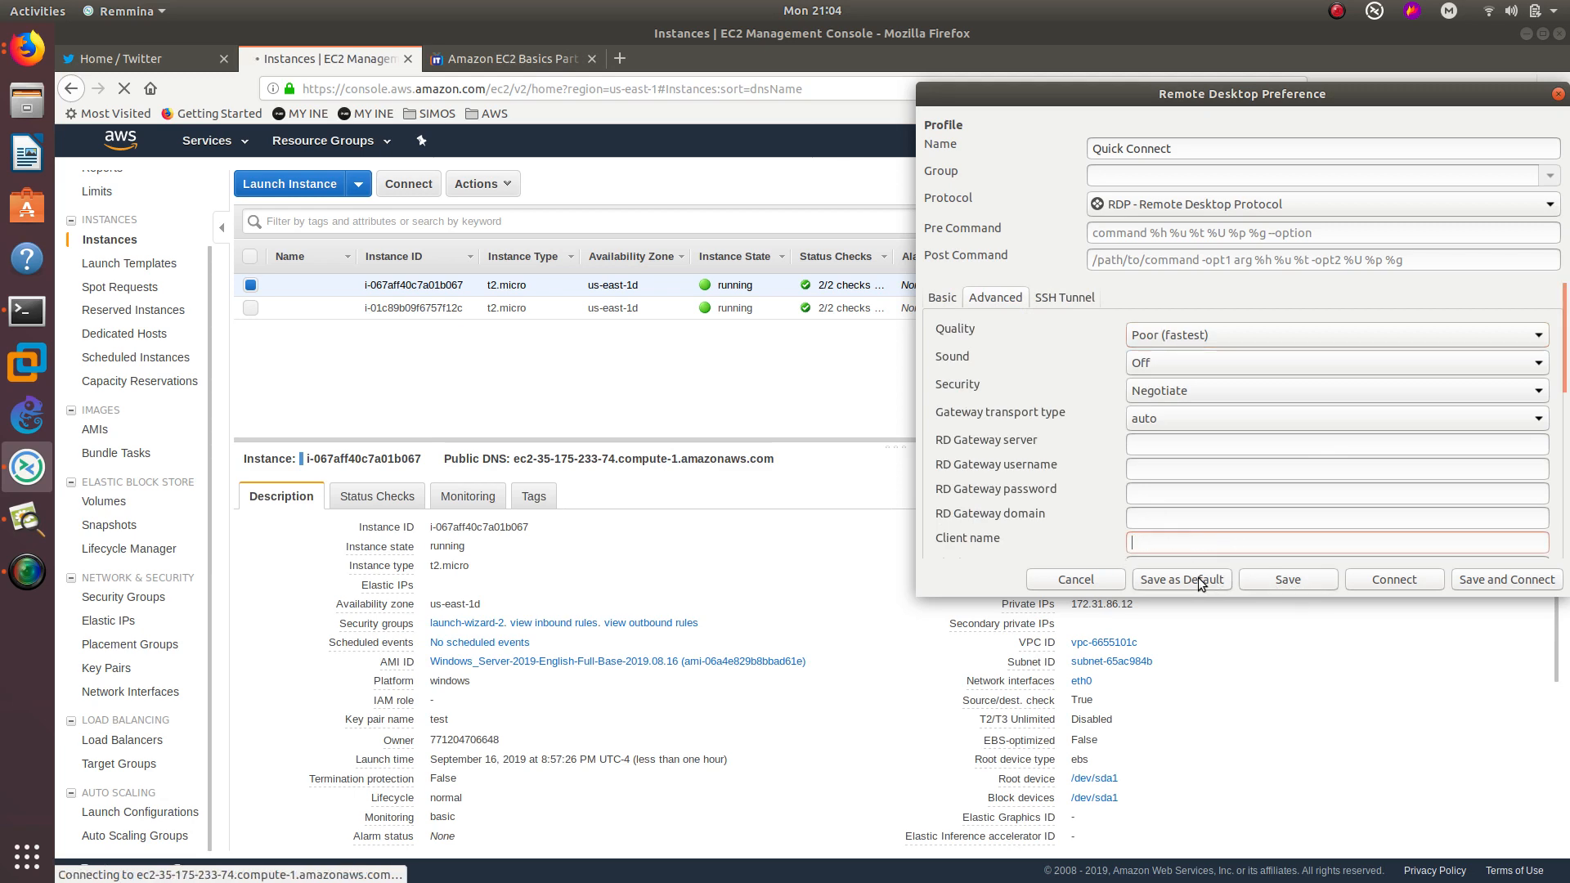
click(1222, 384)
click(948, 294)
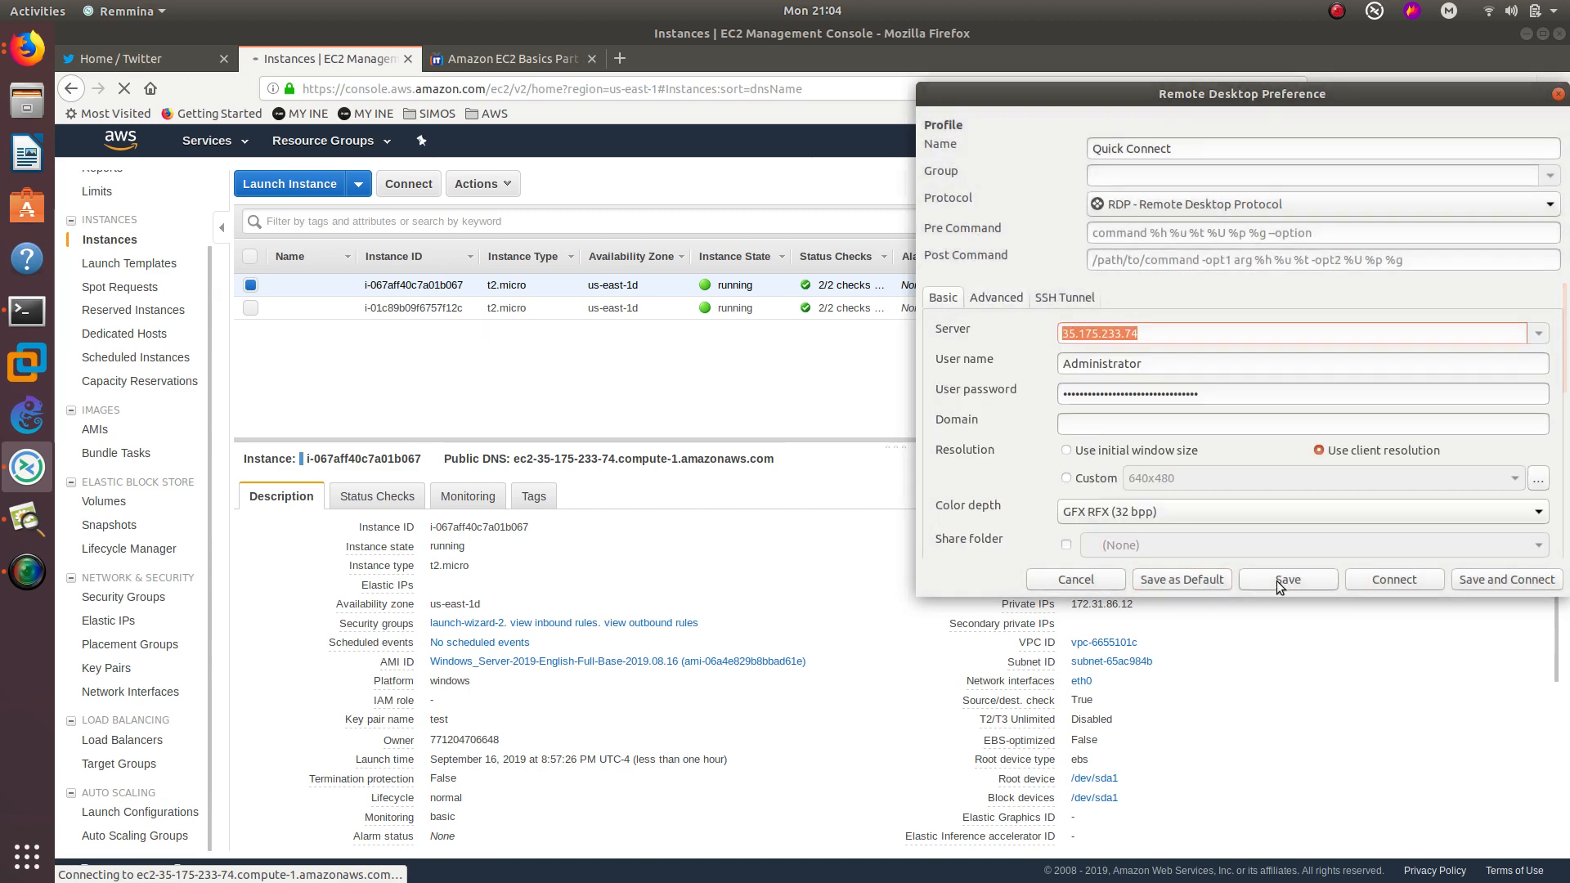
- Try to connect to 35.175.233.74 with the edited profile, accepting the server certificate, and close the session
click(1365, 577)
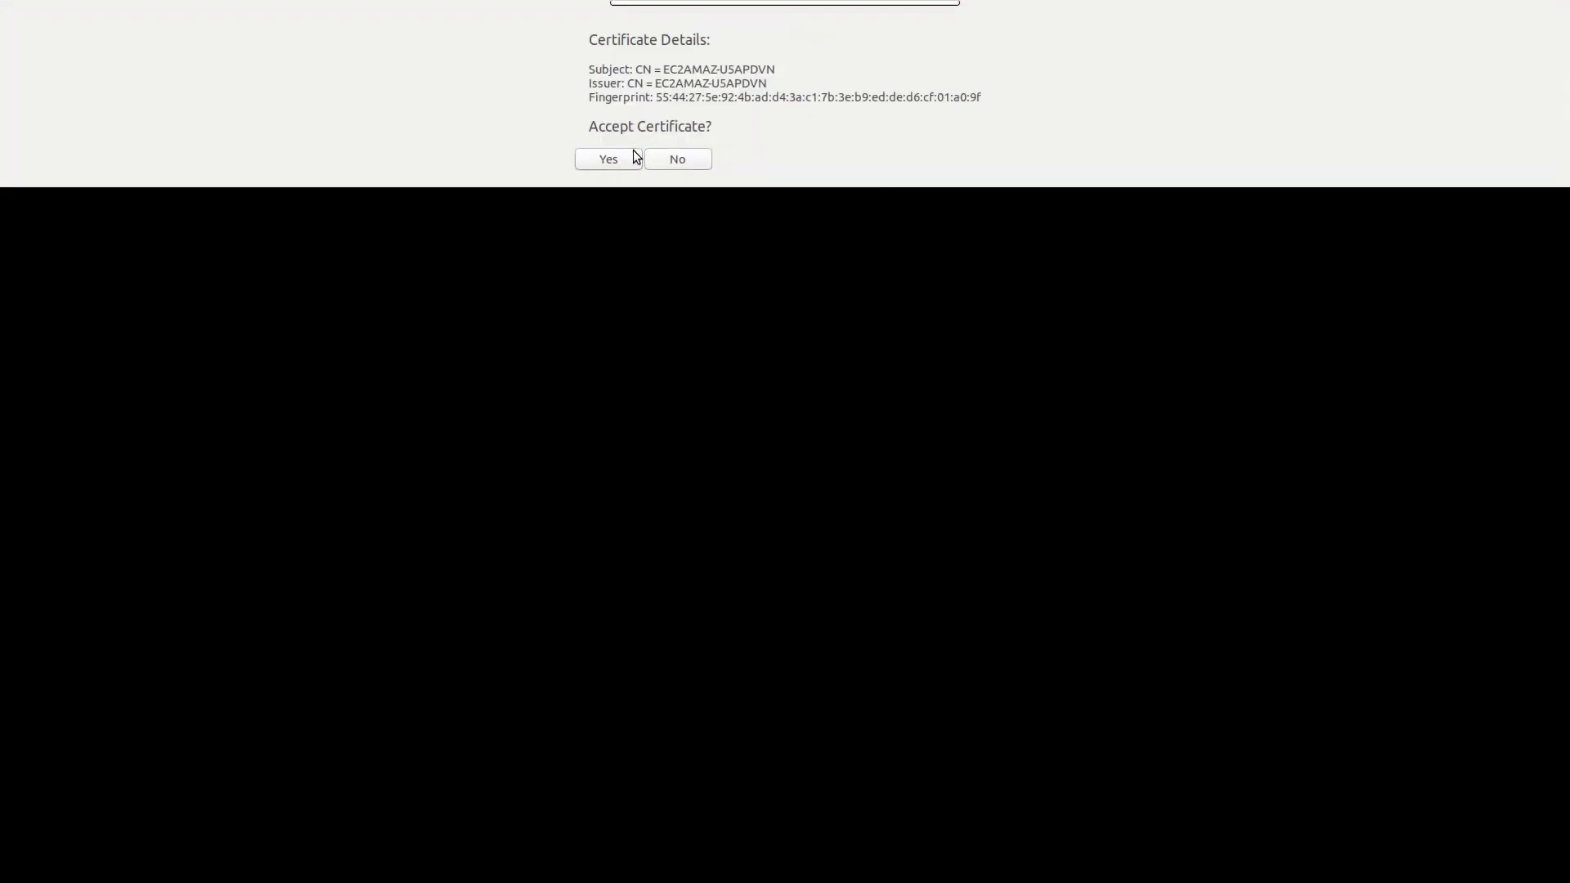
click(634, 159)
click(645, 254)
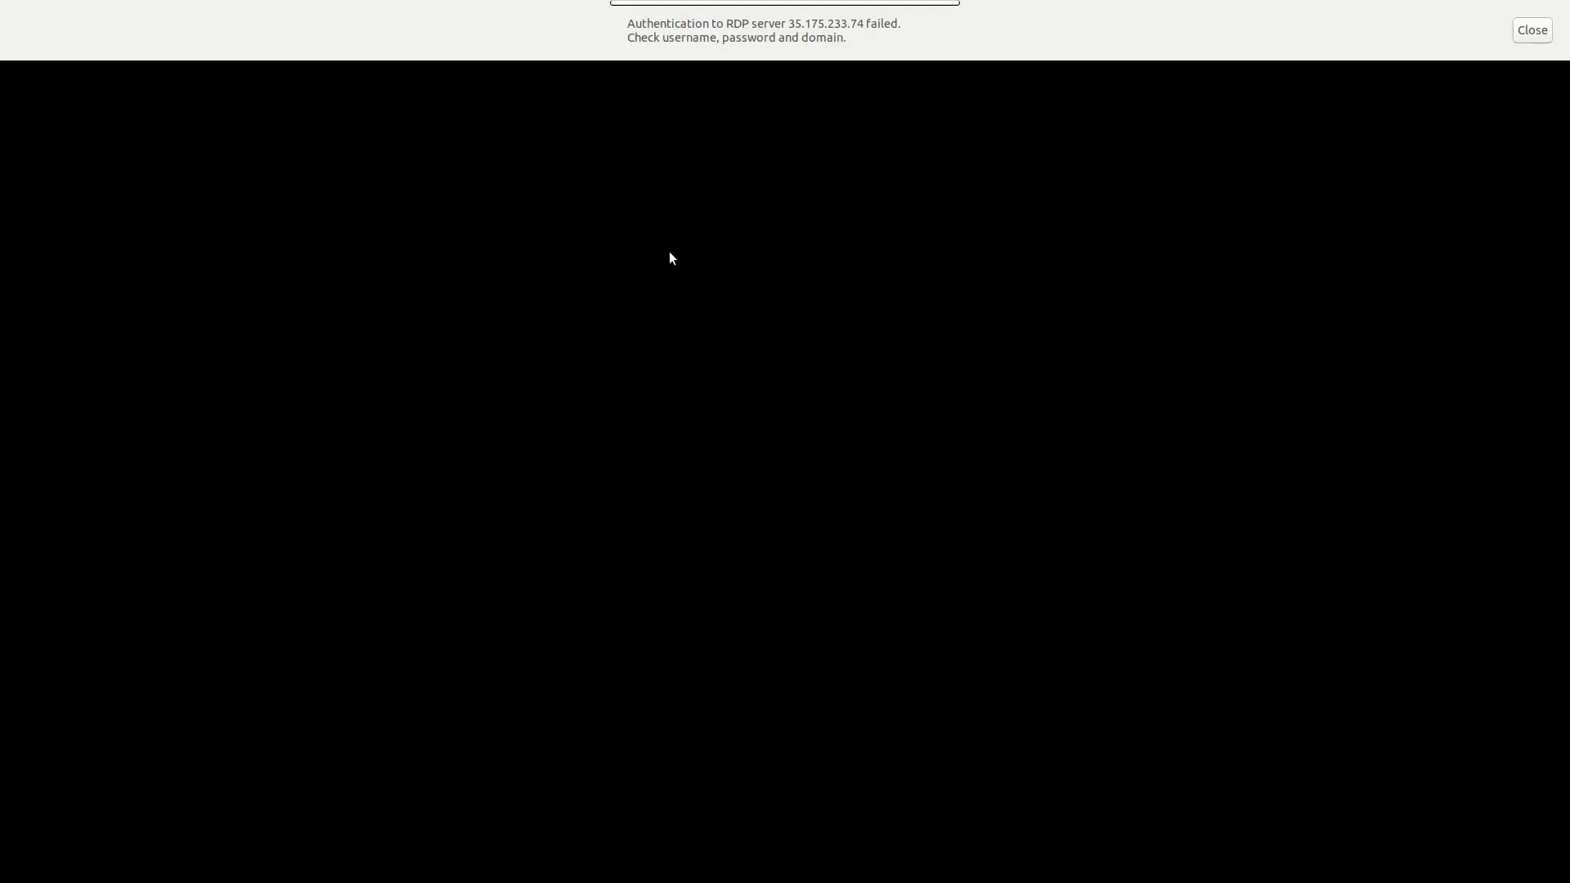
mouse_move(822, 21)
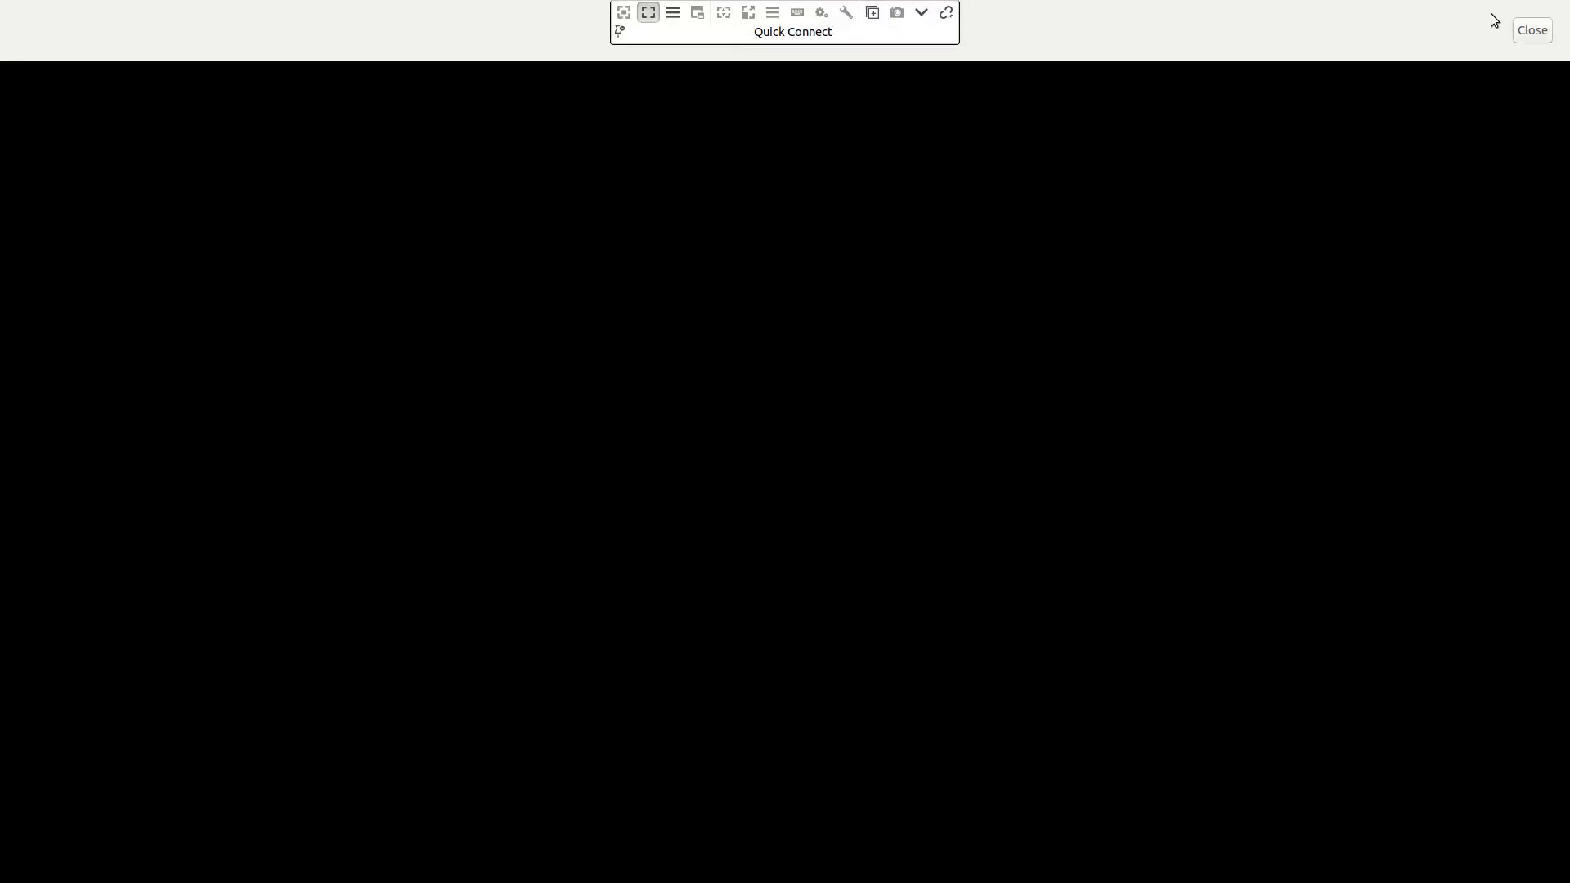
click(1521, 31)
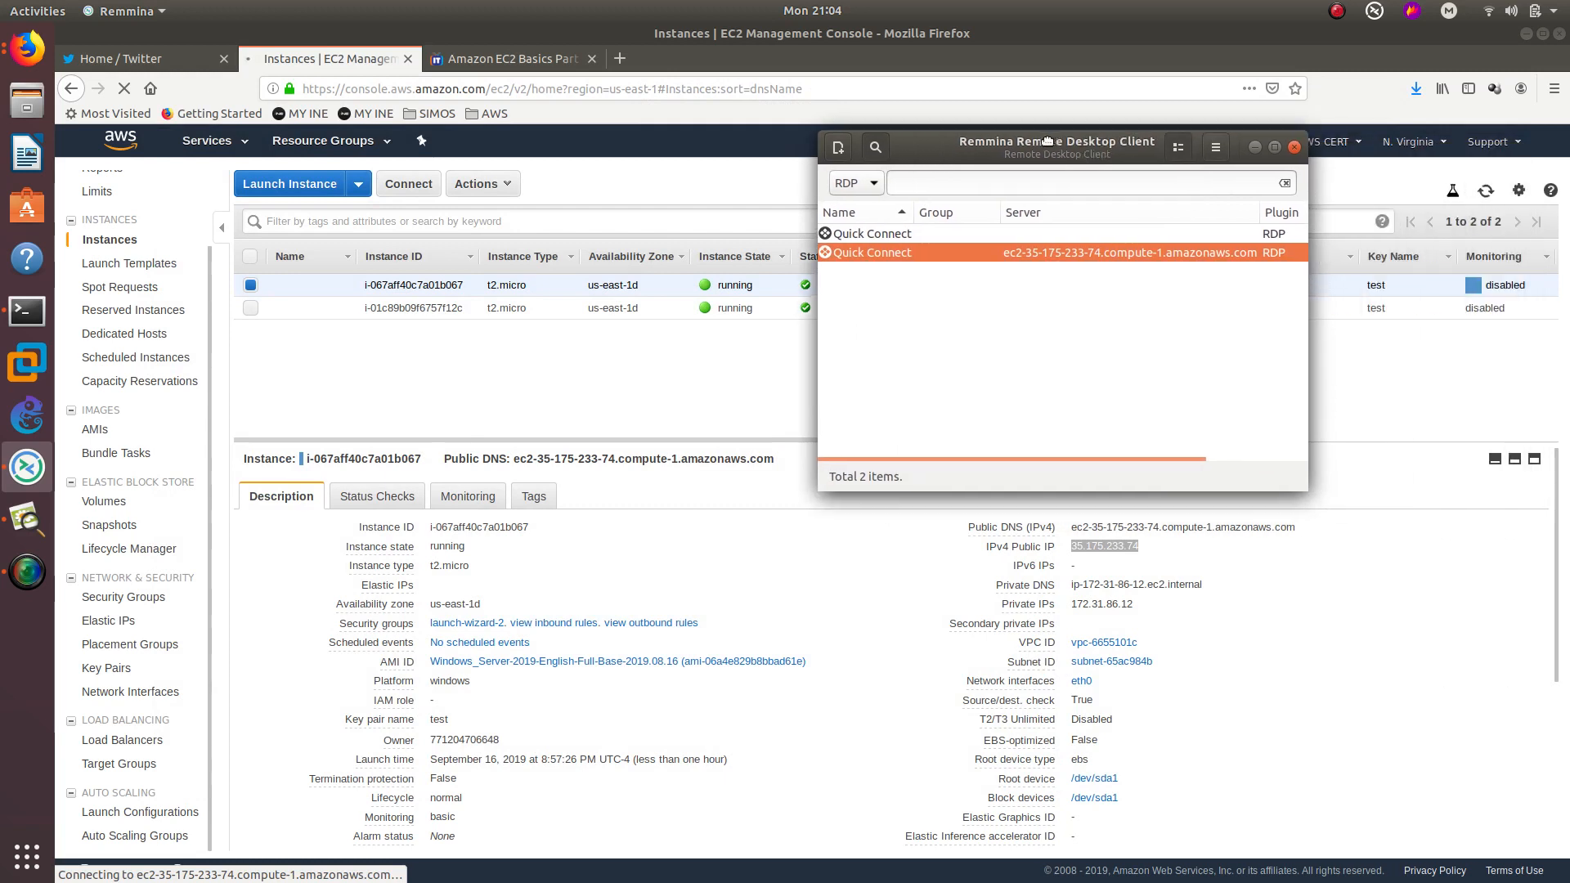
drag(1047, 140, 1039, 141)
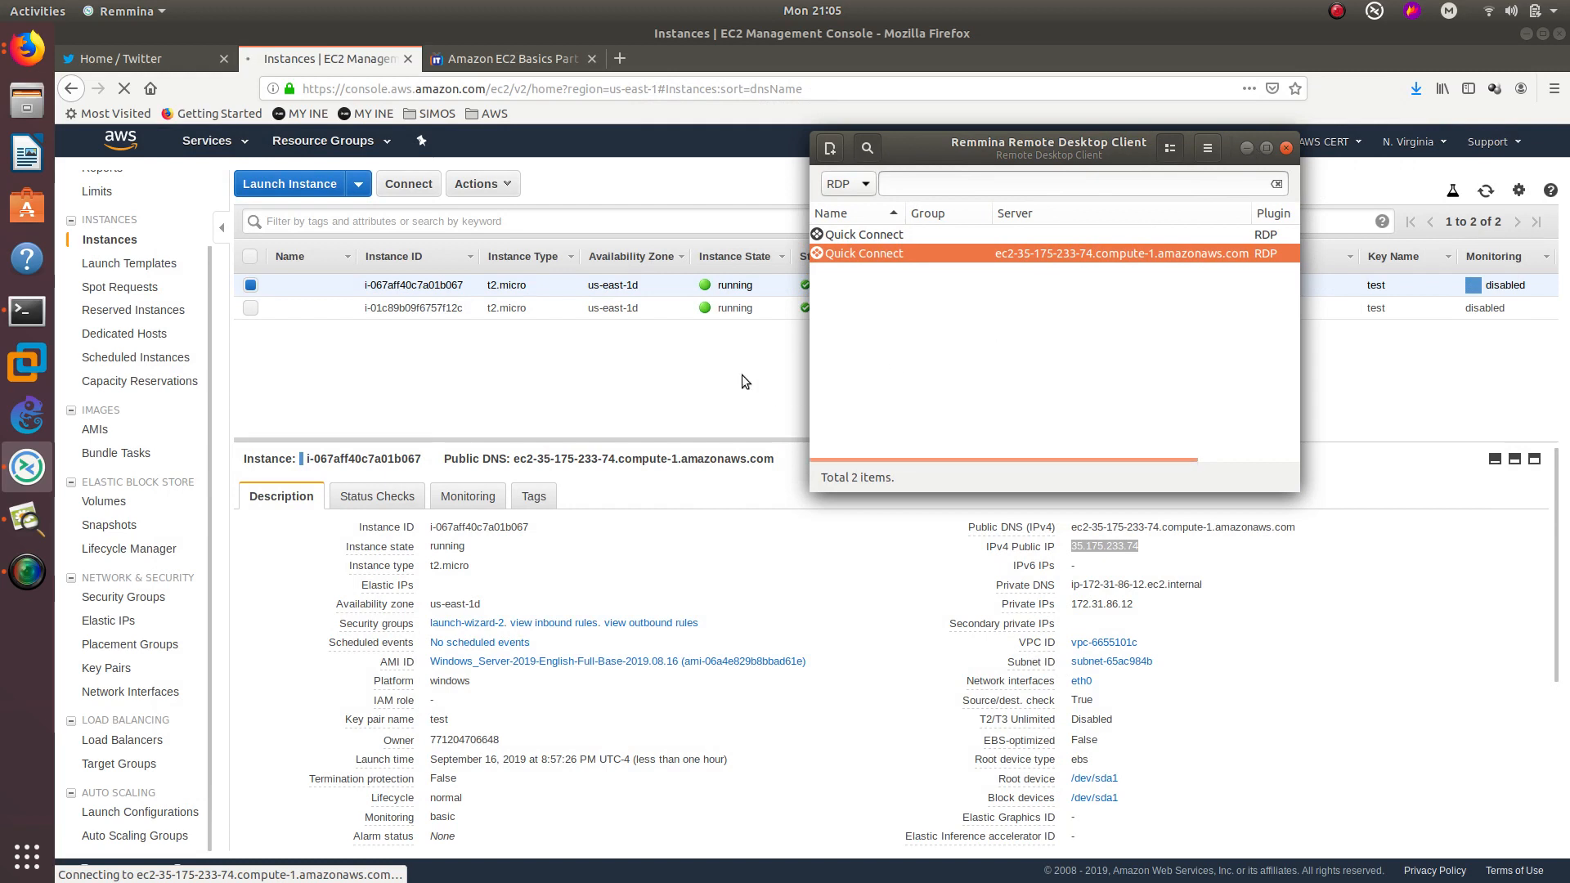
- Switch to Firefox, select only the instance with Elastic IP 52.23.108.207, and open its tags for editing
click(646, 364)
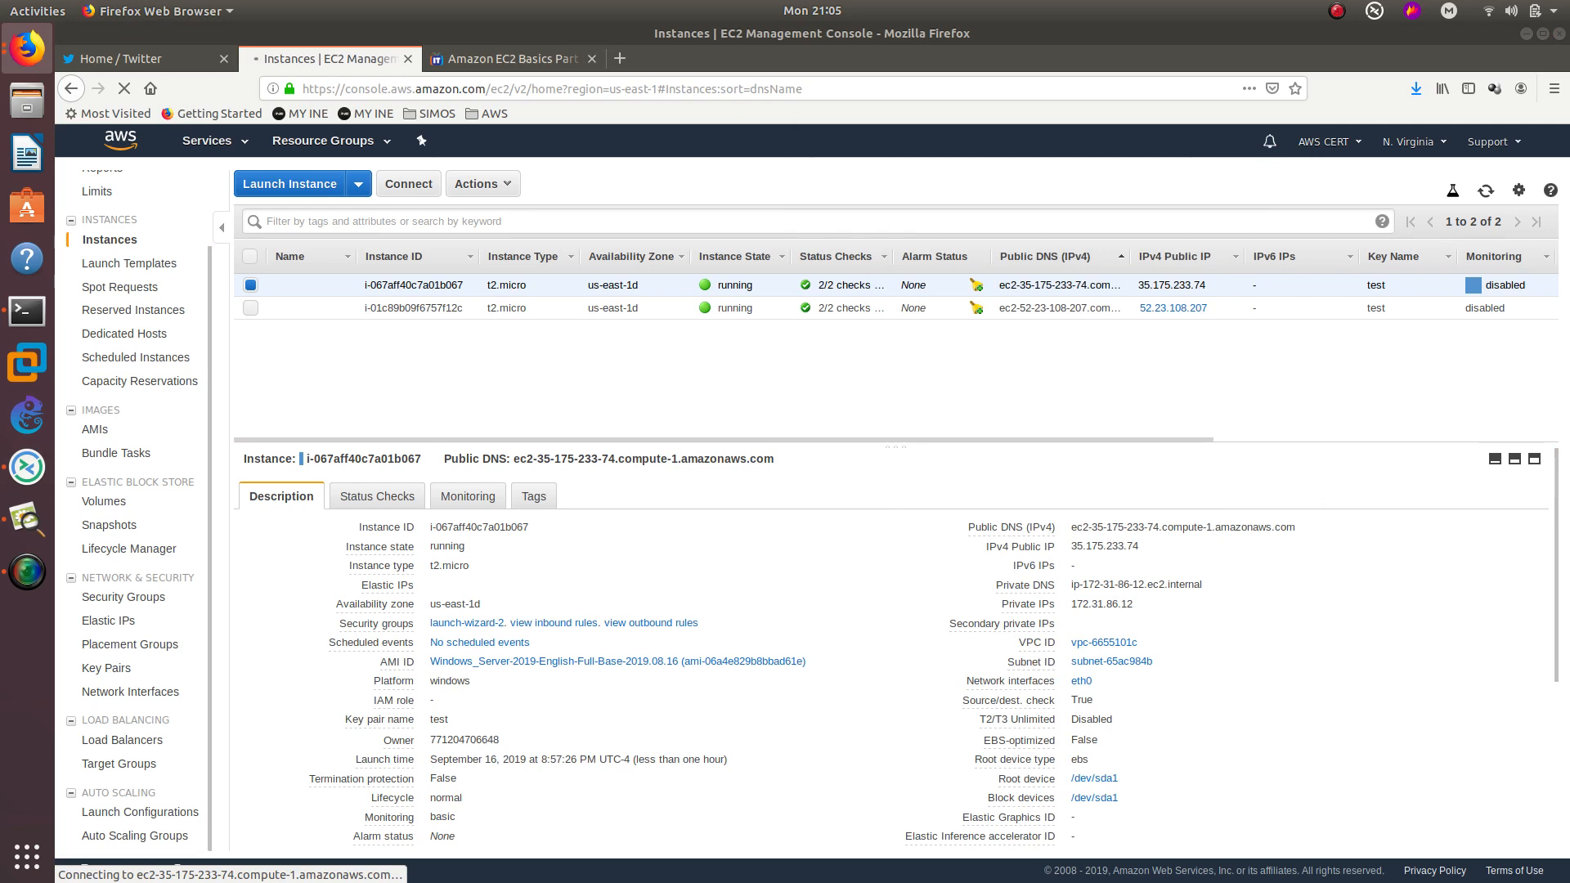
click(250, 308)
click(250, 307)
click(250, 284)
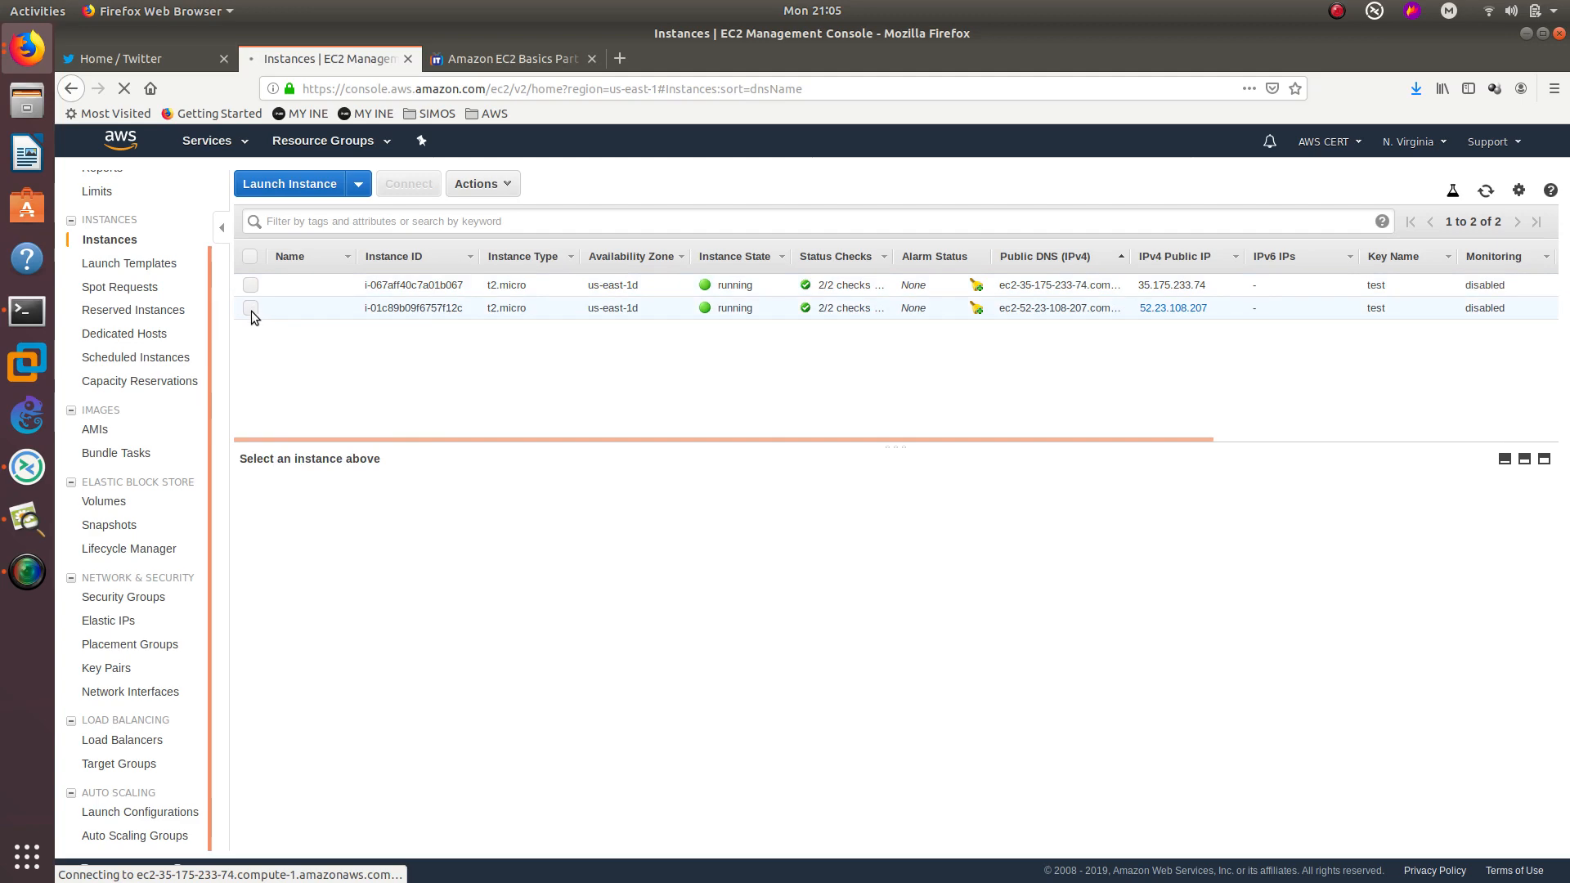
click(251, 308)
click(533, 497)
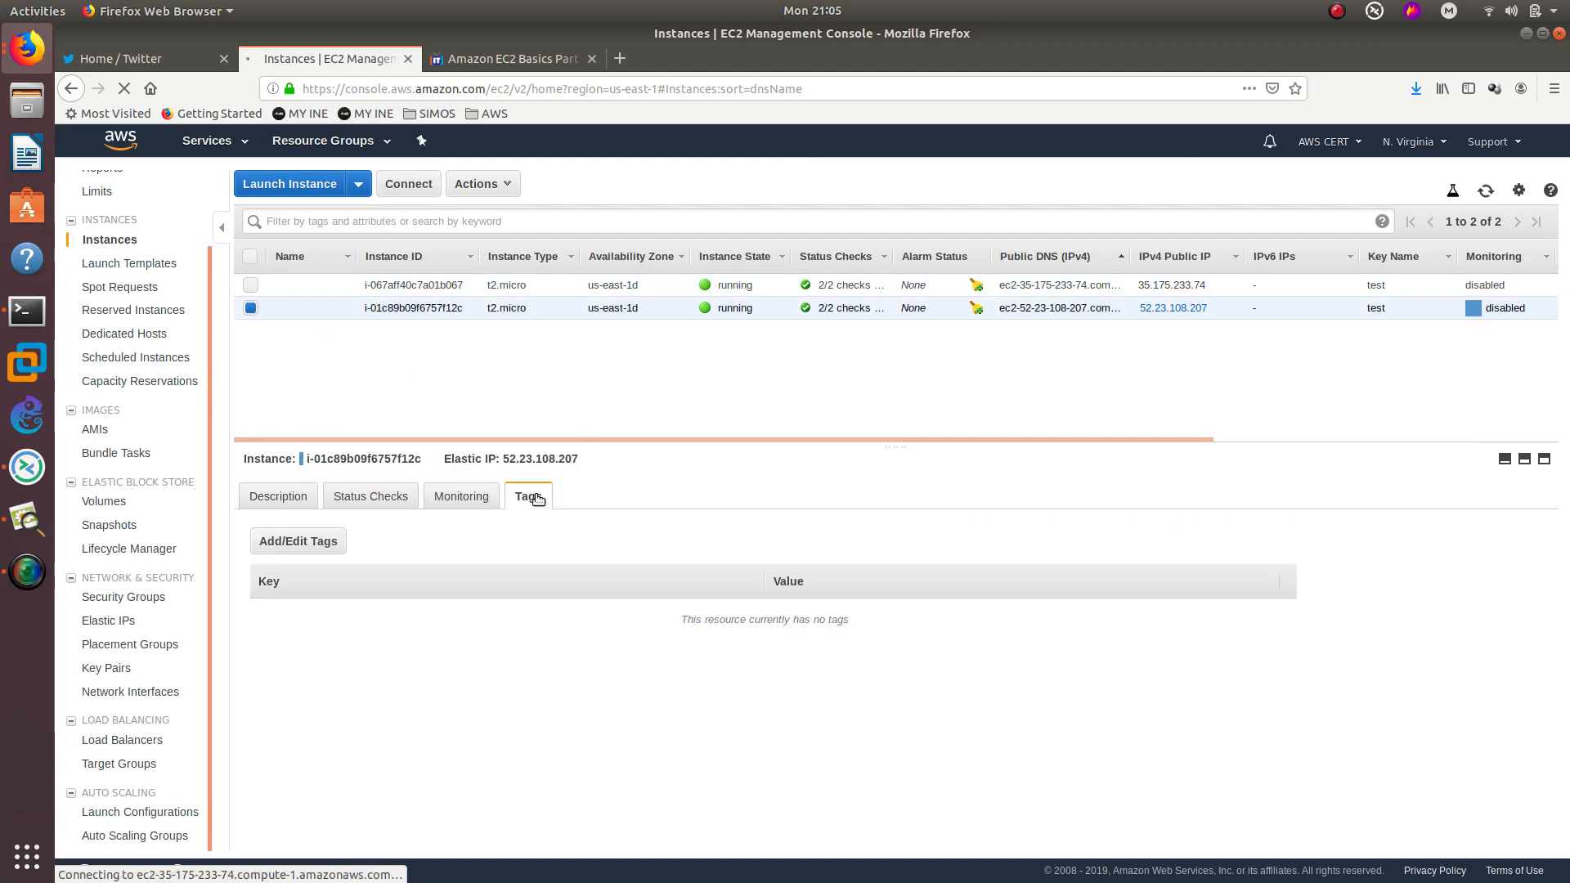
click(308, 541)
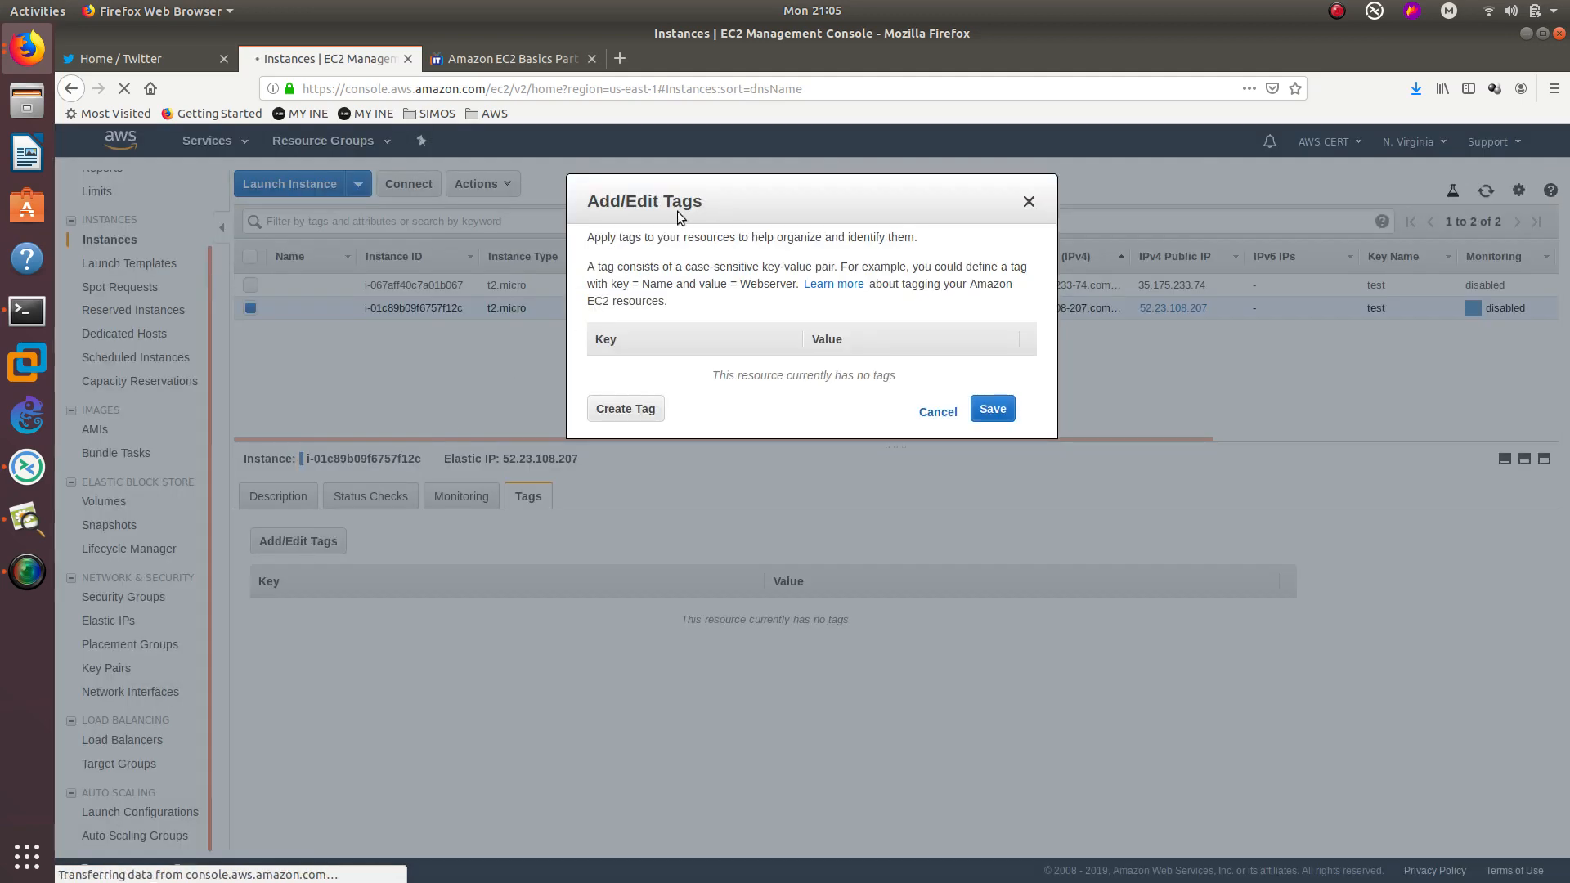
- Create a tag with the key BillingCode and the value 1234 for the instance
click(613, 413)
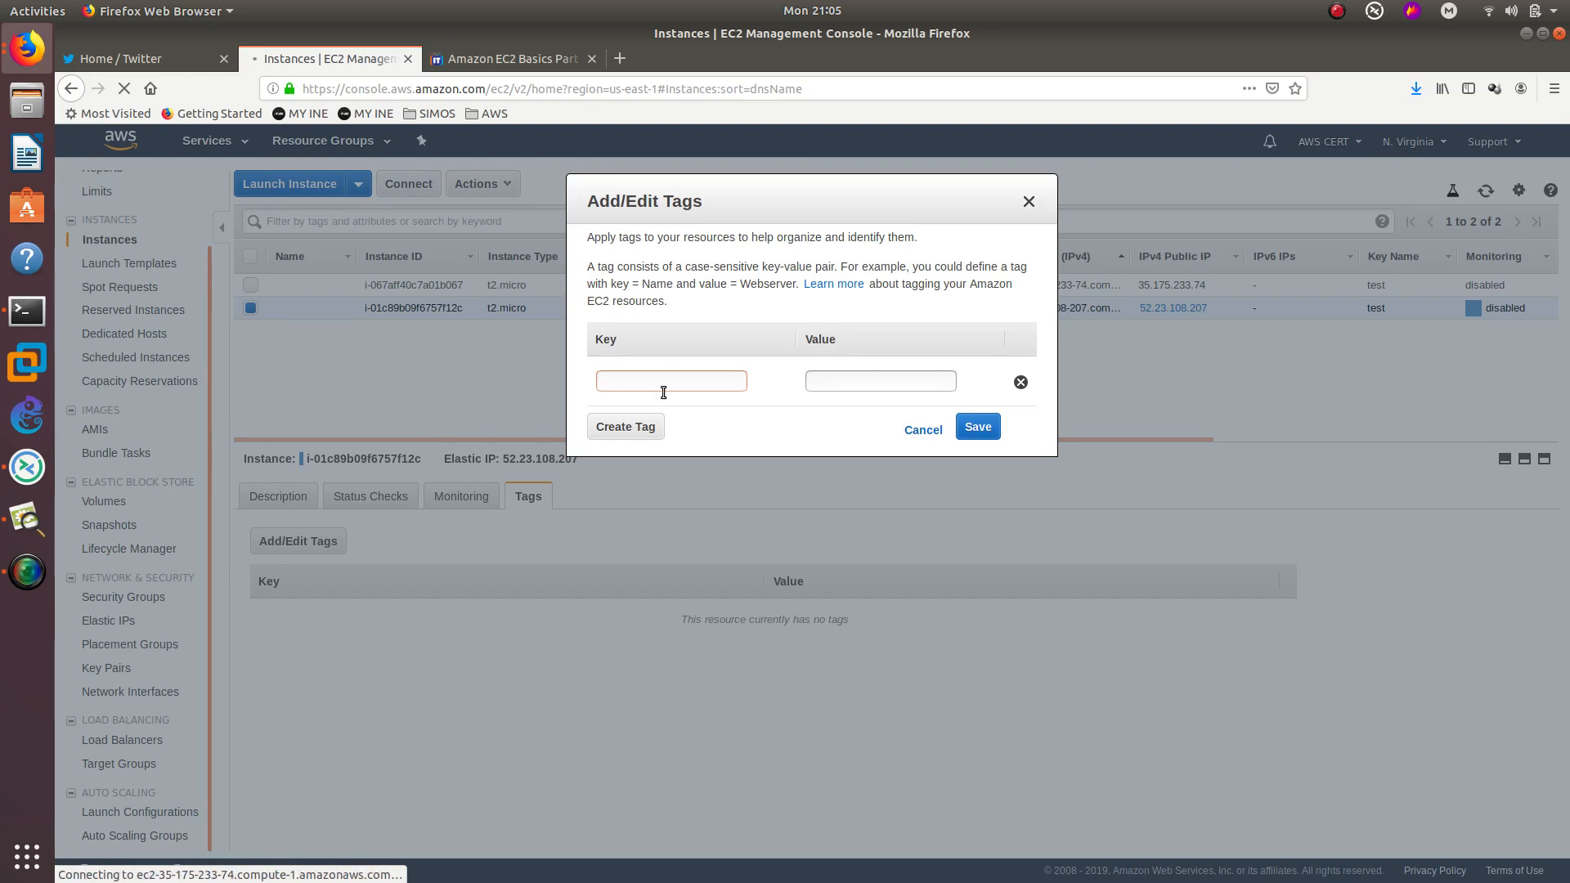
text(BillingCode)
click(896, 382)
text(1234)
- Create a second tag with the key DeplomentType and the value Webserver
click(643, 426)
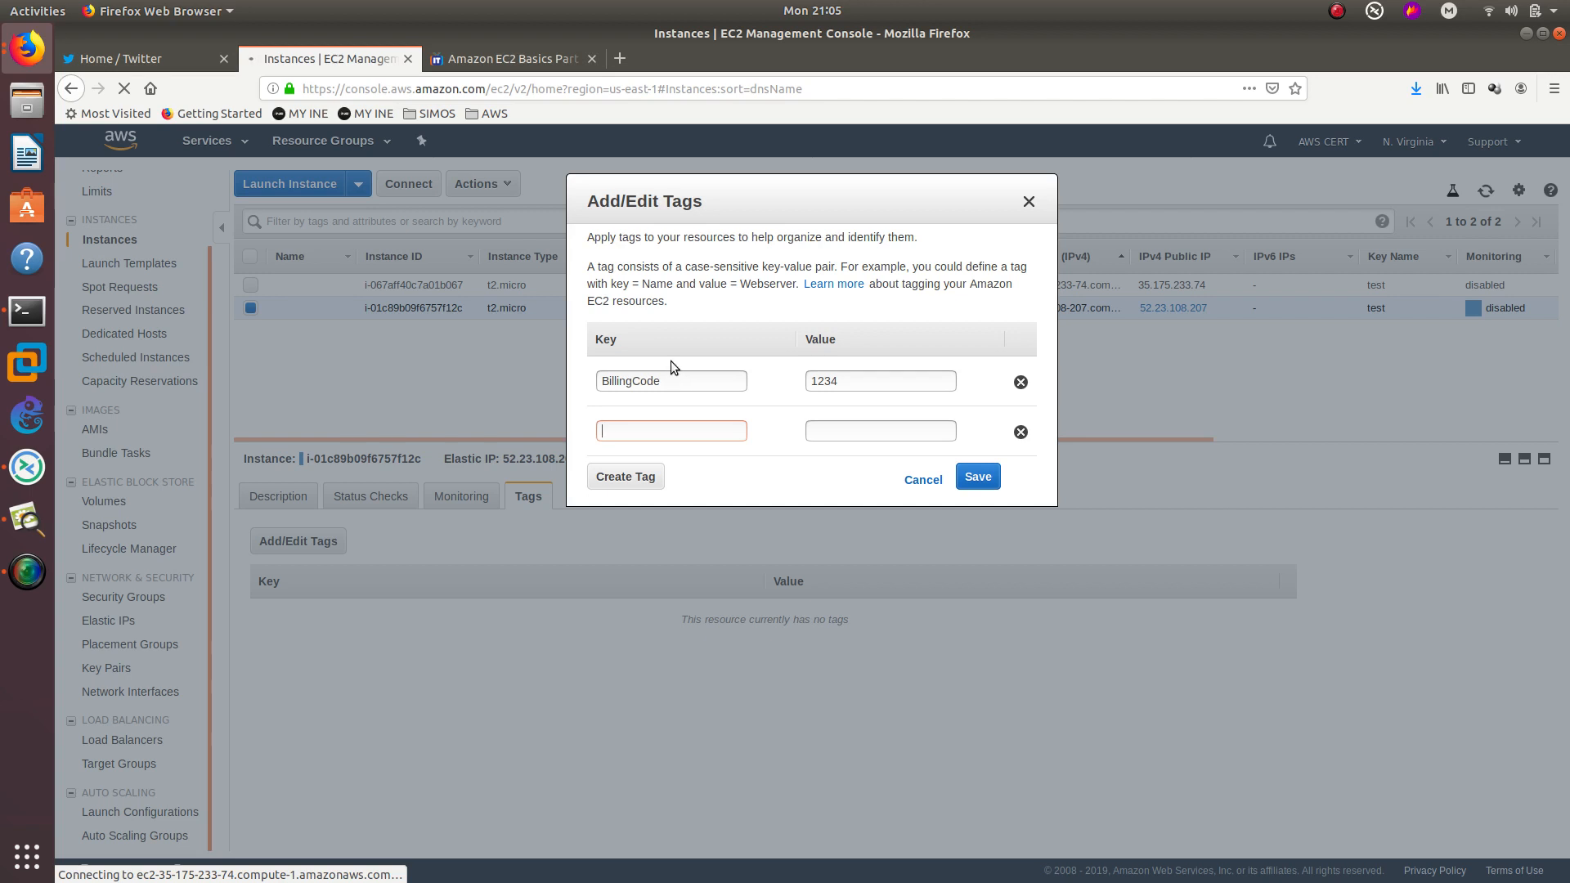
drag(677, 383, 597, 380)
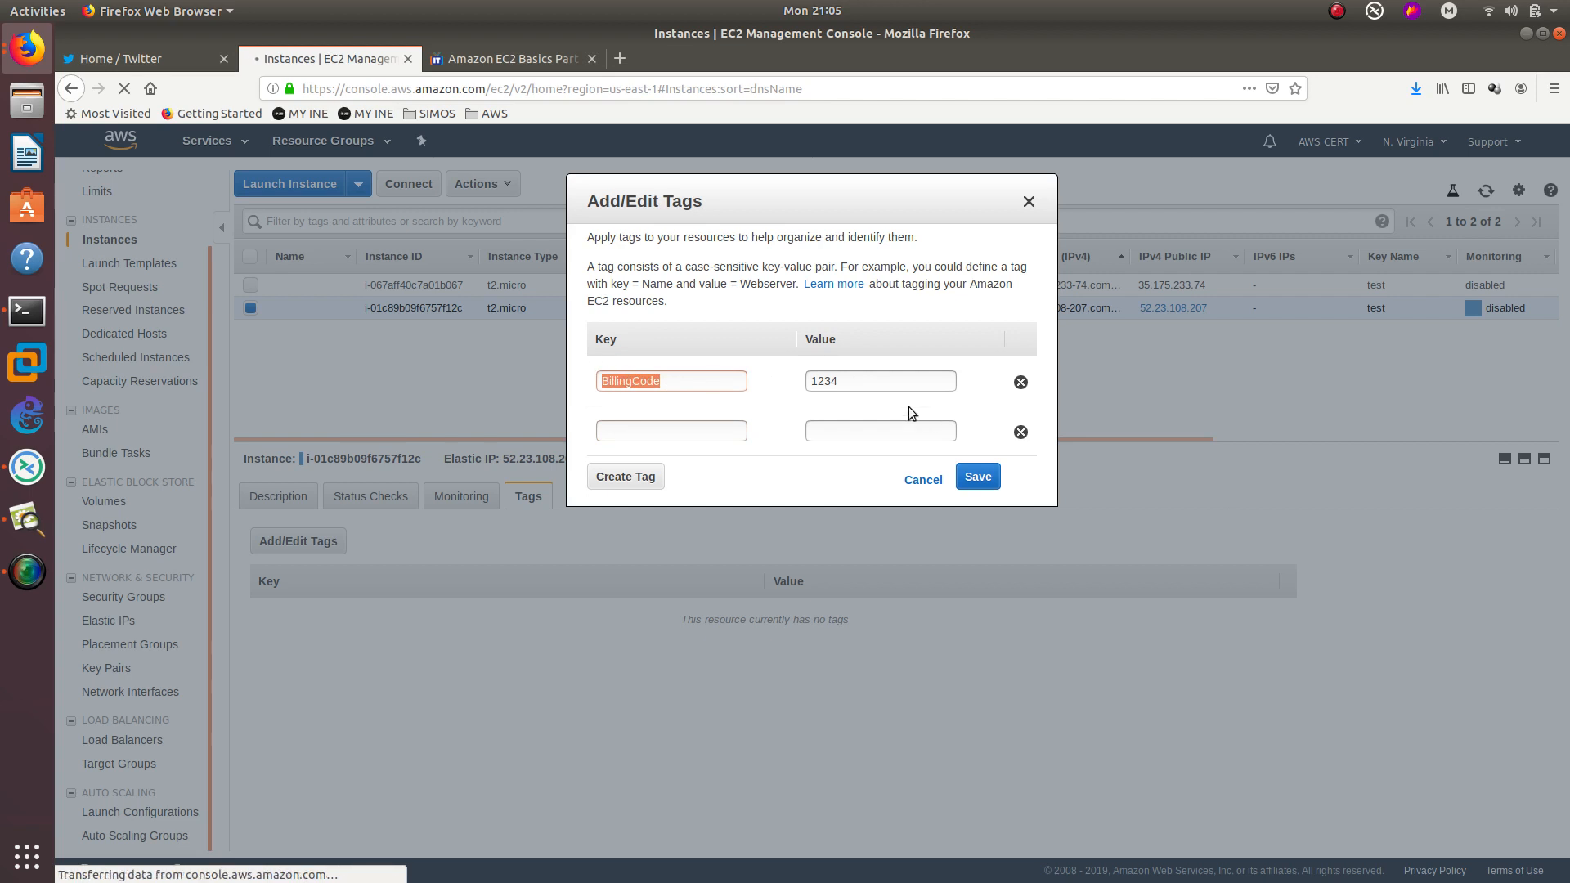
click(839, 383)
click(668, 428)
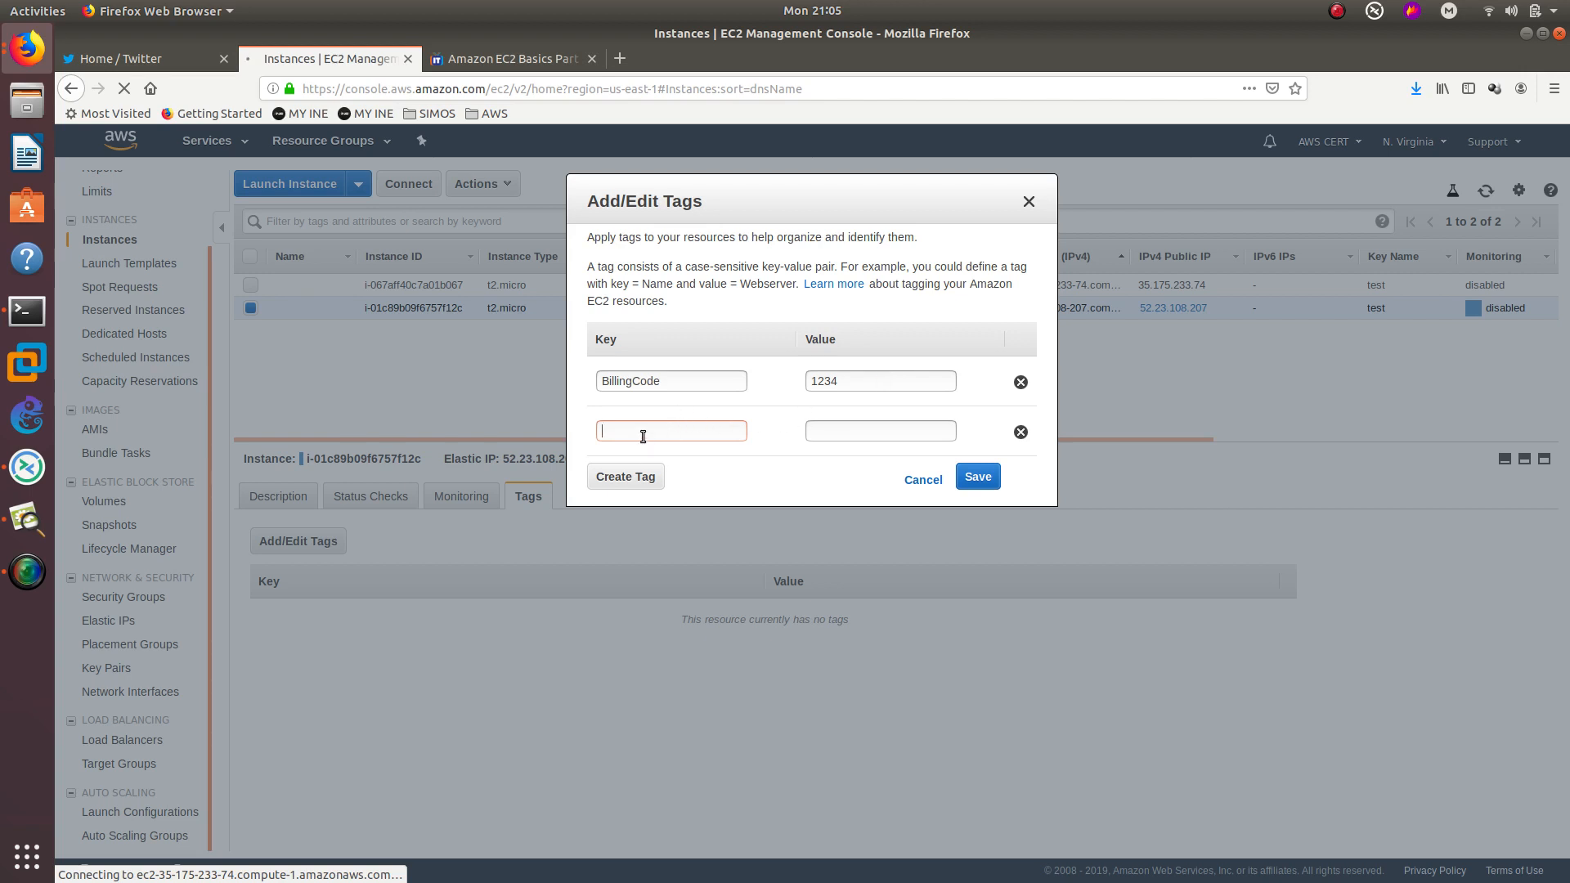
text(DeplomentType)
click(874, 424)
text(Webserver)
- Create a third tag with the key Project and the value Test
click(646, 484)
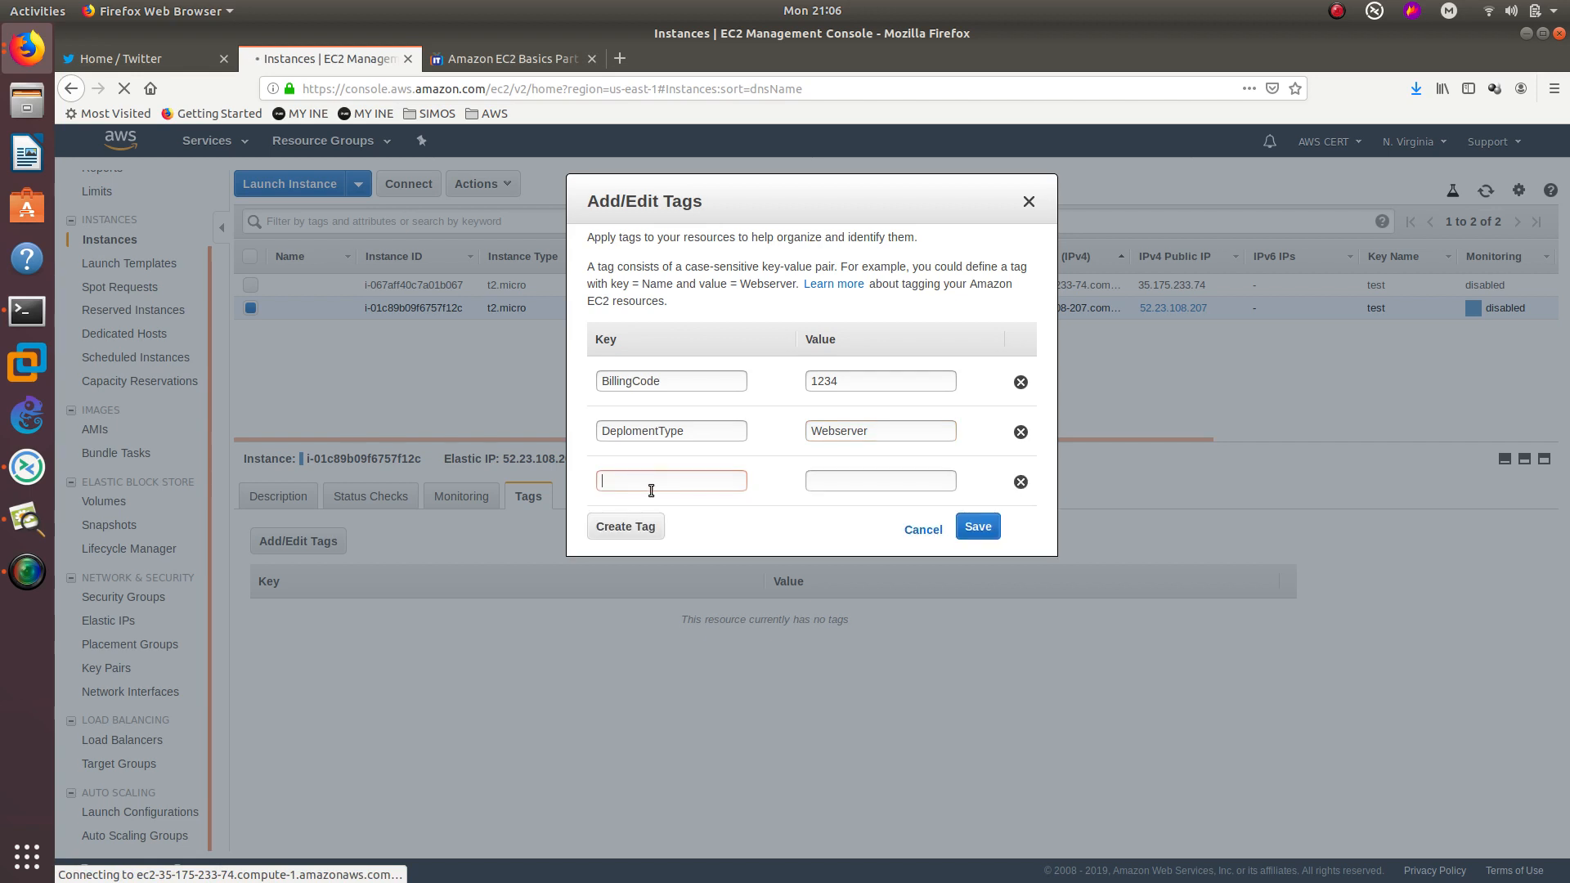
text(Project)
key(Tab)
text(Test)
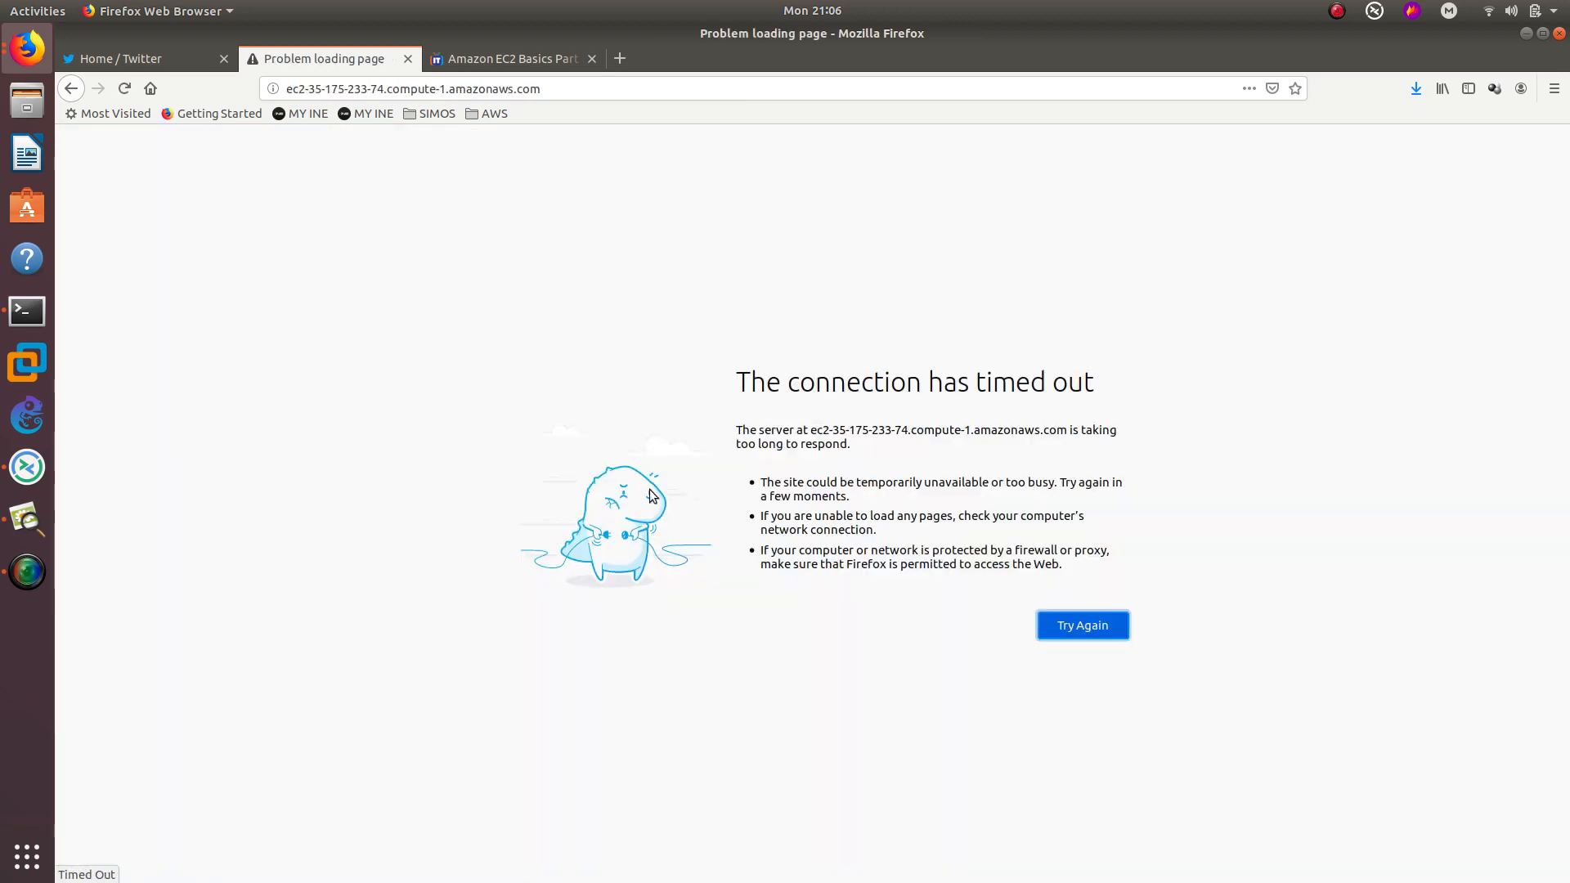
- Go back to the EC2 instances page and reopen the tag editor for the instance with Elastic IP 52.23.108.207
click(1090, 631)
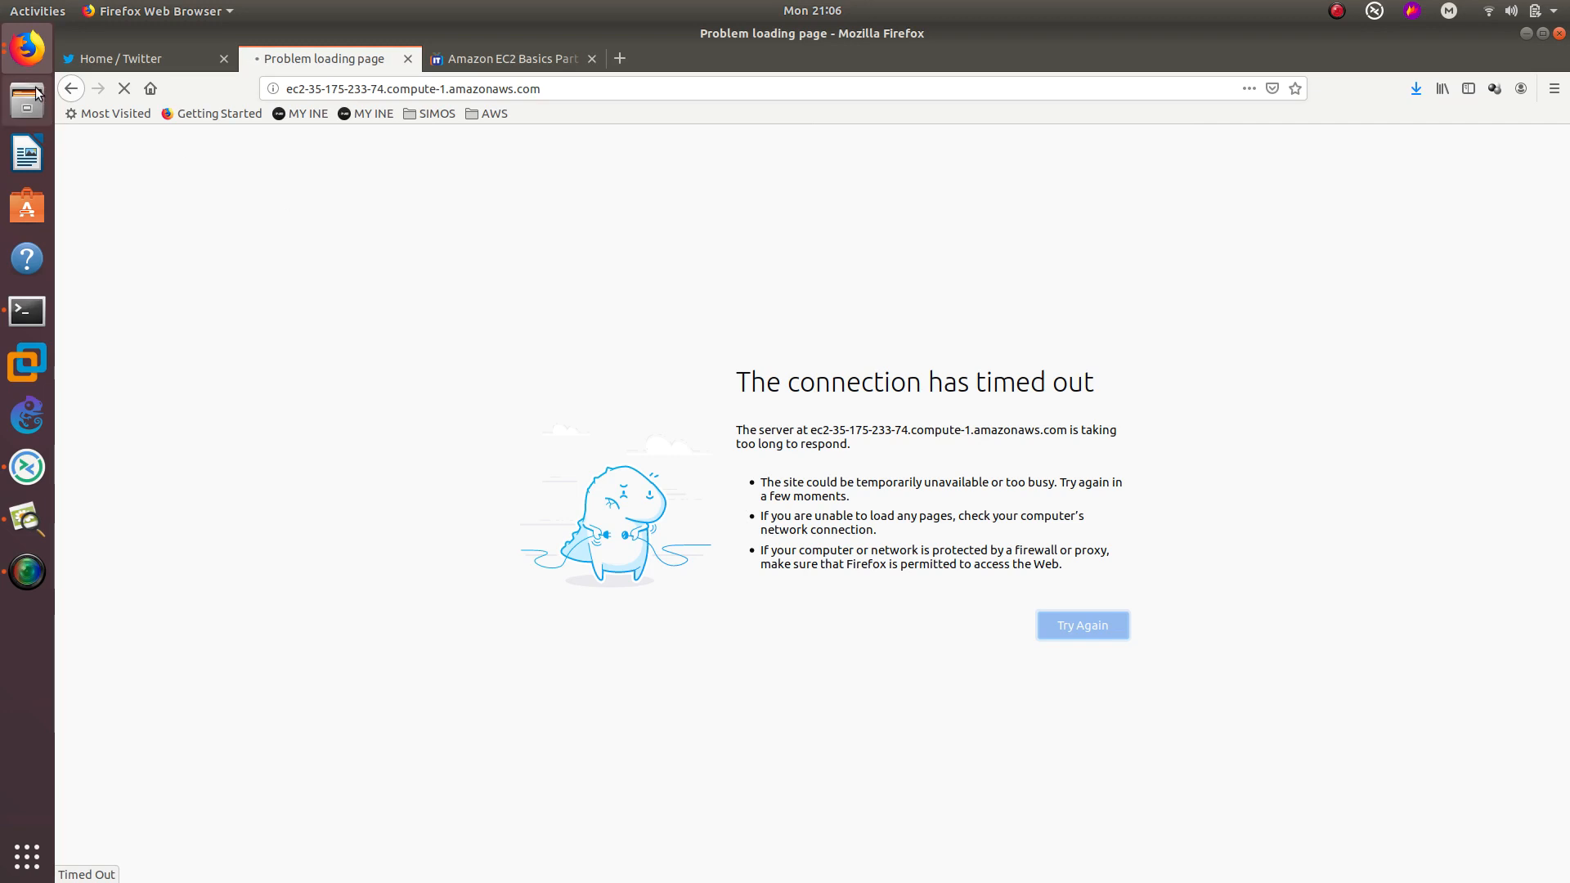
click(71, 91)
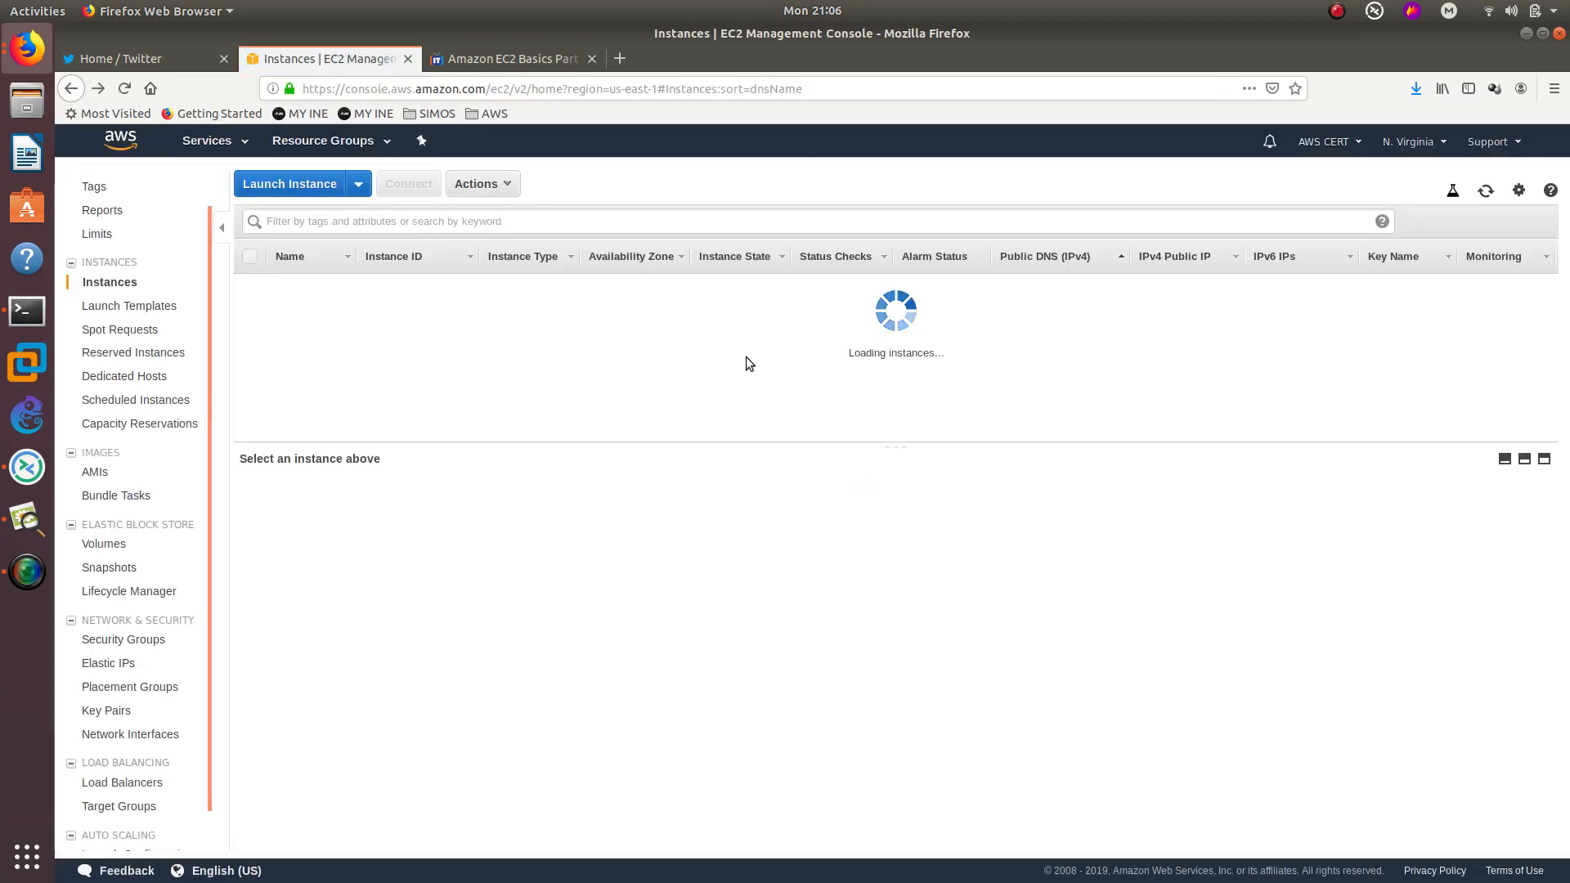
click(250, 308)
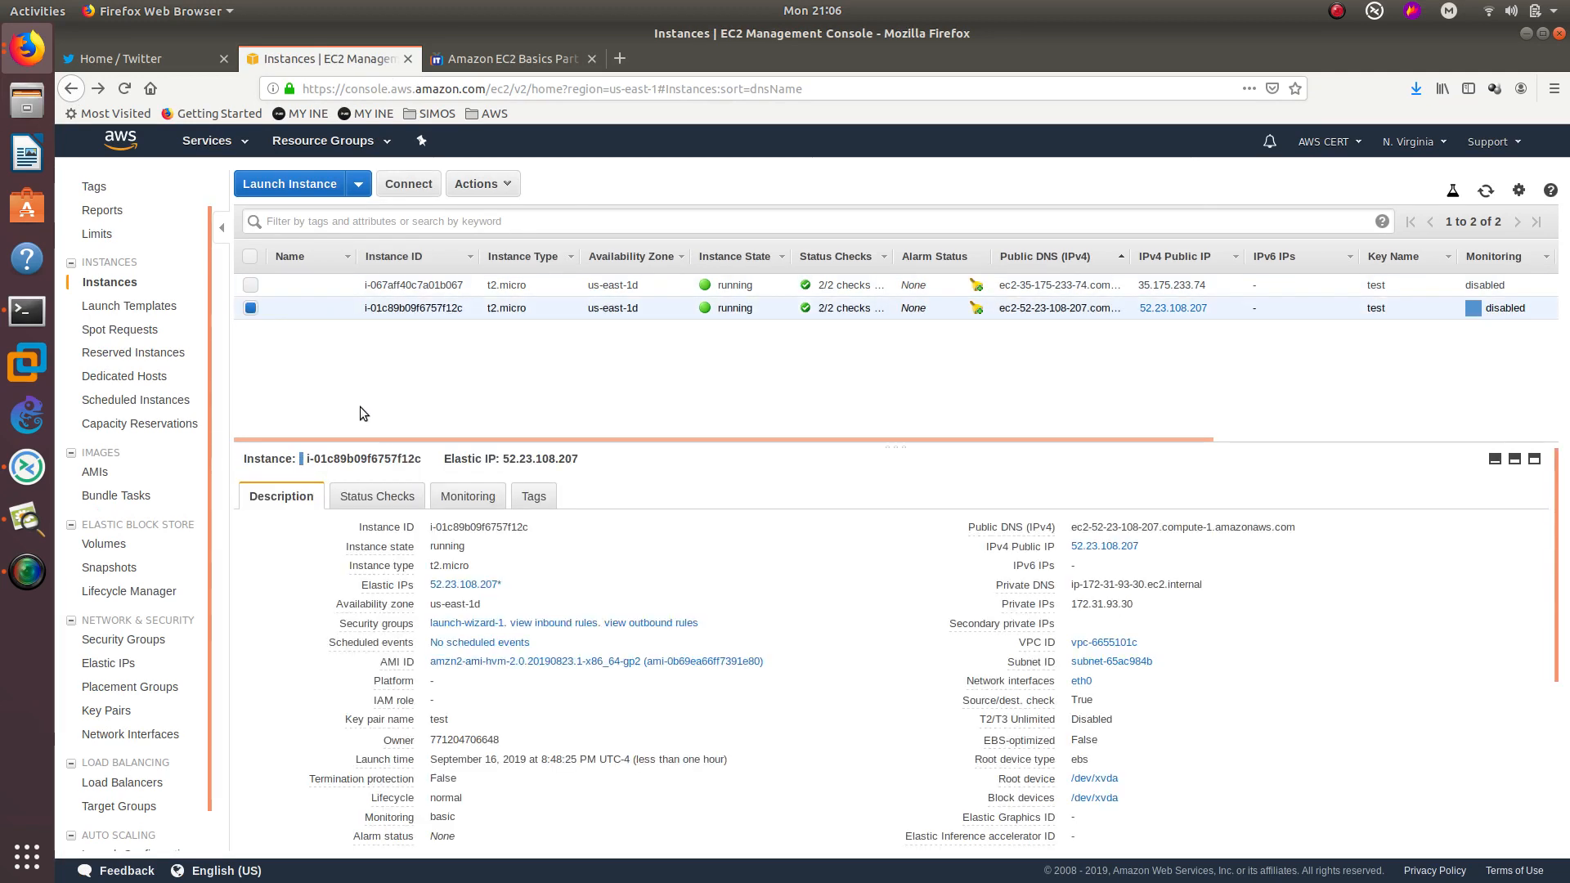
click(533, 497)
click(324, 541)
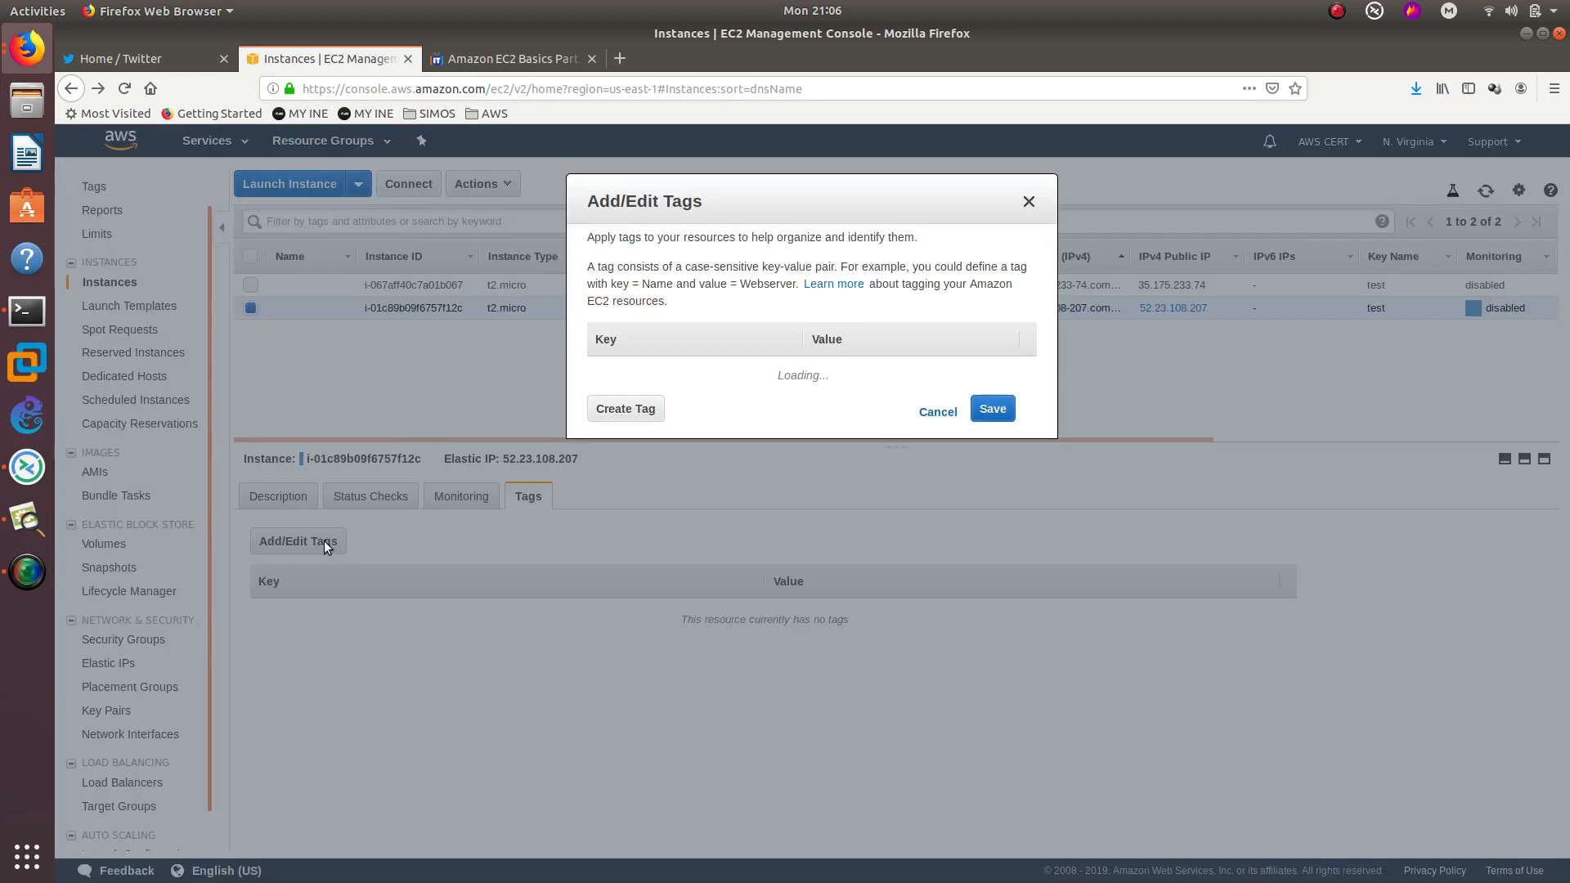
- Enter the BillingCode tag with the value 1234 again
click(646, 409)
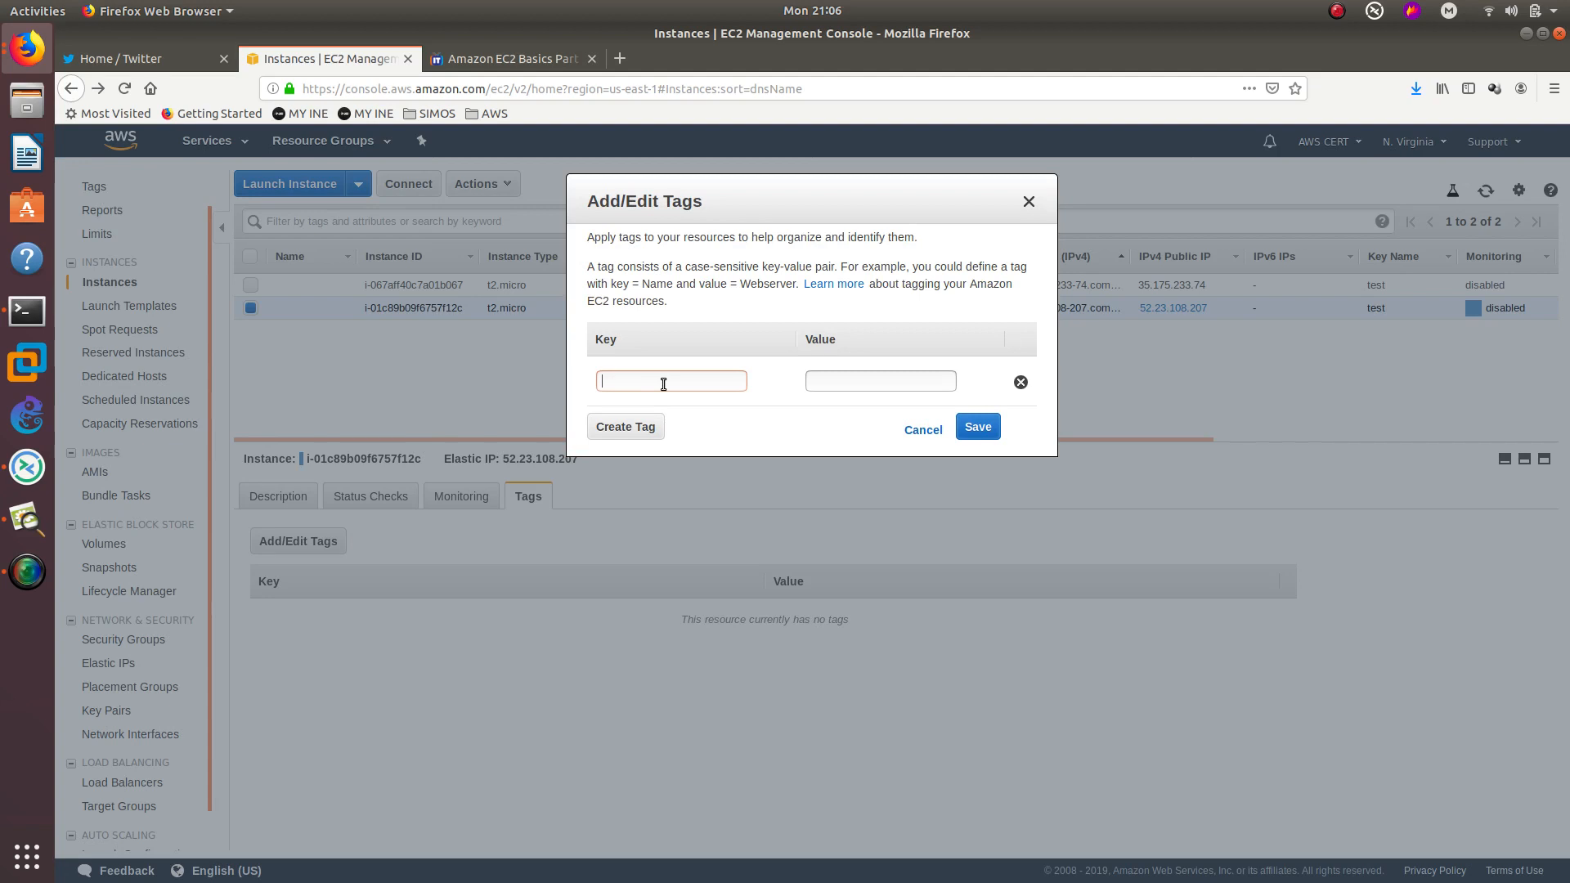
text(BillingCoi)
text(de)
text(1234)
drag(858, 377, 812, 388)
click(670, 374)
- Add four blank tag rows below the BillingCode tag
click(624, 442)
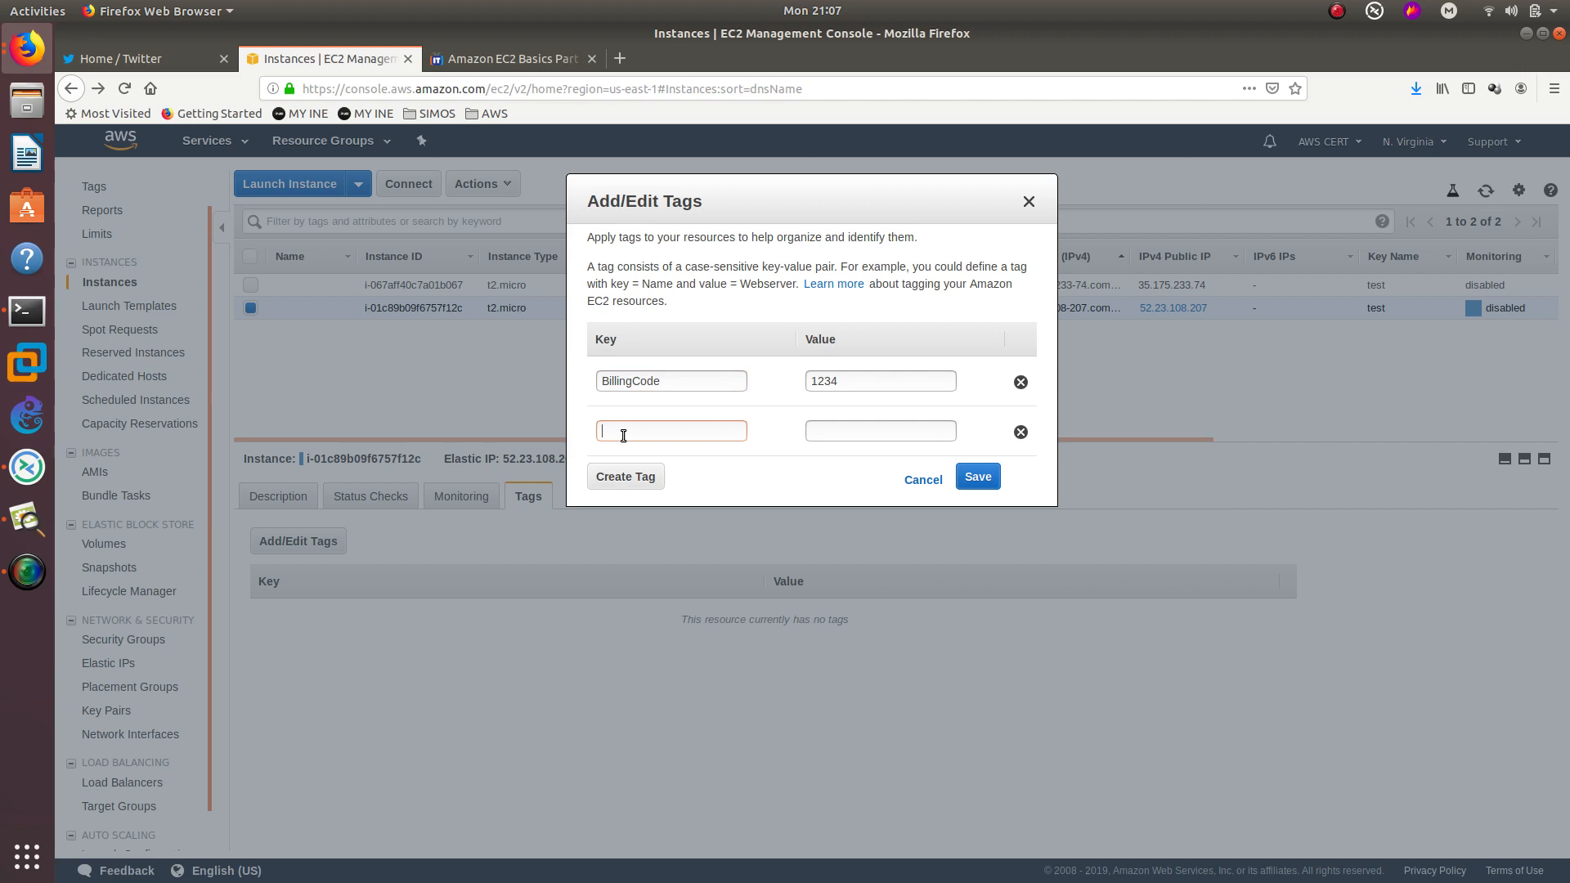
click(623, 479)
click(623, 522)
click(620, 578)
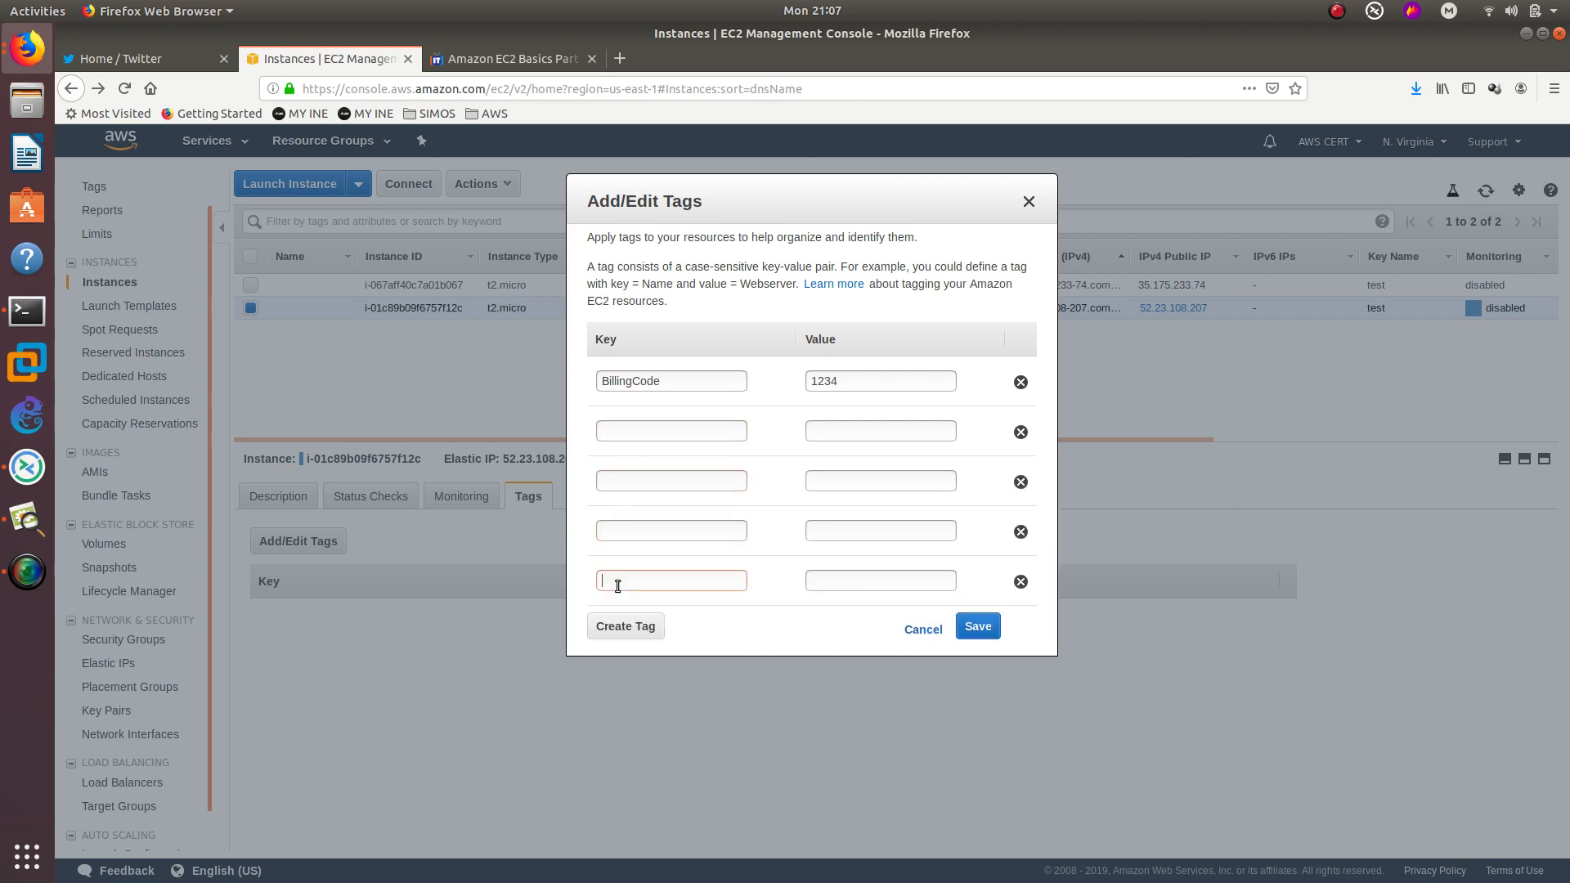
- Add ten more blank tag rows to the instance's tag list
click(617, 640)
click(623, 675)
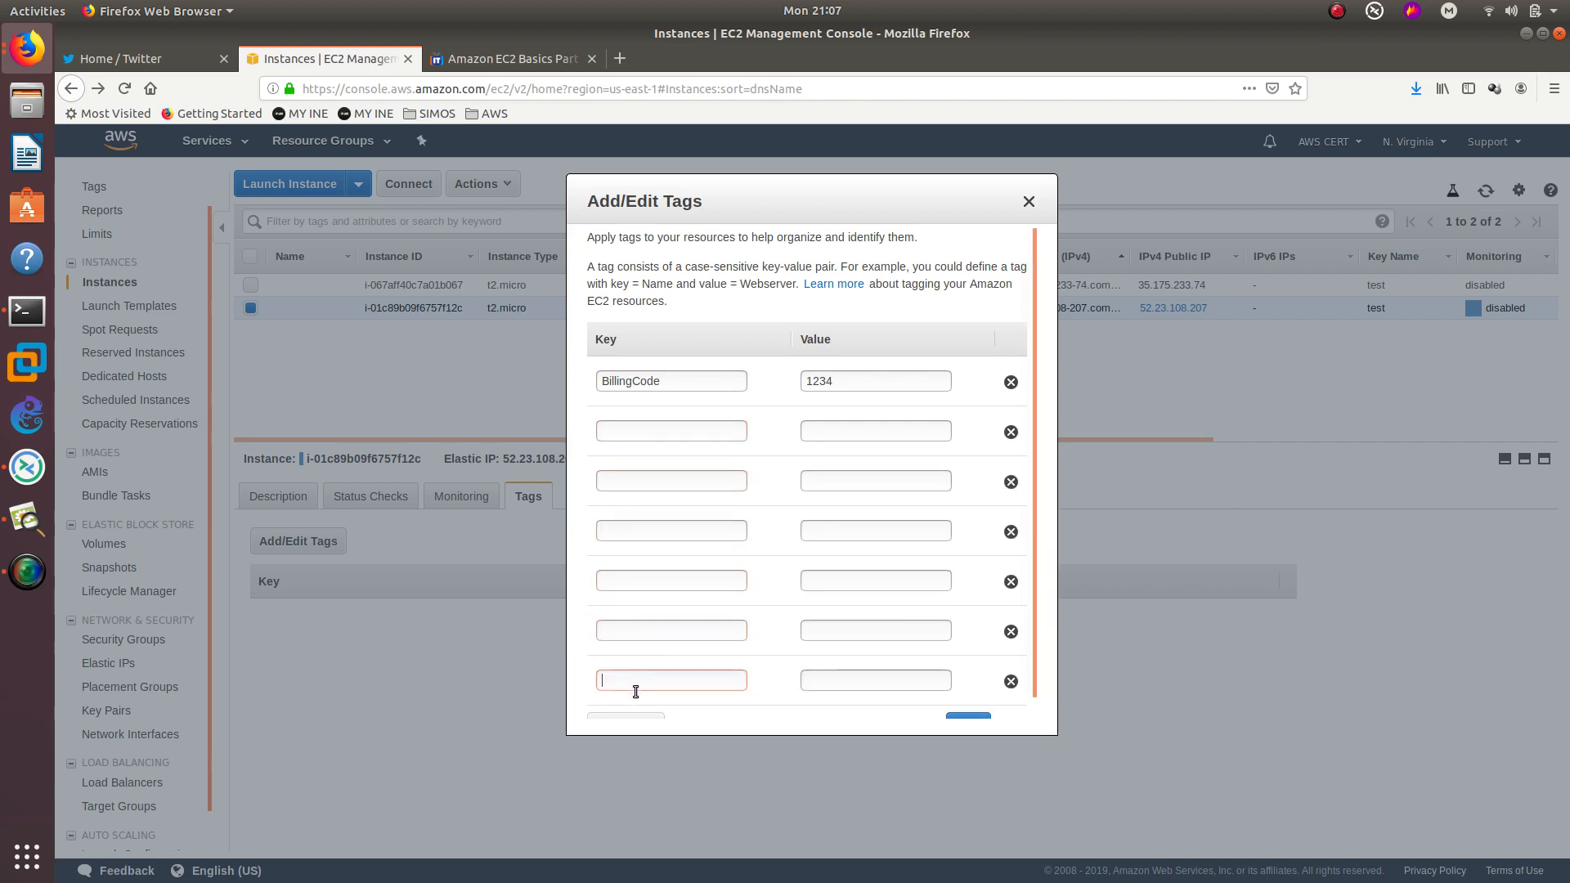
click(638, 610)
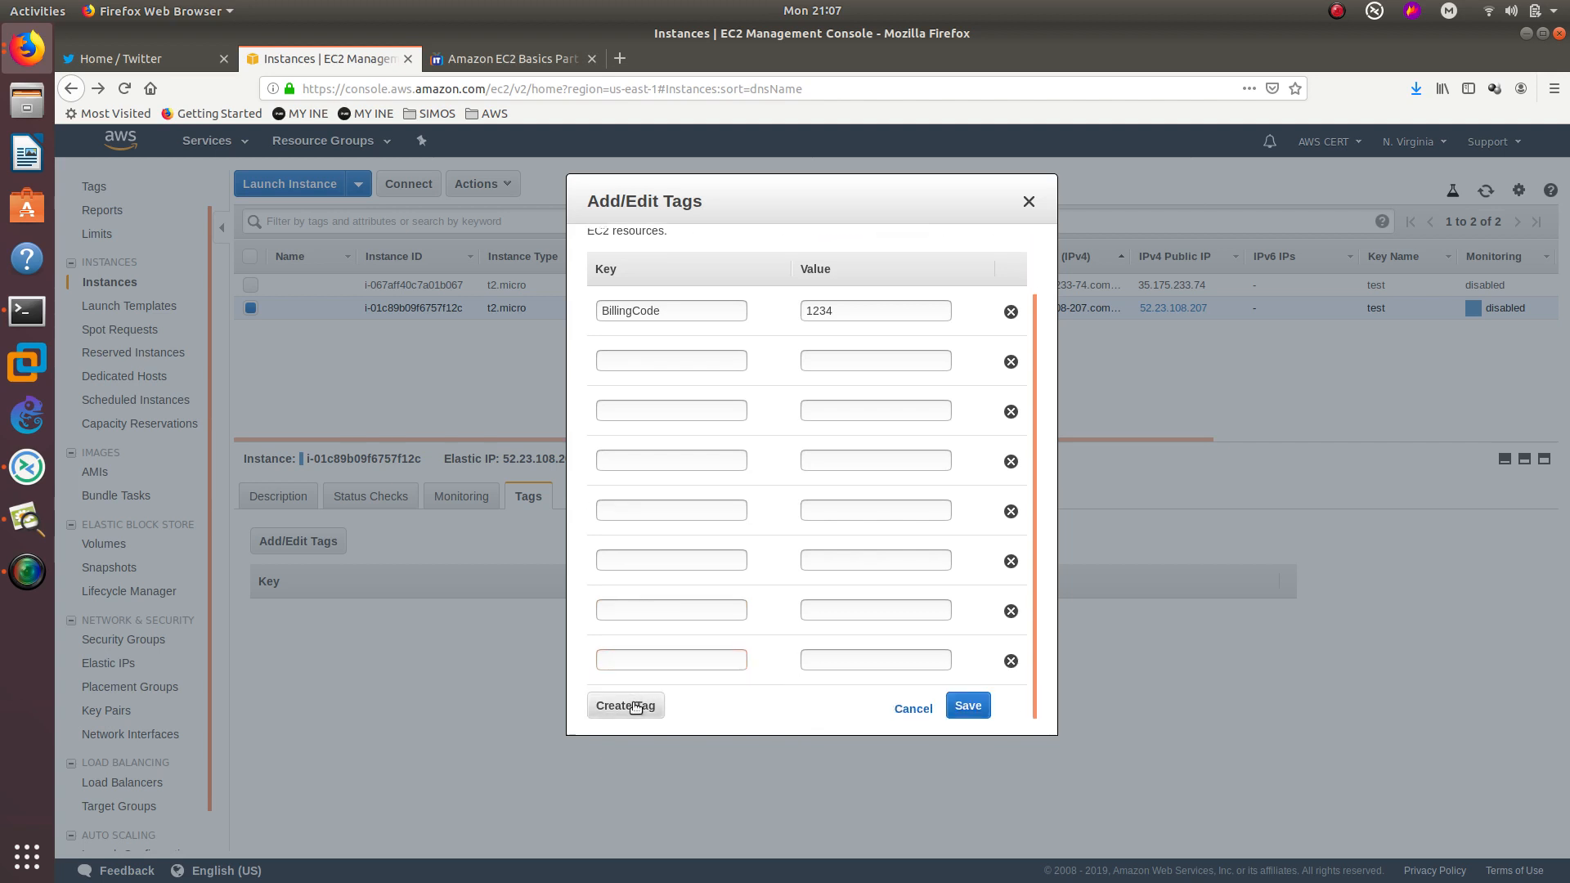
click(638, 610)
click(639, 705)
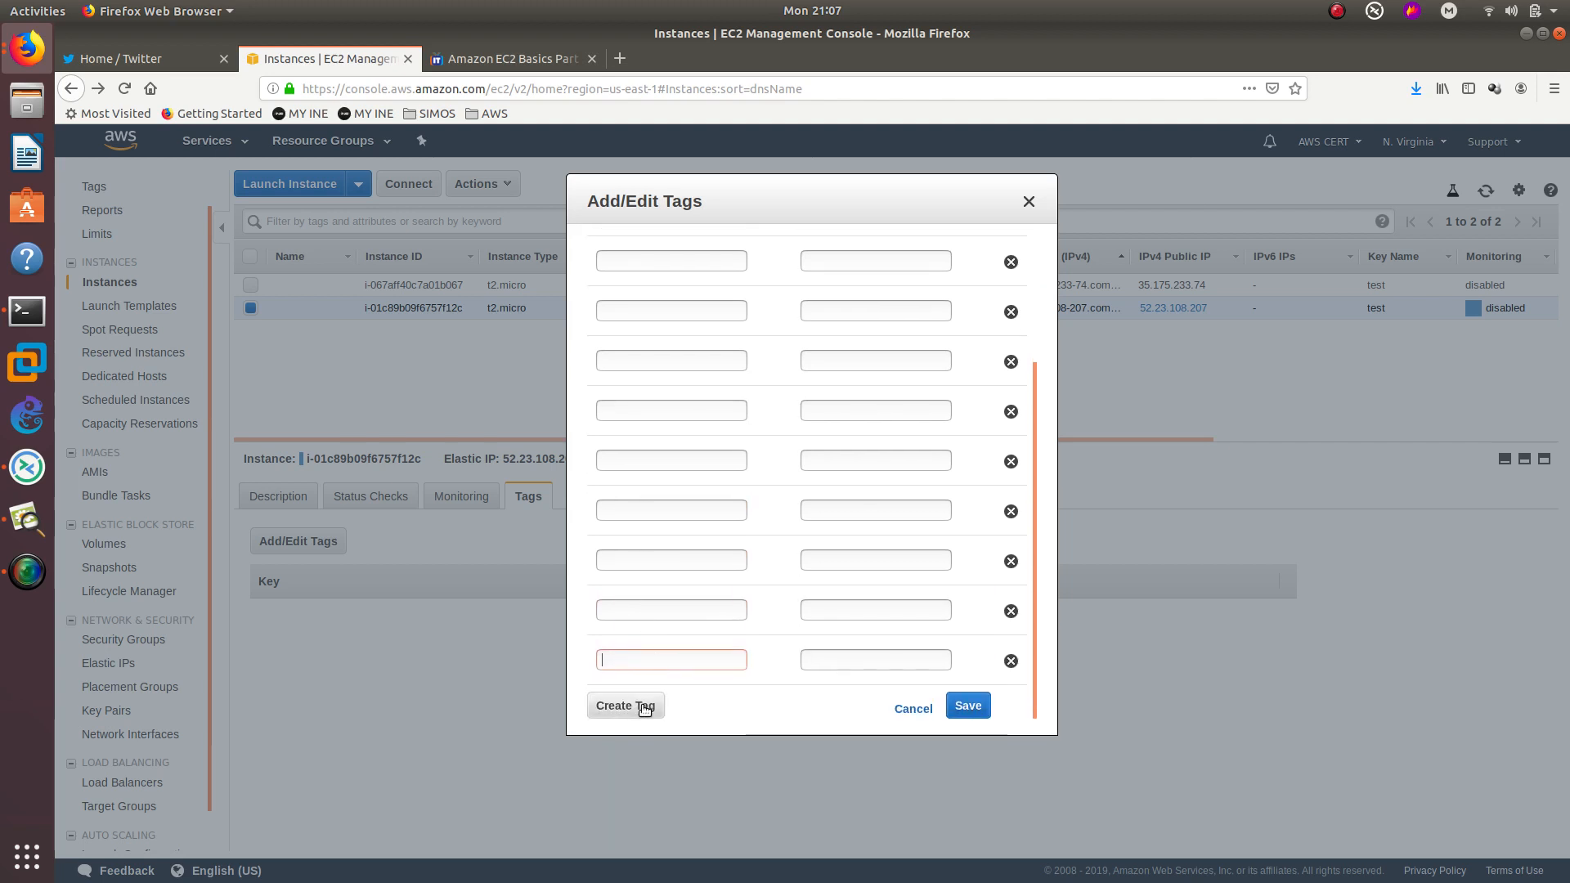
click(643, 705)
click(645, 699)
click(647, 698)
click(648, 699)
click(649, 701)
- Fill the two rows below BillingCode with the tags ff = dga1 and ffeqw = feq
scroll(663, 557, up, 10)
click(669, 431)
text(ff)
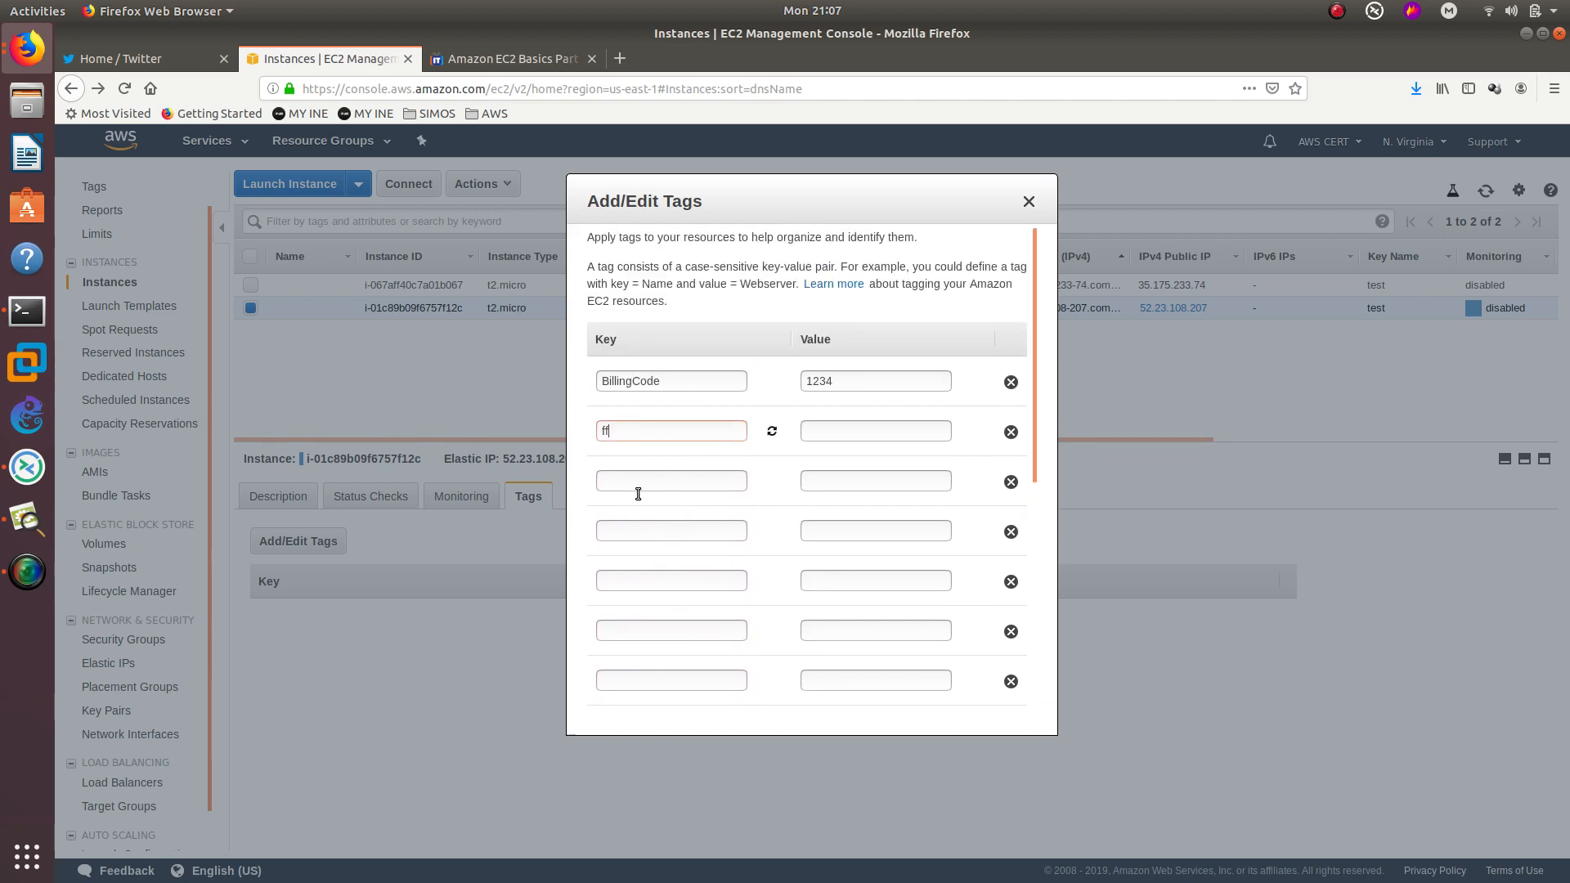
click(639, 482)
text(ffeqw)
click(818, 433)
key(Tab)
click(895, 444)
text(dga1)
key(Tab)
key(Tab)
text(feq)
key(Tab)
- Fill the following two rows with the tags kljg = hjgf and khf = hfj
text(kljg)
key(Tab)
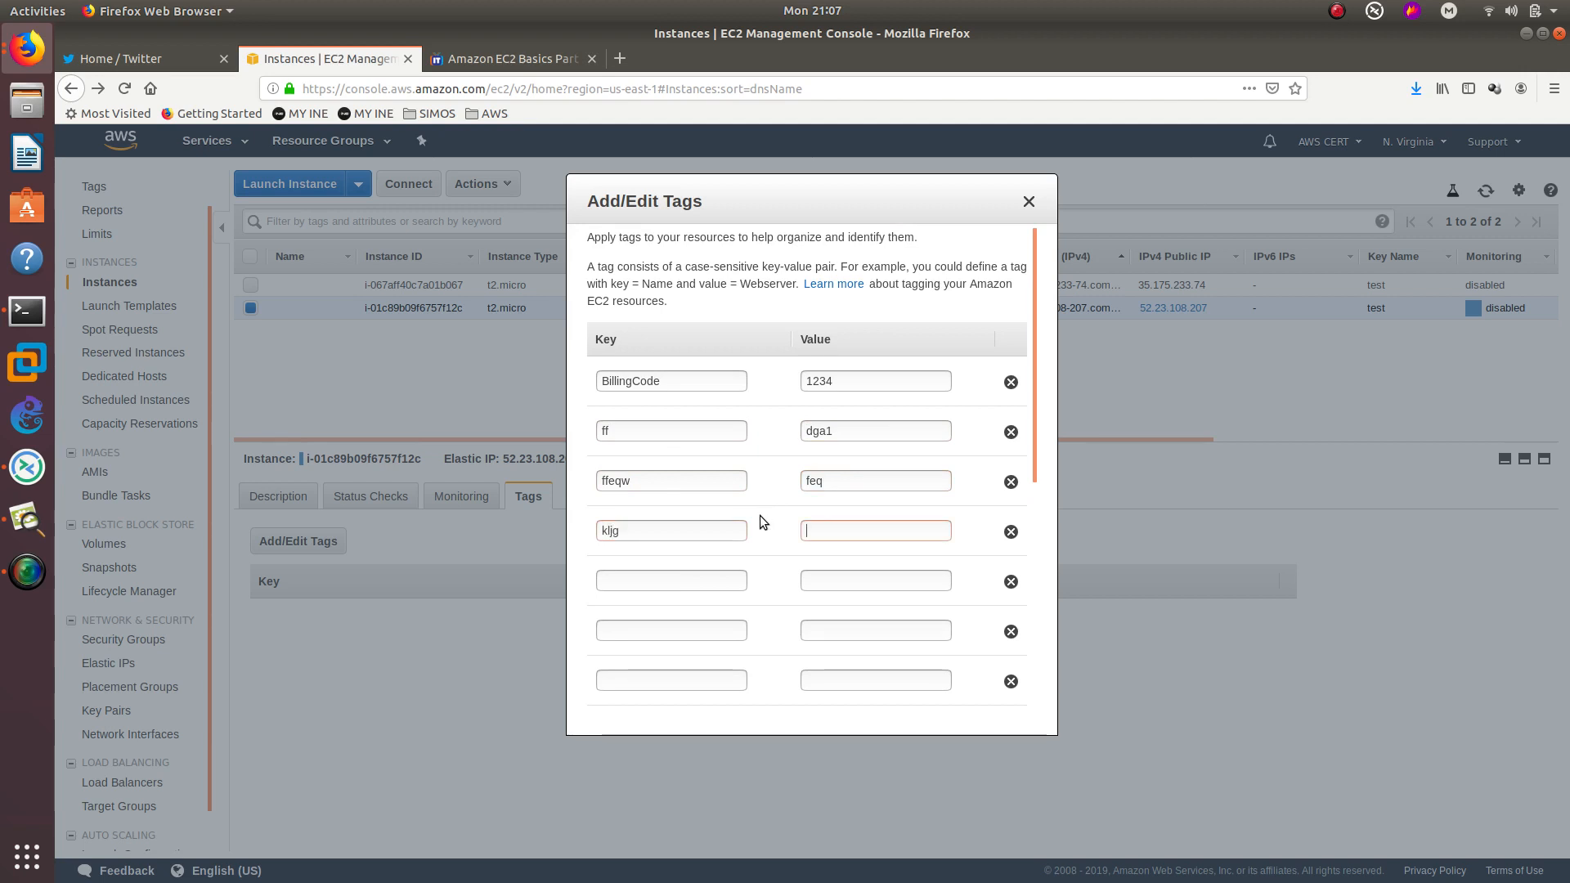
text(hjgf)
key(Tab)
text(khf)
key(Tab)
text(hfj)
key(Tab)
- Fill three more rows with the key jhf and the values jkhf, jhf and jf
text(jhf)
key(Tab)
text(jkhf)
key(Tab)
text(jhf	jhf)
key(Tab)
text(jhf)
key(Tab)
text(jf)
key(Tab)
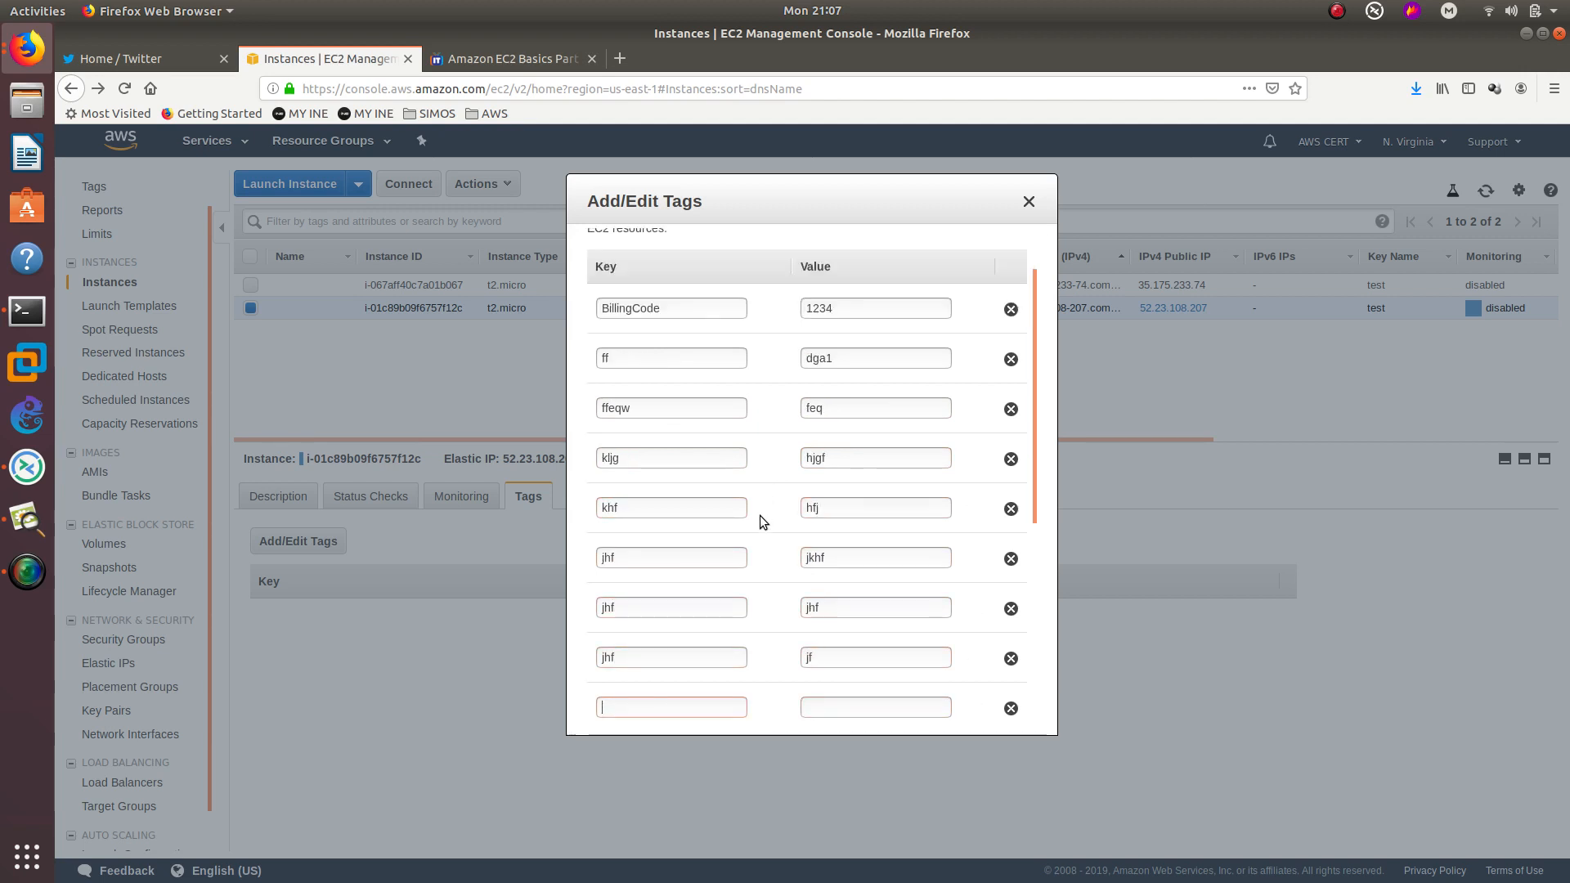
- Fill two further rows with the key jhf and the values hjf and lfjhfjh
text(jhf)
key(Tab)
text(hjf)
key(Tab)
text(jhf)
key(Tab)
text(lfjhfjh)
key(Tab)
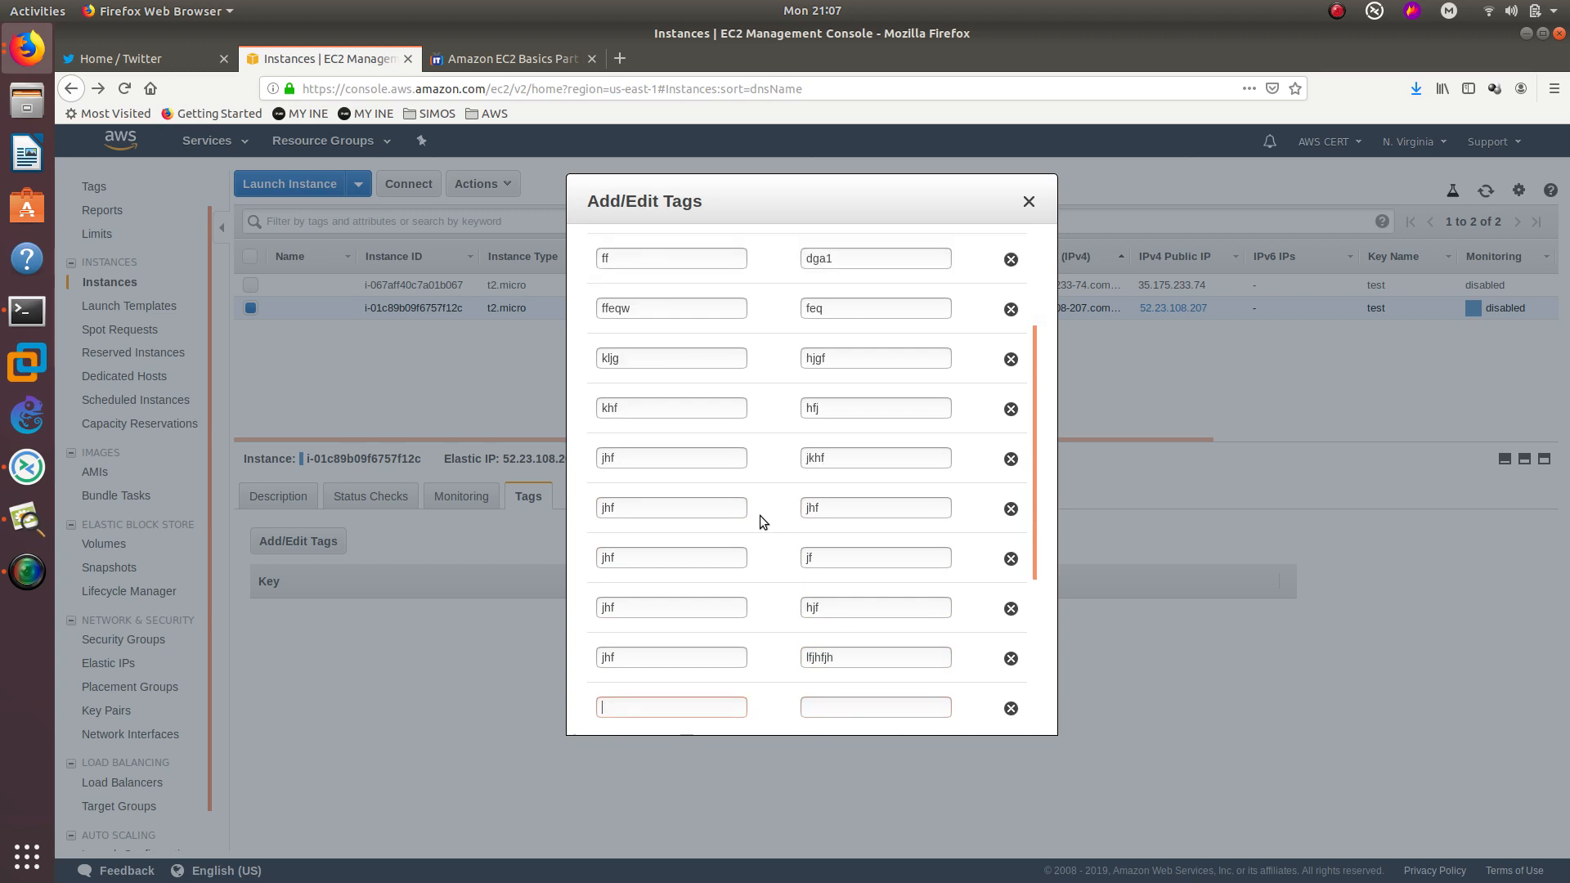
- Fill three rows with the tags jhfjhfjh = fjhf, jhfhjf = jf and hjf = hf
text(jhfjhfjh)
key(Tab)
text(fjhf)
key(Tab)
text(jhfhjf)
key(Tab)
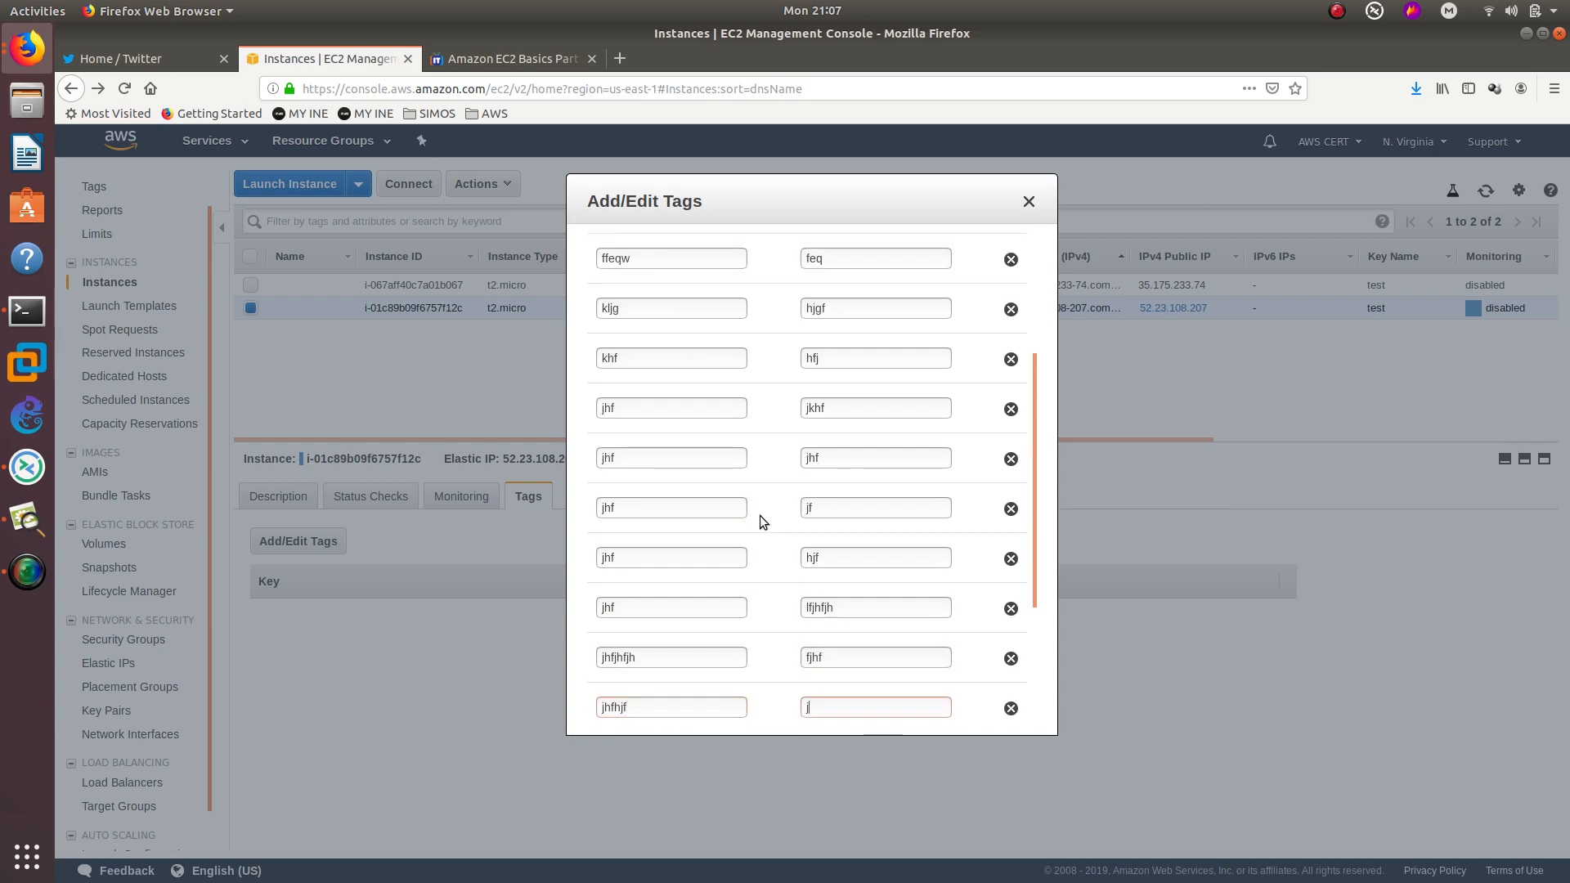
text(jf	hjf)
key(Tab)
text(hf)
key(Tab)
- Fill the last two rows with the tags hf = hjf and f = jhf
text(hf	hjf)
key(Tab)
text(f)
key(Tab)
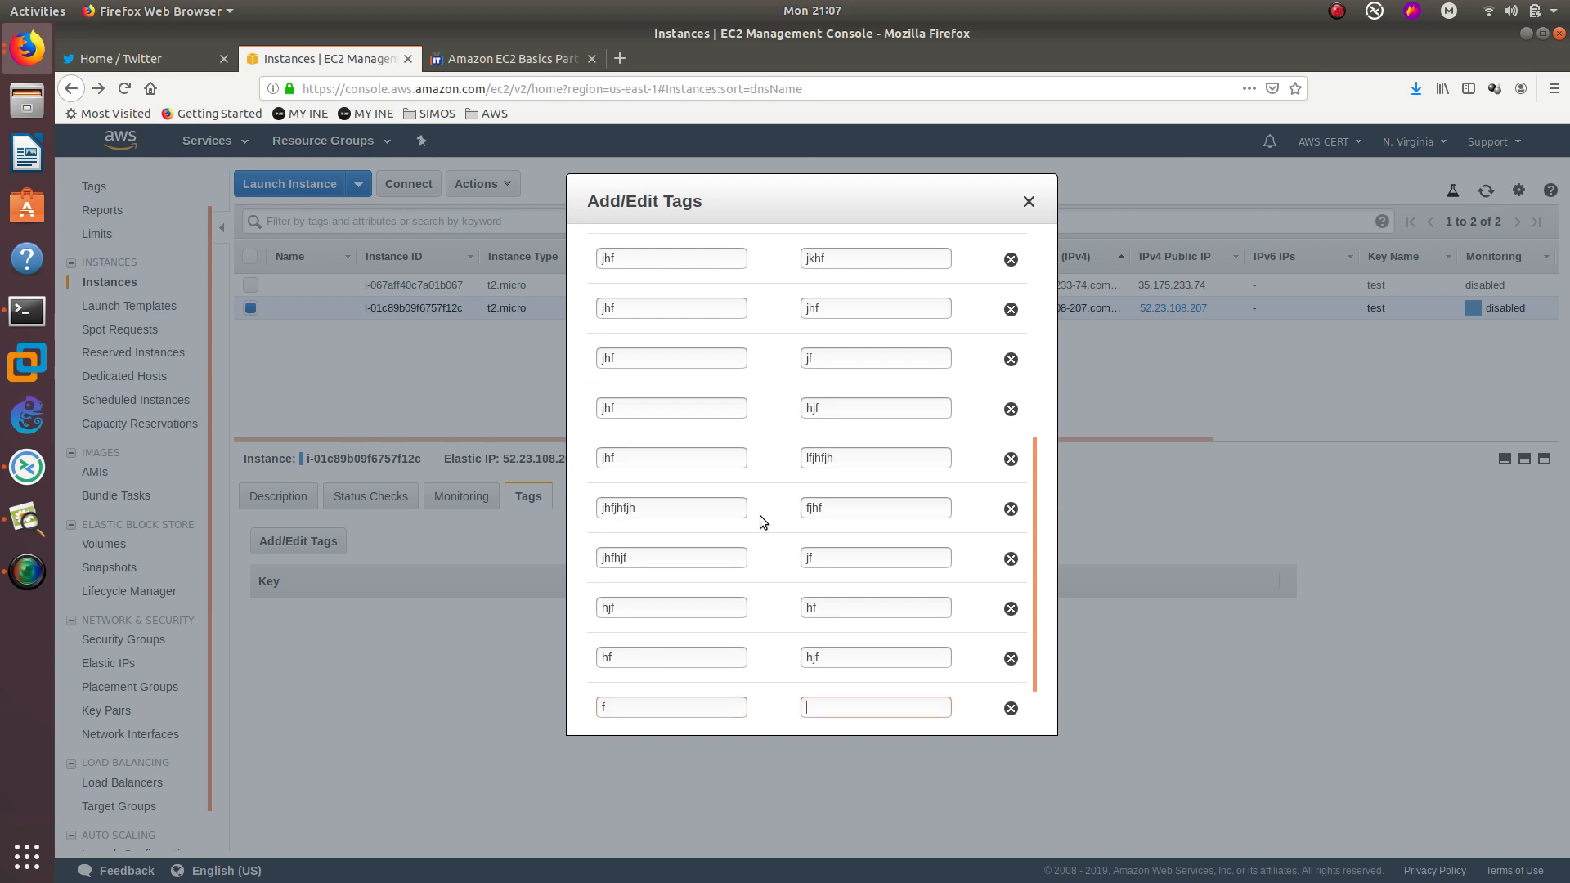
text(jhf)
- Review the whole list of filled-in tags and try to save it
scroll(759, 521, down, 1)
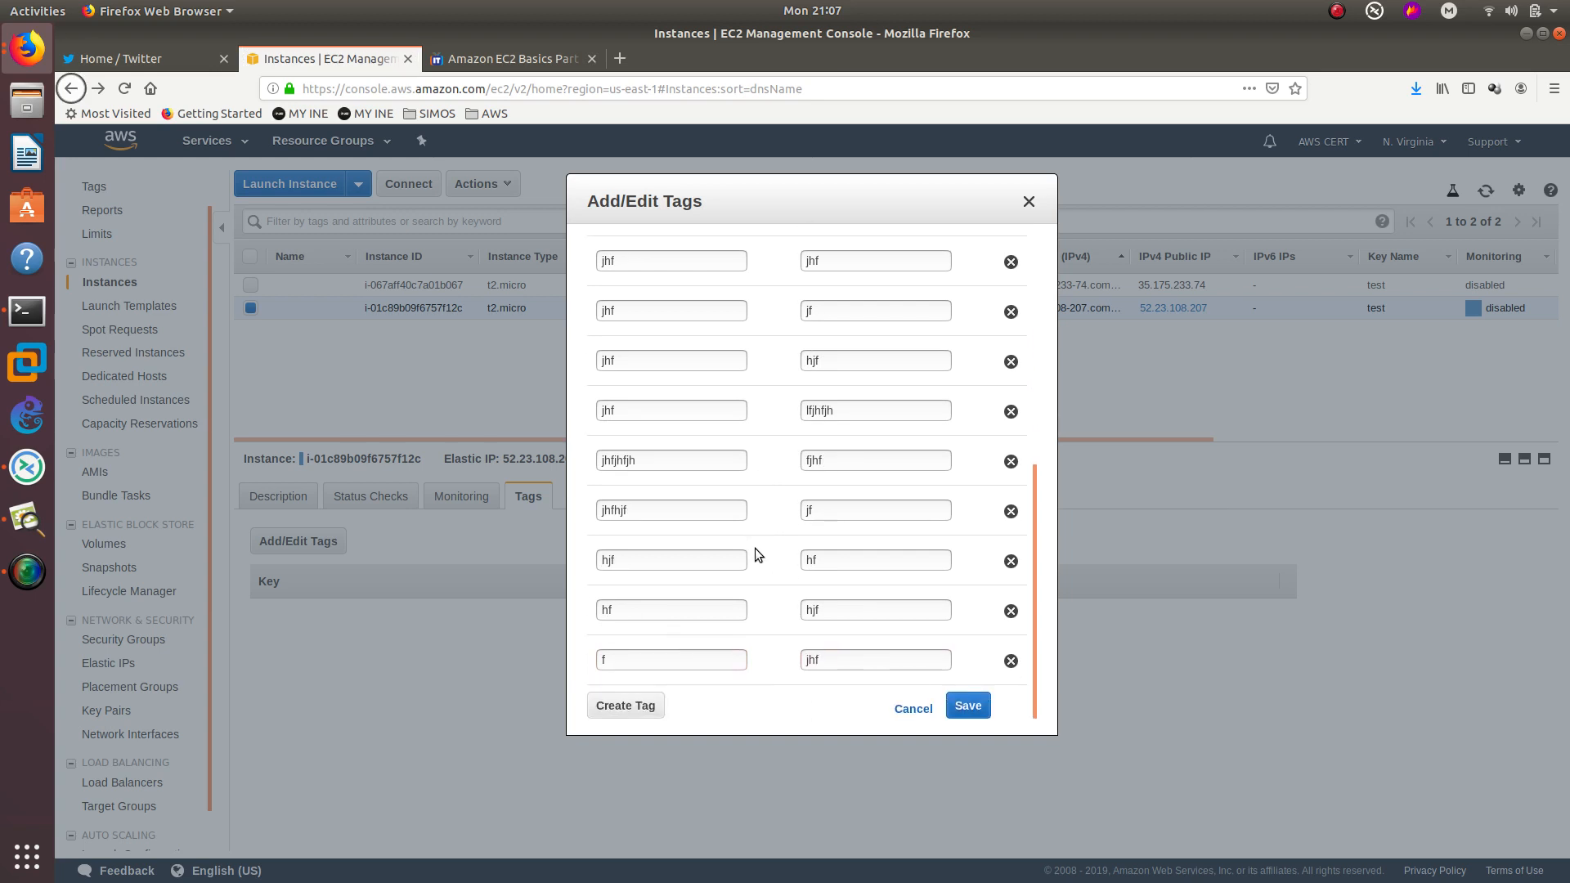
scroll(928, 655, up, 10)
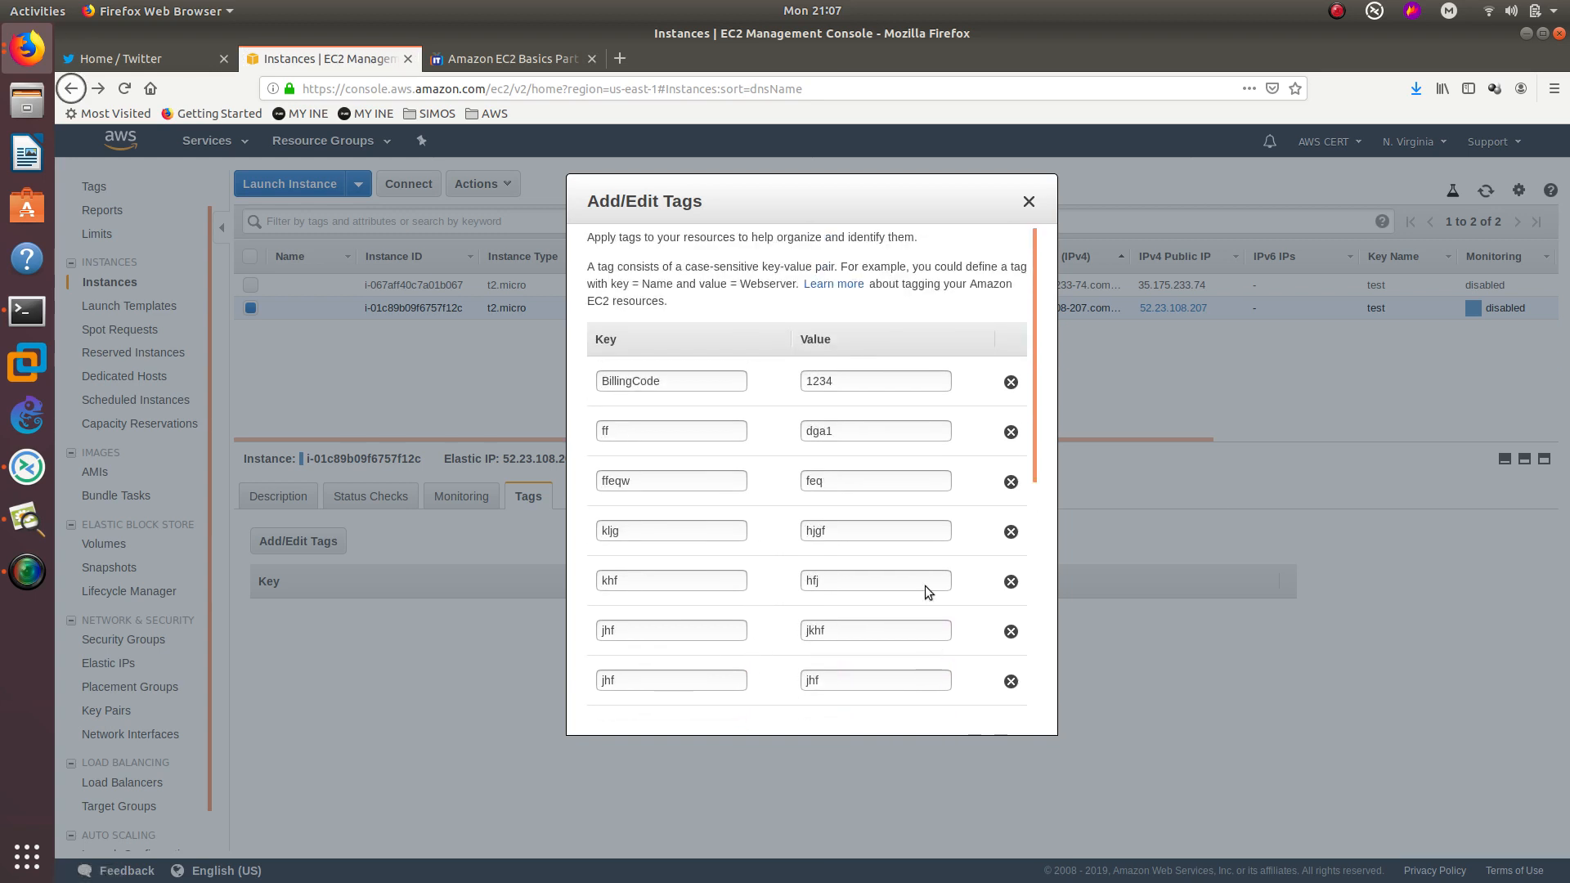
scroll(928, 588, down, 4)
scroll(940, 425, up, 5)
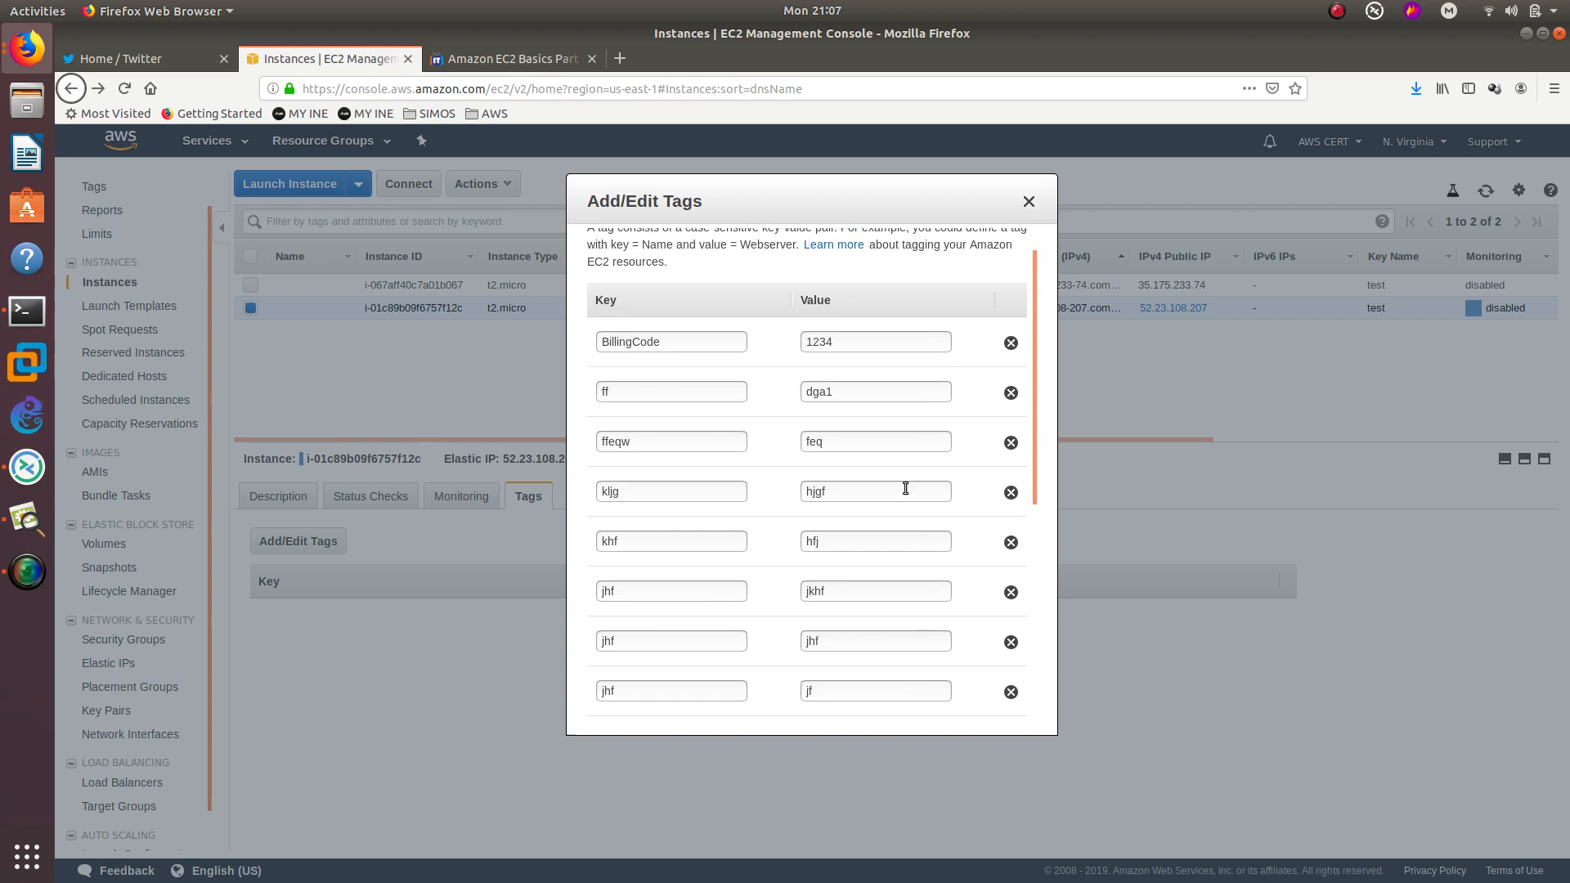
scroll(870, 629, down, 1)
scroll(867, 642, down, 9)
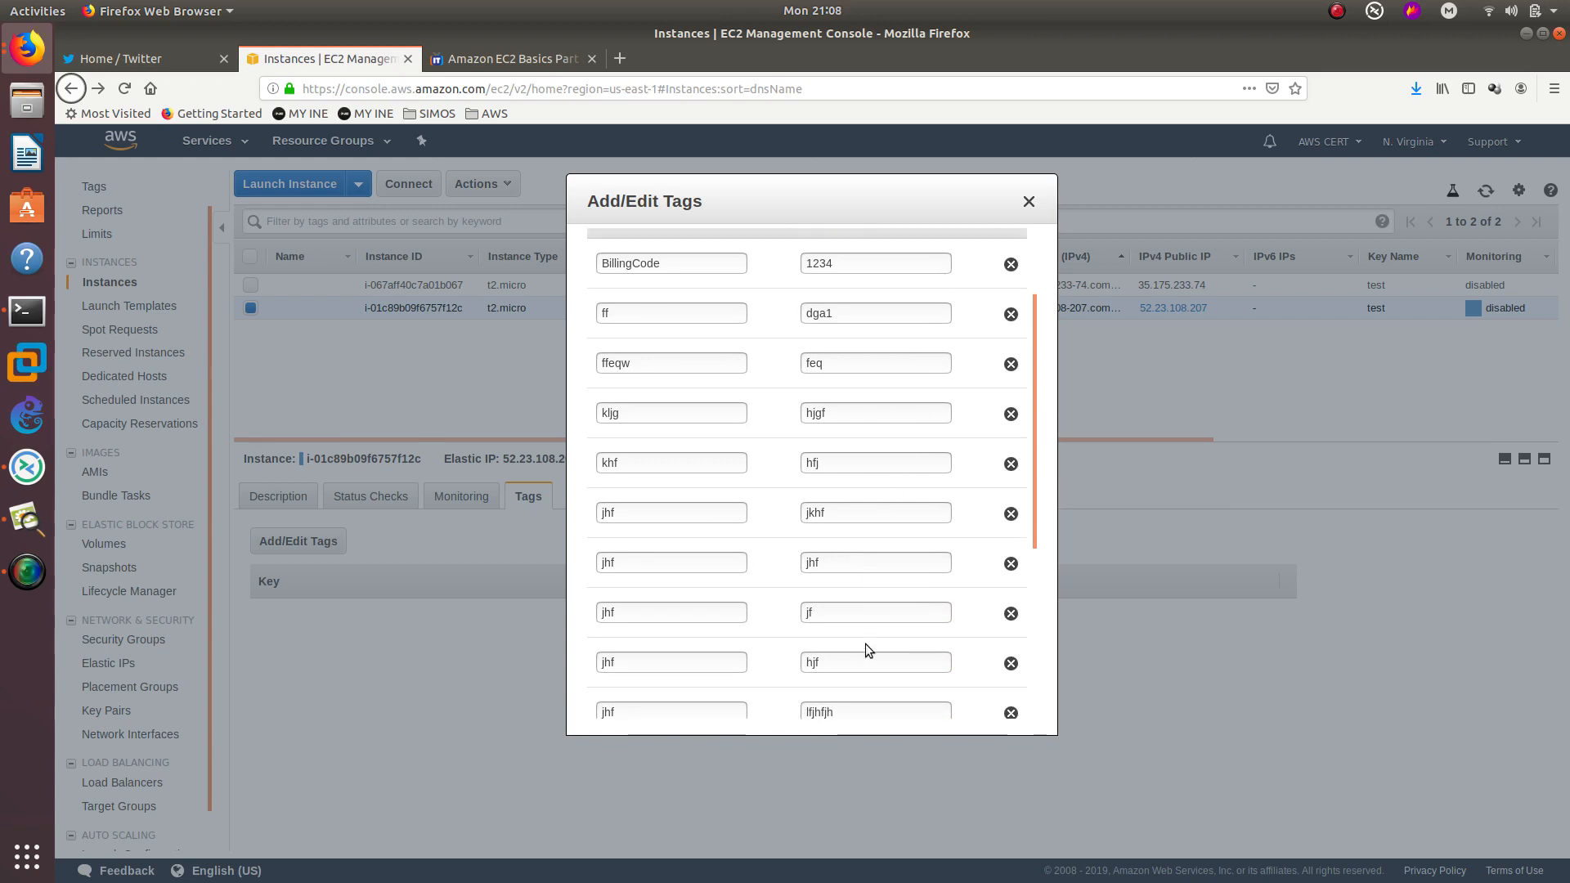
click(964, 708)
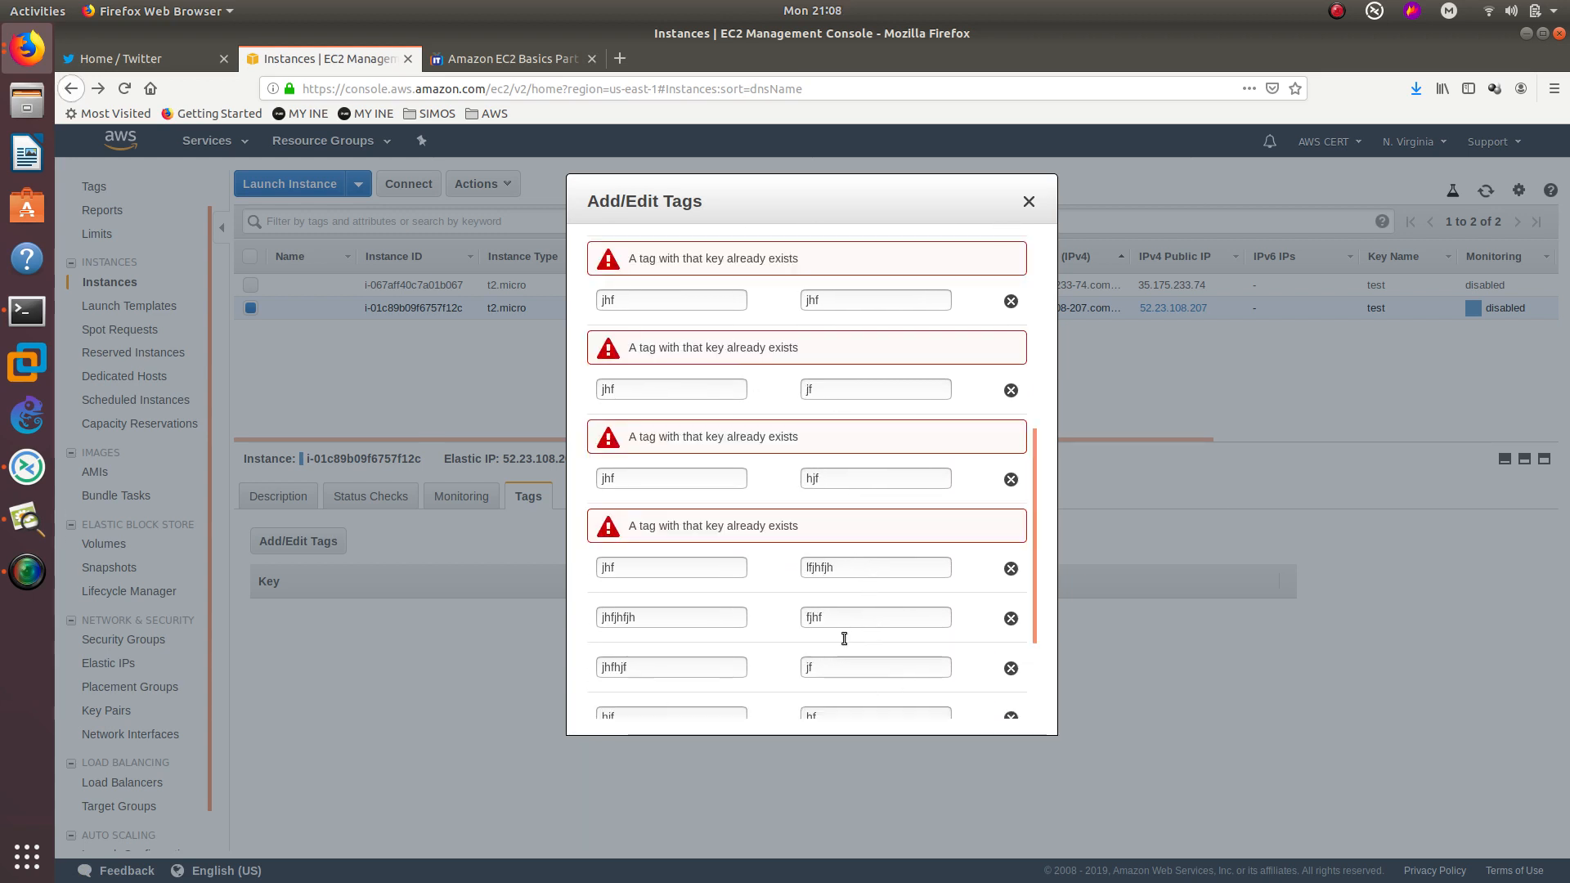
- Change two duplicate jhf tags to jhfsdtfa = hjfadsgasd and jhffsdagas = jfgasfg, and try to save the list
click(666, 474)
text(sdtfa)
click(650, 397)
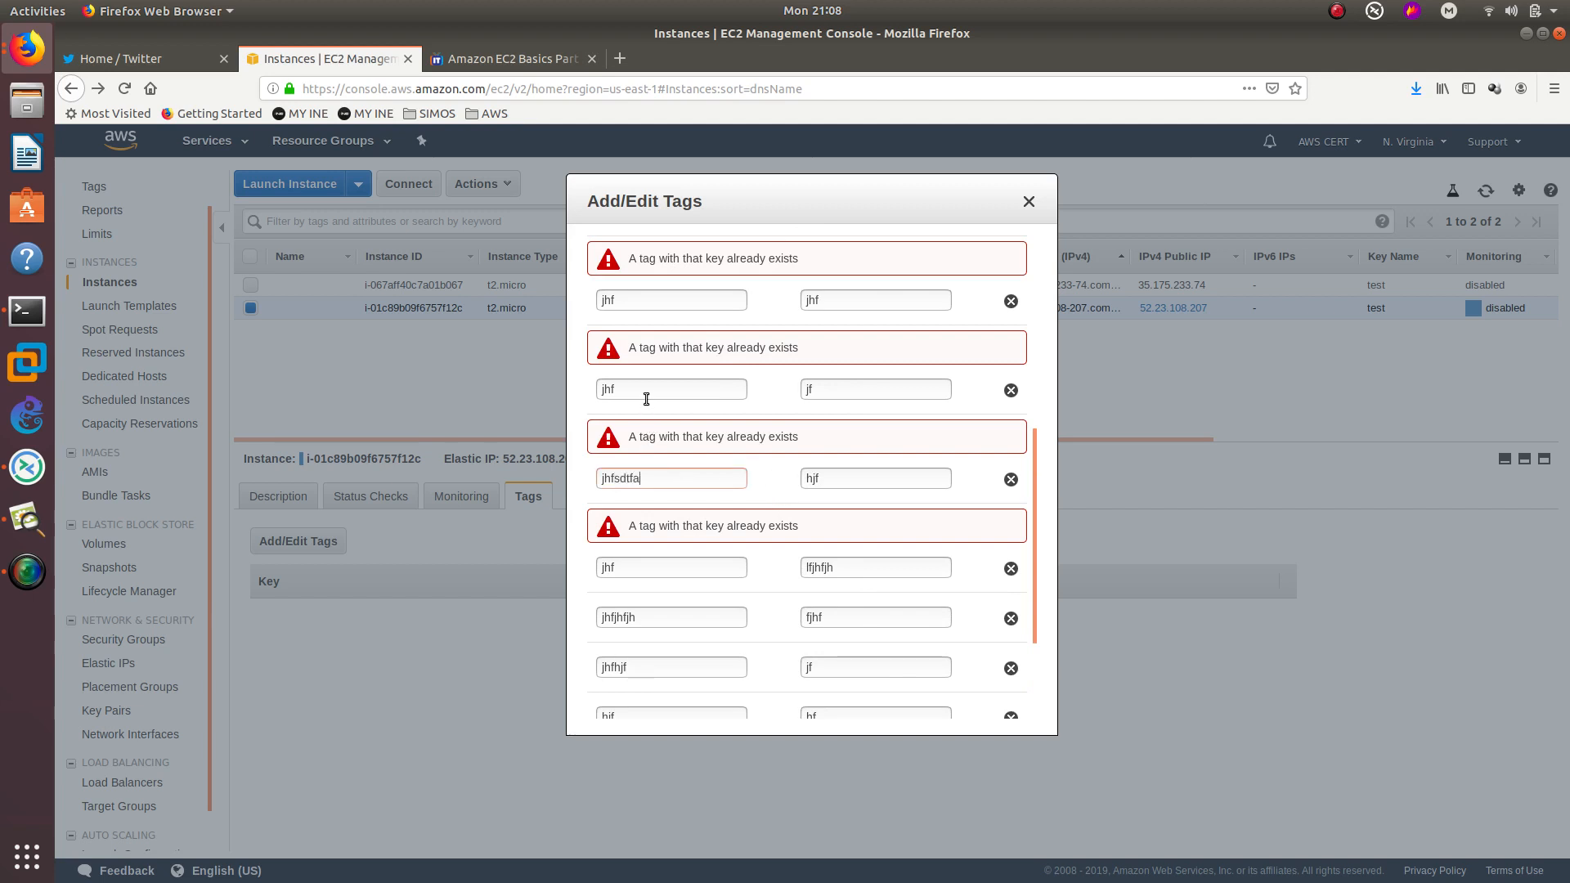
text(fsdagas)
click(827, 398)
text(gasfg)
click(844, 479)
text(adsgasd)
scroll(847, 540, down, 3)
click(967, 706)
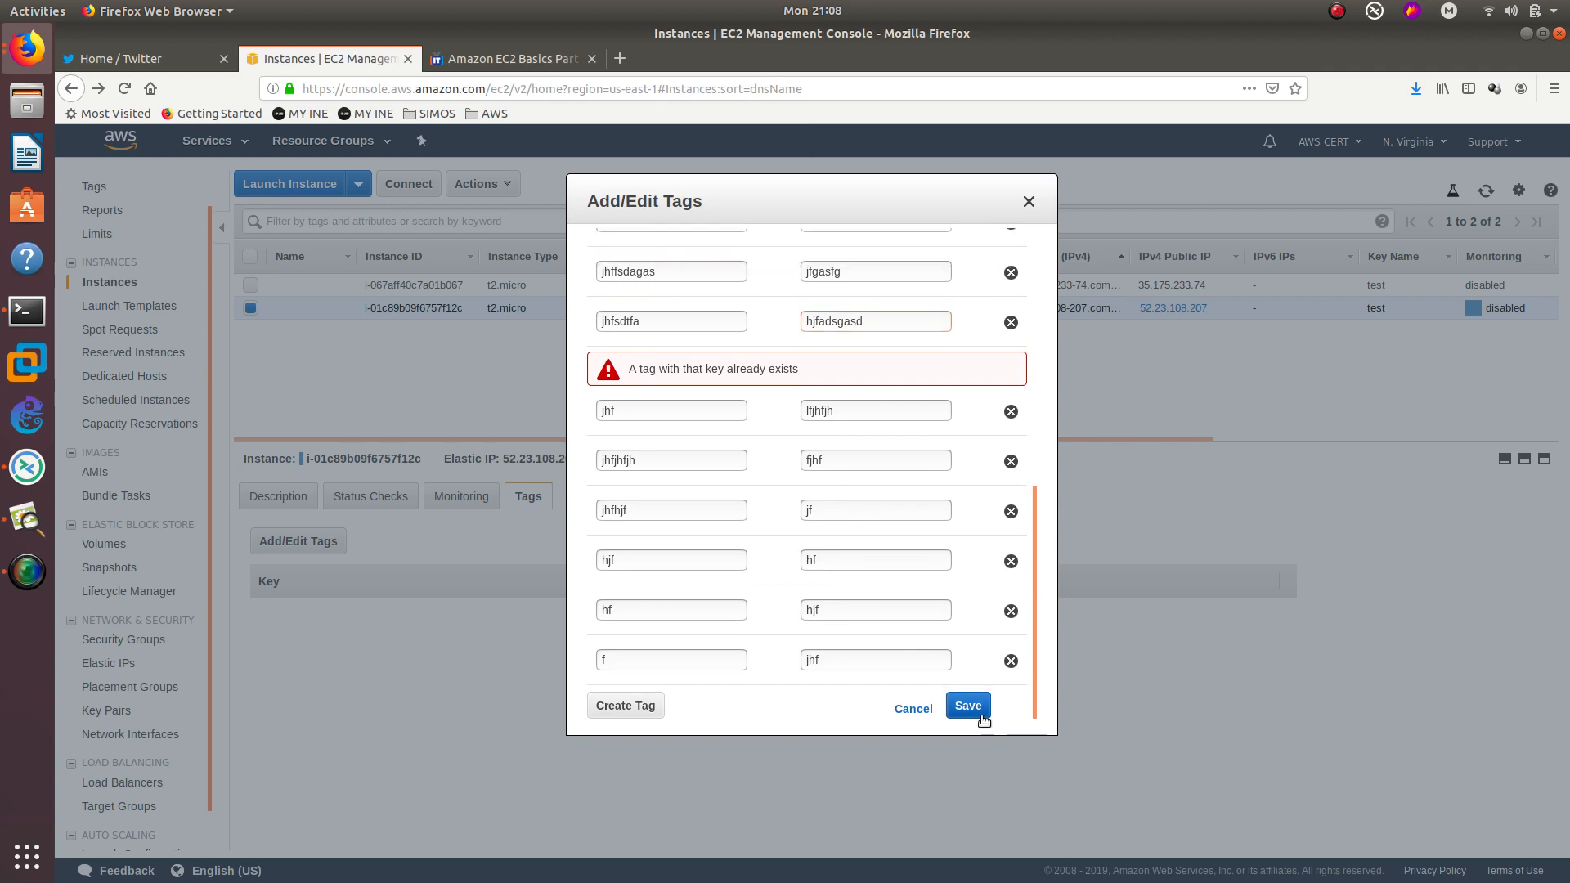
- Change the key of the tag with the value lfjhfjh to jhffffff and try to save again
click(690, 414)
text(fffff)
click(965, 702)
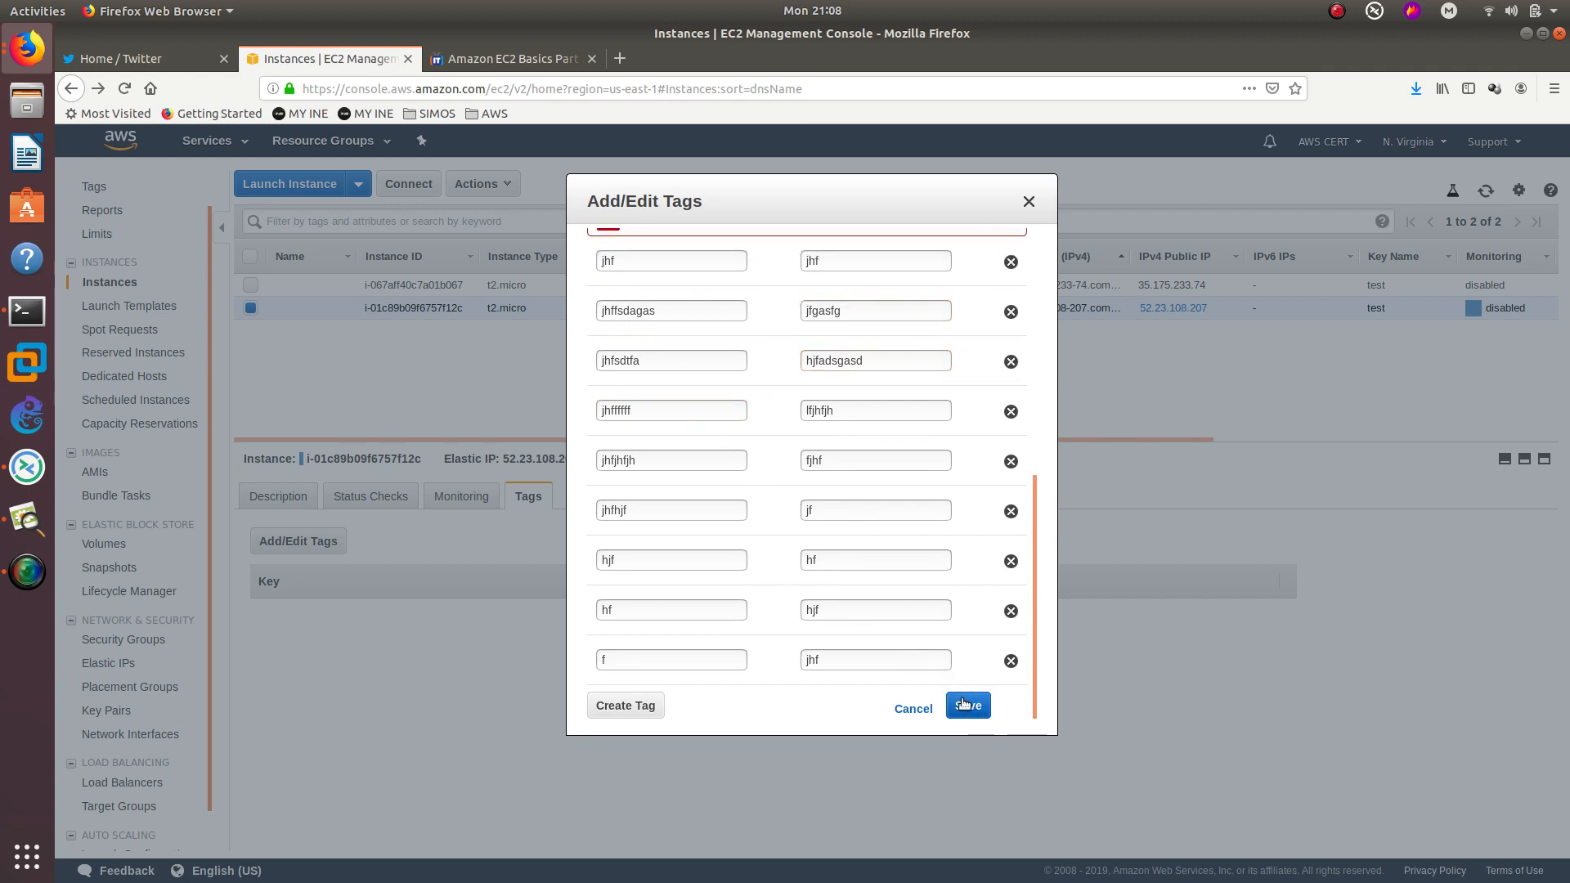
click(965, 704)
- Change the remaining duplicate tag to jhfdfgfd = jhfdddd and save the instance's tags
click(711, 537)
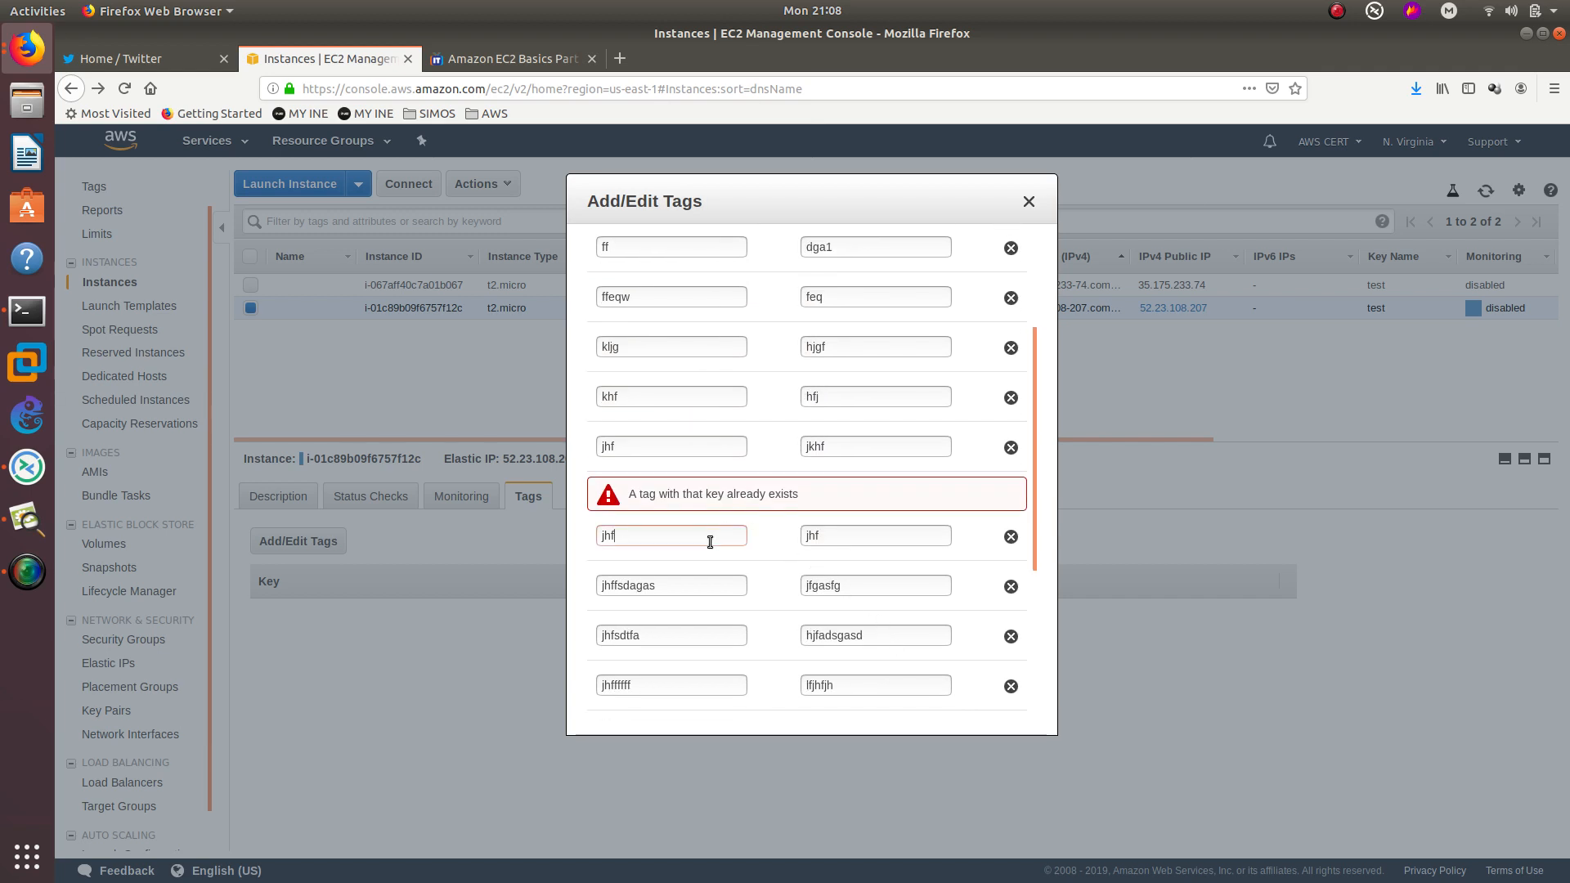
text(dfgfd)
click(834, 536)
text(dddd)
scroll(869, 596, down, 5)
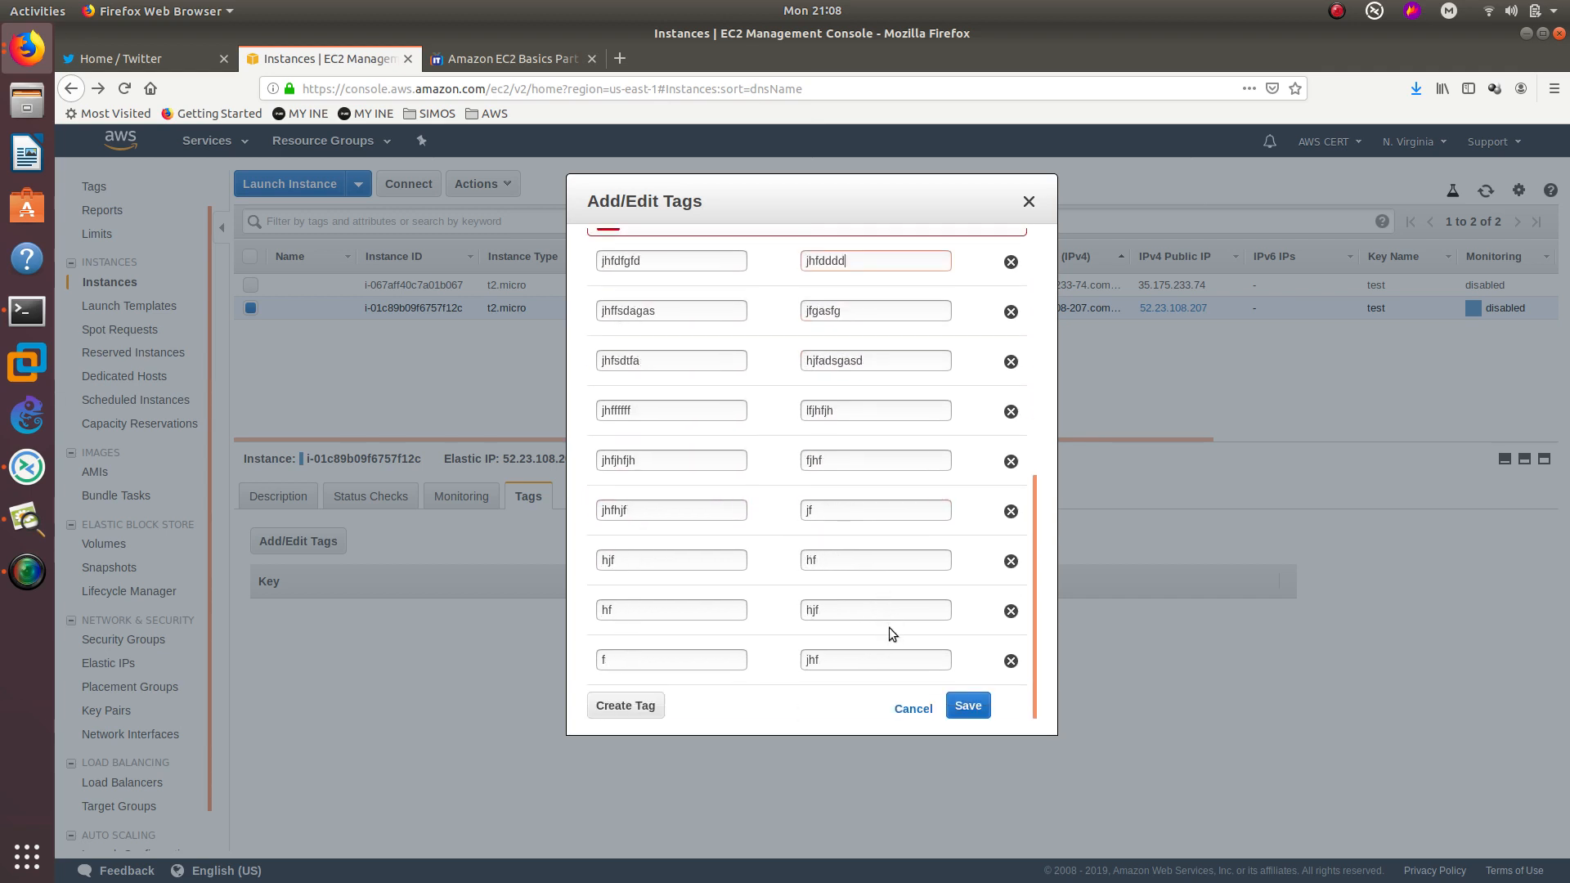
click(971, 707)
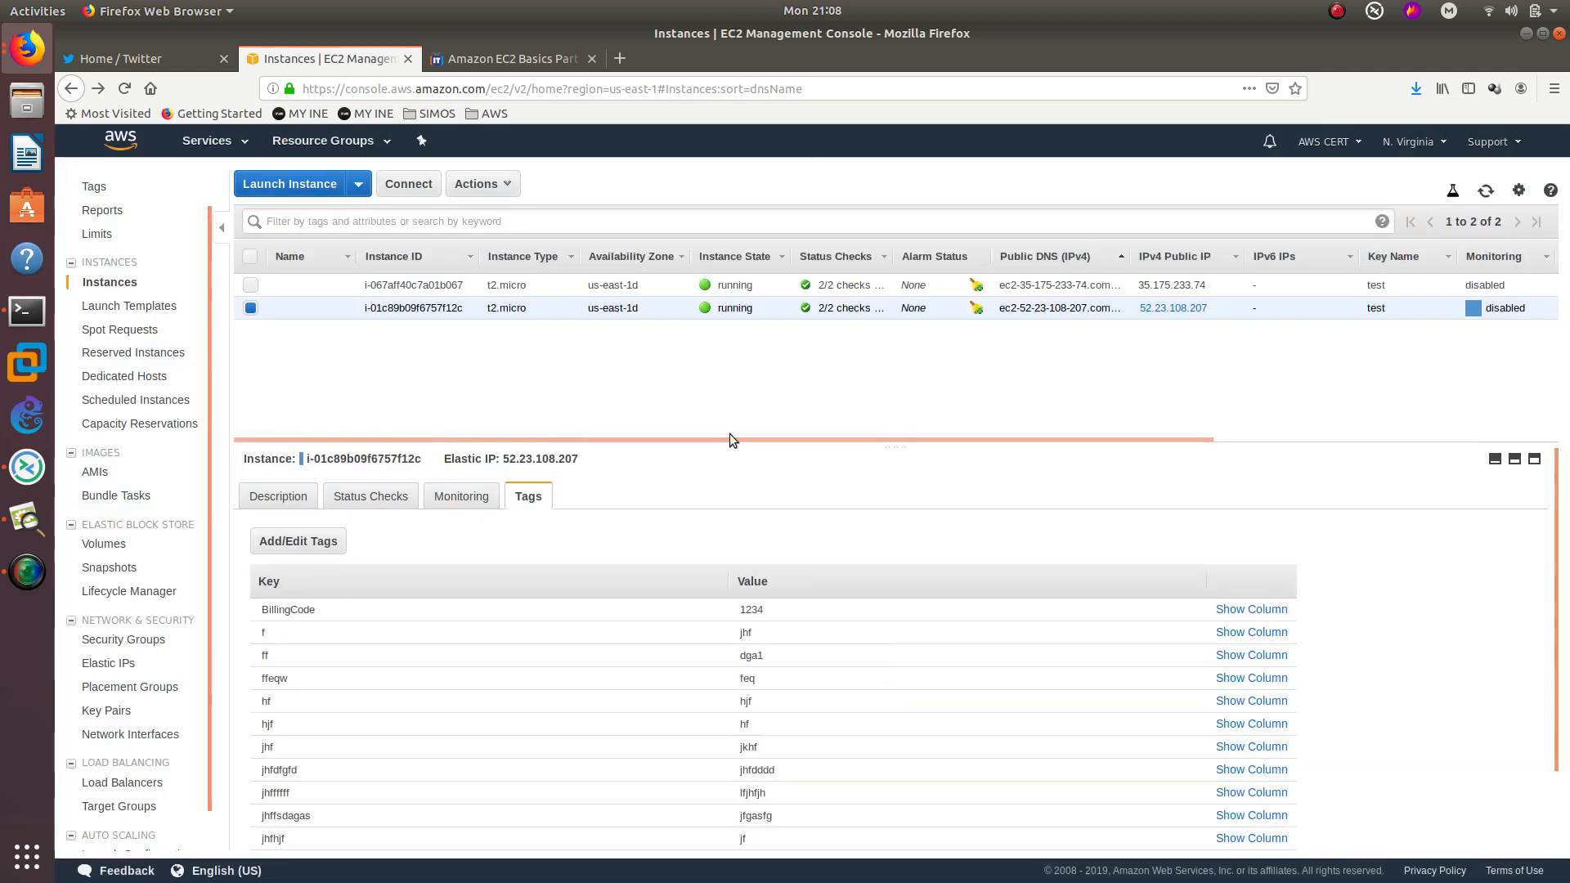
- Reopen the tag editor and remove the tags kljg, jhfsdtfa, jhfhjf, jhffffff, jhfdfgfd, hjf and ffeqw
scroll(558, 616, down, 2)
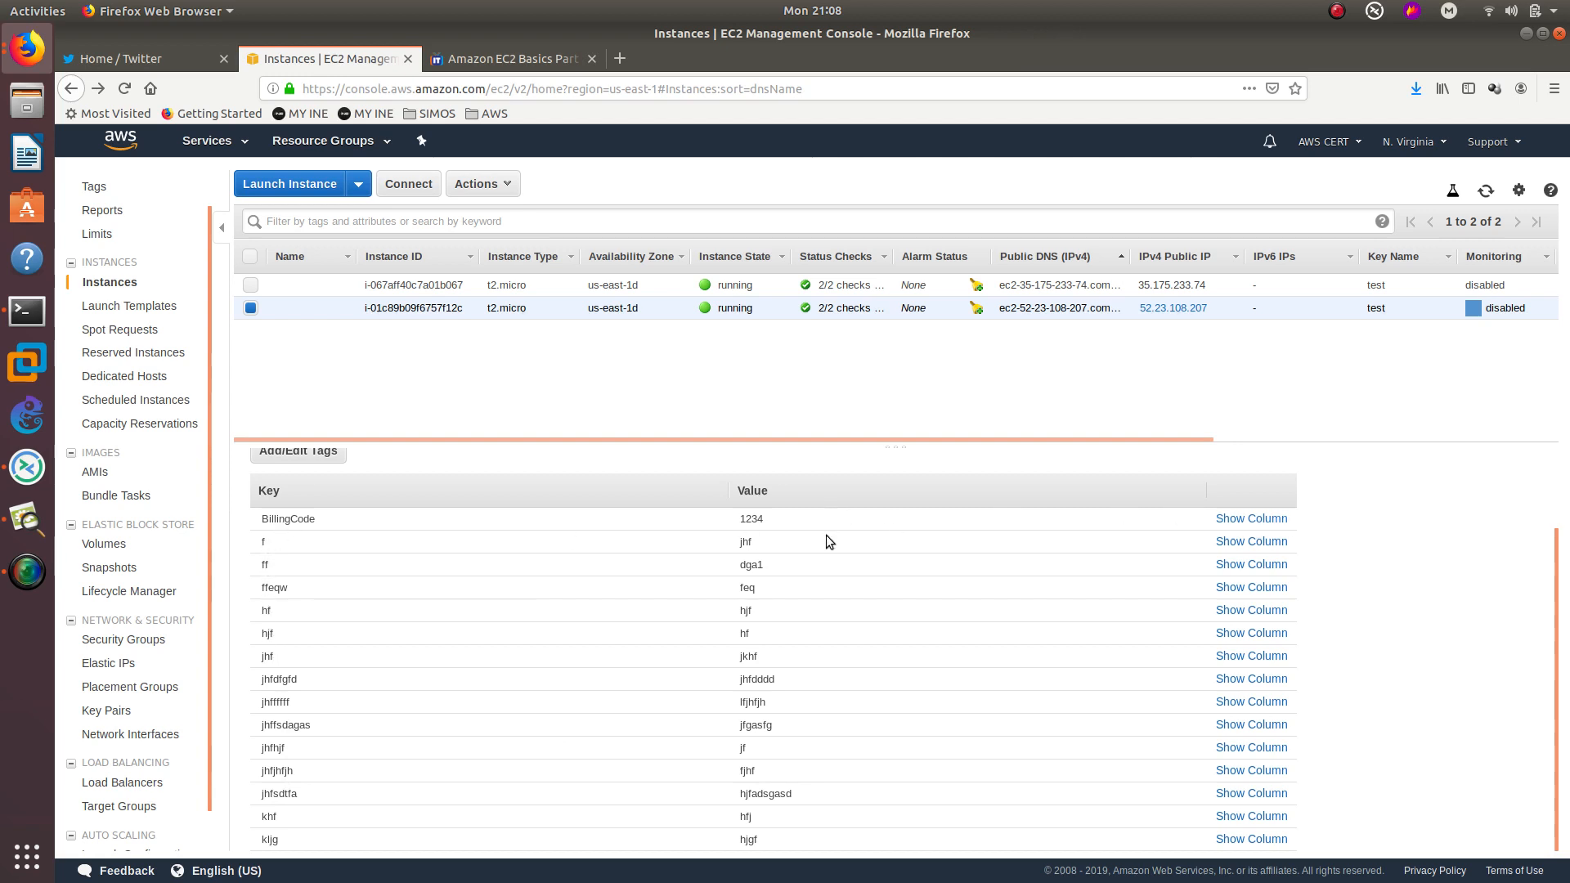
scroll(395, 590, up, 2)
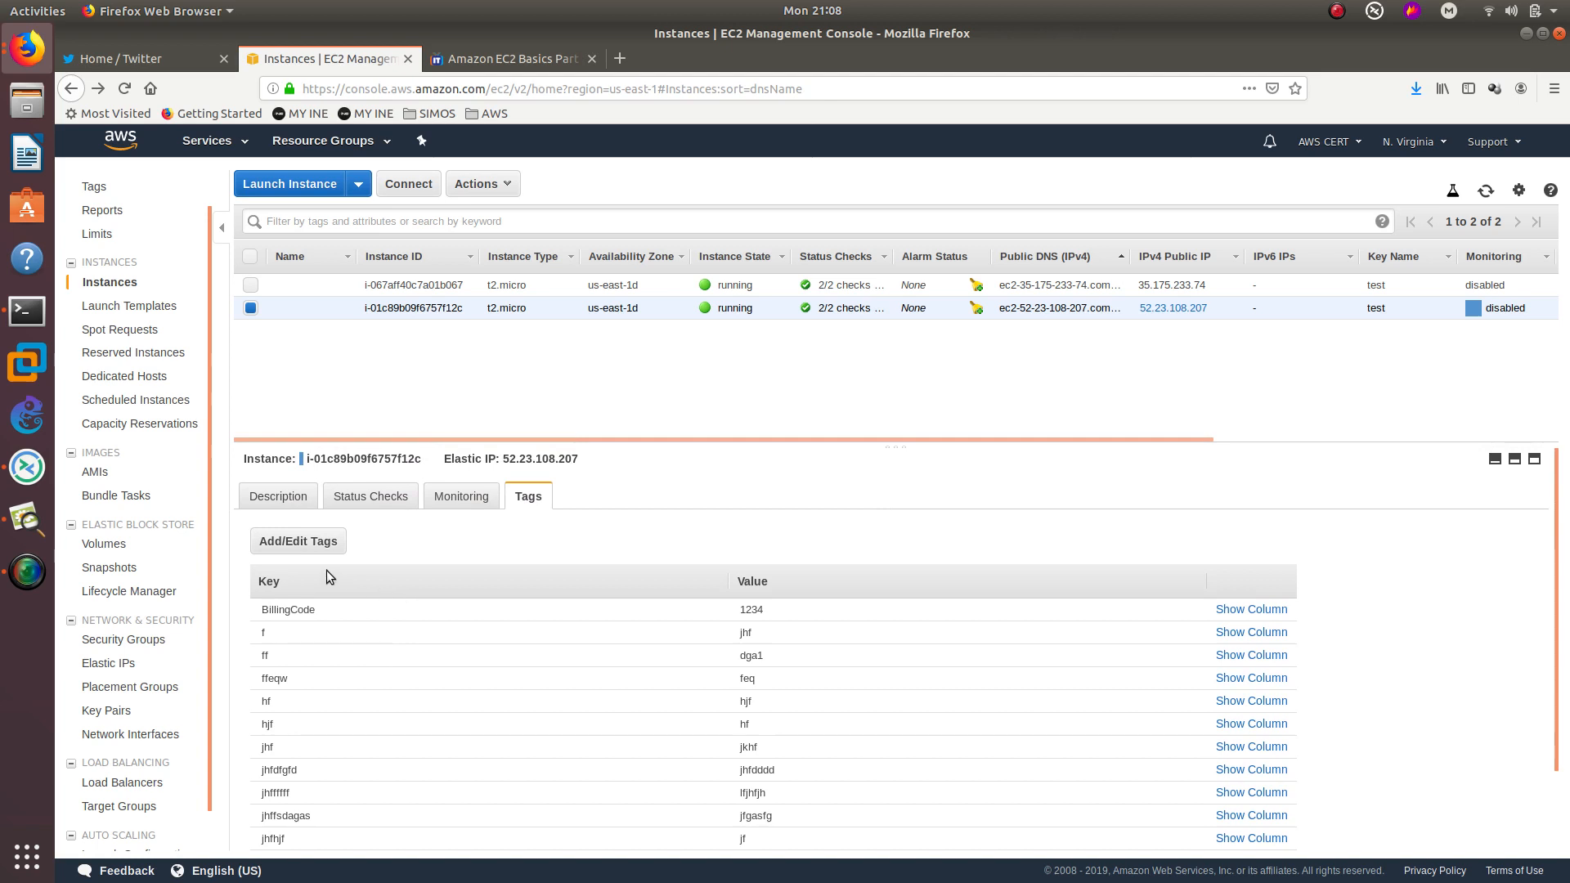
click(316, 542)
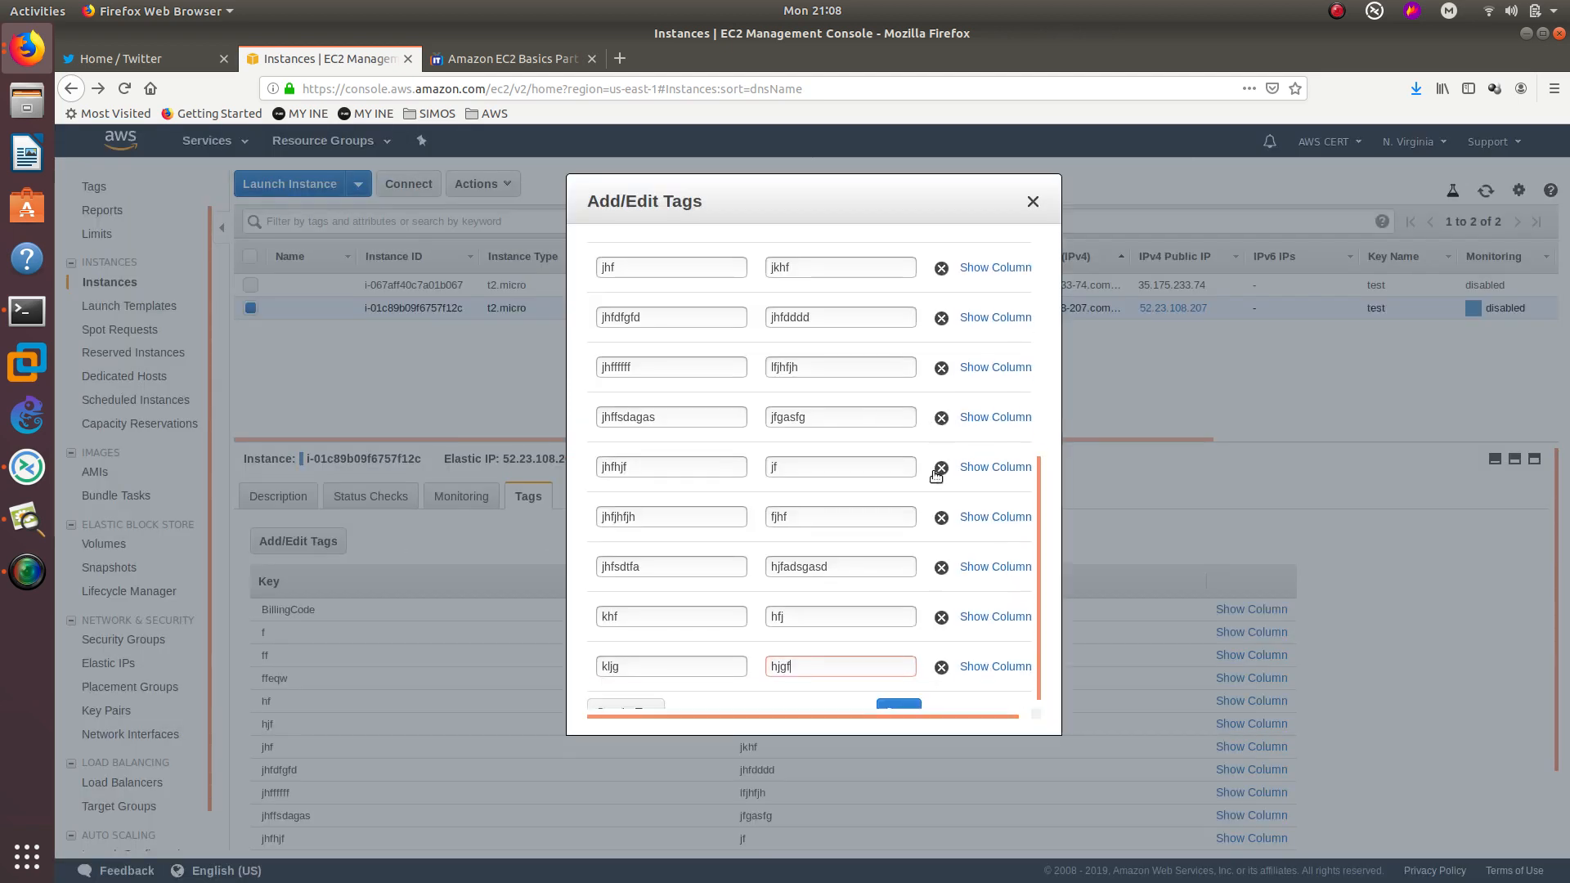
click(938, 652)
click(941, 602)
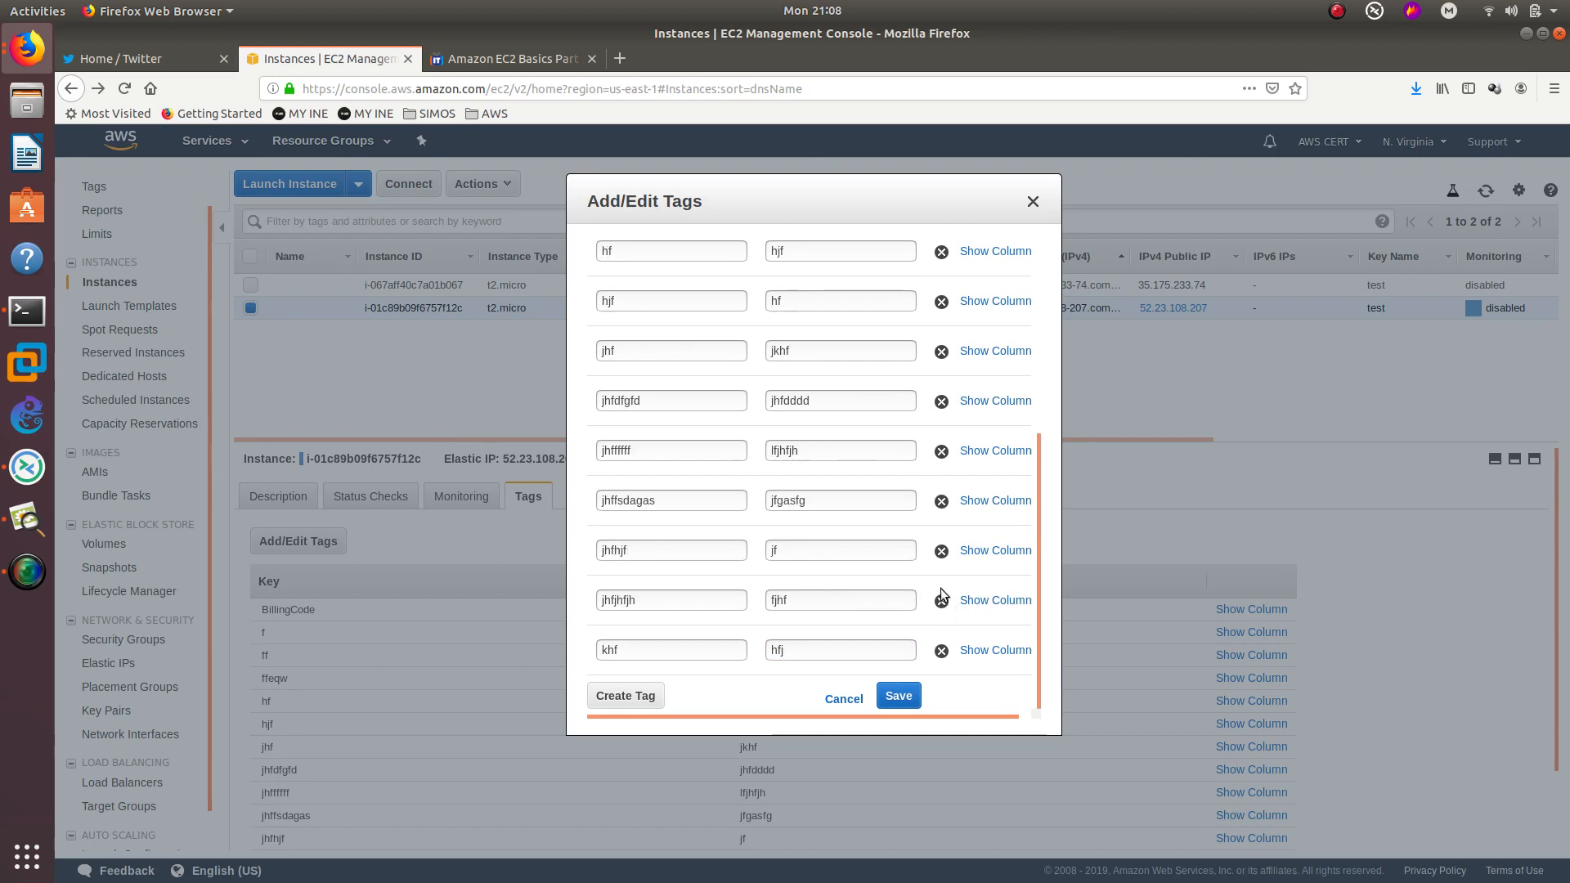
click(942, 552)
click(941, 501)
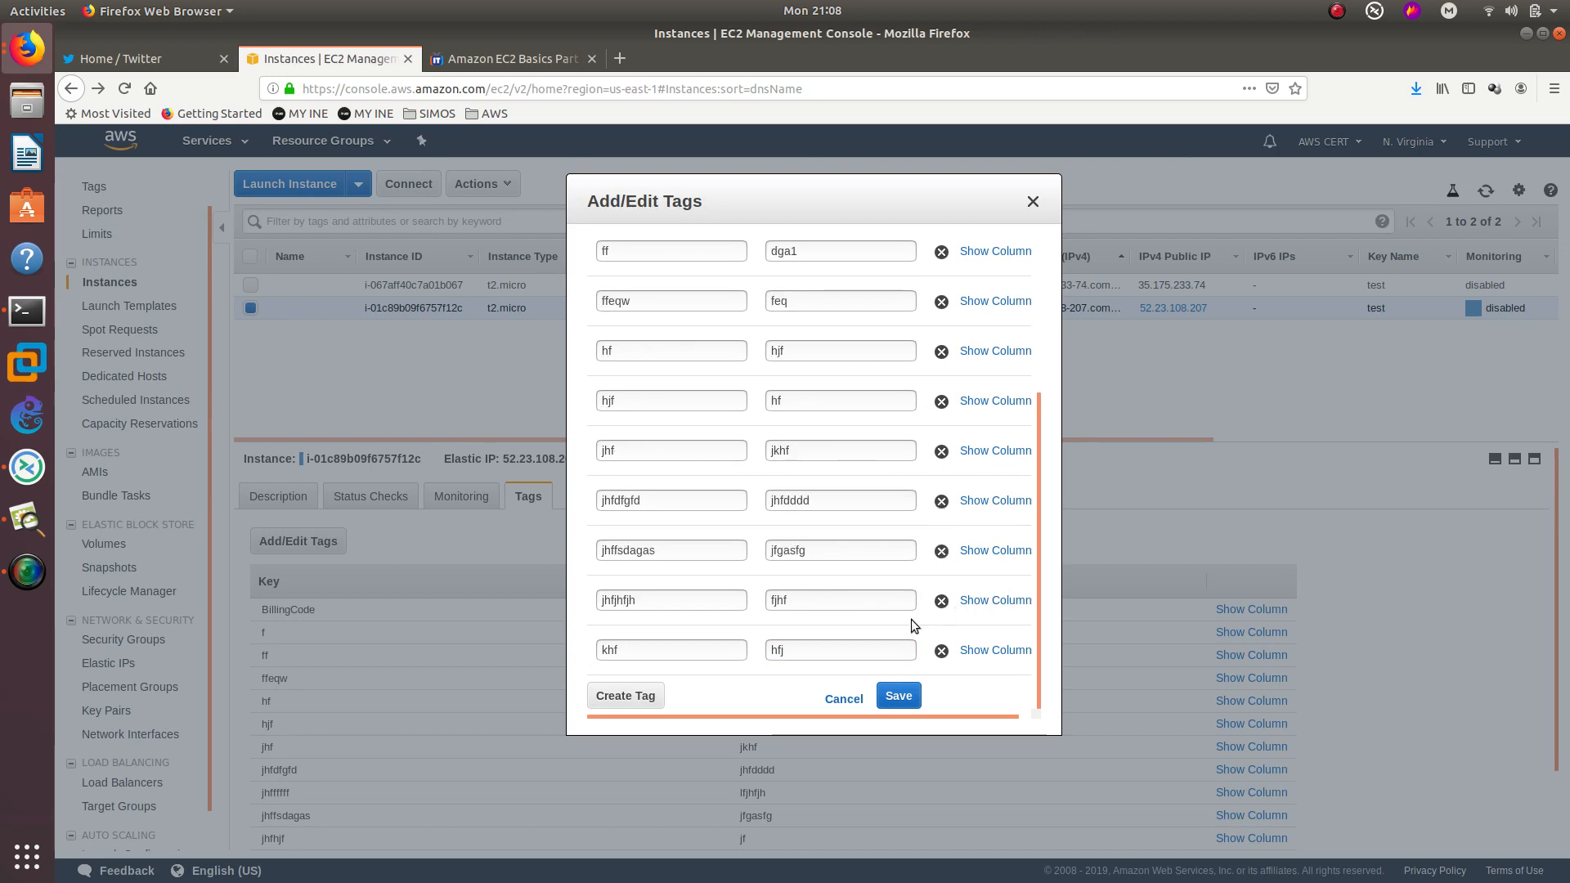
click(941, 501)
click(941, 451)
click(941, 384)
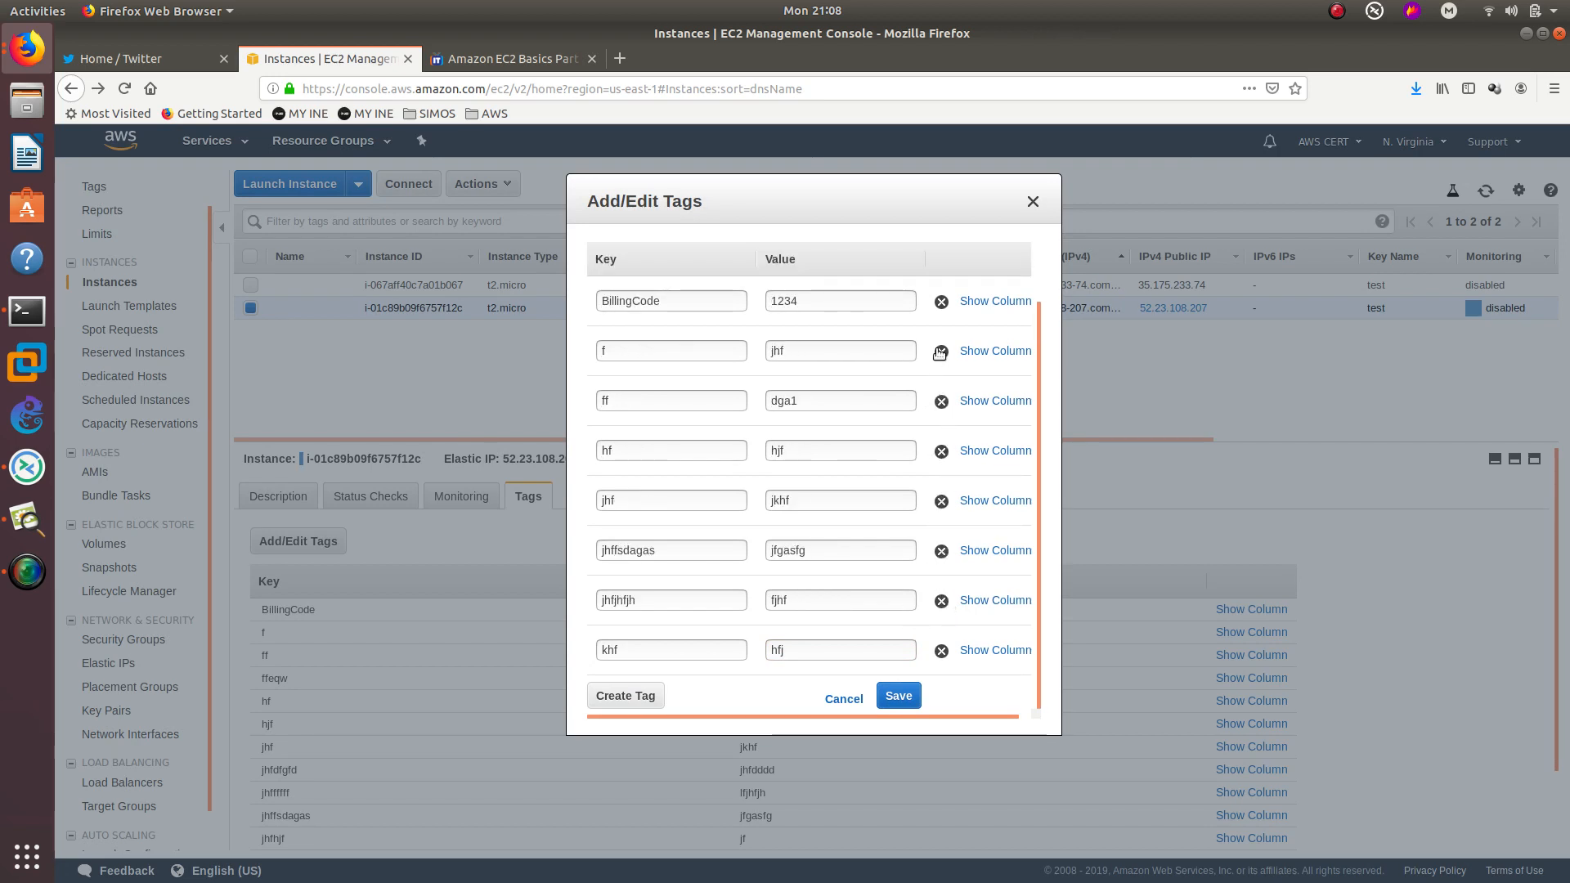
- Remove all the remaining tags, including BillingCode, and save the empty tag list
click(944, 357)
click(942, 353)
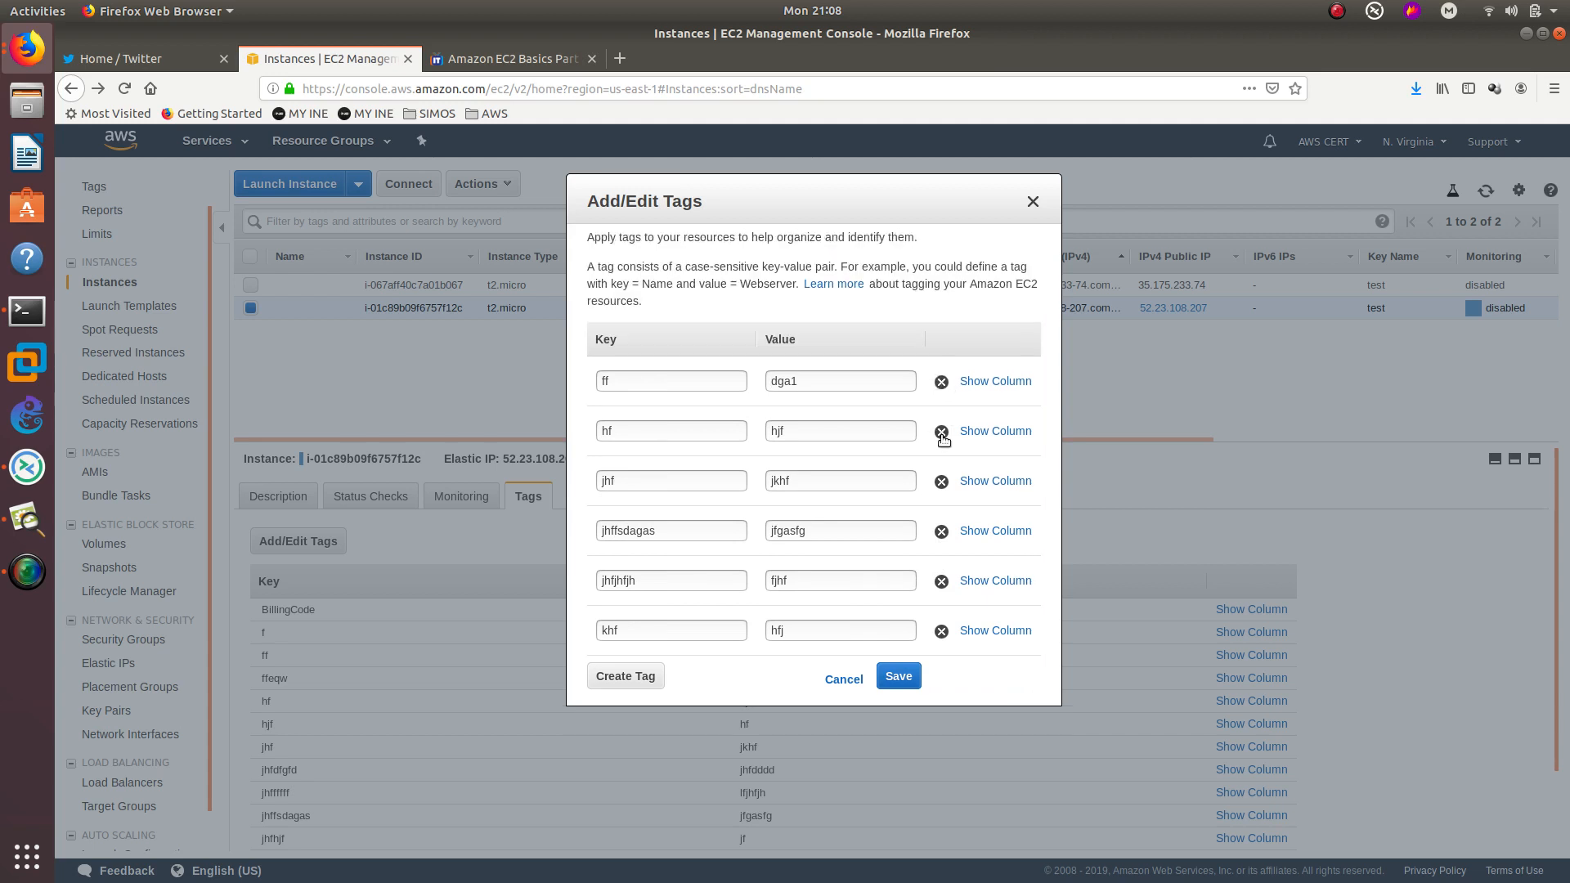
click(942, 433)
click(941, 384)
click(942, 433)
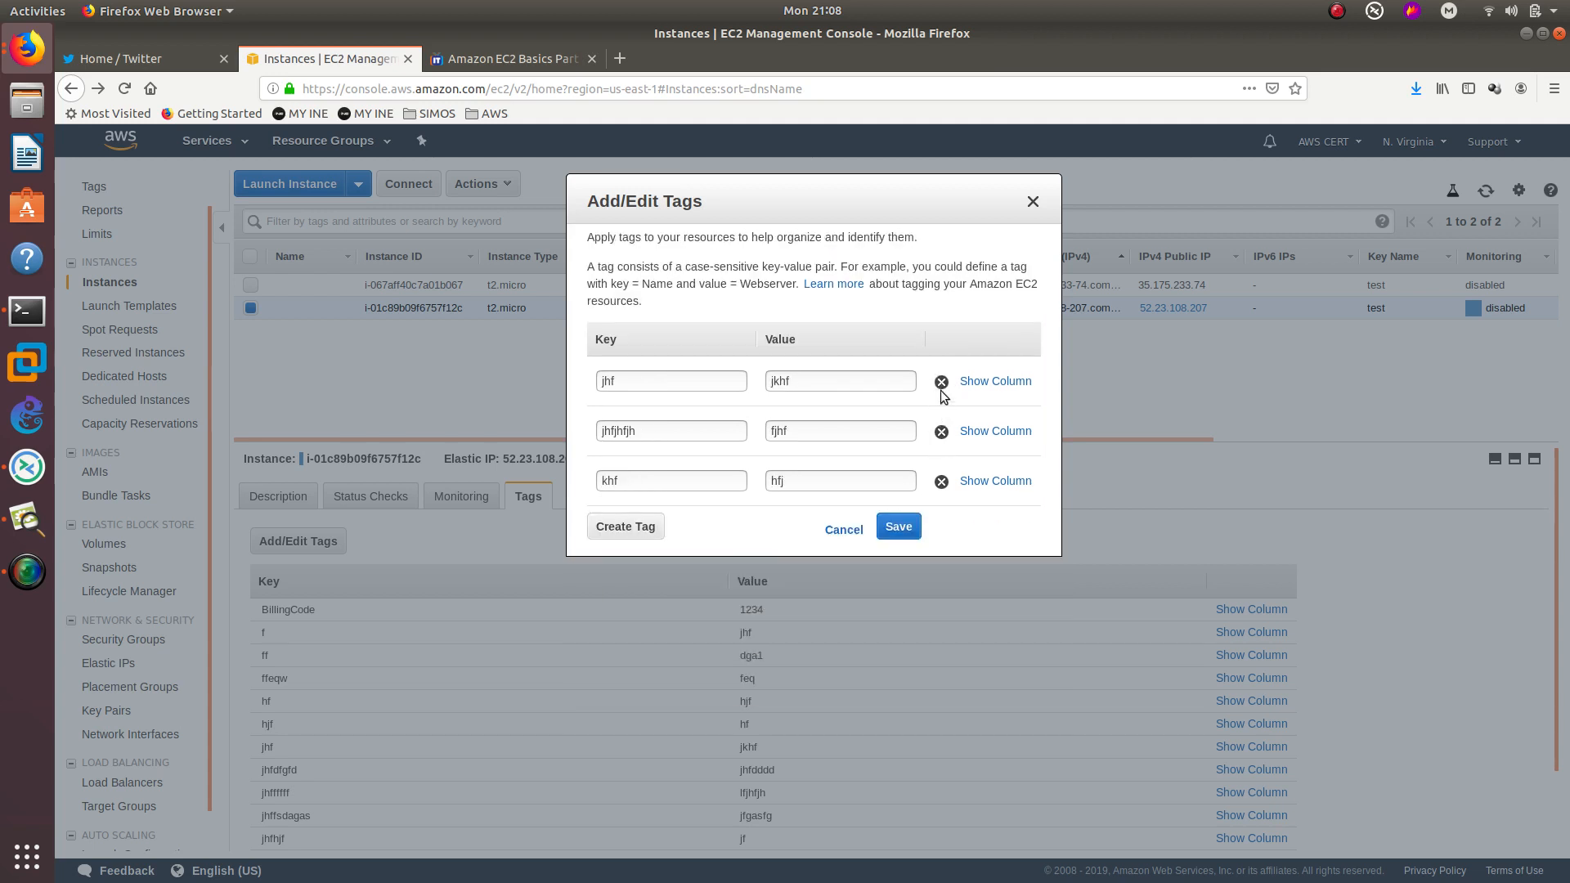
click(941, 382)
click(941, 431)
click(941, 381)
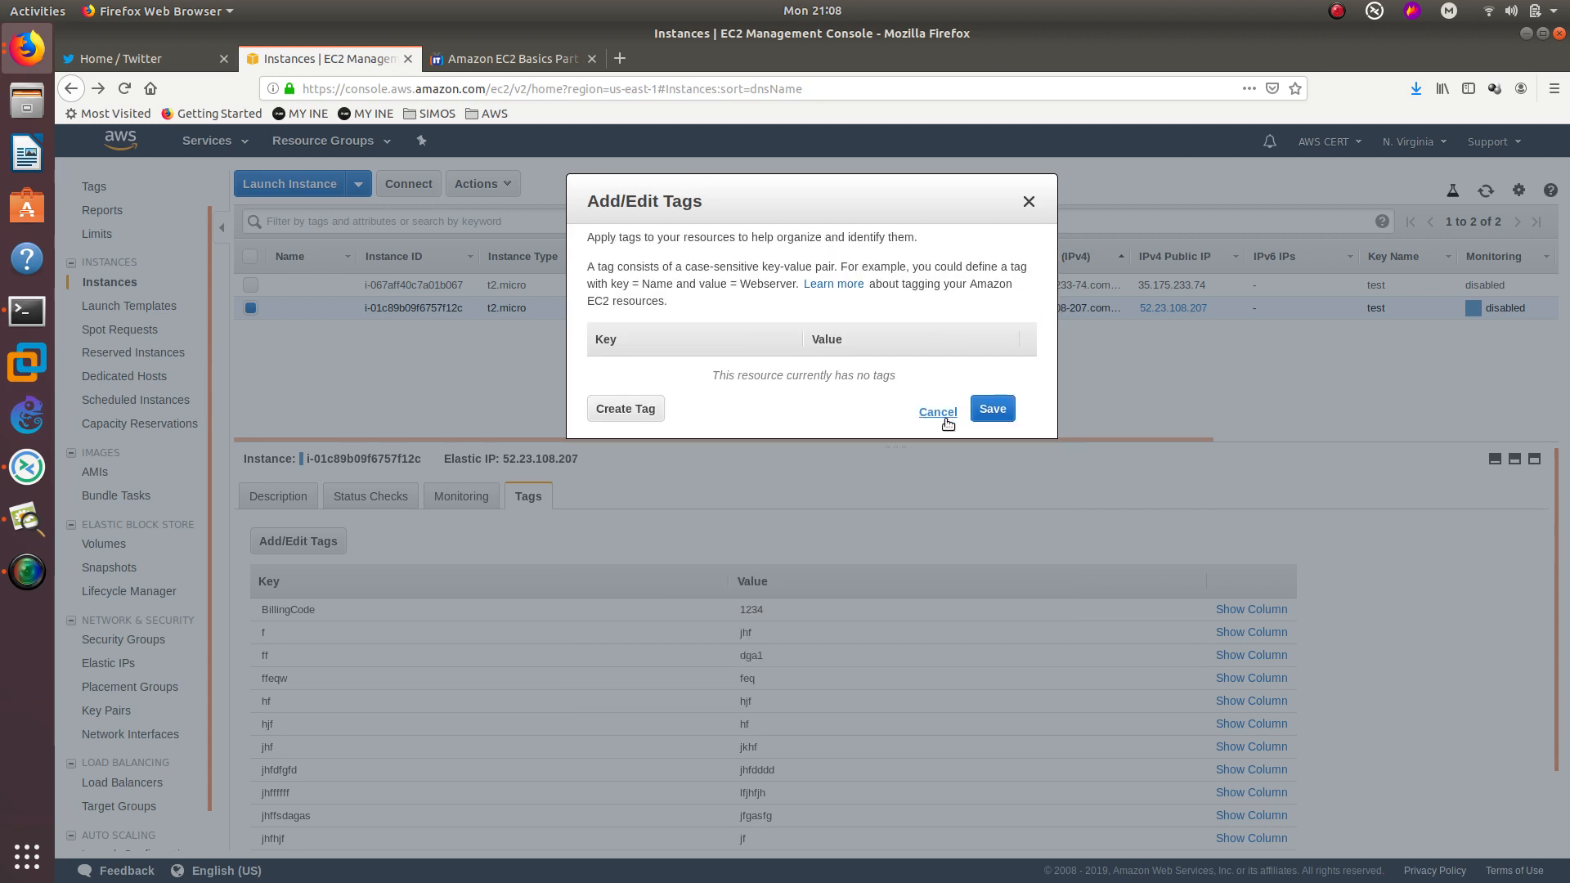
click(991, 408)
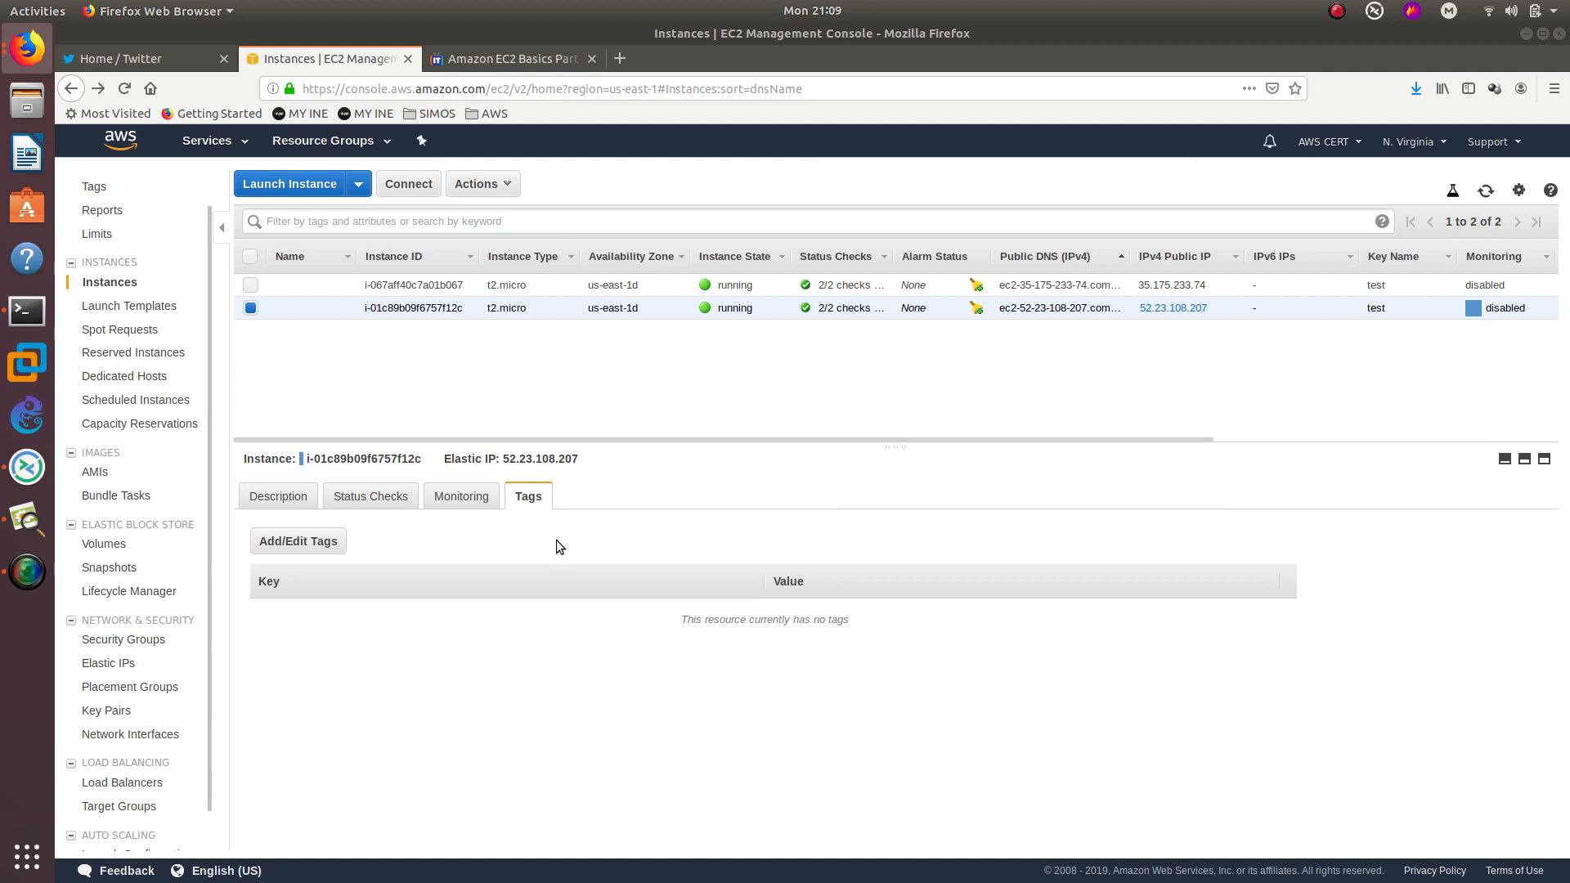
- Examine the CloudWatch monitoring graphs of the instance with Elastic IP 52.23.108.207
click(246, 309)
click(249, 310)
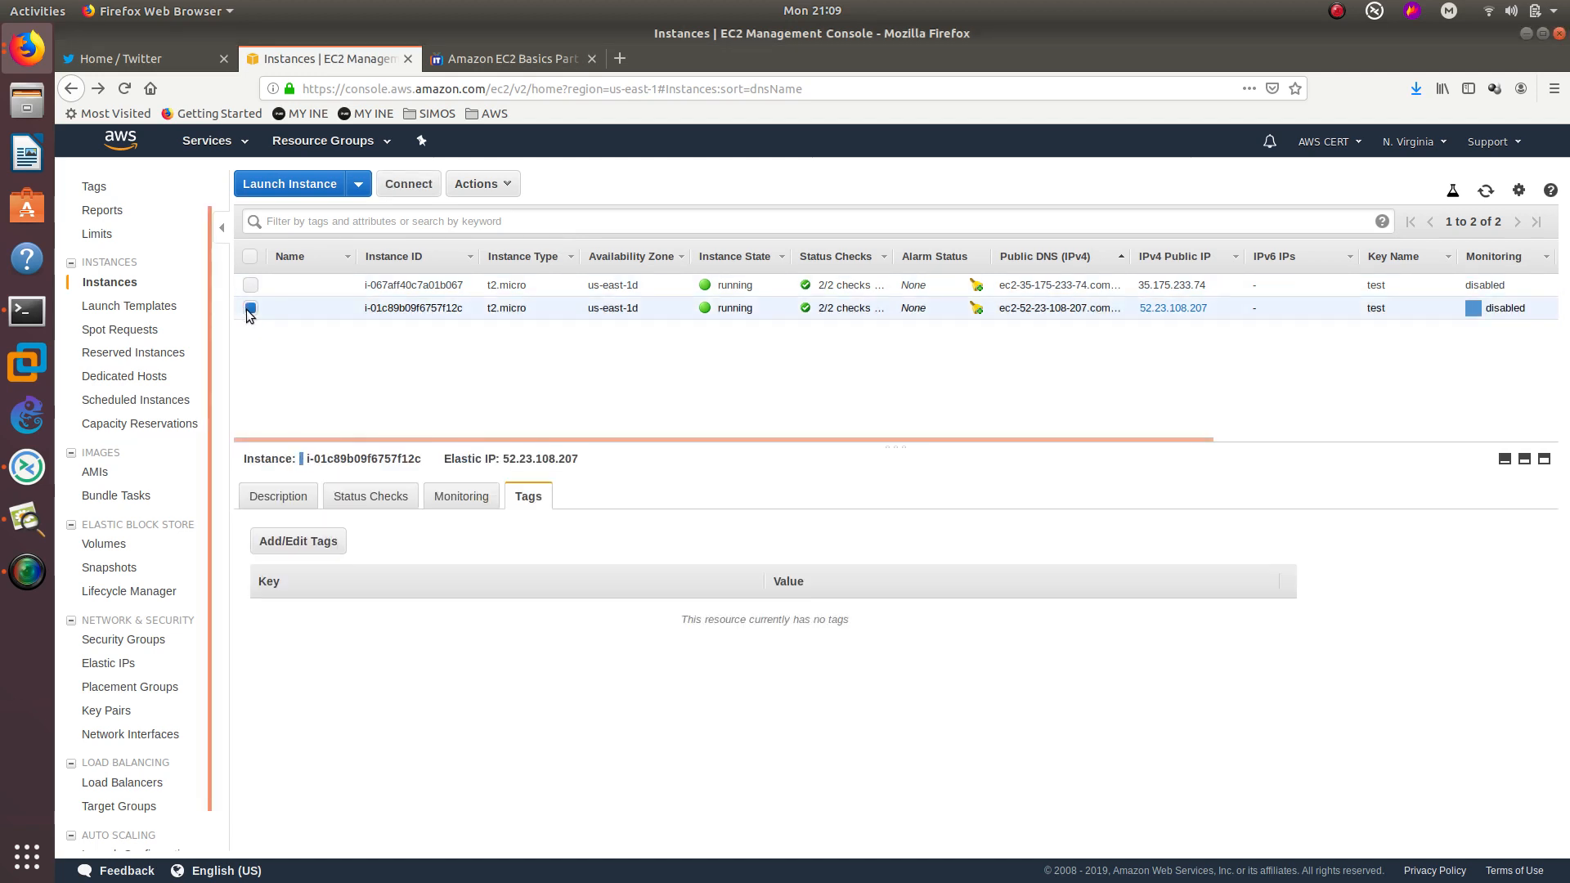
click(459, 496)
scroll(455, 479, down, 3)
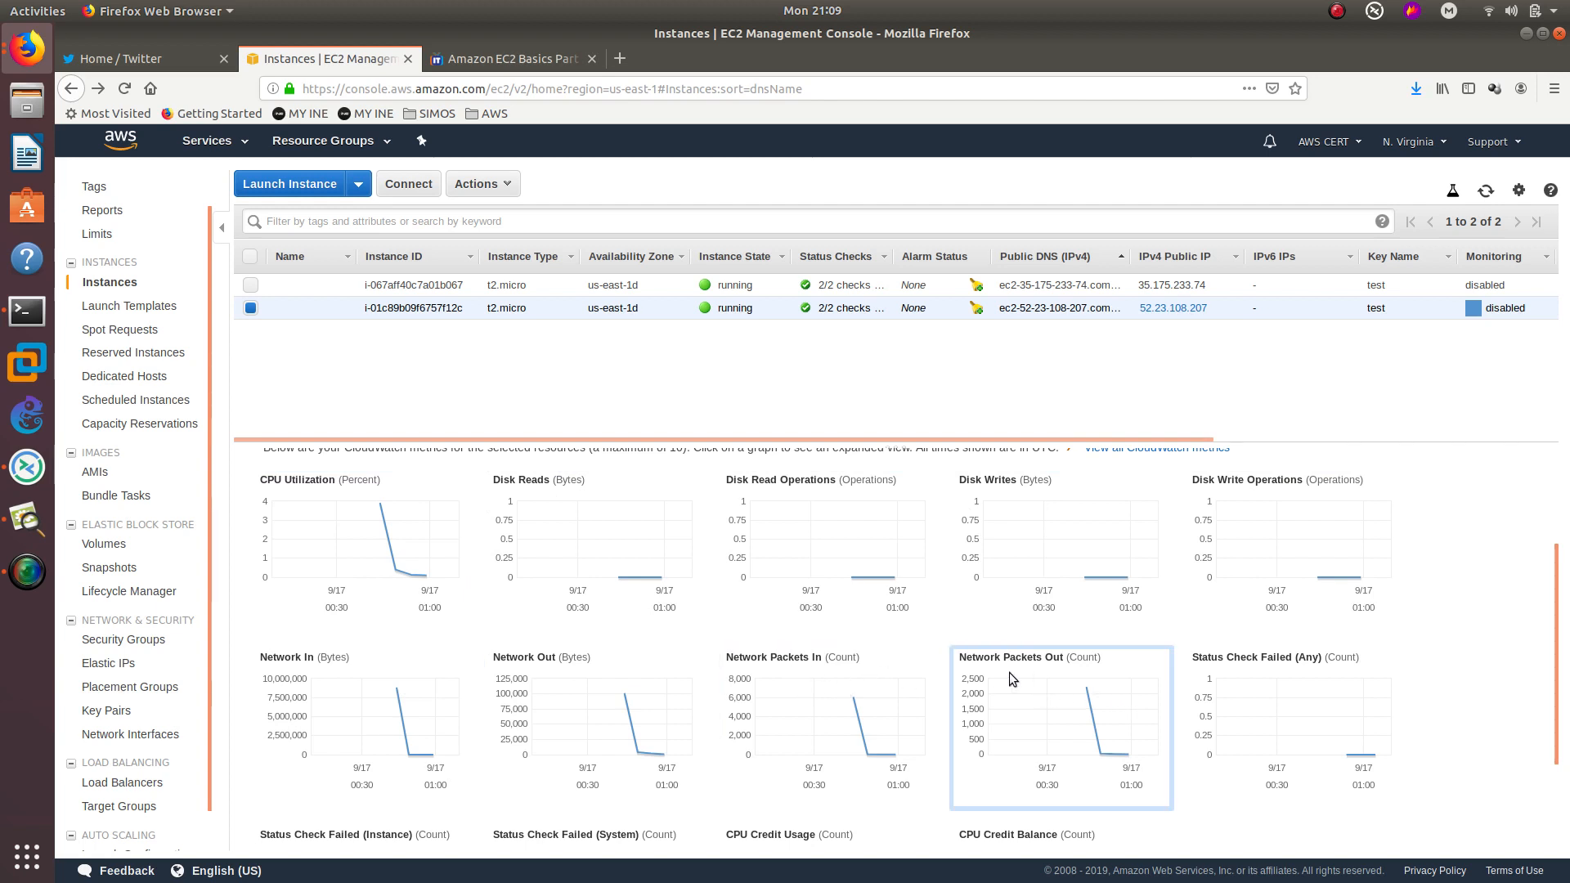
scroll(1073, 664, down, 3)
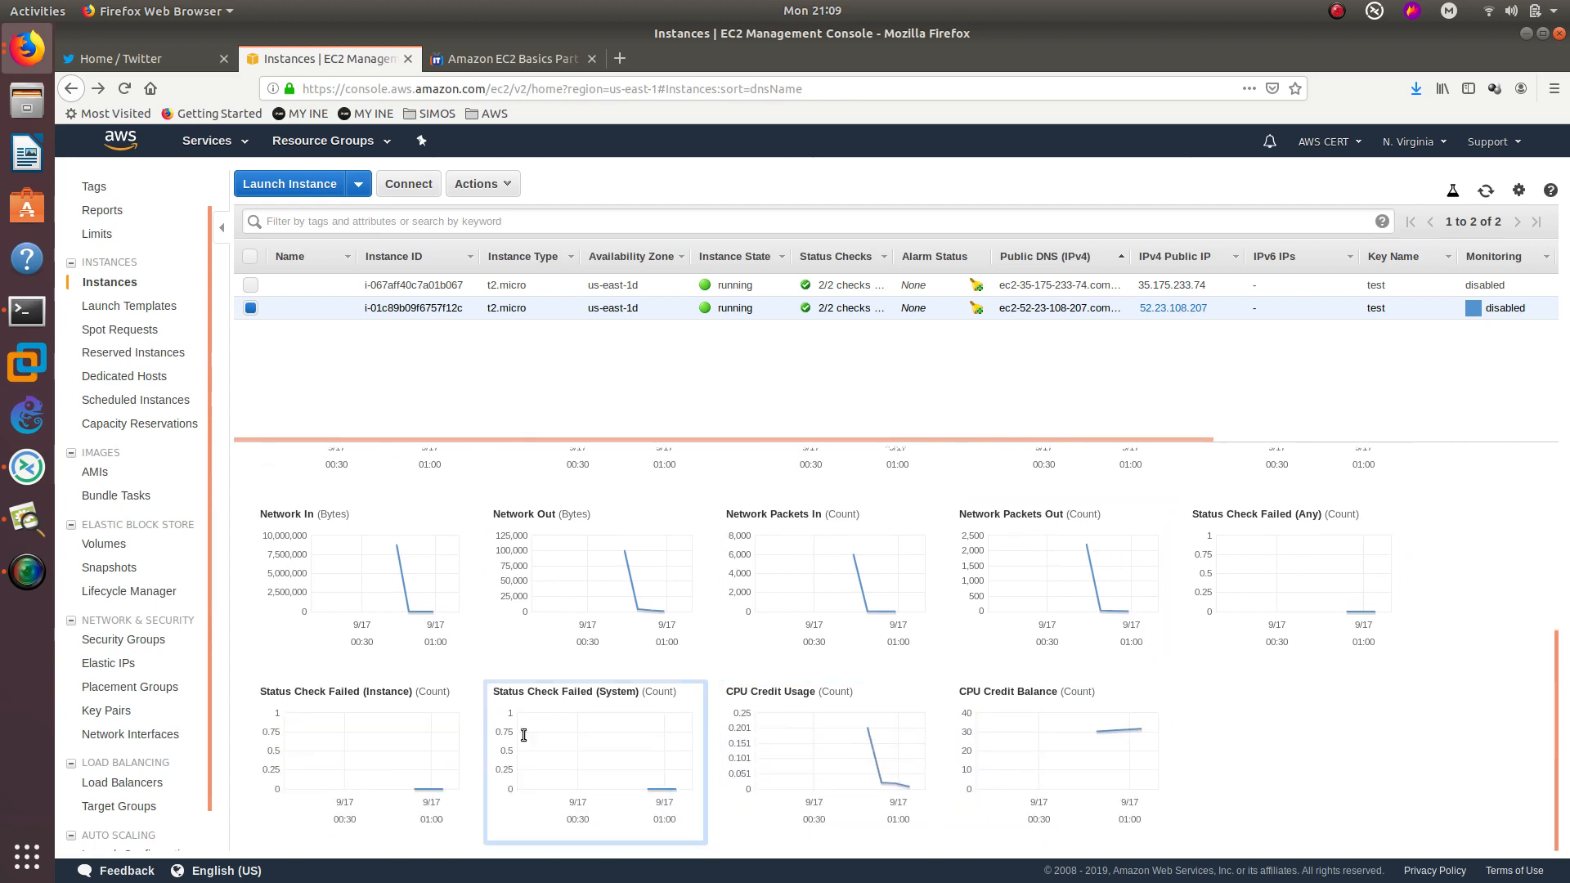
scroll(404, 706, up, 5)
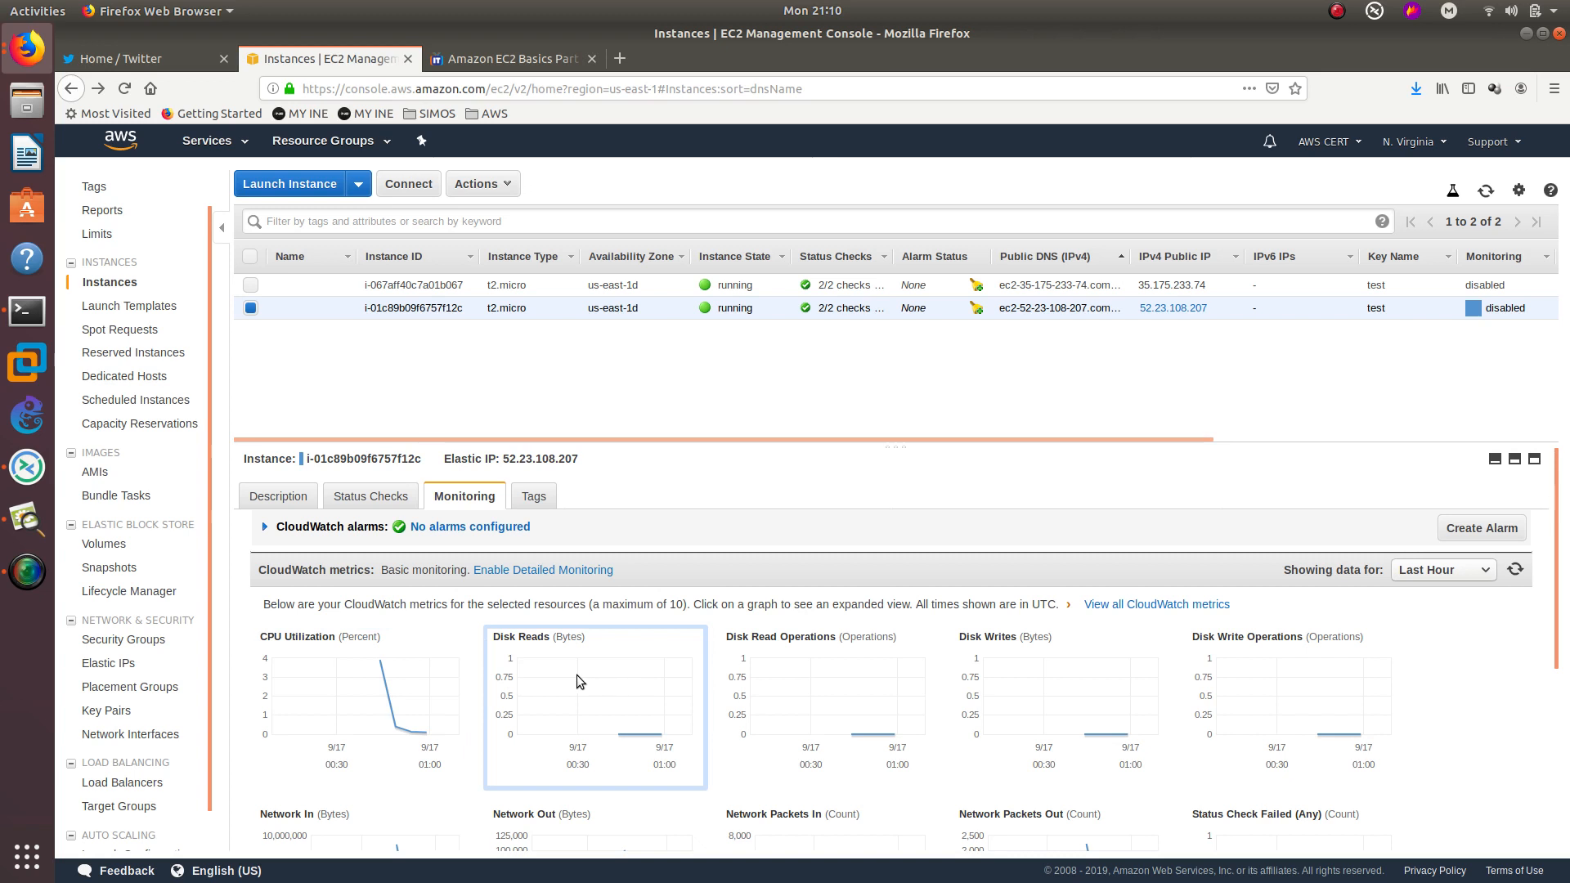
scroll(576, 675, down, 3)
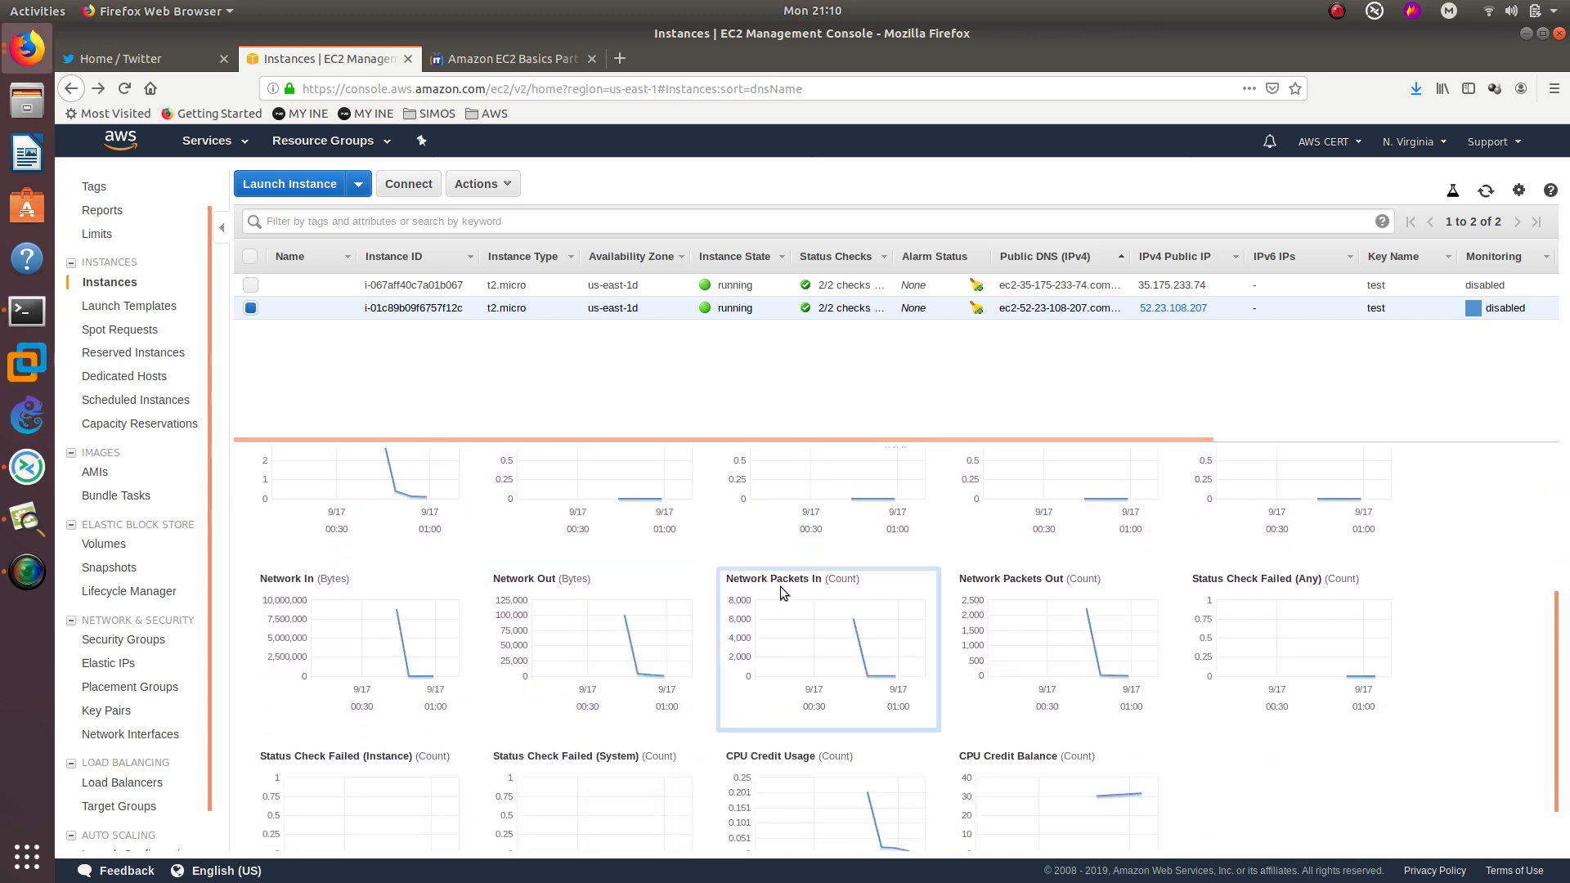
- Review the remaining CloudWatch graphs, showing data for the last 3 hours, last 24 hours and last 2 weeks
scroll(780, 589, down, 1)
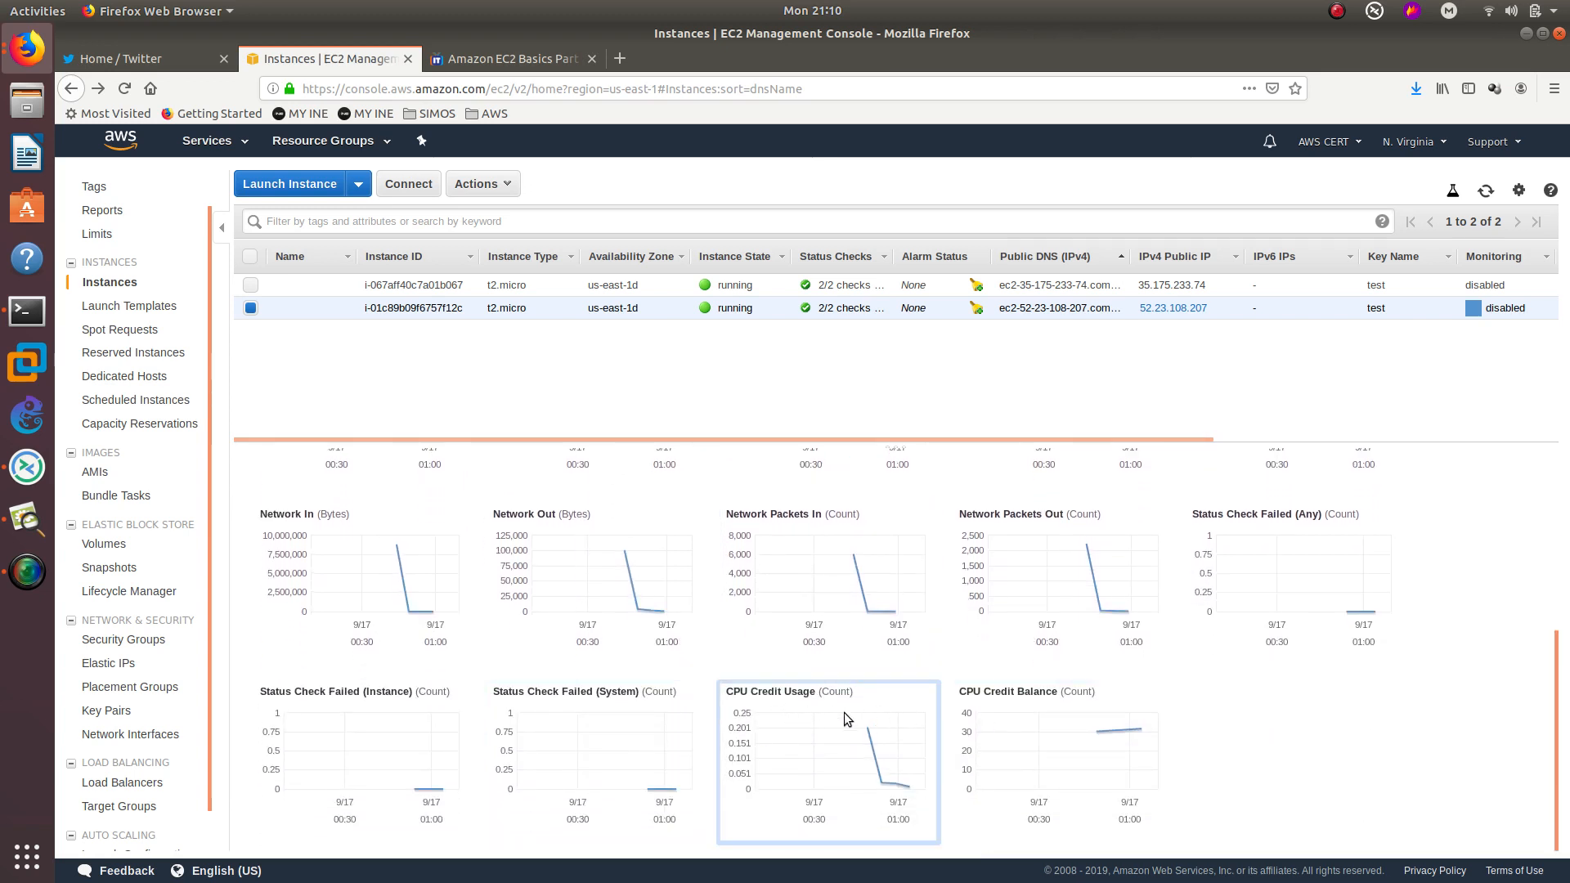
scroll(966, 701, up, 4)
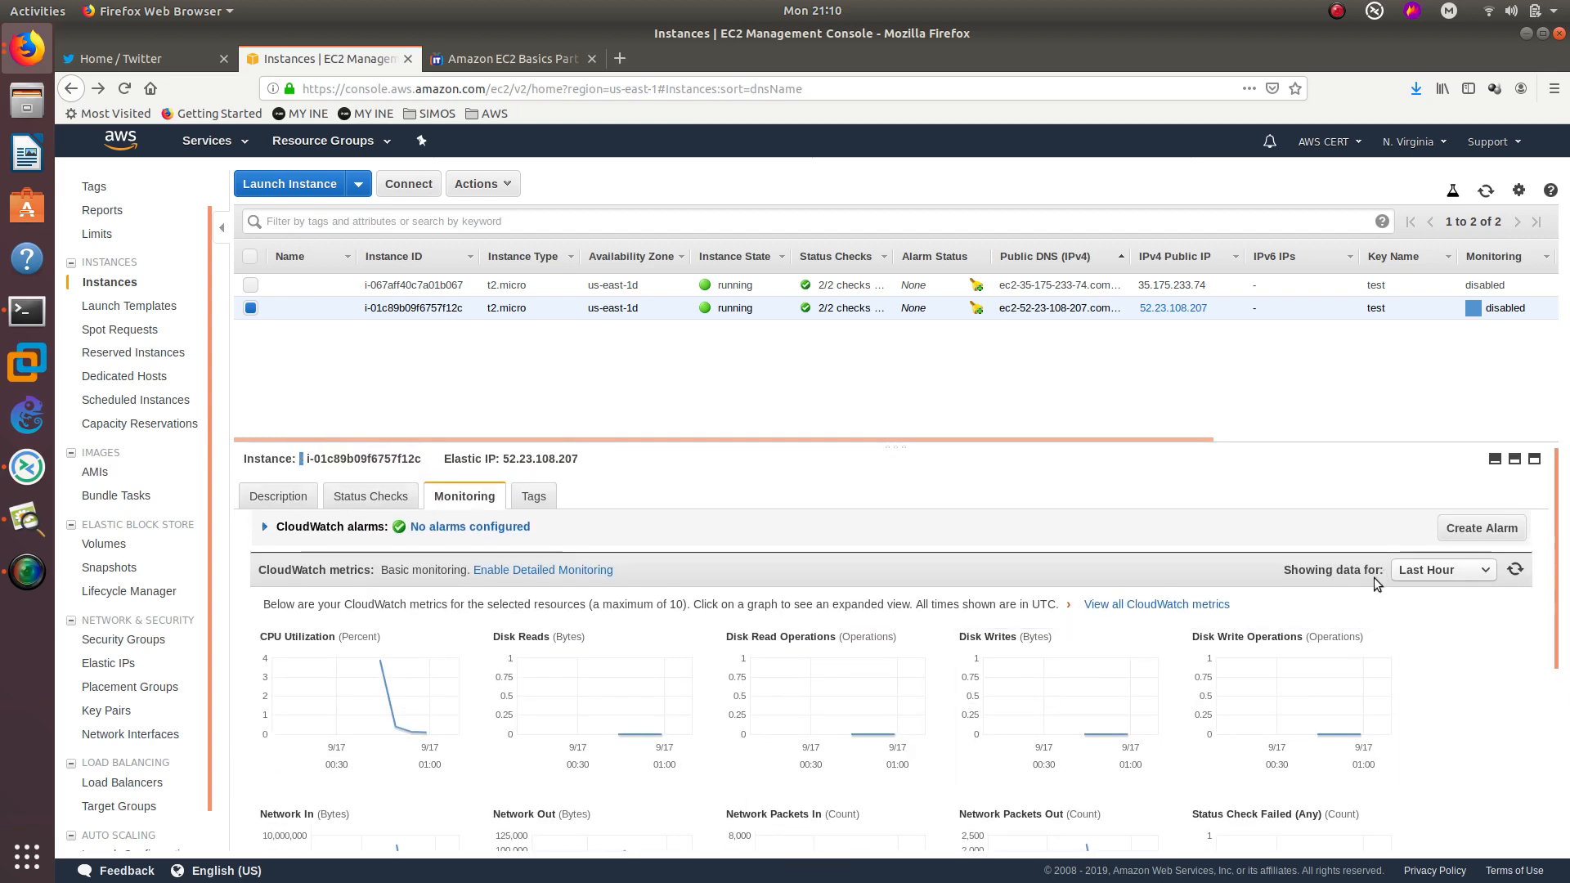
click(1420, 573)
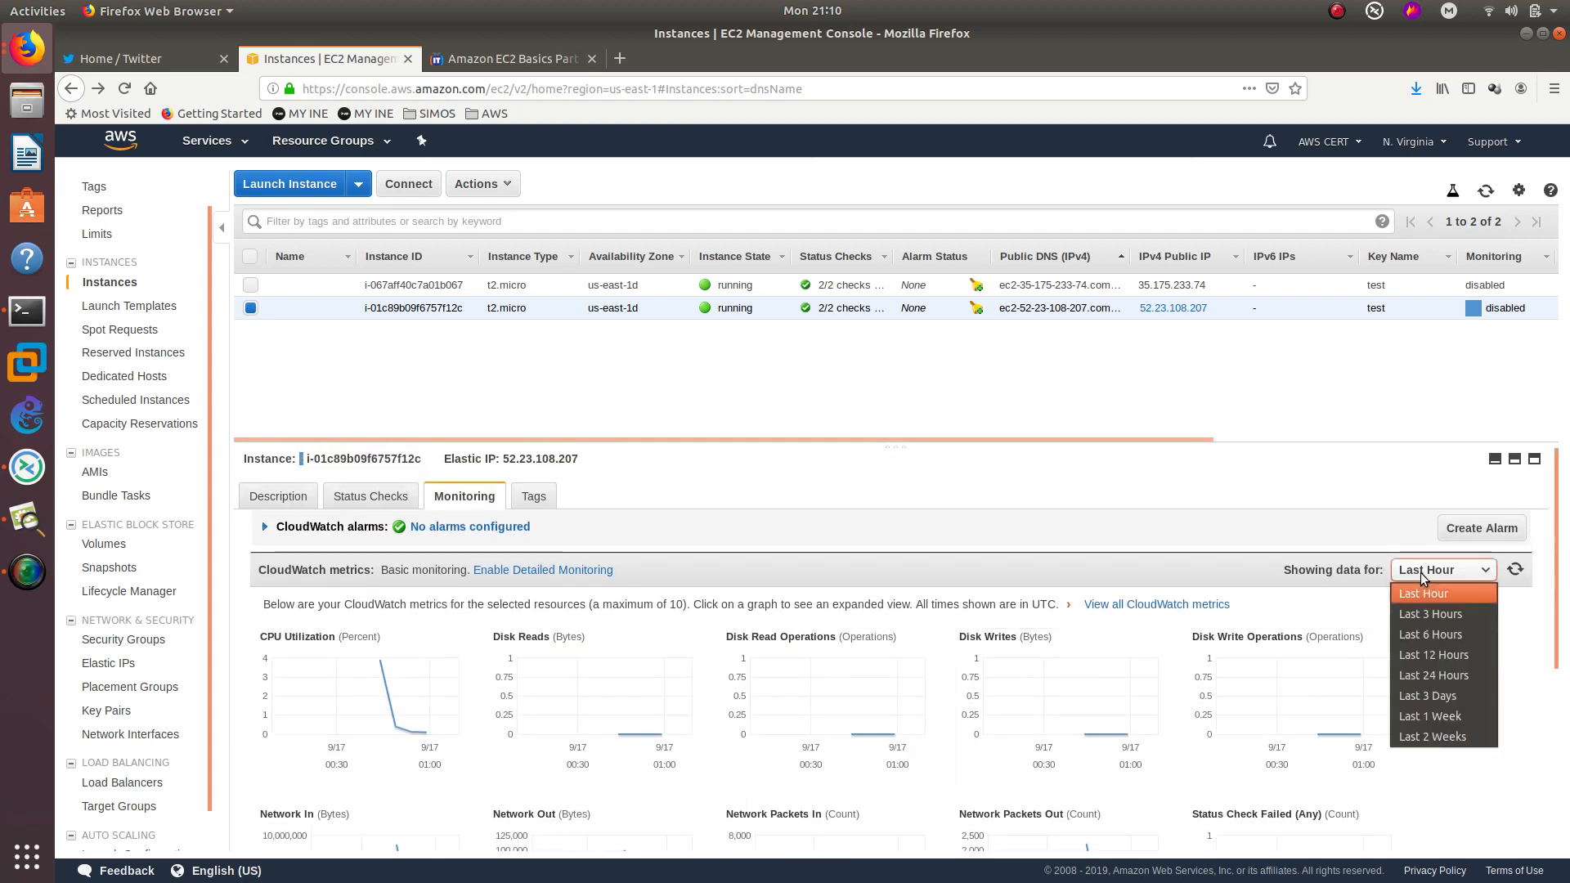
click(1434, 613)
click(1439, 569)
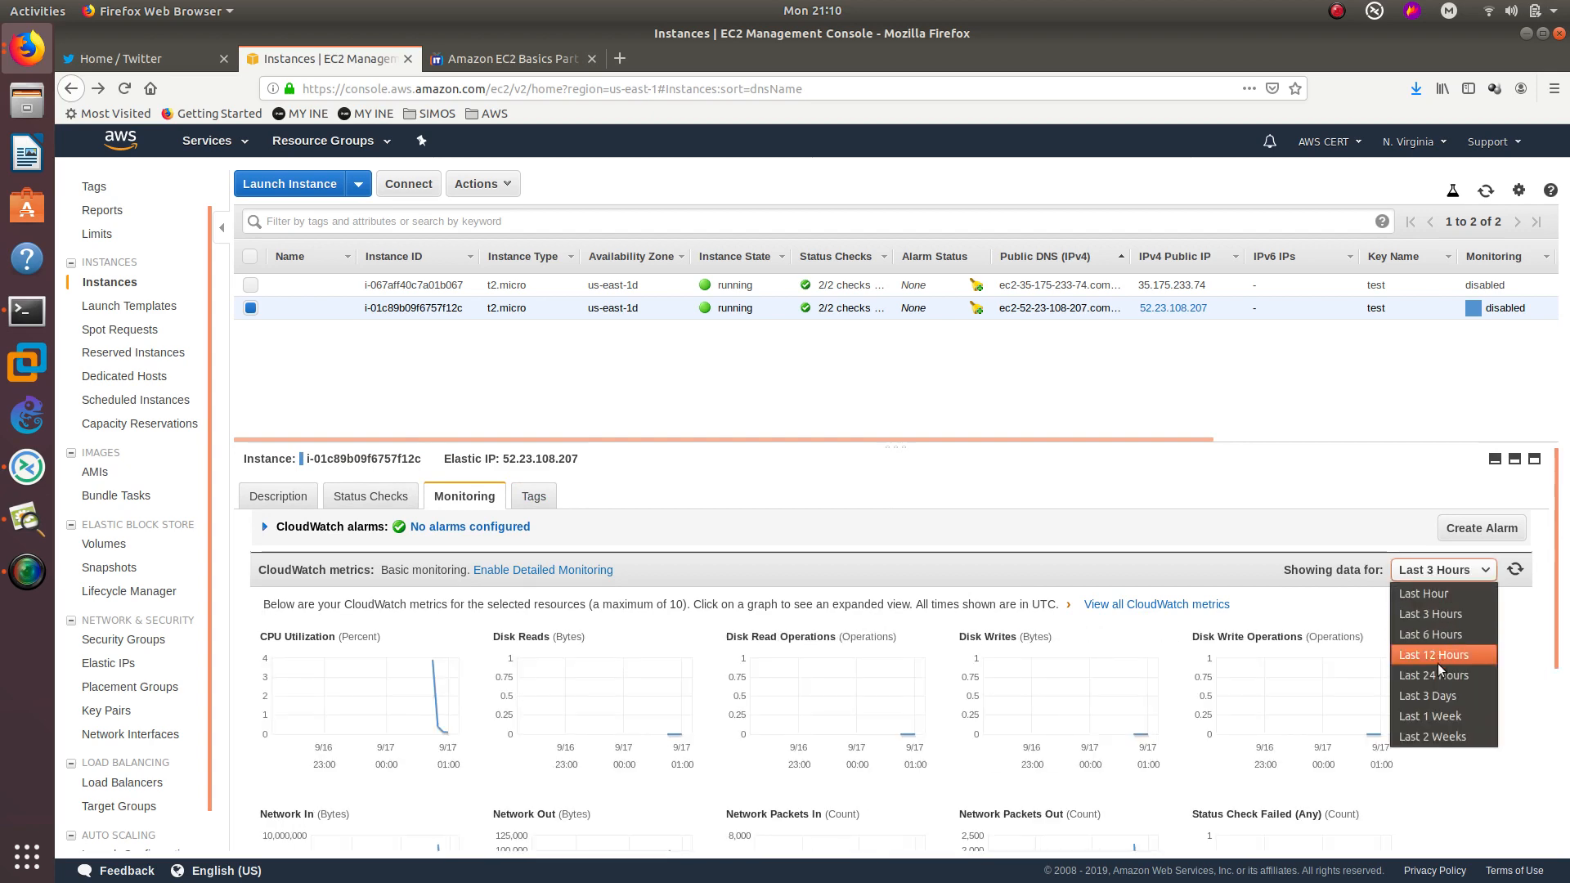
click(1434, 677)
click(1439, 569)
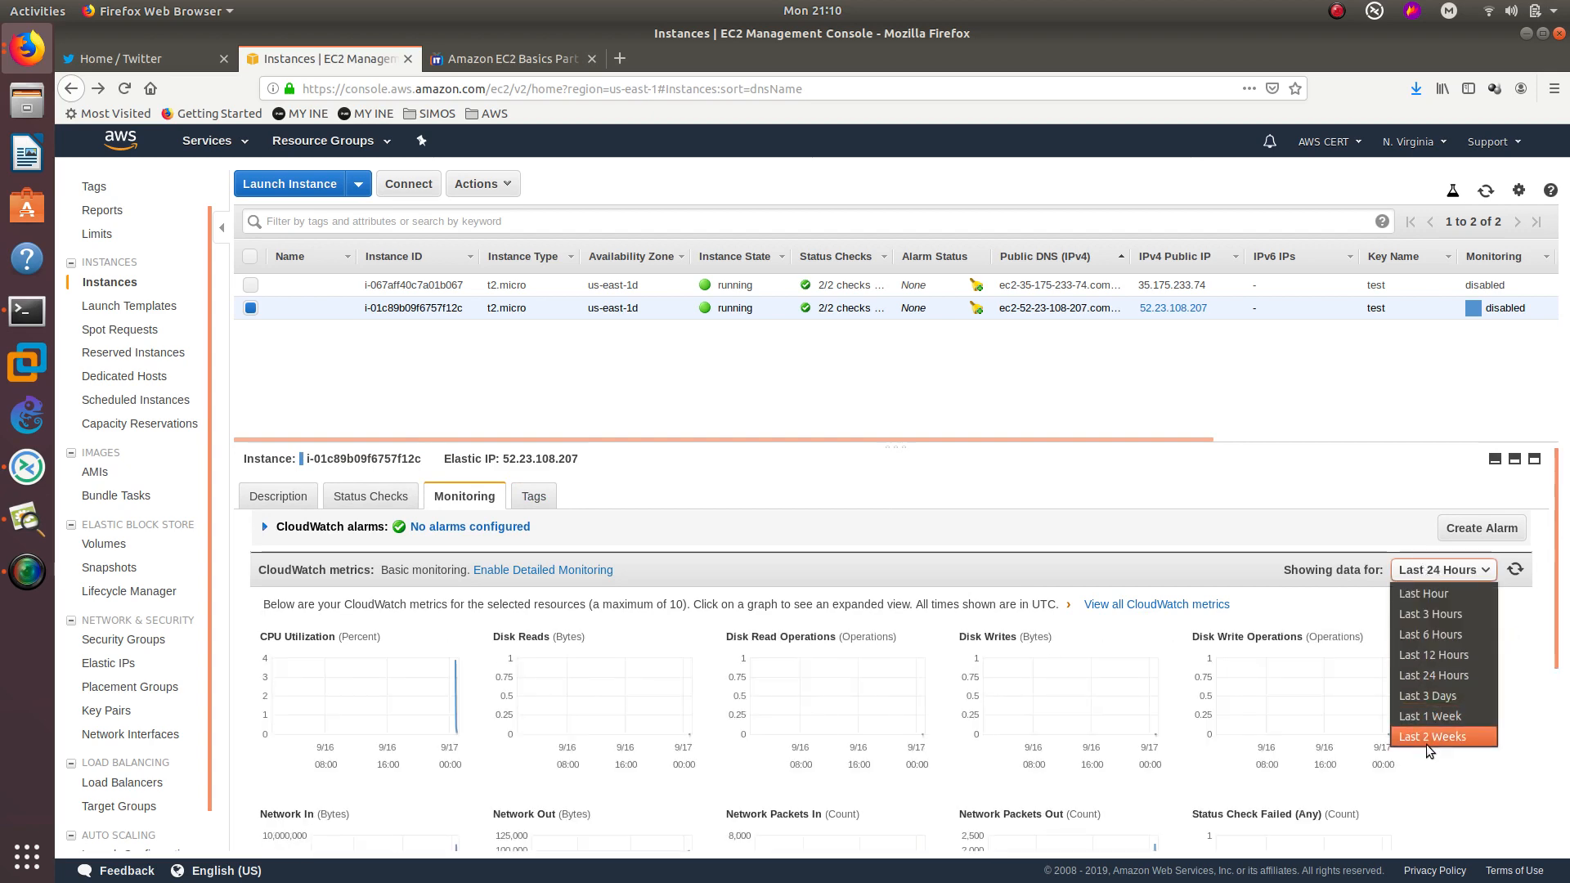
click(1427, 737)
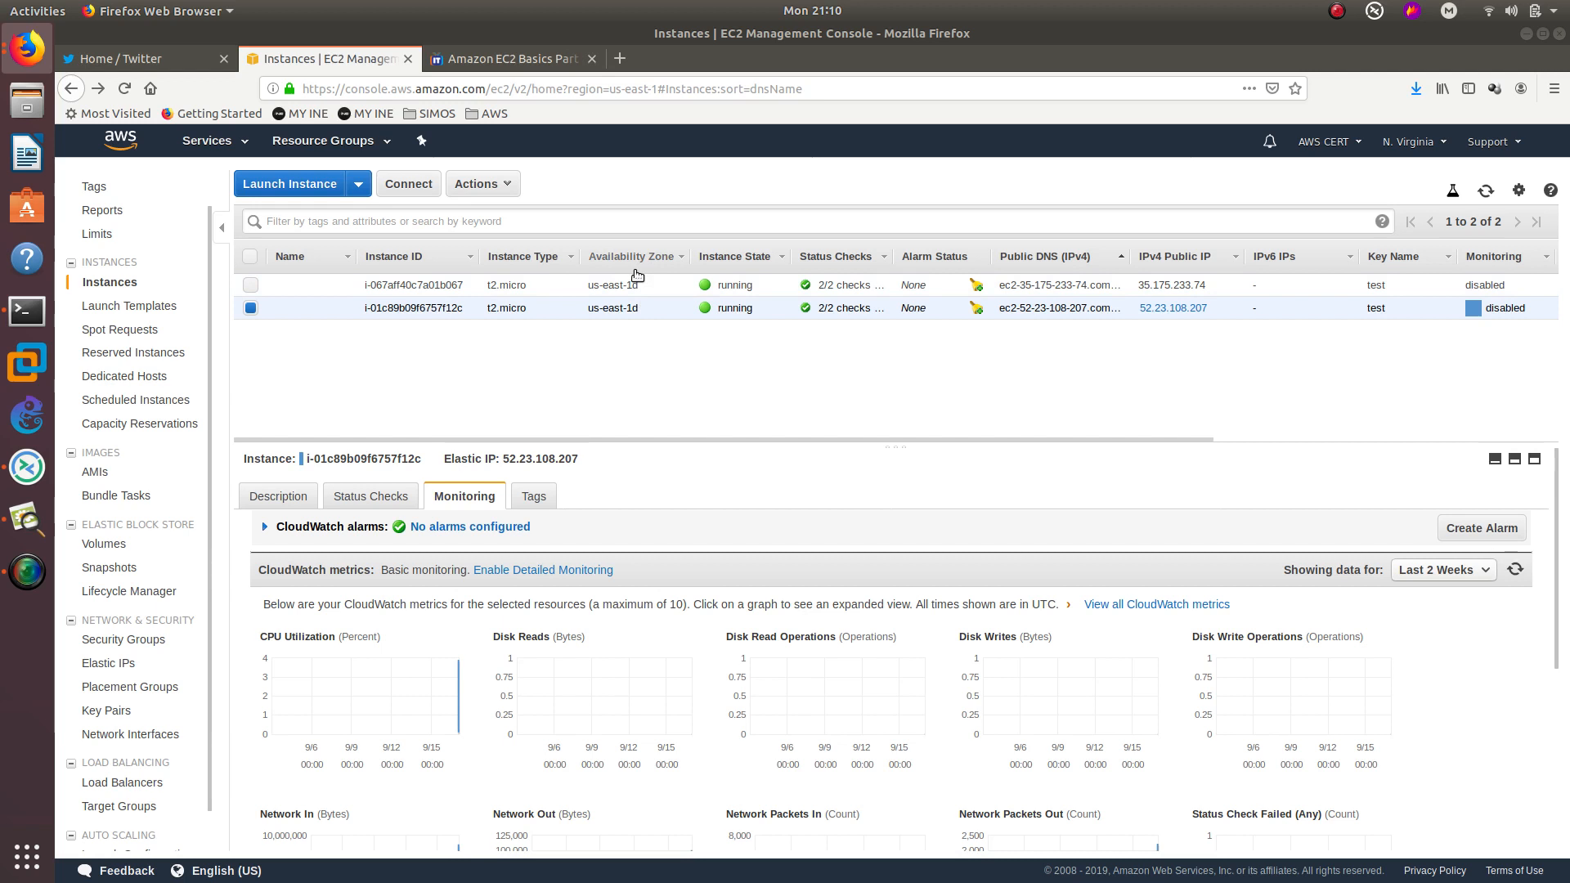
- Enable termination protection for the instance with Elastic IP 52.23.108.207
click(481, 183)
mouse_move(587, 298)
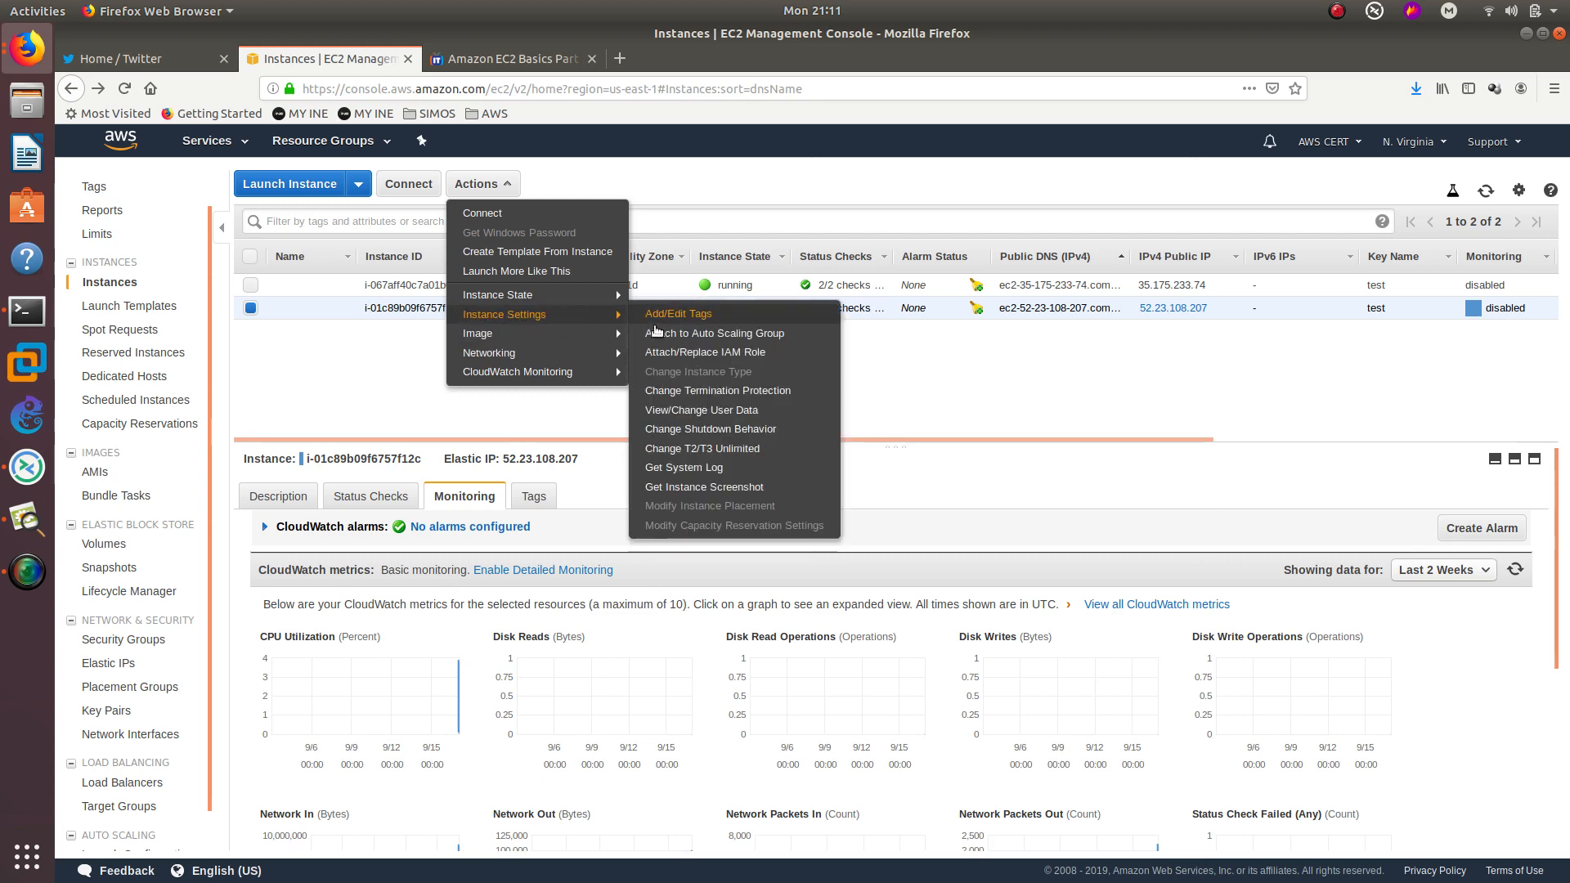
click(714, 391)
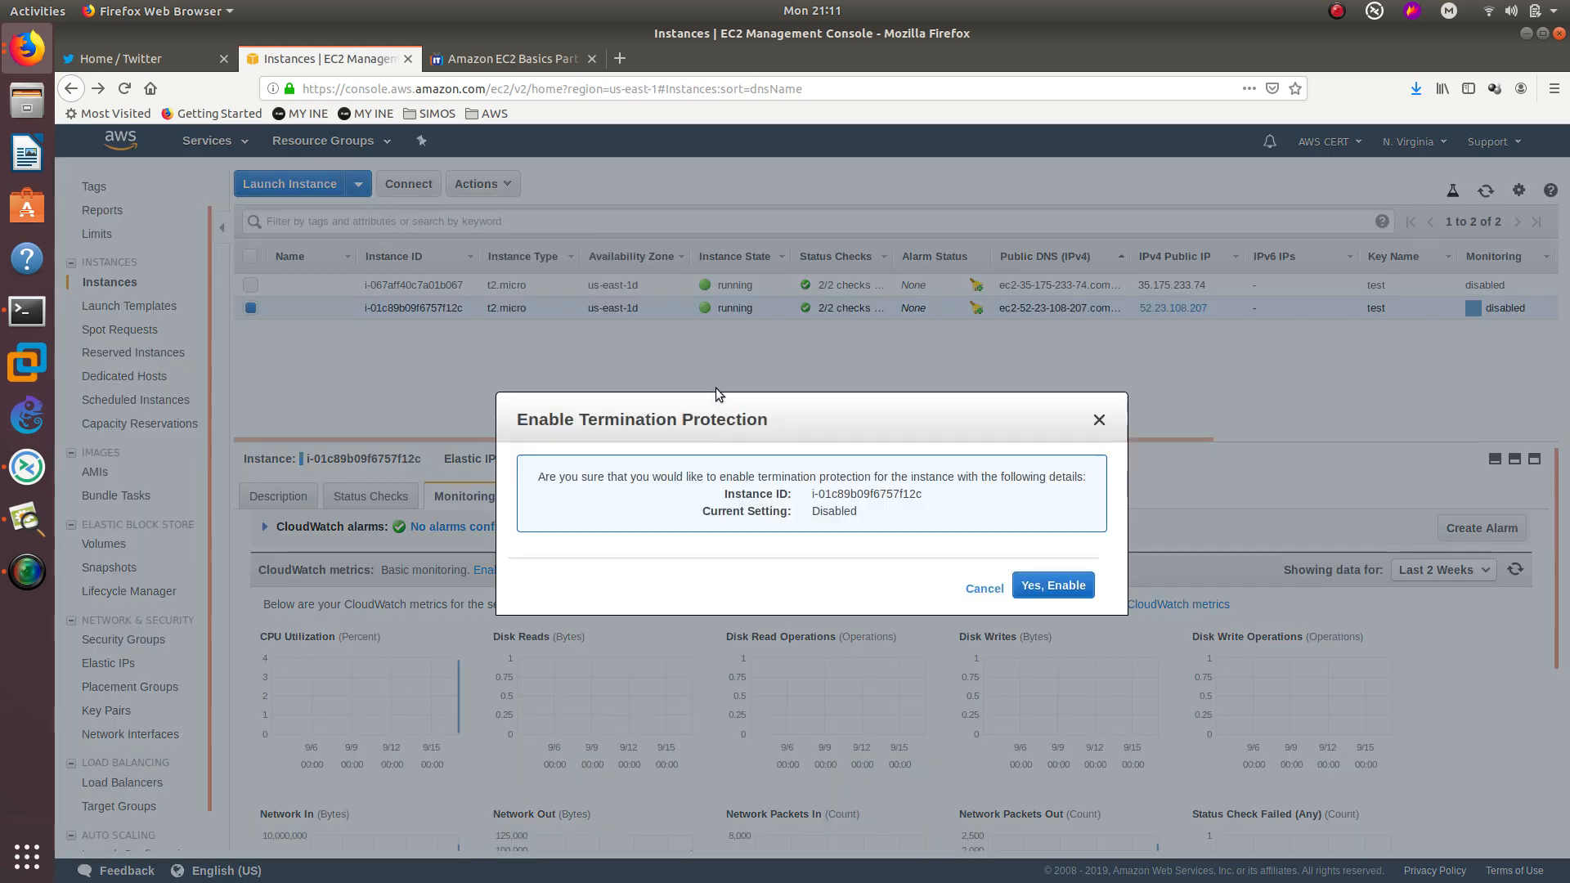
click(1047, 586)
- Try to terminate the selected instance to test its termination protection, and dismiss the confirmation dialog
click(475, 192)
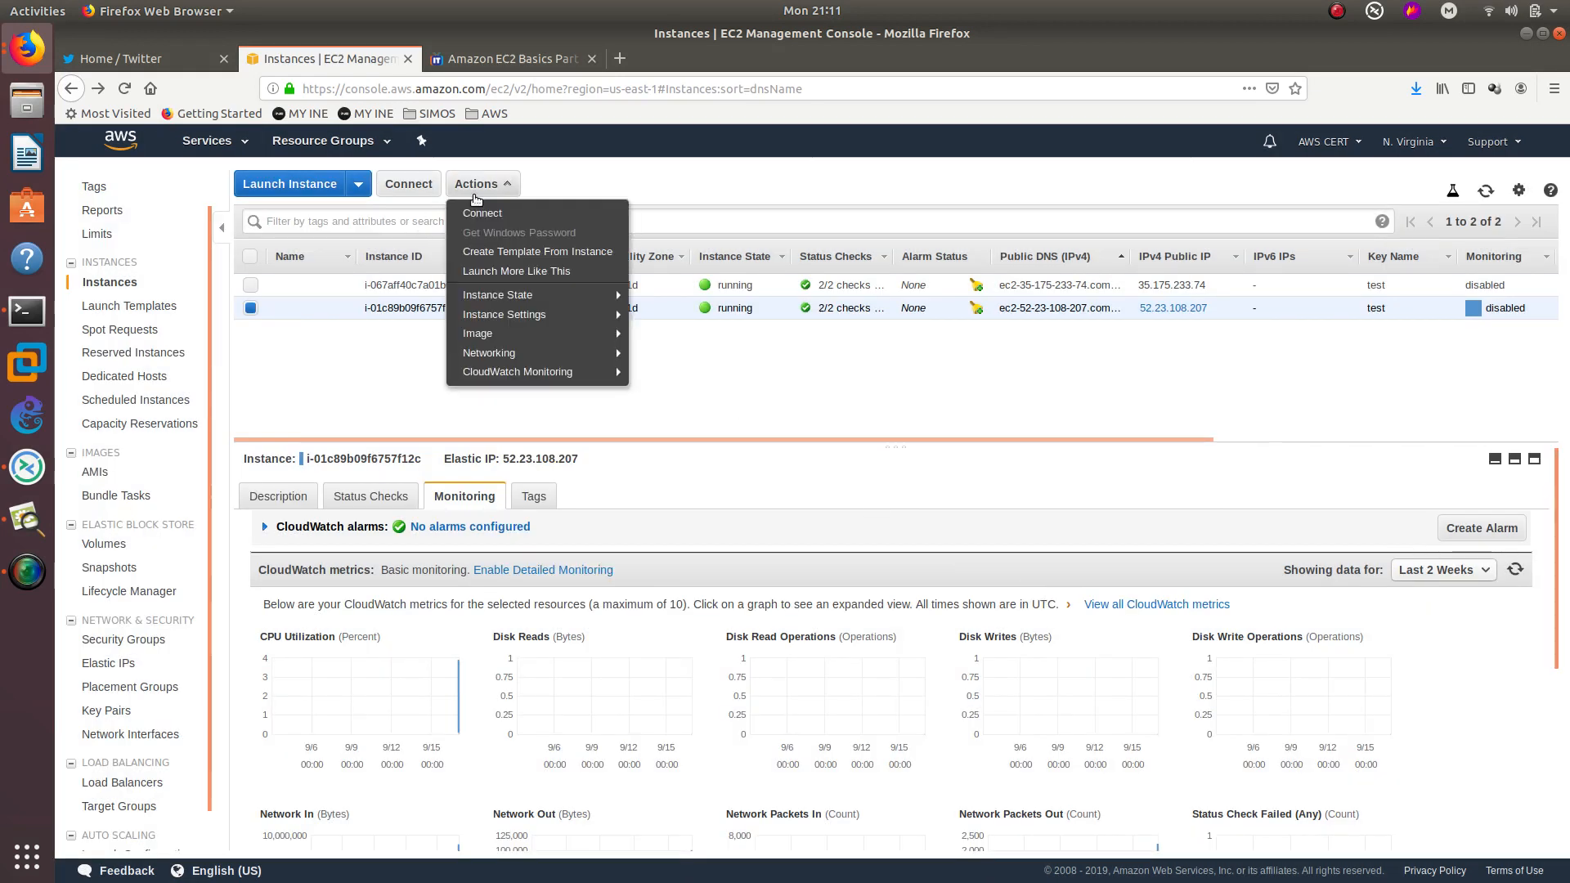
mouse_move(594, 299)
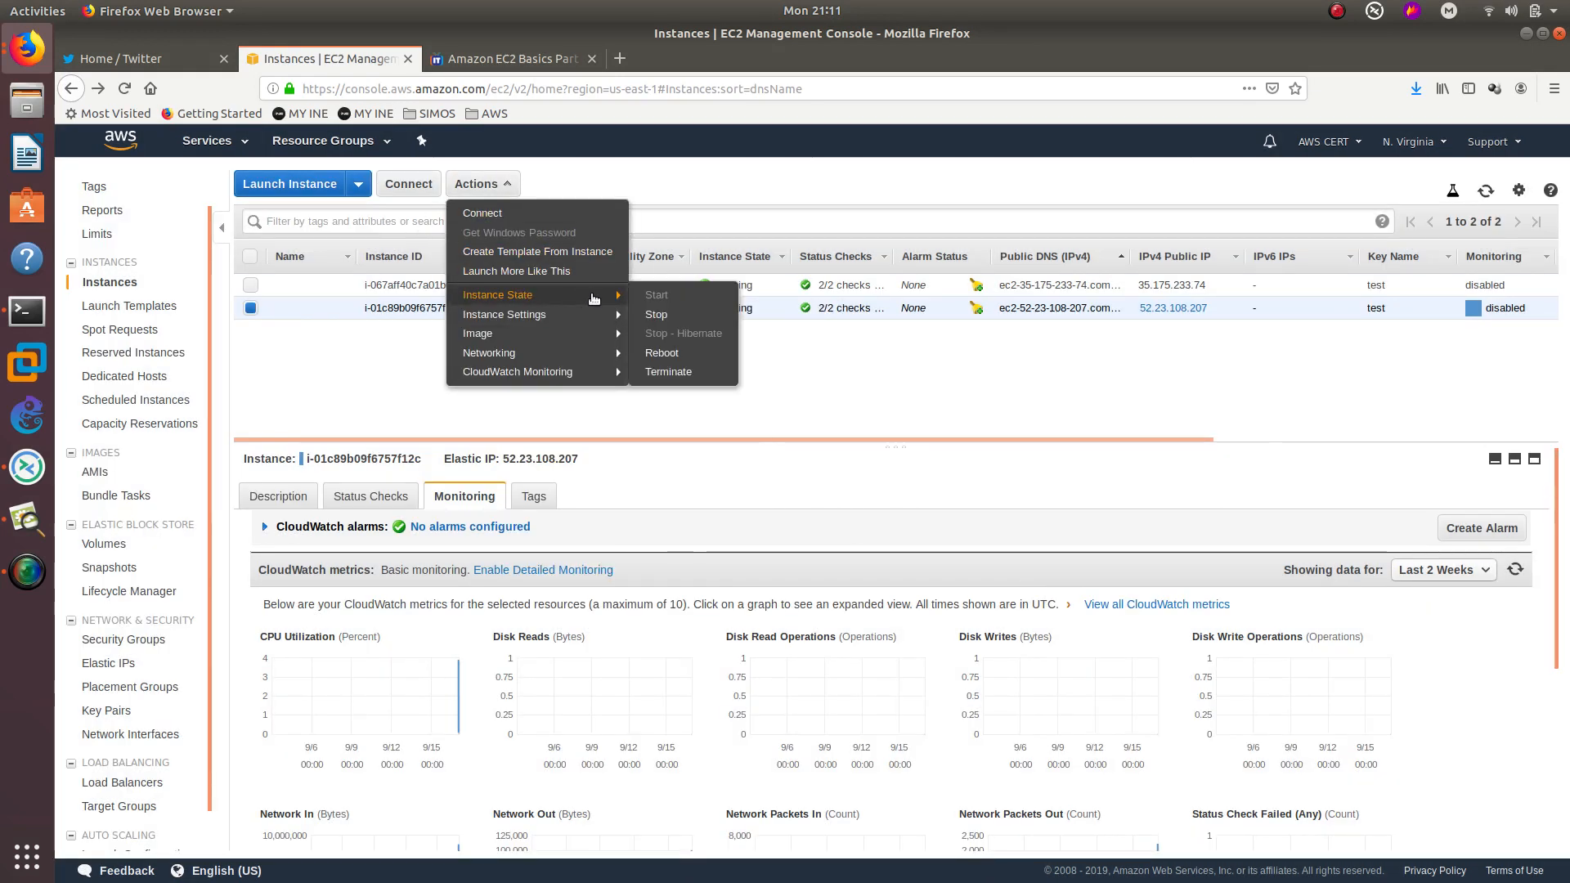
click(687, 373)
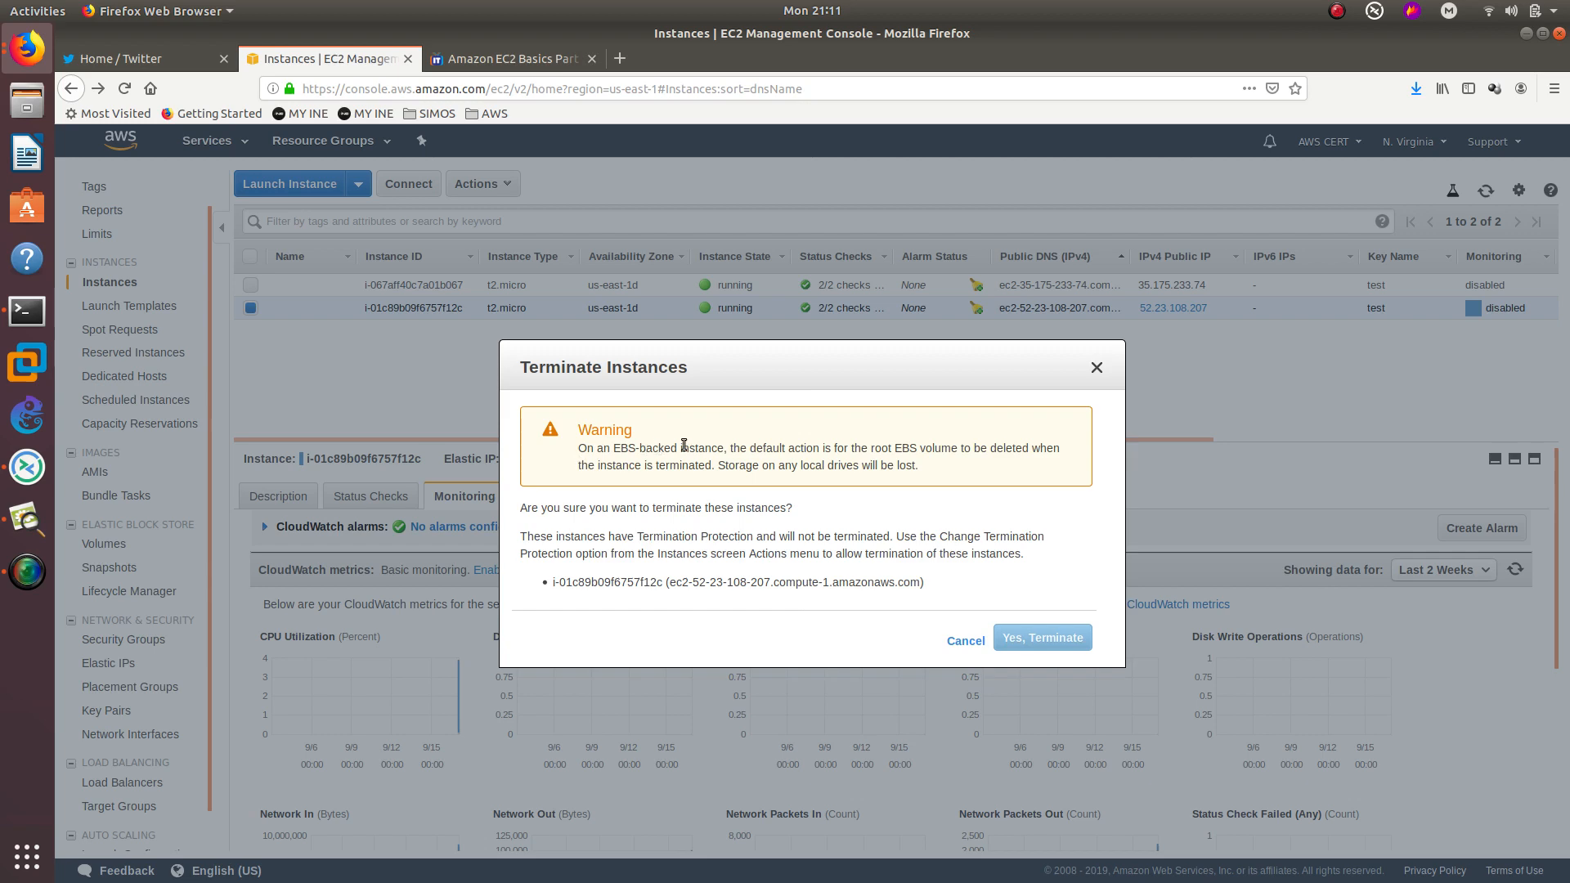
click(1097, 368)
- Stop the instance with Elastic IP 52.23.108.207, confirm it, and refresh the instance list
click(483, 184)
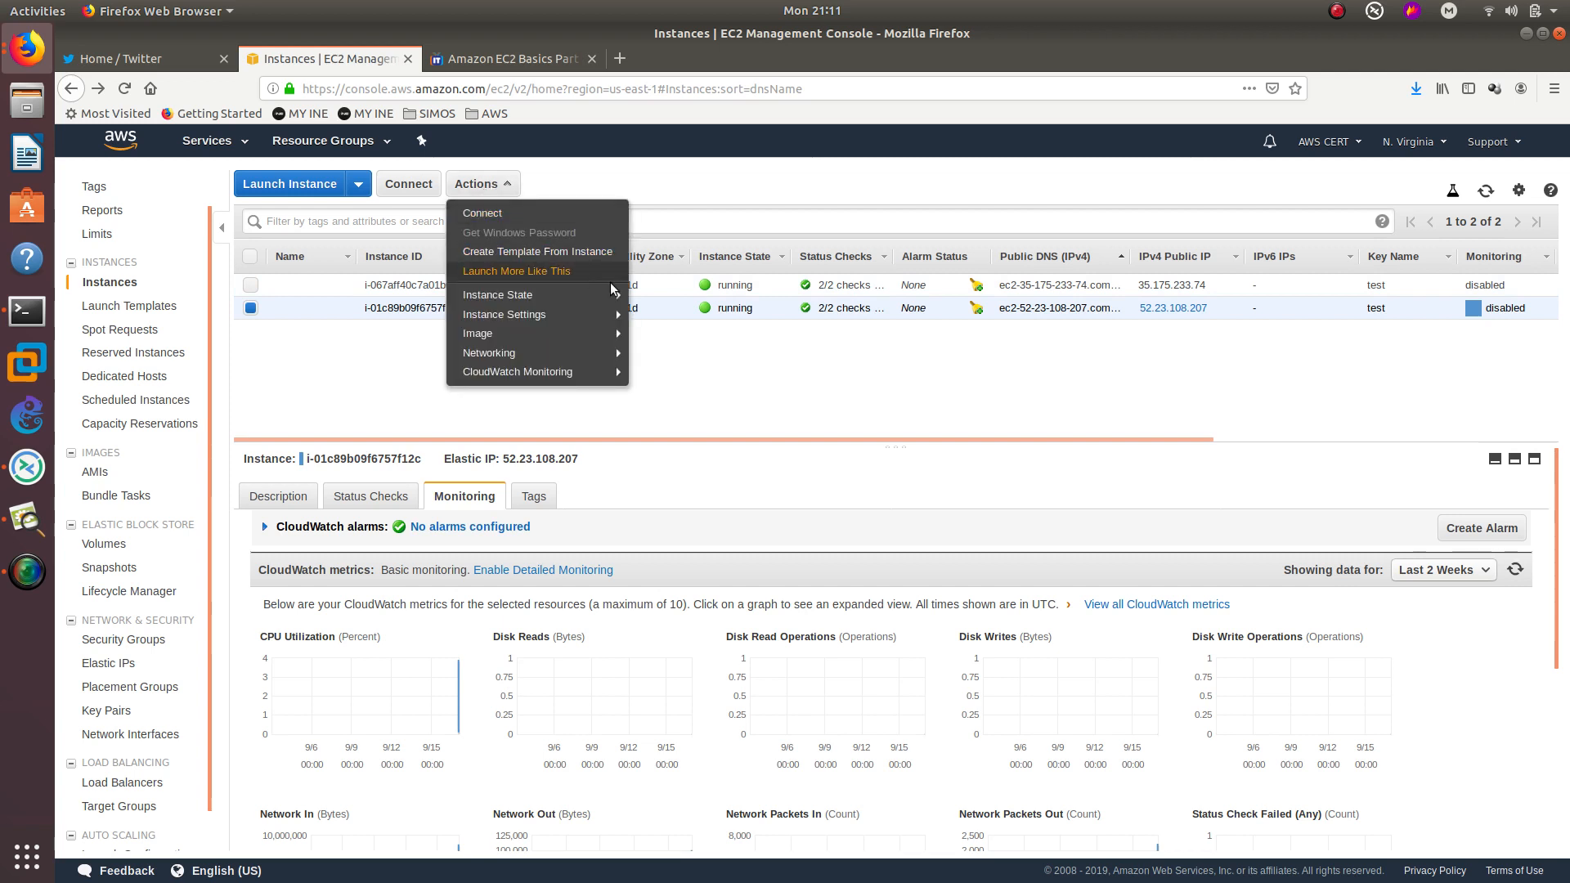
mouse_move(616, 291)
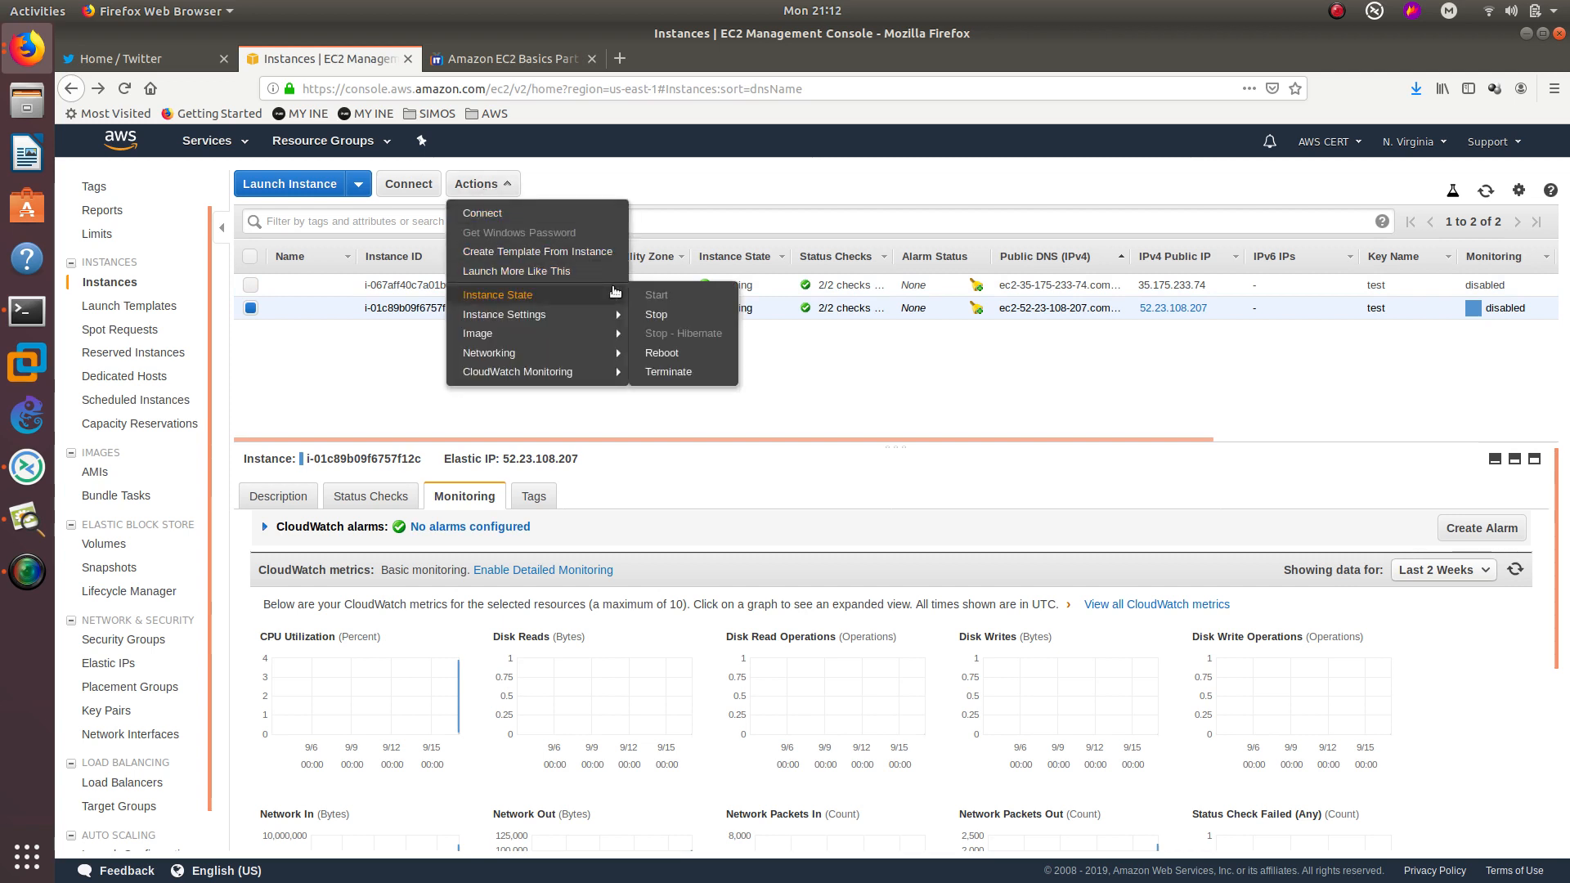
click(658, 315)
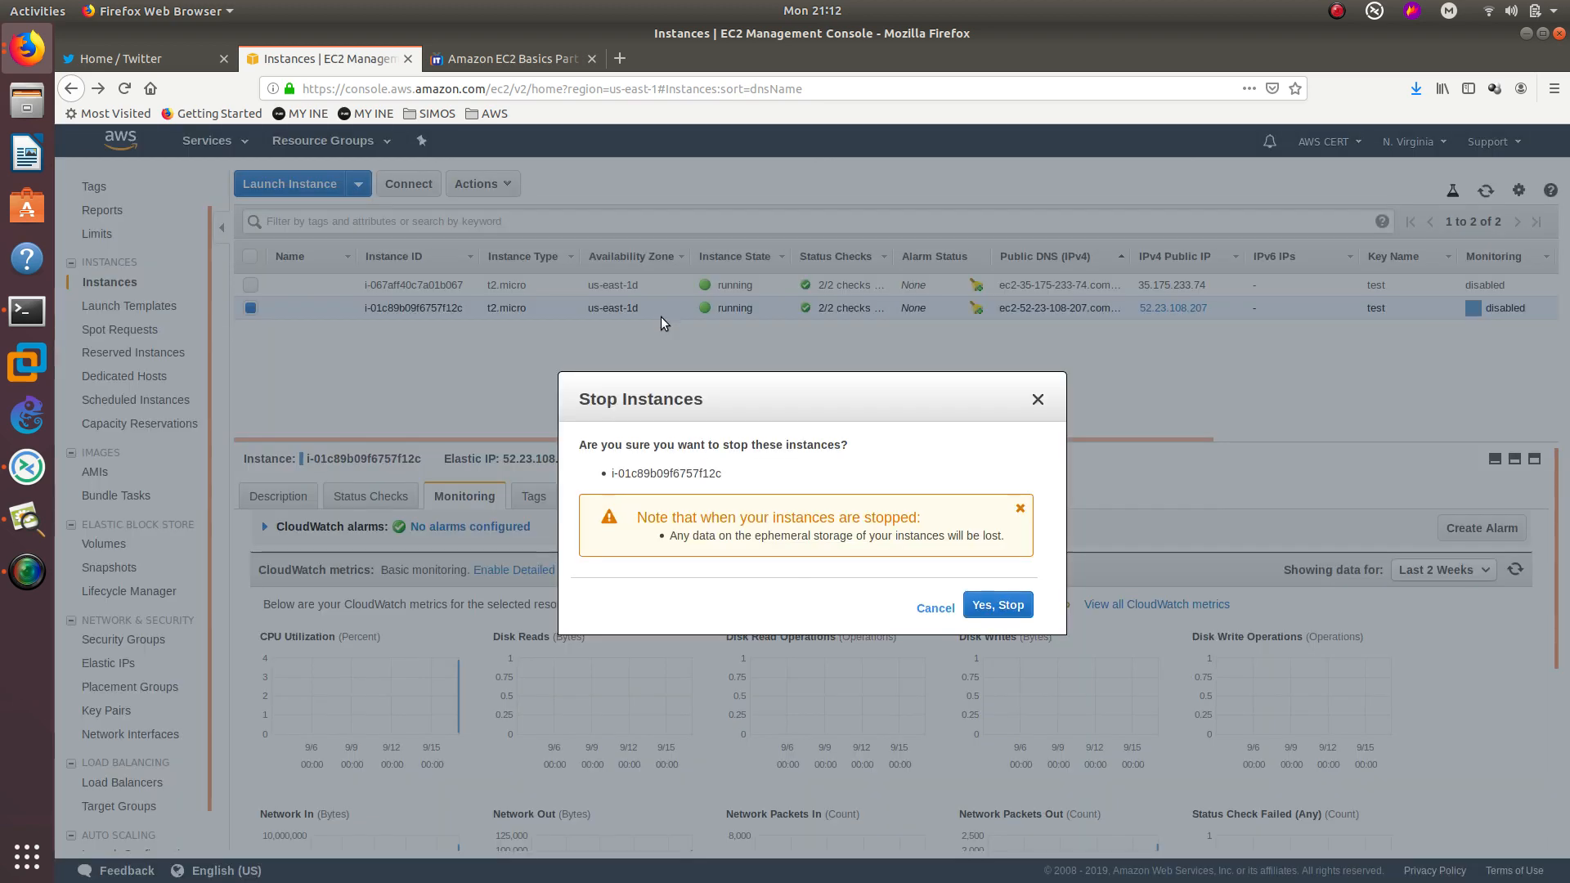
click(996, 605)
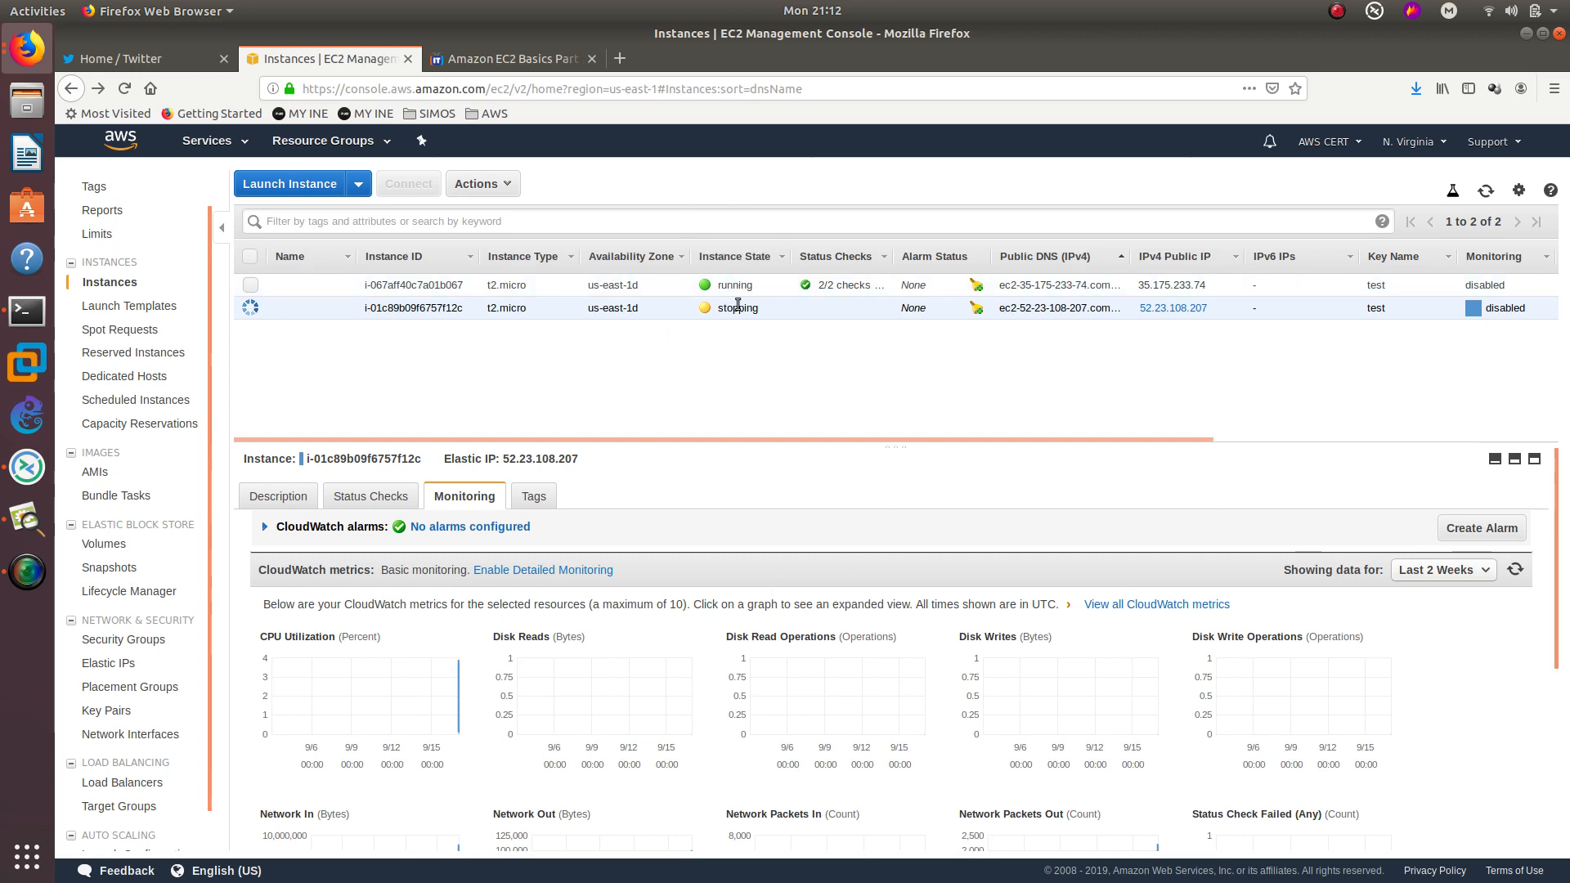
click(1486, 190)
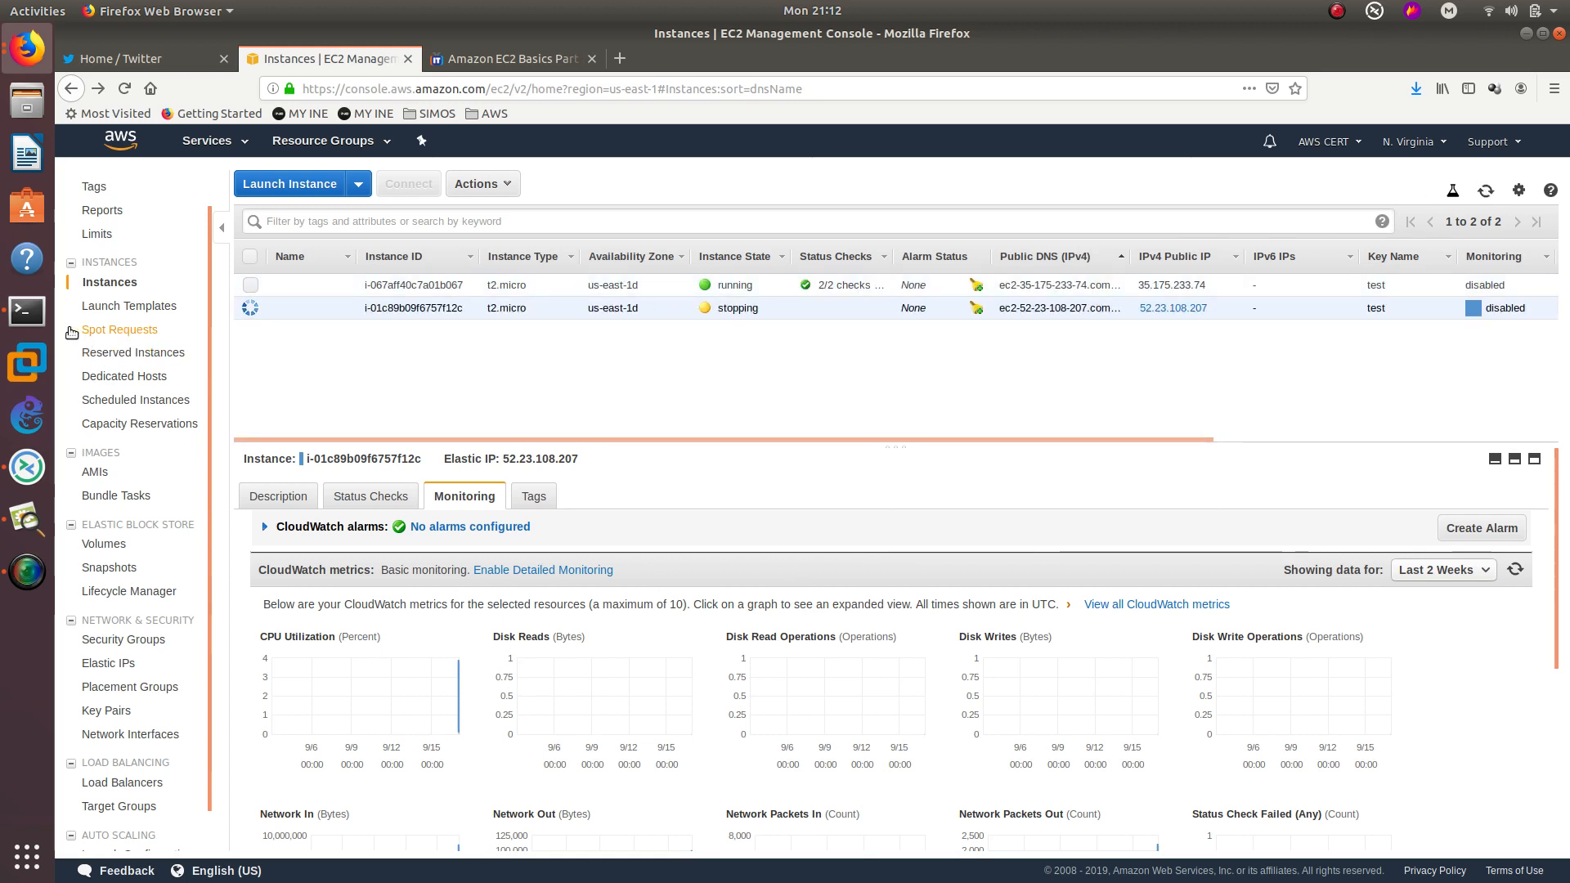
- Switch to the terminal, close the window holding the SSH session, and refresh the EC2 instance list in Firefox
click(27, 311)
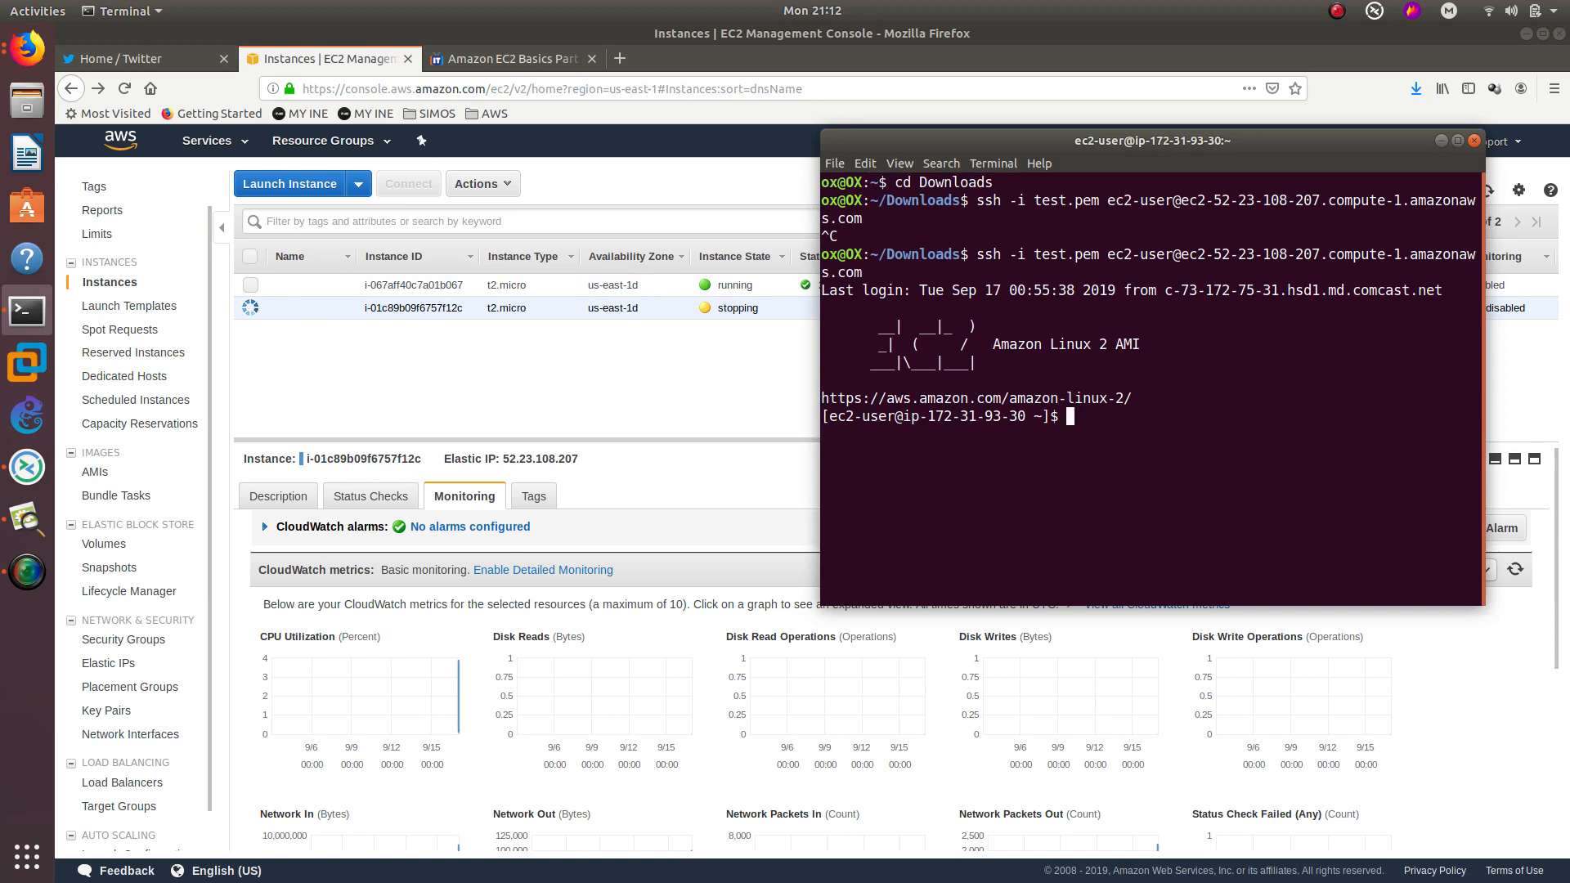
click(1474, 141)
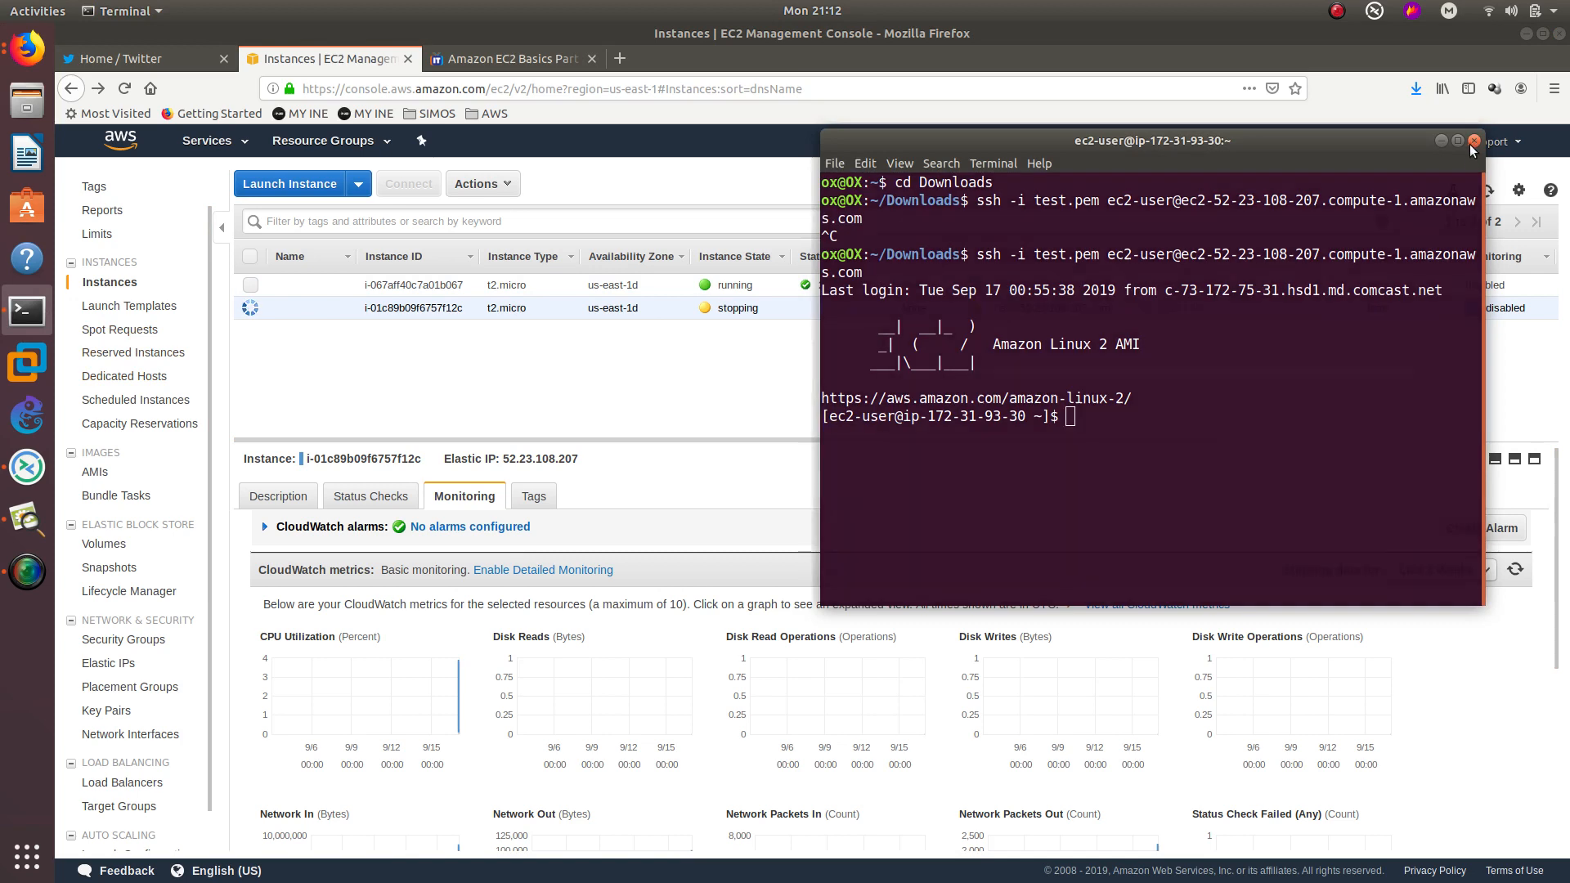
click(1276, 421)
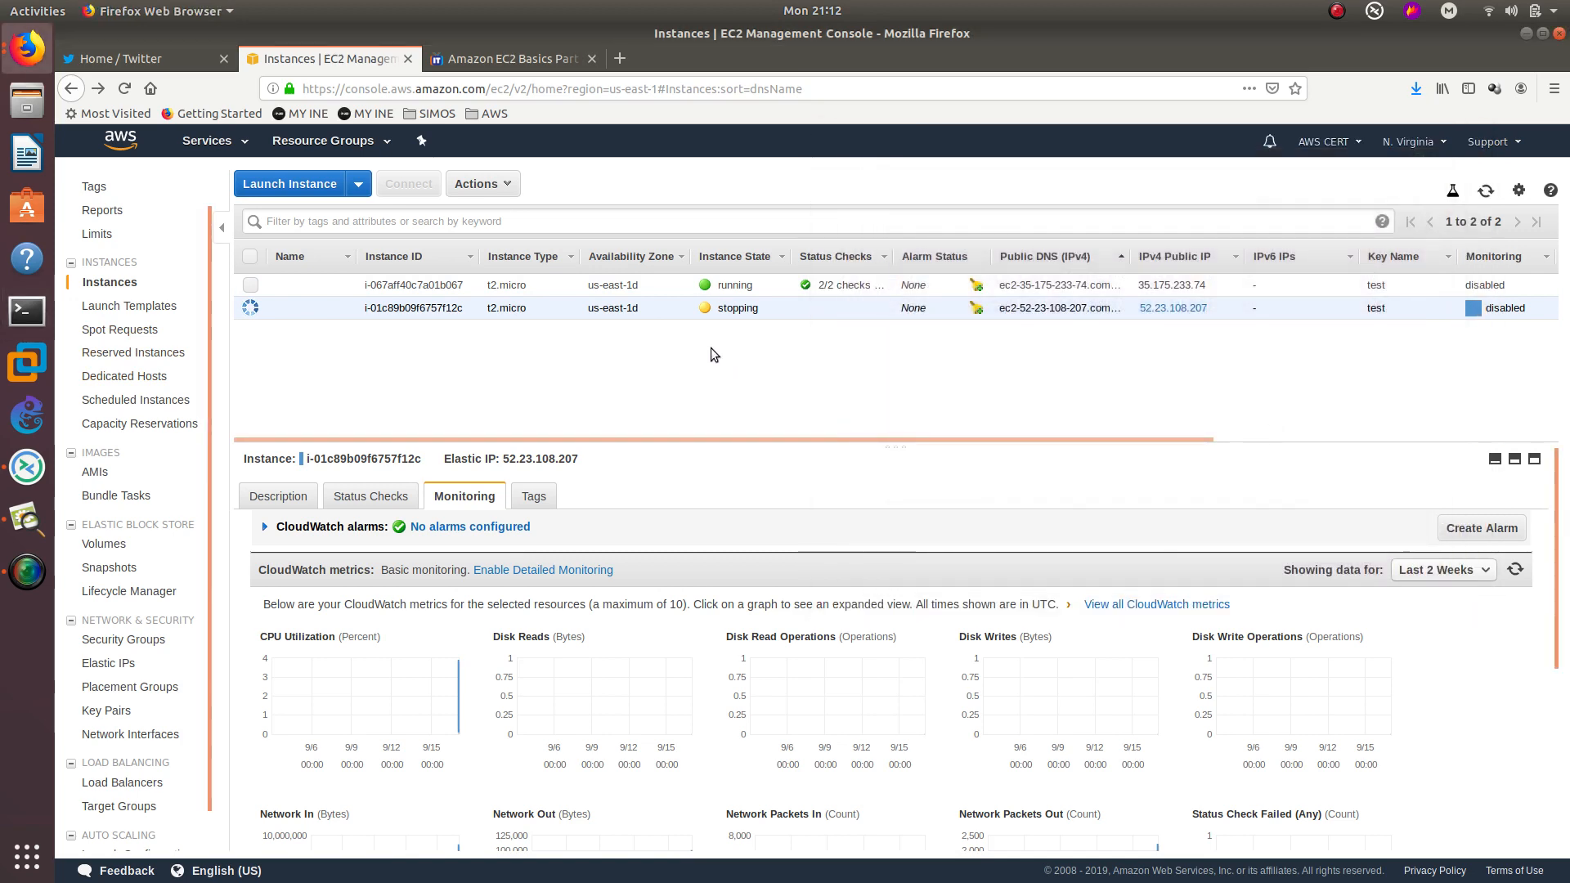
click(1486, 193)
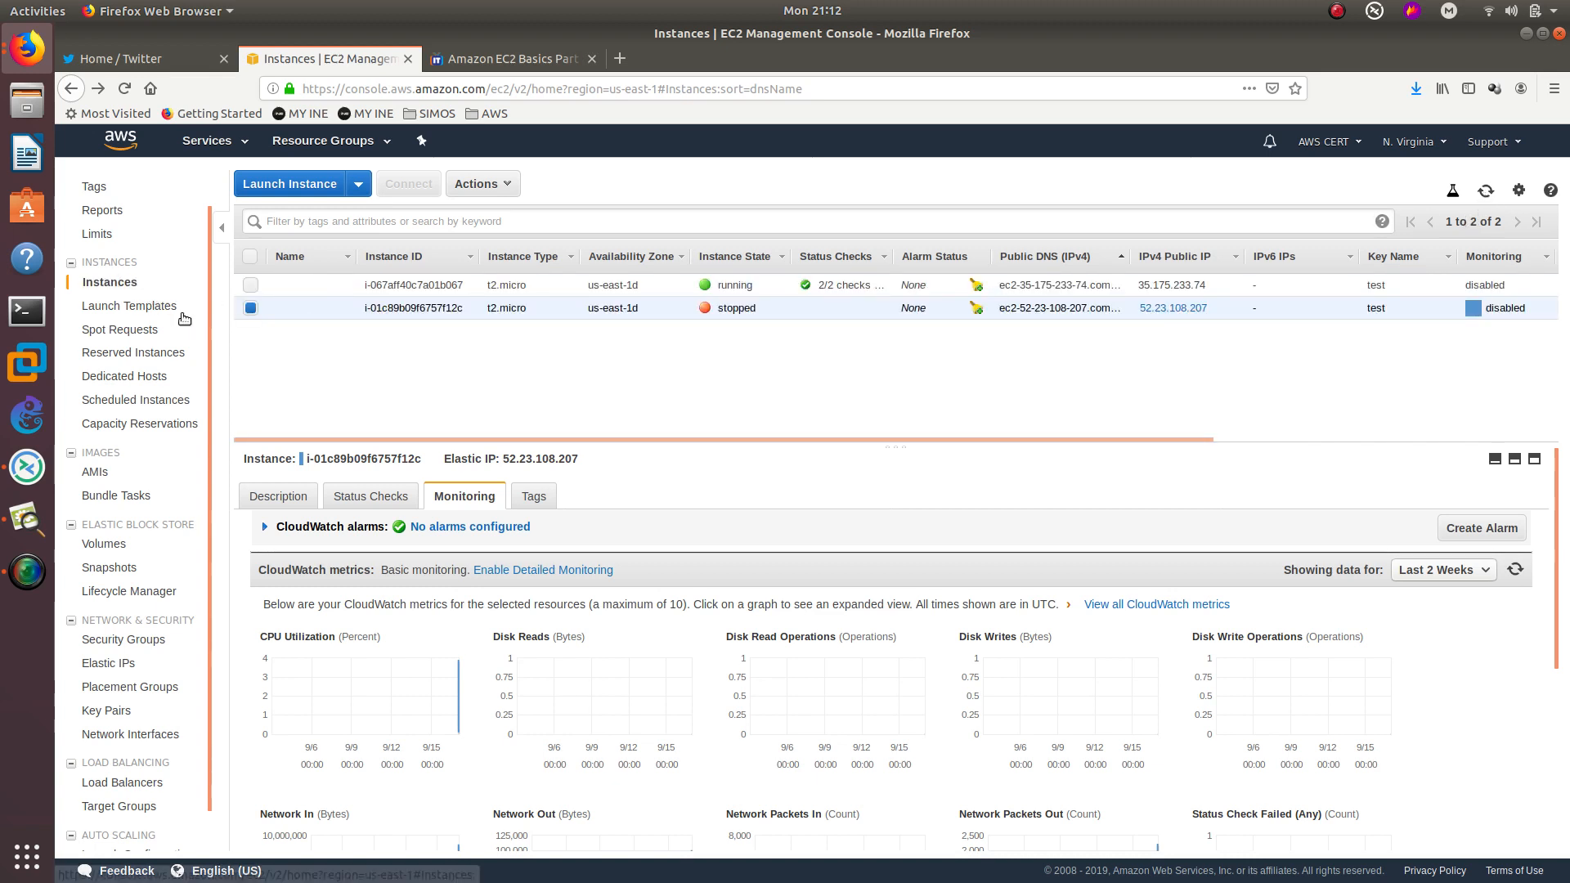
- Open the instance type change for the stopped instance and examine the available instance types
click(477, 185)
mouse_move(580, 323)
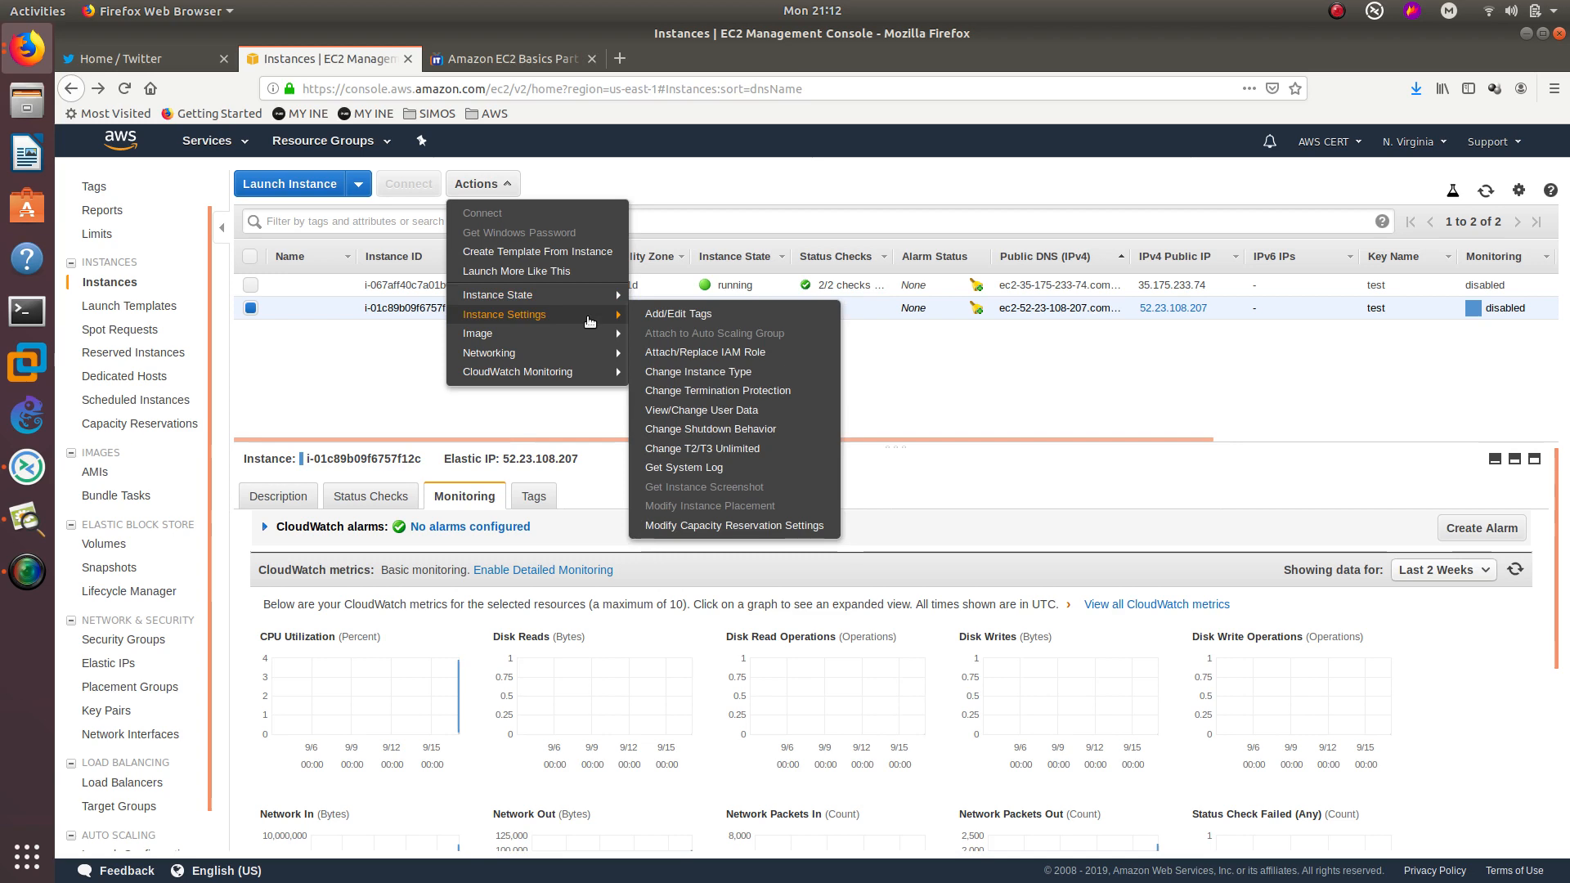
click(700, 379)
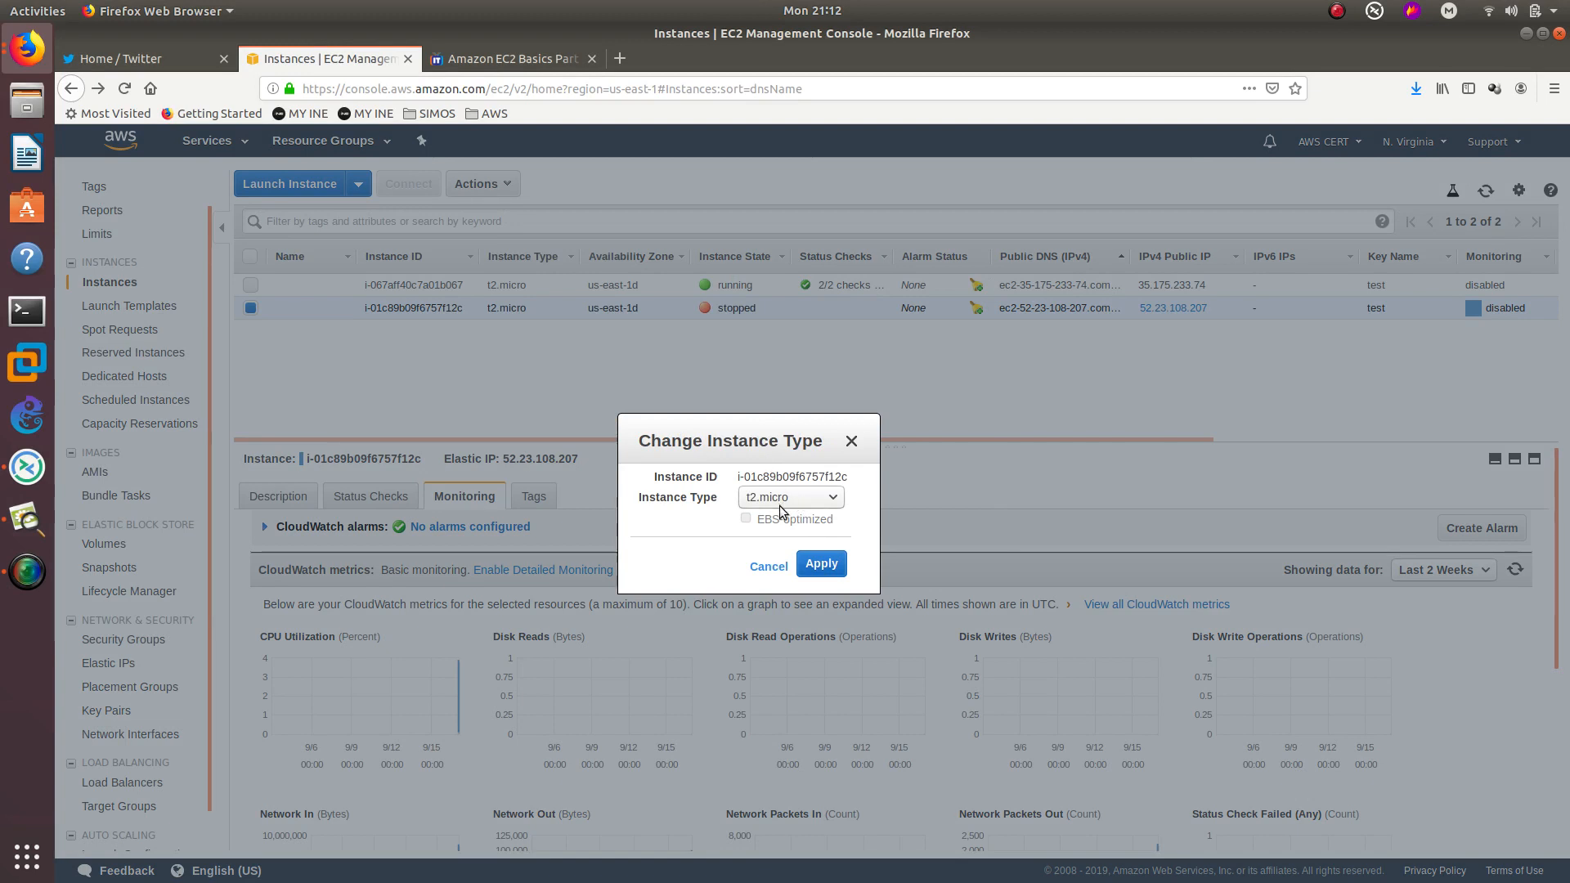
click(778, 497)
scroll(798, 540, down, 4)
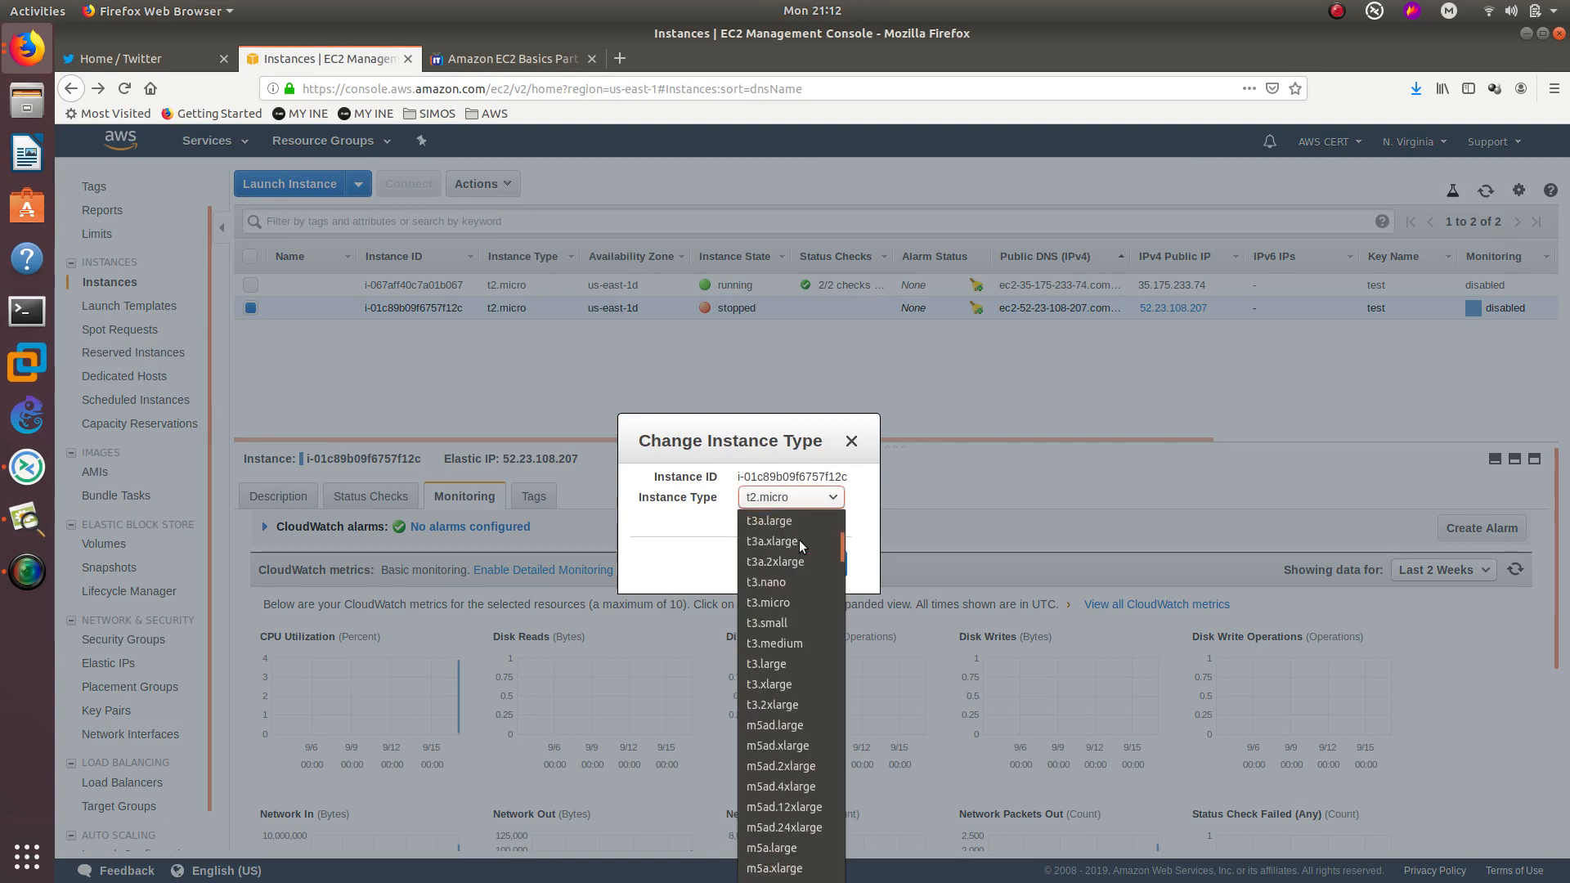
scroll(781, 527, up, 4)
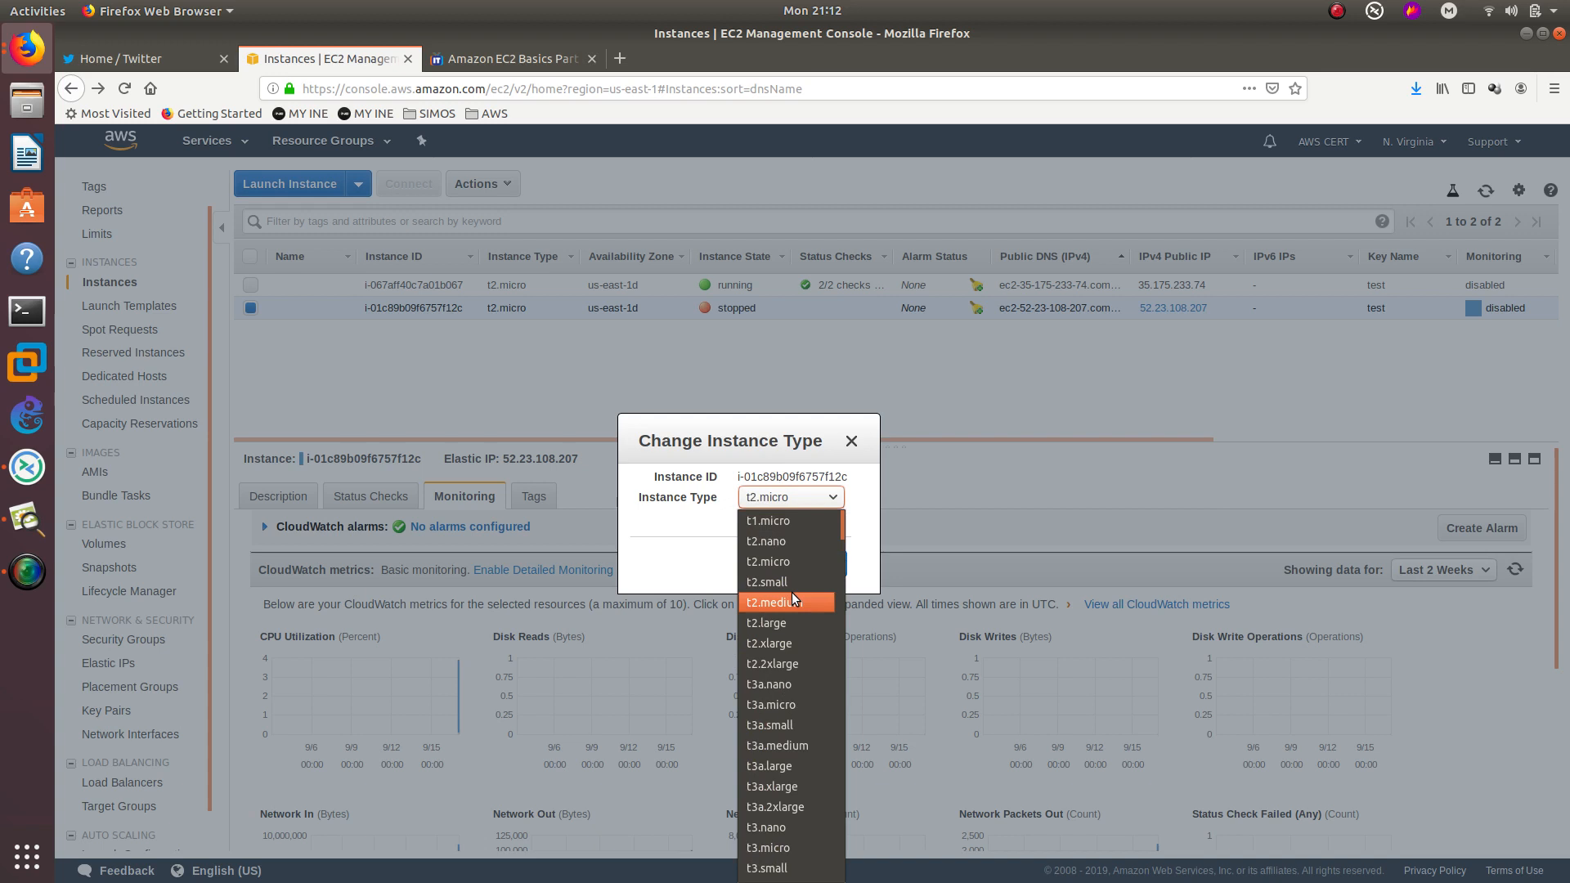
scroll(791, 591, down, 2)
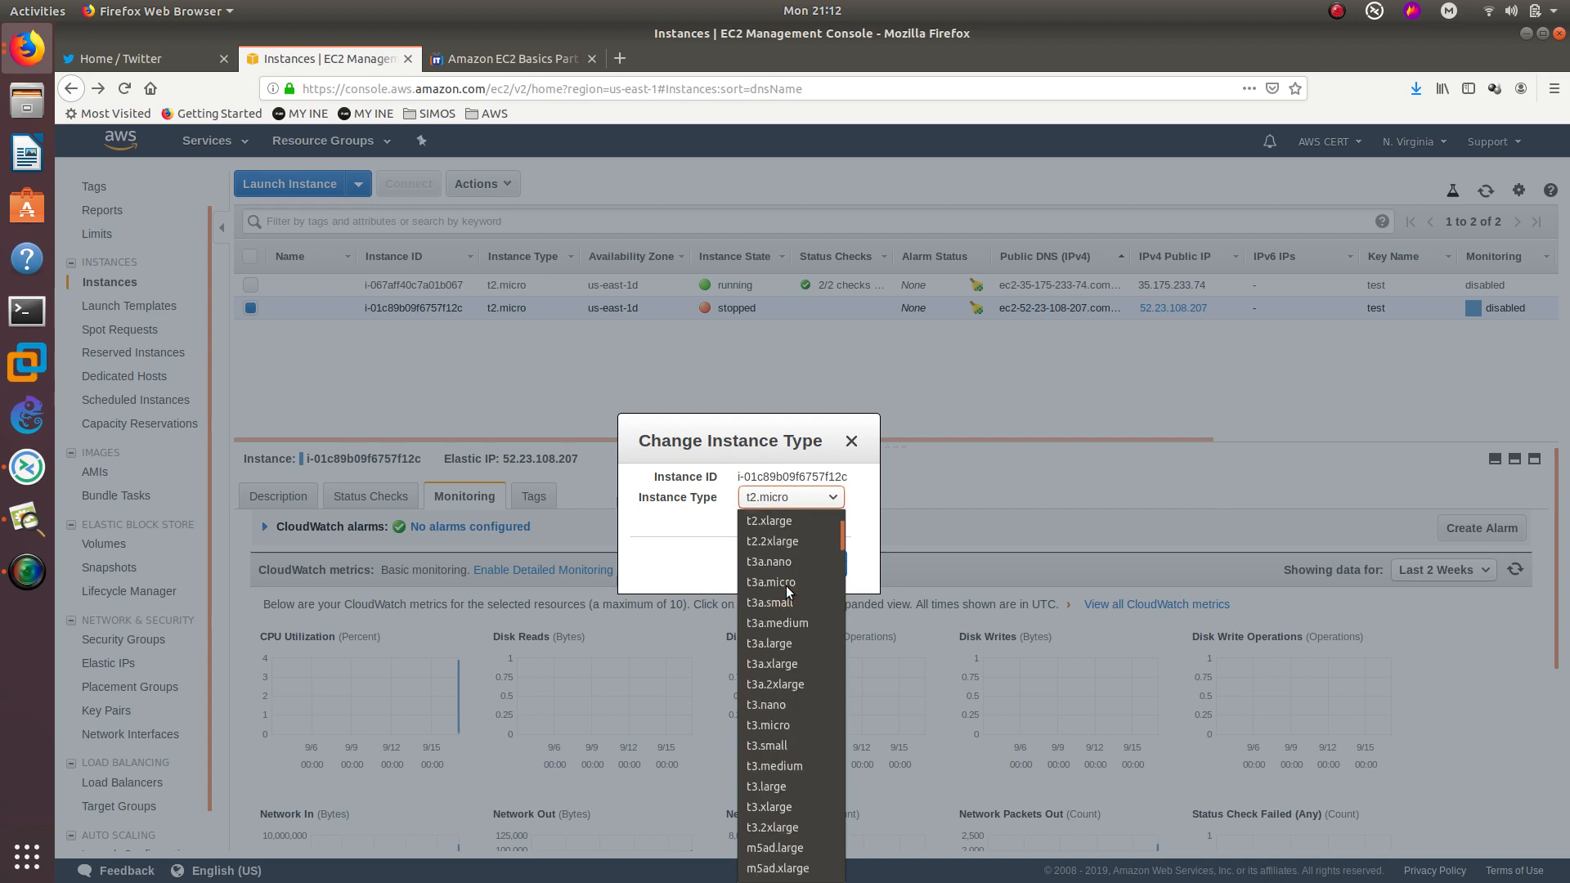
scroll(790, 591, up, 2)
scroll(788, 616, down, 6)
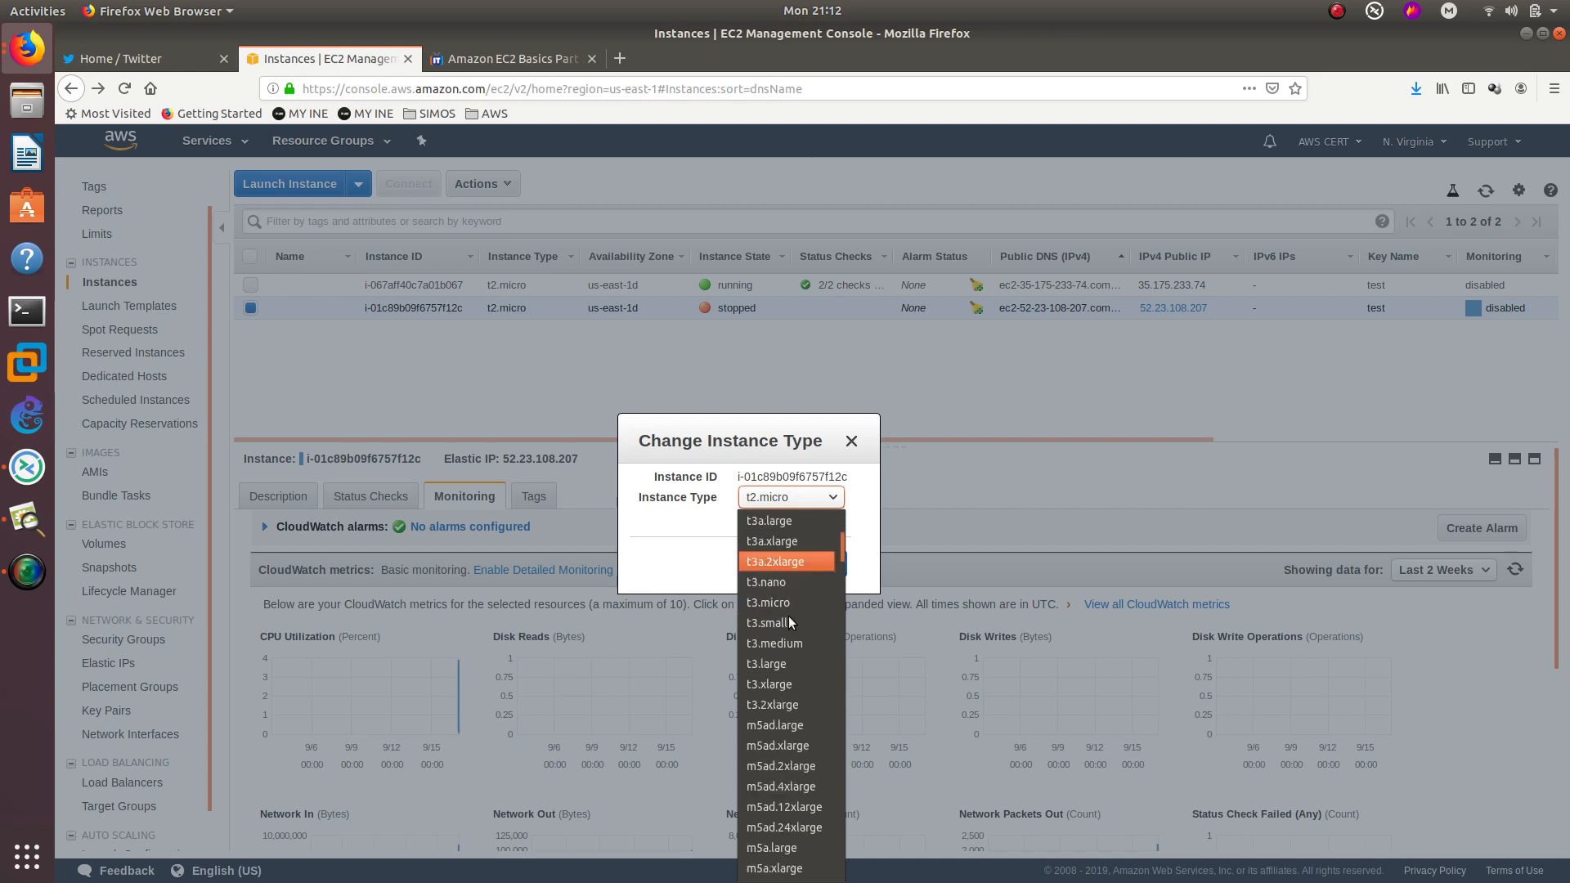
scroll(775, 666, down, 10)
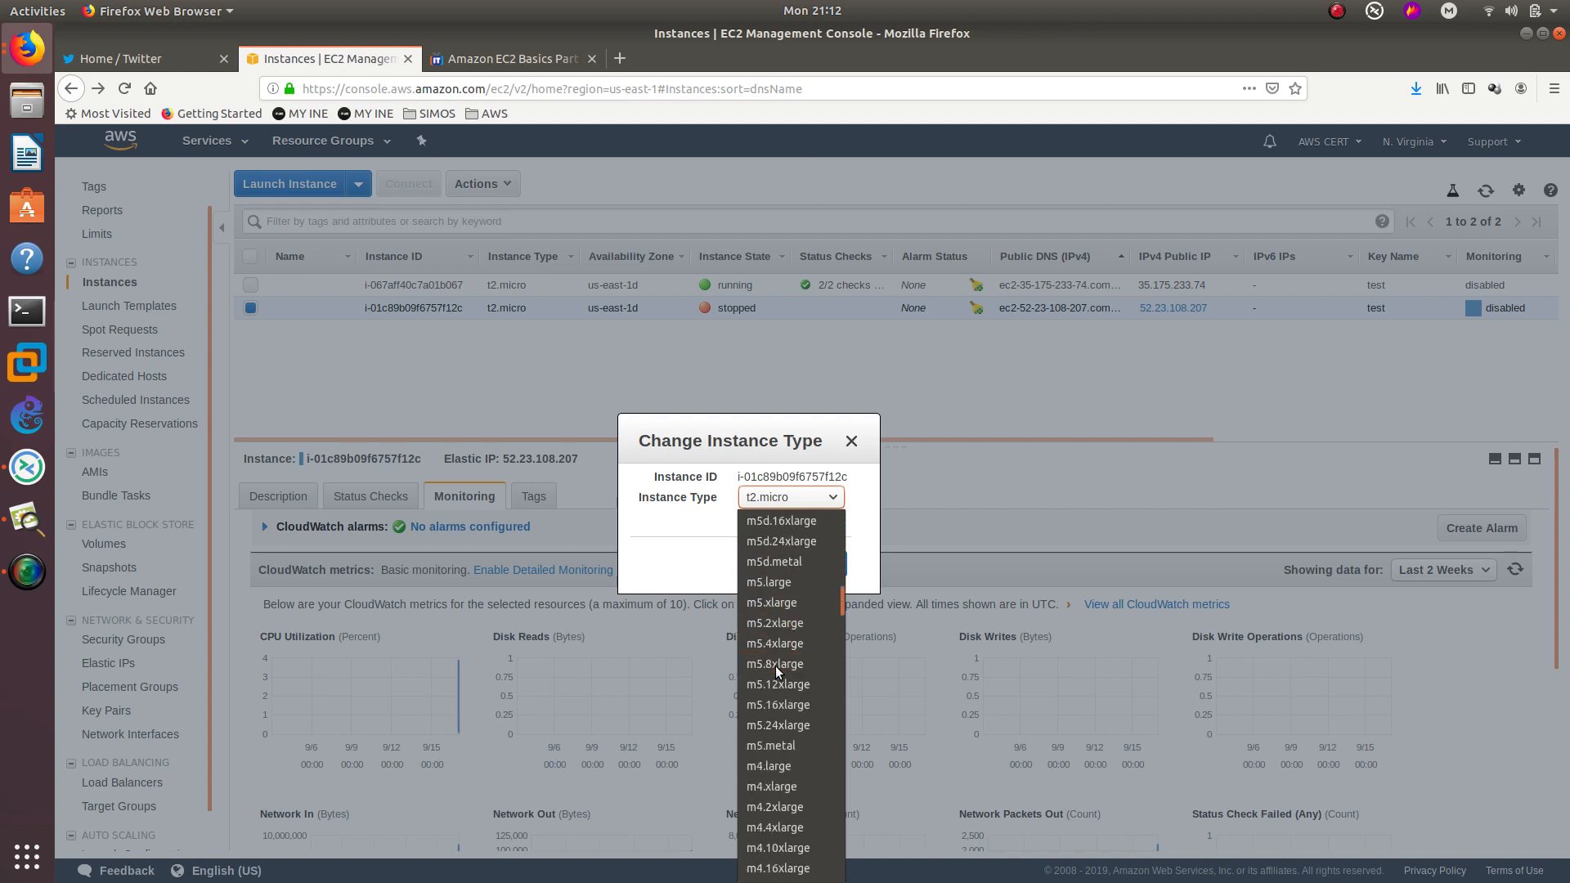
scroll(777, 645, down, 10)
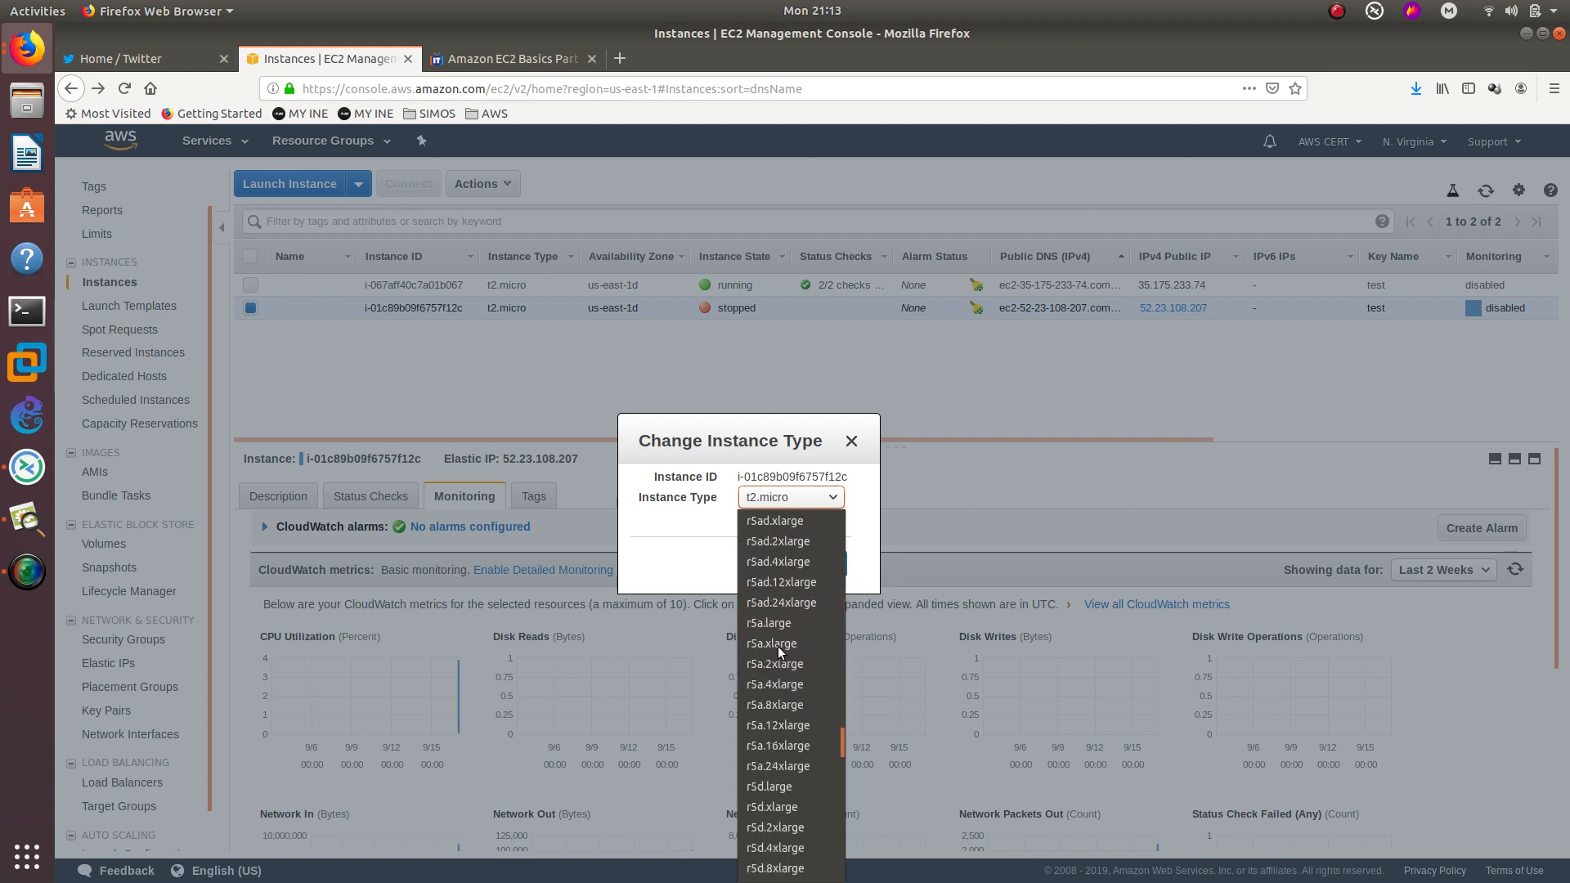
scroll(785, 669, down, 4)
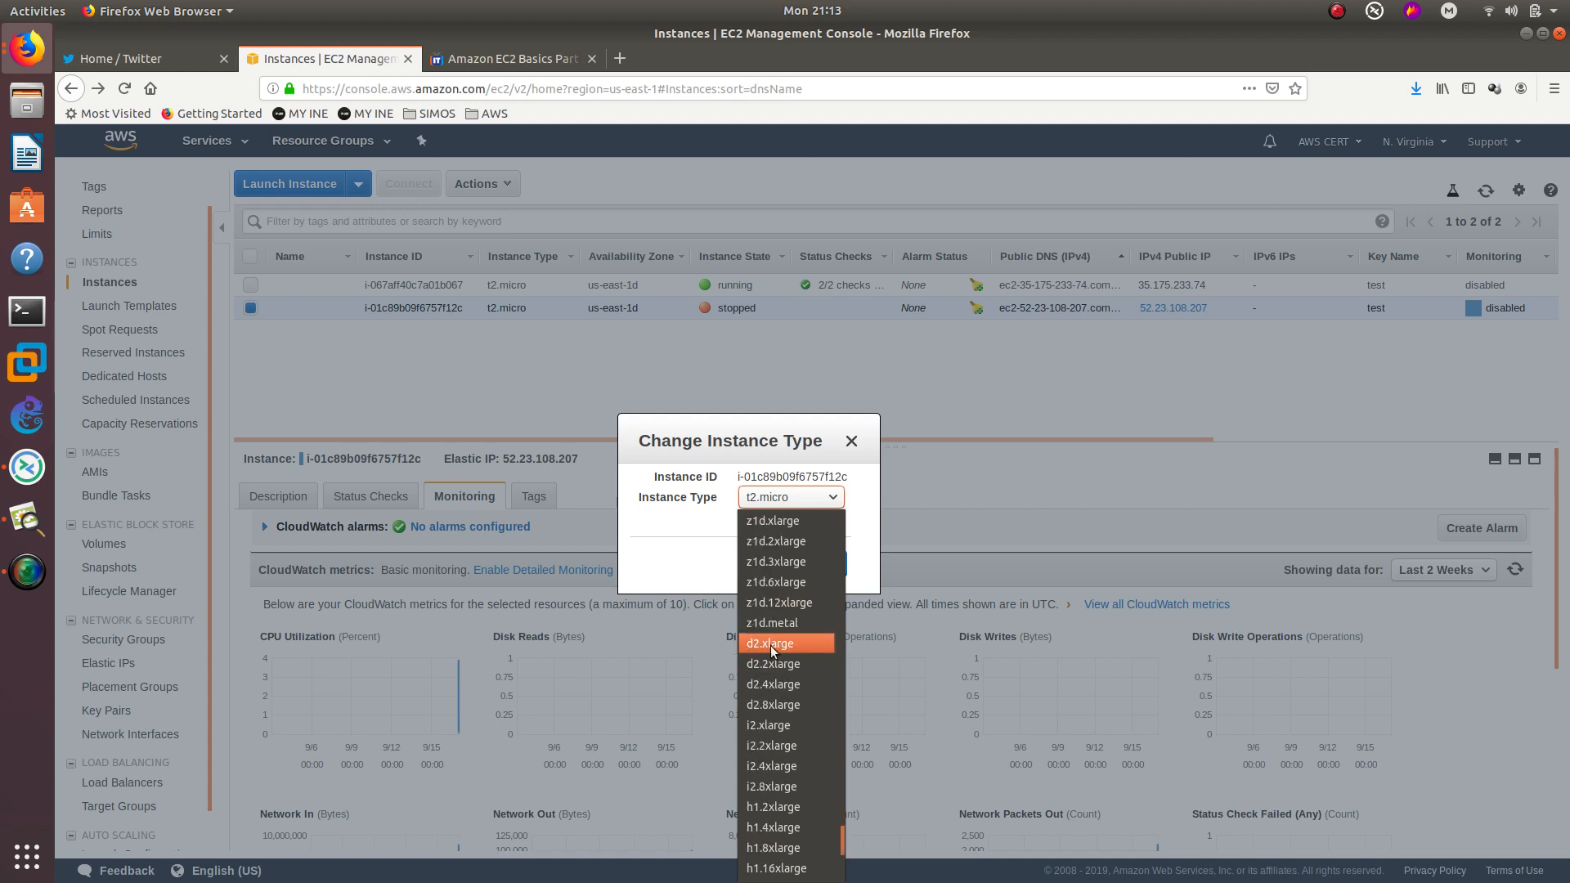
scroll(783, 704, down, 2)
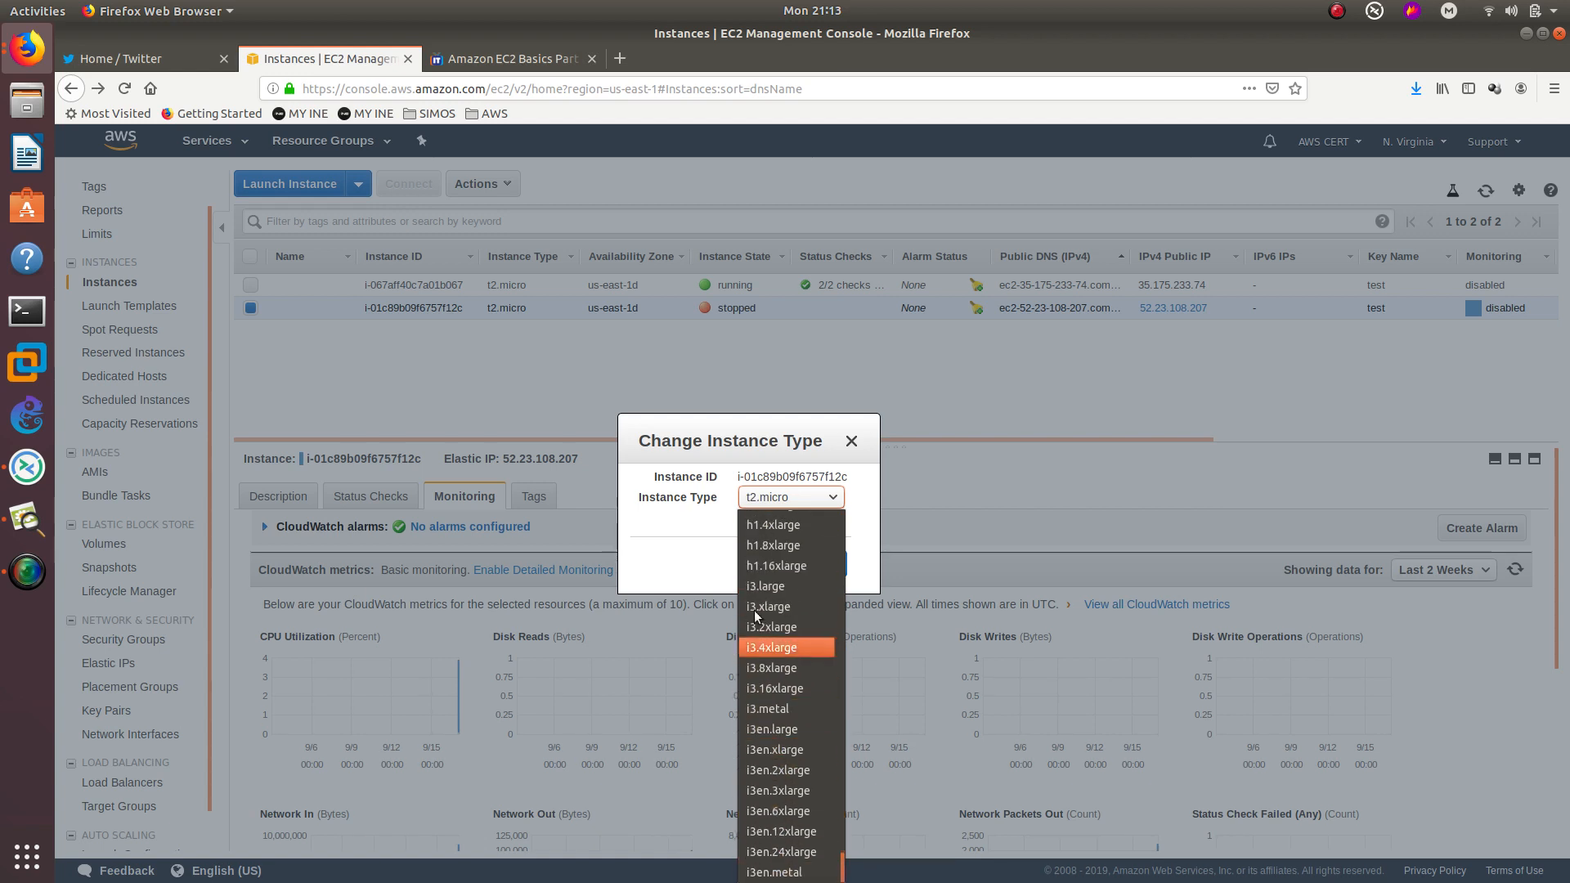
click(651, 533)
- Change the stopped instance's type to m5ad.xlarge and apply it
click(797, 494)
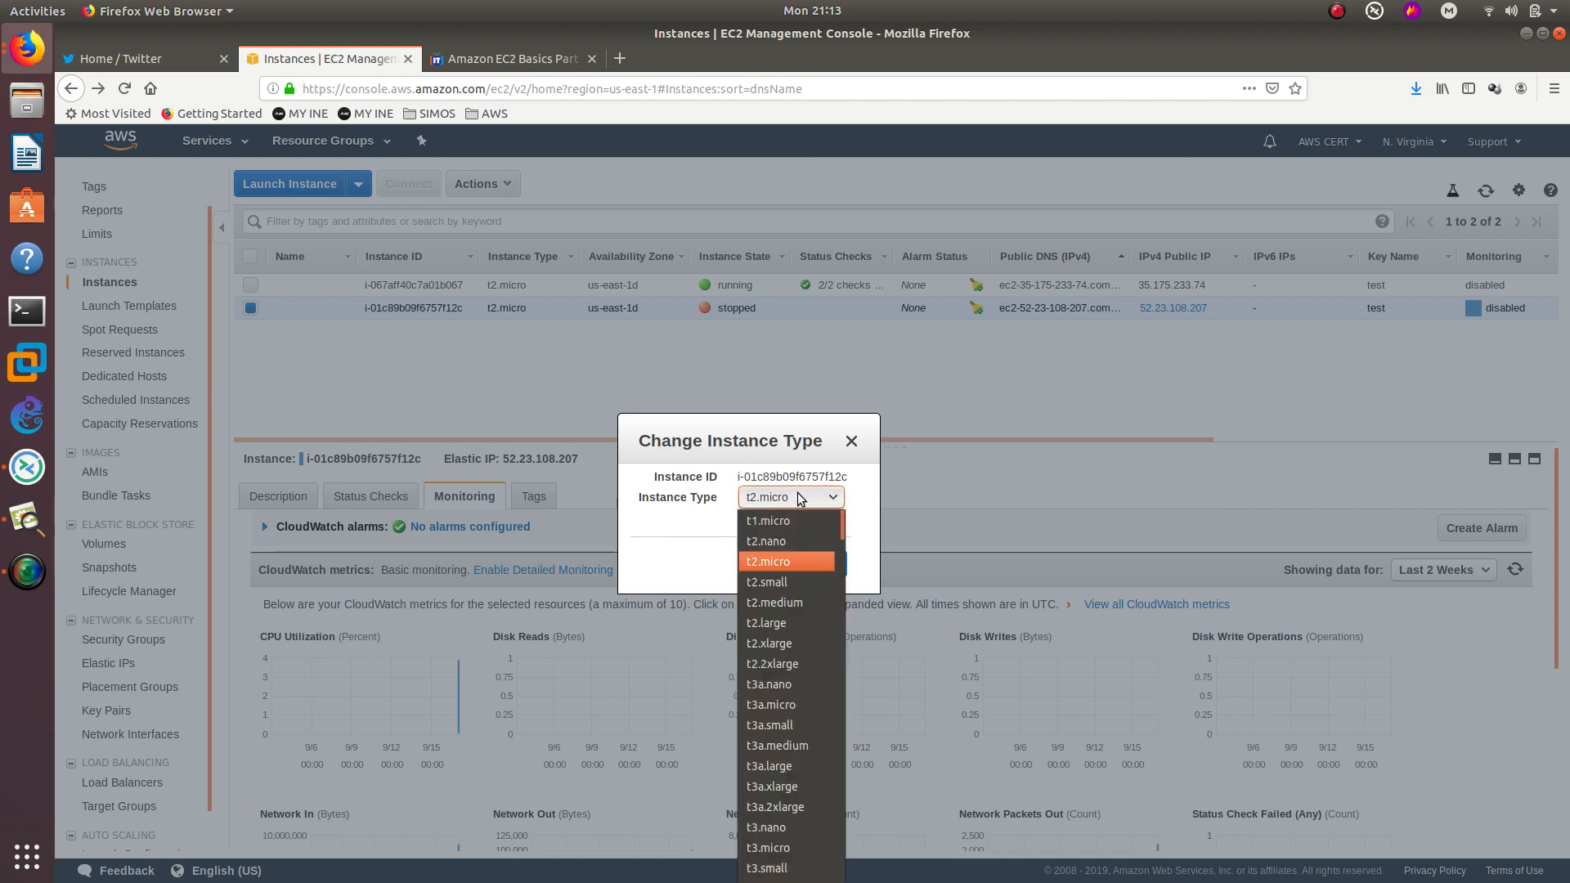
scroll(790, 630, down, 3)
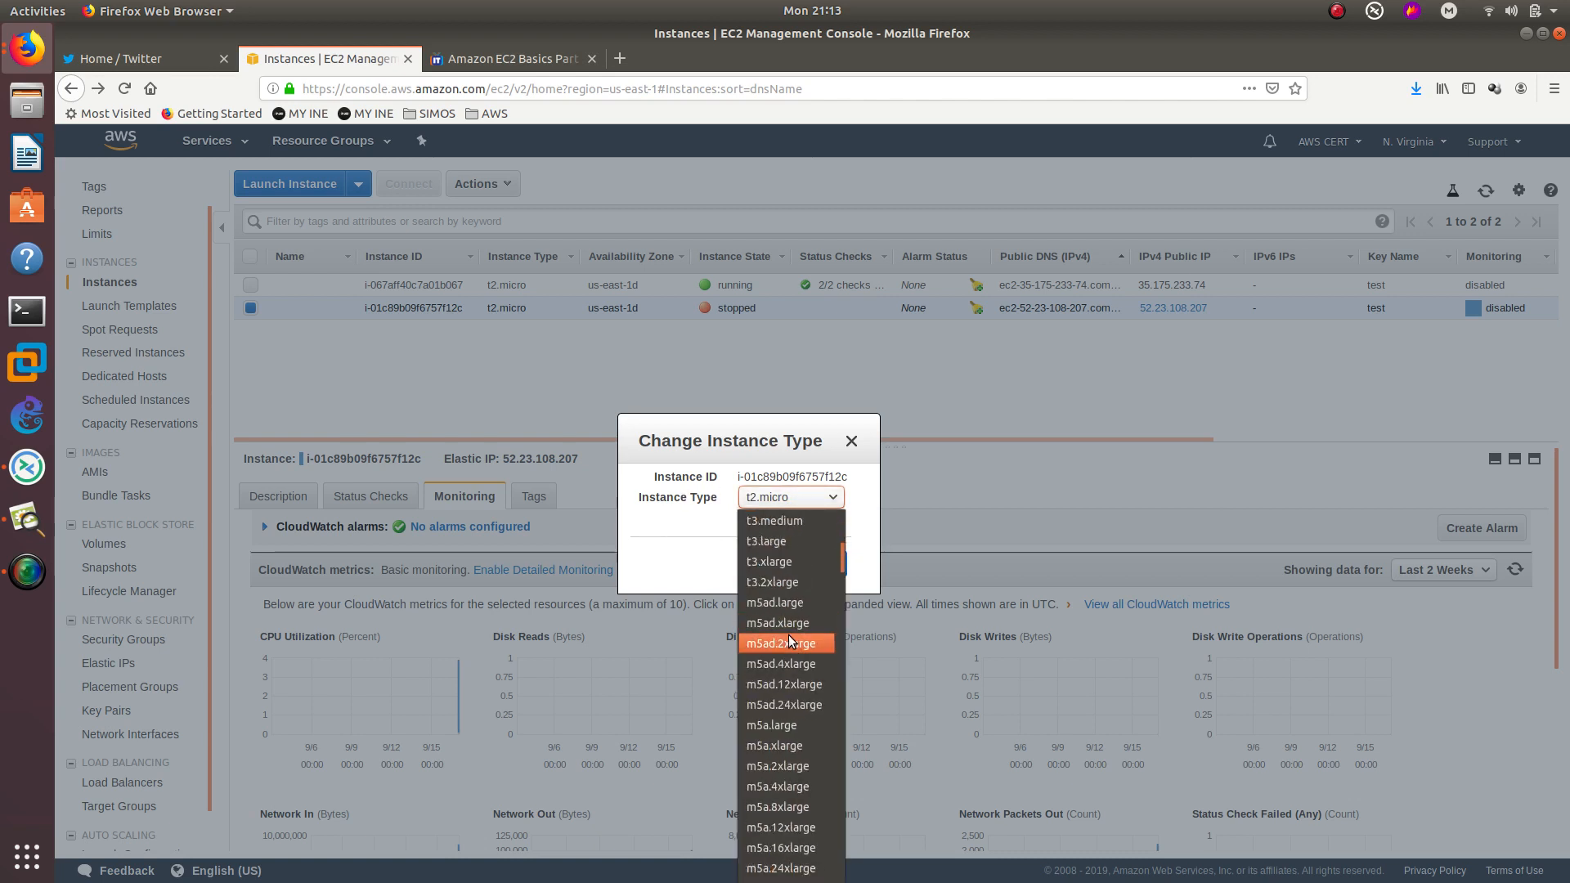
click(782, 624)
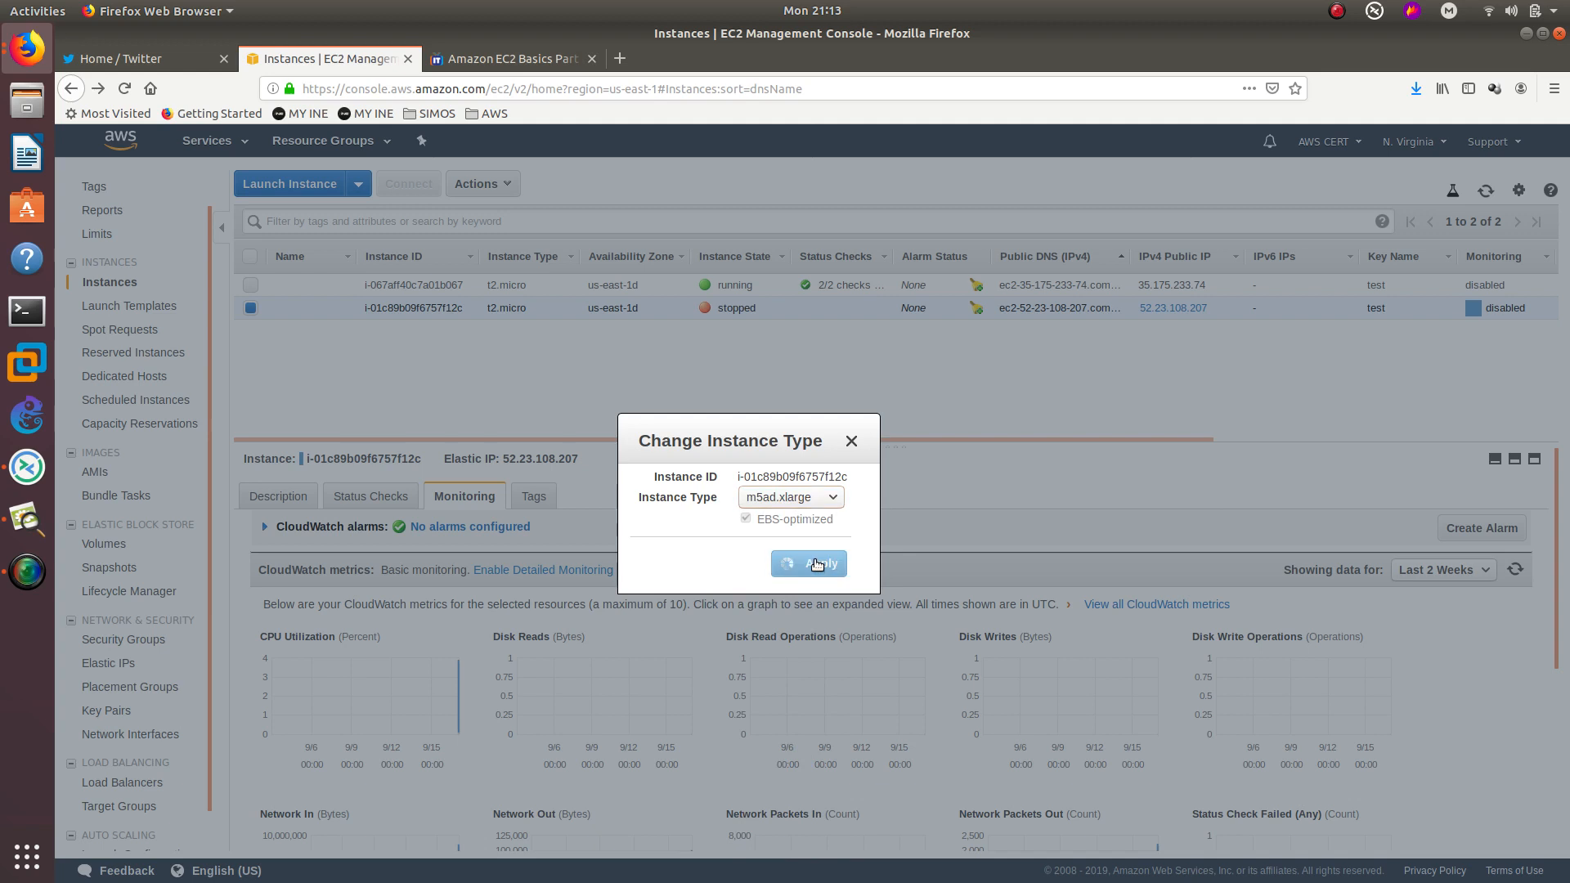
click(815, 563)
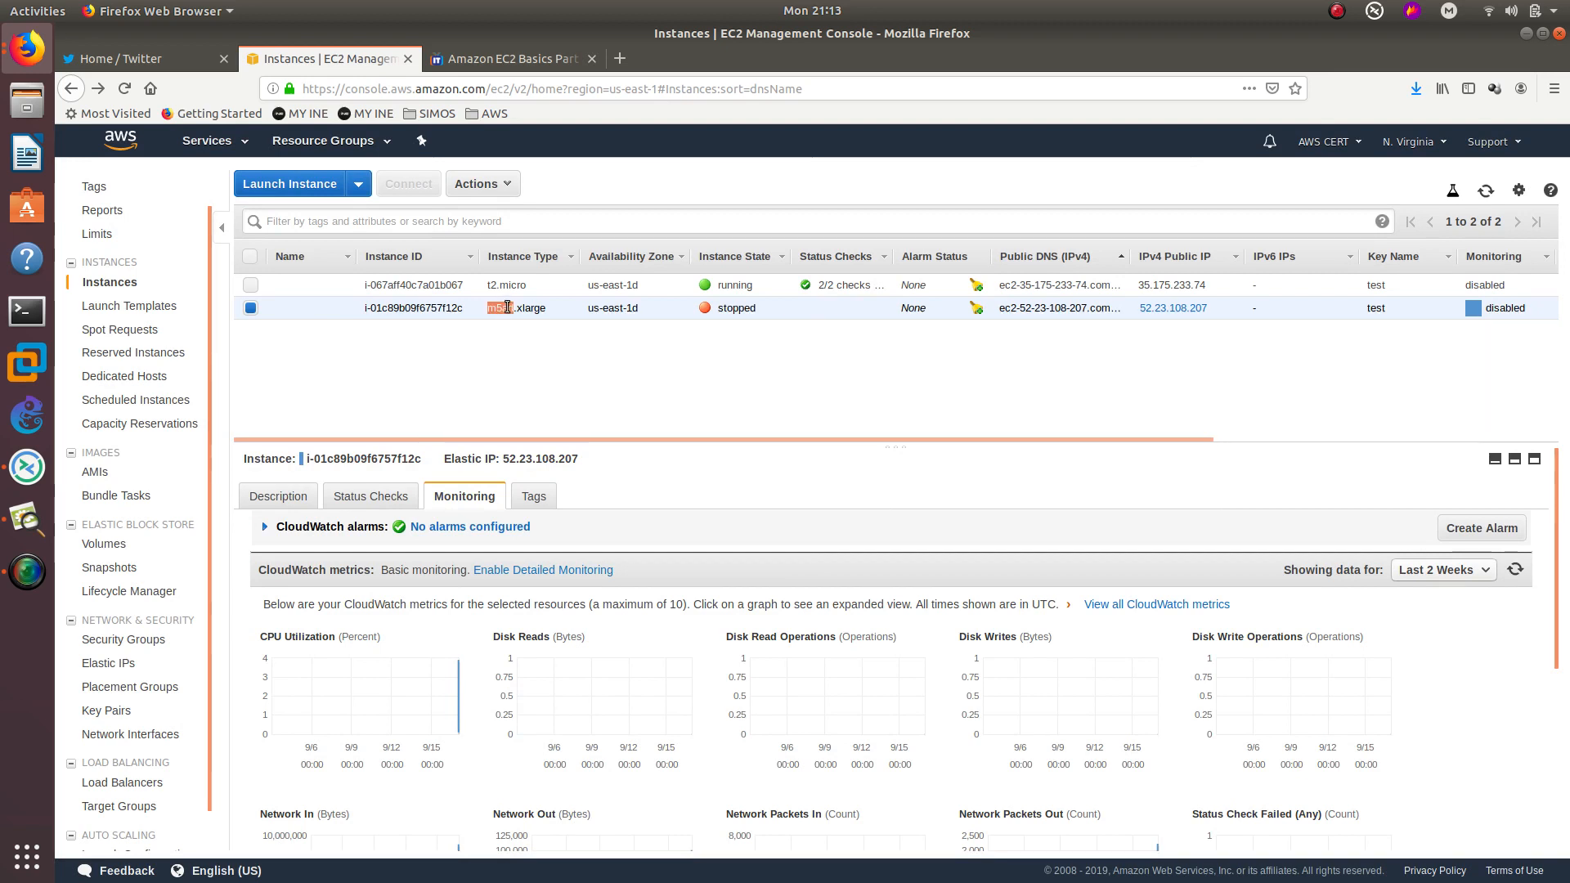
- Try to start the stopped m5ad.xlarge instance, retry the start once, and close the start dialog
click(490, 183)
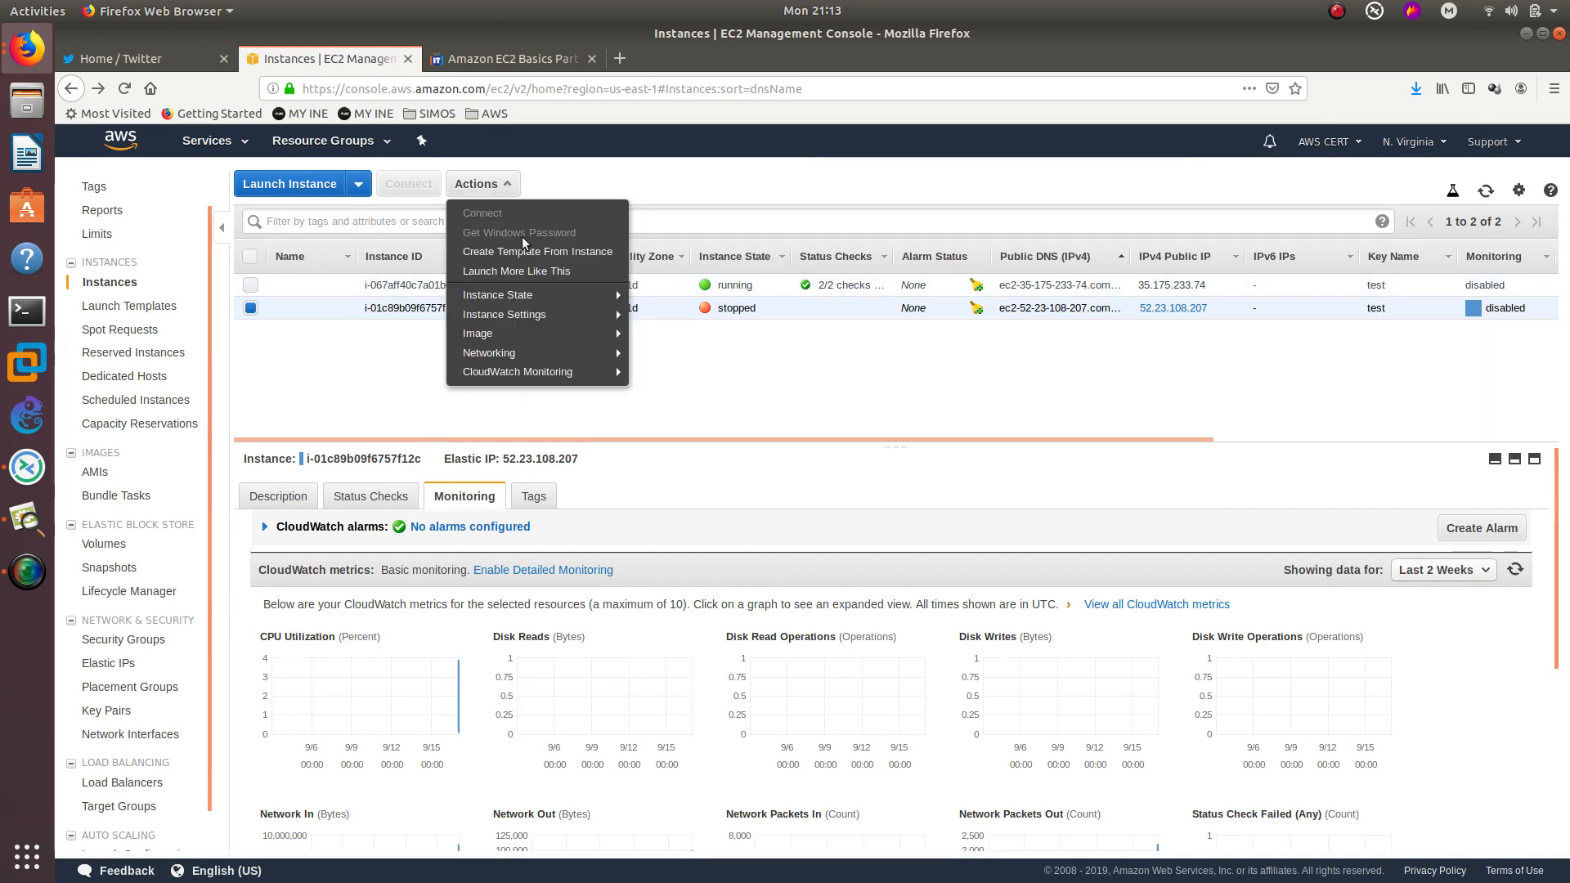
click(404, 316)
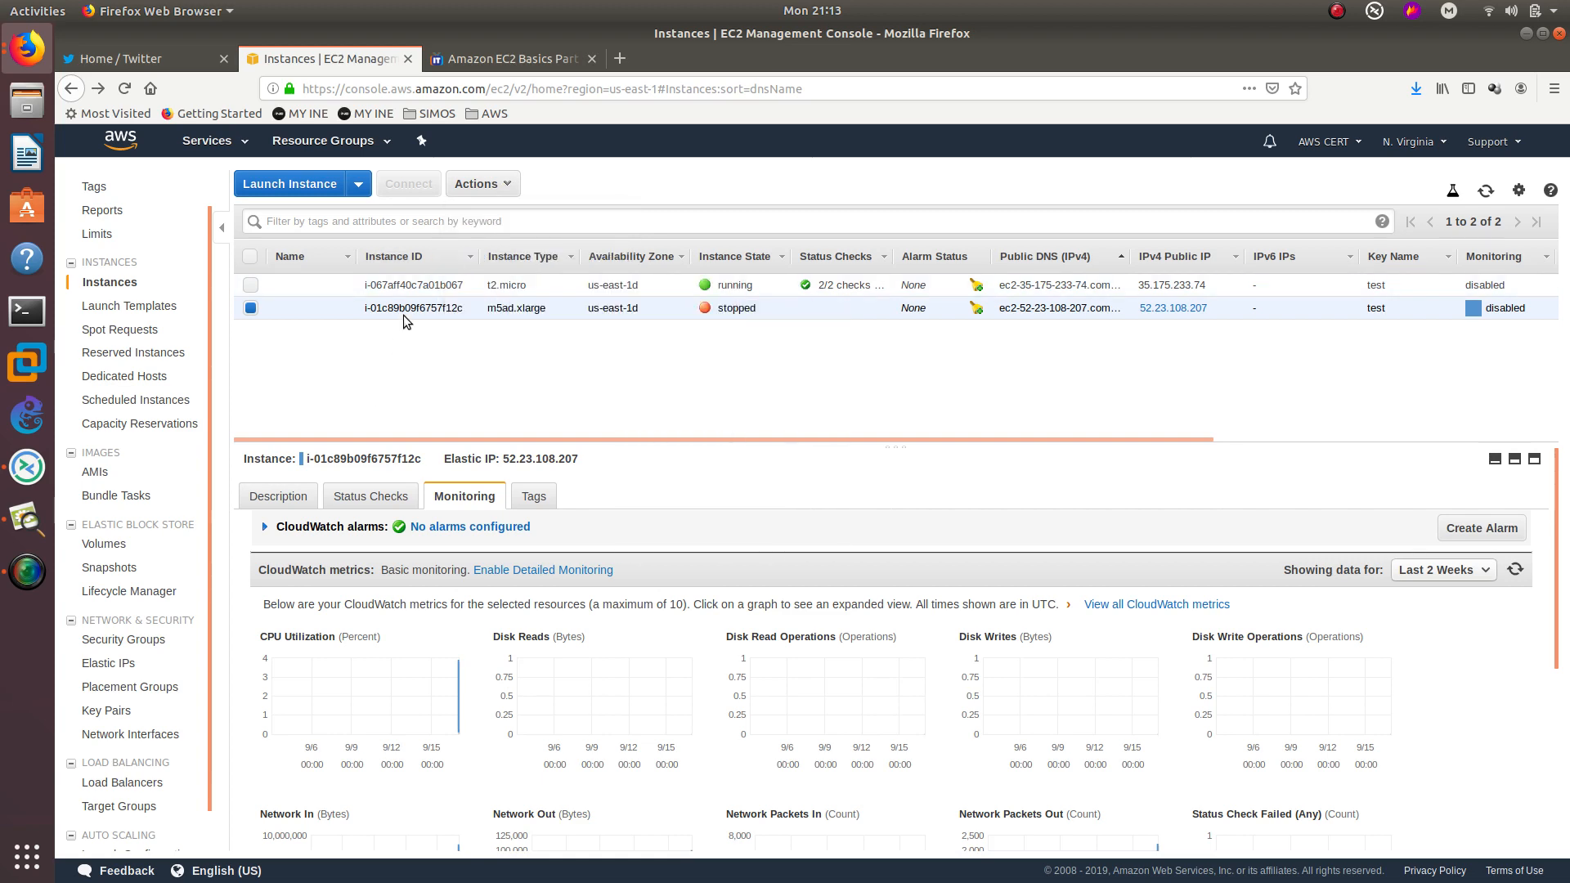
click(478, 184)
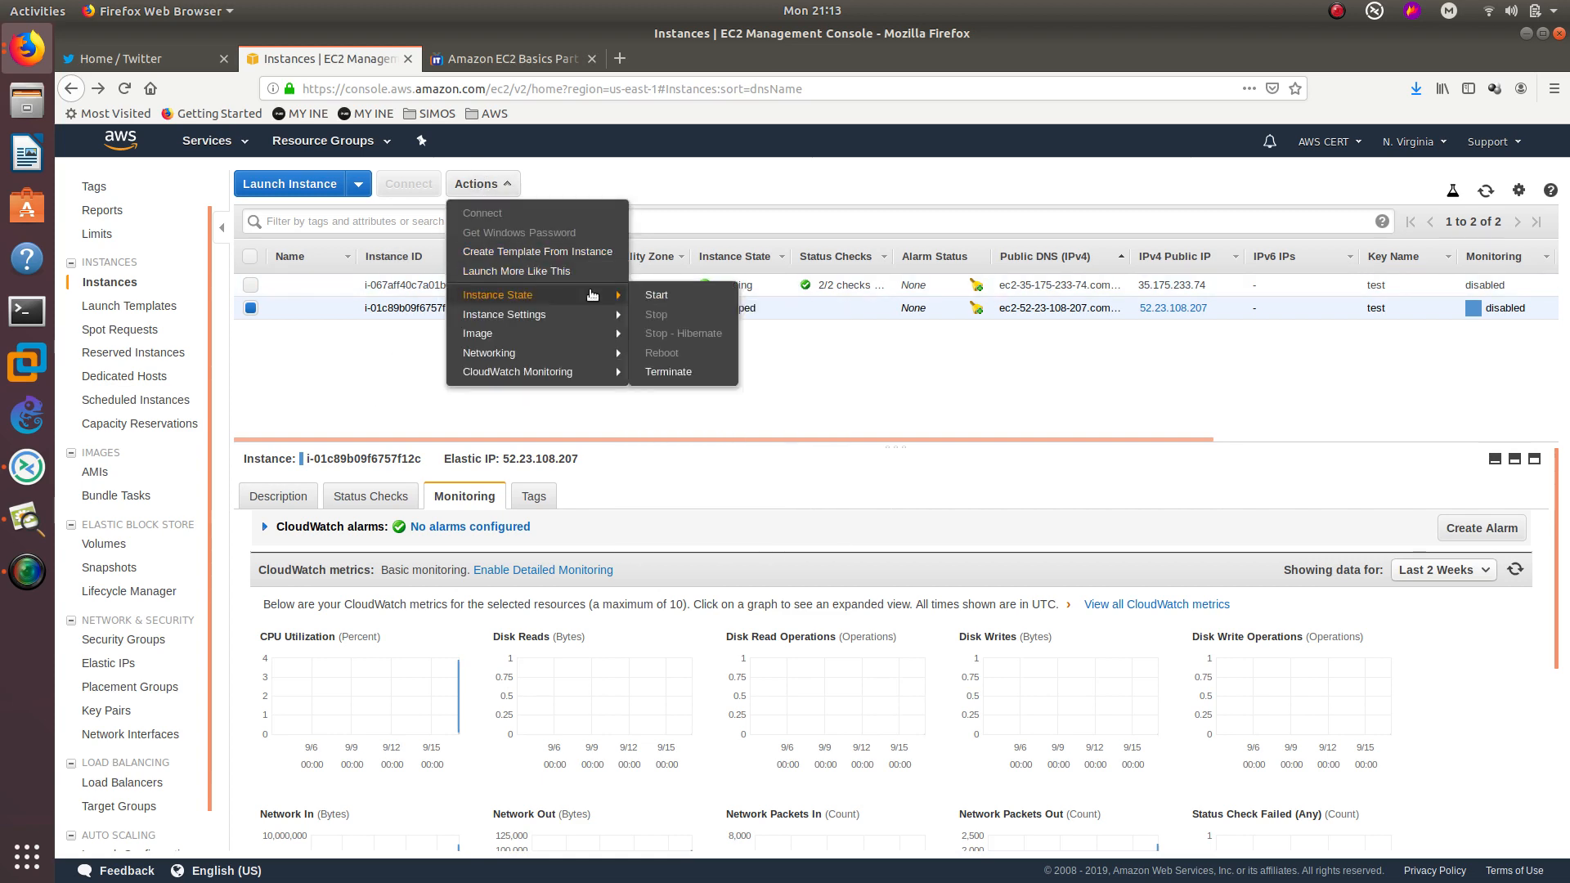
click(665, 301)
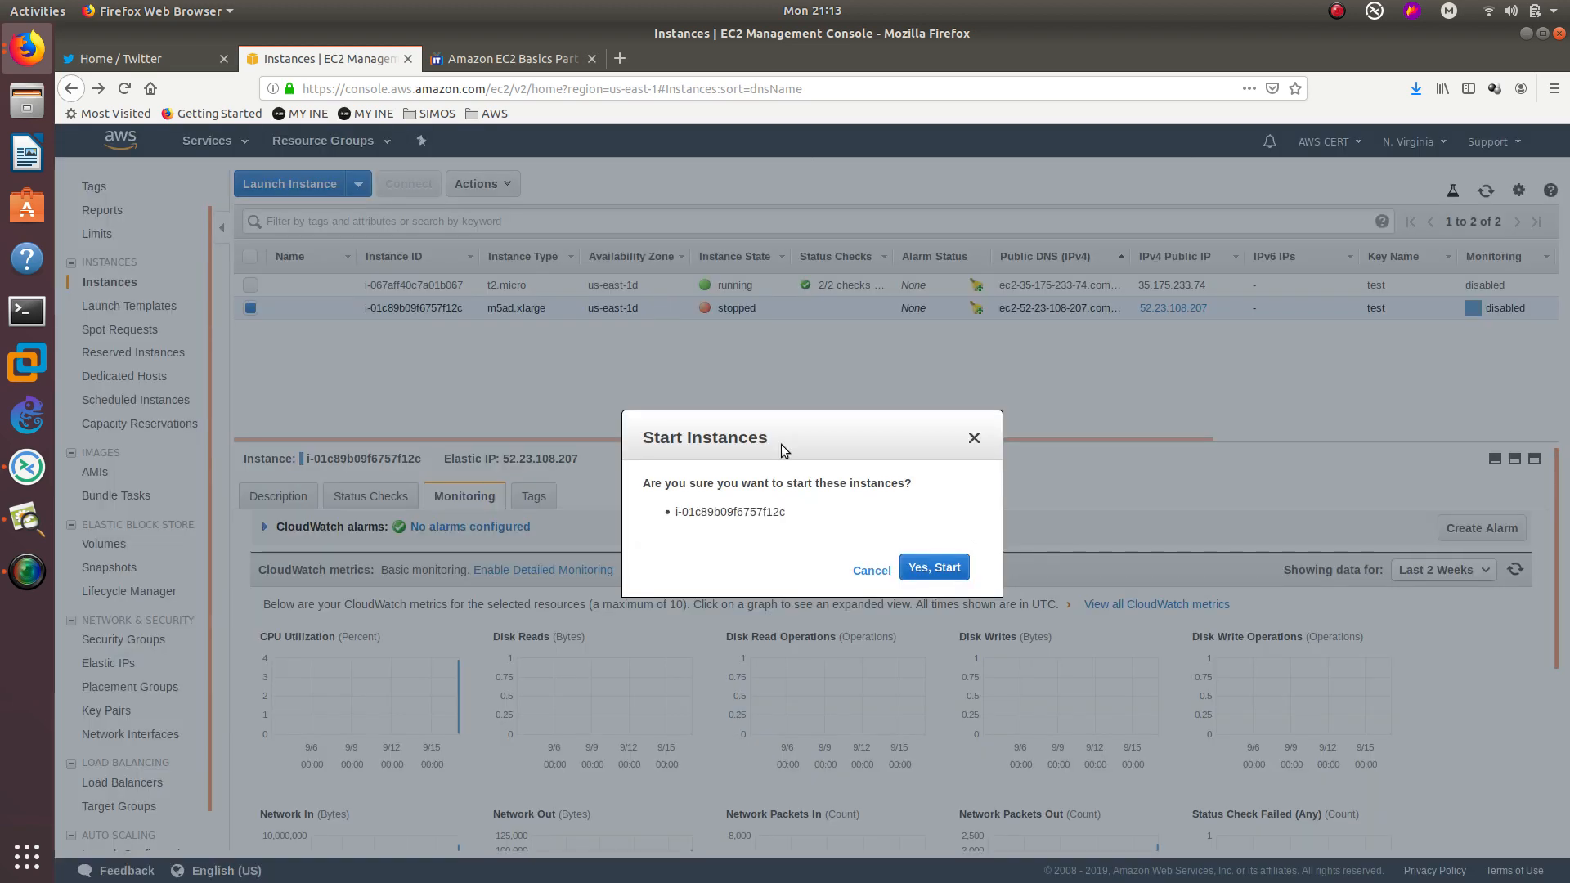
click(936, 568)
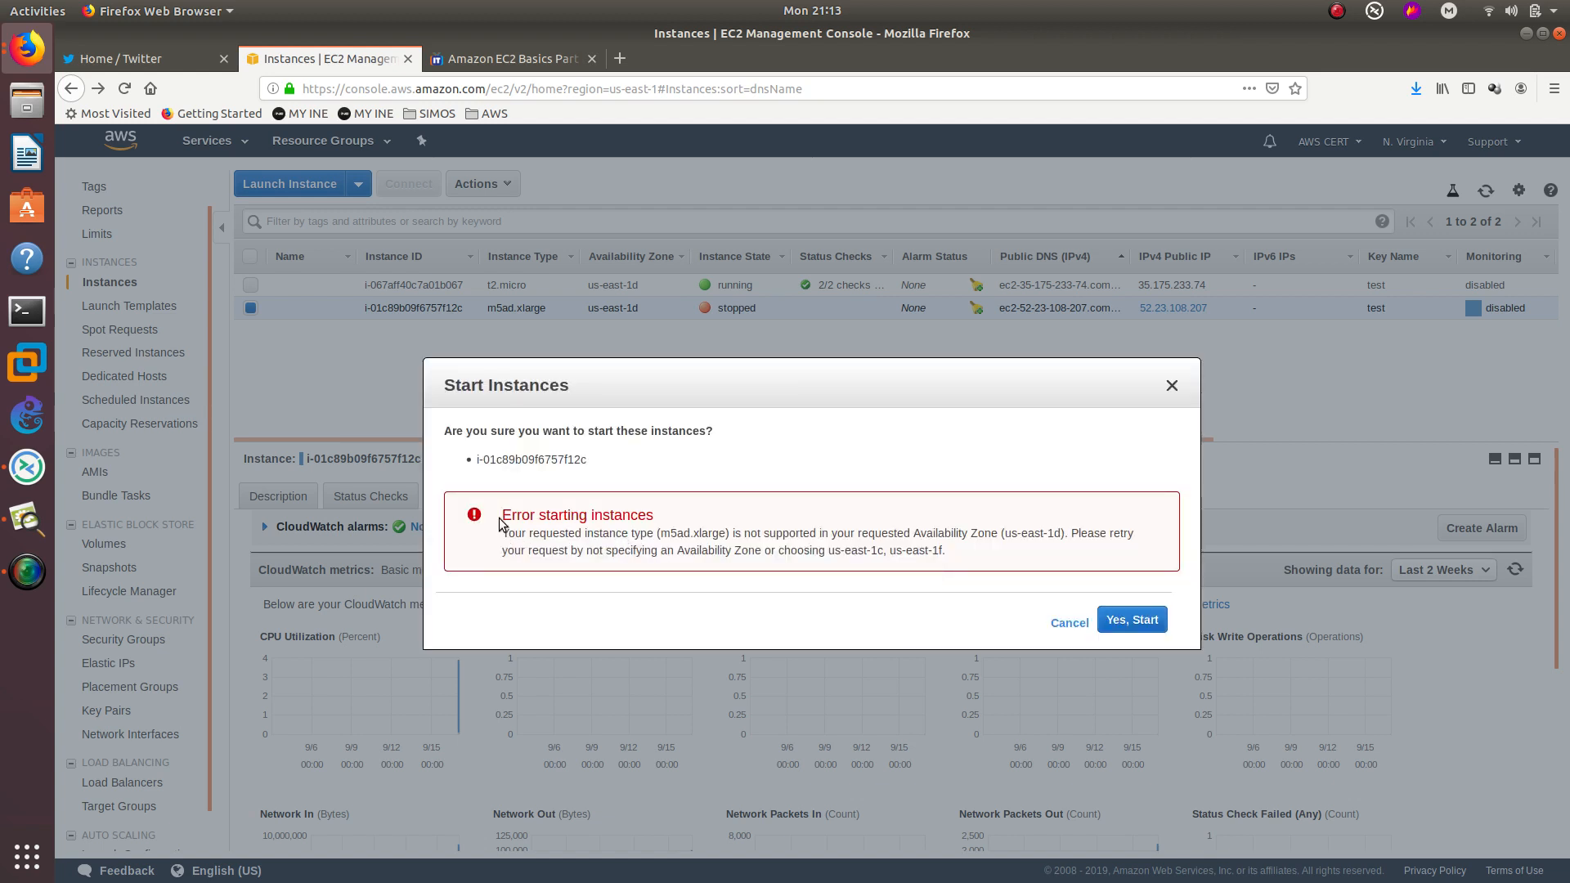
drag(505, 533, 1065, 533)
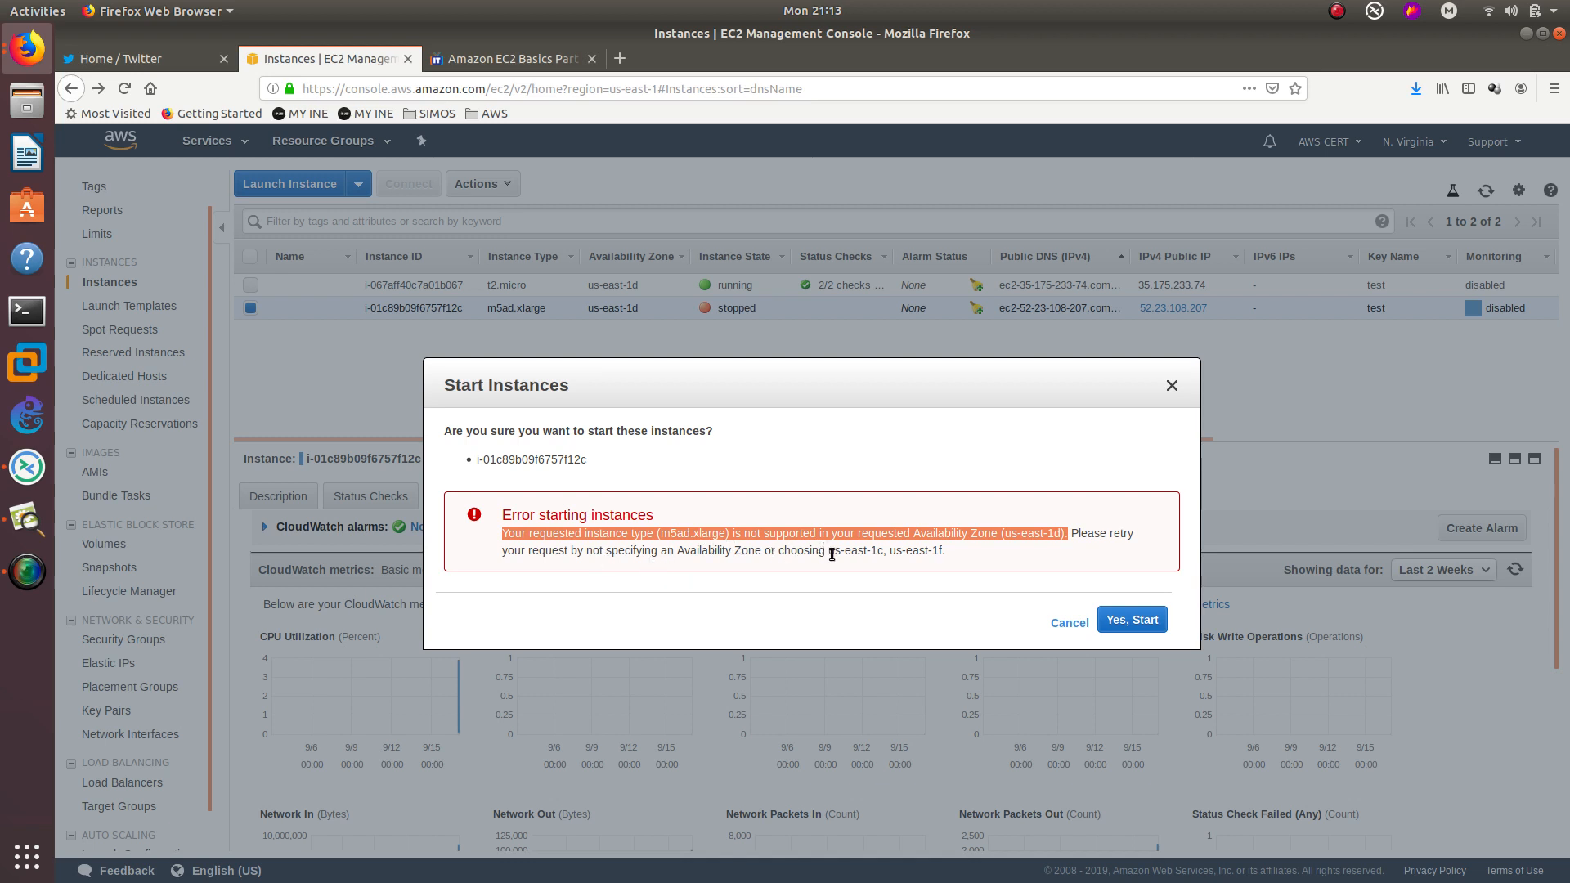
drag(834, 550, 884, 555)
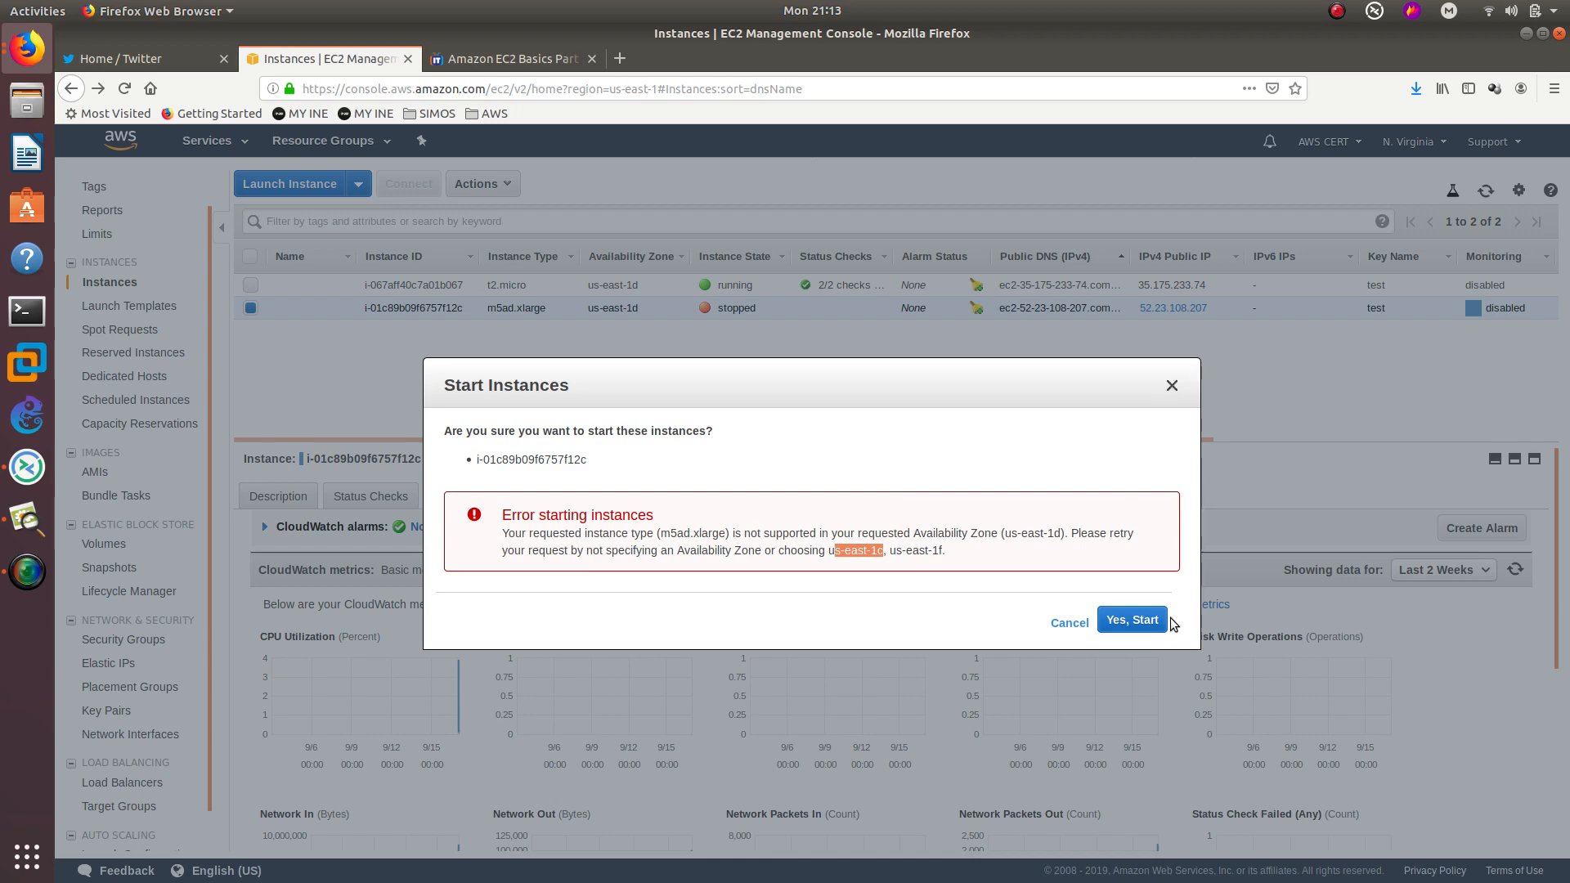
click(1145, 620)
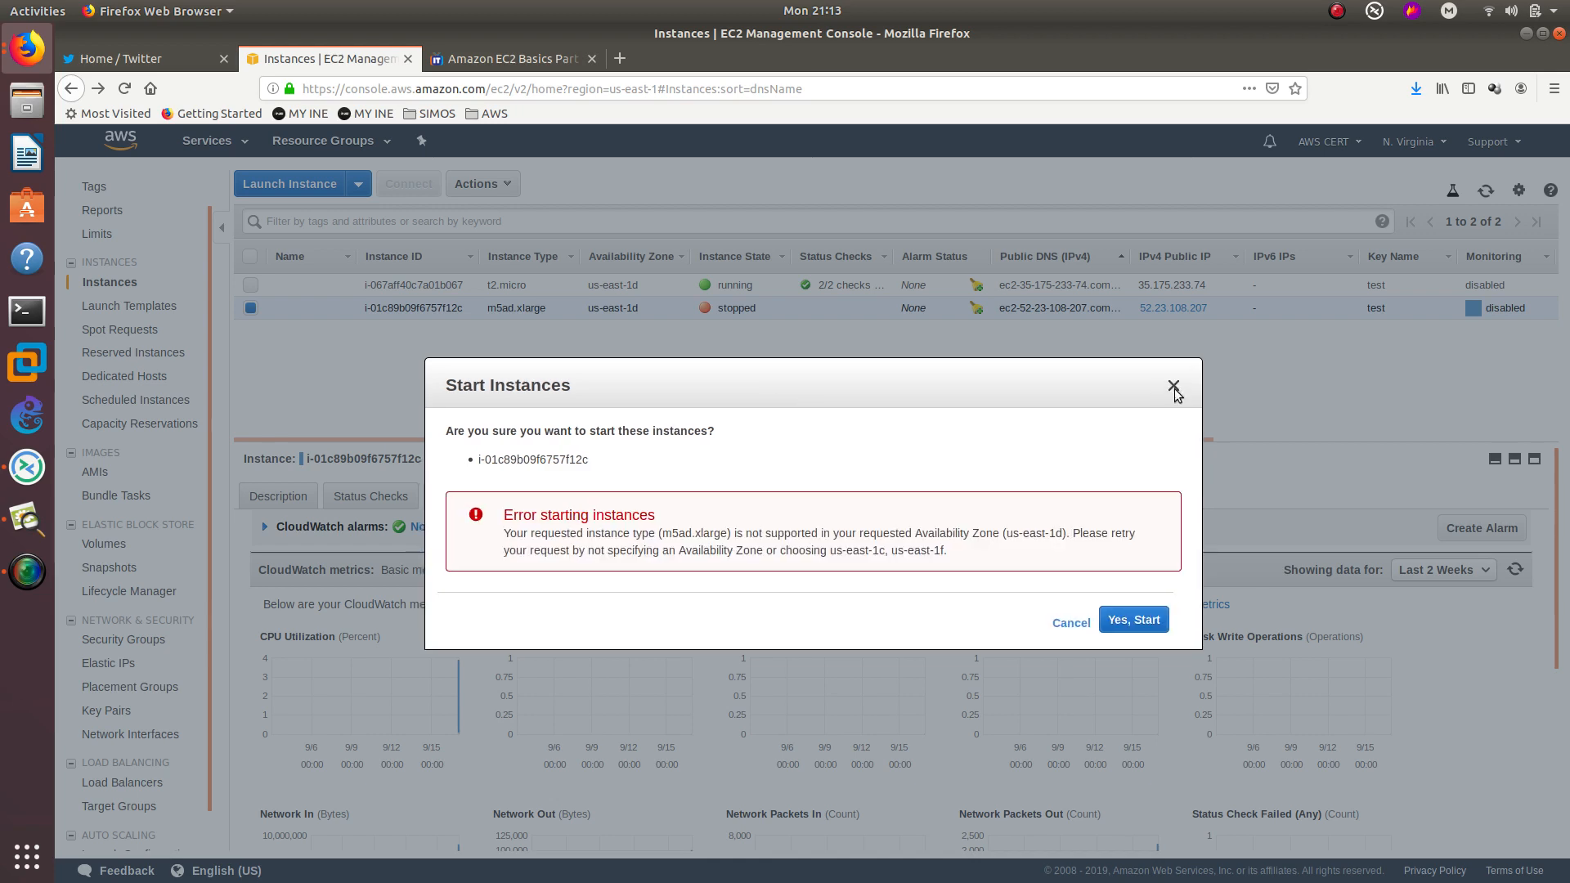
click(1171, 386)
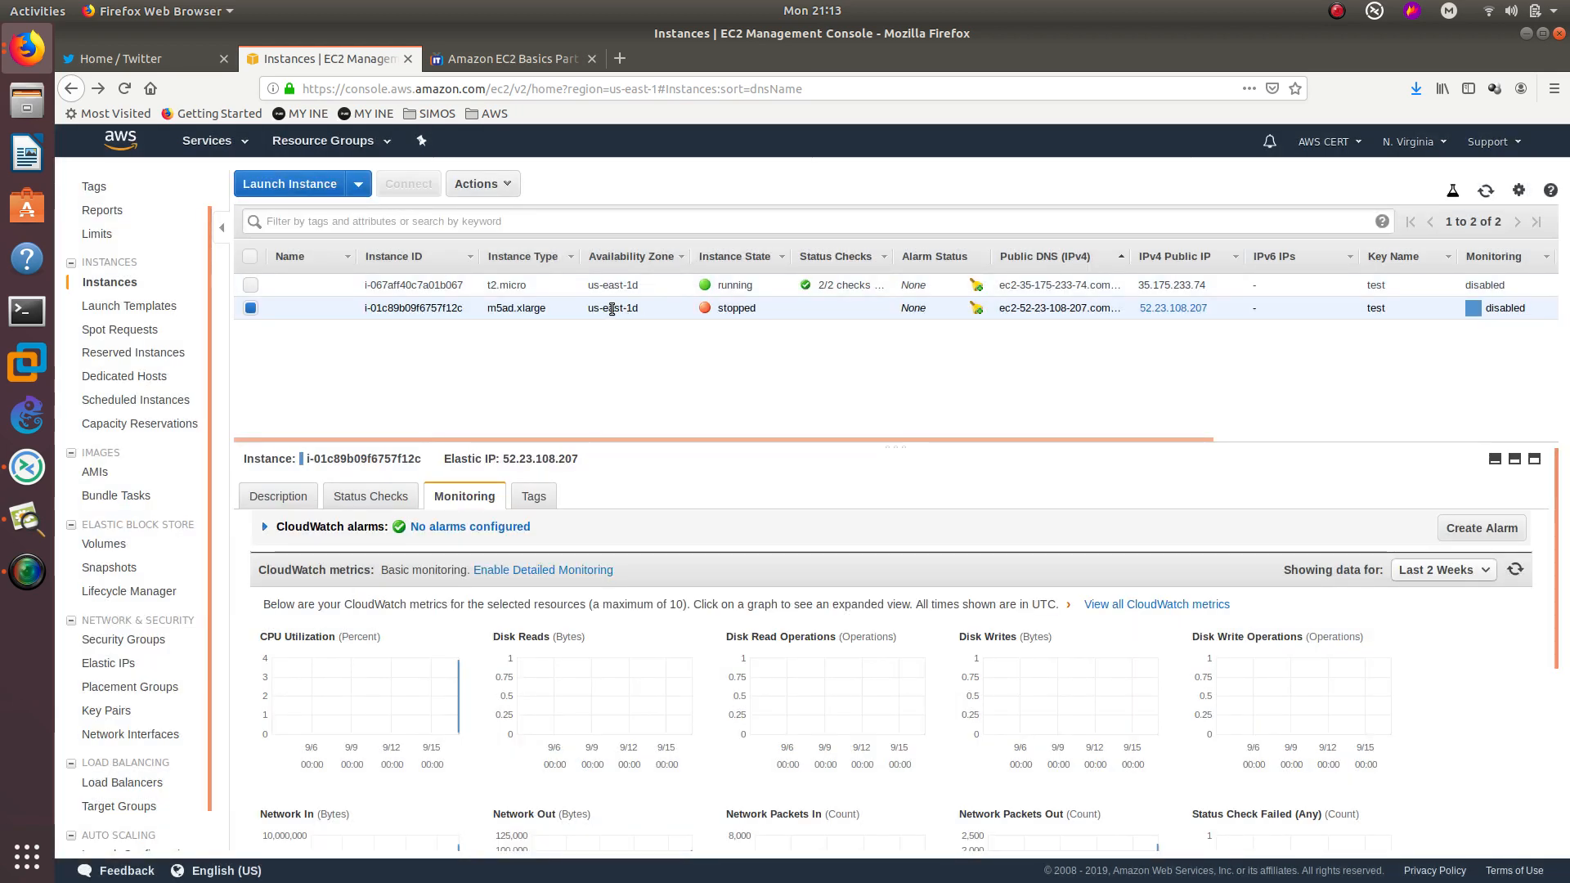
click(496, 194)
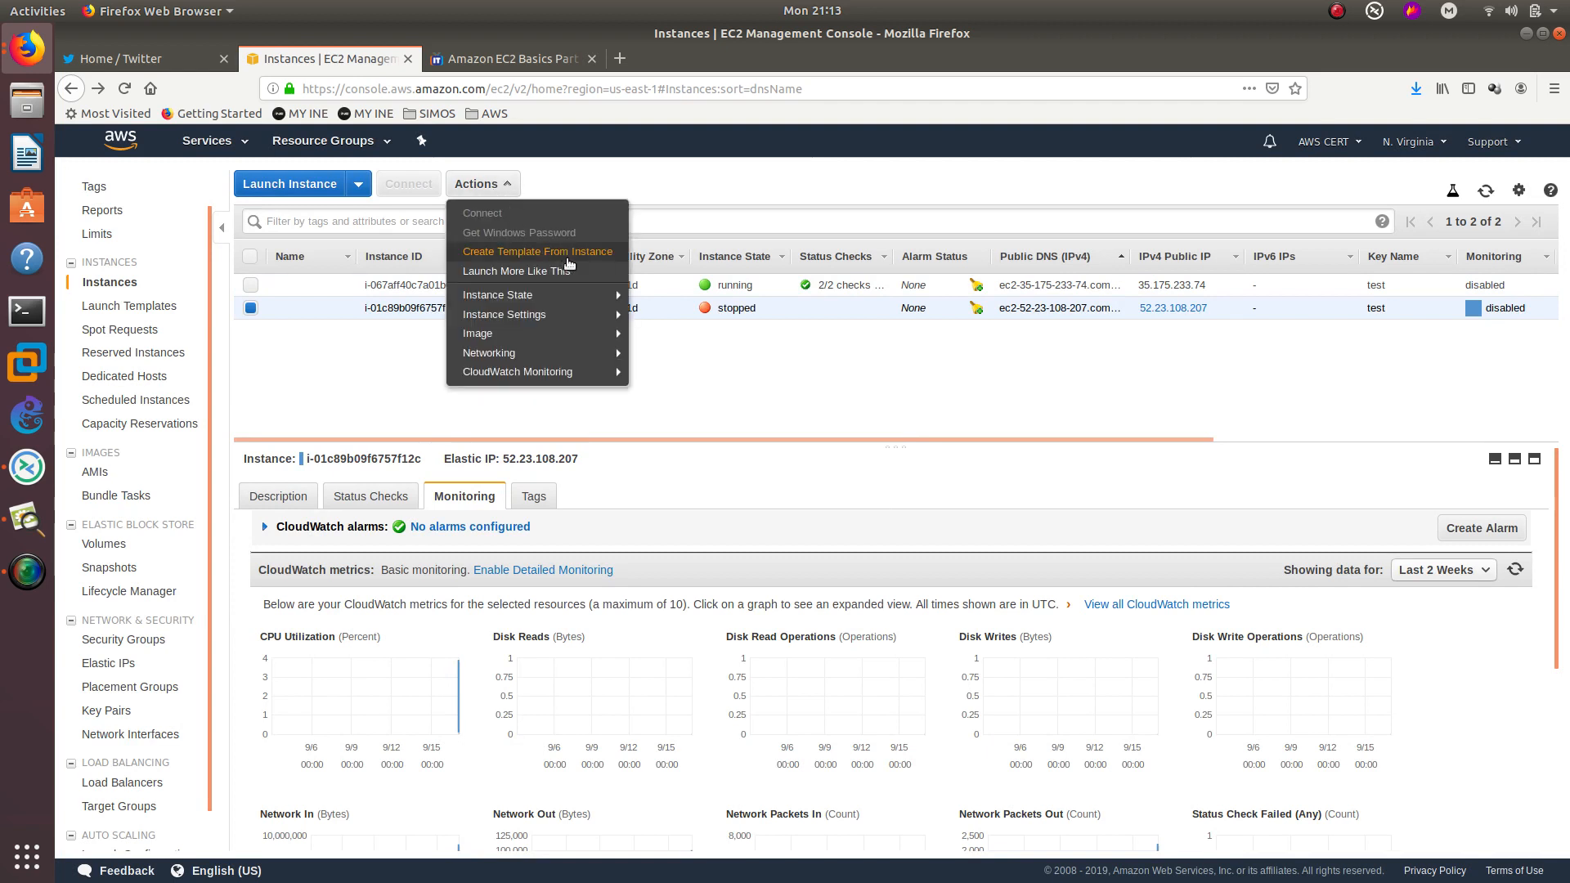
mouse_move(602, 333)
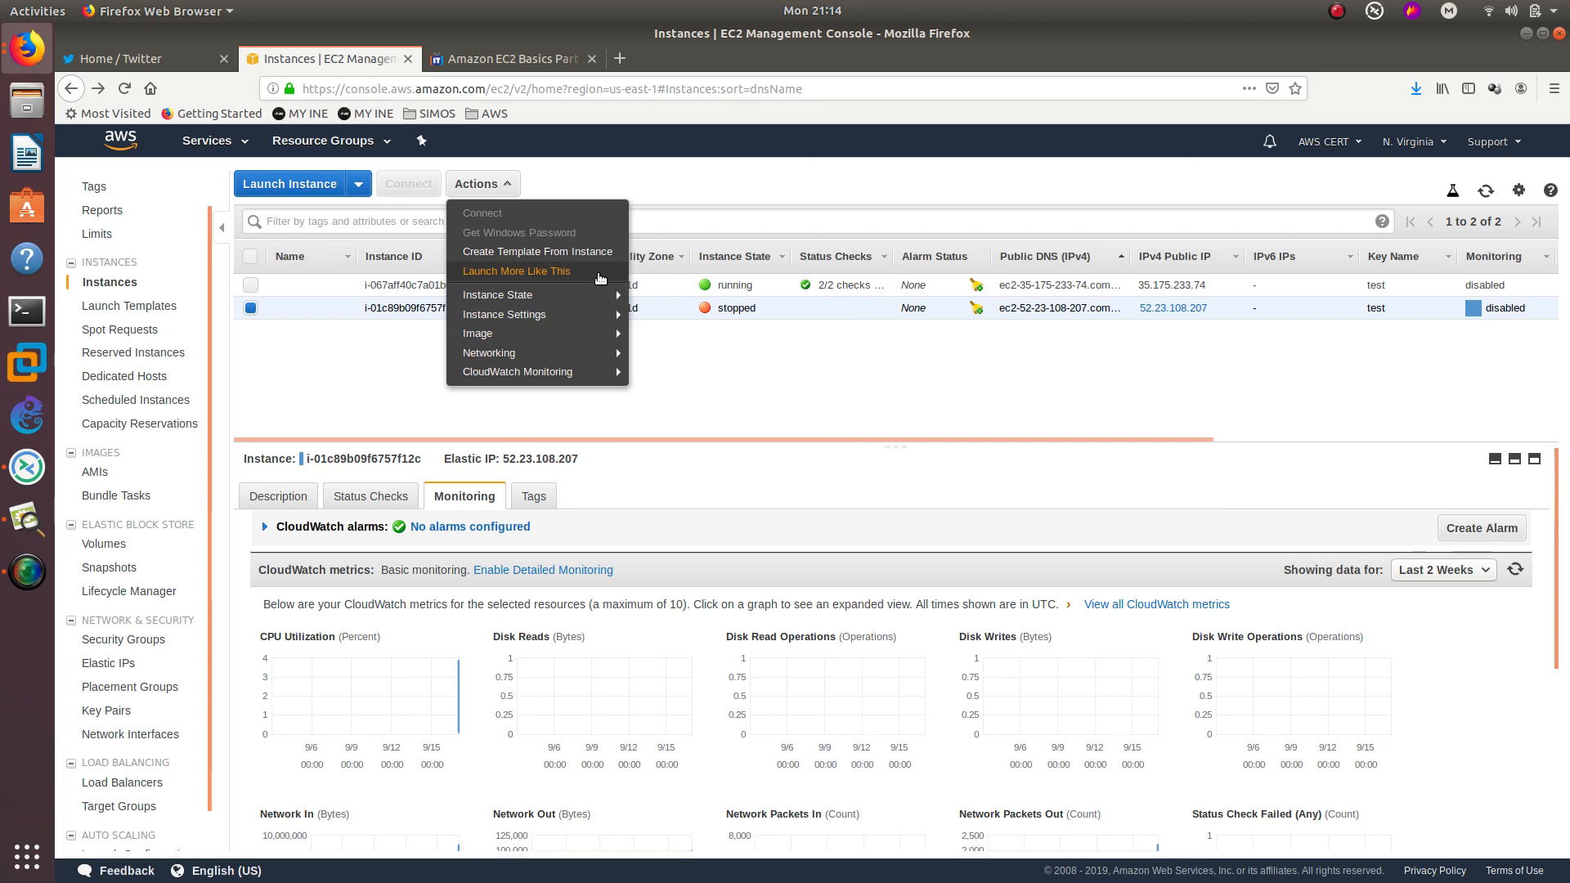
scroll(179, 527, down, 1)
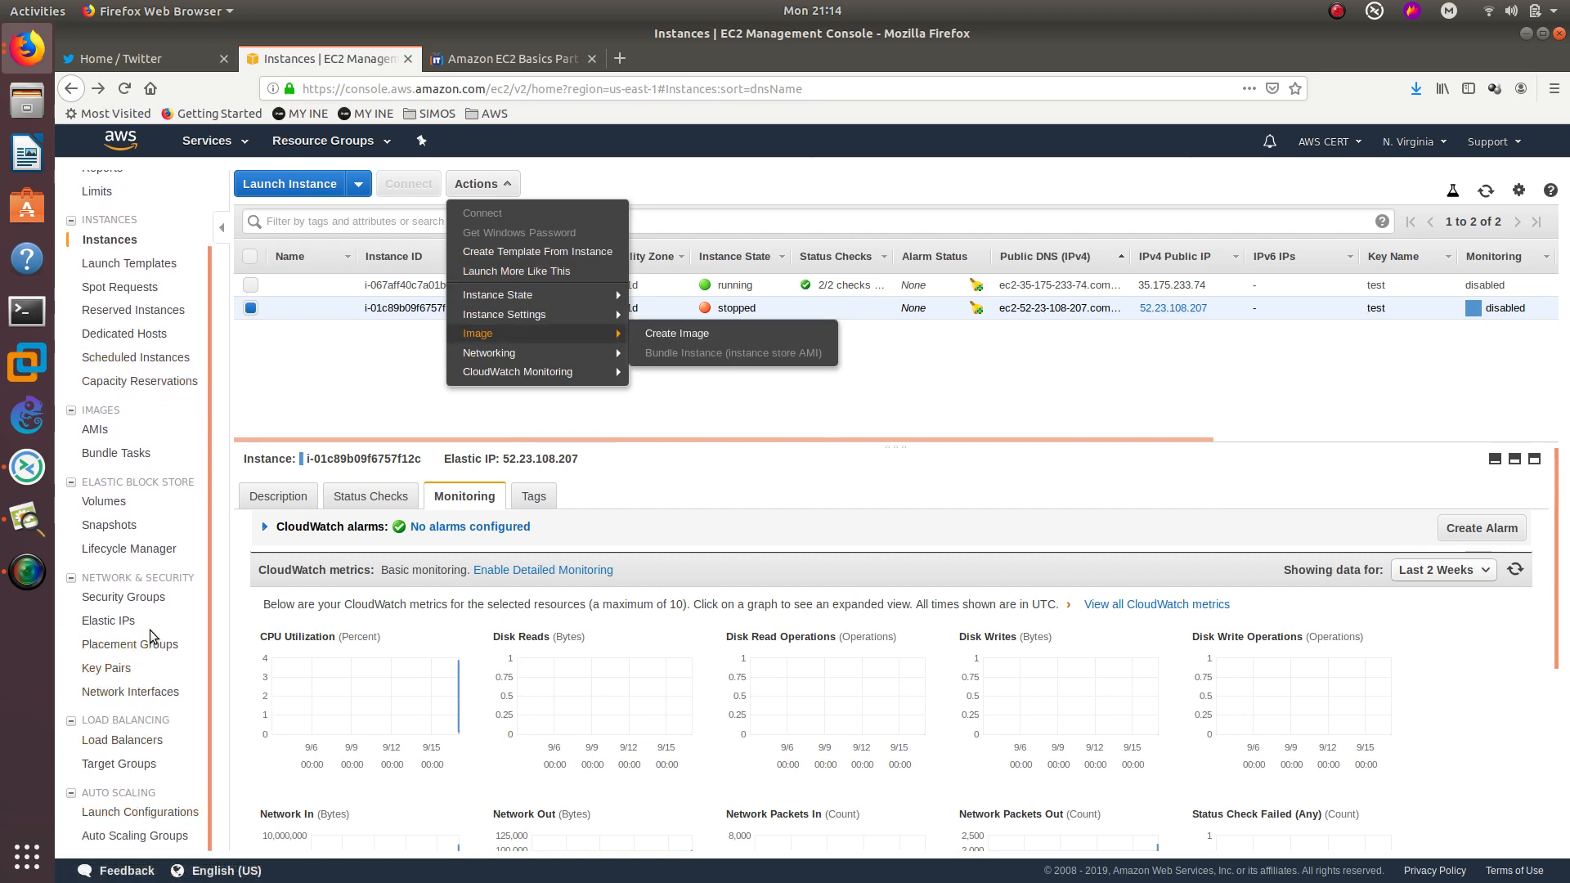
scroll(139, 512, up, 2)
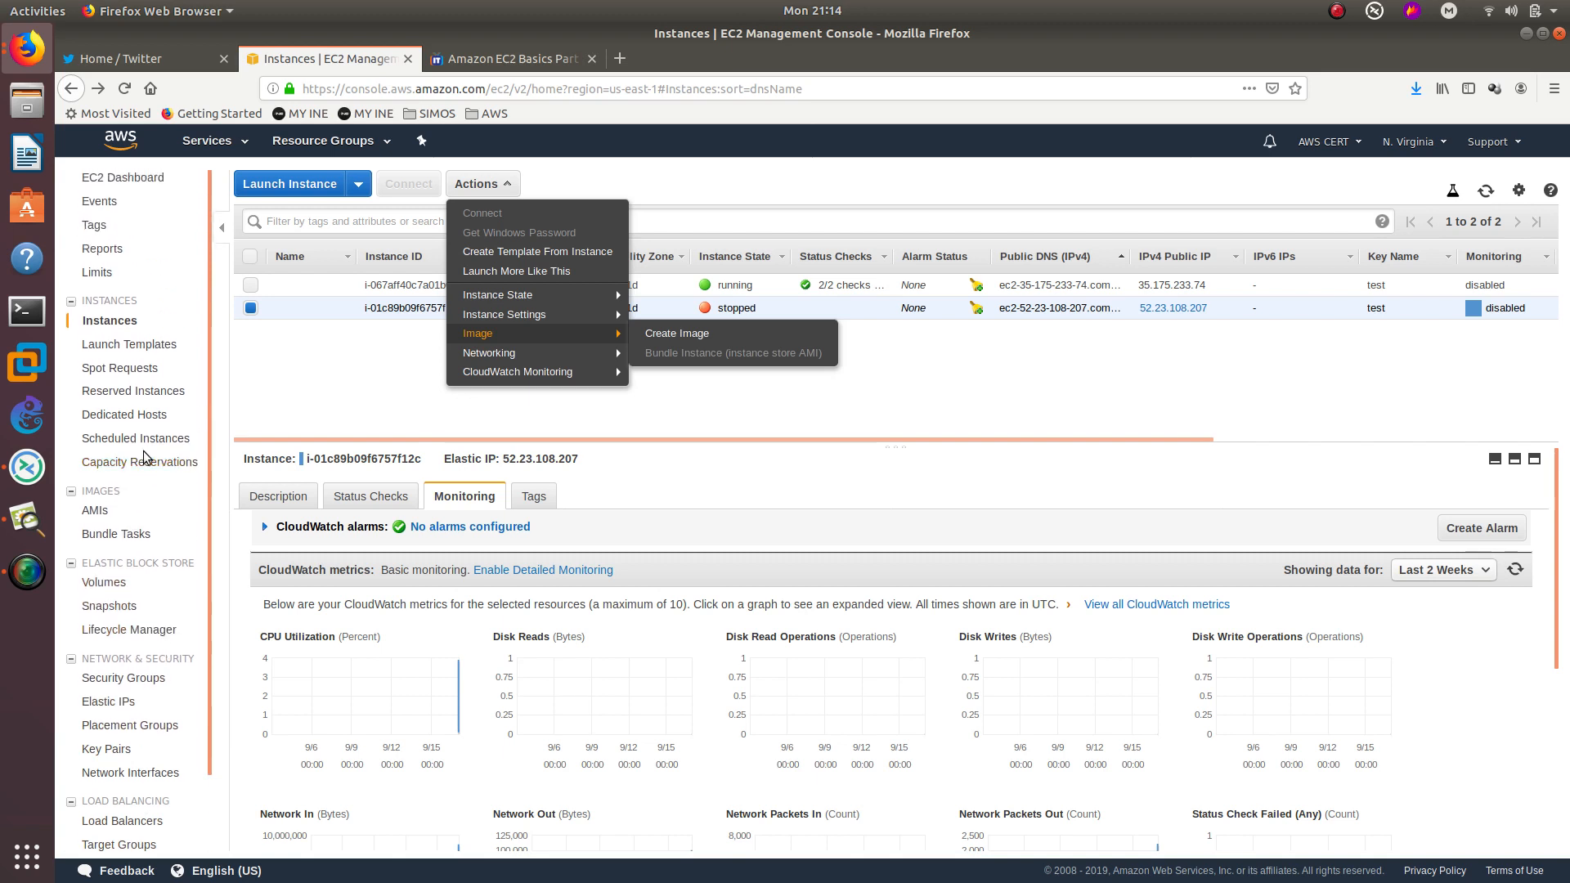
click(301, 365)
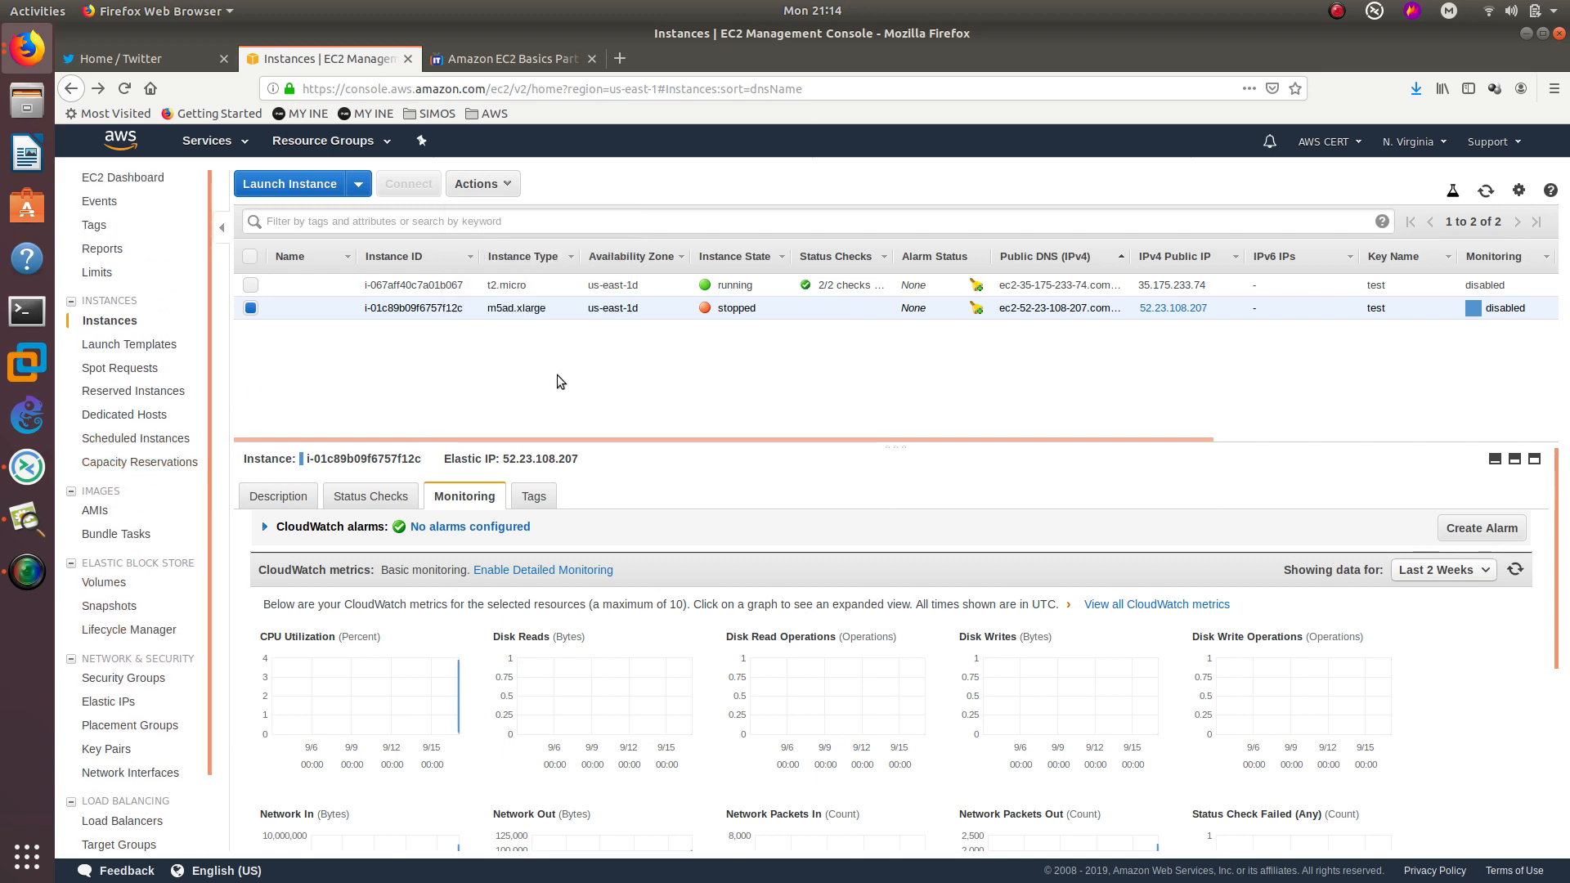
- Change the stopped instance's type to t2.large and apply it
triple_click(525, 309)
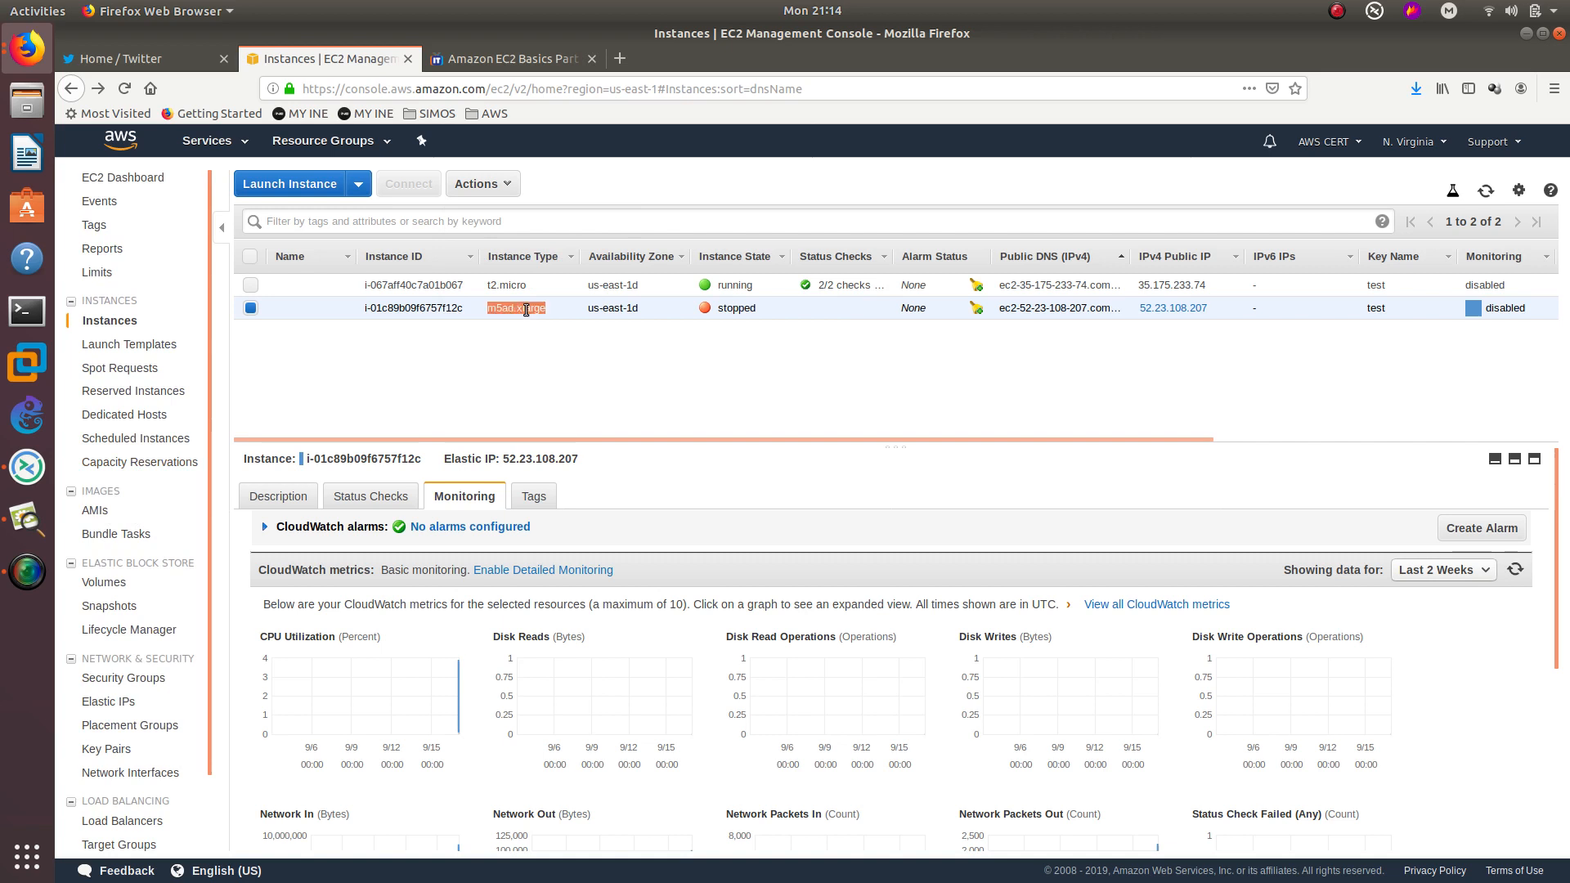
click(498, 184)
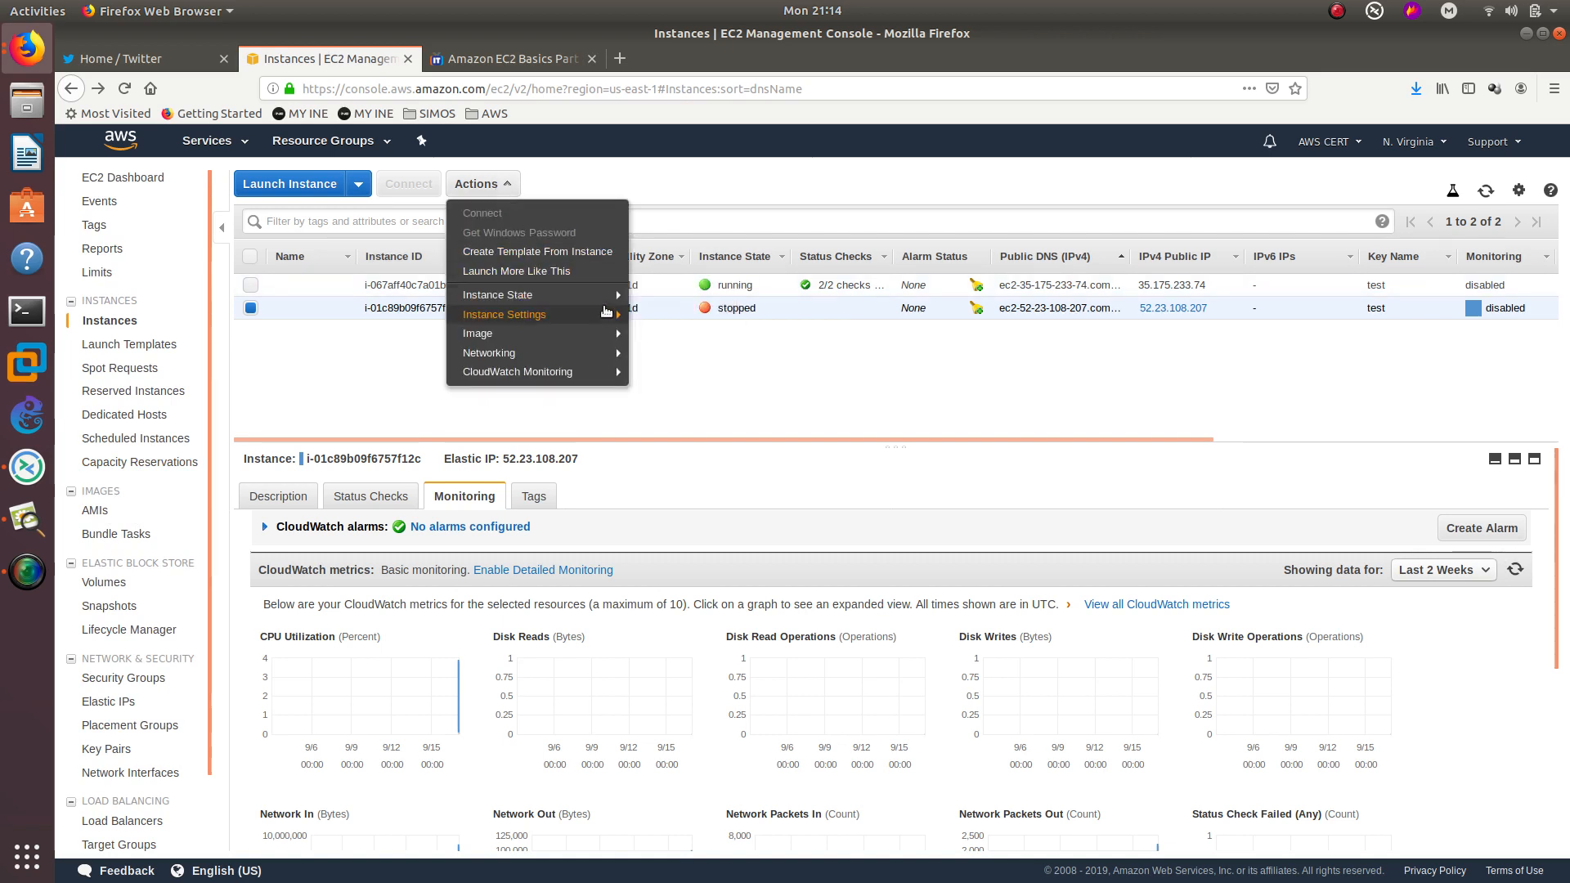
mouse_move(531, 314)
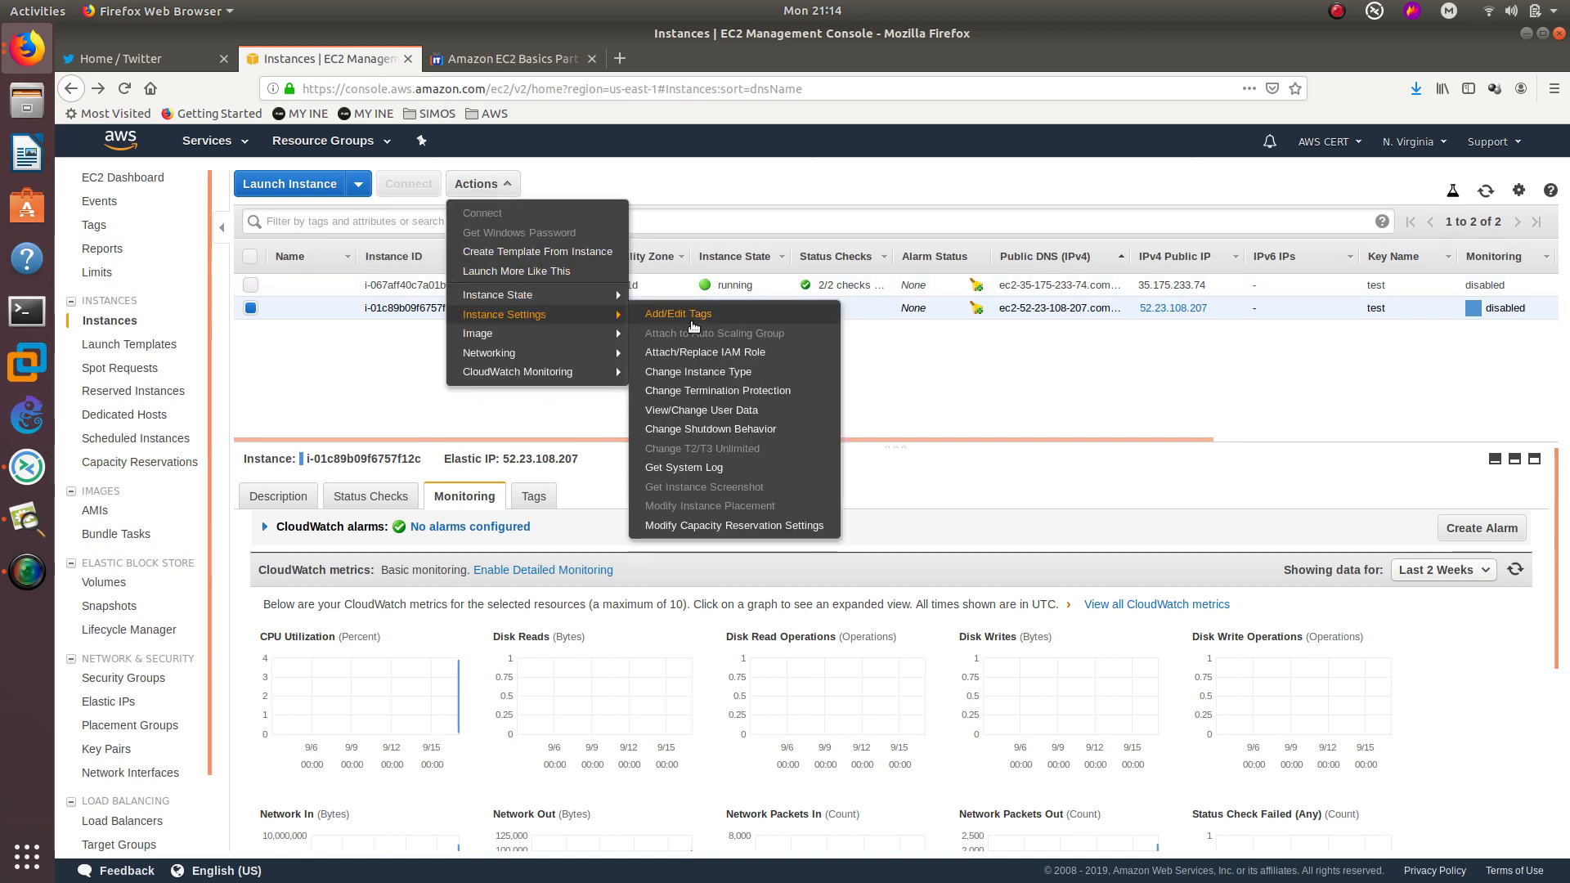
click(727, 373)
click(836, 505)
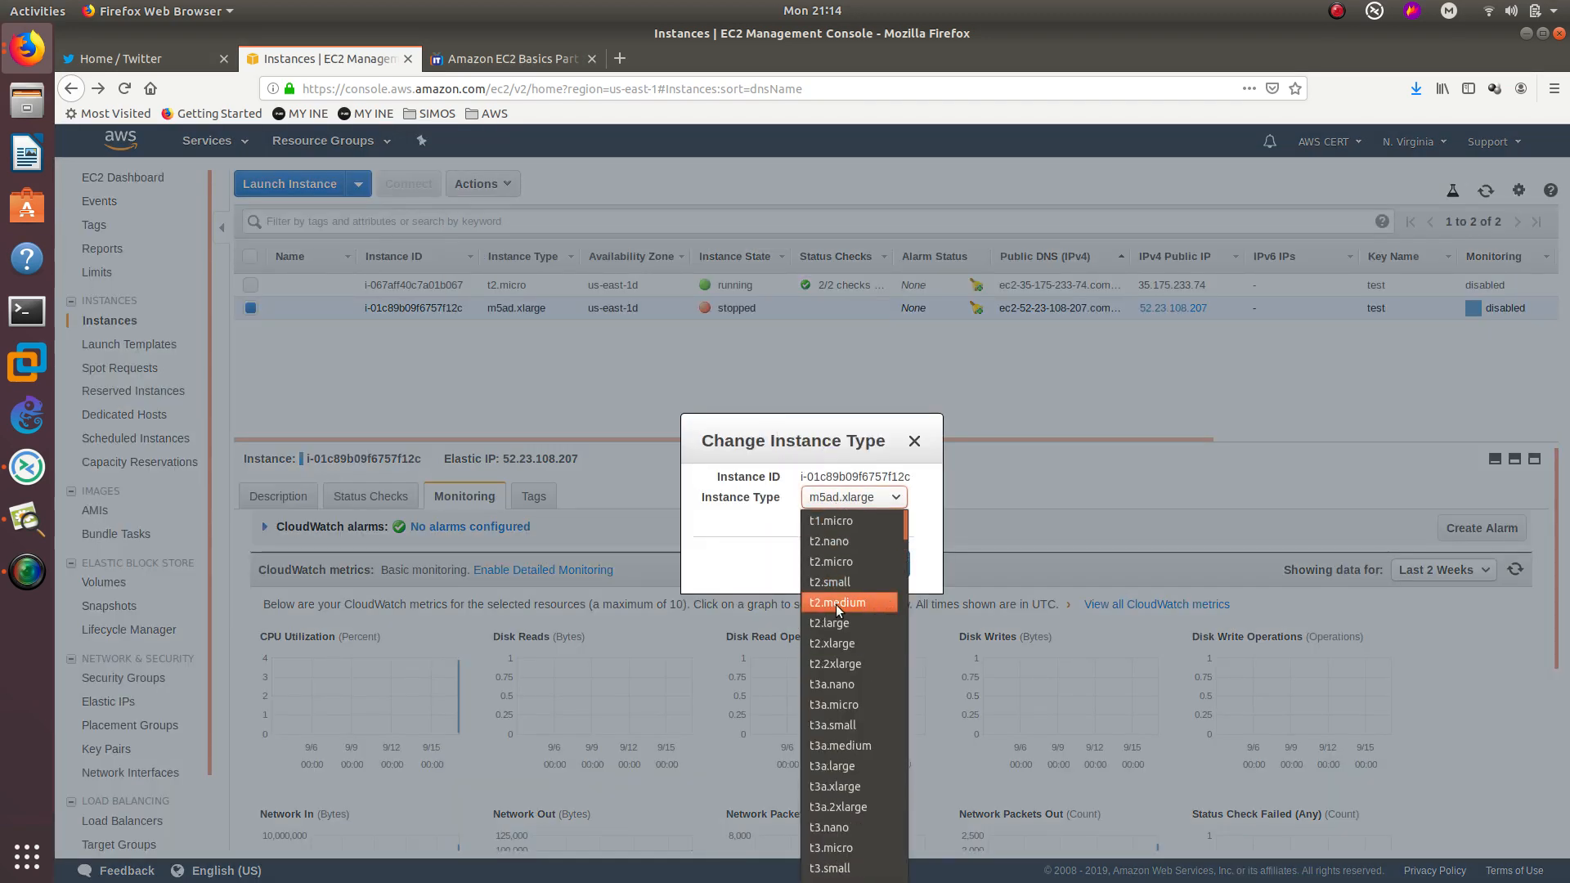
click(836, 606)
click(856, 507)
click(861, 616)
click(881, 564)
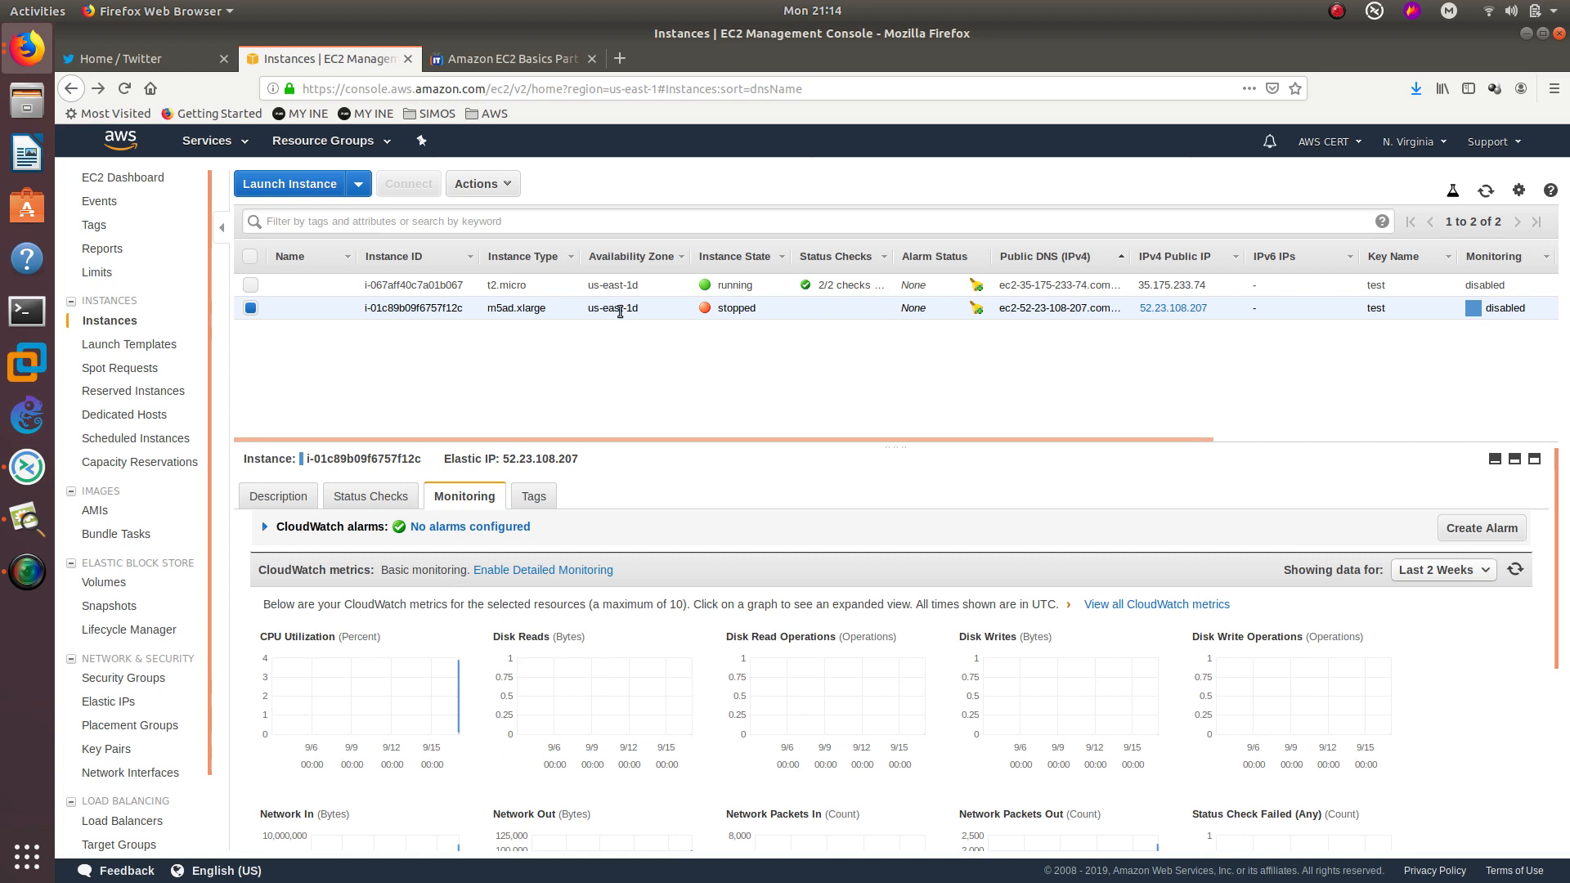
- Refresh the instance list and start the stopped instance, confirming the start
double_click(613, 309)
click(1484, 190)
double_click(502, 310)
click(500, 186)
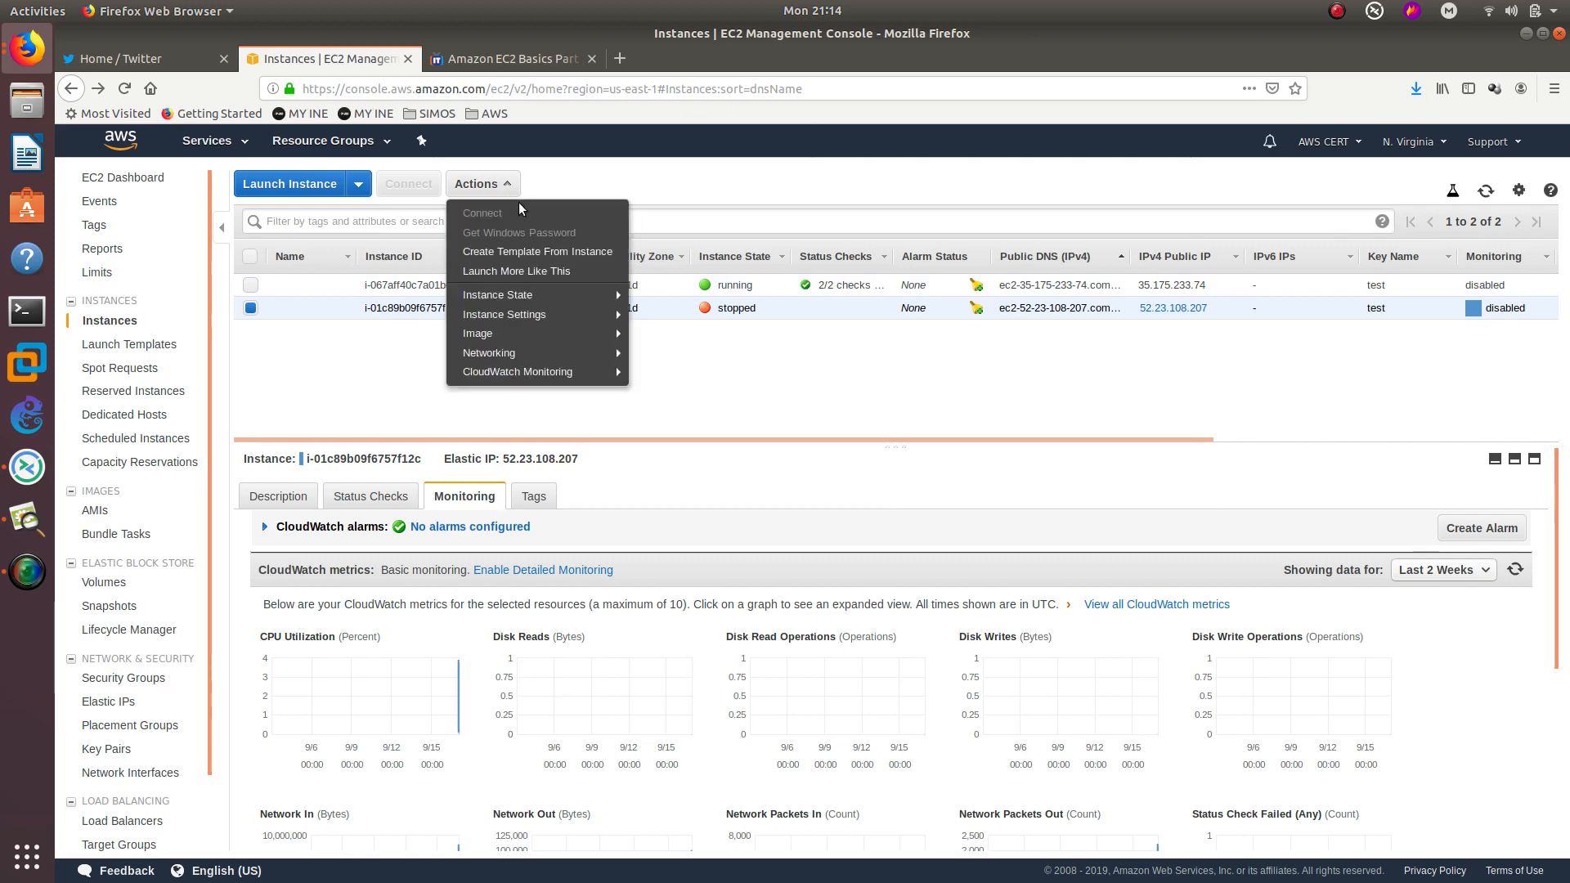
mouse_move(558, 327)
mouse_move(601, 298)
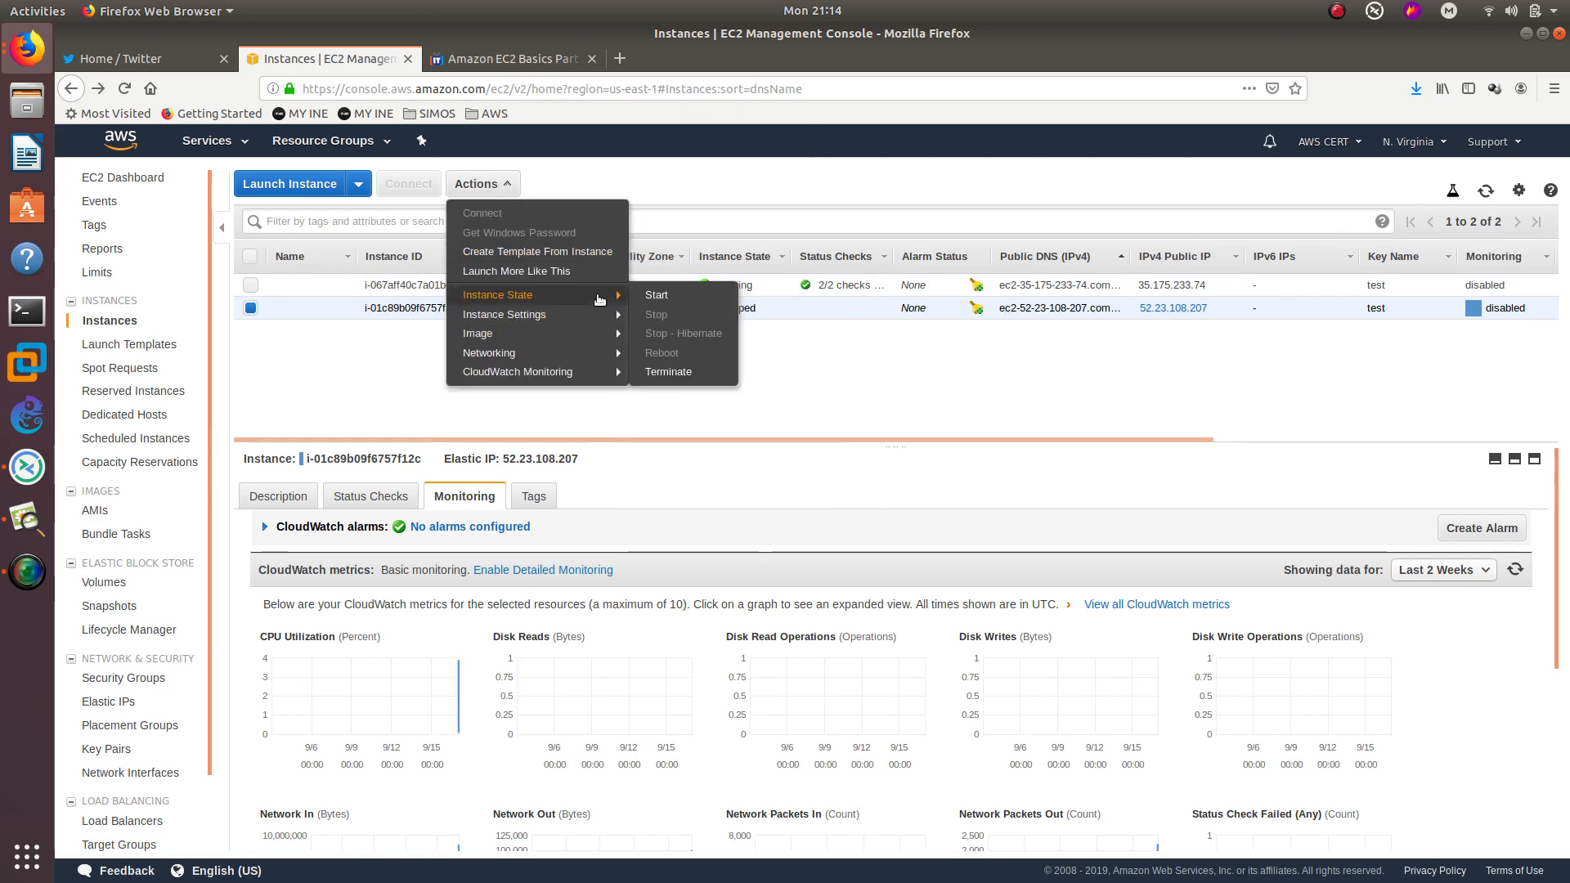
click(657, 294)
click(928, 572)
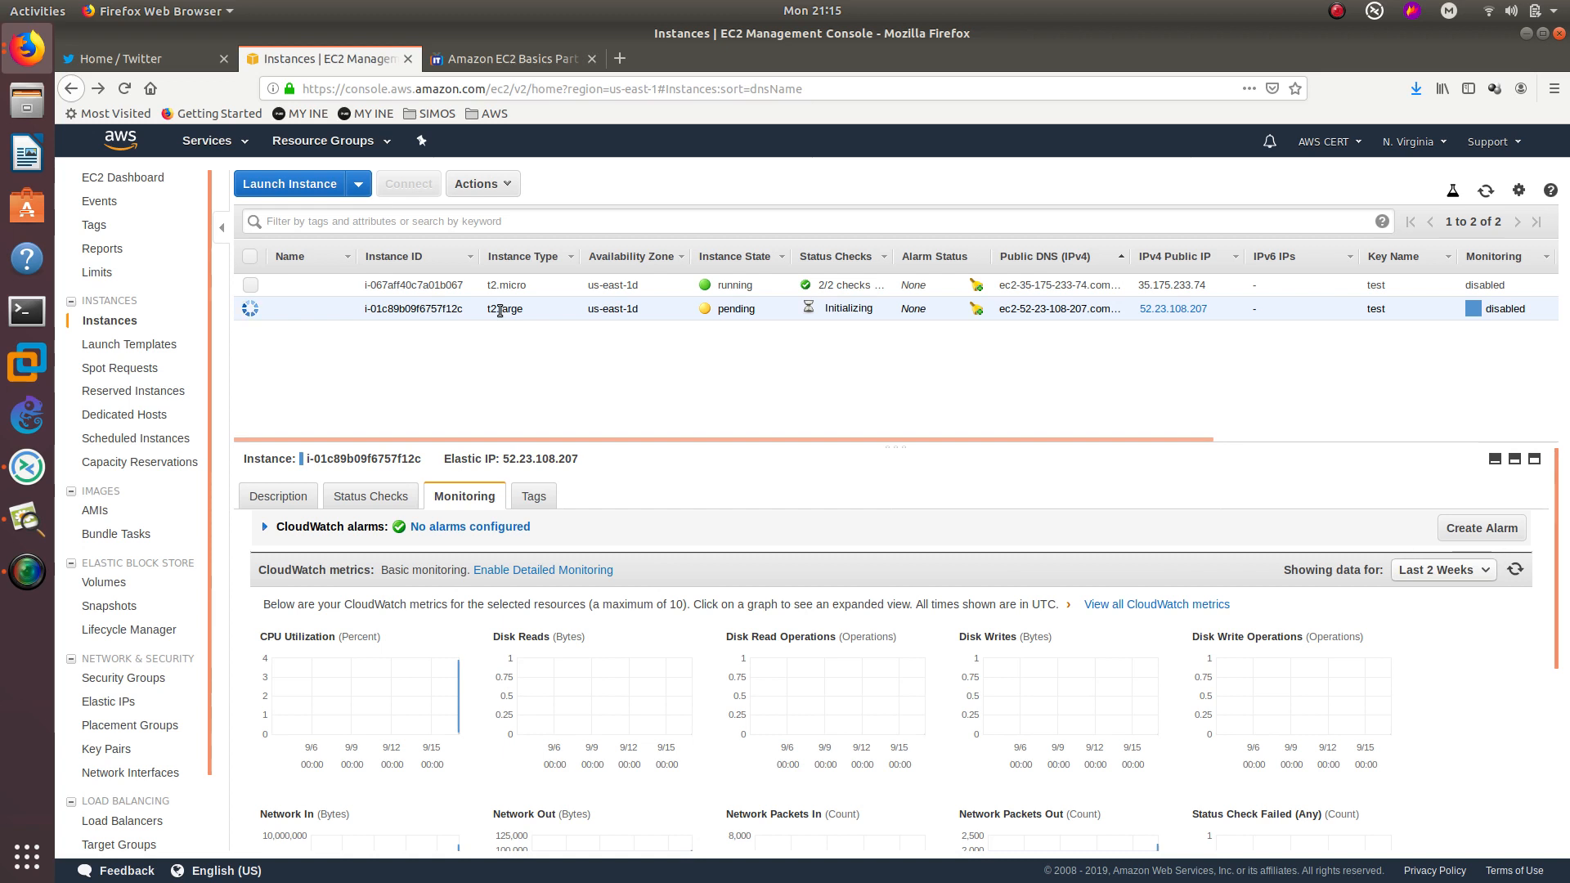
- Try to terminate the t2.large instance with termination protection enabled, and dismiss the termination dialog
click(495, 187)
mouse_move(582, 319)
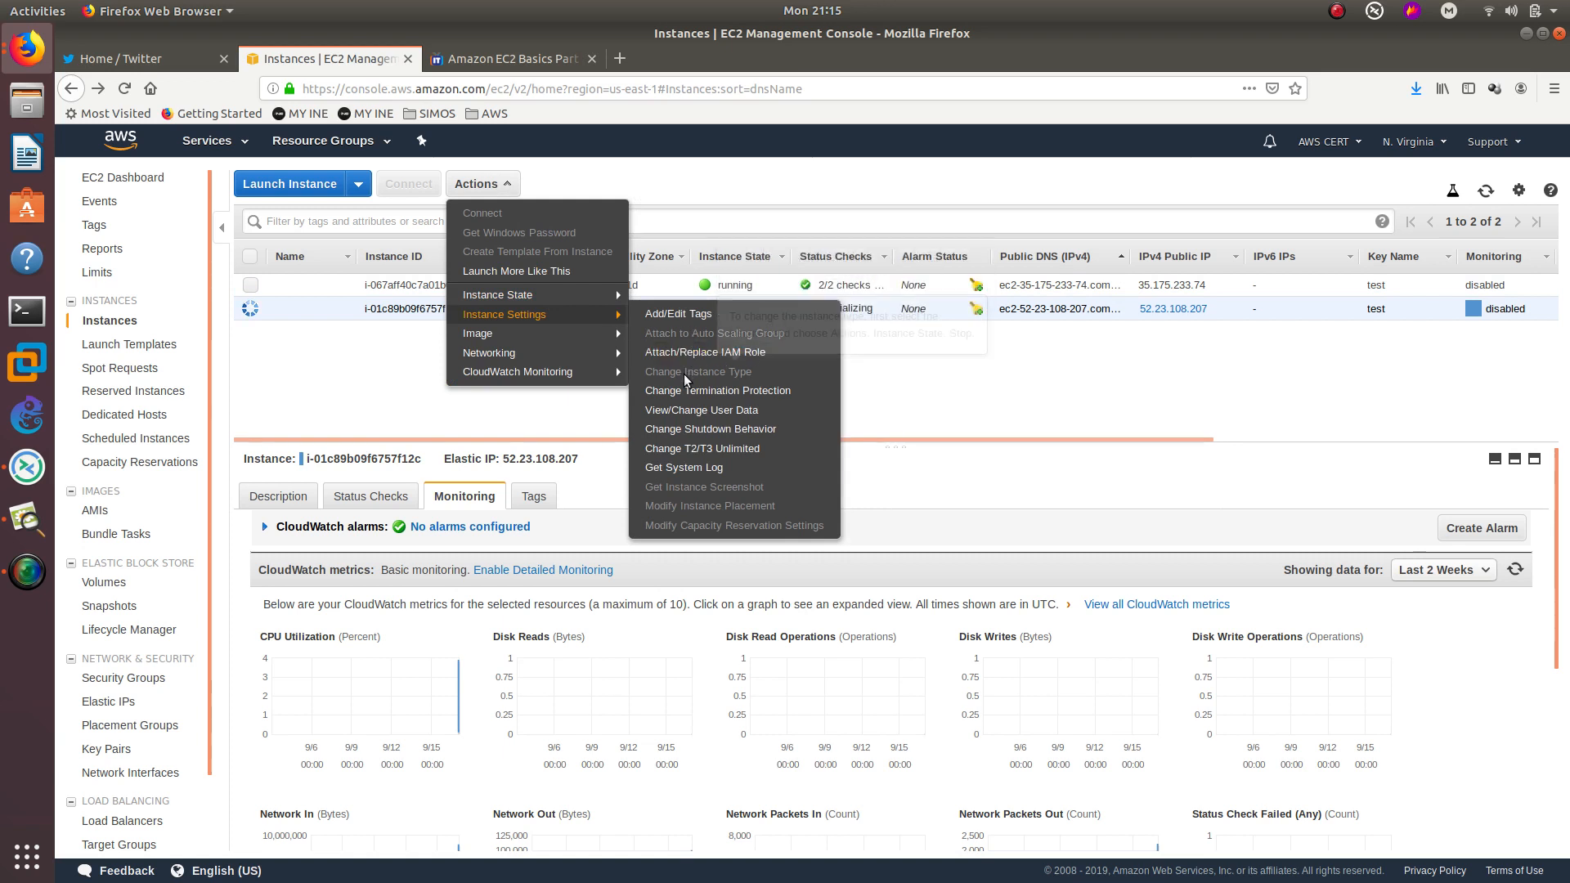
mouse_move(599, 345)
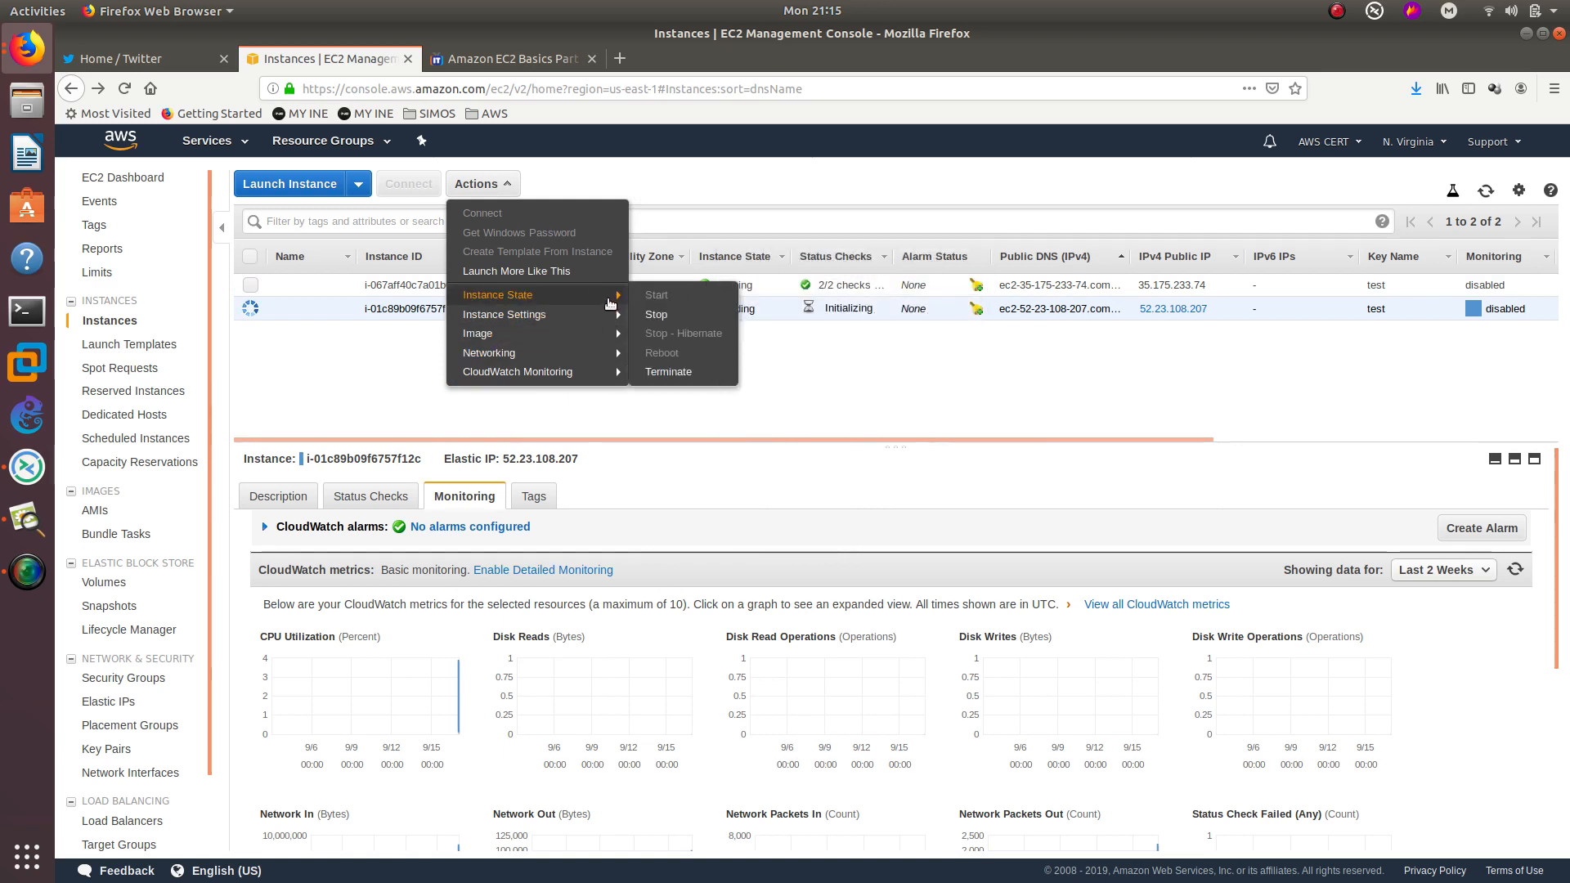
click(683, 374)
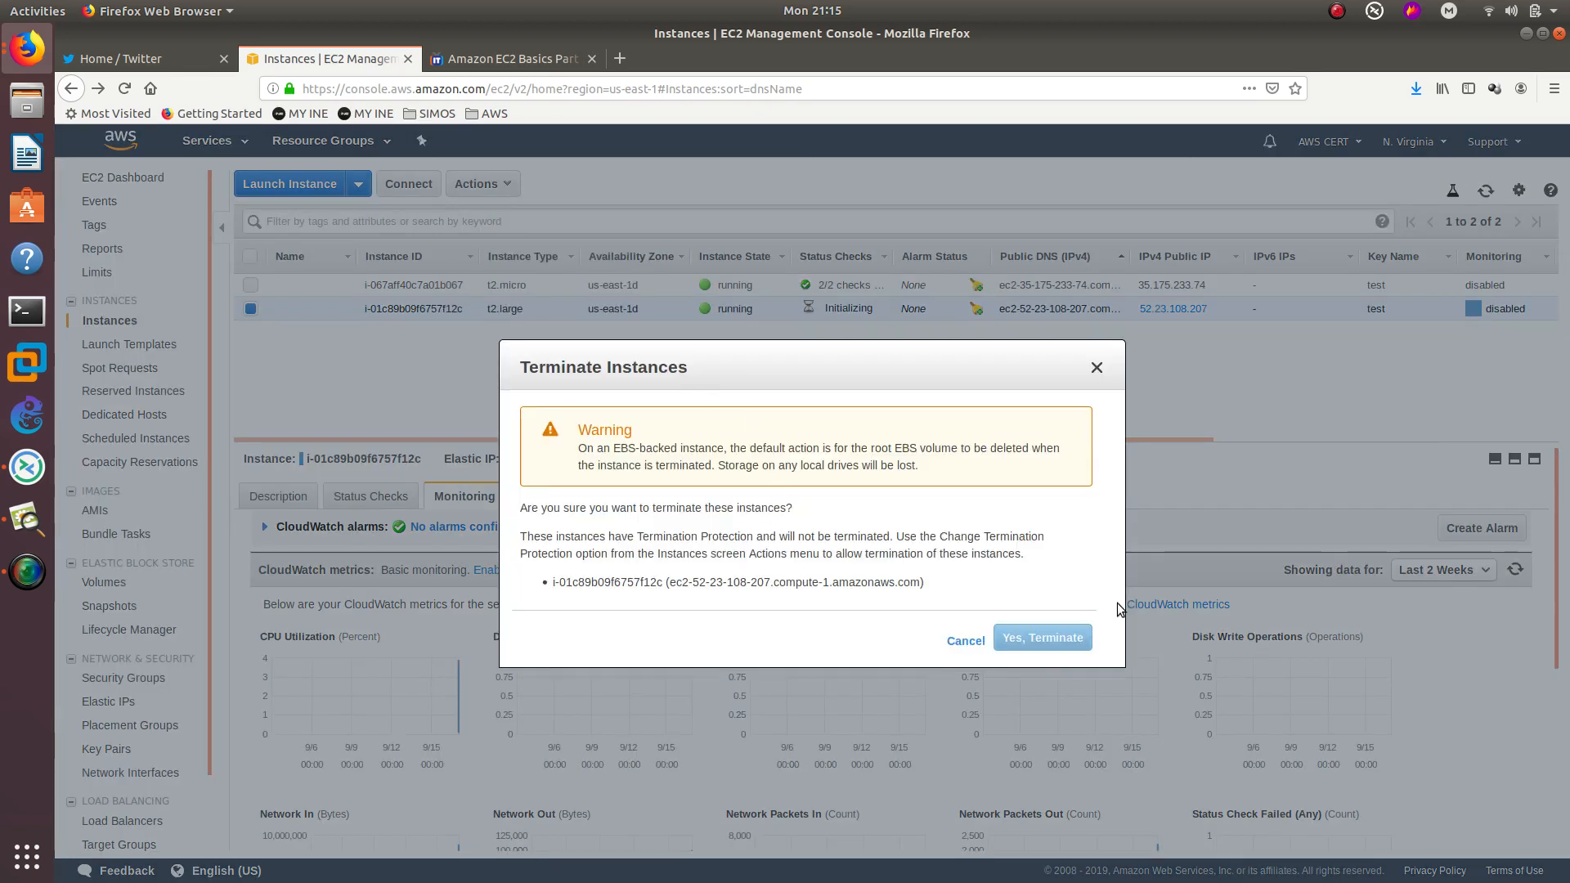
click(1096, 368)
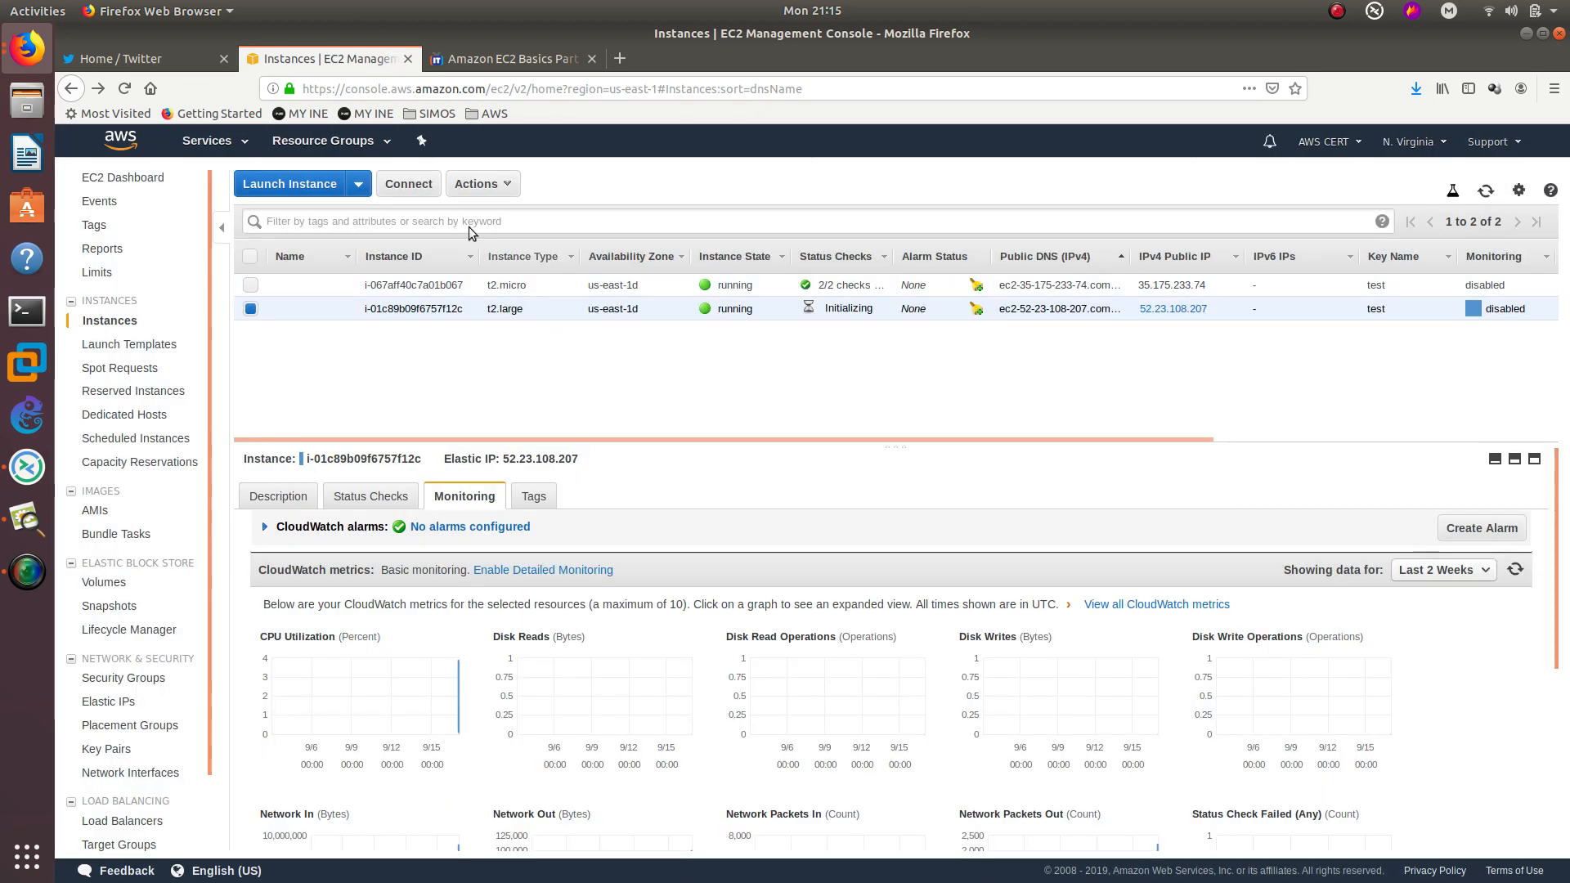
- Disable termination protection for the t2.large instance and confirm it
click(478, 184)
mouse_move(582, 312)
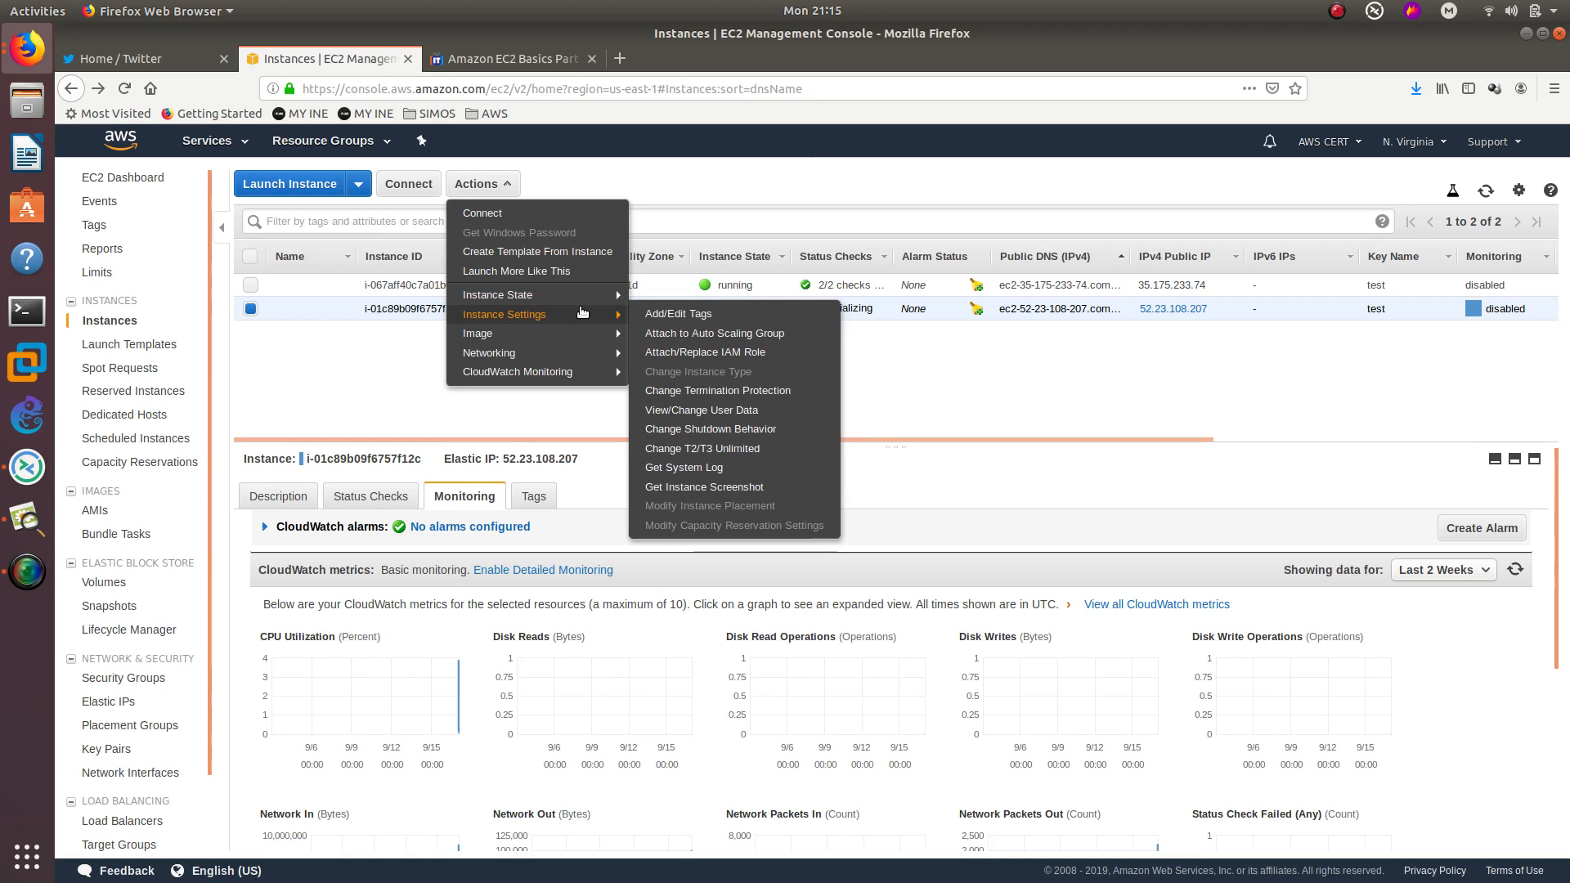
click(747, 391)
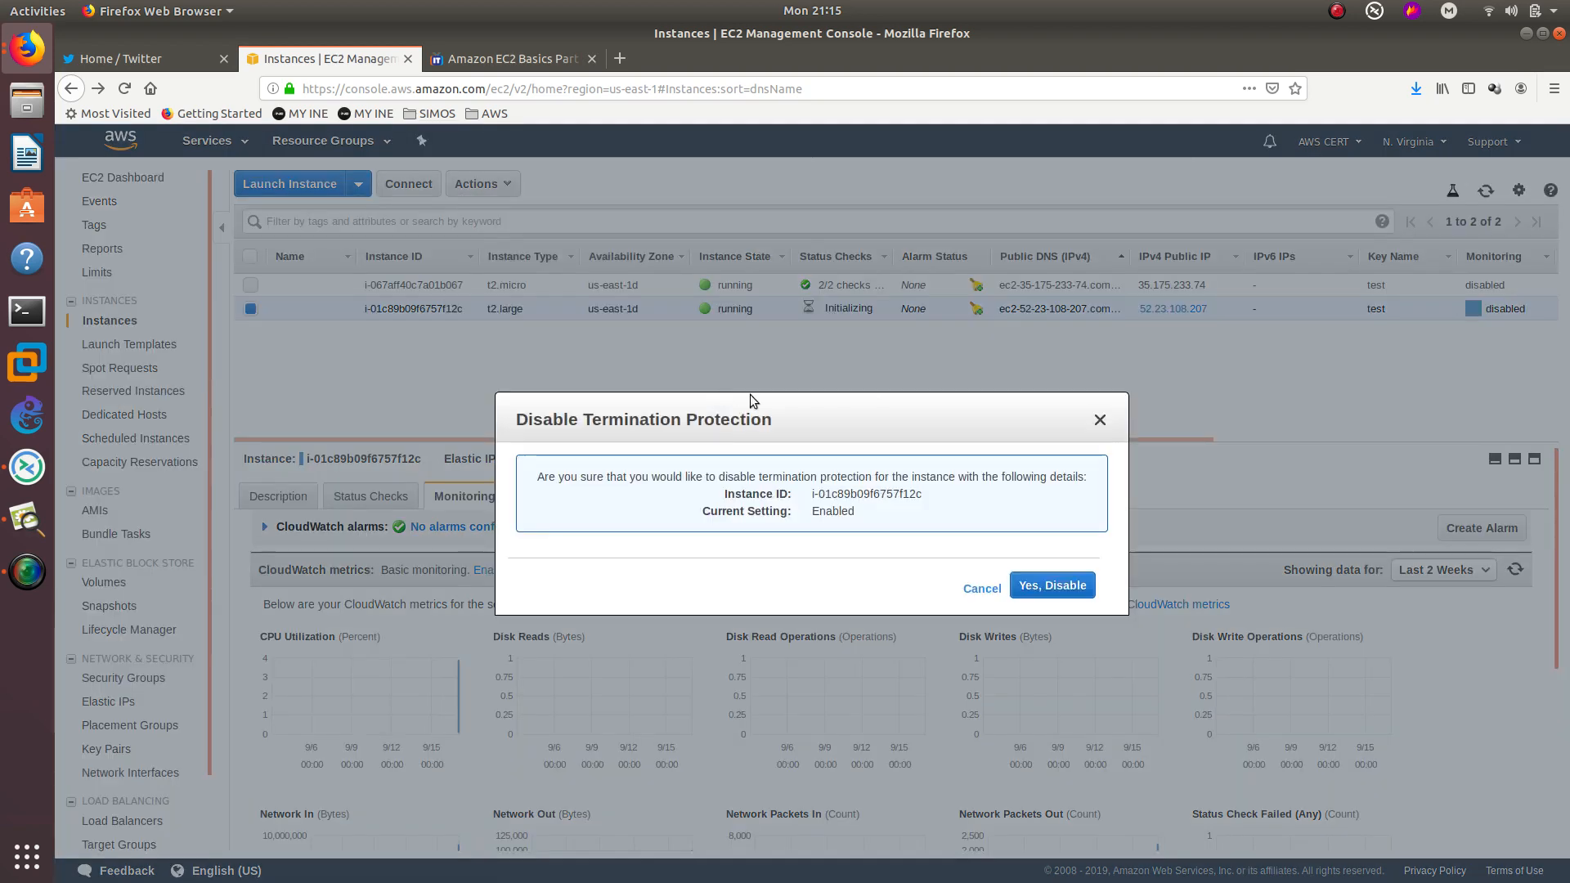
click(1063, 588)
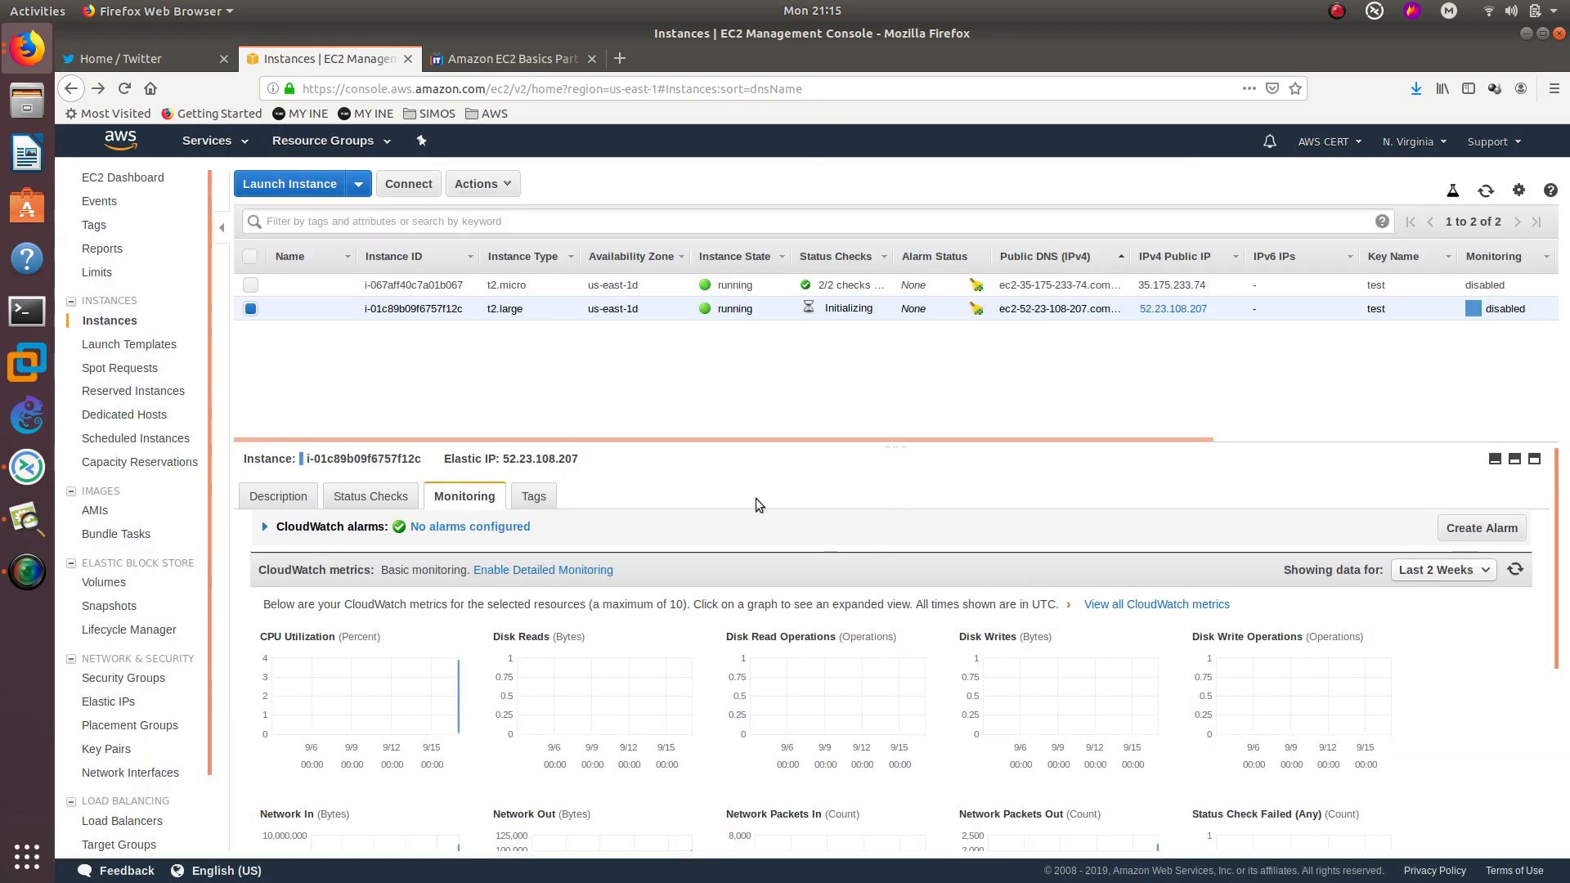
- Terminate the t2.large instance and release its attached Elastic IP 52.23.108.207
click(479, 184)
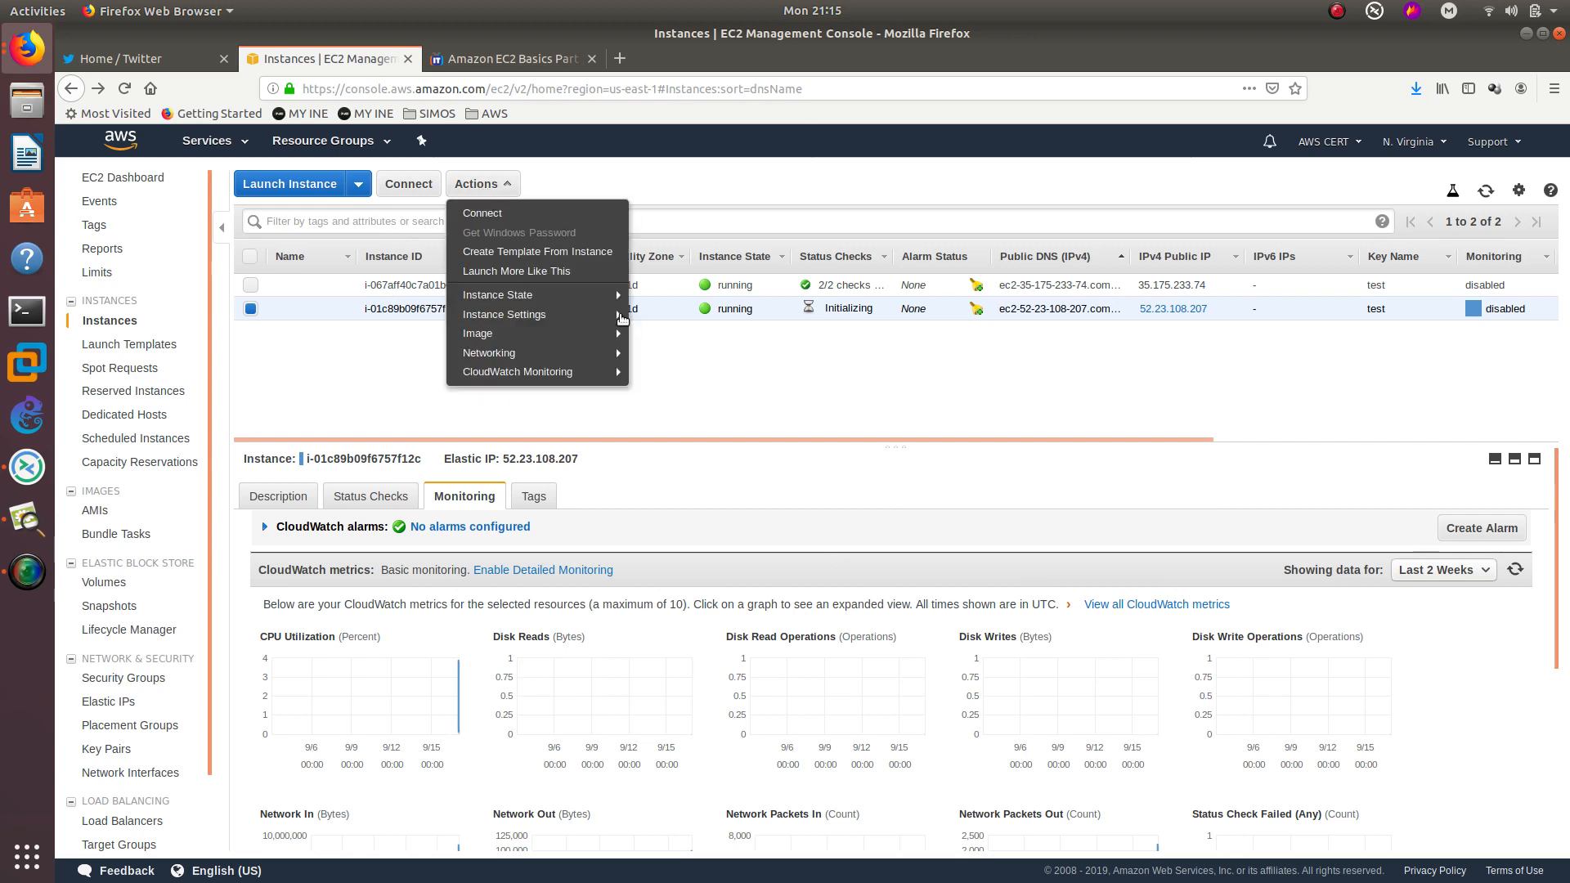
mouse_move(605, 295)
click(672, 372)
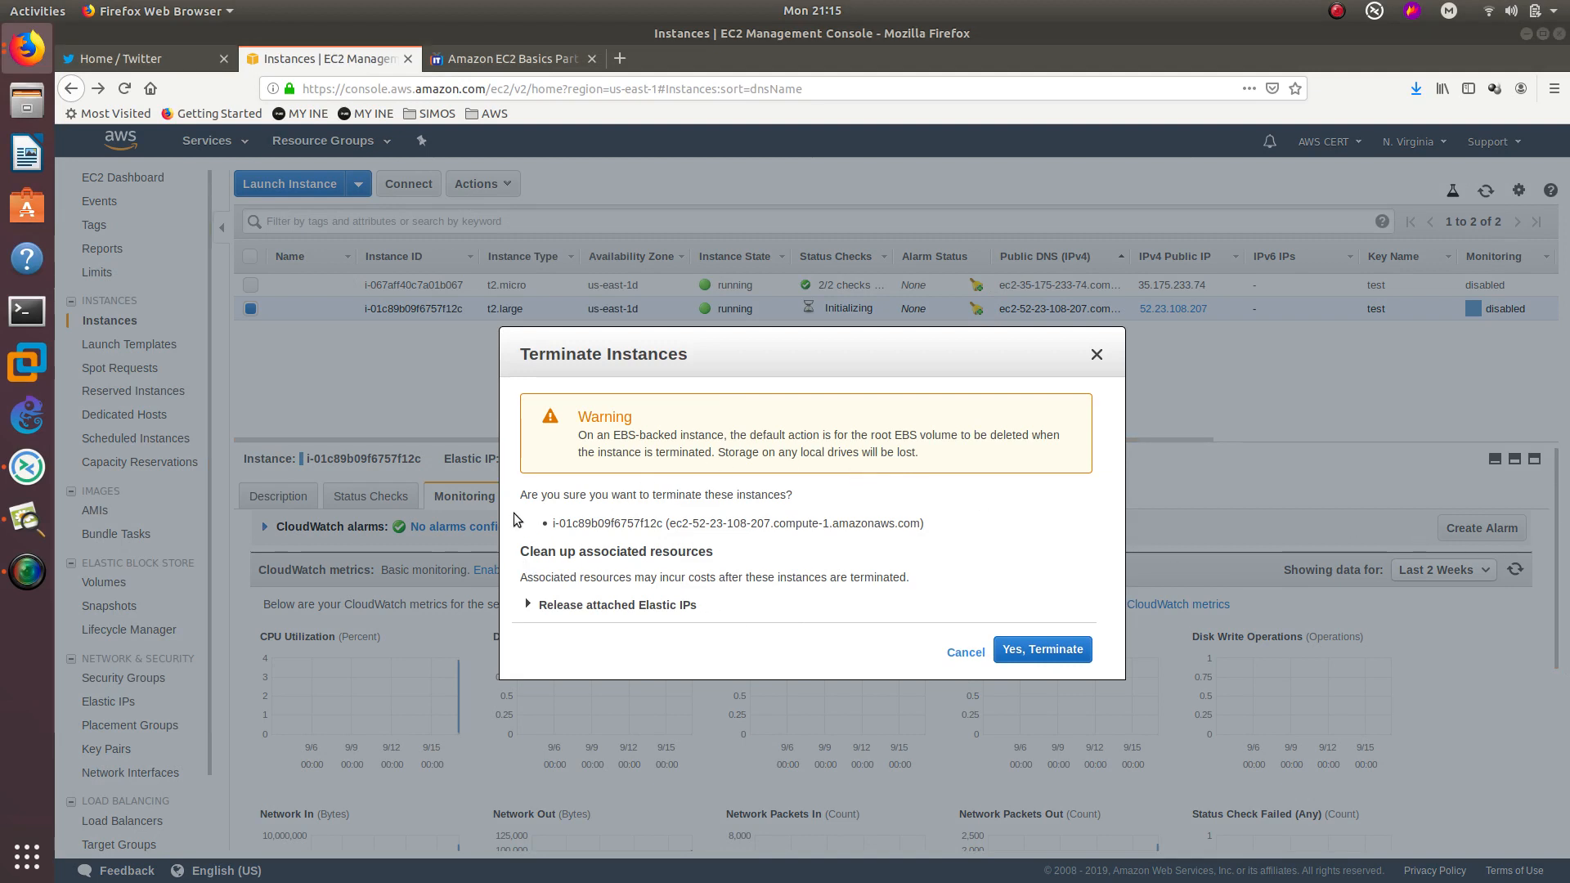
click(621, 605)
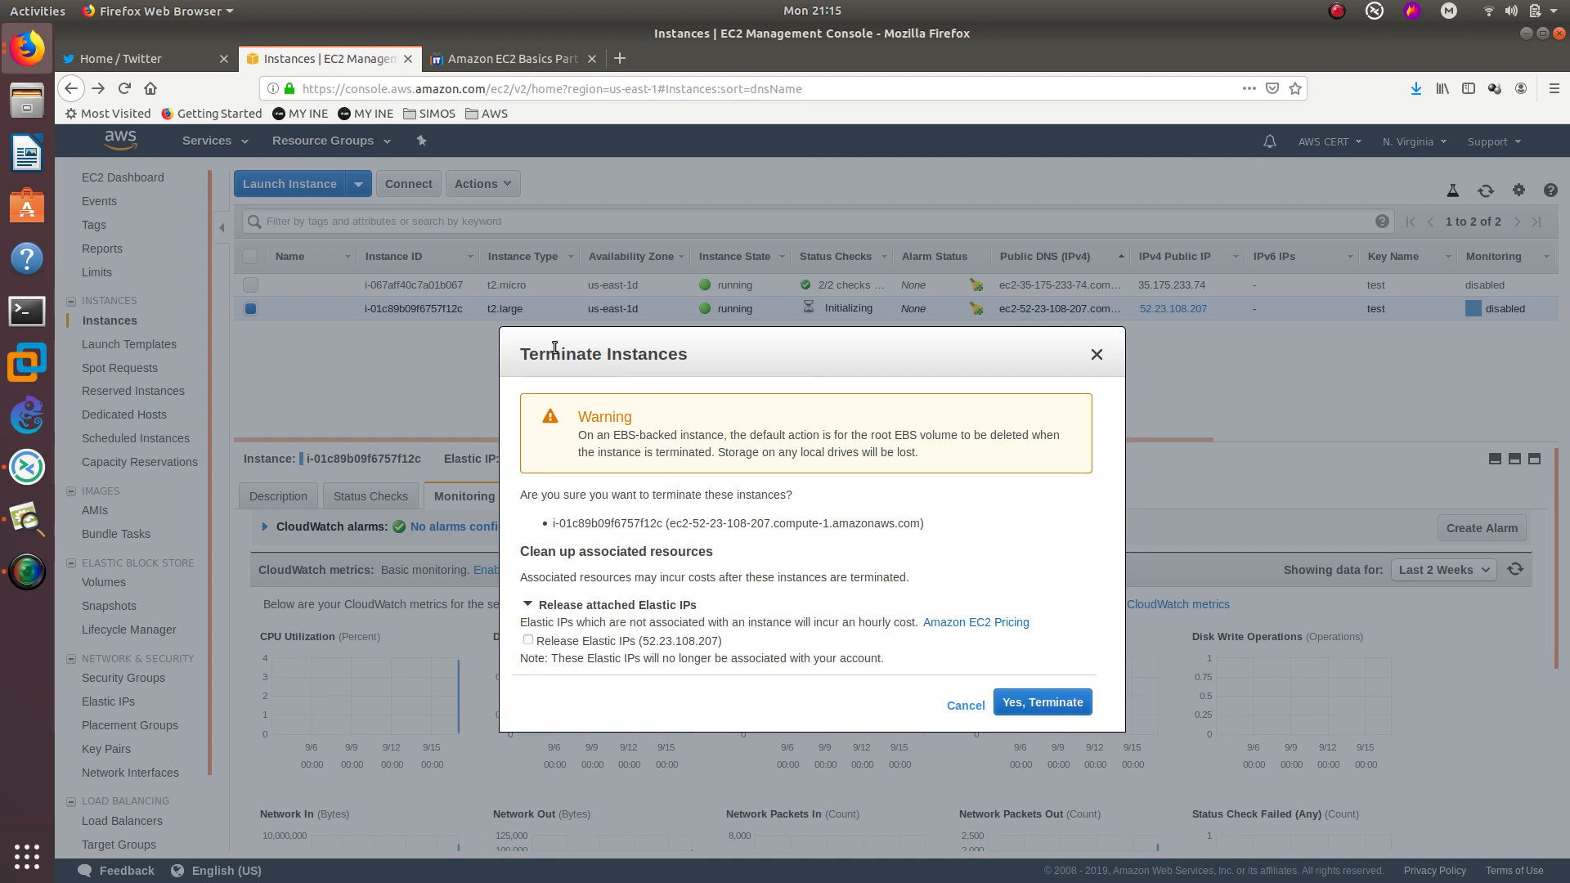
click(528, 641)
click(999, 704)
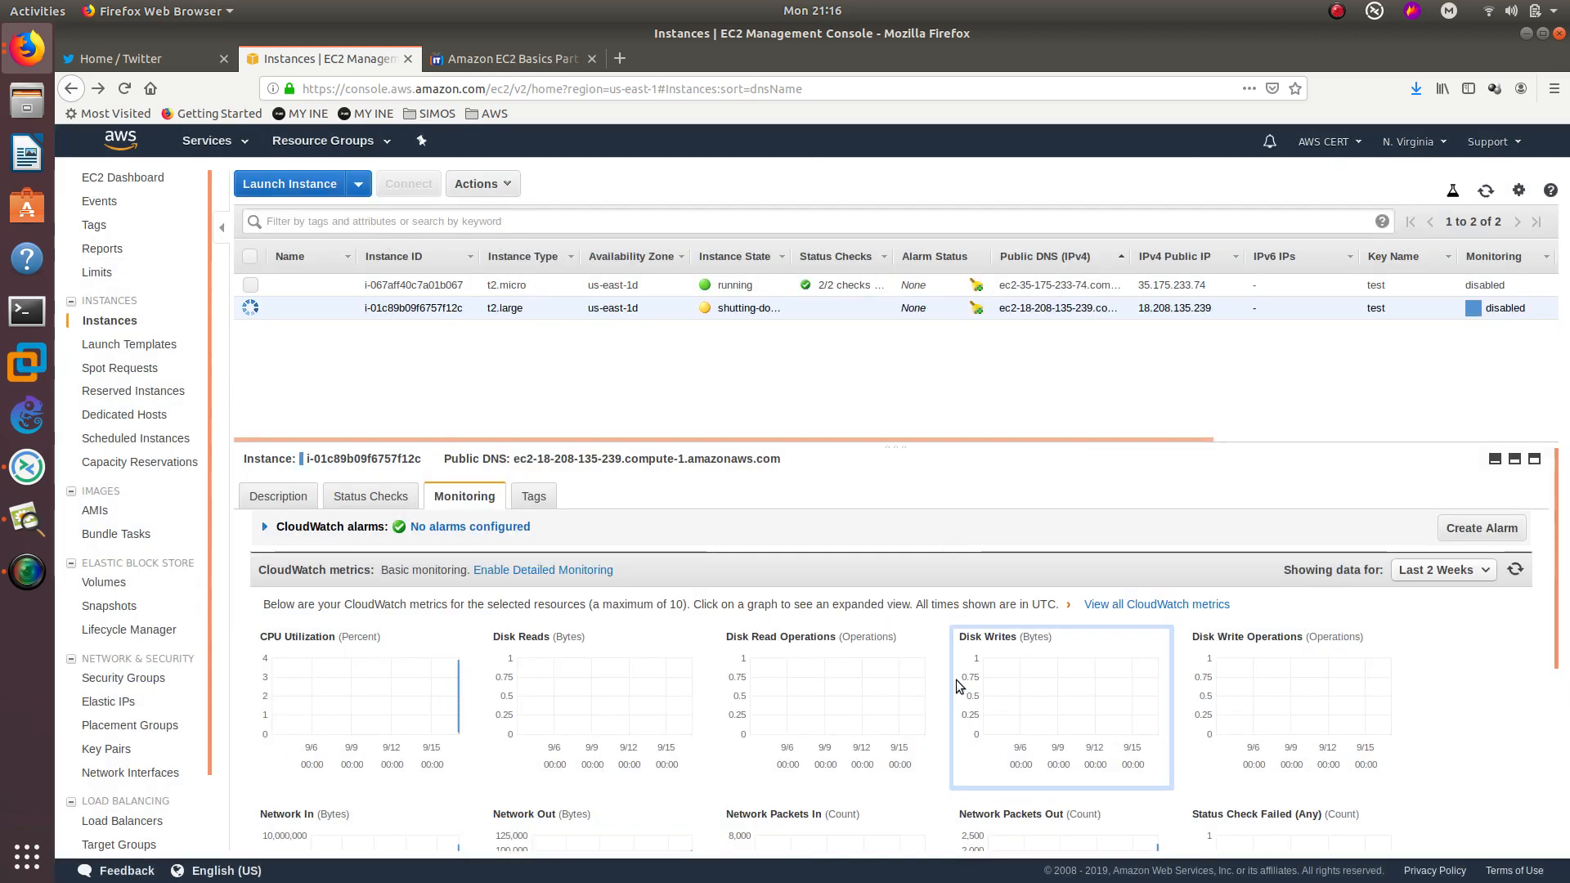
- Add the running t2.micro instance to the selection and terminate it, confirming the termination
click(249, 286)
click(477, 184)
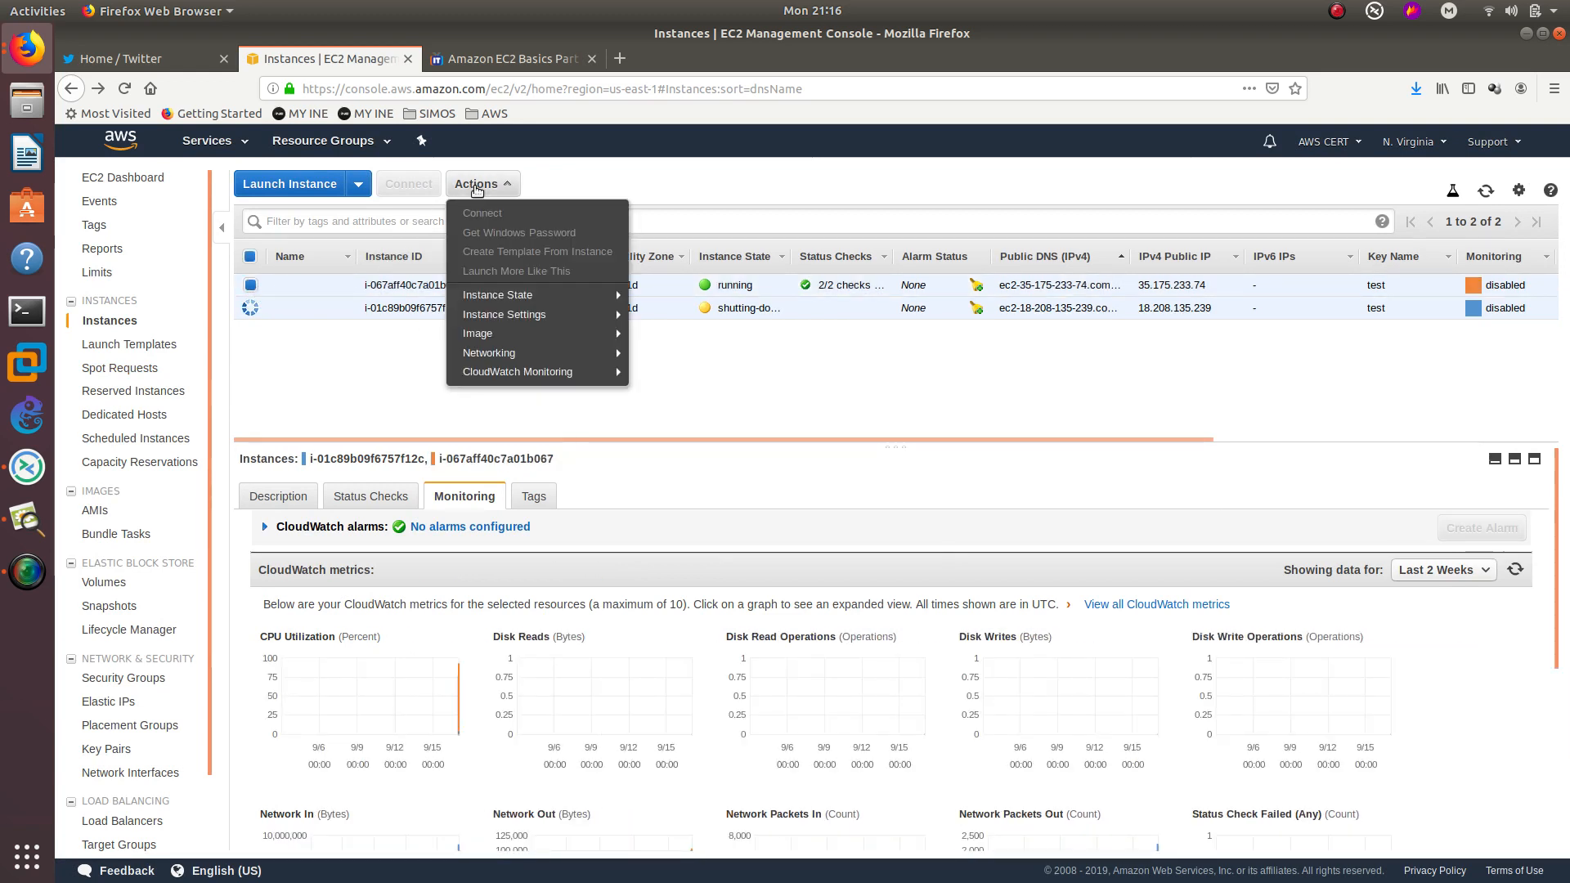
mouse_move(627, 320)
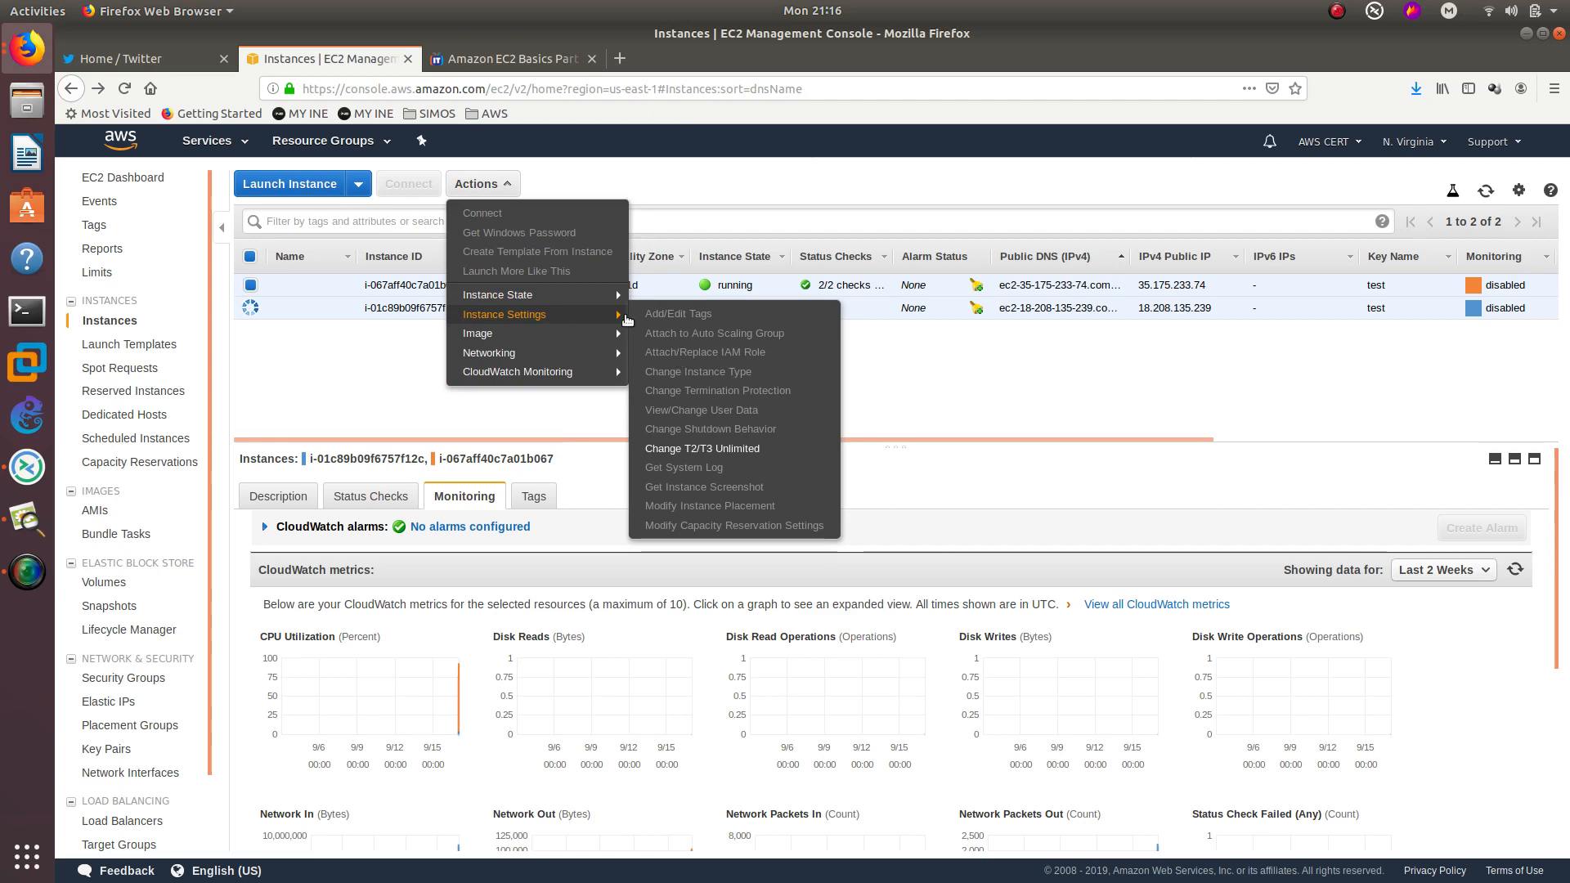
click(678, 378)
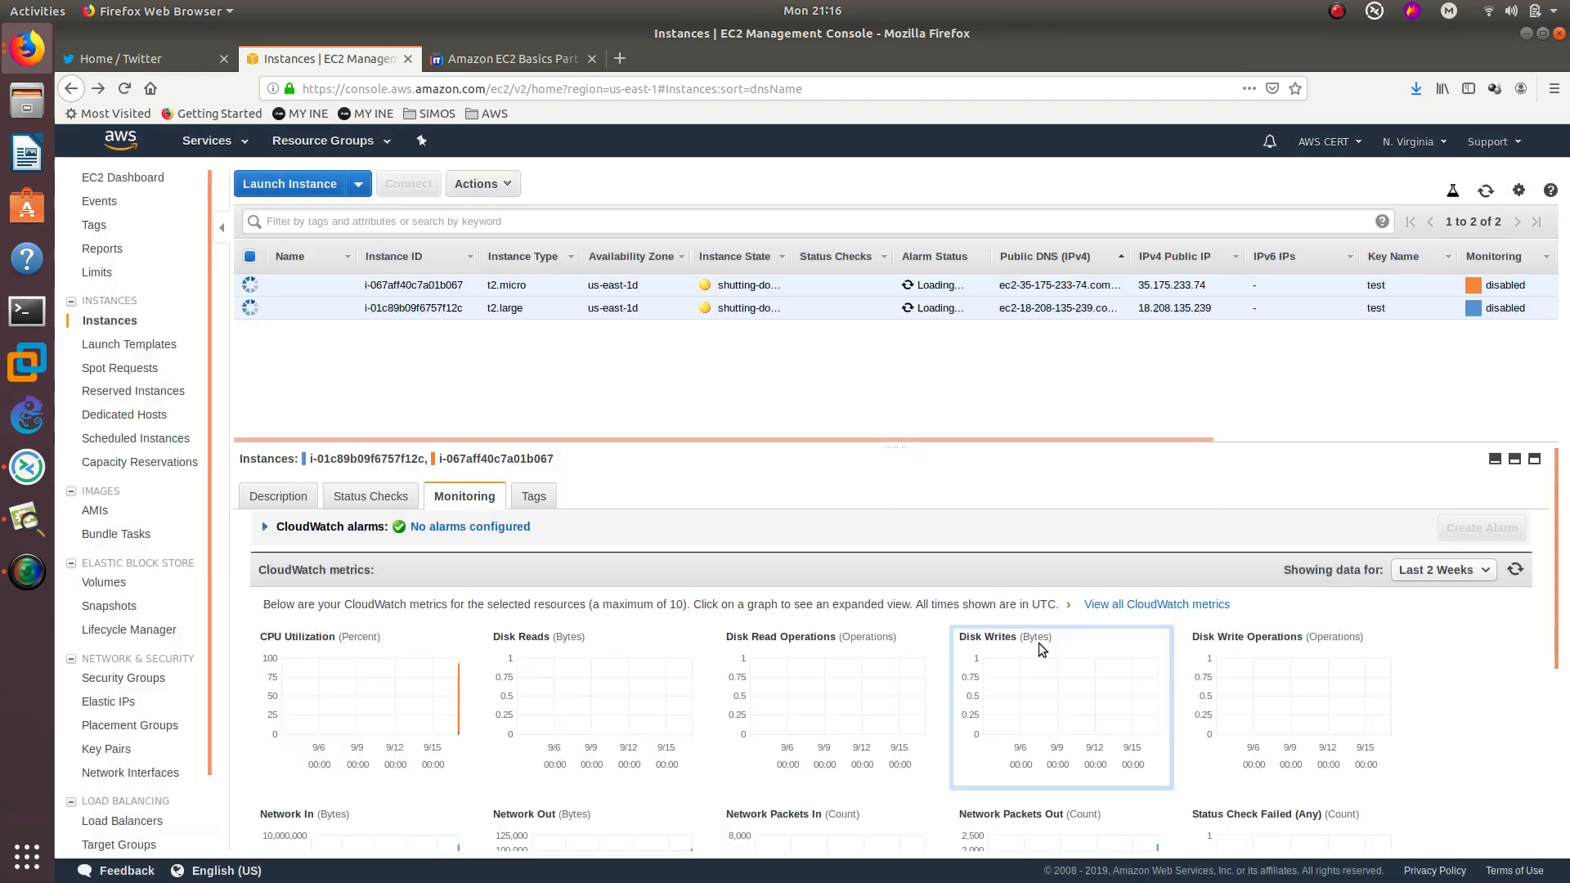
click(1038, 644)
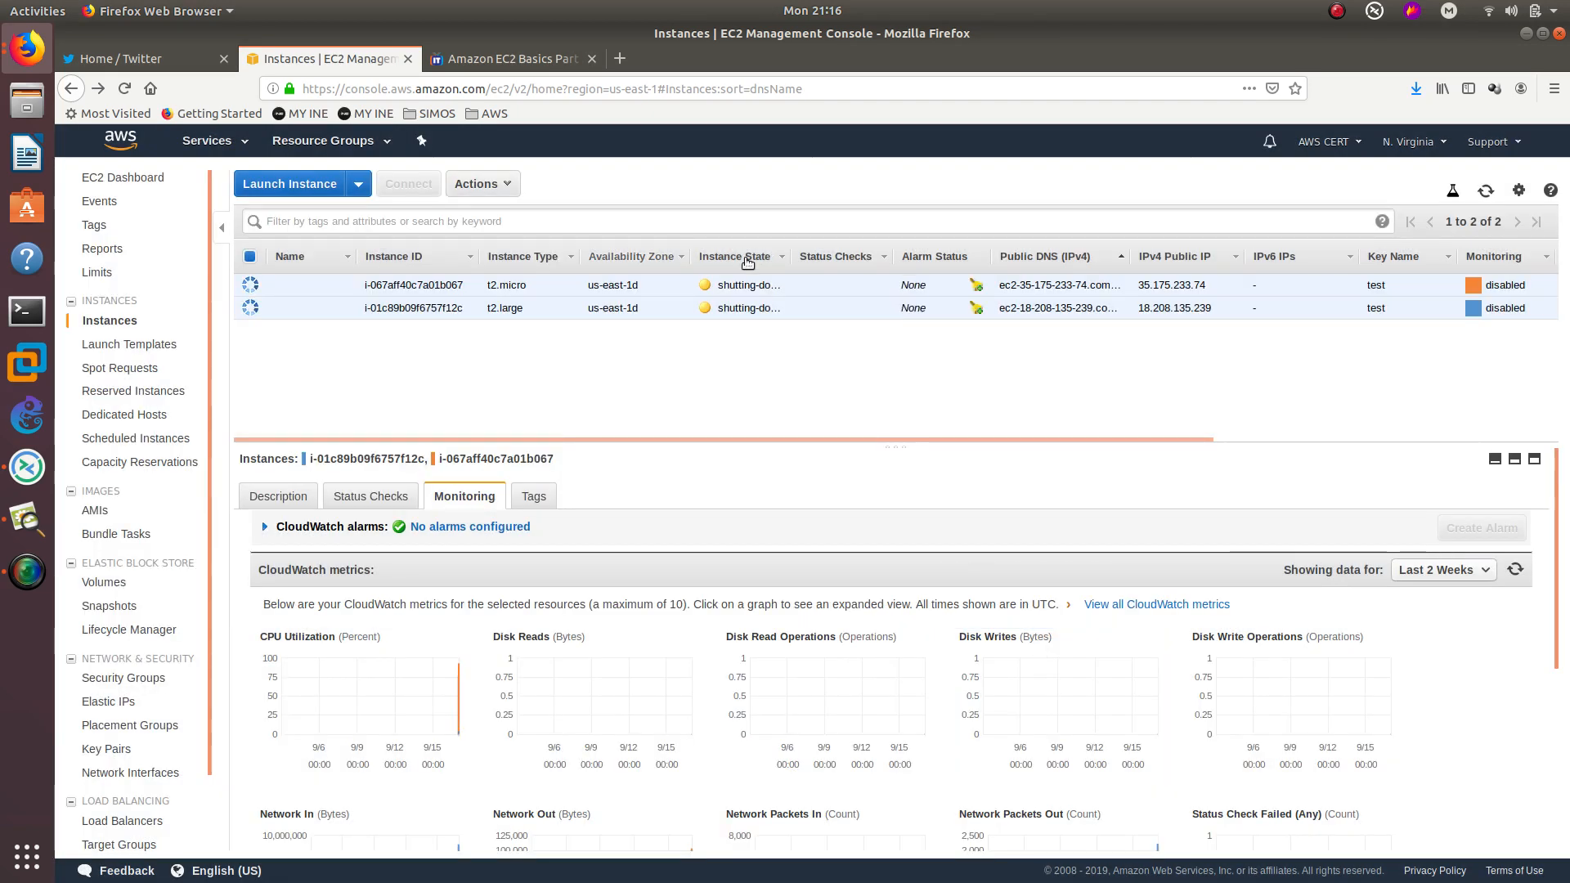
- View the Amazon EC2 Basics Part 2 course page and switch to the Image Viewer
scroll(159, 605, down, 2)
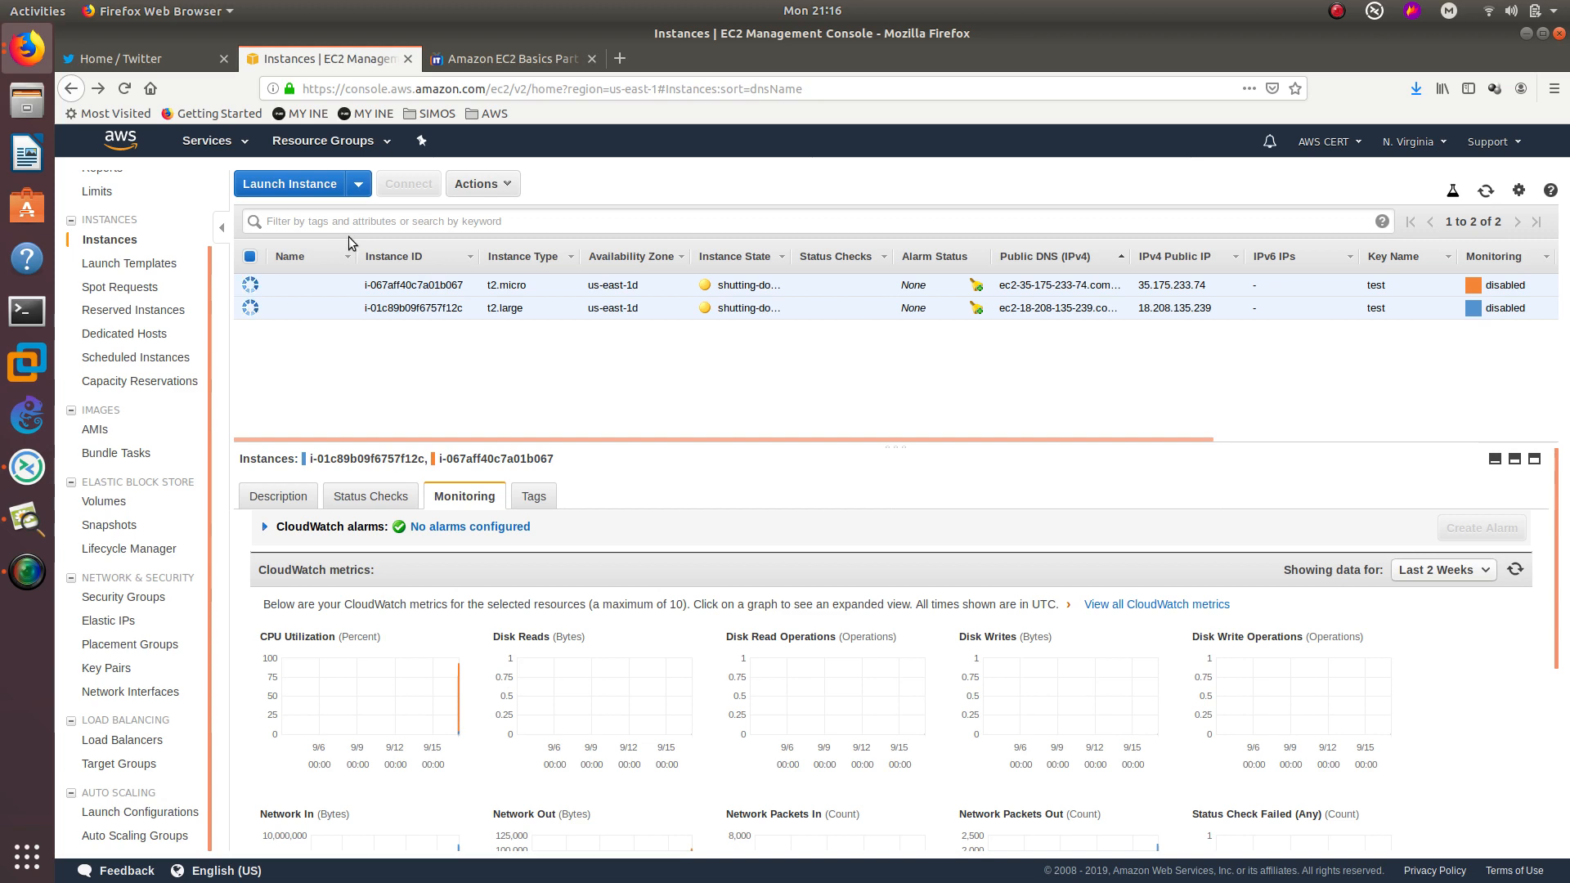
click(495, 49)
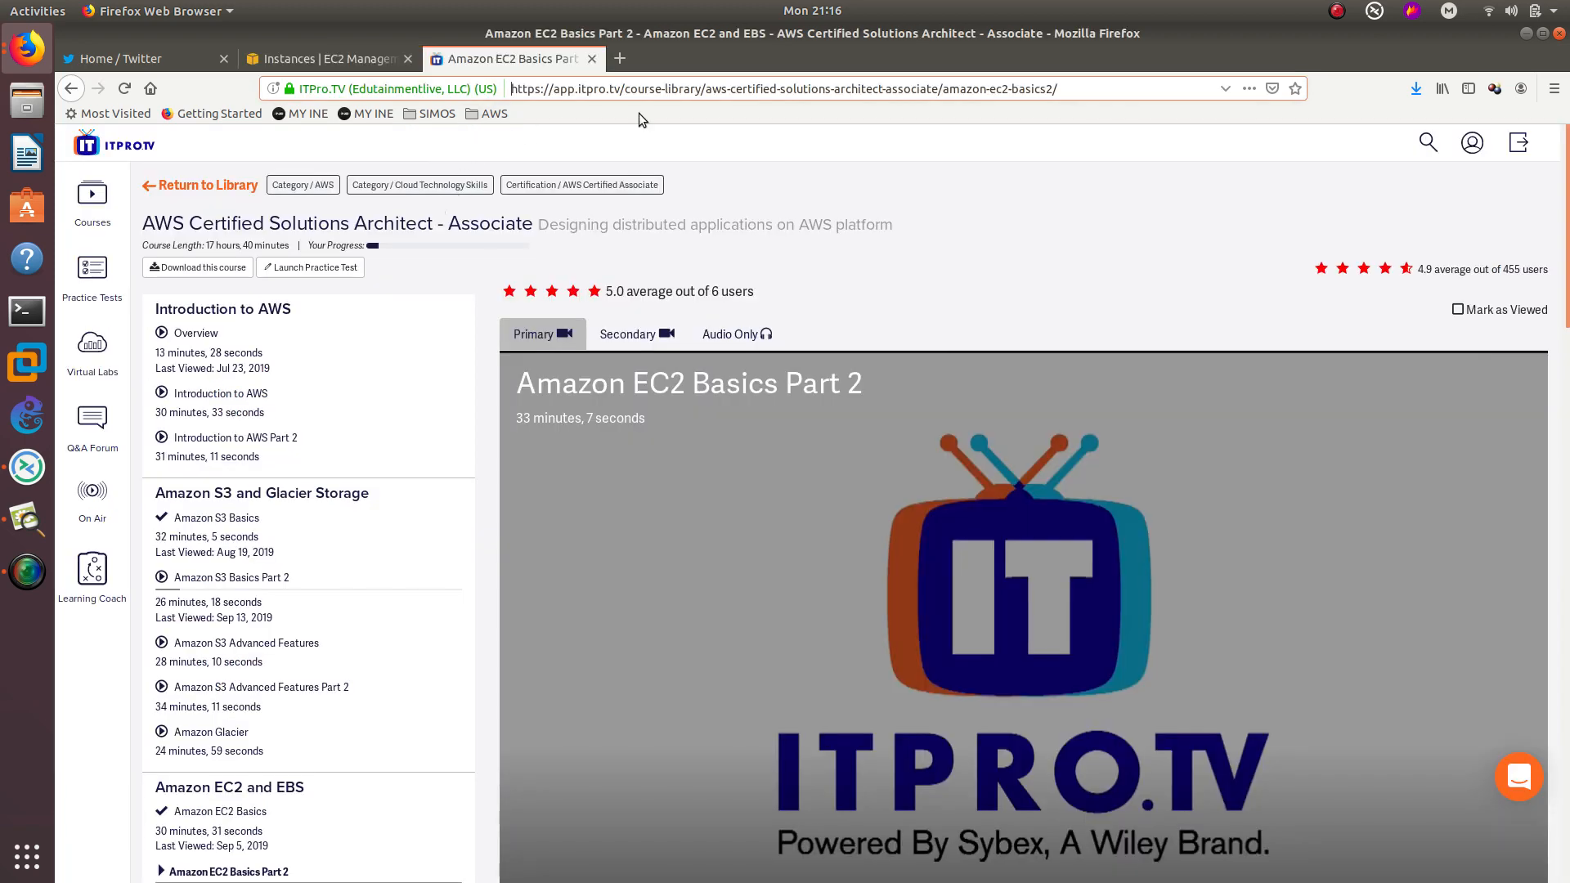
click(27, 519)
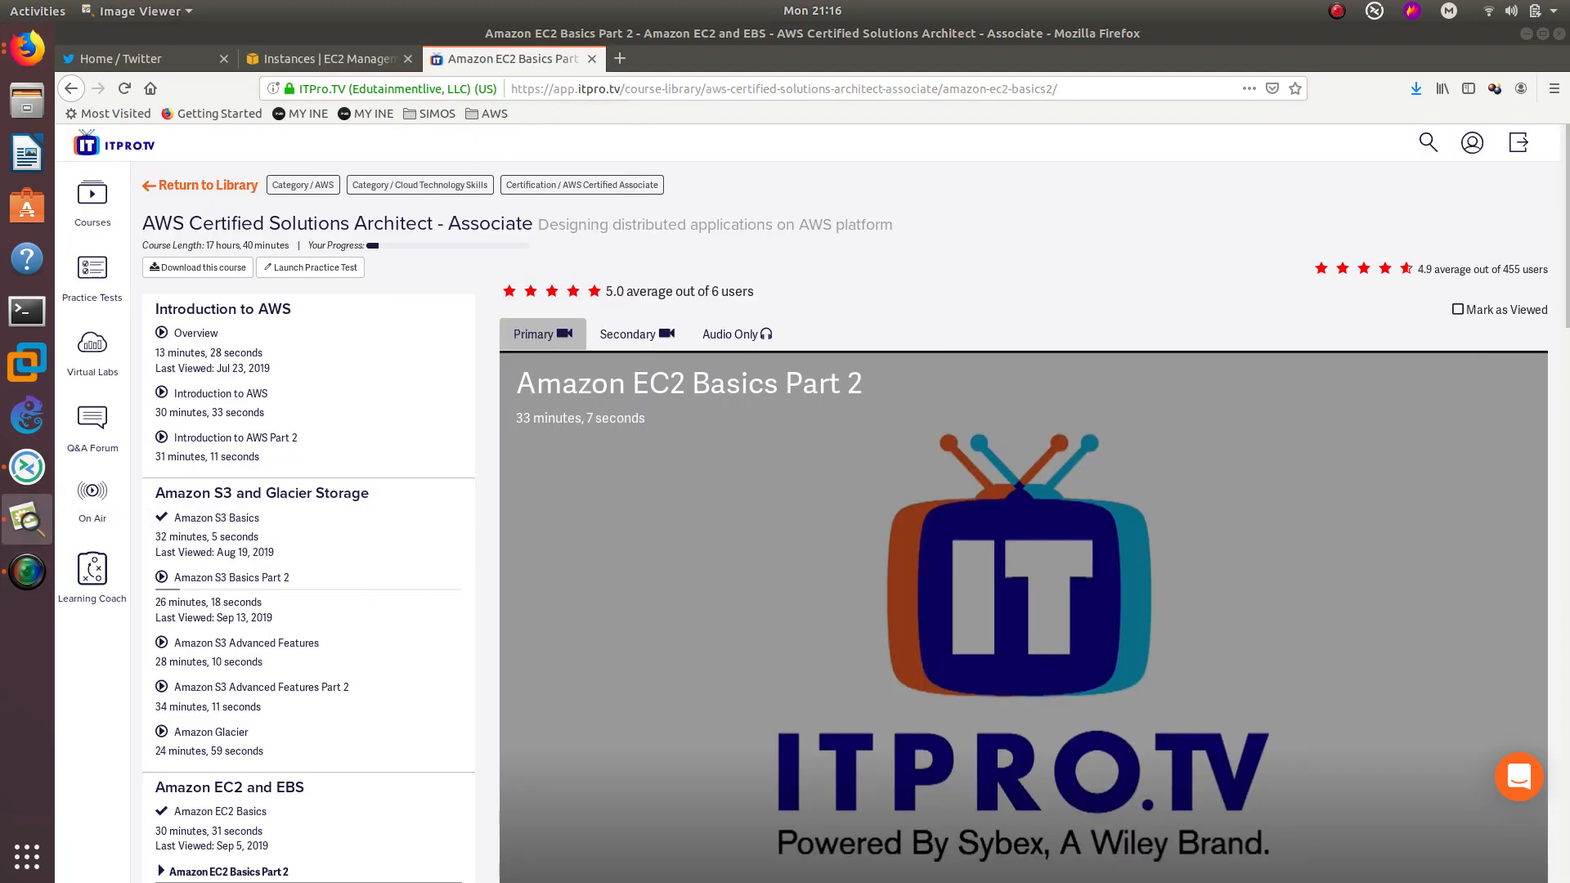